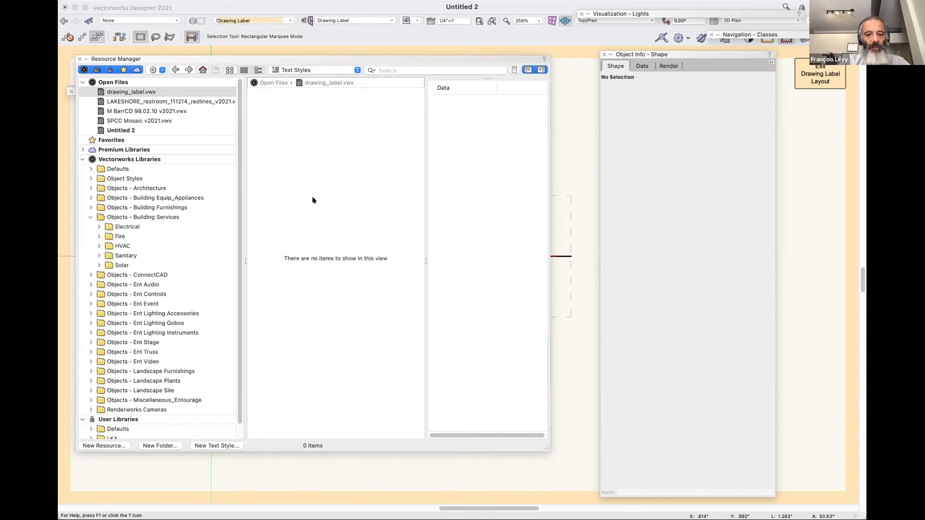
Start a new text style in the Untitled 2 file, naming it "drawing name" and setting its size to 18 points.
{"action": "left_click", "coordinate": [213, 445]}
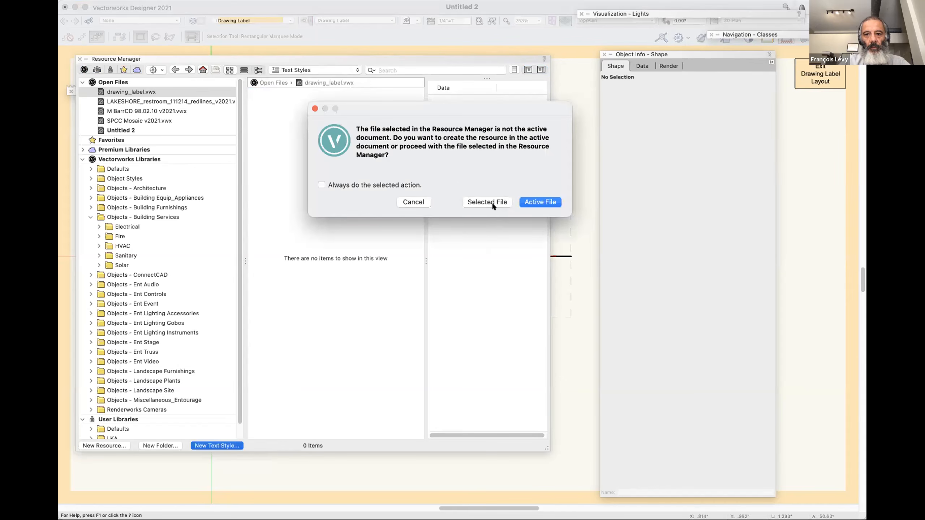
{"action": "left_click", "coordinate": [413, 202]}
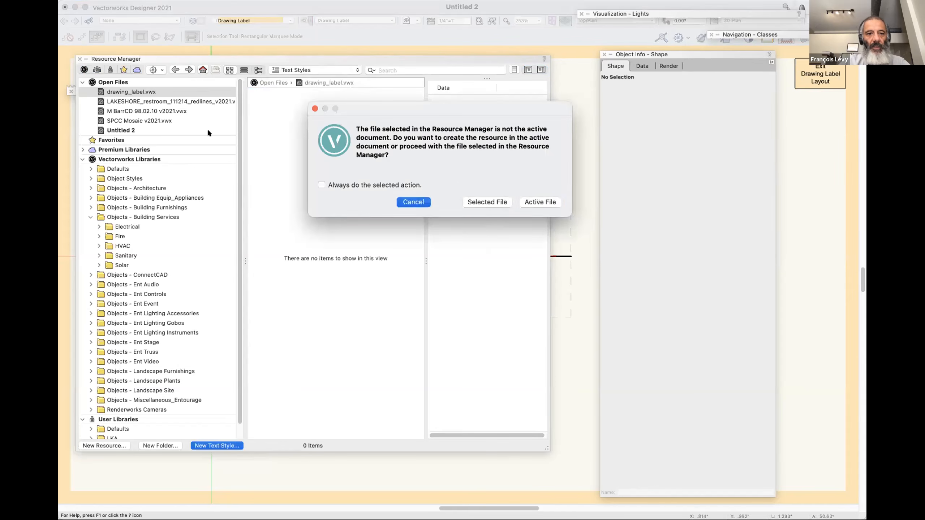
{"action": "left_click", "coordinate": [193, 128]}
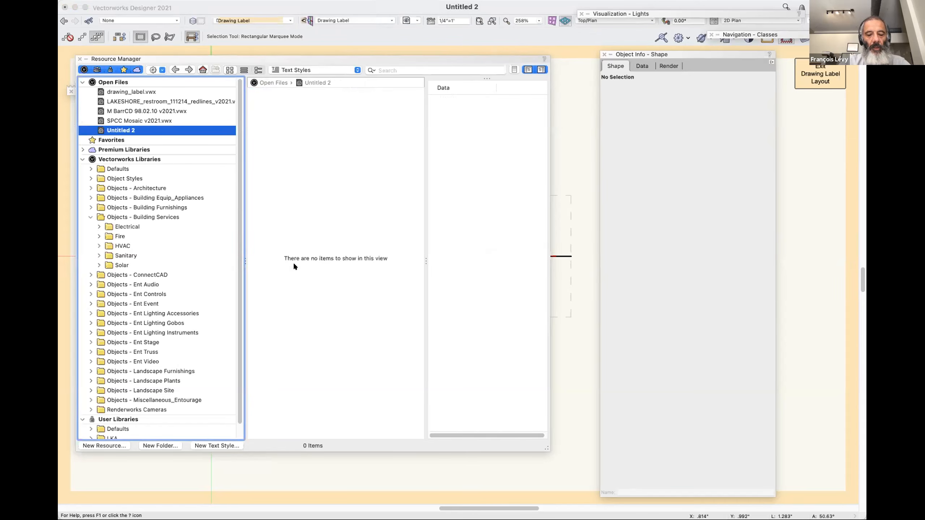
{"action": "left_click", "coordinate": [218, 445]}
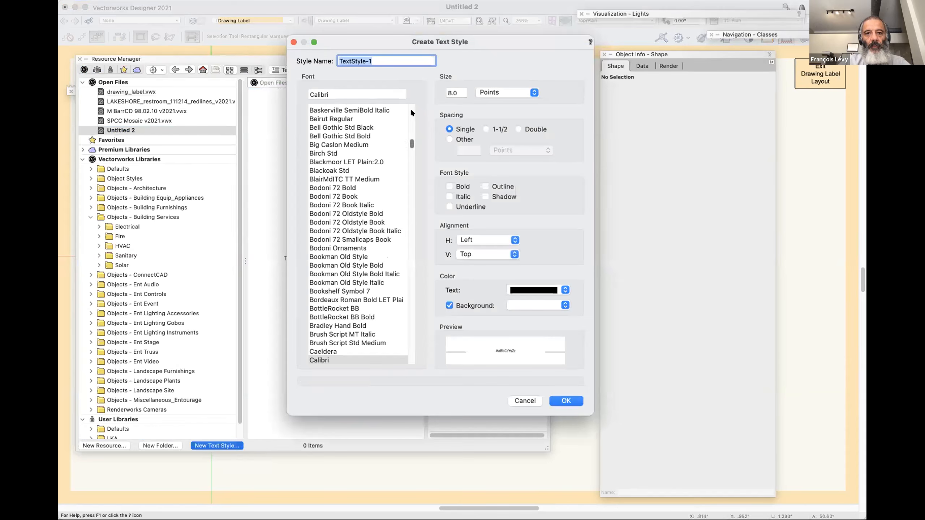
{"action": "type", "text": "drawing "}
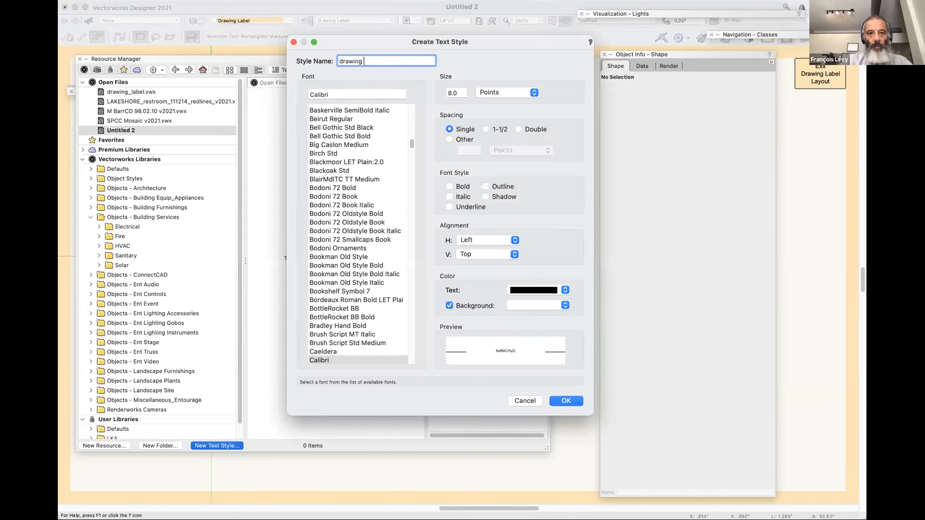
{"action": "type", "text": "name"}
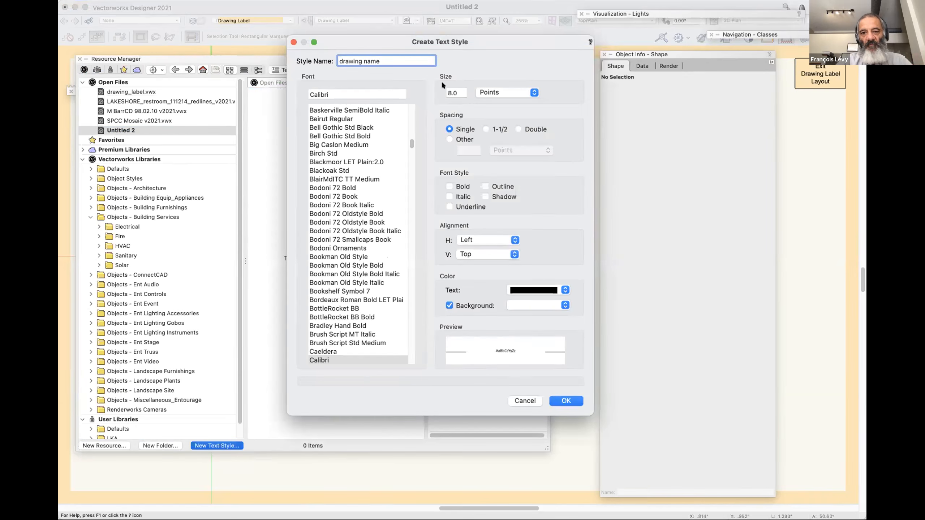
{"action": "key", "text": "Tab"}
{"action": "type", "text": "18"}
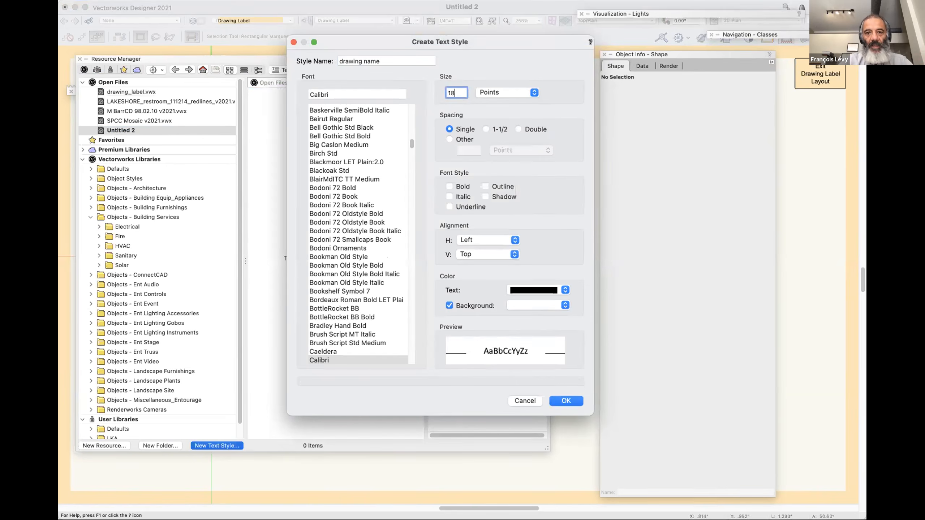
Make the new text style bold and italic in Helvetica, turn off its background fill, and create it.
{"action": "left_click", "coordinate": [449, 187]}
{"action": "left_click", "coordinate": [450, 197]}
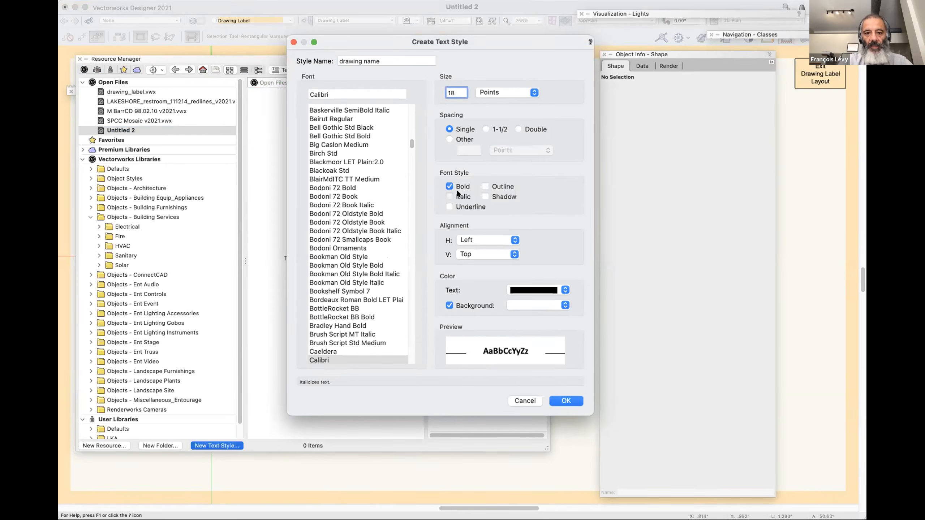
{"action": "left_click", "coordinate": [354, 94]}
{"action": "type", "text": "helv"}
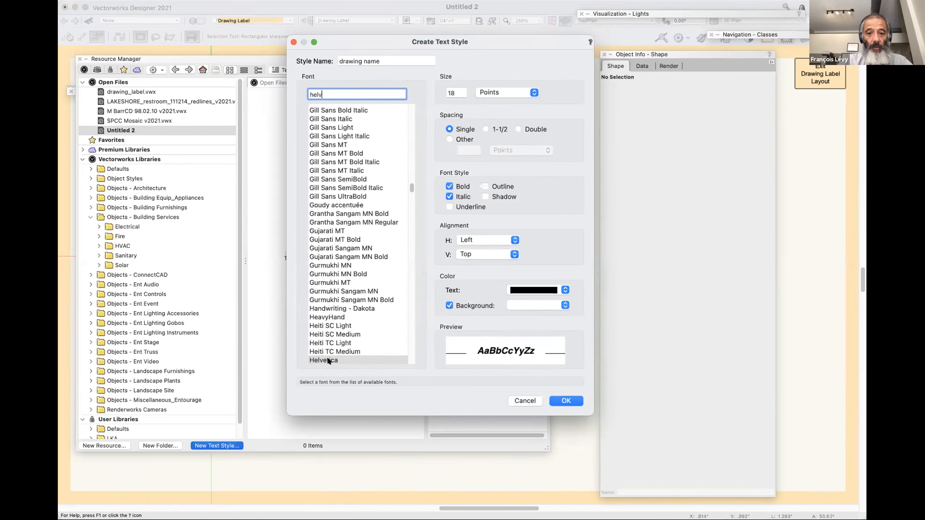
{"action": "key", "text": "Tab"}
{"action": "left_click", "coordinate": [486, 307]}
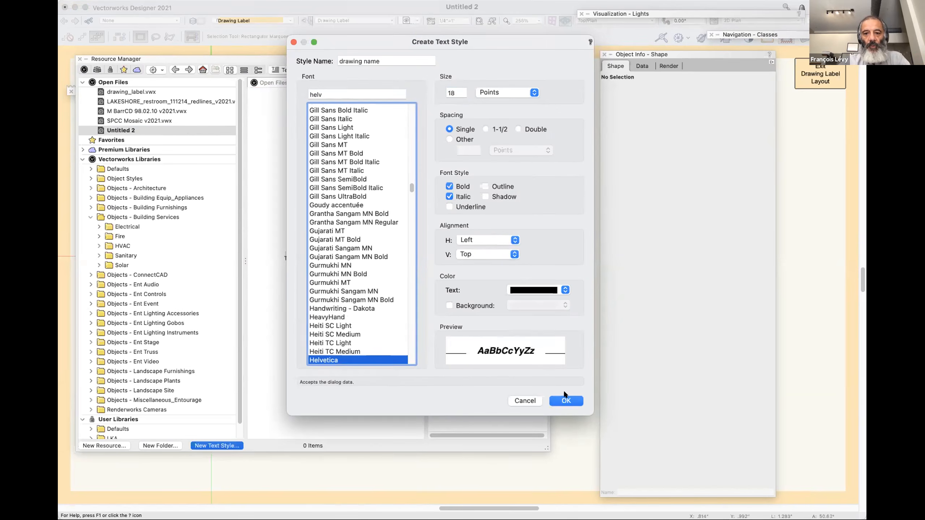
{"action": "left_click", "coordinate": [565, 401]}
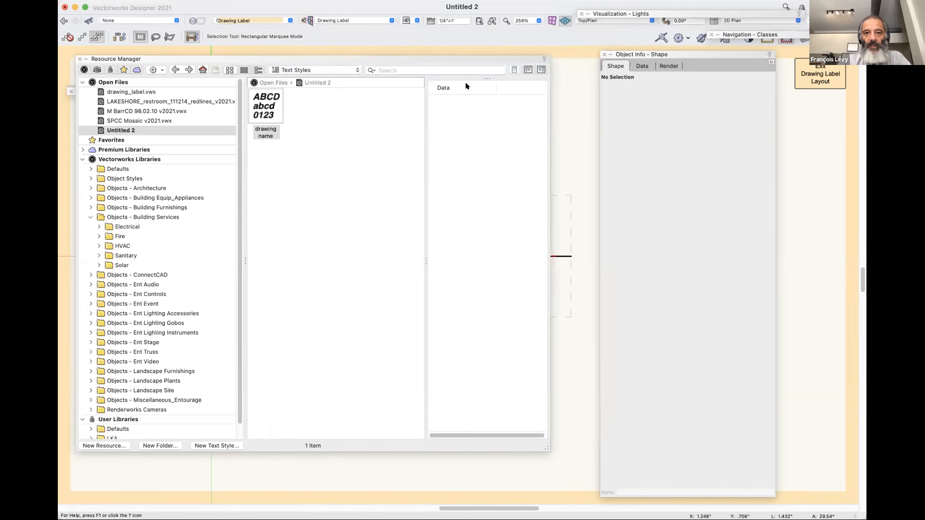
Apply the "drawing name" text style to the Title text and nudge the text up above the horizontal line.
{"action": "double_click", "coordinate": [465, 57]}
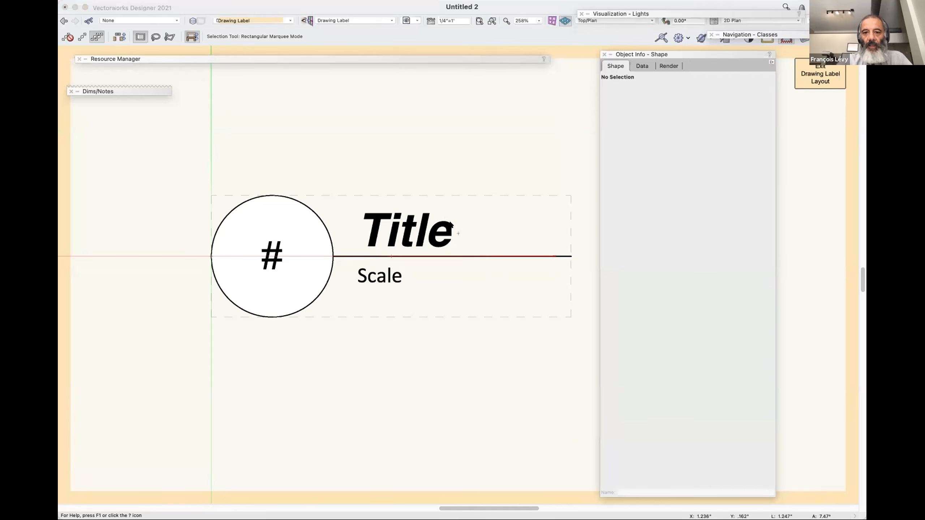
{"action": "left_click", "coordinate": [451, 224]}
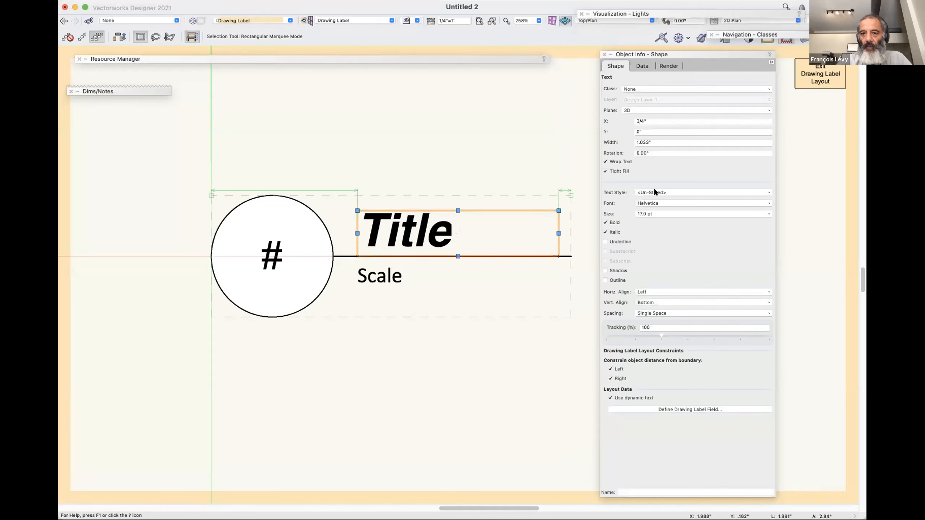
{"action": "left_click", "coordinate": [654, 190]}
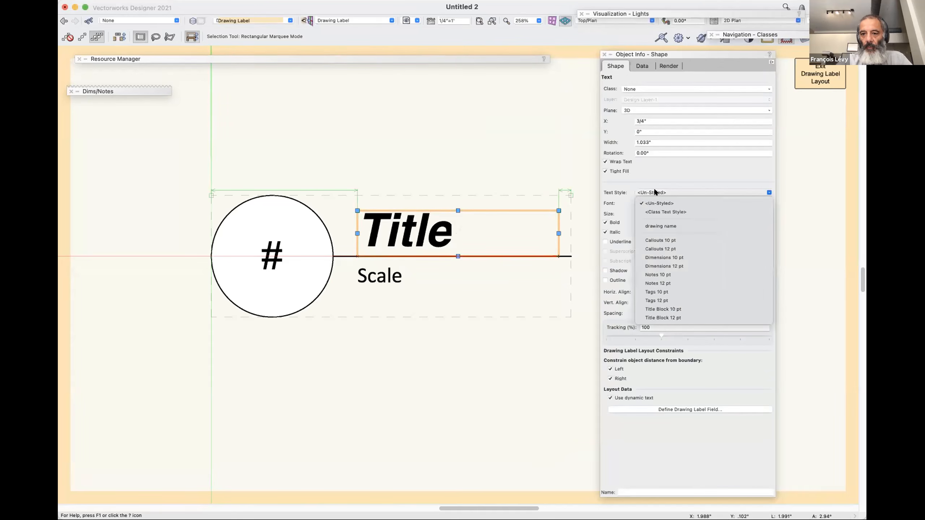
{"action": "left_click", "coordinate": [656, 226]}
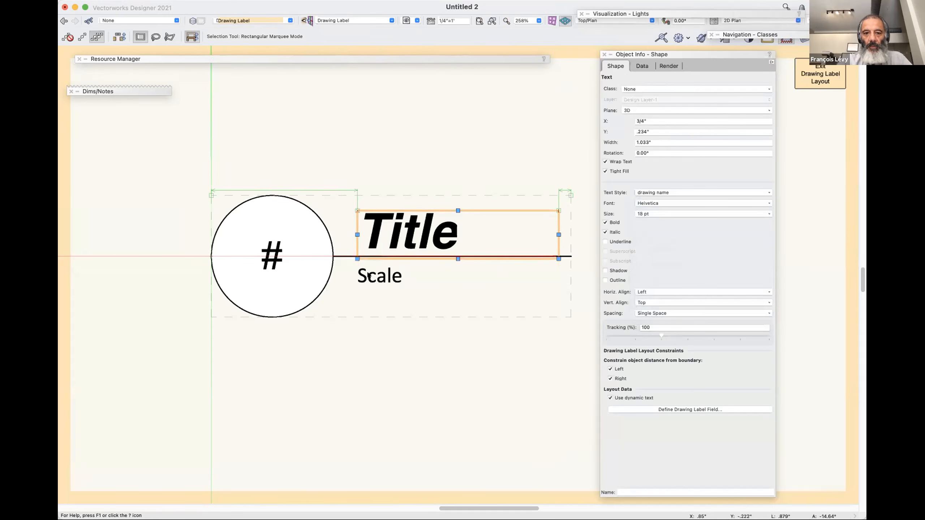
{"action": "key", "text": "Up"}
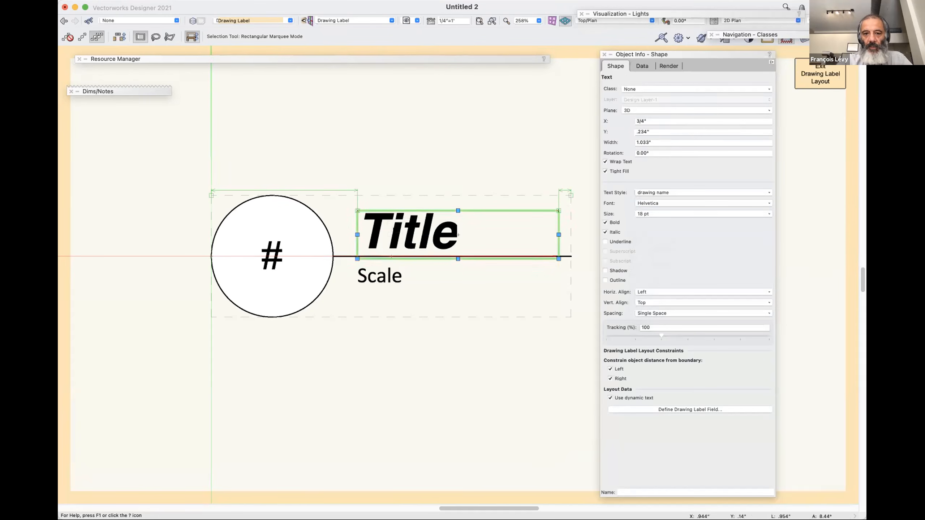
{"action": "key", "text": "Up"}
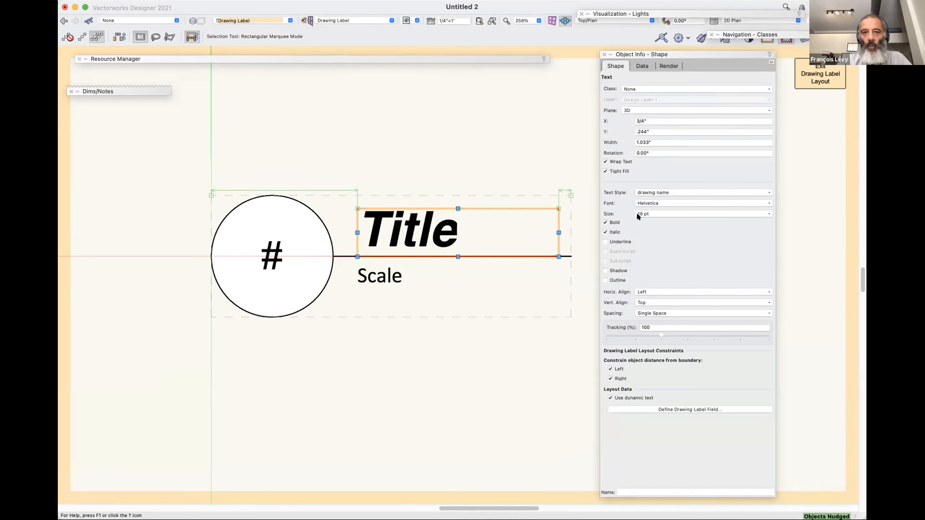
Edit the "drawing name" text style in the Resource Manager so its vertical alignment is Bottom.
{"action": "double_click", "coordinate": [427, 58]}
{"action": "double_click", "coordinate": [427, 58]}
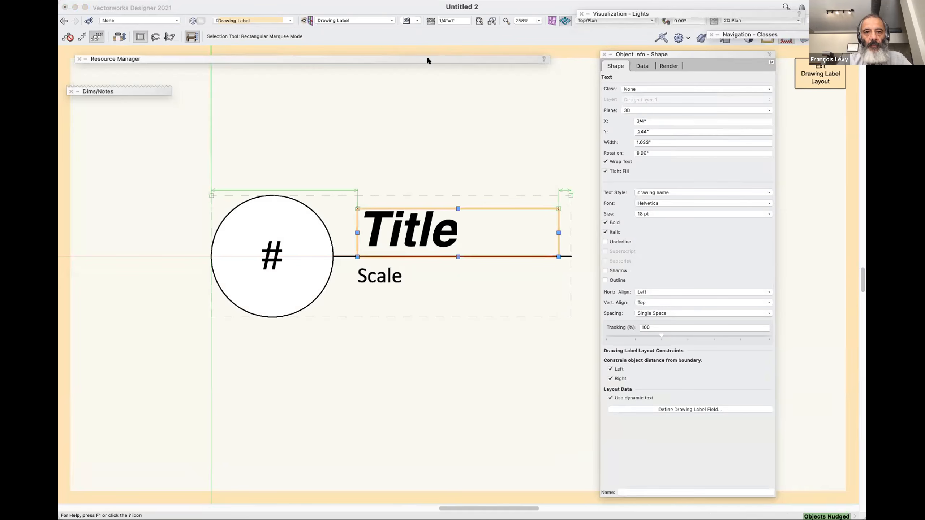
{"action": "double_click", "coordinate": [428, 58]}
{"action": "right_click", "coordinate": [267, 105]}
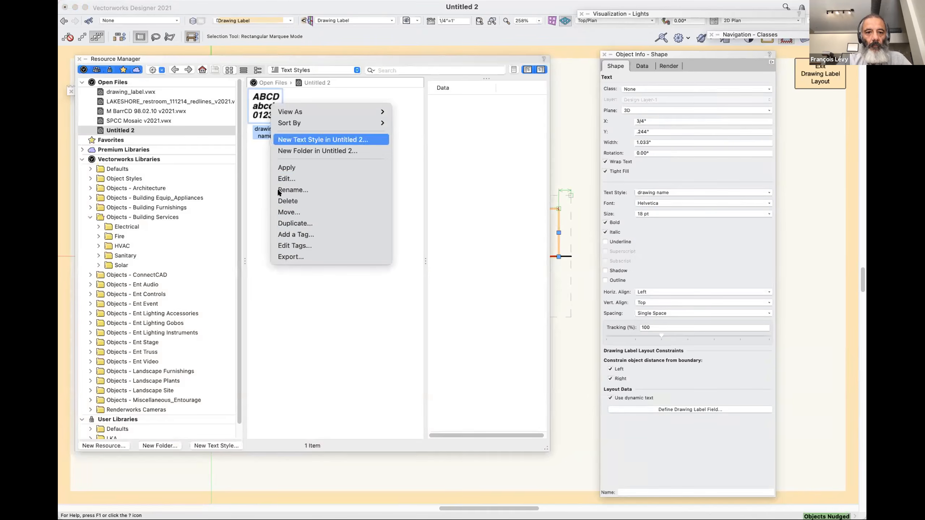
{"action": "left_click", "coordinate": [287, 178]}
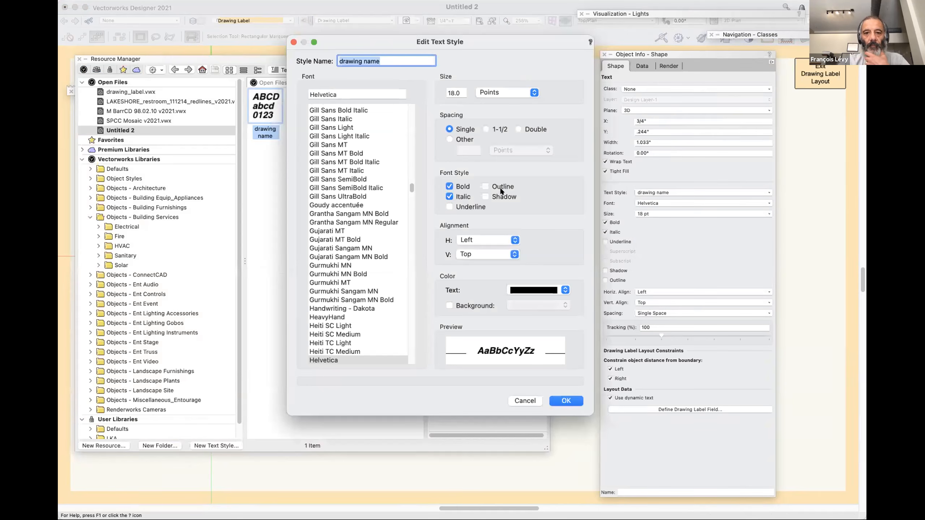
{"action": "left_click", "coordinate": [481, 253]}
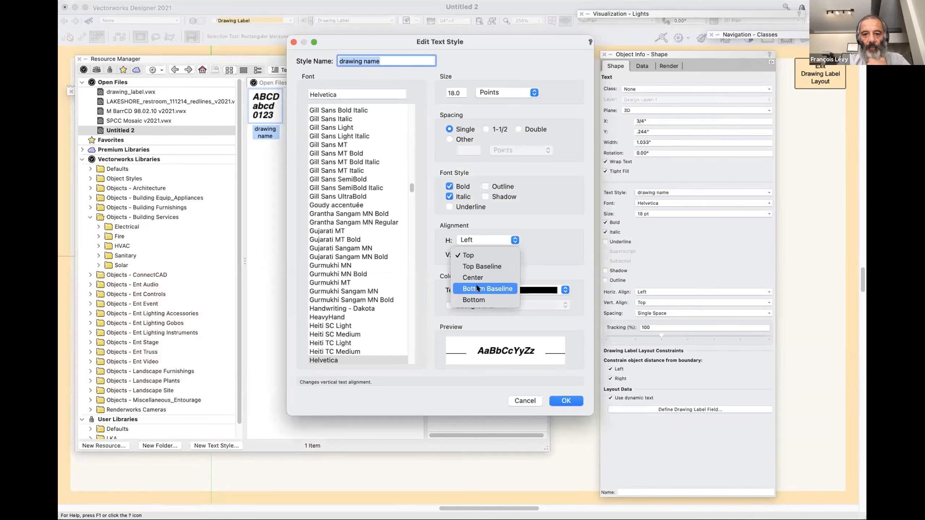
{"action": "left_click", "coordinate": [478, 301]}
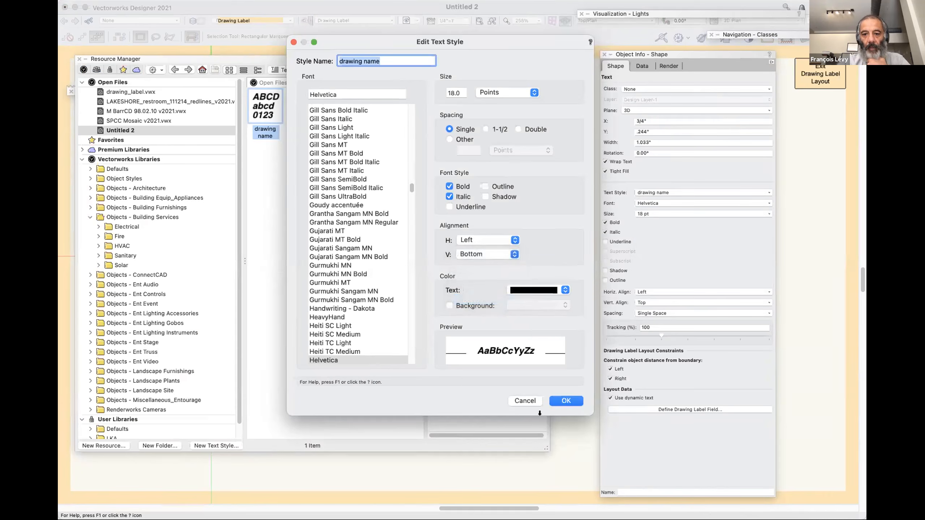
{"action": "left_click", "coordinate": [565, 400]}
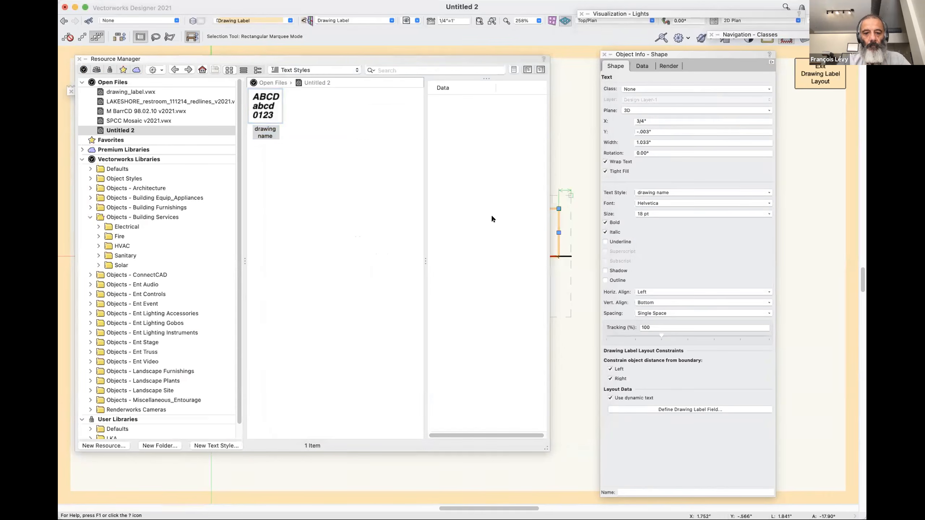
Close the Resource Manager and clear the selection of the Title text.
{"action": "key", "text": "super+r"}
{"action": "left_click_drag", "start_coordinate": [413, 231], "coordinate": [413, 164]}
{"action": "left_click_drag", "start_coordinate": [357, 232], "coordinate": [357, 232]}
{"action": "left_click", "coordinate": [384, 387]}
Set the line thickness of both the label circle and the horizontal line under the title to 0.53 mm.
{"action": "left_click", "coordinate": [324, 287]}
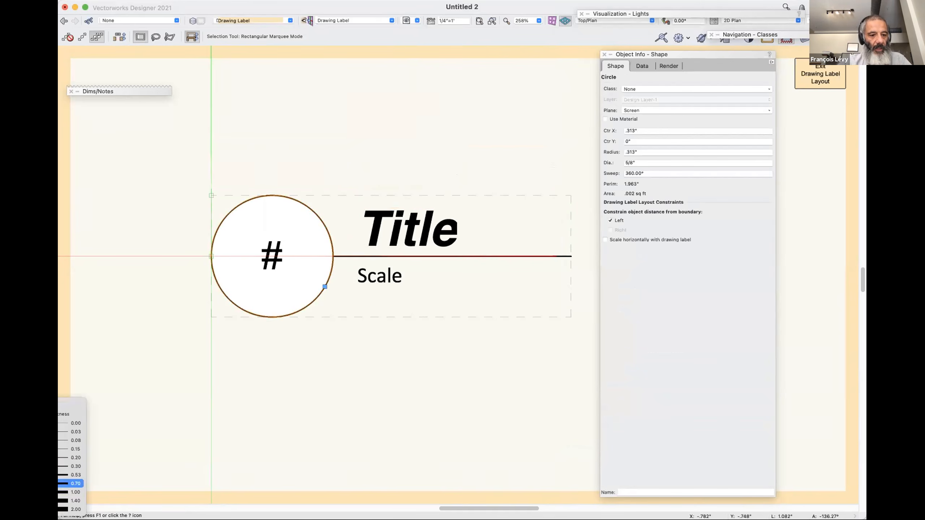
{"action": "left_click", "coordinate": [73, 474]}
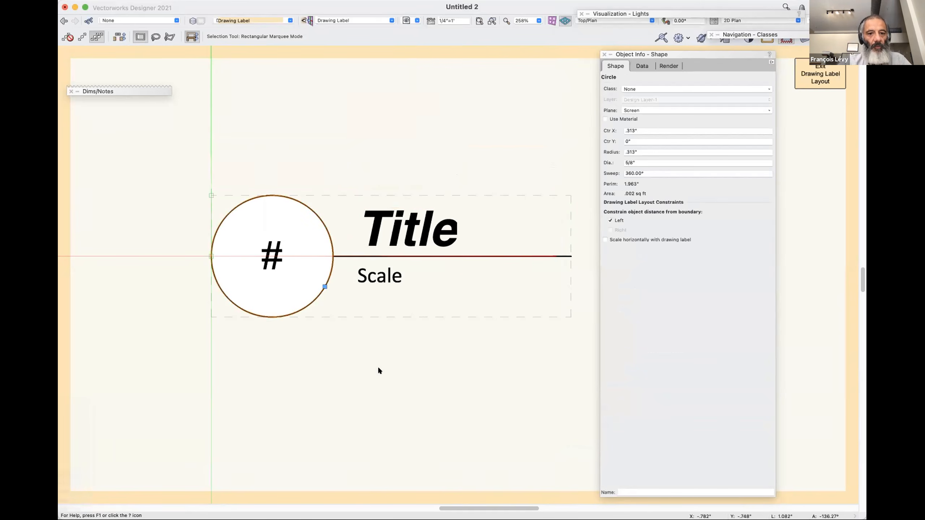
{"action": "left_click", "coordinate": [413, 255]}
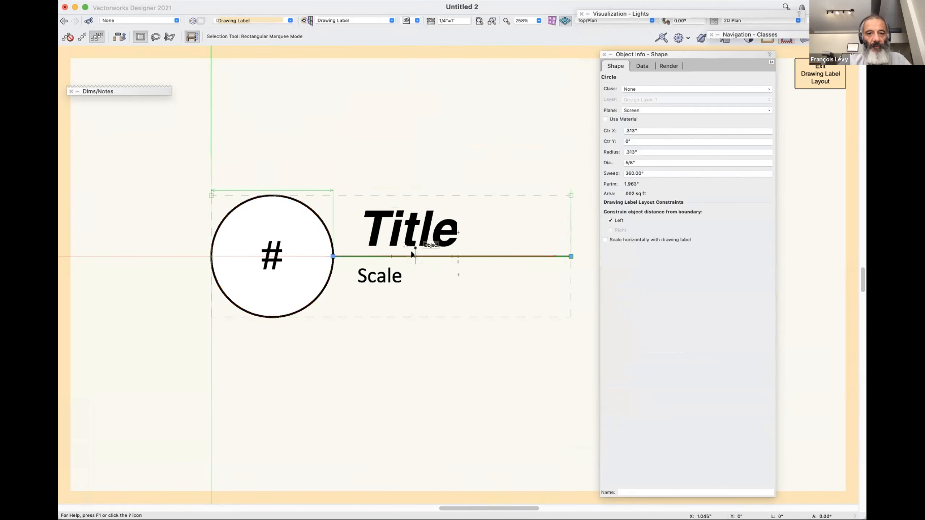
{"action": "left_click", "coordinate": [73, 399]}
{"action": "left_click", "coordinate": [73, 475]}
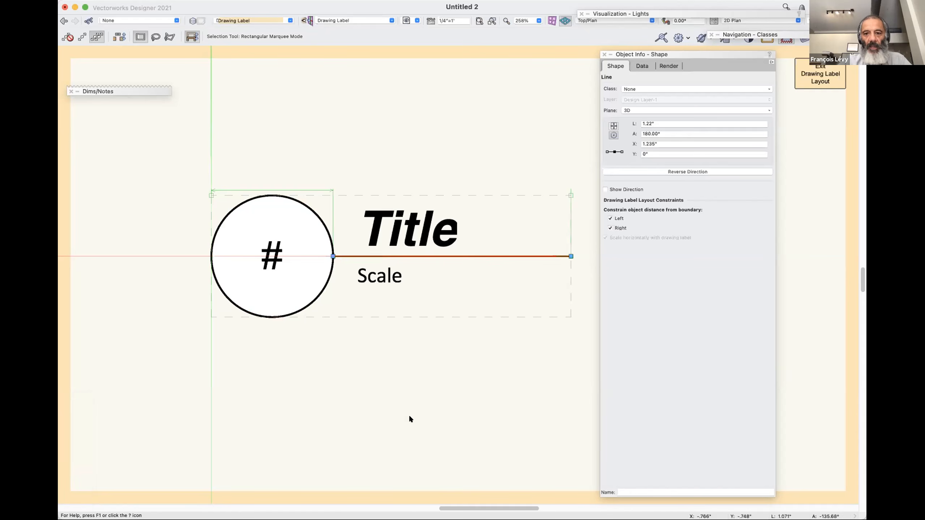
Unlink the circle's pen opacity from its fill opacity, keeping fill at 100% and setting pen opacity to 70%.
{"action": "left_click", "coordinate": [323, 292]}
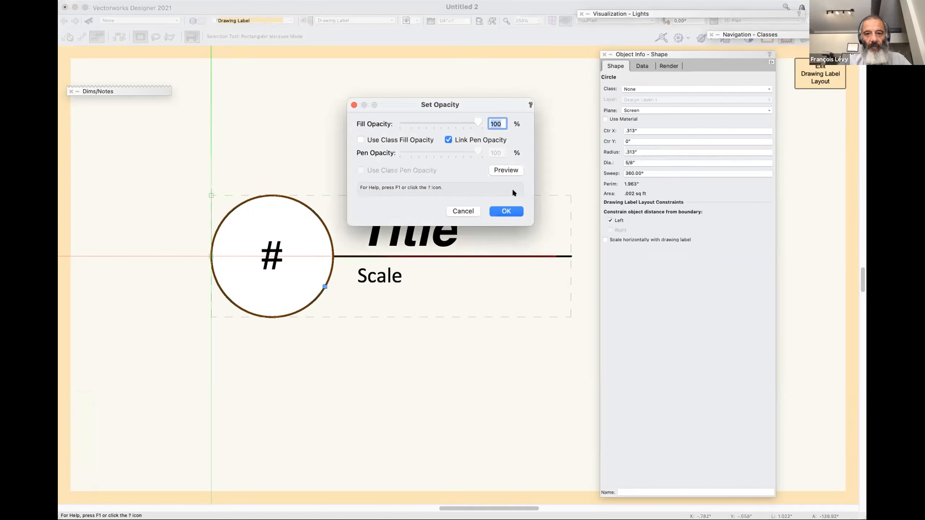
{"action": "type", "text": "70"}
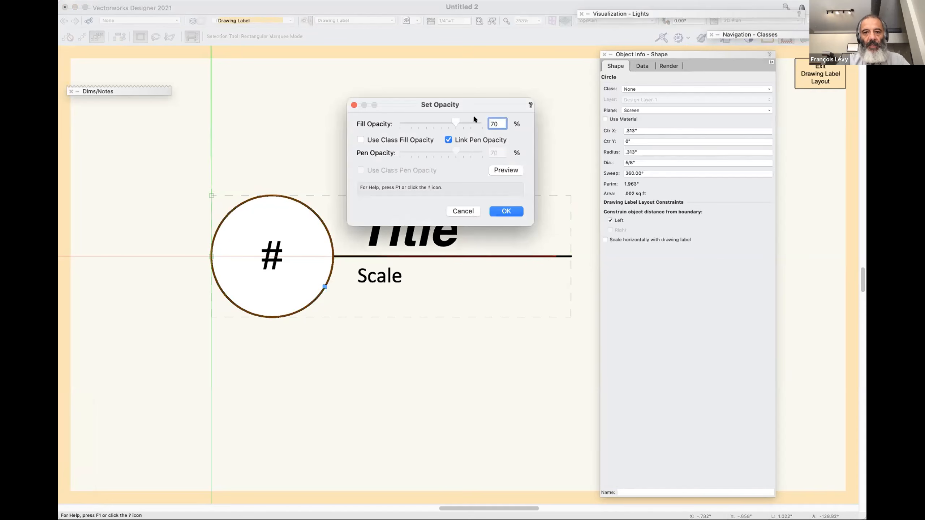
{"action": "left_click", "coordinate": [421, 139]}
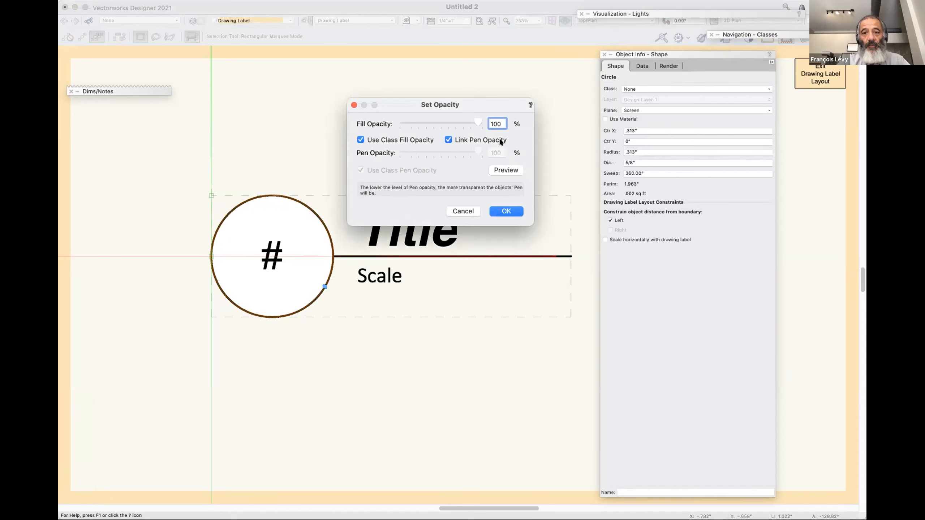
{"action": "left_click", "coordinate": [420, 140]}
{"action": "left_click", "coordinate": [448, 140]}
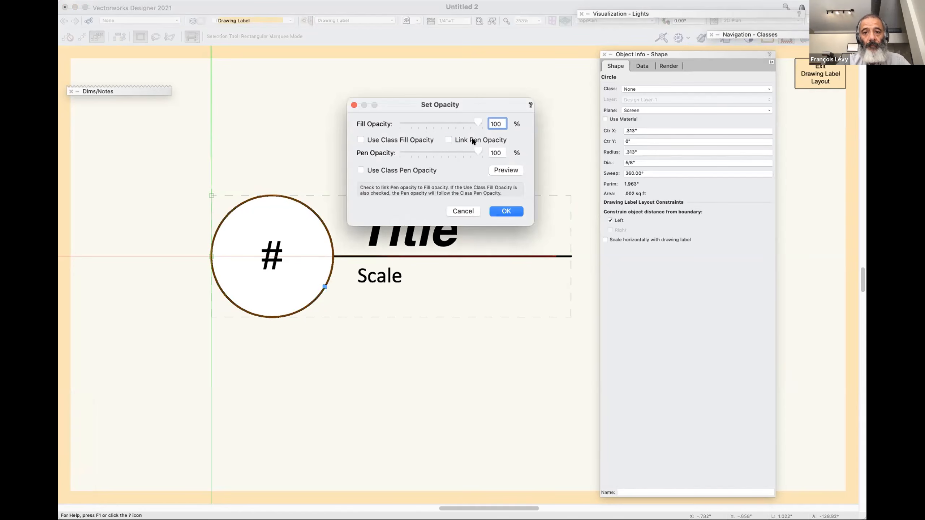
{"action": "left_click_drag", "start_coordinate": [502, 152], "coordinate": [473, 150]}
{"action": "type", "text": "70"}
{"action": "key", "text": "Tab"}
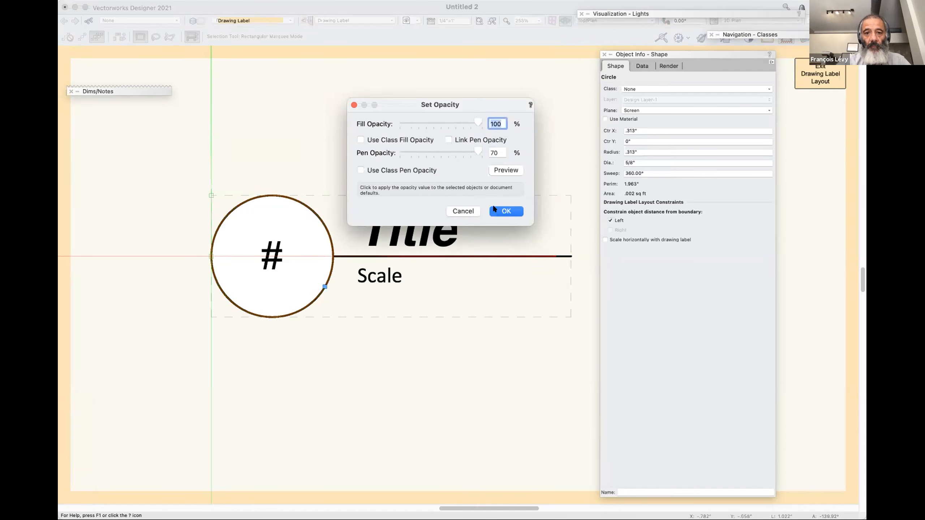
{"action": "left_click", "coordinate": [502, 214]}
{"action": "left_click", "coordinate": [435, 348]}
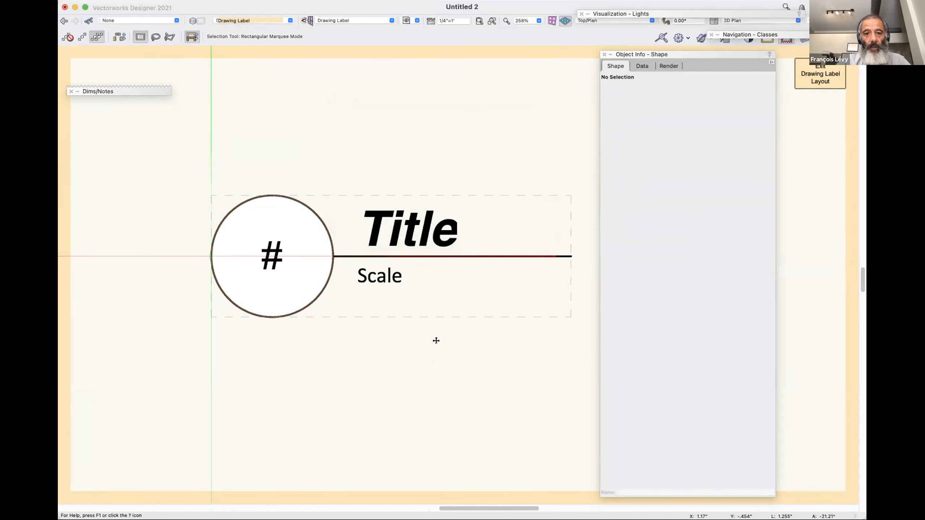
Set the pen opacity of the horizontal line under the title to 70%.
{"action": "left_click", "coordinate": [346, 256]}
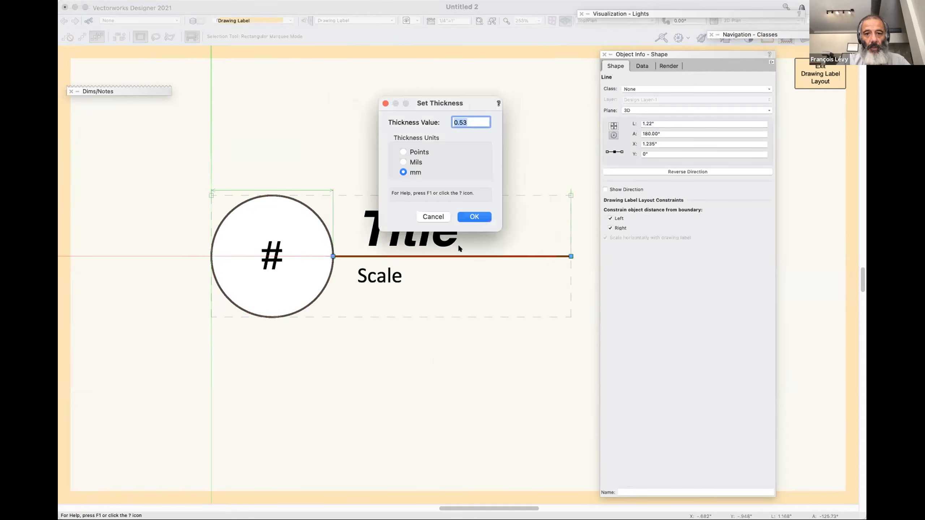
{"action": "left_click", "coordinate": [433, 217]}
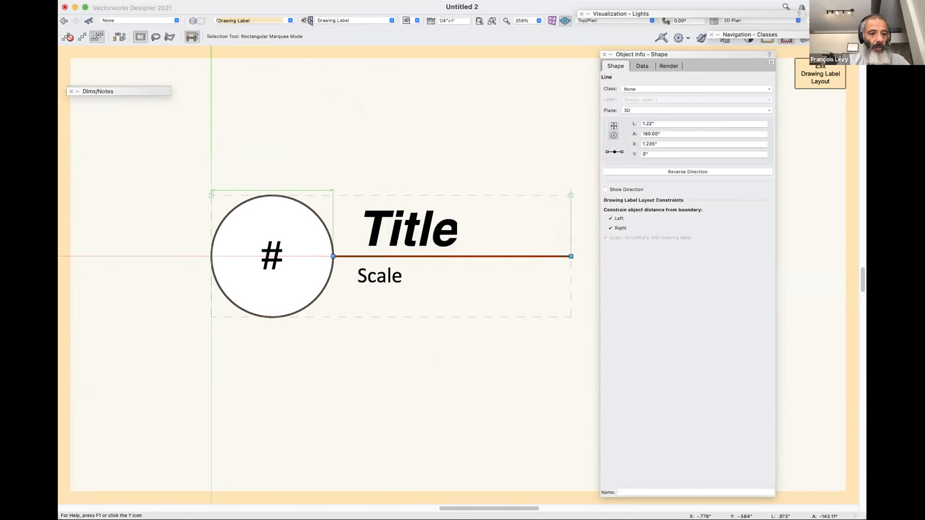
{"action": "left_click", "coordinate": [59, 380]}
{"action": "type", "text": "70"}
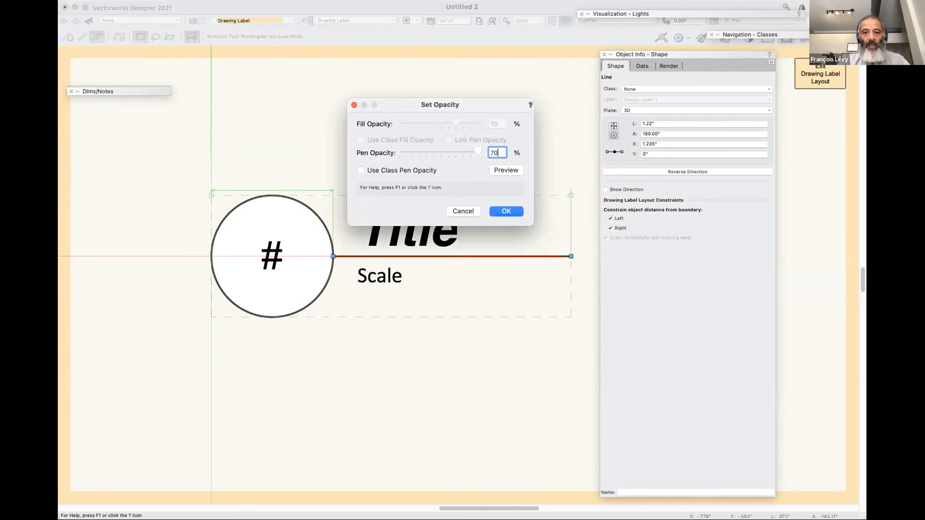
{"action": "key", "text": "Return"}
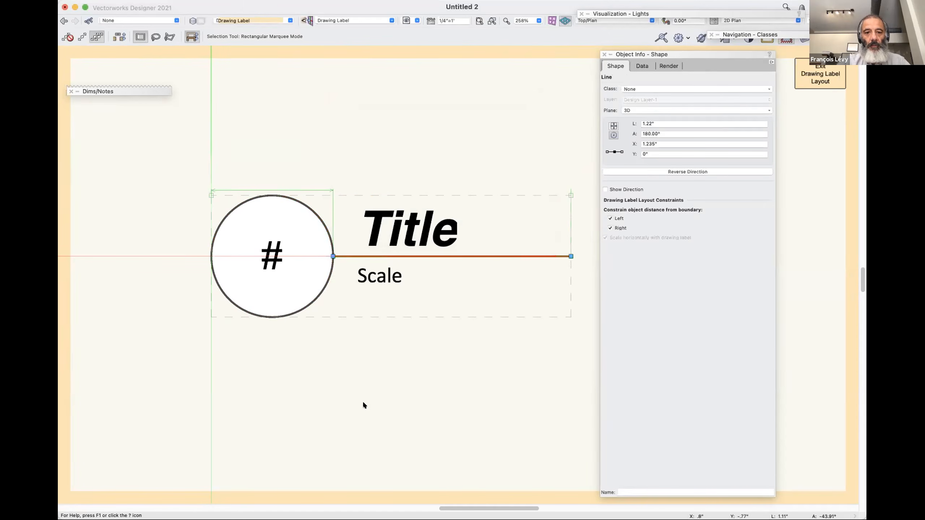
Apply the "drawing name" text style to the # text in the circle and set its horizontal alignment to Center.
{"action": "left_click", "coordinate": [274, 256]}
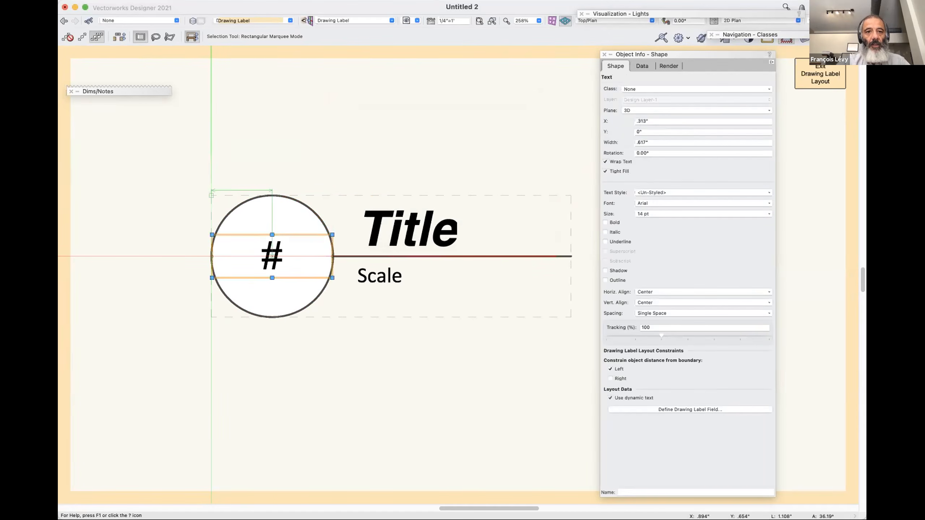
{"action": "left_click", "coordinate": [662, 192]}
{"action": "key", "text": "Escape"}
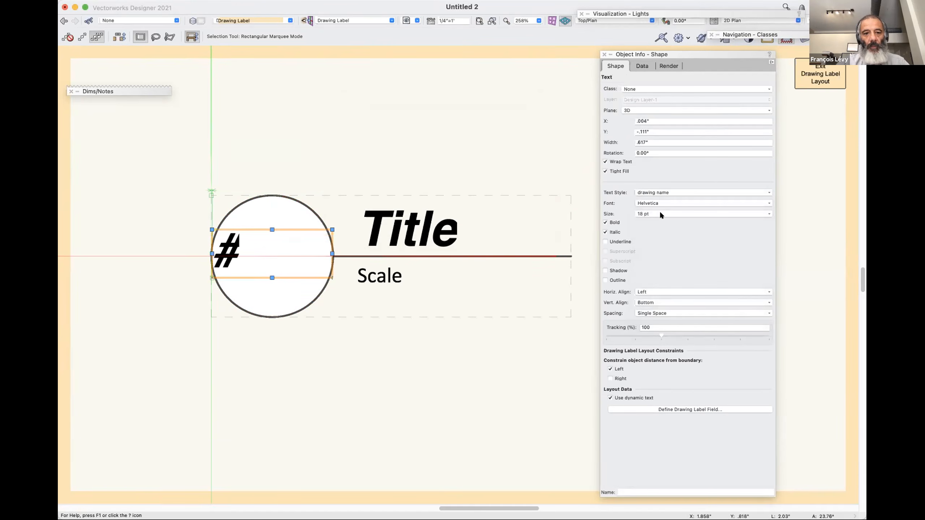
{"action": "left_click", "coordinate": [657, 286]}
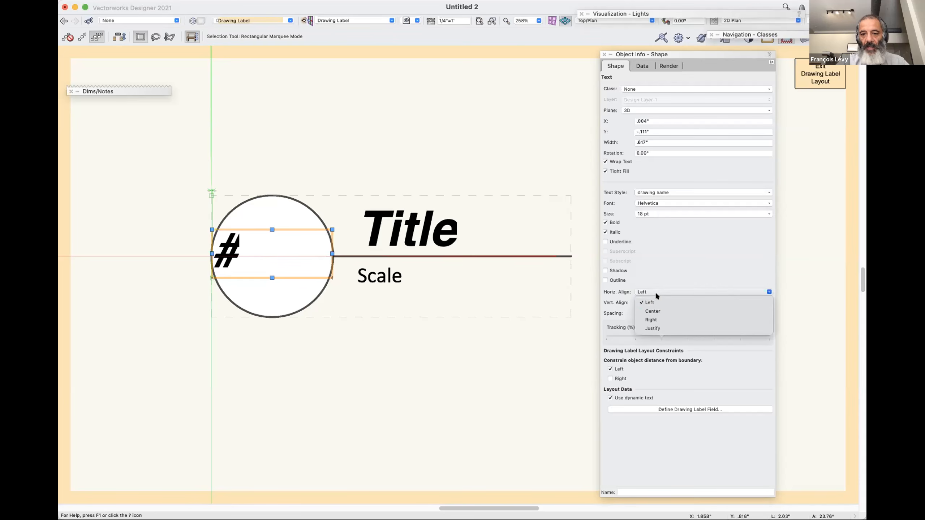
{"action": "left_click", "coordinate": [656, 312]}
Set the size of the # text to 30 points.
{"action": "left_click", "coordinate": [650, 215]}
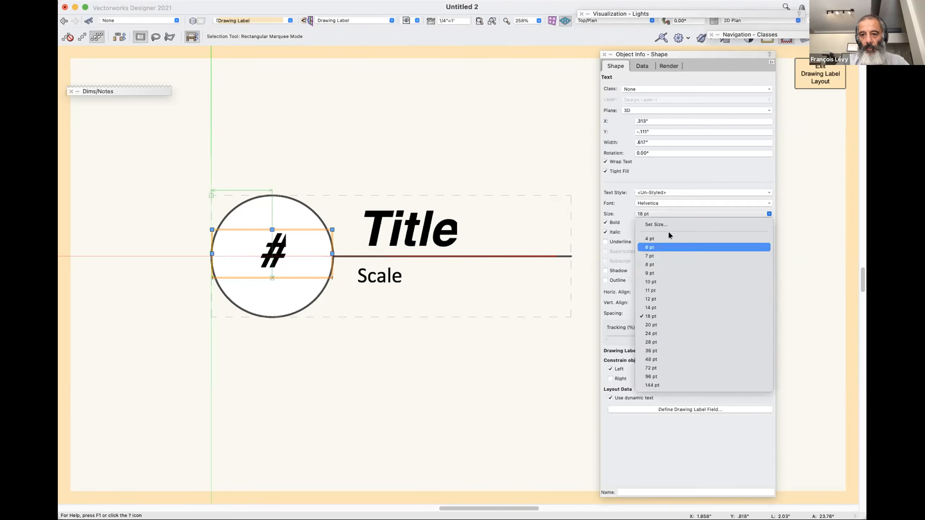
{"action": "left_click", "coordinate": [657, 225]}
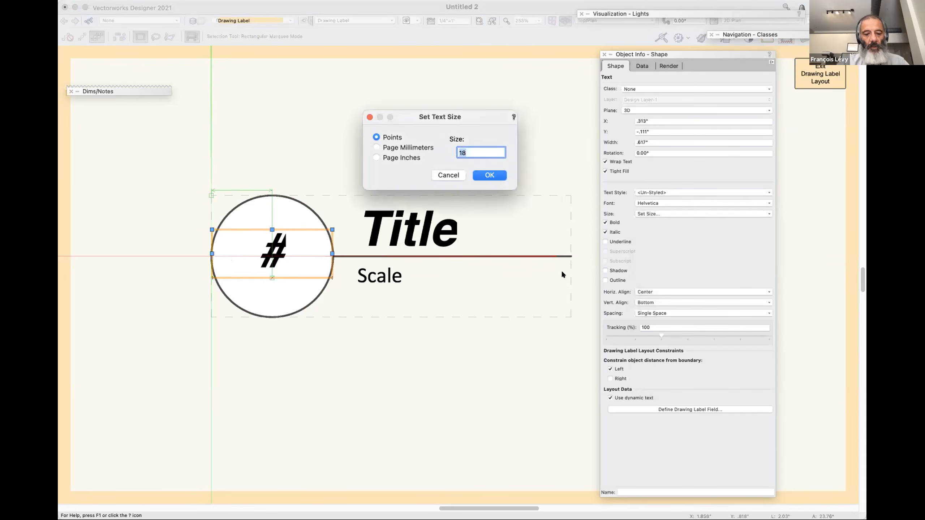
{"action": "type", "text": "30"}
{"action": "key", "text": "Return"}
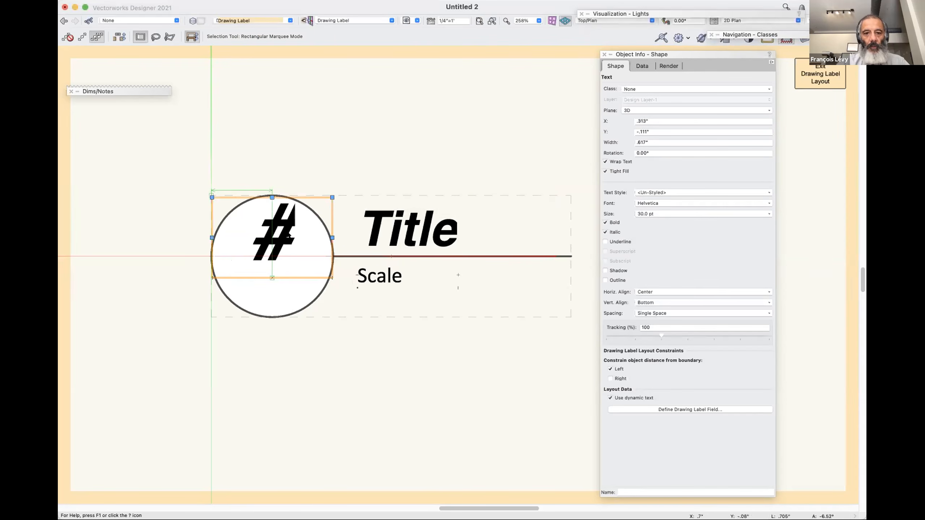
Change the vertical alignment of the # text and move it down to the circle's centre.
{"action": "left_click", "coordinate": [658, 301]}
{"action": "left_click", "coordinate": [648, 331]}
{"action": "left_click_drag", "start_coordinate": [271, 237], "coordinate": [273, 256]}
{"action": "left_click", "coordinate": [328, 378]}
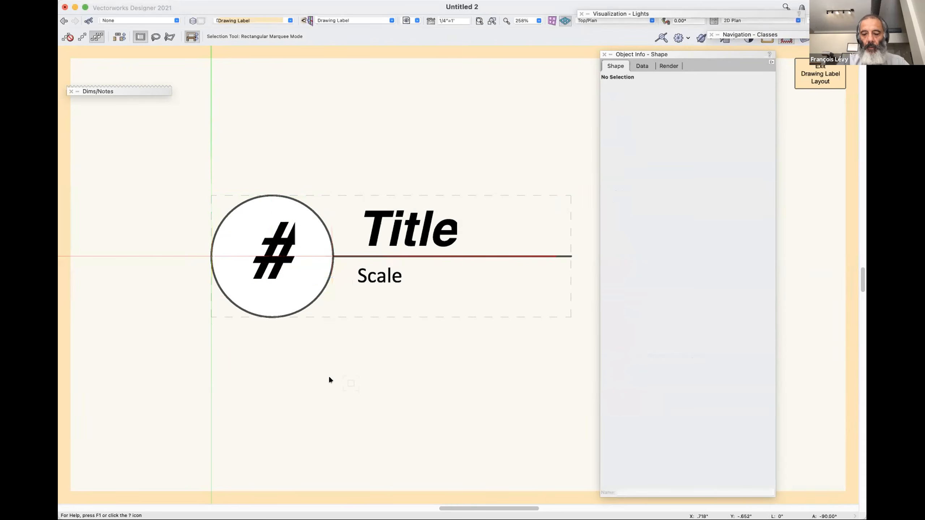
Exit the drawing label layout and move the label straight up to about Y 2'11.9" on the design layer.
{"action": "key", "text": "super+bracketright"}
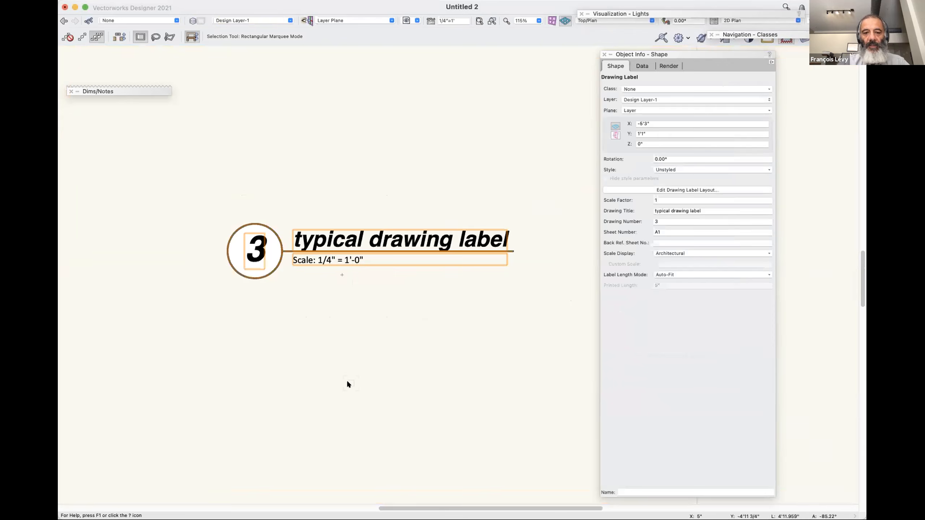
{"action": "left_click", "coordinate": [329, 322]}
{"action": "left_click_drag", "start_coordinate": [391, 223], "coordinate": [390, 182]}
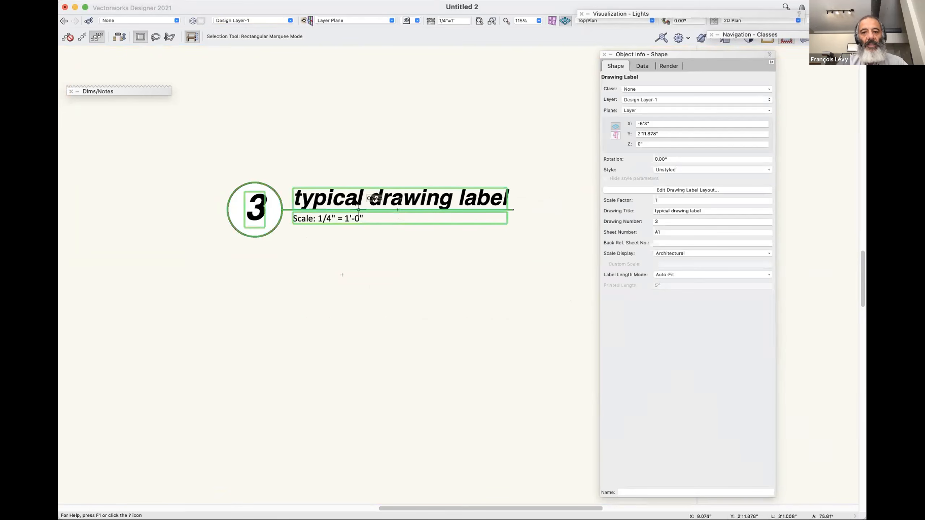
Reopen the drawing label layout, nudge the Title text up about 0.008" from the line, and exit the layout.
{"action": "left_click", "coordinate": [671, 190]}
{"action": "left_click", "coordinate": [476, 253]}
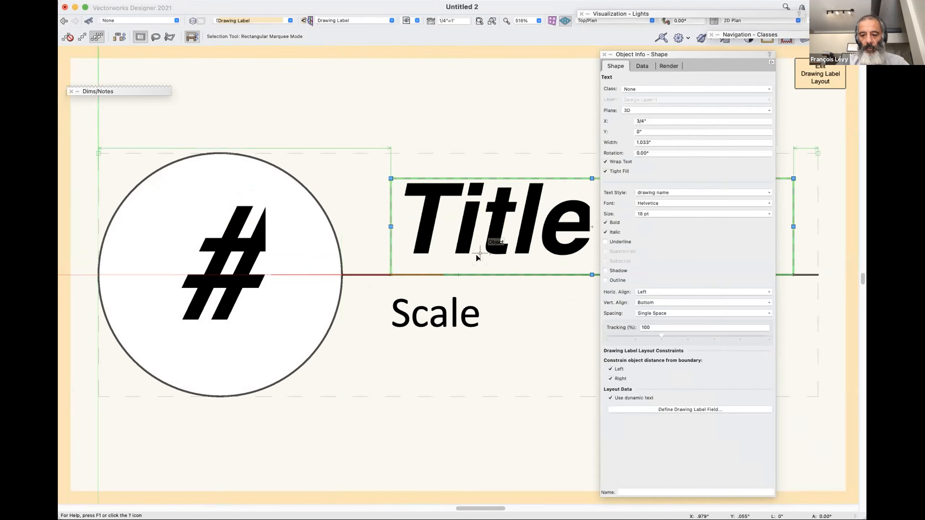
{"action": "key", "text": "shift+Up"}
{"action": "key", "text": "shift+Up"}
{"action": "key", "text": "shift+Up"}
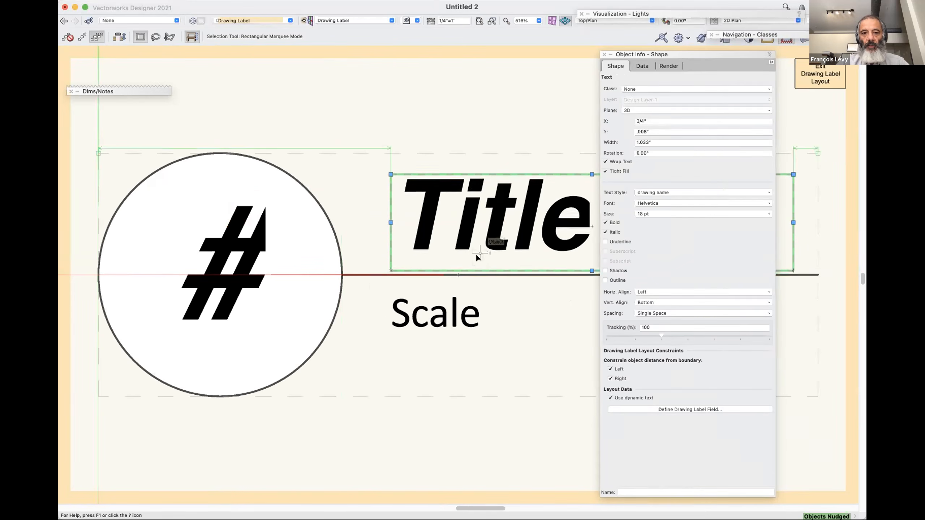
{"action": "key", "text": "super+bracketleft"}
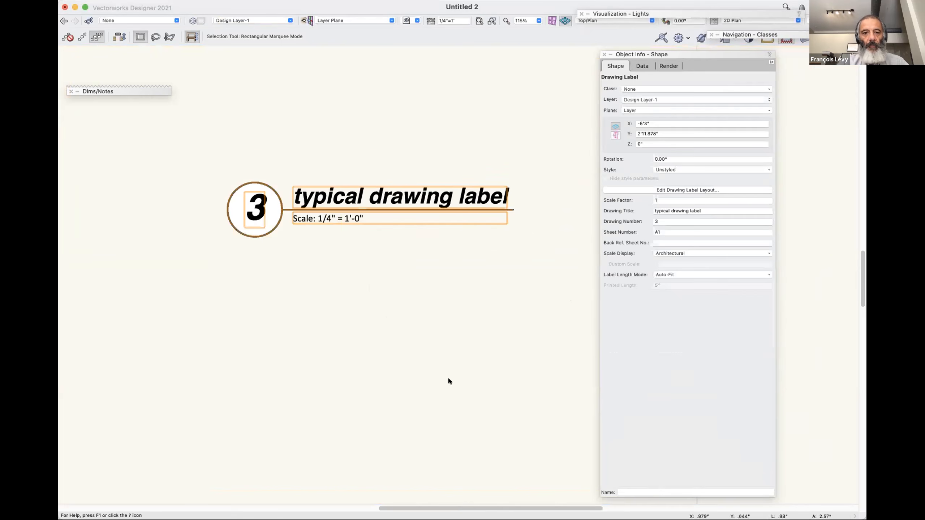
Move the drawing label up and to the left, to about X -7'1.3", Y 4'10.2".
{"action": "left_click", "coordinate": [451, 377]}
{"action": "left_click", "coordinate": [450, 207]}
{"action": "left_click", "coordinate": [436, 290]}
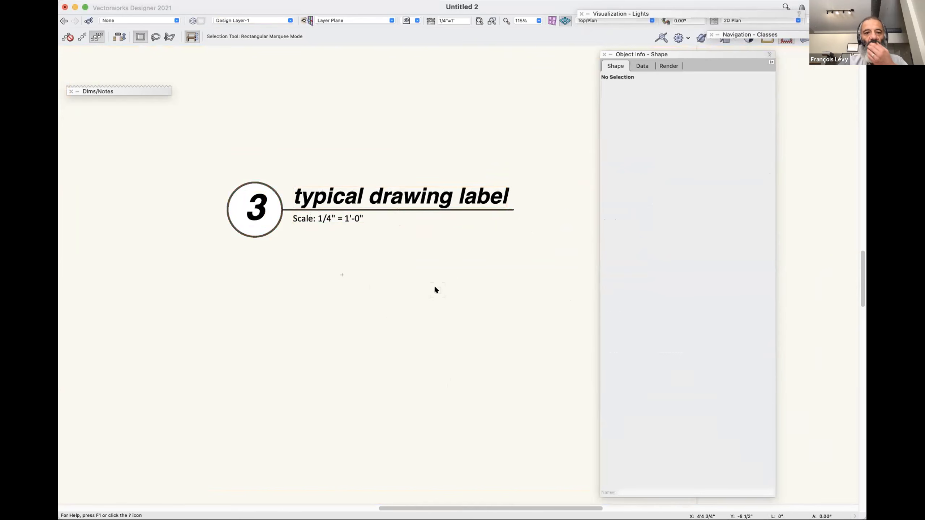
{"action": "left_click_drag", "start_coordinate": [410, 183], "coordinate": [370, 142]}
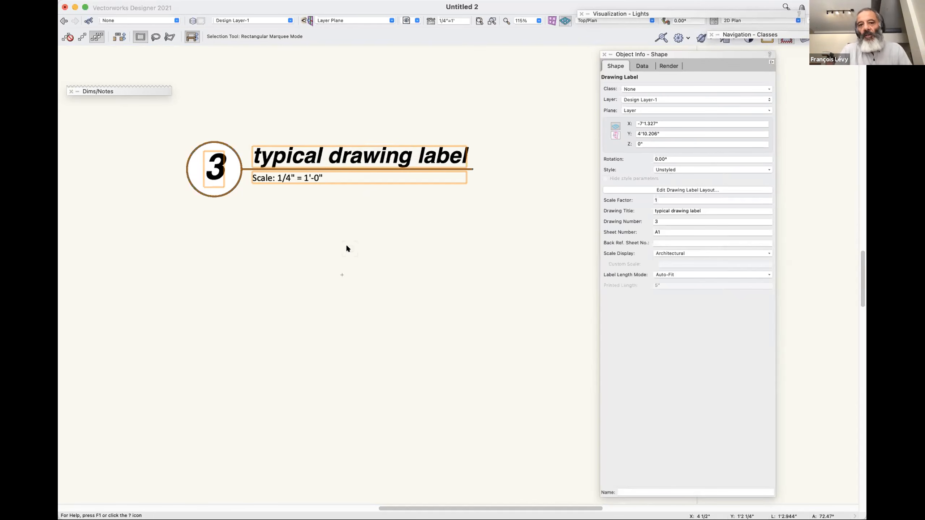
Create a plug-in style named "My Cool Style" from the unstyled drawing label, stored at the top level of the Untitled 2 file.
{"action": "left_click", "coordinate": [678, 170]}
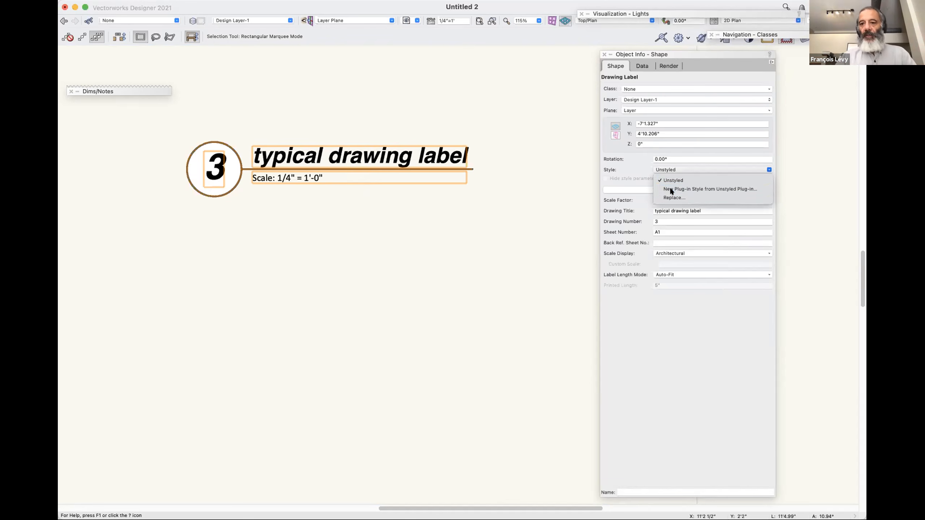
{"action": "left_click", "coordinate": [670, 190]}
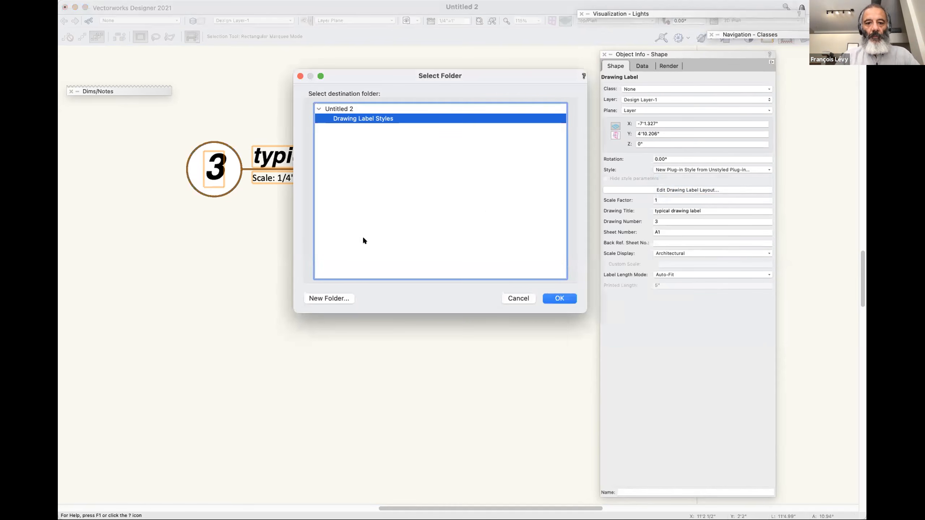
{"action": "left_click", "coordinate": [356, 109]}
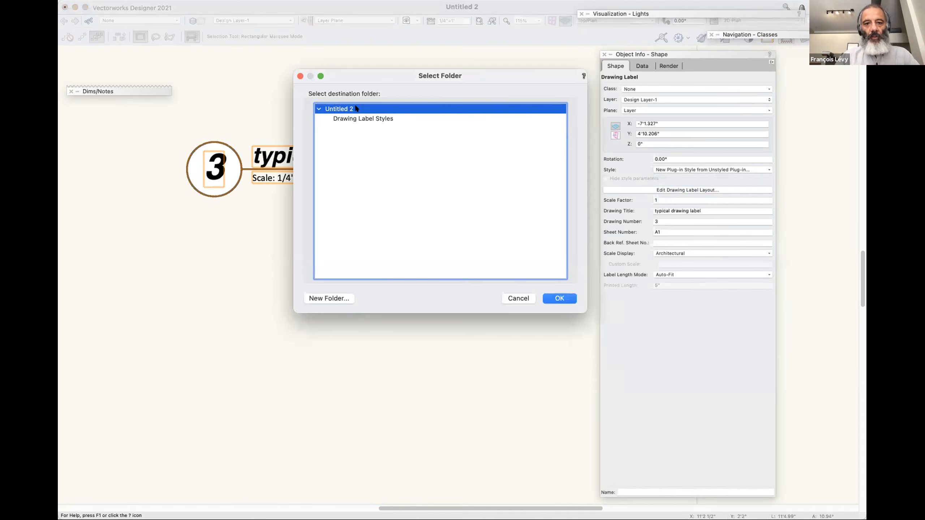
{"action": "left_click", "coordinate": [558, 299]}
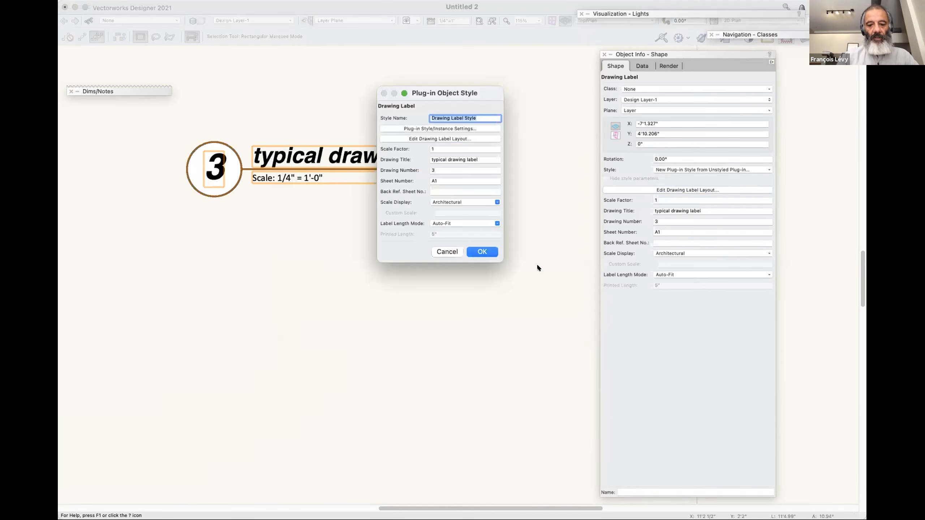
{"action": "type", "text": "My Cool"}
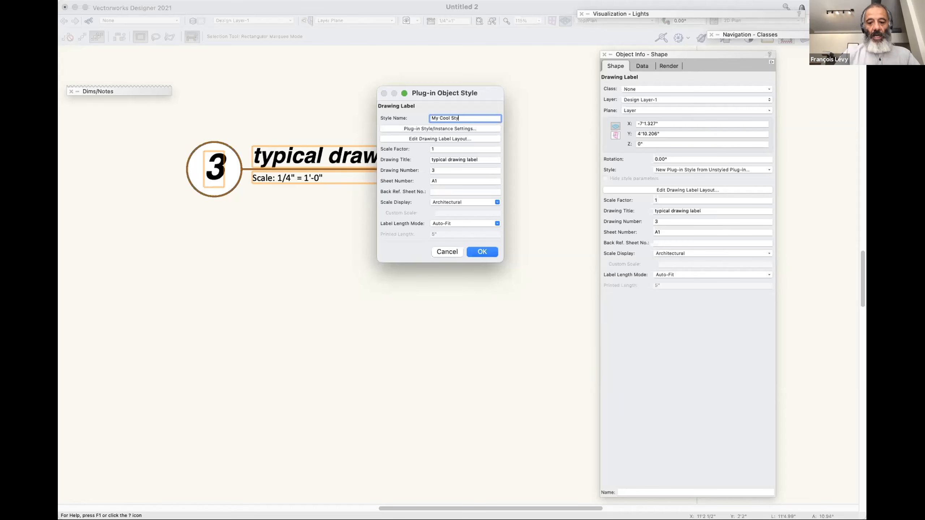
{"action": "left_click", "coordinate": [482, 252]}
{"action": "key", "text": "e"}
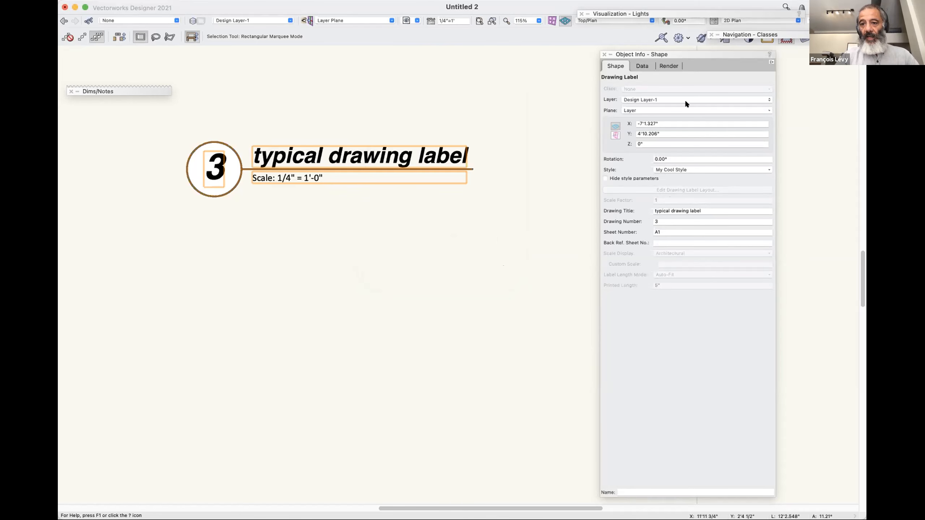
Move the Object Info palette aside, view the edit settings of My Cool Style, and leave them without changes.
{"action": "left_click_drag", "start_coordinate": [687, 53], "coordinate": [597, 50]}
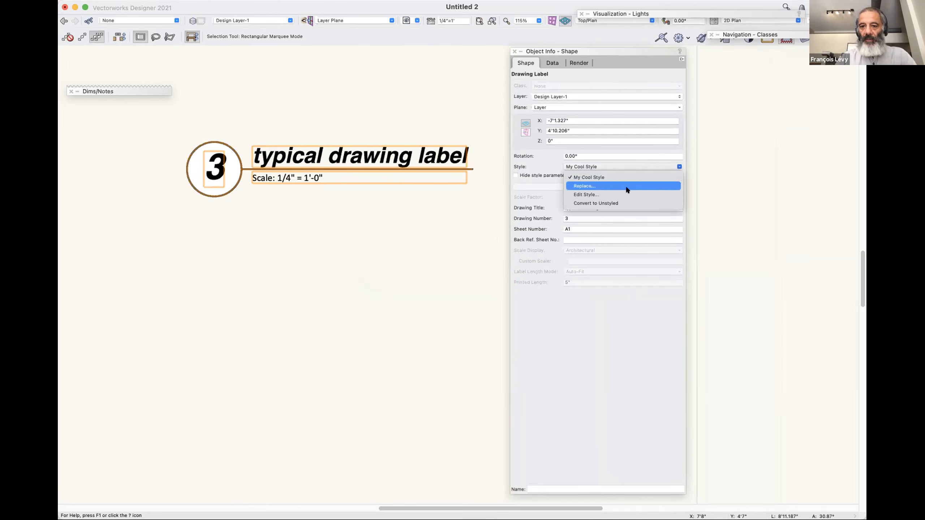
{"action": "left_click", "coordinate": [619, 194]}
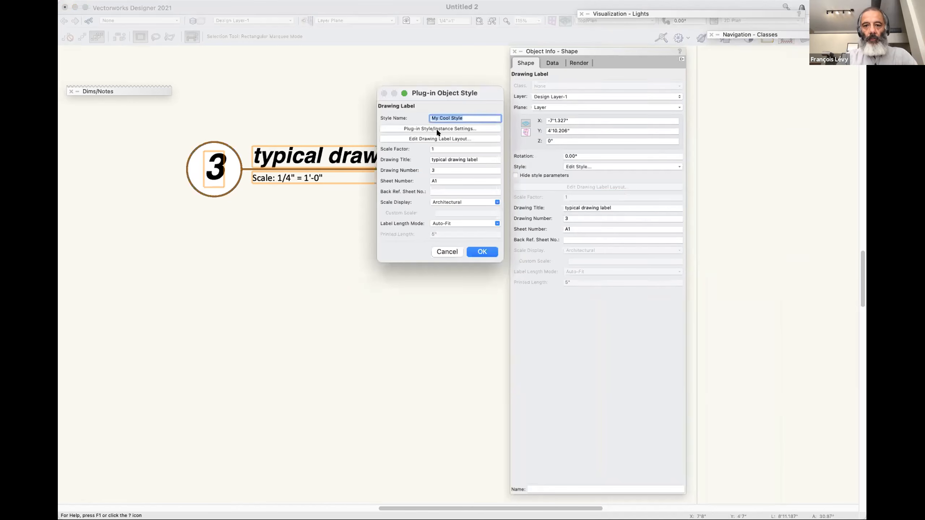
{"action": "left_click", "coordinate": [439, 252]}
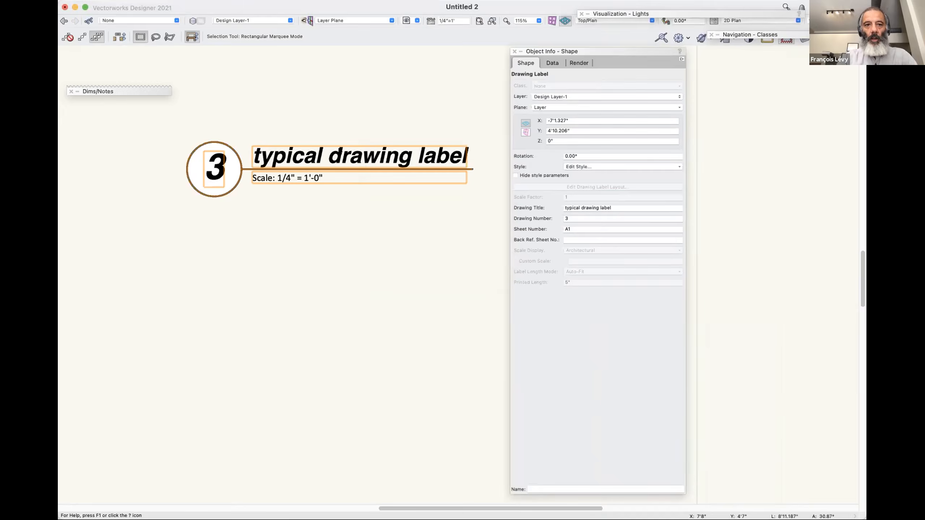
Show the Symbols/Plug-In Objects of the Untitled 2 file in the Resource Manager and locate My Cool Style.
{"action": "key", "text": "super+r"}
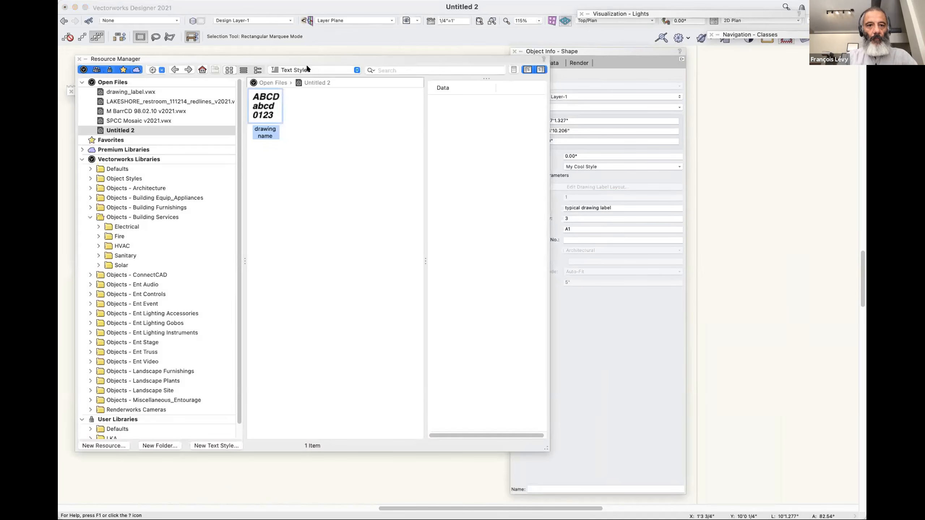
{"action": "left_click", "coordinate": [308, 69]}
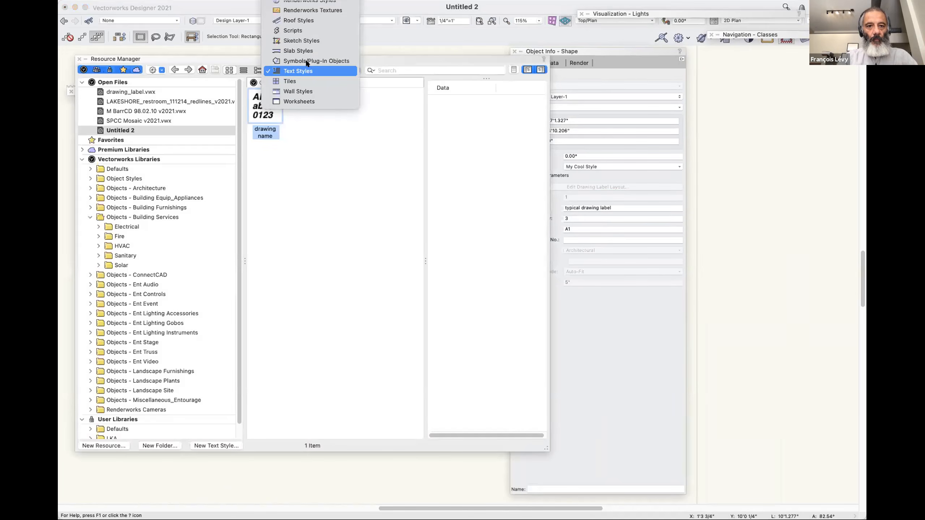
{"action": "left_click", "coordinate": [310, 60]}
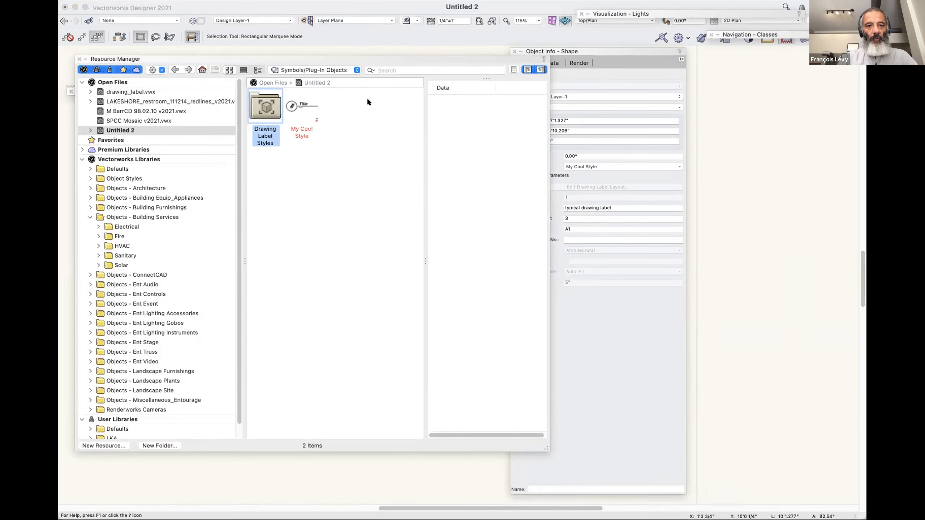
{"action": "left_click", "coordinate": [301, 106]}
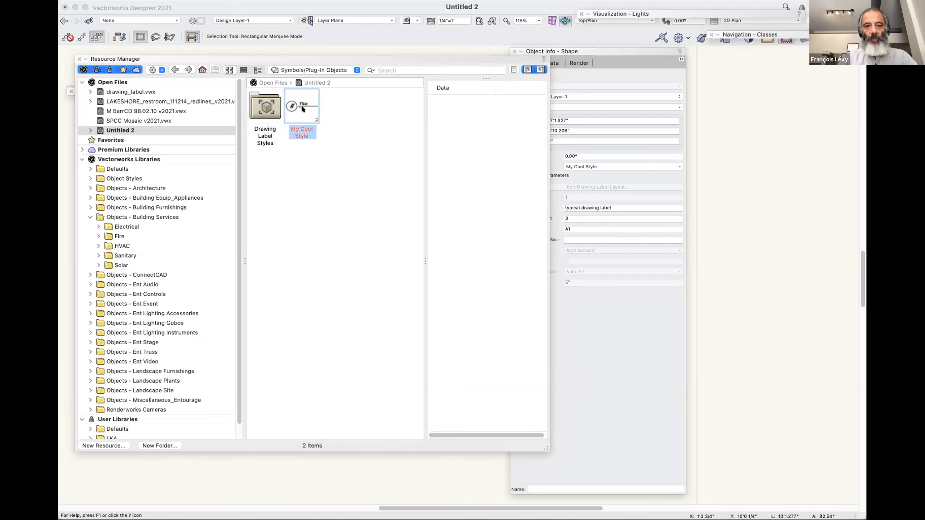
{"action": "right_click", "coordinate": [301, 105]}
{"action": "left_click", "coordinate": [283, 246]}
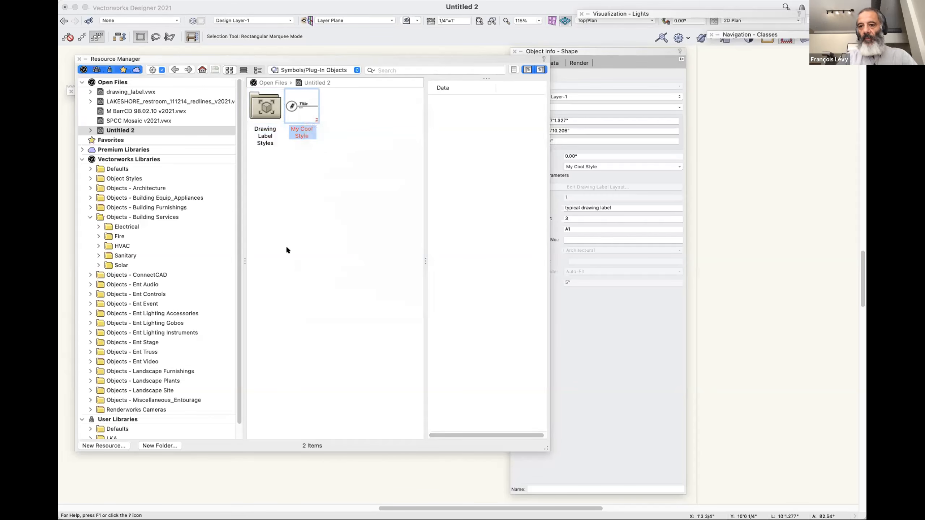
Collapse the Resource Manager and reselect the drawing label on the design layer.
{"action": "double_click", "coordinate": [369, 57]}
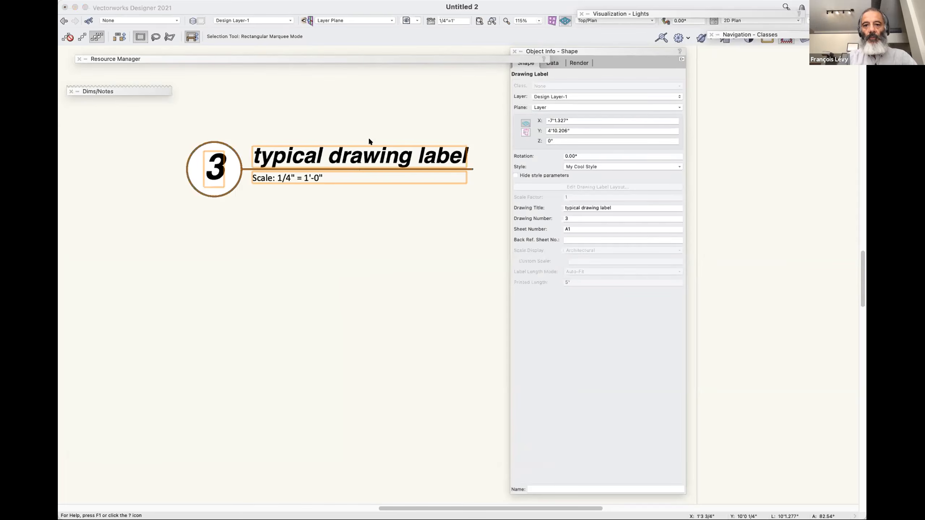
{"action": "left_click", "coordinate": [407, 286]}
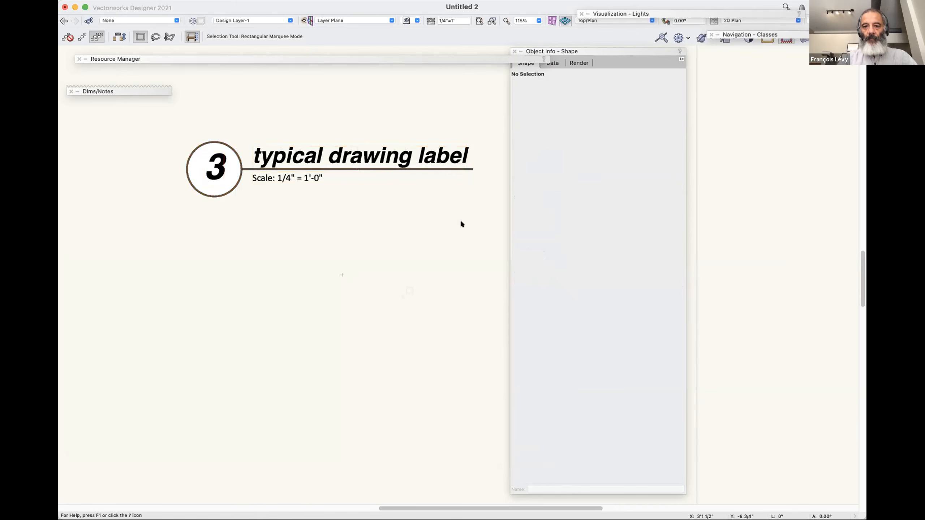
{"action": "left_click", "coordinate": [429, 183]}
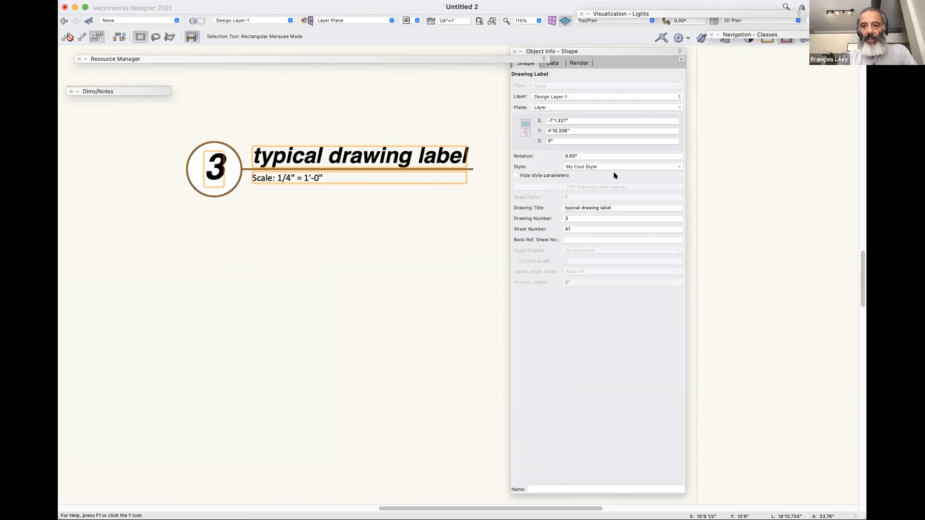
Open the drawing label layout of My Cool Style for editing and select the Scale text below the line.
{"action": "left_click", "coordinate": [599, 166]}
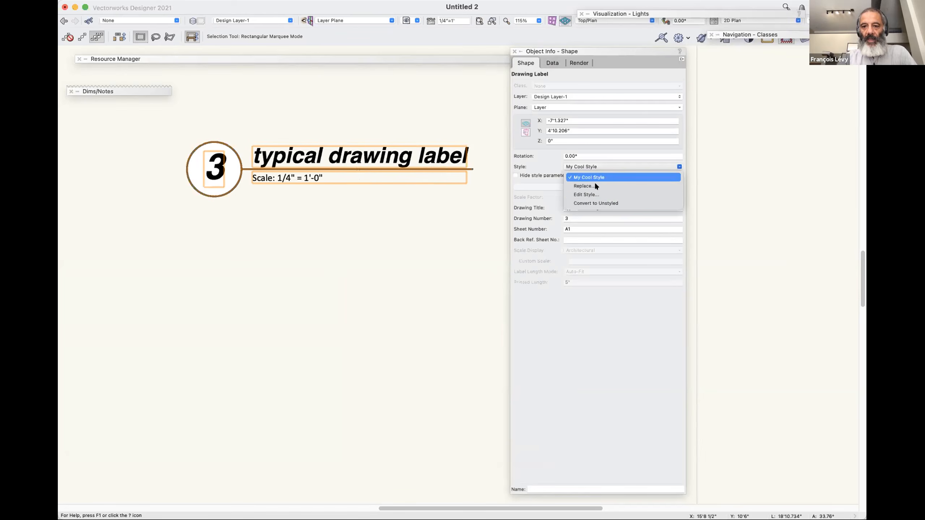
{"action": "left_click", "coordinate": [465, 178]}
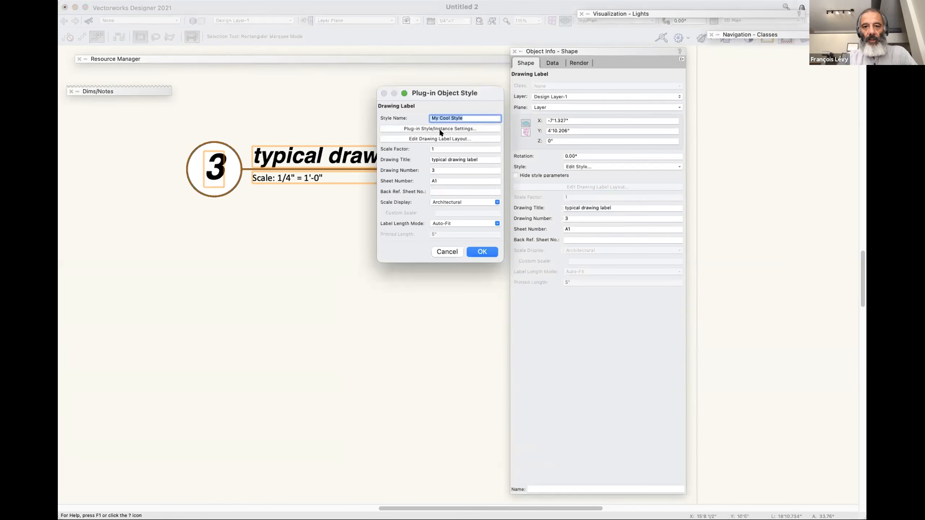
{"action": "left_click", "coordinate": [424, 138]}
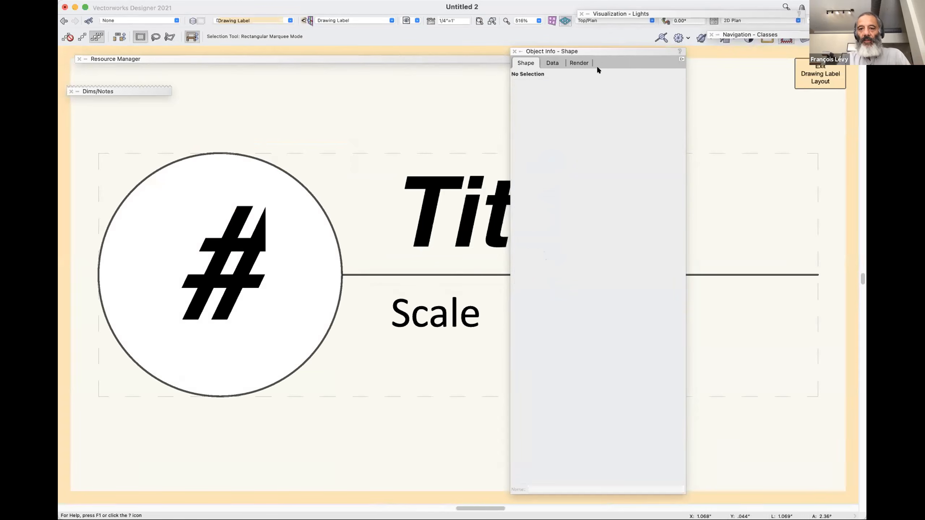
{"action": "key", "text": "super+minus"}
{"action": "scroll", "coordinate": [375, 354], "scroll_direction": "right", "scroll_amount": 5}
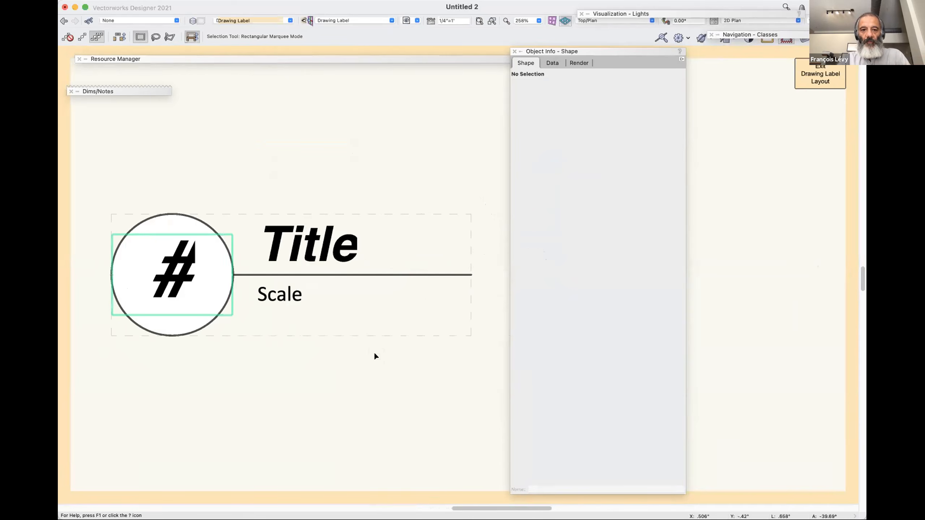
{"action": "left_click", "coordinate": [294, 307]}
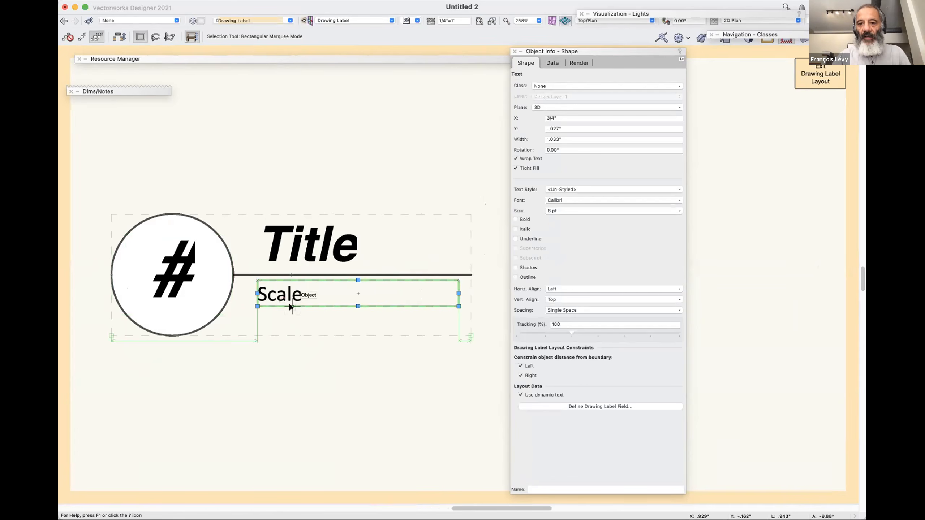
Inspect the properties of the number and Scale texts in the layout, including the Scale text's field definition.
{"action": "key", "text": "grave"}
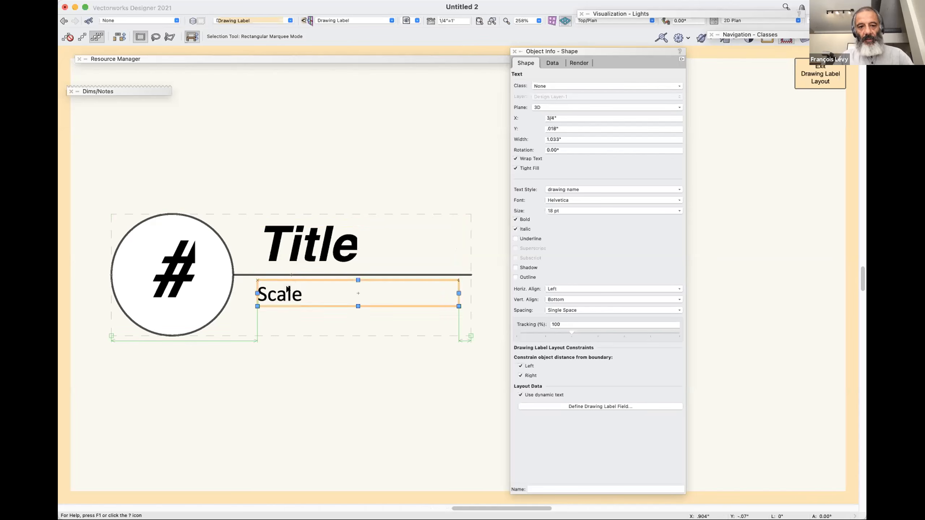
{"action": "left_click", "coordinate": [185, 288]}
{"action": "left_click", "coordinate": [277, 293]}
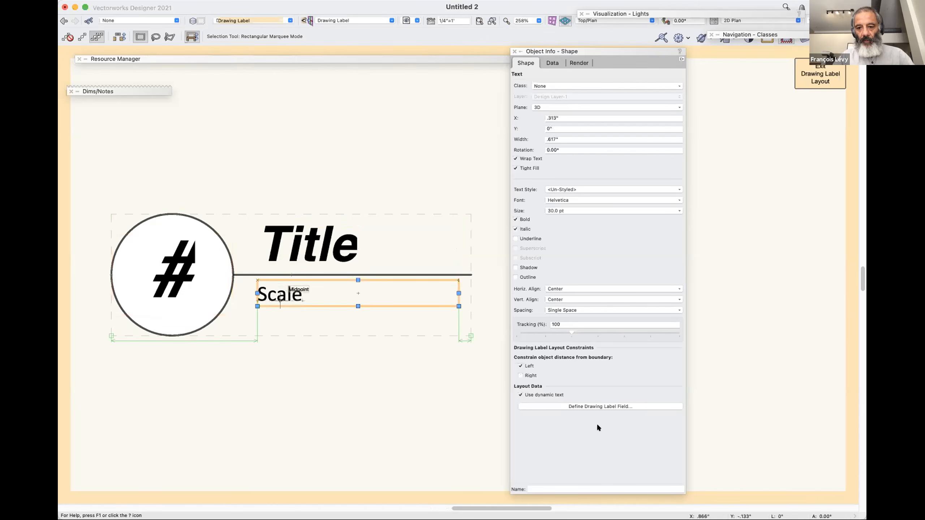
{"action": "left_click", "coordinate": [582, 407]}
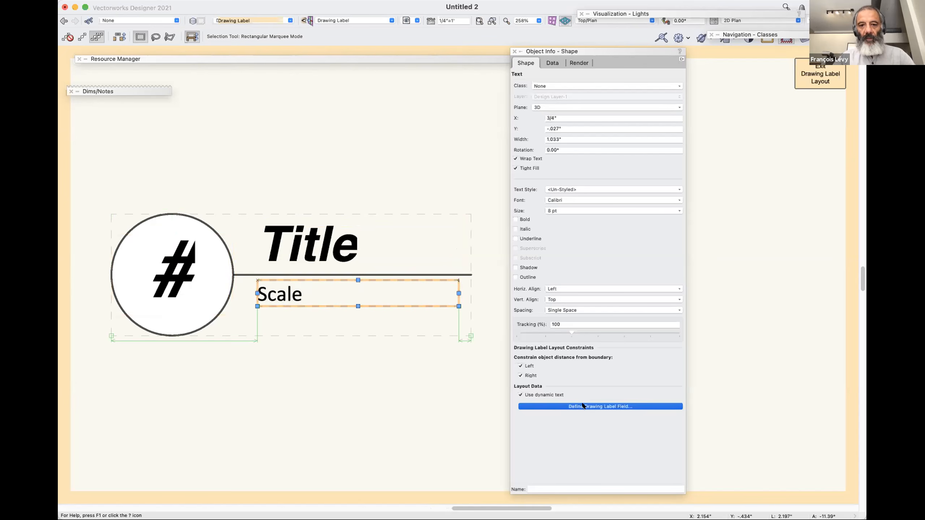
{"action": "left_click", "coordinate": [530, 290]}
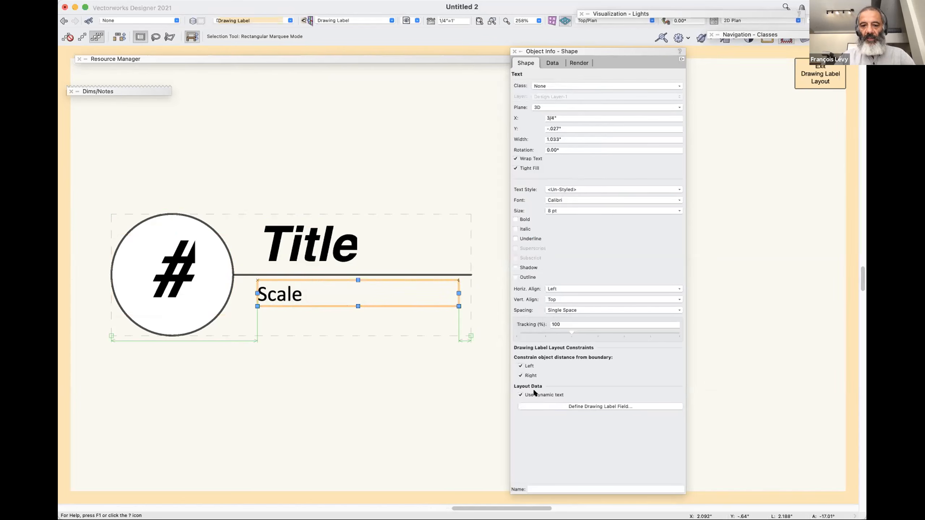
Change the prefix in the Scale text's field definition to capitals, reading "SCALE : " before the scale parameter.
{"action": "left_click", "coordinate": [566, 406]}
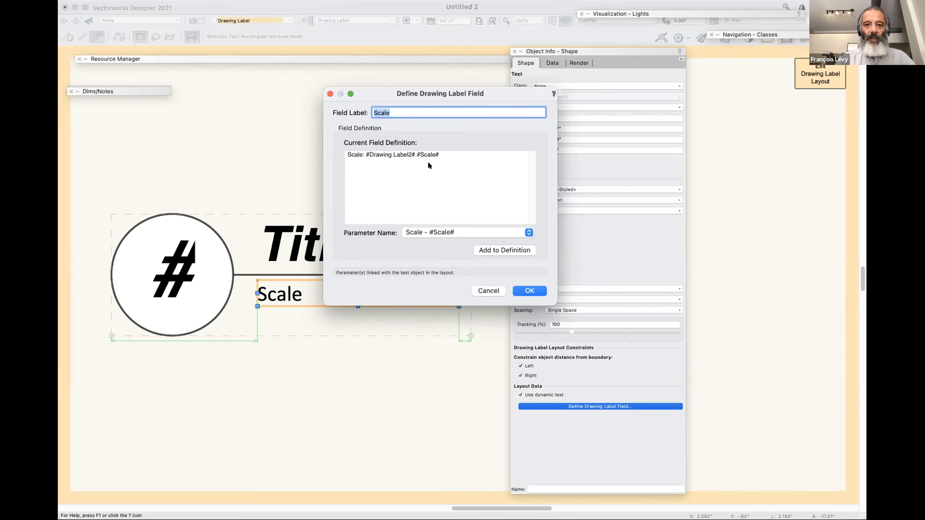
{"action": "left_click", "coordinate": [409, 232]}
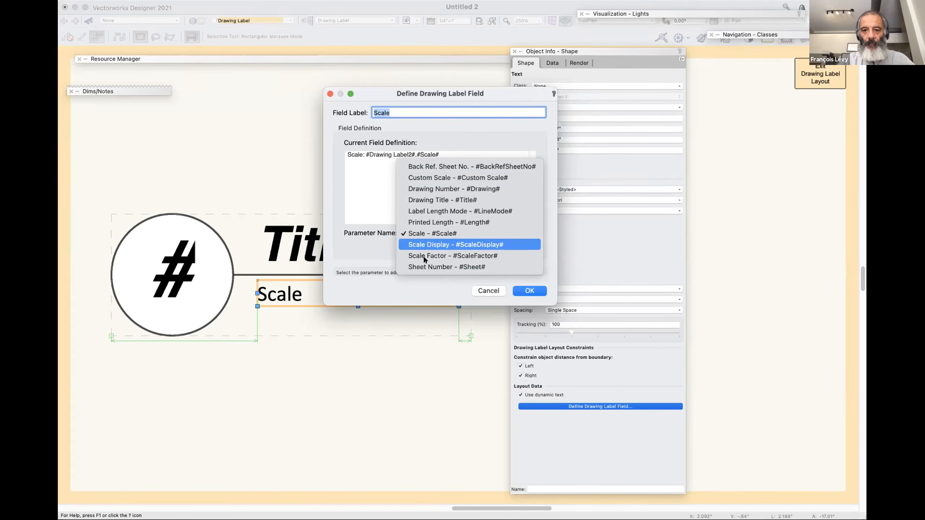
{"action": "left_click", "coordinate": [494, 290]}
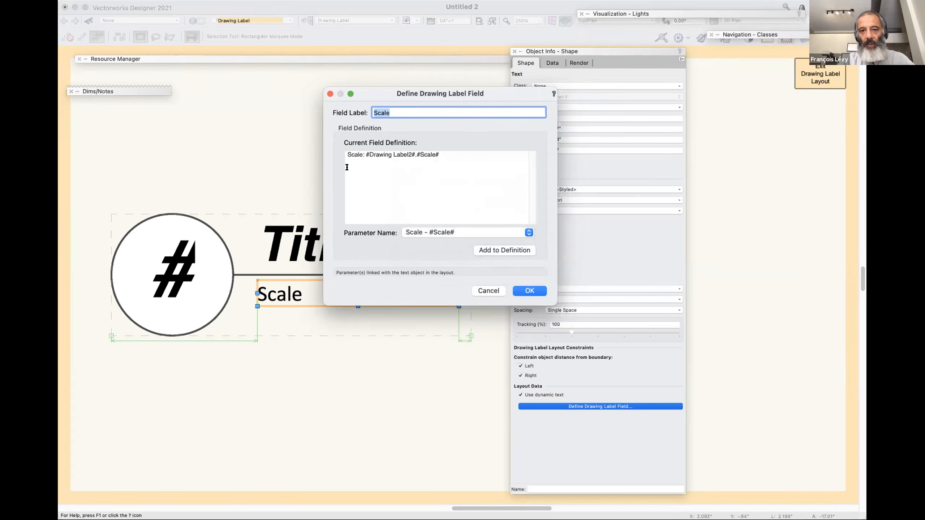
{"action": "double_click", "coordinate": [351, 154]}
{"action": "type", "text": "SCALE"}
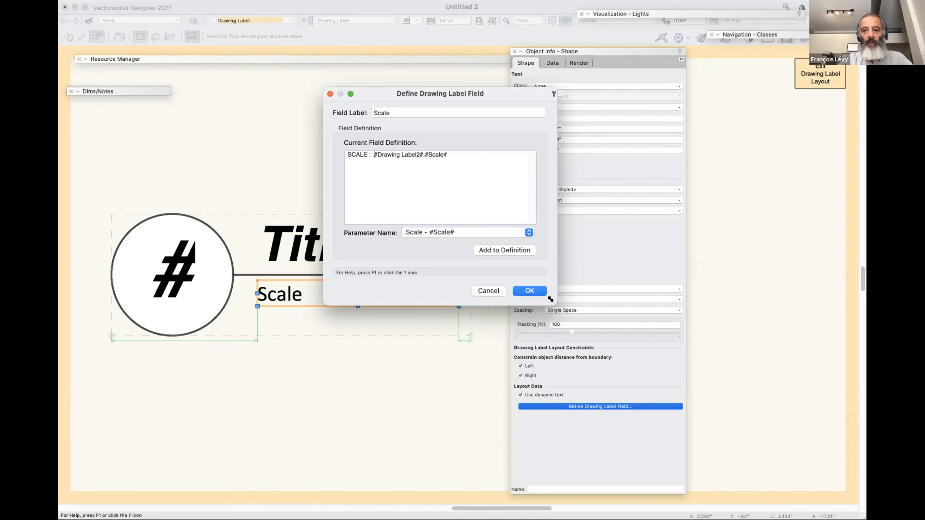
{"action": "left_click", "coordinate": [541, 294]}
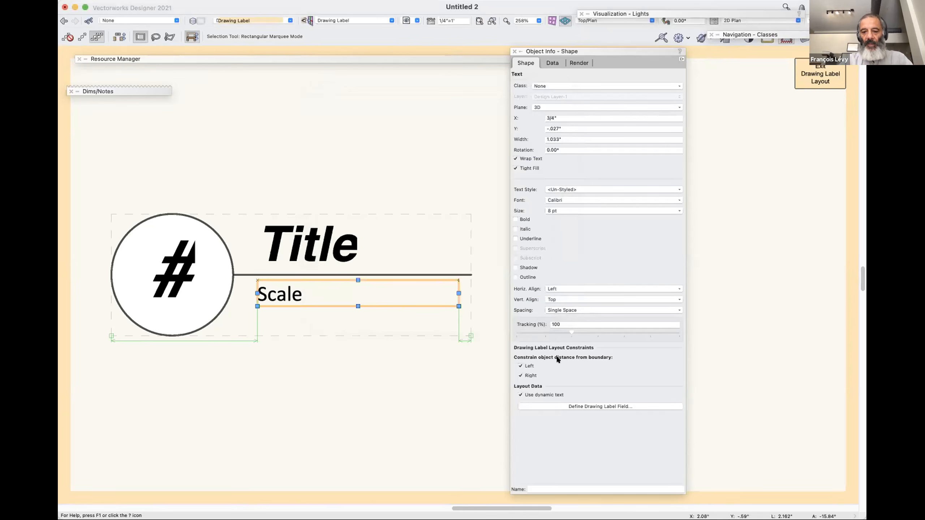
Leave the layout and style editing, and move the drawing label down to about X -7'11.7", Y 1'6.9".
{"action": "key", "text": "super+]"}
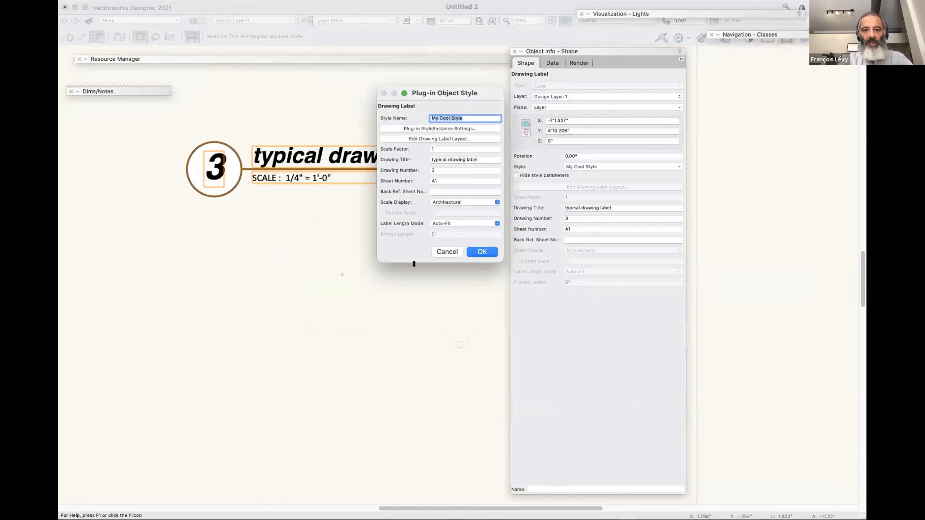
{"action": "left_click", "coordinate": [450, 253]}
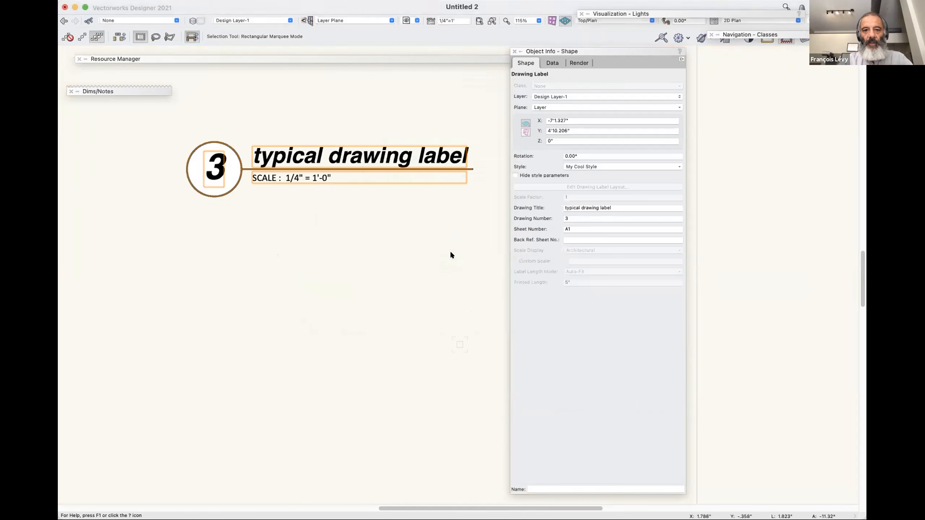
{"action": "left_click", "coordinate": [361, 255]}
{"action": "left_click_drag", "start_coordinate": [323, 168], "coordinate": [305, 240]}
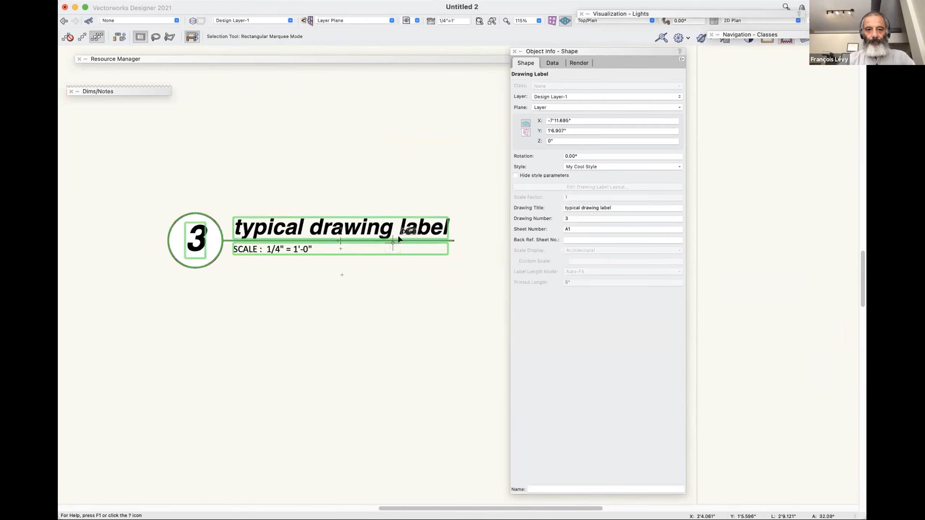
In the layout of My Cool Style, append "AT FULL SIZE SHEET" after the scale parameter in the Scale text's field definition.
{"action": "left_click", "coordinate": [580, 167]}
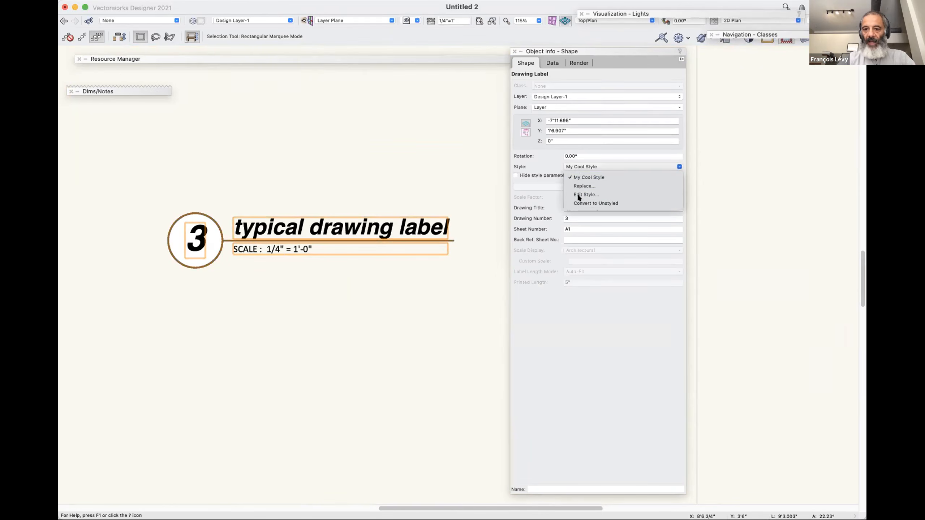
{"action": "left_click", "coordinate": [577, 194]}
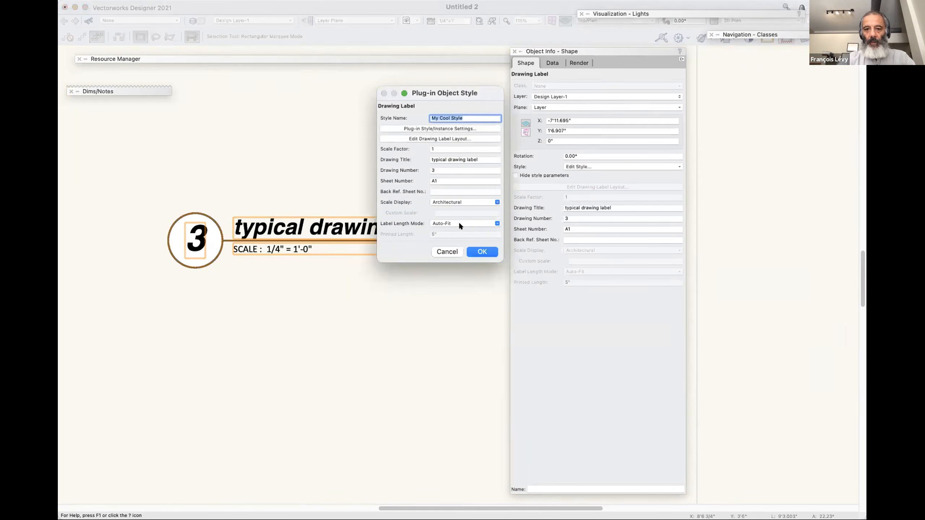
{"action": "left_click", "coordinate": [461, 137]}
{"action": "left_click", "coordinate": [470, 327]}
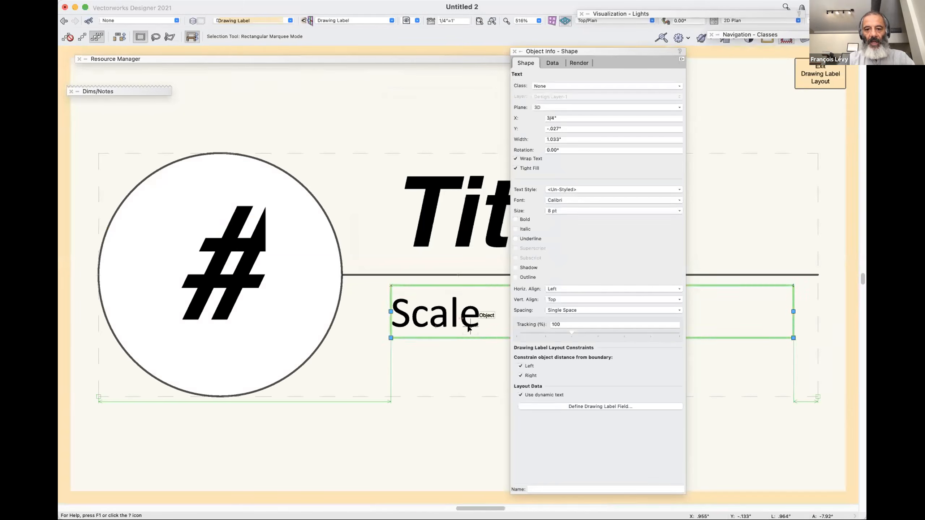
{"action": "left_click", "coordinate": [627, 406]}
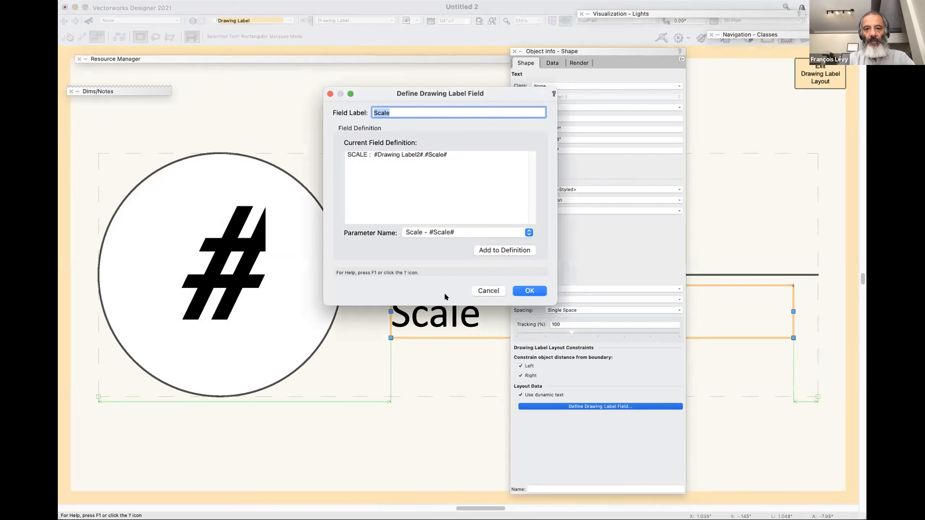
{"action": "left_click", "coordinate": [469, 152]}
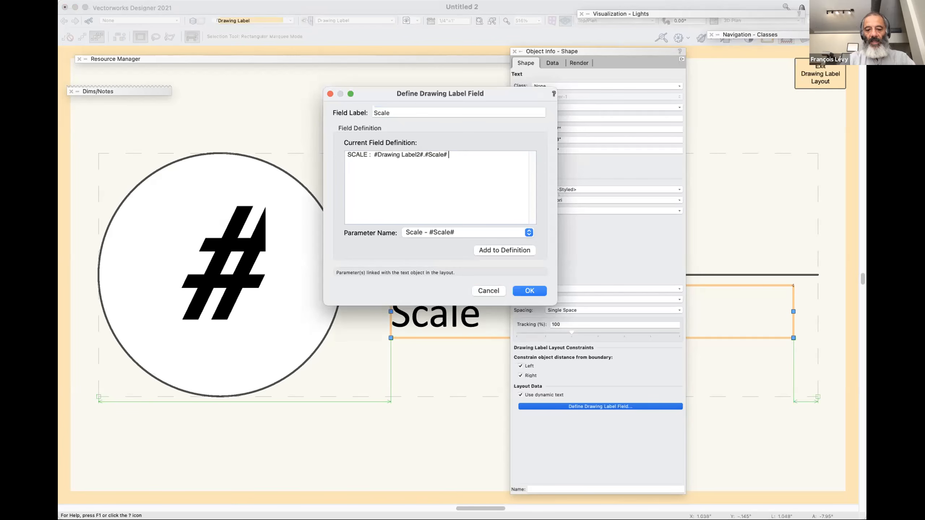
{"action": "type", "text": "AT FULL SIZED SHEET"}
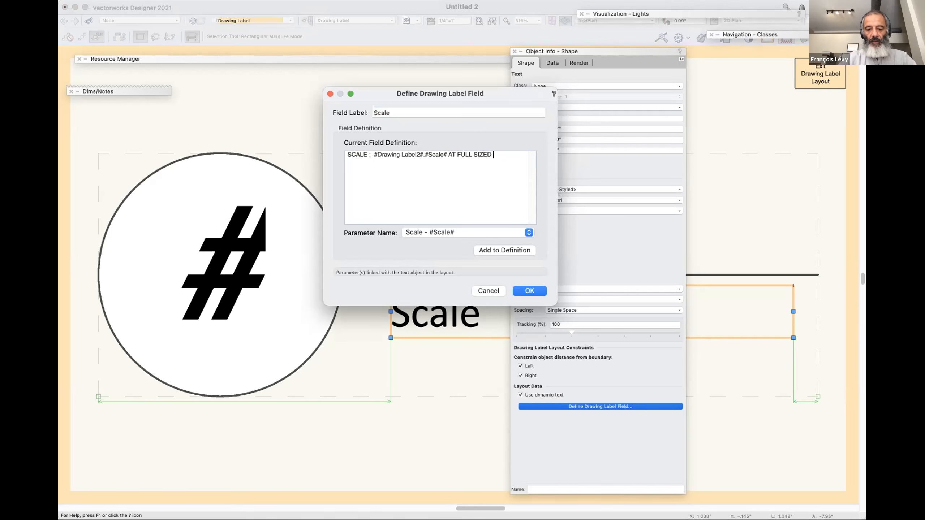
{"action": "left_click", "coordinate": [490, 155]}
{"action": "key", "text": "BackSpace"}
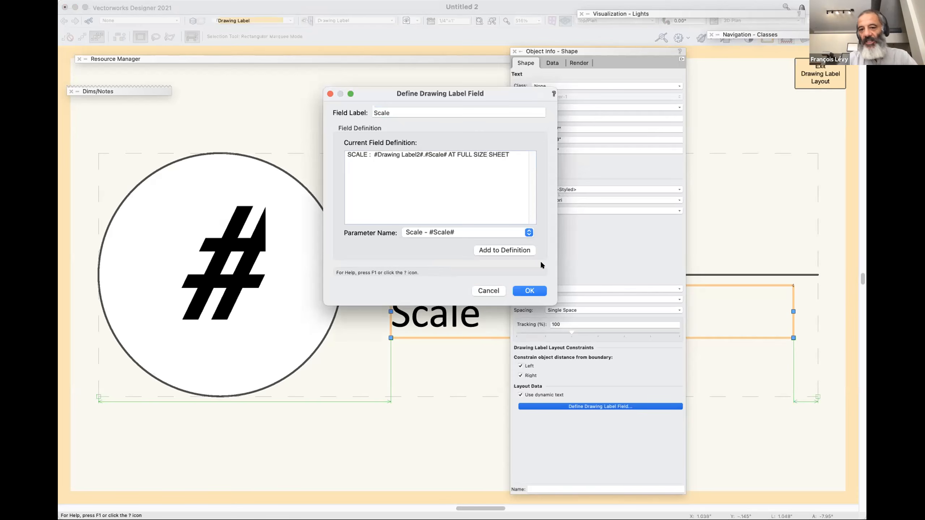
{"action": "left_click", "coordinate": [533, 290]}
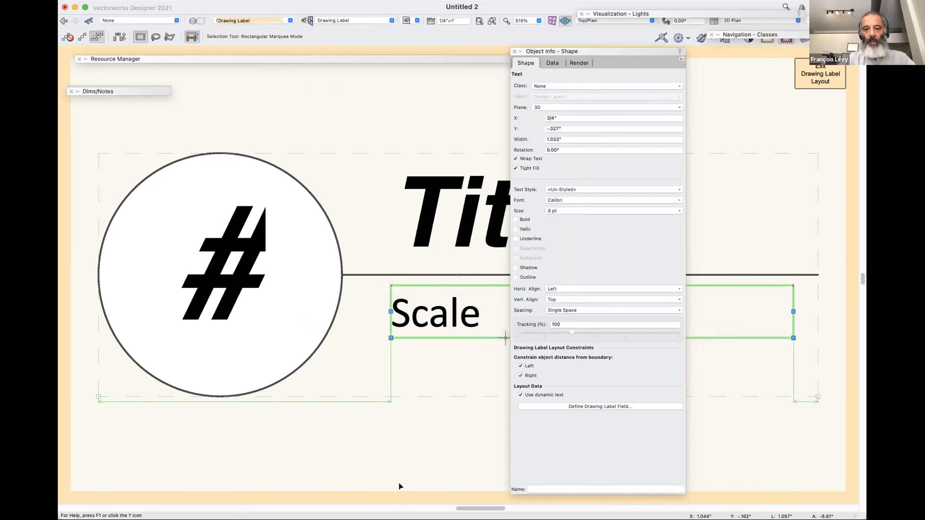
Duplicate the Scale text directly below the original in the drawing label layout.
{"action": "scroll", "coordinate": [398, 481], "scroll_direction": "right", "scroll_amount": 3}
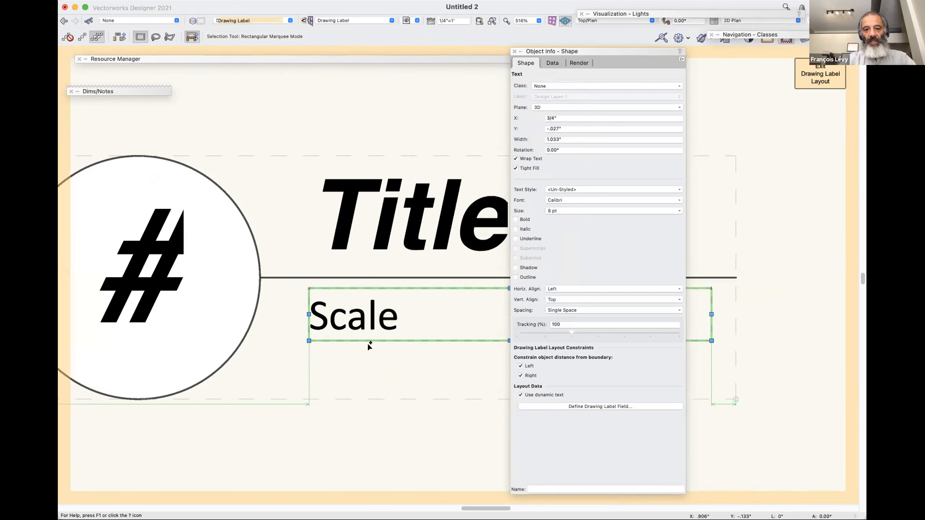
{"action": "left_click", "coordinate": [367, 382]}
{"action": "left_click_drag", "start_coordinate": [370, 330], "coordinate": [370, 382]}
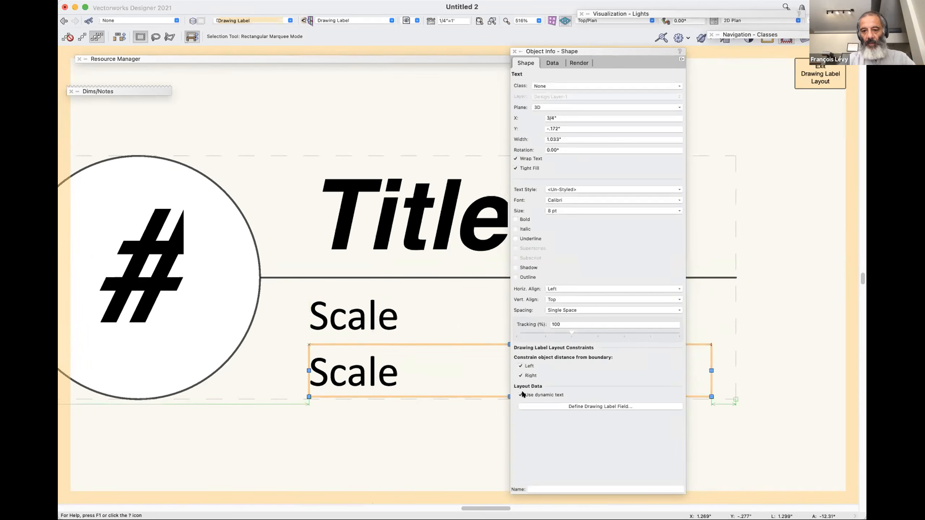
Turn off dynamic text for the lower Scale copy and replace its wording with "HALF SCALE AT HALF SIZED SHEET".
{"action": "left_click", "coordinate": [521, 395]}
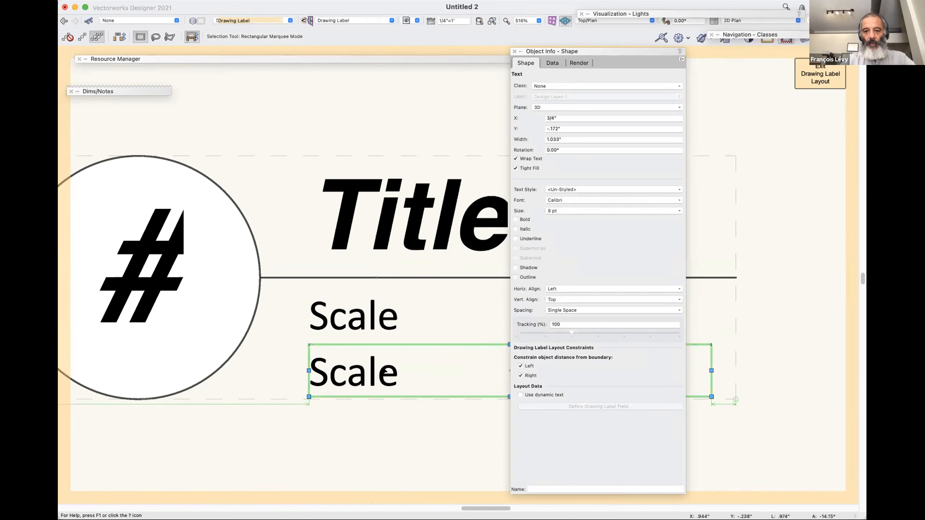
{"action": "double_click", "coordinate": [372, 374]}
{"action": "double_click", "coordinate": [370, 373]}
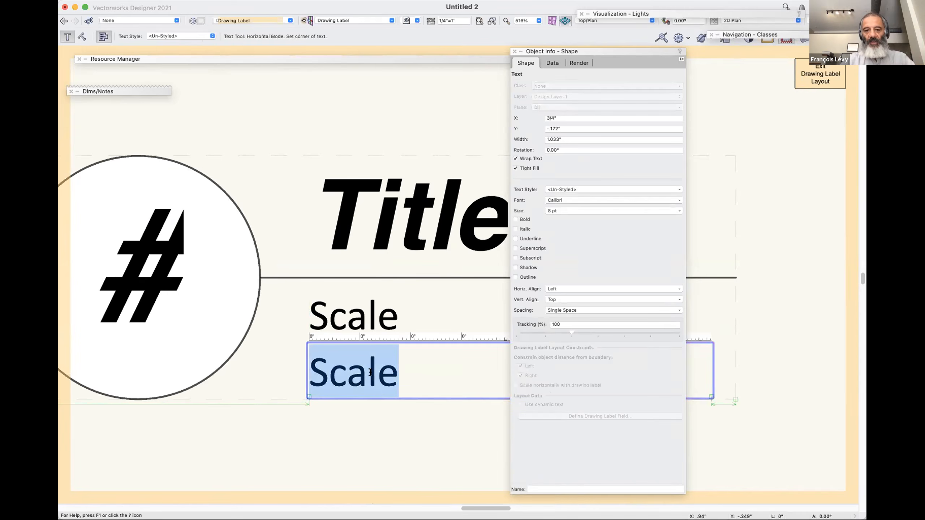
{"action": "type", "text": "H"}
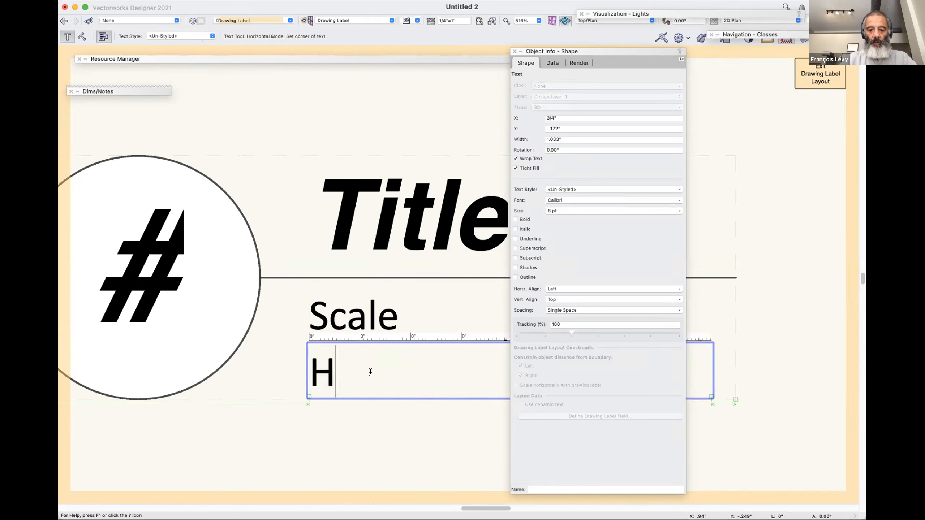
{"action": "type", "text": "ALF SCALE"}
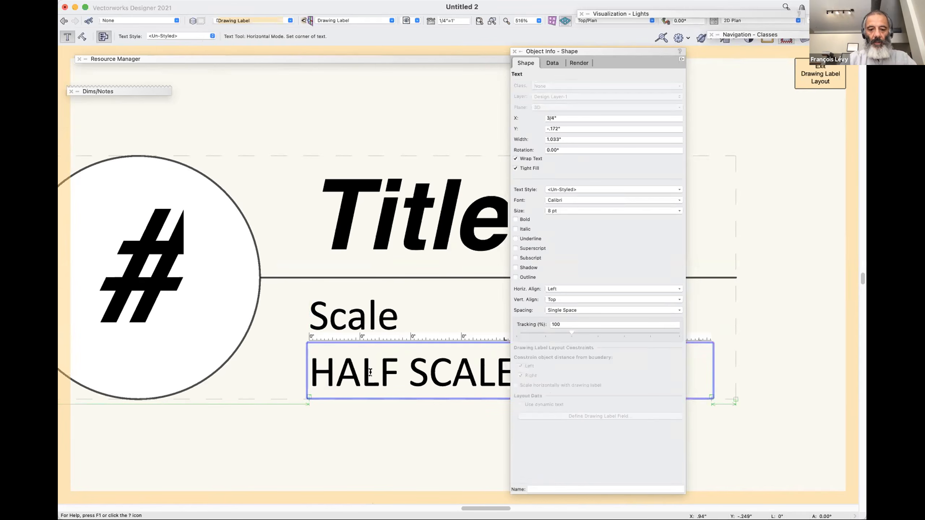
{"action": "type", "text": " SIZED SH"}
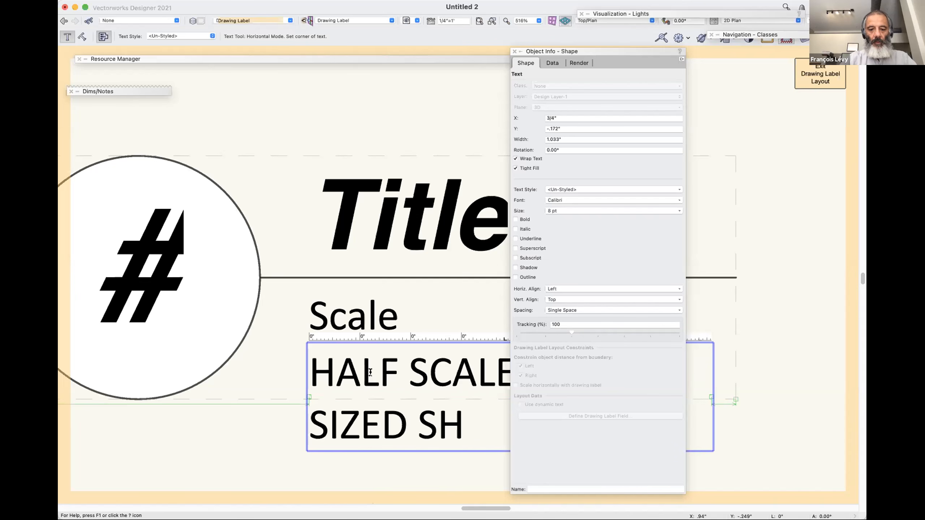
{"action": "type", "text": "EET"}
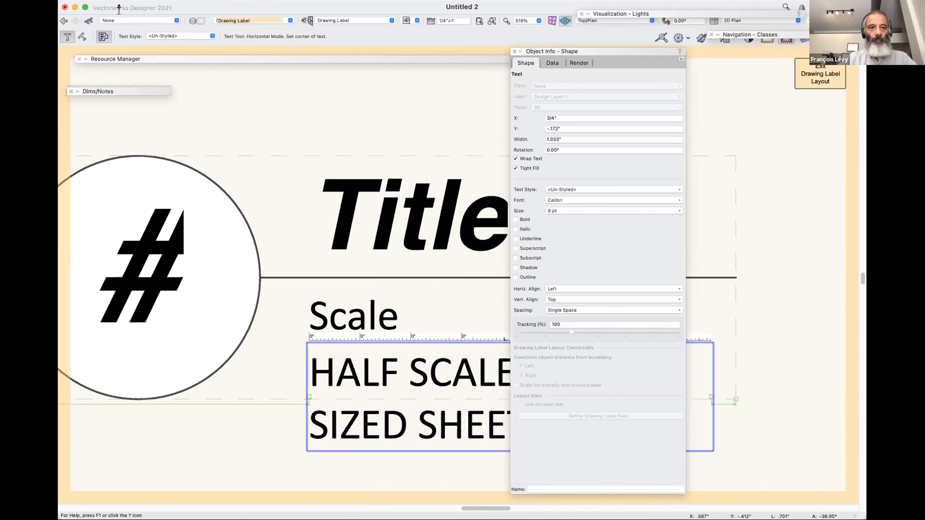
{"action": "key", "text": "Escape"}
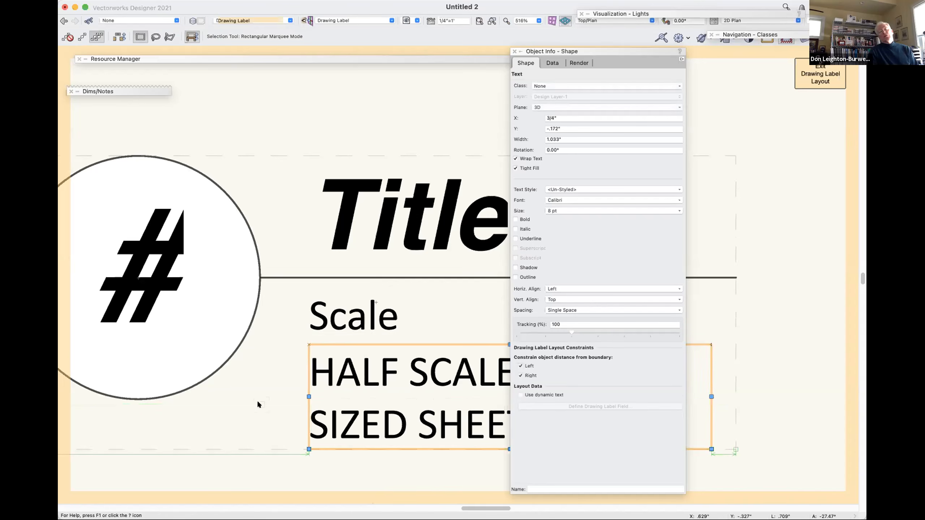
{"action": "scroll", "coordinate": [414, 392], "scroll_direction": "down", "scroll_amount": 2}
{"action": "scroll", "coordinate": [415, 391], "scroll_direction": "right", "scroll_amount": 6}
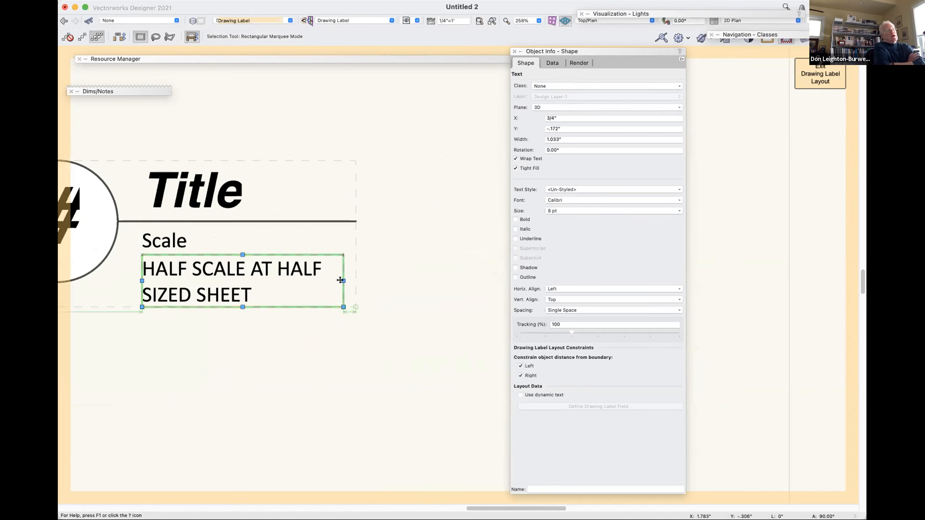
Turn off wrapping so the half-scale note fits one line, and extend the title line past it to about 1.73" long.
{"action": "left_click_drag", "start_coordinate": [342, 280], "coordinate": [480, 281]}
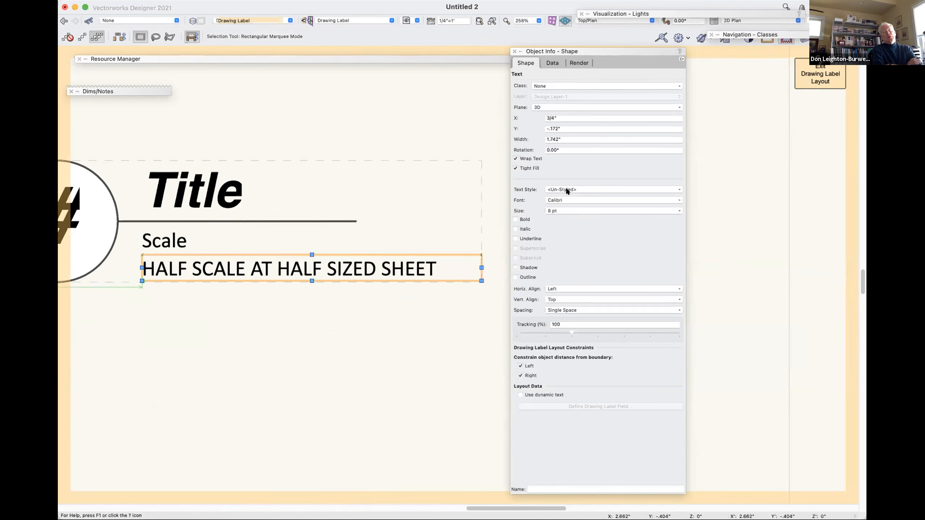
{"action": "left_click", "coordinate": [532, 159]}
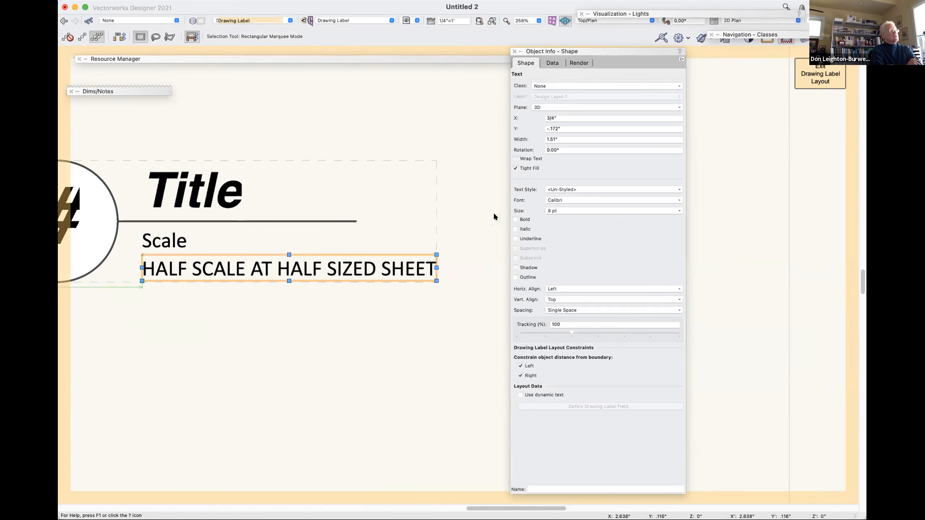
{"action": "left_click", "coordinate": [342, 220]}
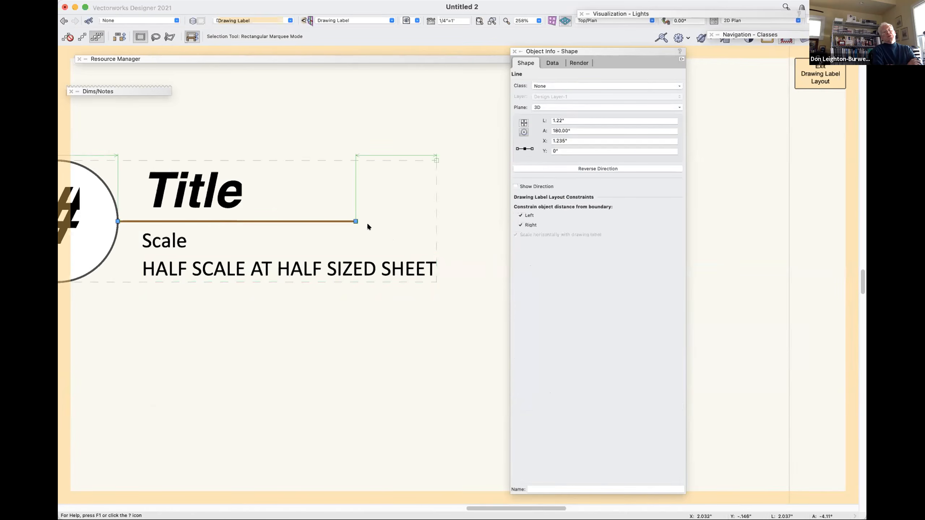
{"action": "left_click_drag", "start_coordinate": [356, 222], "coordinate": [452, 222]}
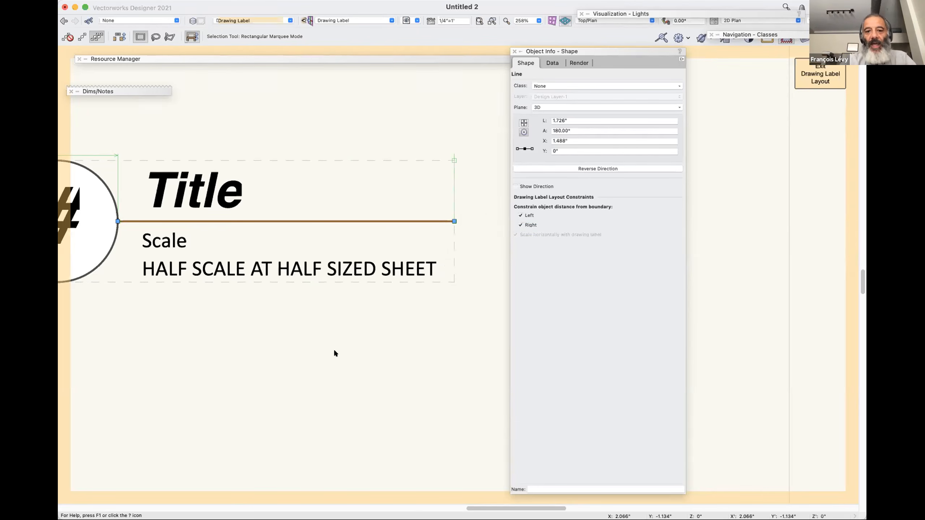
Leave the layout and style editing, and move the drawing label to about X -10'5.6", Y 4'0.8".
{"action": "key", "text": "super+bracketright"}
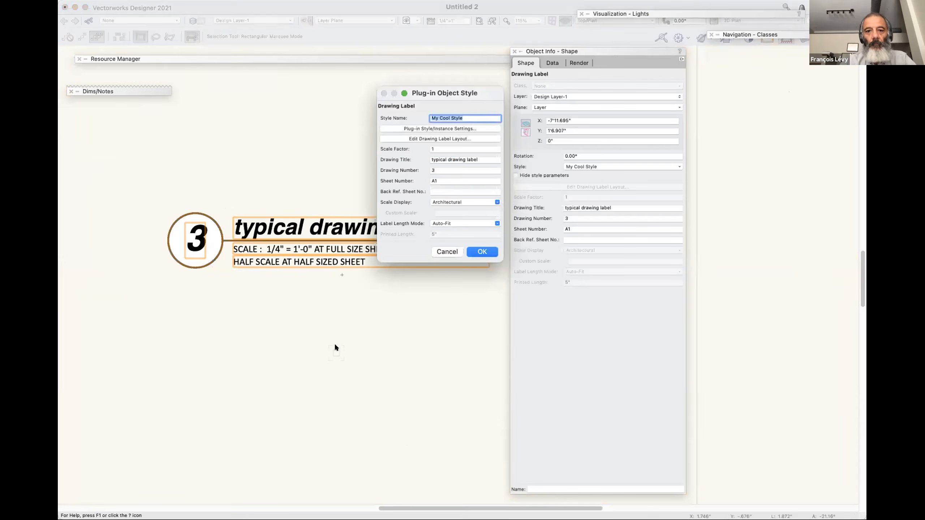
{"action": "left_click", "coordinate": [446, 252]}
{"action": "left_click", "coordinate": [359, 295]}
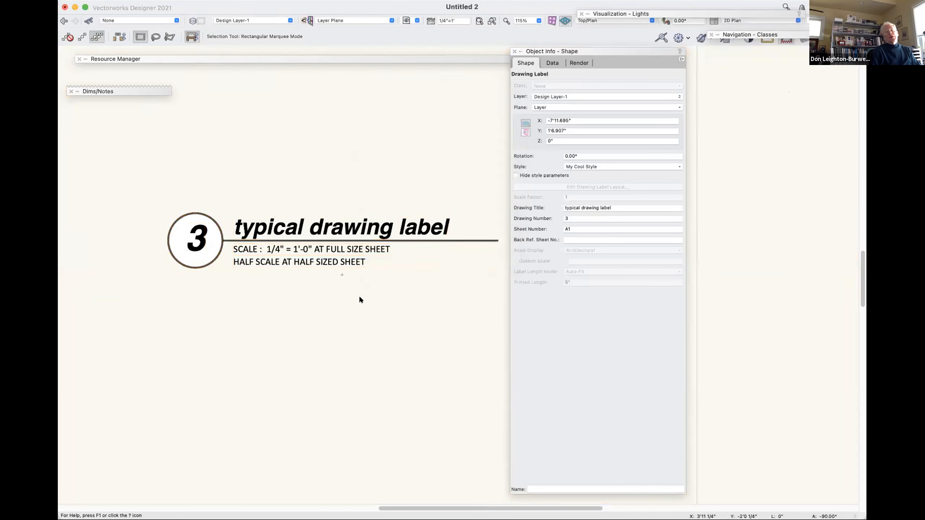
{"action": "left_click_drag", "start_coordinate": [330, 249], "coordinate": [277, 194]}
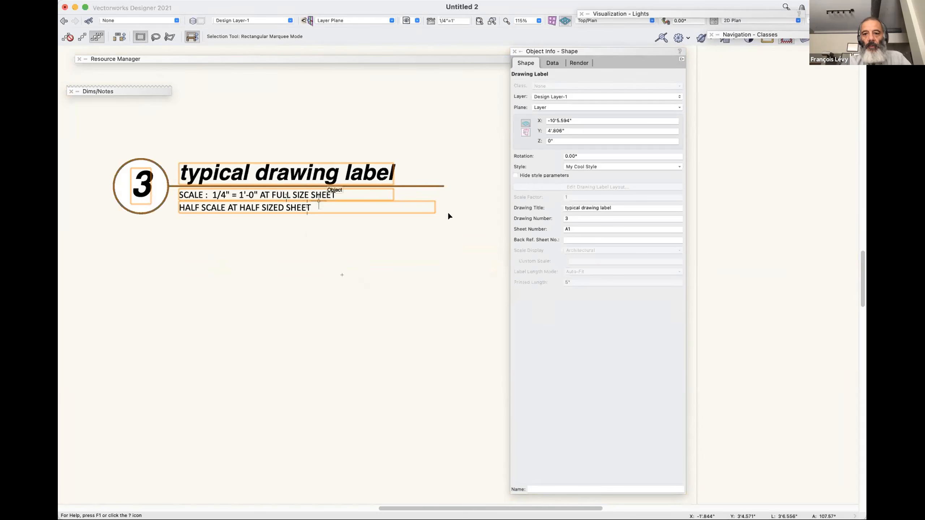
In the layout of My Cool Style, correct the note's wording to "HALF SCALE AT HALF SIZE SHEET" and leave the editing.
{"action": "left_click", "coordinate": [582, 166]}
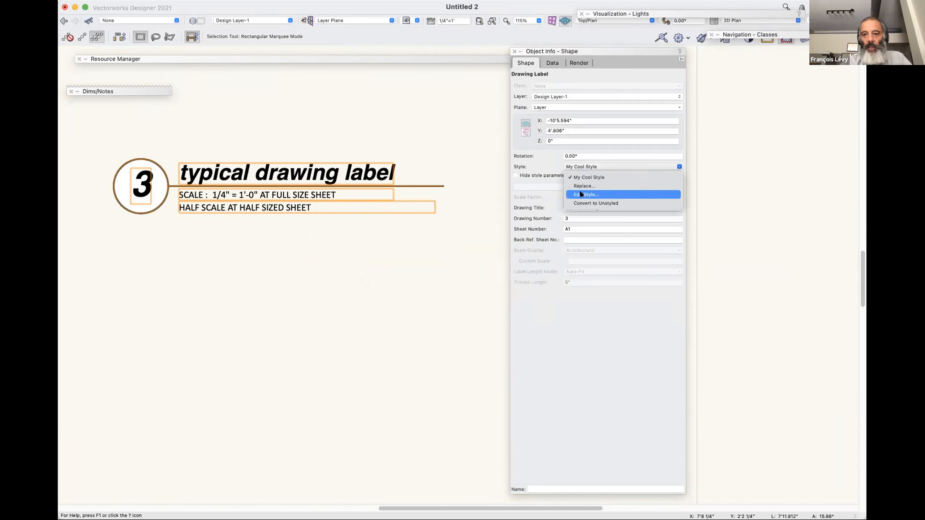
{"action": "left_click", "coordinate": [583, 193]}
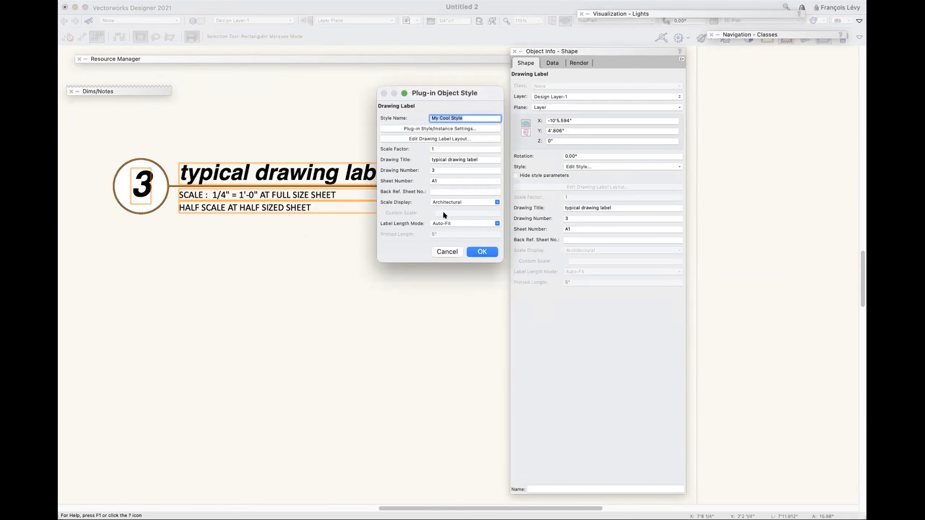
{"action": "left_click", "coordinate": [460, 138]}
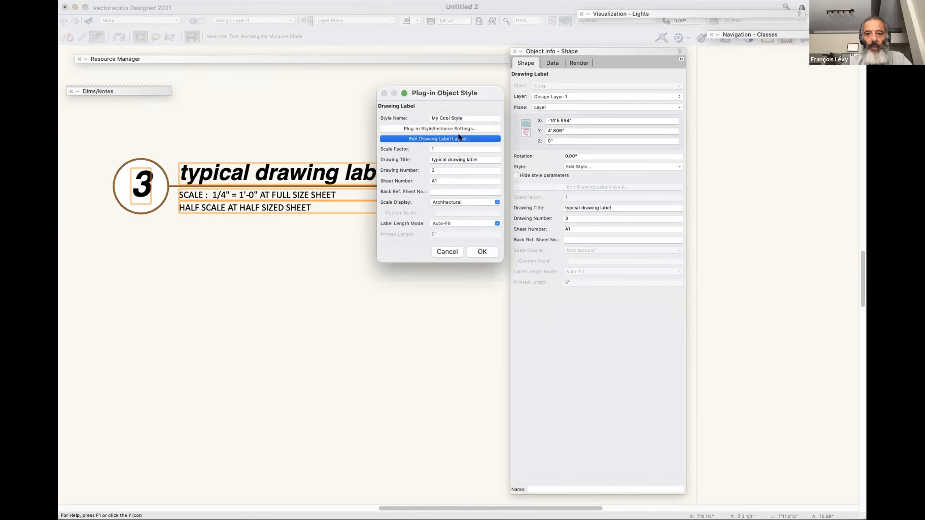
{"action": "scroll", "coordinate": [370, 375], "scroll_direction": "right", "scroll_amount": 7}
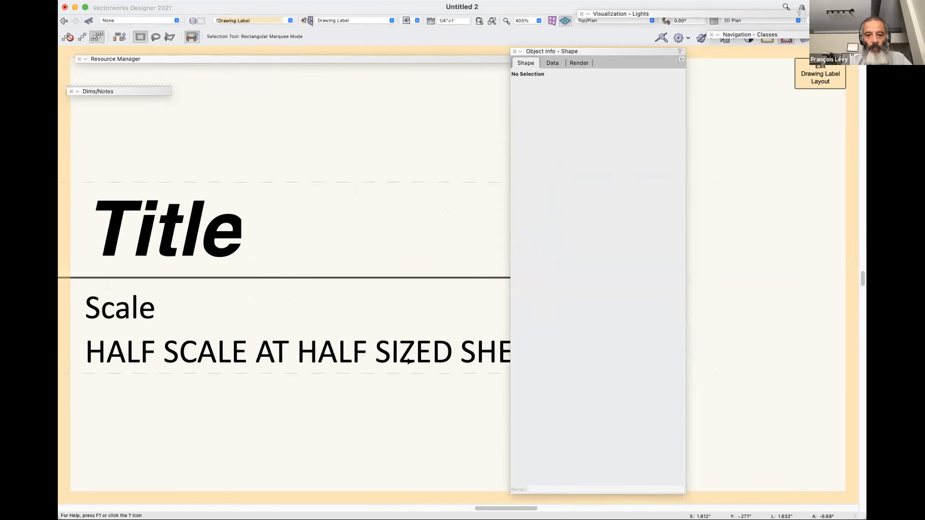
{"action": "scroll", "coordinate": [408, 364], "scroll_direction": "right", "scroll_amount": 5}
{"action": "double_click", "coordinate": [271, 341]}
{"action": "left_click_drag", "start_coordinate": [271, 343], "coordinate": [293, 346]}
{"action": "key", "text": "BackSpace"}
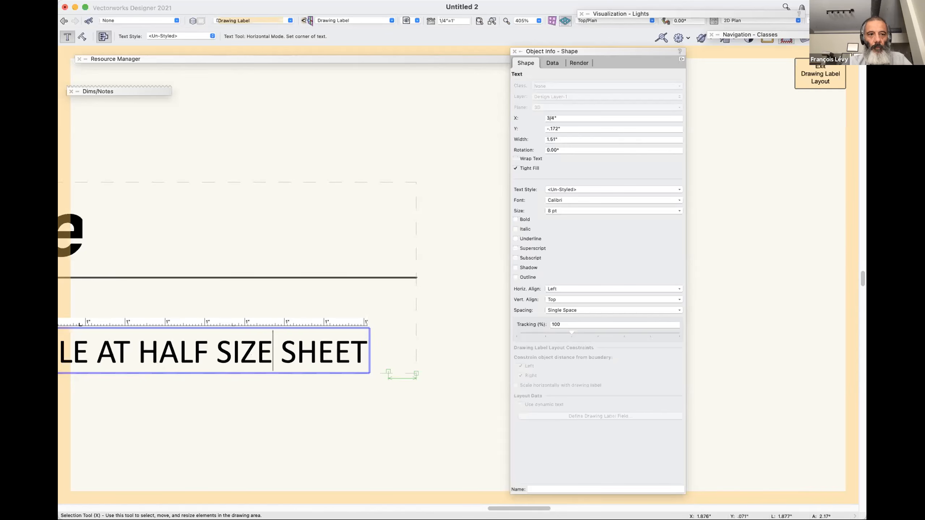
{"action": "key", "text": "Escape"}
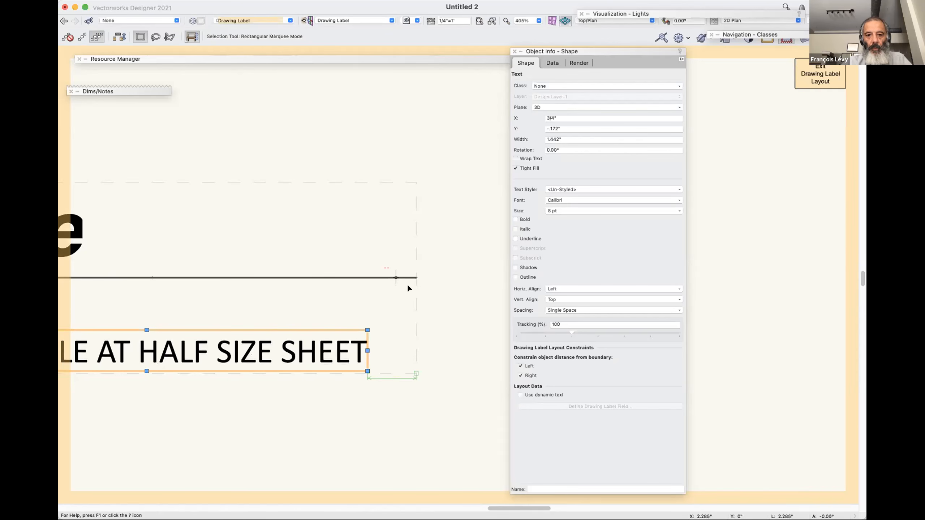
{"action": "left_click", "coordinate": [414, 278]}
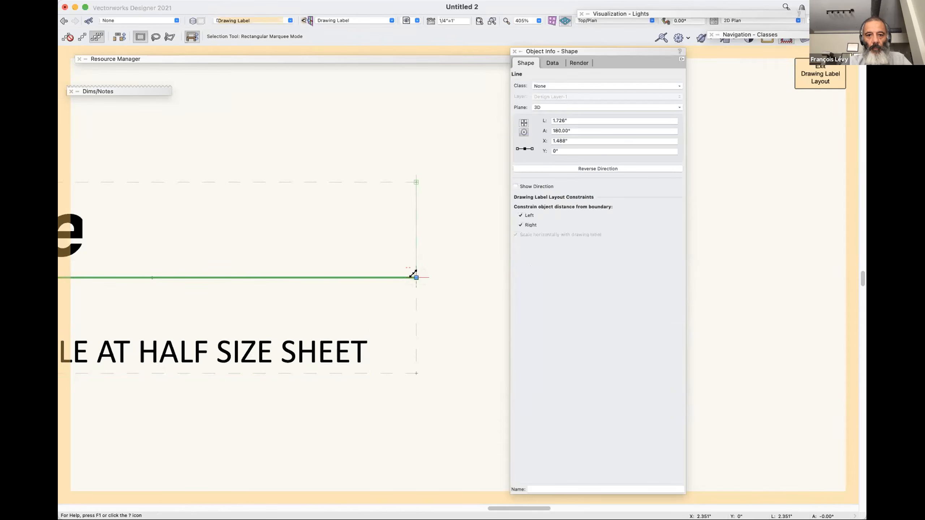
{"action": "key", "text": "super+a"}
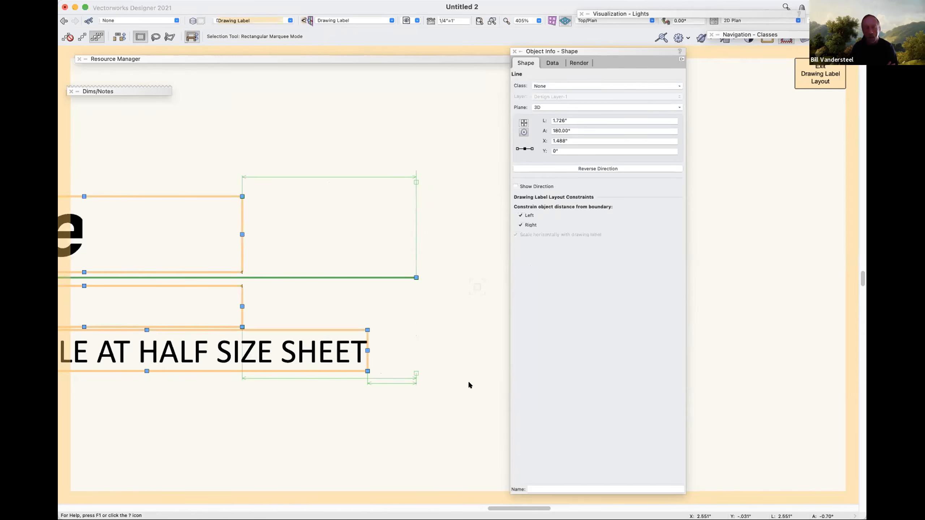
{"action": "key", "text": "super+bracketright"}
{"action": "left_click", "coordinate": [449, 250]}
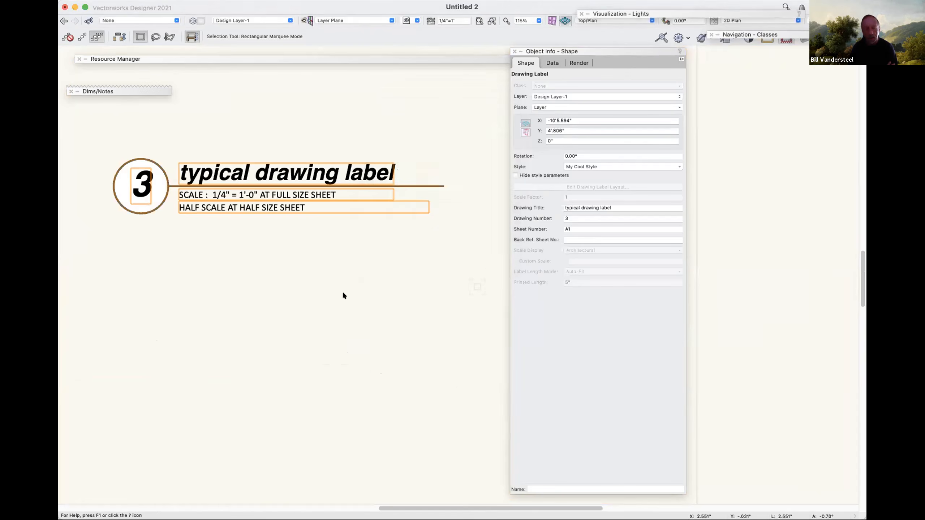
Place two duplicates of the drawing label below the original.
{"action": "left_click", "coordinate": [343, 273]}
{"action": "mouse_move", "coordinate": [297, 187]}
{"action": "left_mouse_down", "text": "alt"}
{"action": "mouse_move", "coordinate": [289, 315]}
{"action": "mouse_move", "coordinate": [350, 411]}
{"action": "left_mouse_up", "text": "alt"}
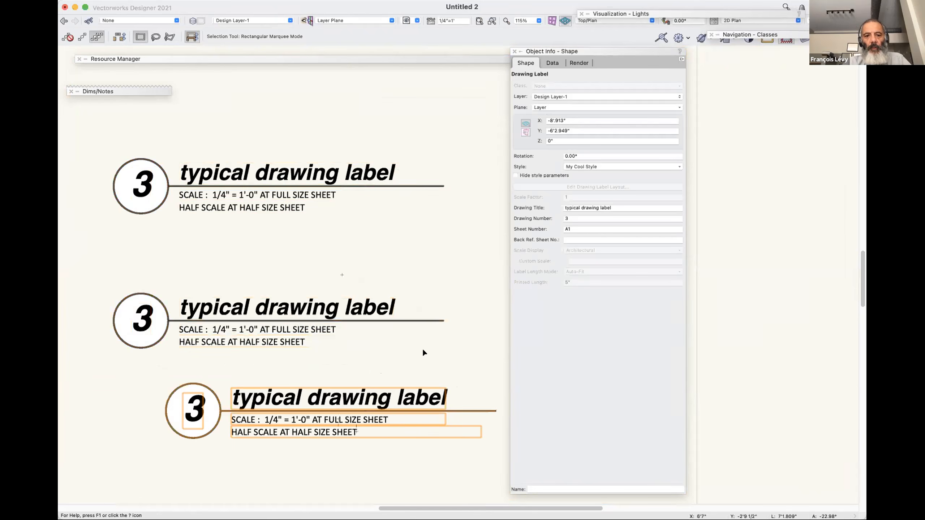
{"action": "left_click", "coordinate": [404, 309]}
In the layout of My Cool Style, set the half-scale note's opacity to 50% and accept the style.
{"action": "left_click", "coordinate": [373, 309]}
{"action": "left_click", "coordinate": [590, 165]}
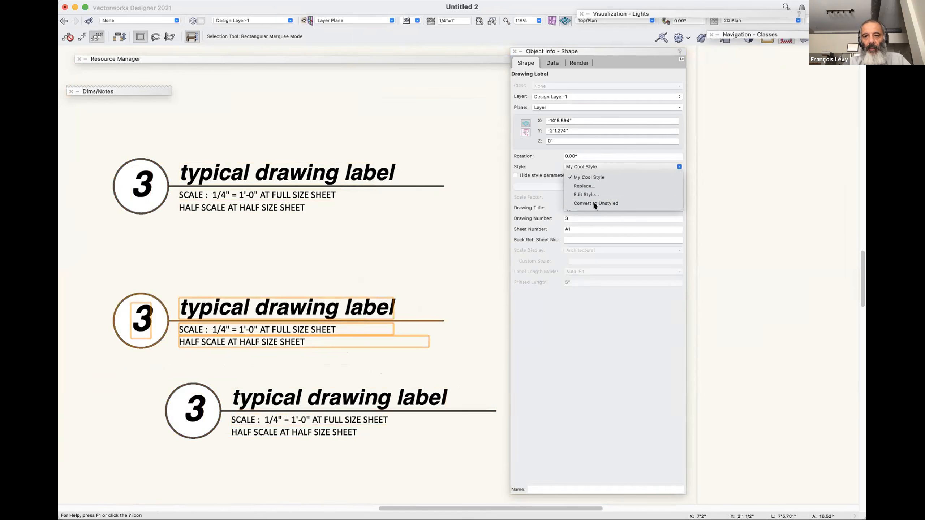
{"action": "left_click", "coordinate": [586, 194]}
{"action": "left_click", "coordinate": [451, 139]}
{"action": "left_click", "coordinate": [368, 345]}
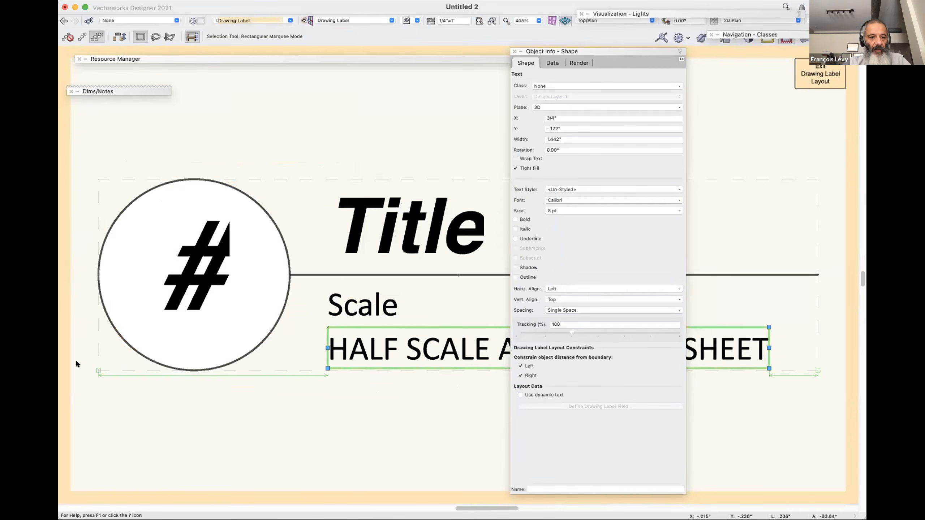
{"action": "left_click", "coordinate": [37, 383]}
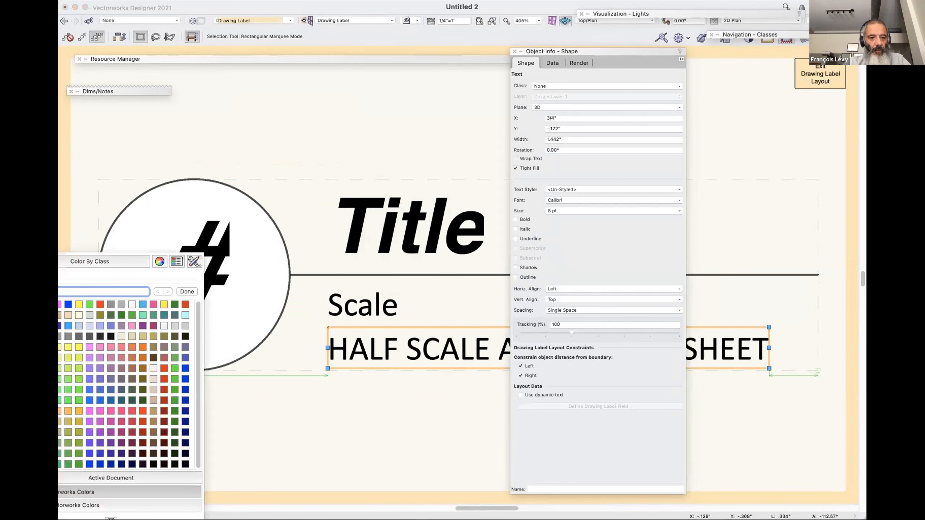
{"action": "left_click", "coordinate": [68, 223]}
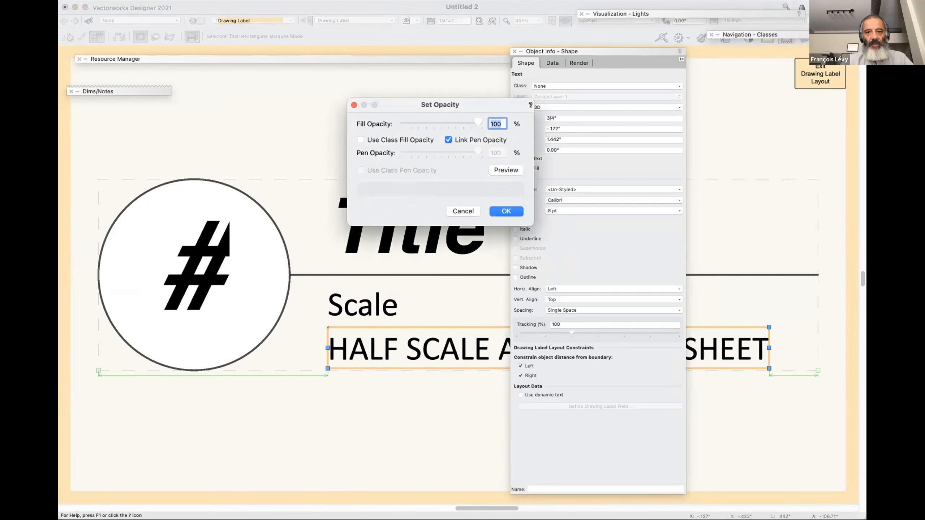
{"action": "type", "text": "50"}
{"action": "key", "text": "Return"}
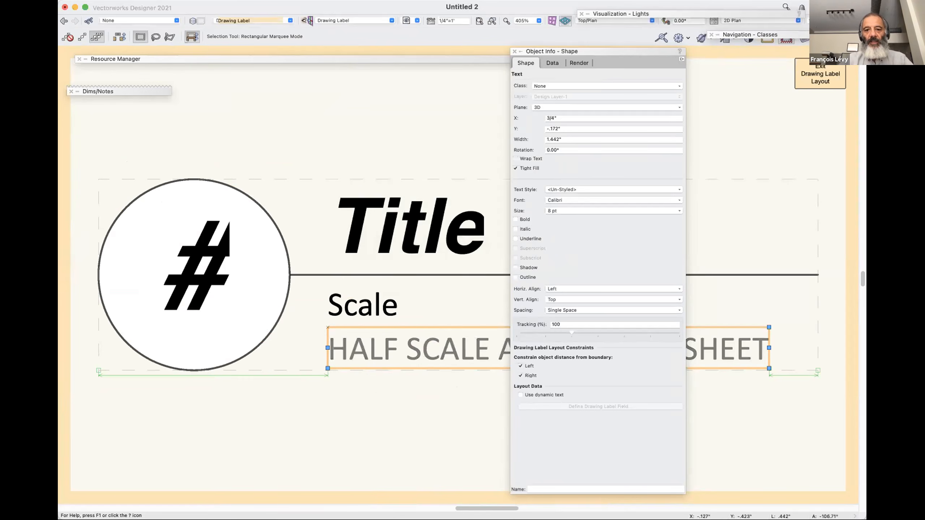
{"action": "key", "text": "super+a"}
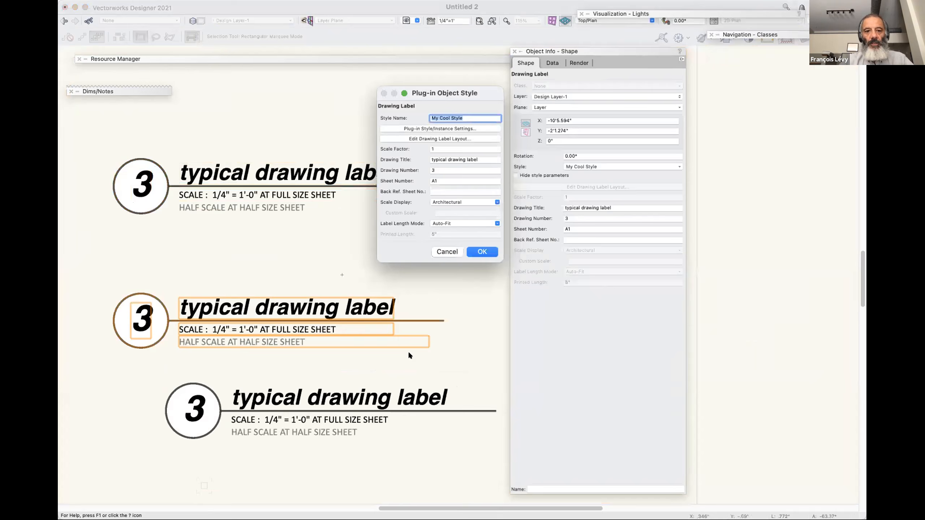
{"action": "left_click", "coordinate": [481, 252]}
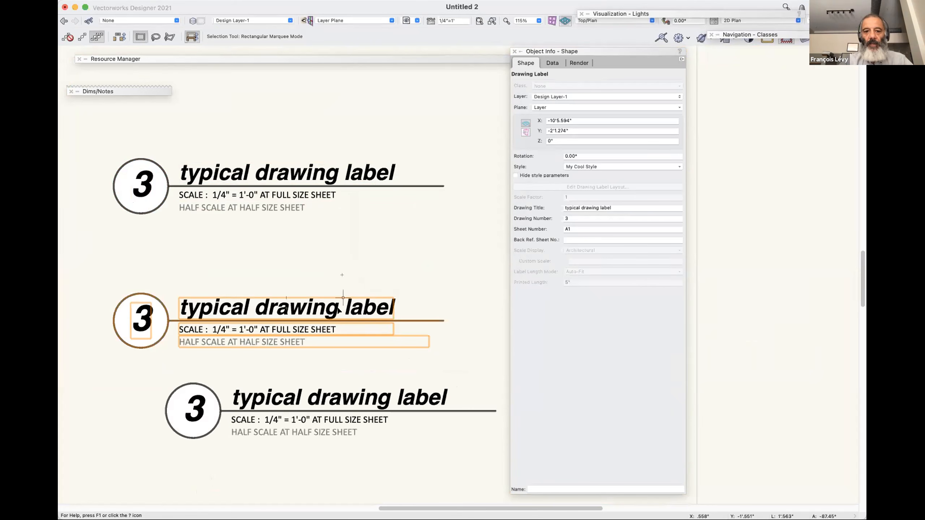
Delete the two duplicate drawing labels below the original.
{"action": "left_click", "coordinate": [381, 410], "text": "shift"}
{"action": "key", "text": "Delete"}
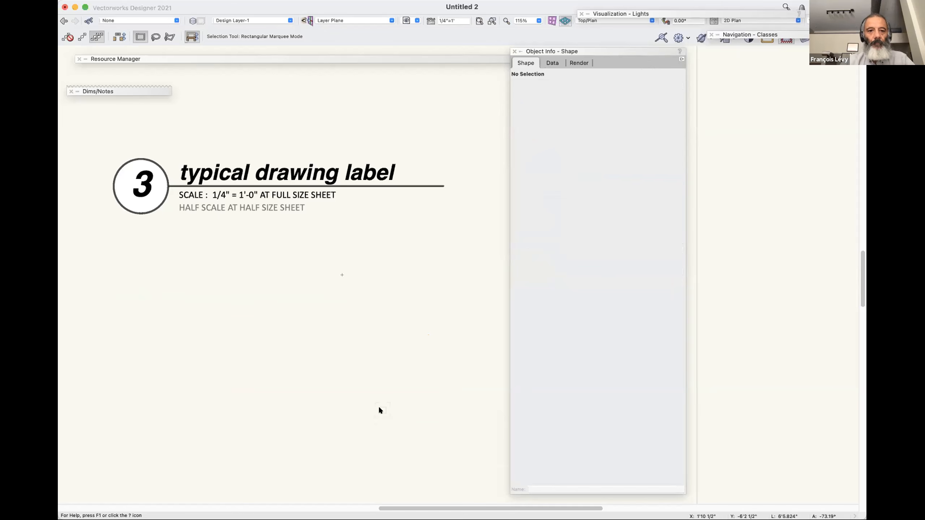
{"action": "key", "text": "super+a"}
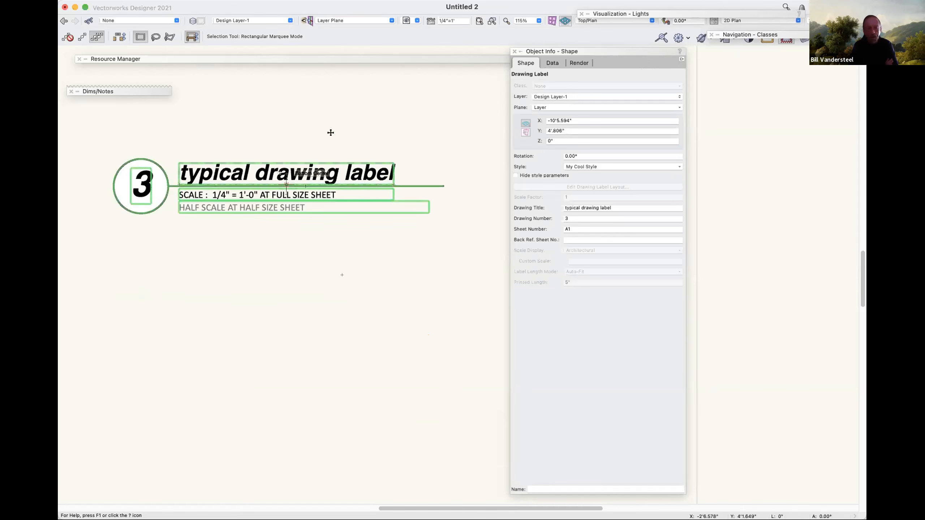
{"action": "left_click", "coordinate": [583, 166]}
{"action": "left_click", "coordinate": [583, 192]}
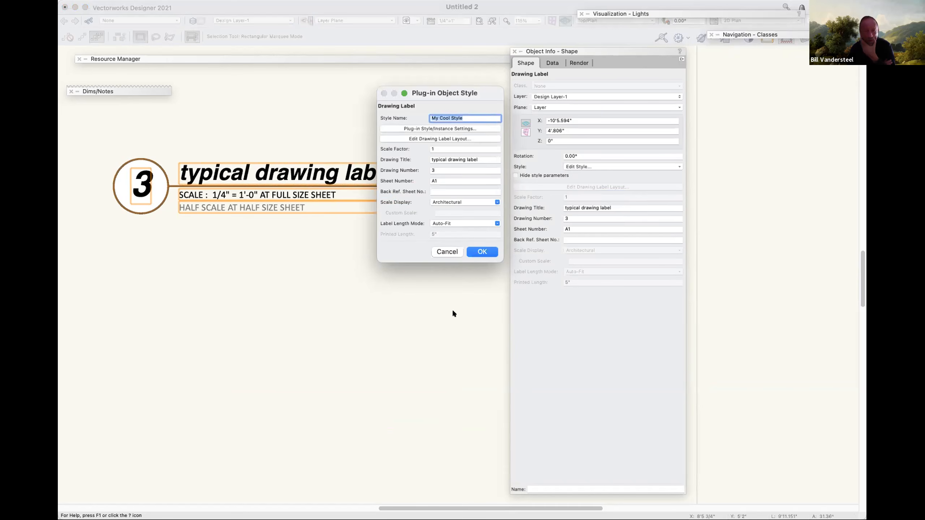
{"action": "left_click", "coordinate": [445, 252]}
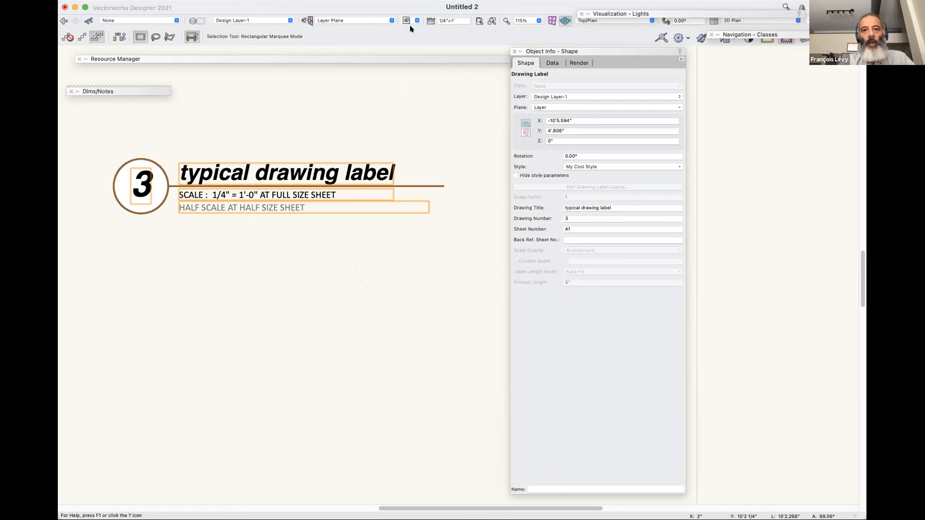
Set the scale of Design Layer-1 to 1/8" and check the drawing label's scale text.
{"action": "left_click", "coordinate": [430, 21]}
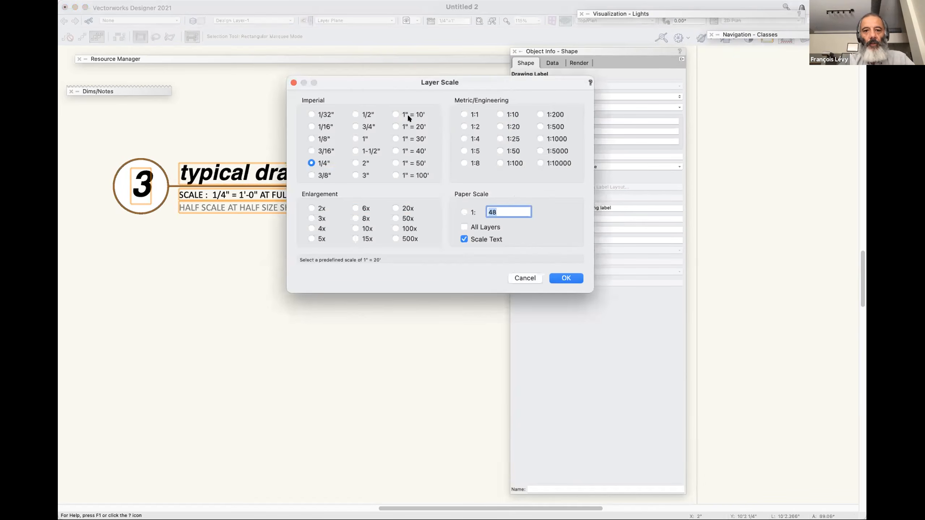
{"action": "left_click", "coordinate": [323, 139]}
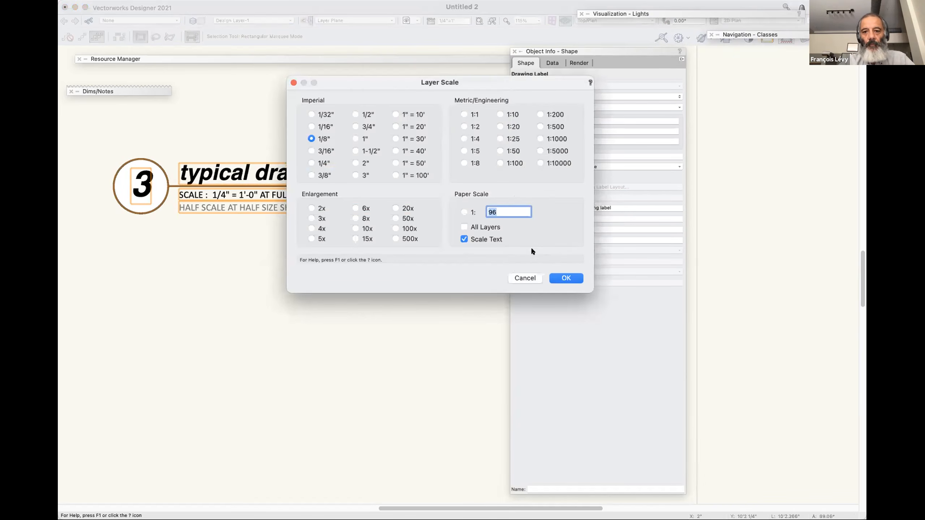
{"action": "left_click", "coordinate": [559, 279]}
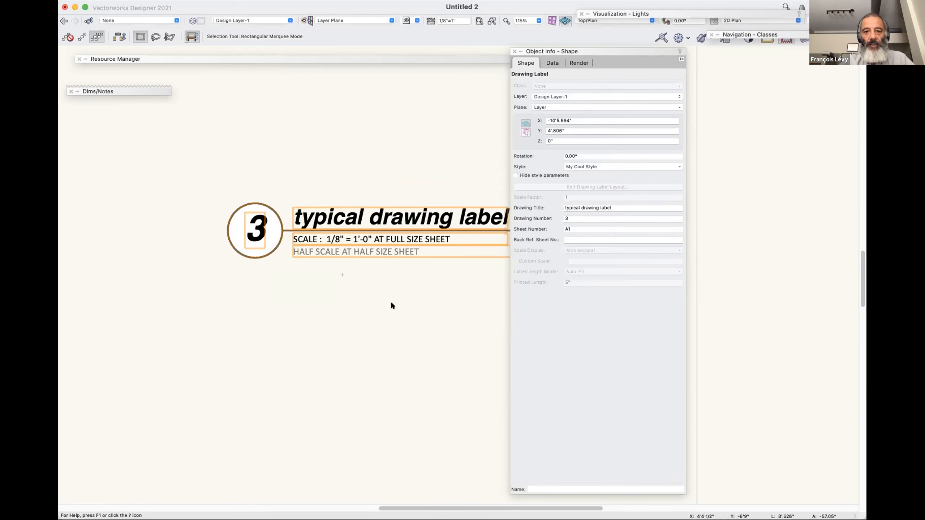
{"action": "scroll", "coordinate": [391, 303], "scroll_direction": "right", "scroll_amount": 3}
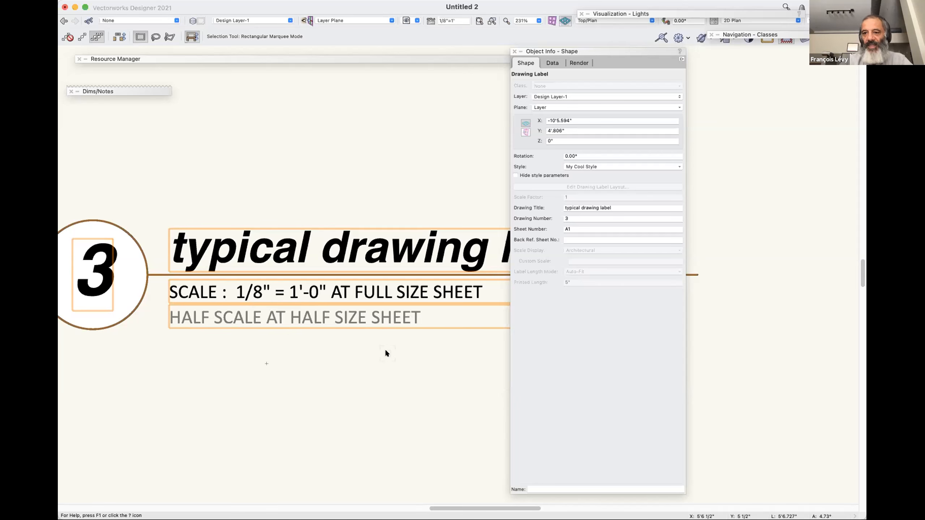
In the layout of My Cool Style, draw a rectangle .313" wide and 5/8" high over the number circle's left half.
{"action": "left_click", "coordinate": [574, 166]}
{"action": "left_click", "coordinate": [574, 193]}
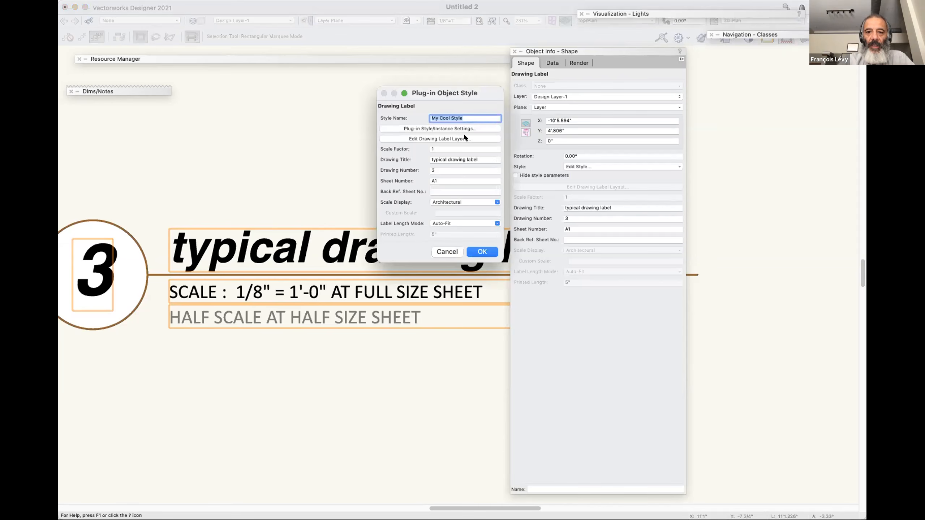
{"action": "left_click", "coordinate": [464, 138]}
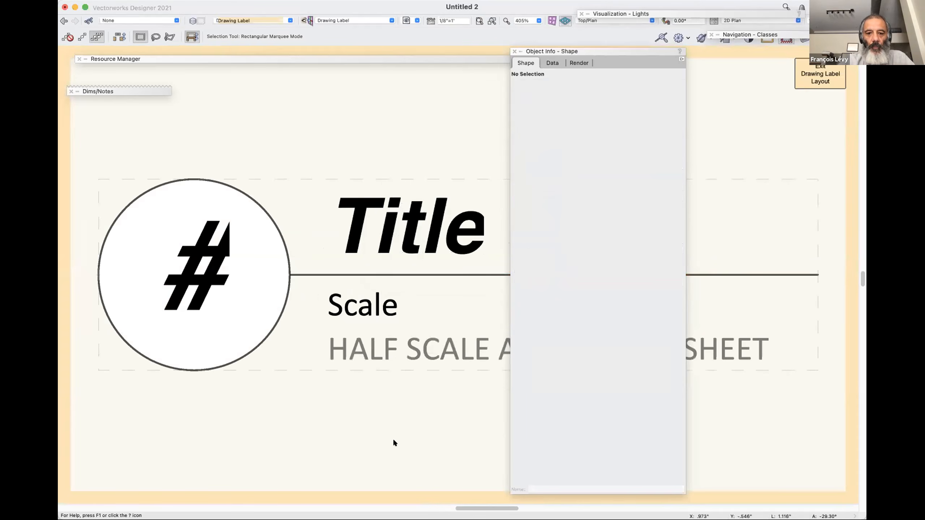
{"action": "key", "text": "super+2"}
{"action": "key", "text": "Right"}
{"action": "key", "text": "Right"}
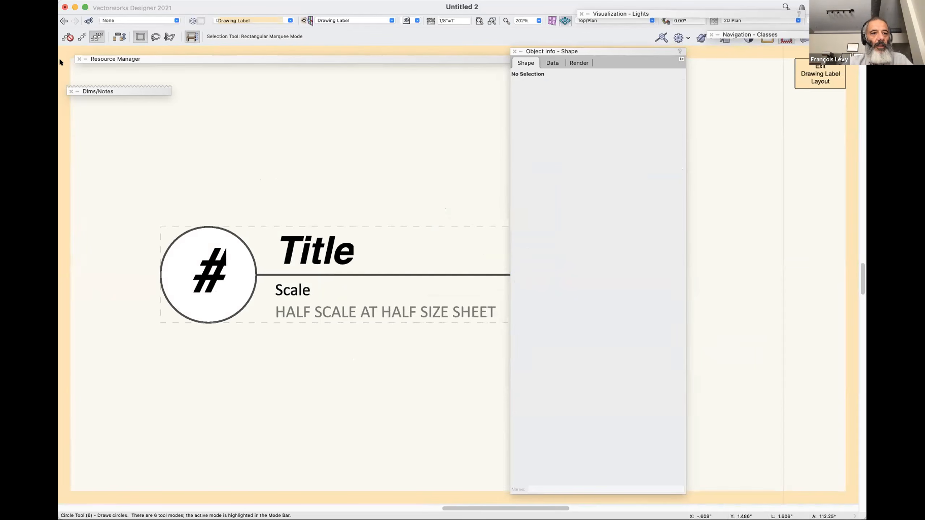
{"action": "key", "text": "4"}
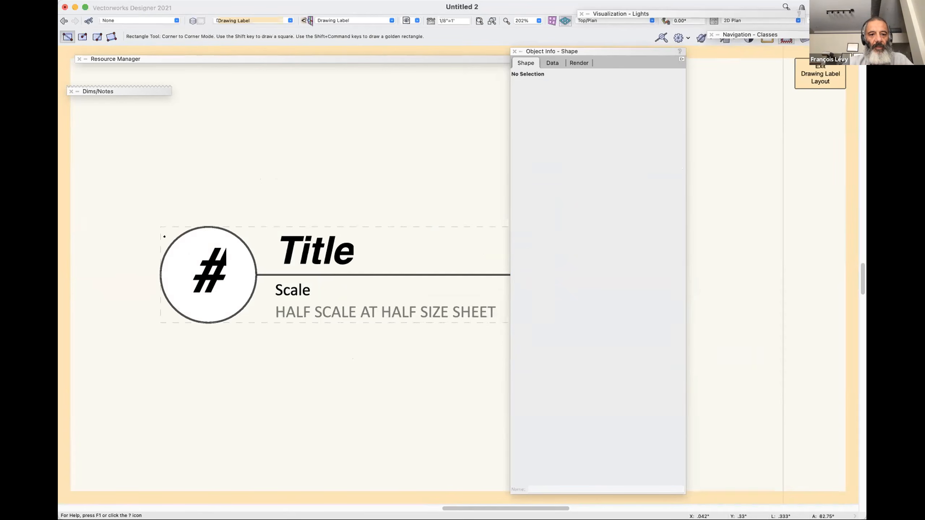
{"action": "left_click", "coordinate": [207, 227]}
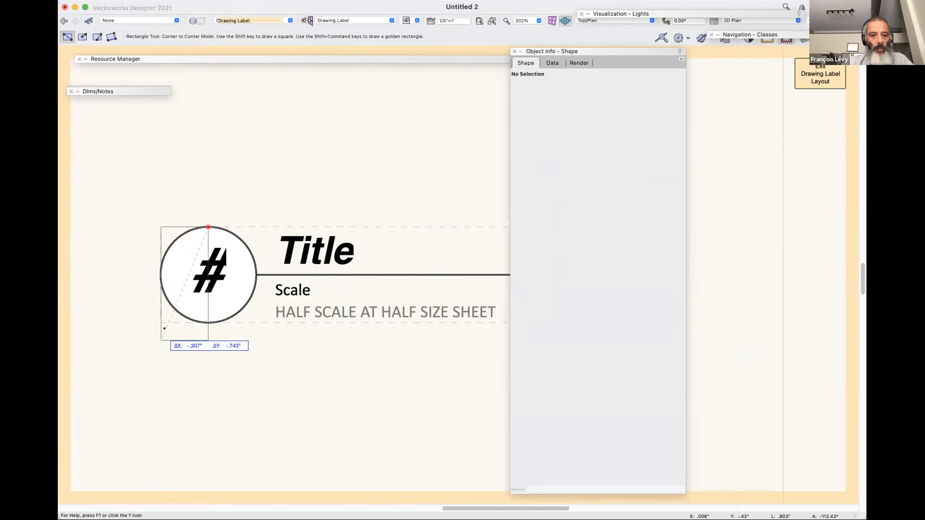
{"action": "left_click", "coordinate": [160, 322]}
Match the new rectangle's attributes to those of the number circle with the Eyedropper tool.
{"action": "key", "text": "x"}
{"action": "key", "text": "i"}
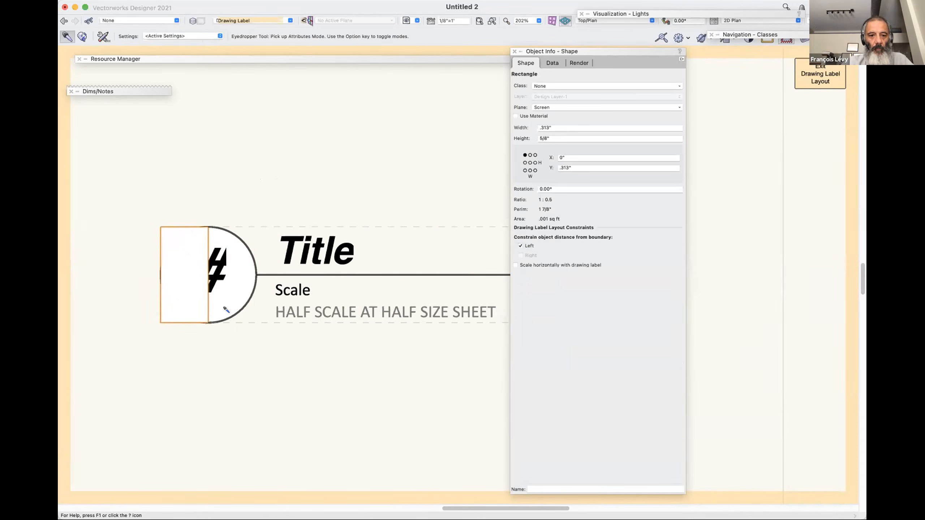
{"action": "left_click", "coordinate": [182, 240], "text": "alt"}
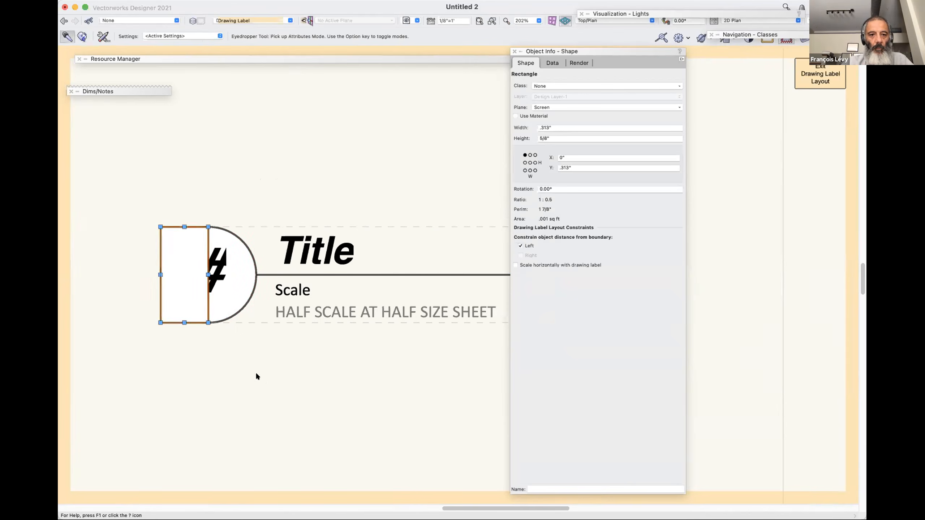
{"action": "key", "text": "x"}
{"action": "key", "text": "x"}
Delete the number circle and move the rectangle so its right edge meets the start of the title line.
{"action": "left_click", "coordinate": [244, 307]}
{"action": "left_click", "coordinate": [224, 320]}
{"action": "key", "text": "Delete"}
{"action": "left_click_drag", "start_coordinate": [161, 275], "coordinate": [257, 274]}
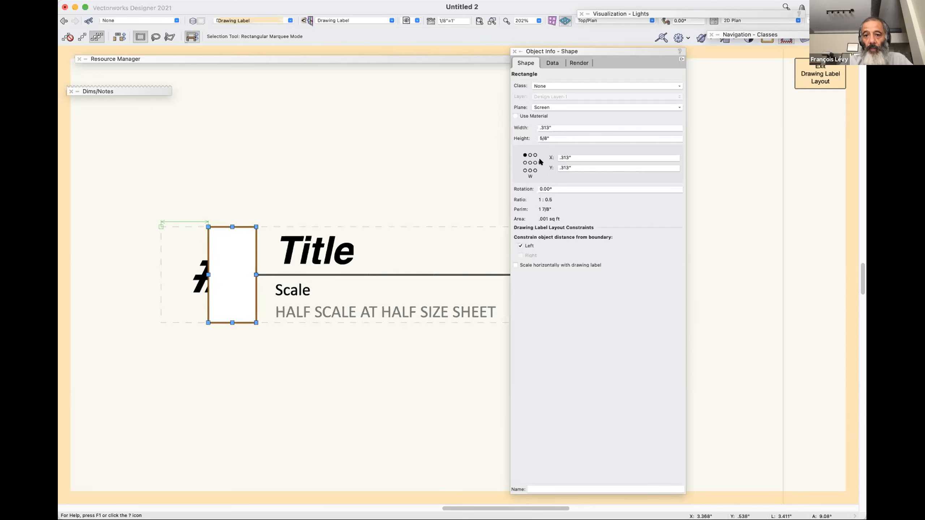
Set the rectangle's width to 3/8" while holding its right edge, and send it behind the number text.
{"action": "left_click", "coordinate": [575, 158]}
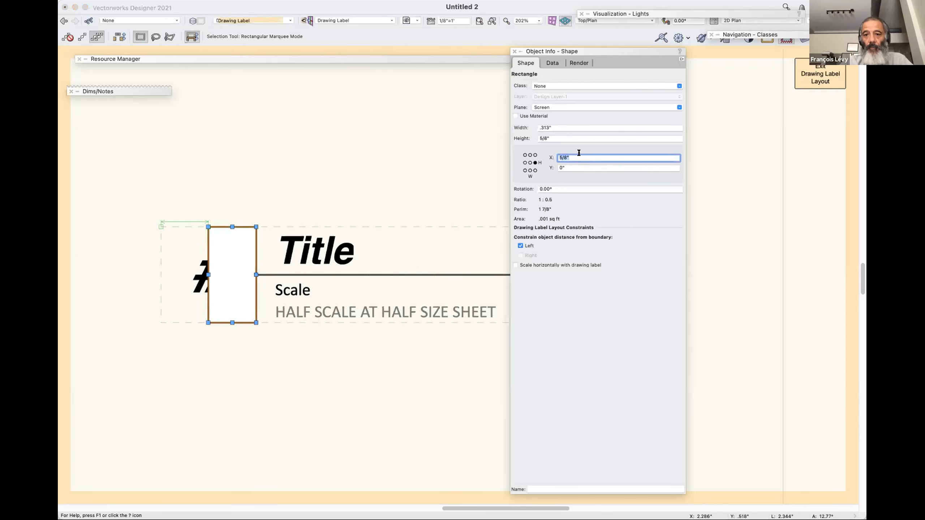
{"action": "left_click", "coordinate": [552, 127]}
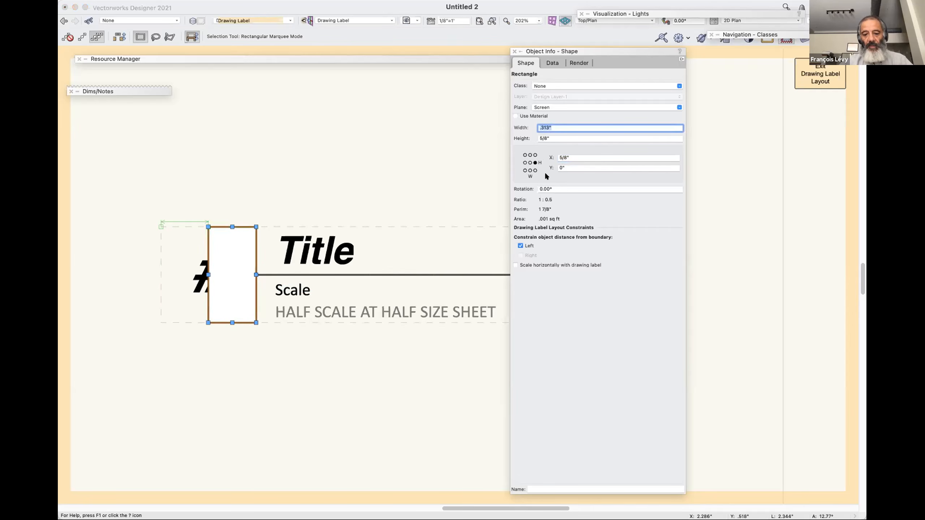
{"action": "type", "text": "3/8"}
{"action": "key", "text": "Tab"}
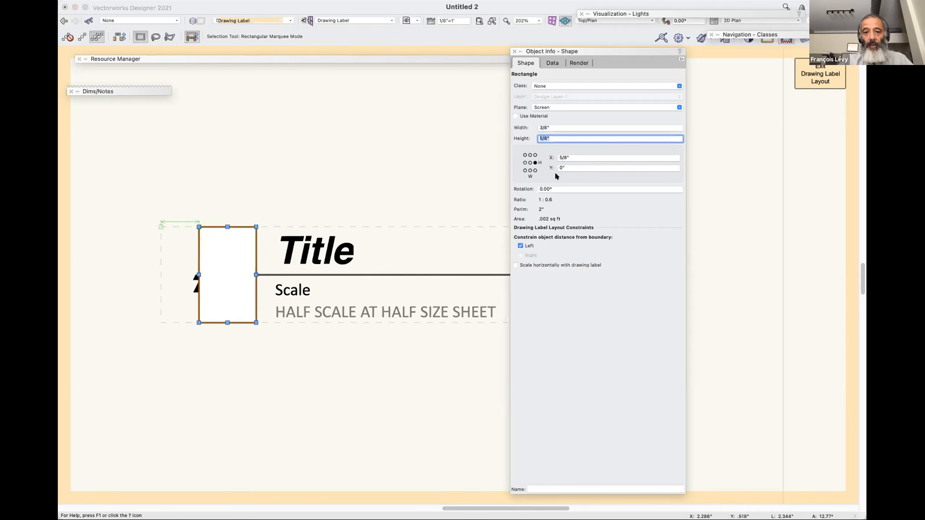
{"action": "left_click", "coordinate": [250, 427]}
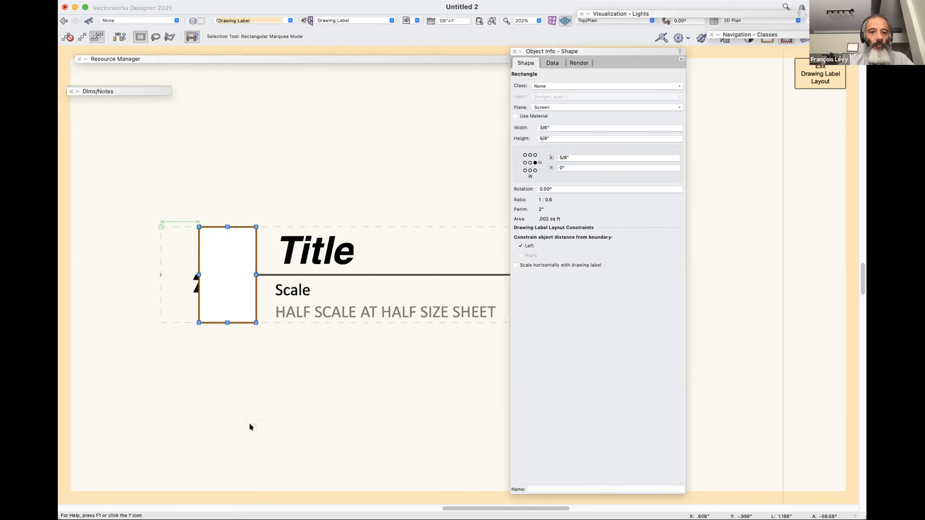
{"action": "key", "text": "super+b"}
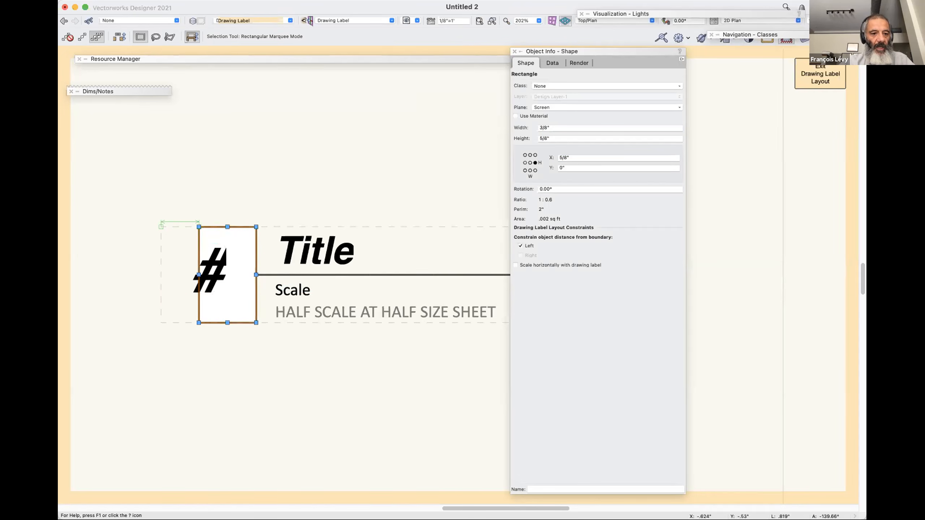
Fill the rectangle with black and set its fill opacity to 30%.
{"action": "left_click", "coordinate": [83, 338]}
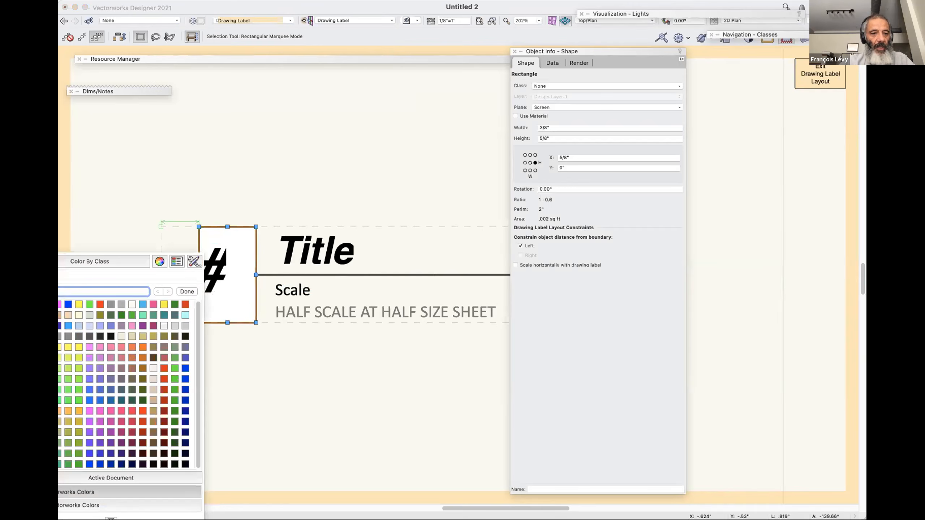
{"action": "left_click", "coordinate": [37, 304]}
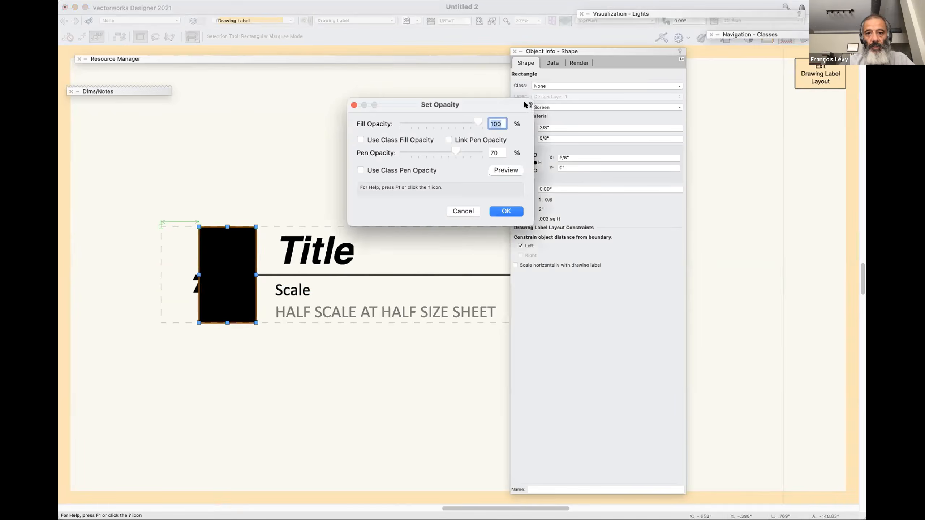
{"action": "type", "text": "30"}
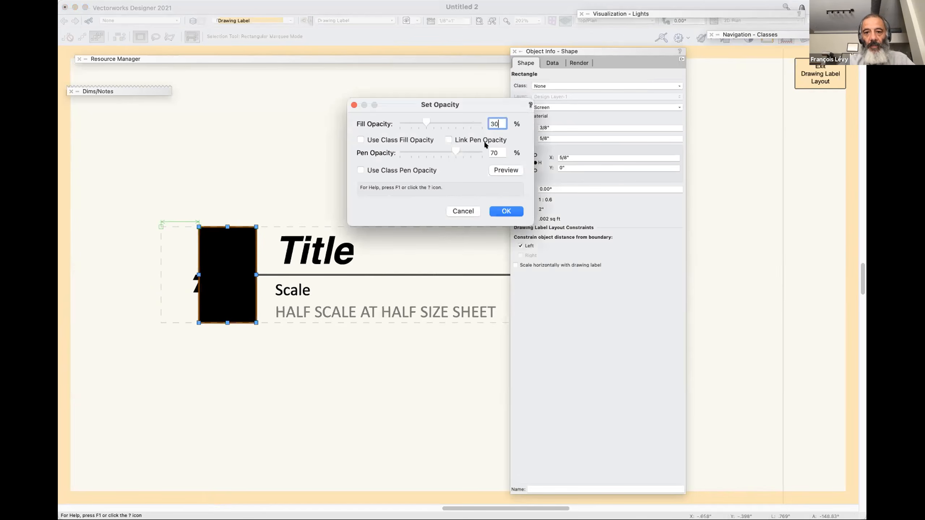
{"action": "left_click", "coordinate": [513, 210]}
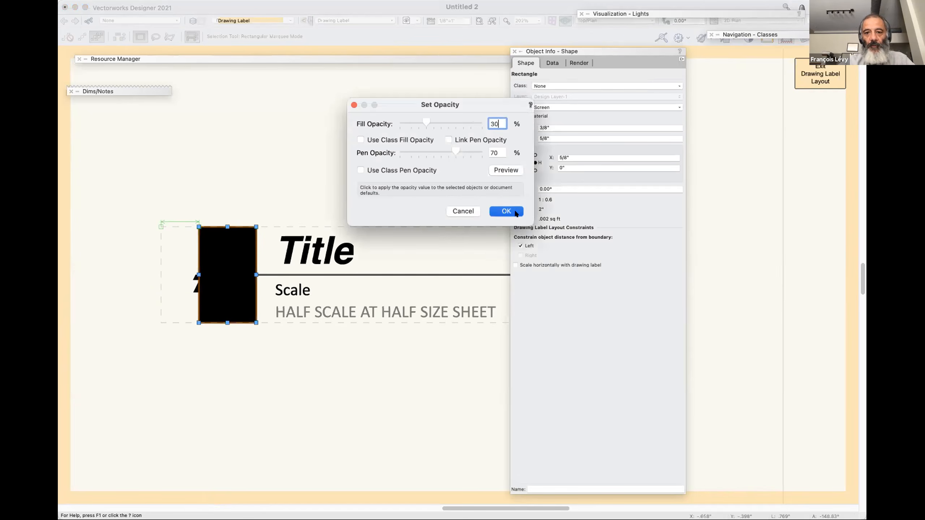
Color the # number text white and move it to the center of the rectangle.
{"action": "left_click", "coordinate": [305, 426]}
{"action": "left_click", "coordinate": [204, 299]}
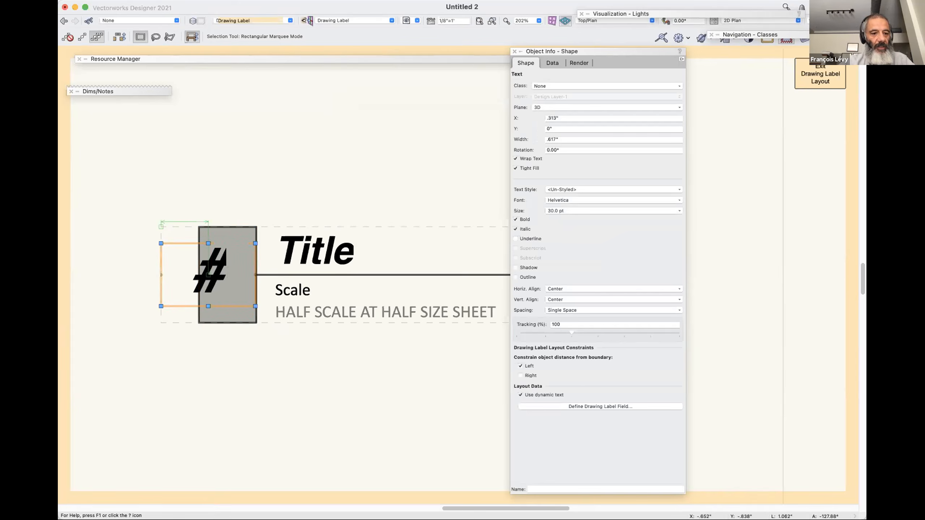
{"action": "left_click", "coordinate": [55, 320]}
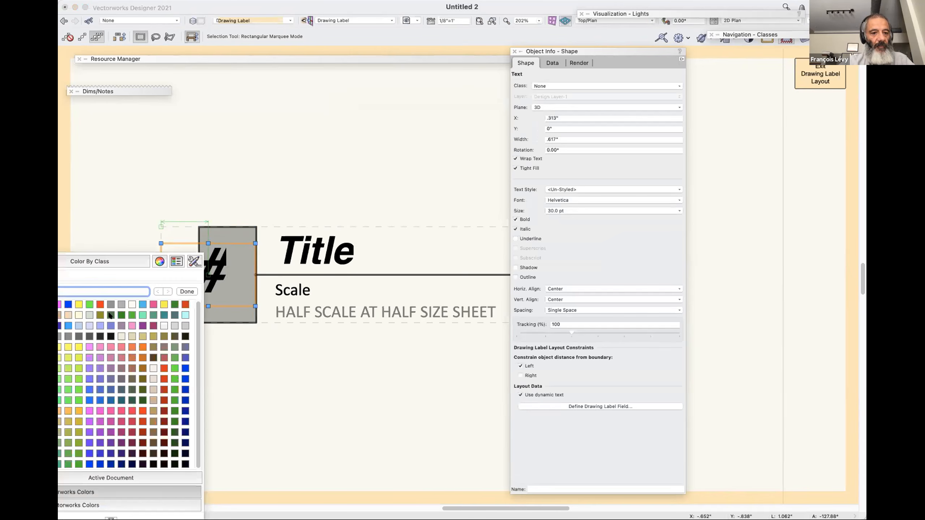
{"action": "left_click", "coordinate": [250, 390]}
{"action": "left_click", "coordinate": [237, 335]}
{"action": "left_click_drag", "start_coordinate": [204, 272], "coordinate": [228, 275]}
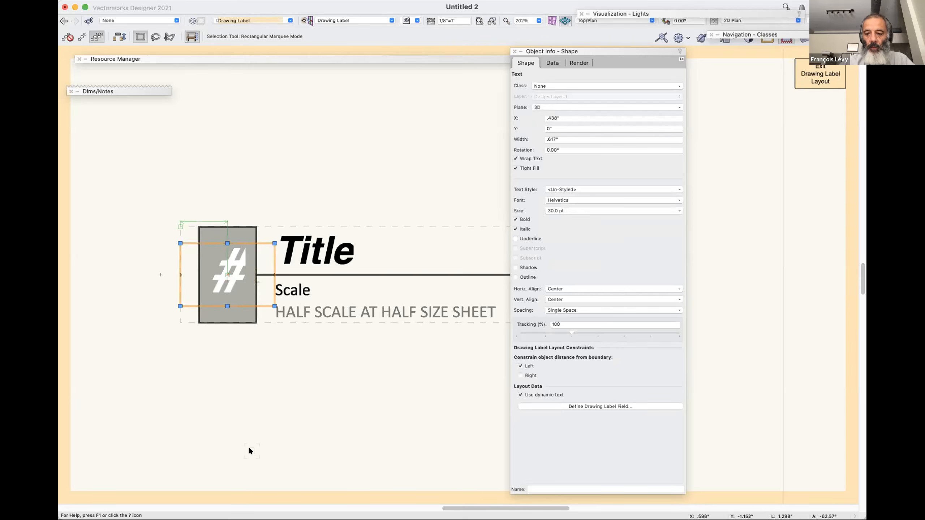
Exit the drawing label layout, accept the style changes and reselect the drawing label.
{"action": "key", "text": "super+bracketright"}
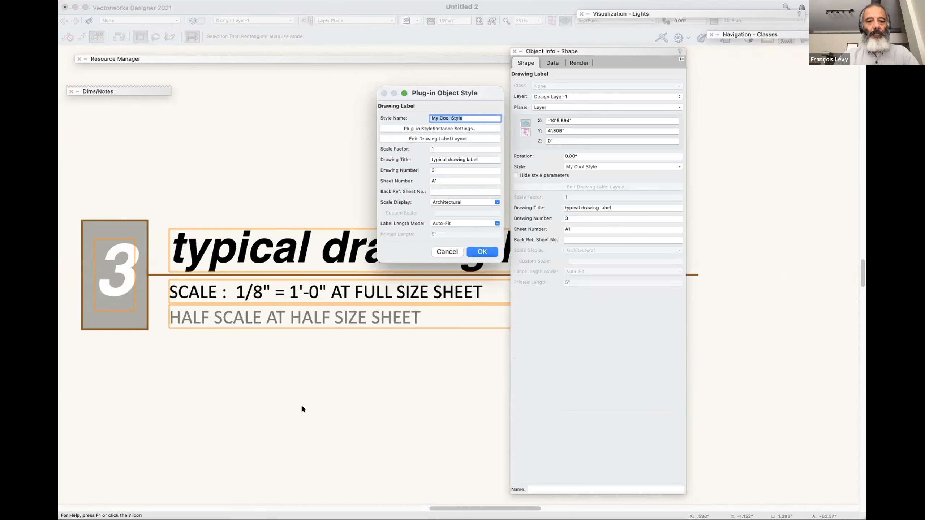
{"action": "left_click", "coordinate": [448, 253]}
{"action": "left_click", "coordinate": [419, 397]}
{"action": "left_click", "coordinate": [363, 261]}
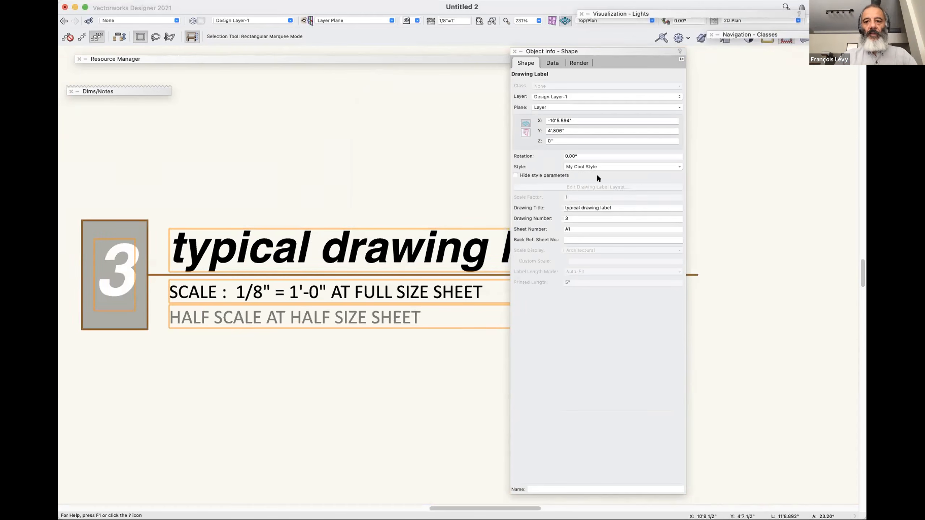
Reopen the drawing label layout of My Cool Style for editing.
{"action": "left_click", "coordinate": [597, 167]}
{"action": "left_click", "coordinate": [597, 194]}
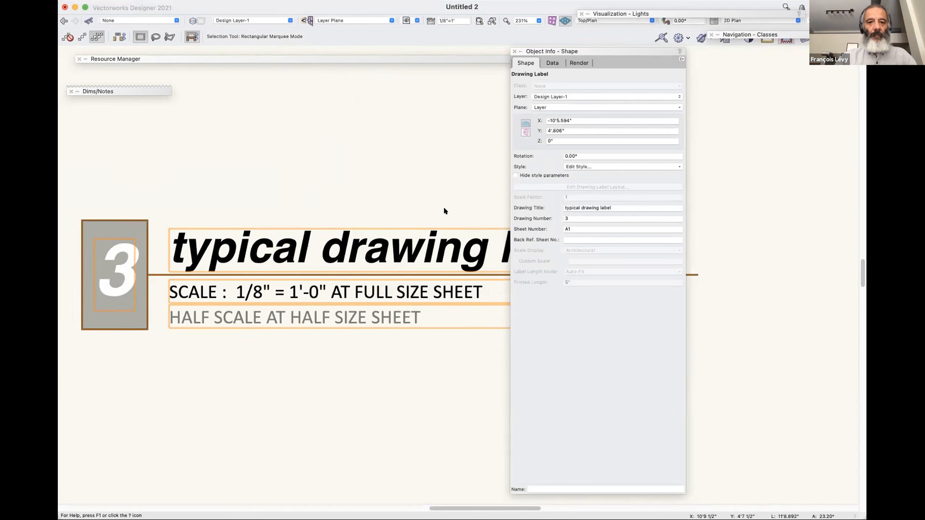
{"action": "left_click", "coordinate": [458, 137]}
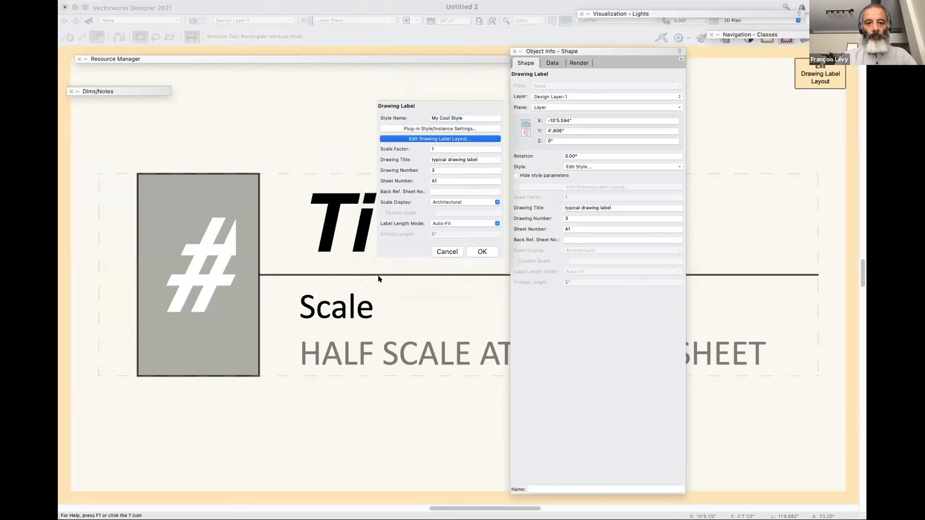
{"action": "key", "text": "super+2"}
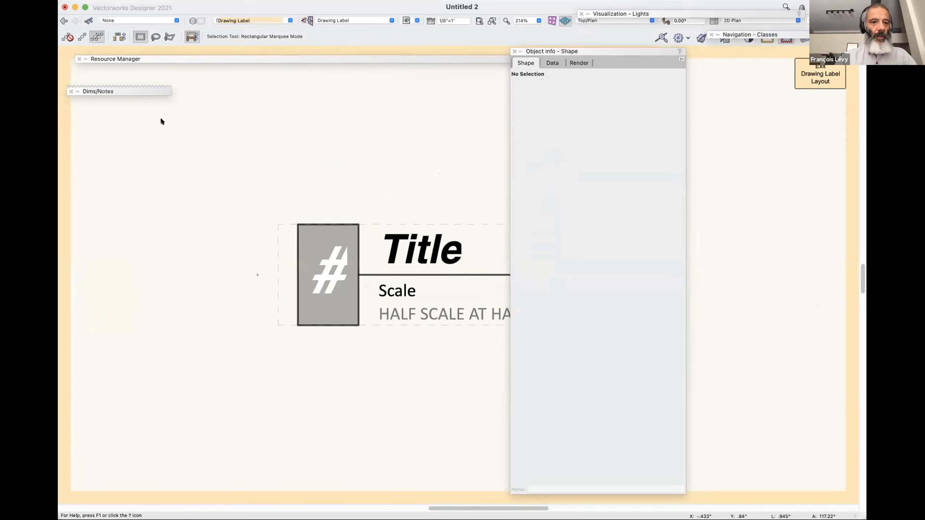
Insert a scale bar with the Scale Bar tool just below the shaded number rectangle of the drawing label layout.
{"action": "double_click", "coordinate": [141, 90]}
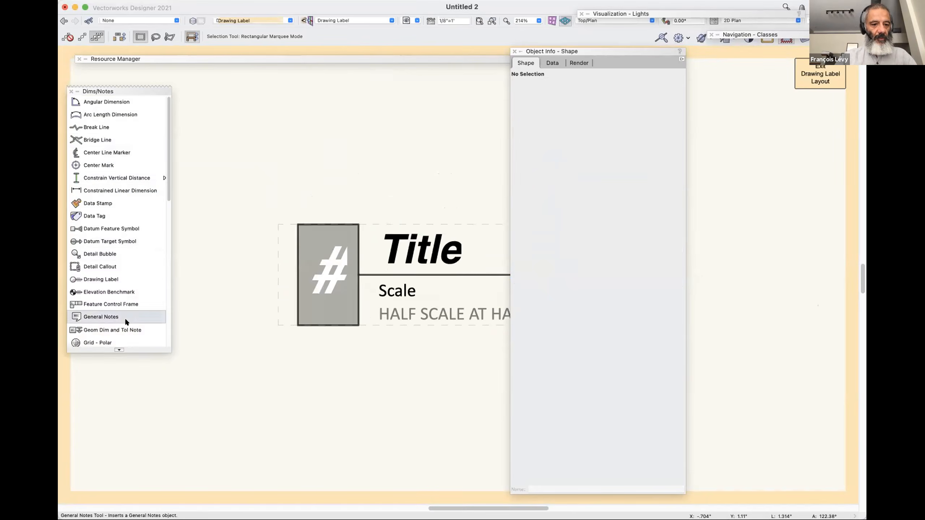
{"action": "scroll", "coordinate": [125, 317], "scroll_direction": "down", "scroll_amount": 5}
{"action": "scroll", "coordinate": [125, 319], "scroll_direction": "down", "scroll_amount": 5}
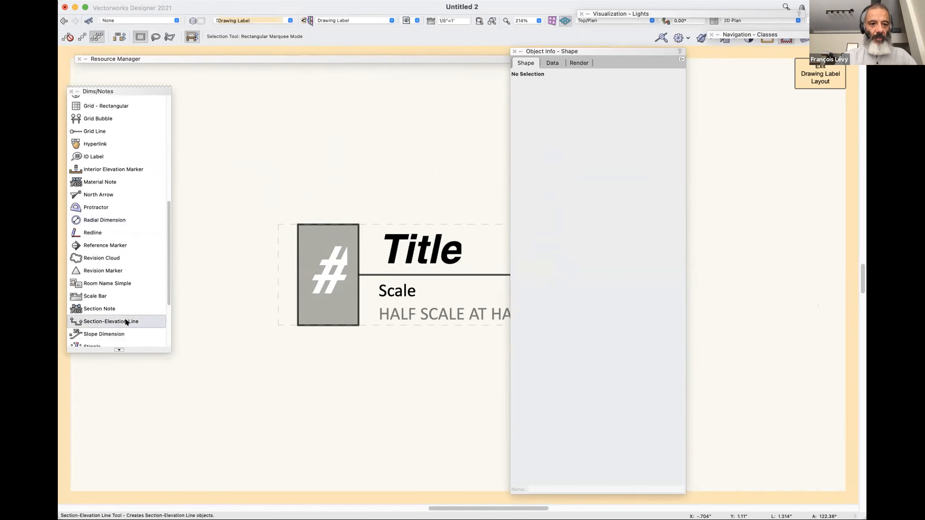
{"action": "scroll", "coordinate": [126, 321], "scroll_direction": "down", "scroll_amount": 4}
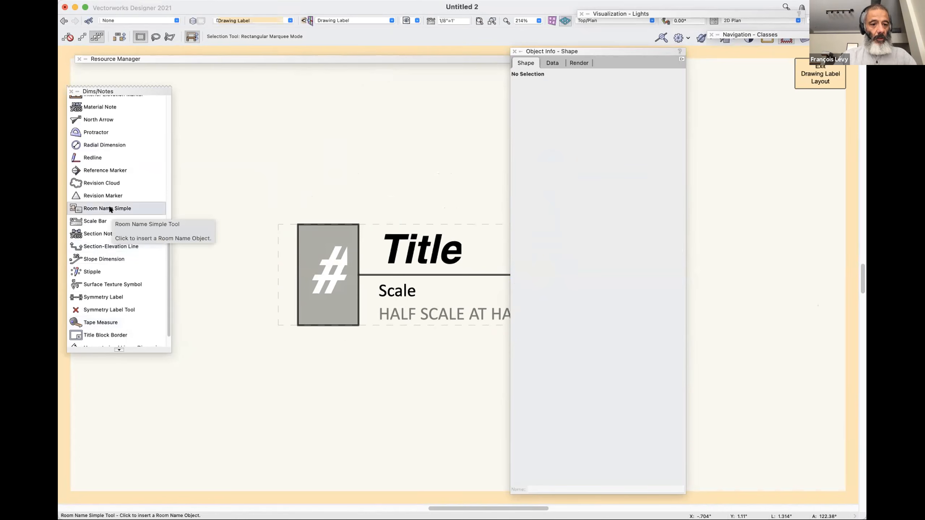
{"action": "scroll", "coordinate": [109, 209], "scroll_direction": "down", "scroll_amount": 1}
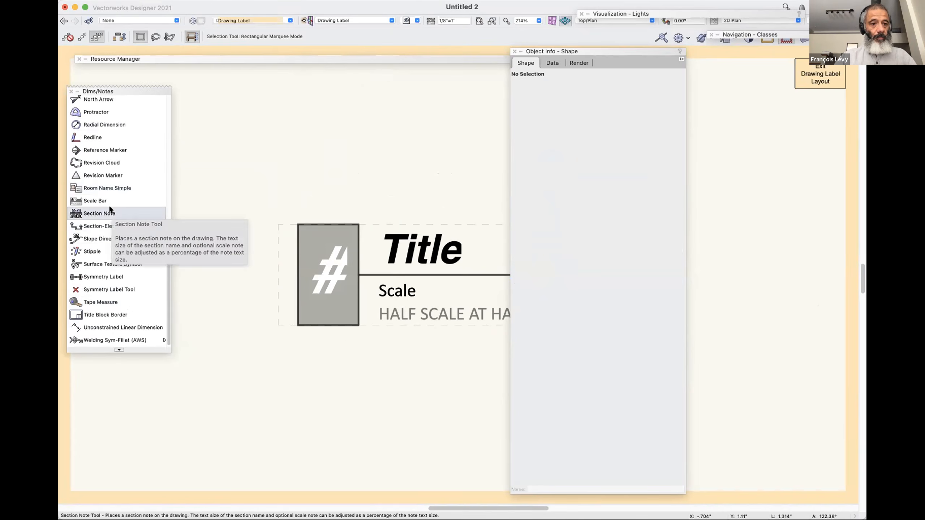
{"action": "scroll", "coordinate": [109, 209], "scroll_direction": "up", "scroll_amount": 5}
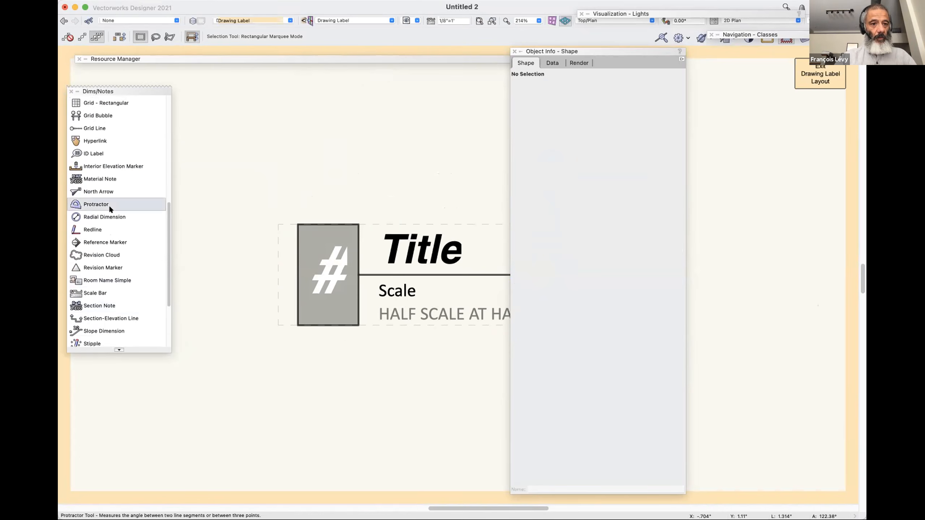
{"action": "scroll", "coordinate": [109, 208], "scroll_direction": "up", "scroll_amount": 2}
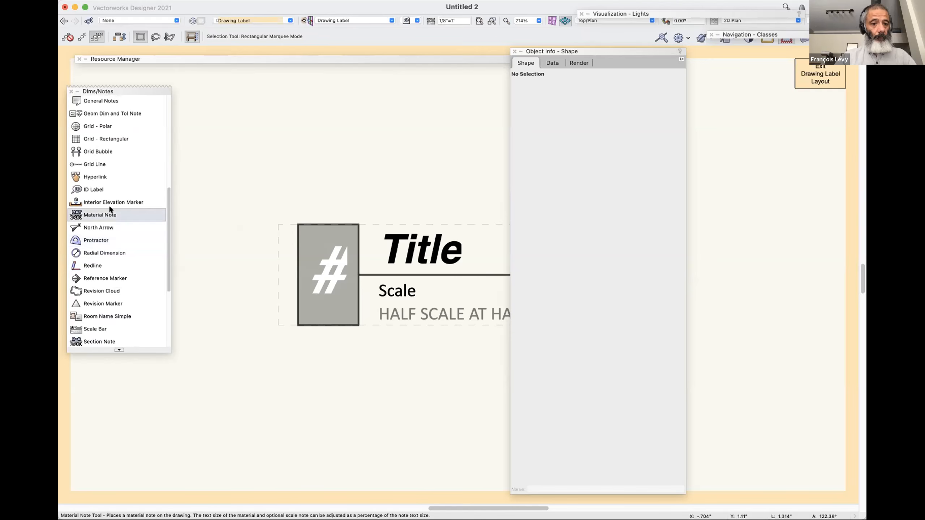
{"action": "scroll", "coordinate": [108, 219], "scroll_direction": "down", "scroll_amount": 3}
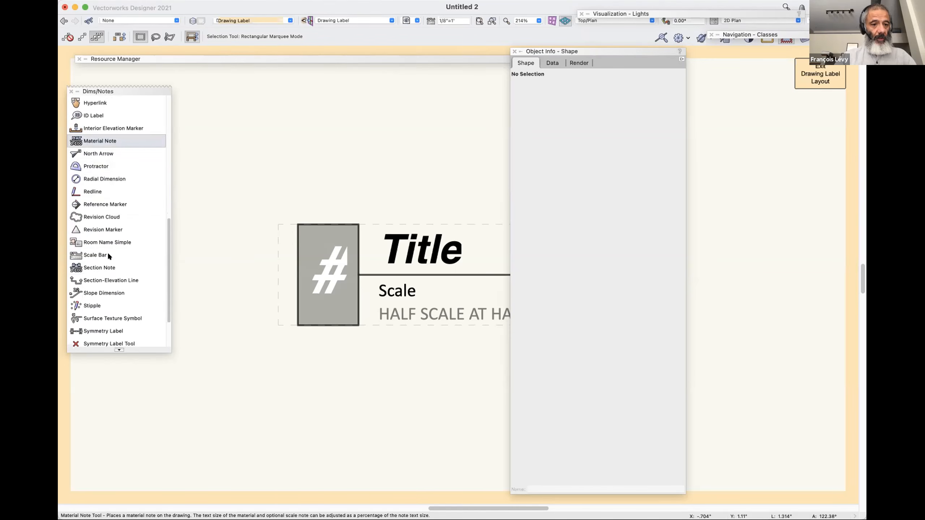
{"action": "left_click", "coordinate": [97, 254]}
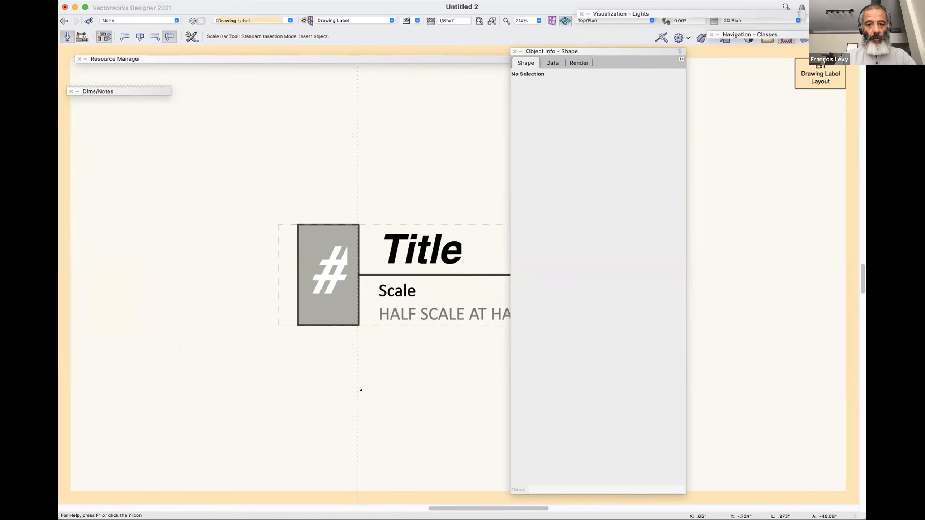
{"action": "left_click", "coordinate": [361, 390]}
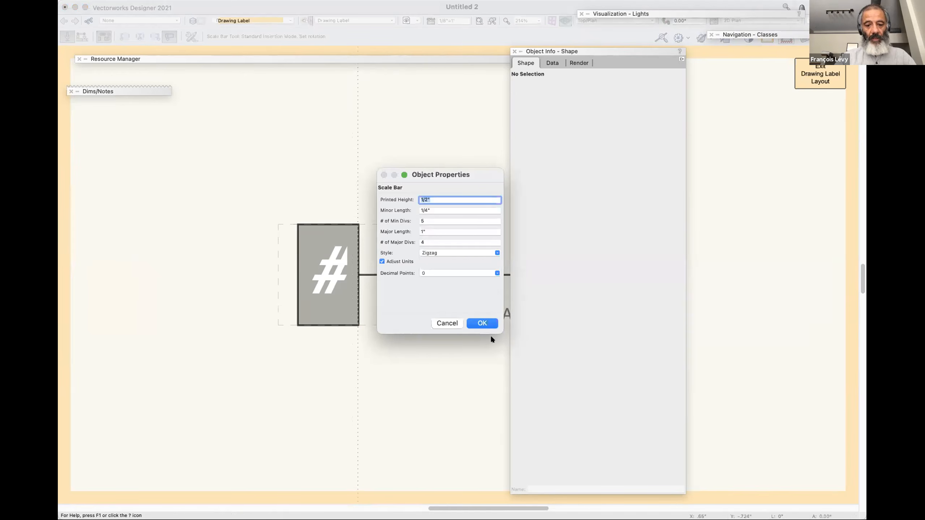
Create the scale bar in Checker style with 1/4" printed height, 1' minor length, 2' major length and 5 major divisions, declining the save prompt.
{"action": "left_click", "coordinate": [445, 252]}
{"action": "left_click", "coordinate": [437, 290]}
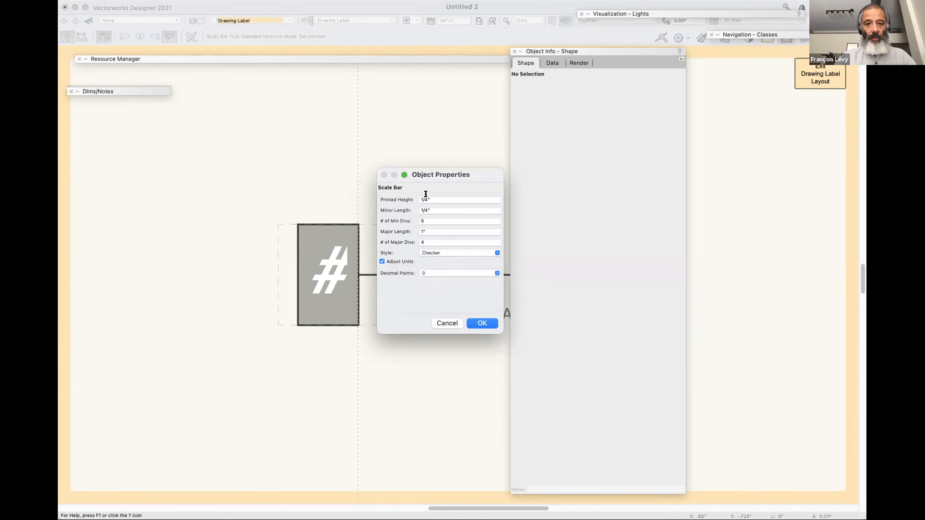
{"action": "left_click", "coordinate": [433, 207]}
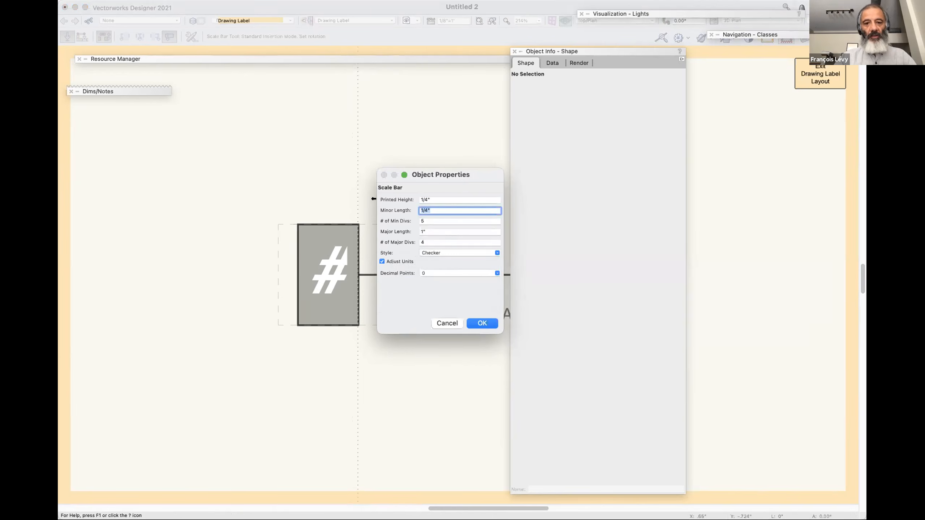
{"action": "type", "text": "1'"}
{"action": "key", "text": "Tab"}
{"action": "key", "text": "Tab"}
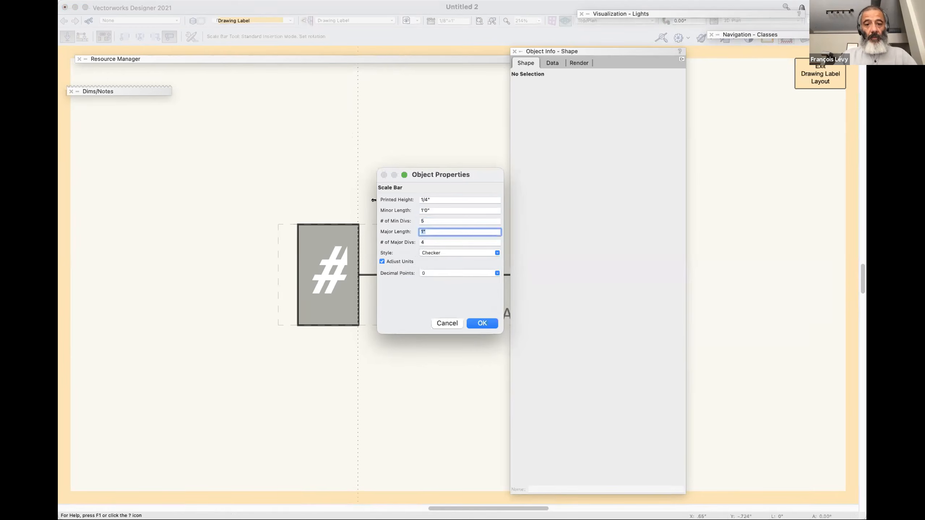
{"action": "type", "text": "24"}
{"action": "key", "text": "Tab"}
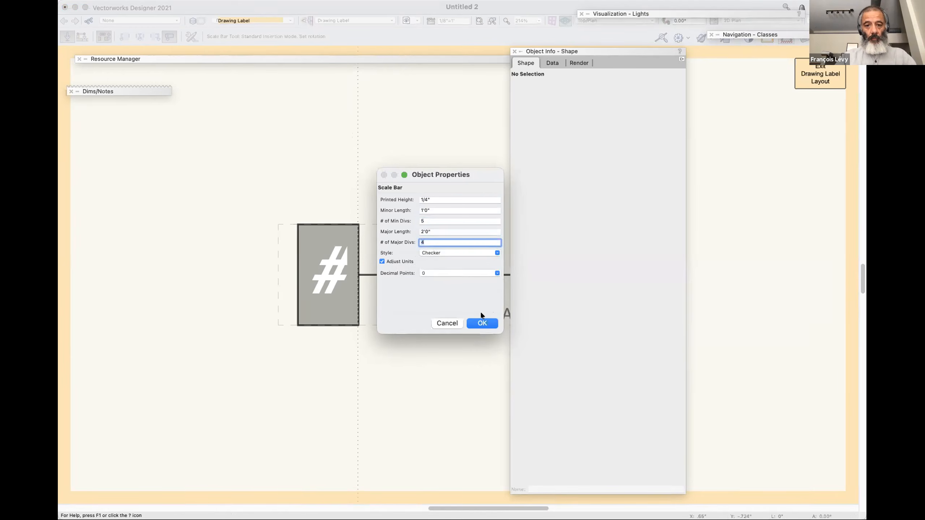
{"action": "left_click", "coordinate": [481, 323]}
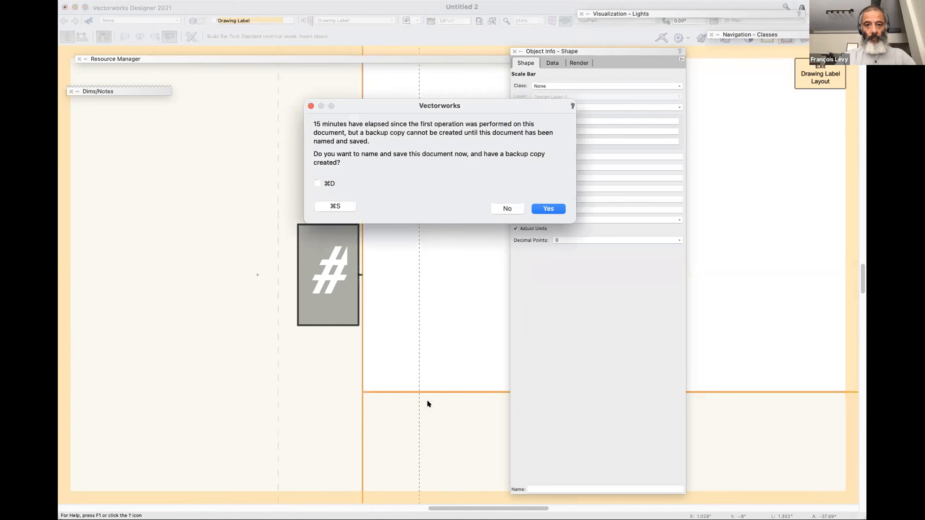
{"action": "left_click", "coordinate": [507, 208]}
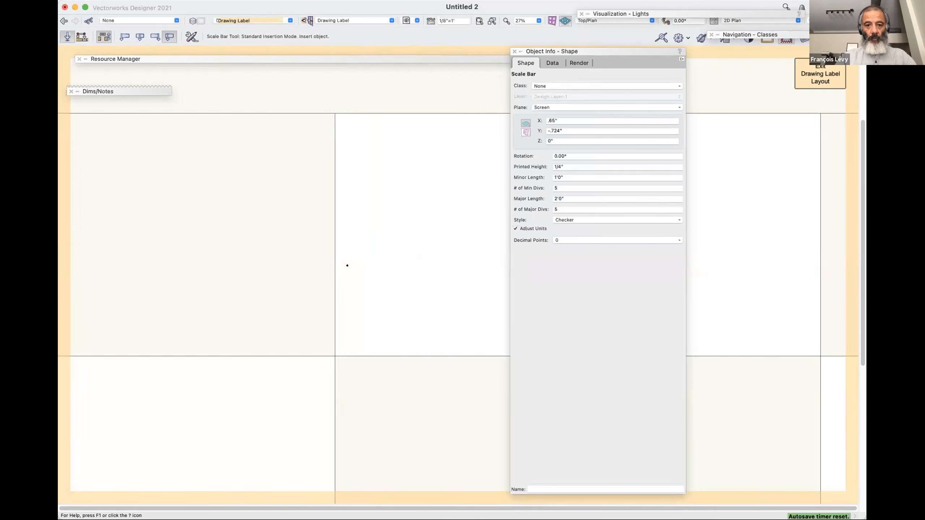
Select the scale bar and fill its checker pattern with solid black.
{"action": "key", "text": "super+2"}
{"action": "key", "text": "super+2"}
{"action": "key", "text": "super+2"}
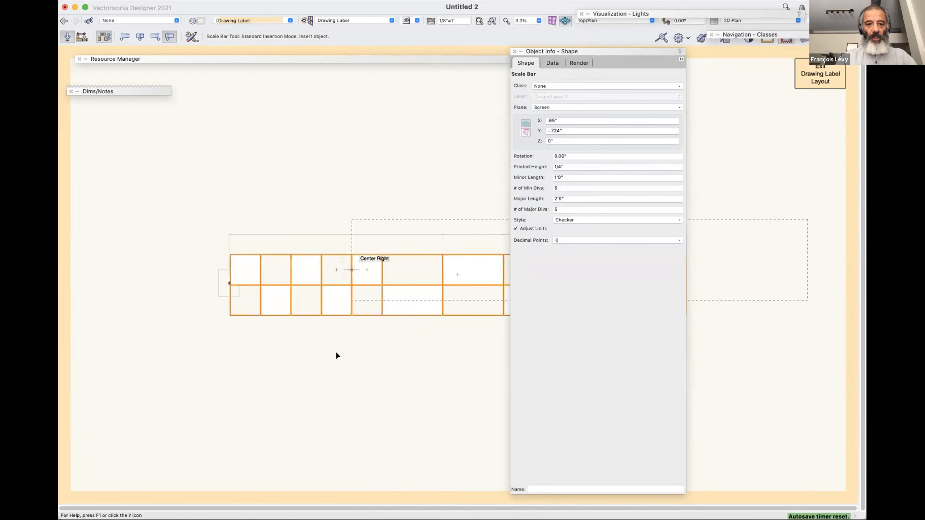
{"action": "key", "text": "x"}
{"action": "key", "text": "x"}
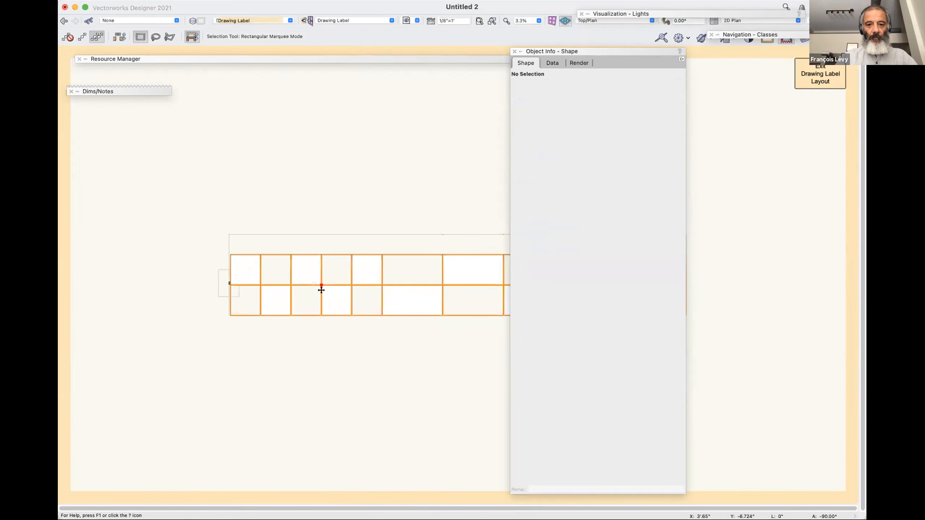
{"action": "left_click", "coordinate": [321, 290]}
{"action": "left_click", "coordinate": [571, 167]}
{"action": "key", "text": "BackSpace"}
{"action": "key", "text": "Return"}
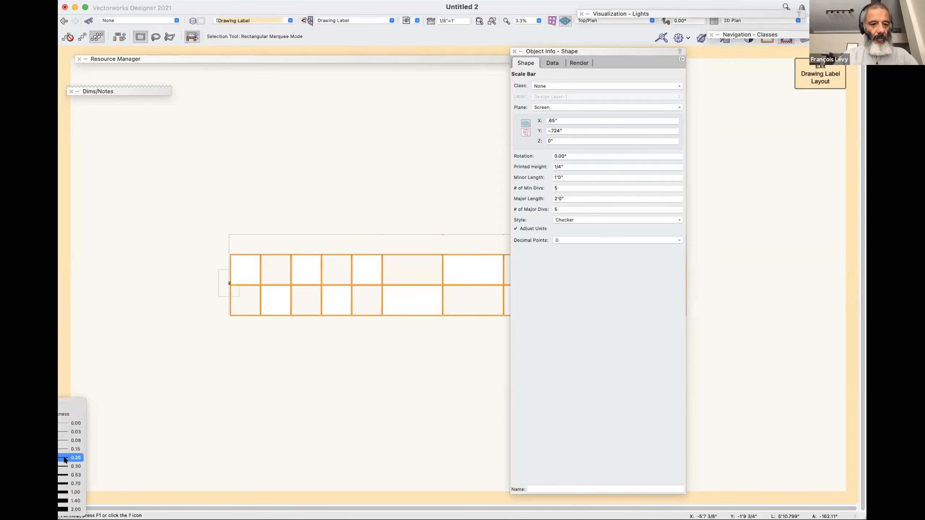
{"action": "left_click", "coordinate": [71, 328]}
{"action": "left_click", "coordinate": [70, 328]}
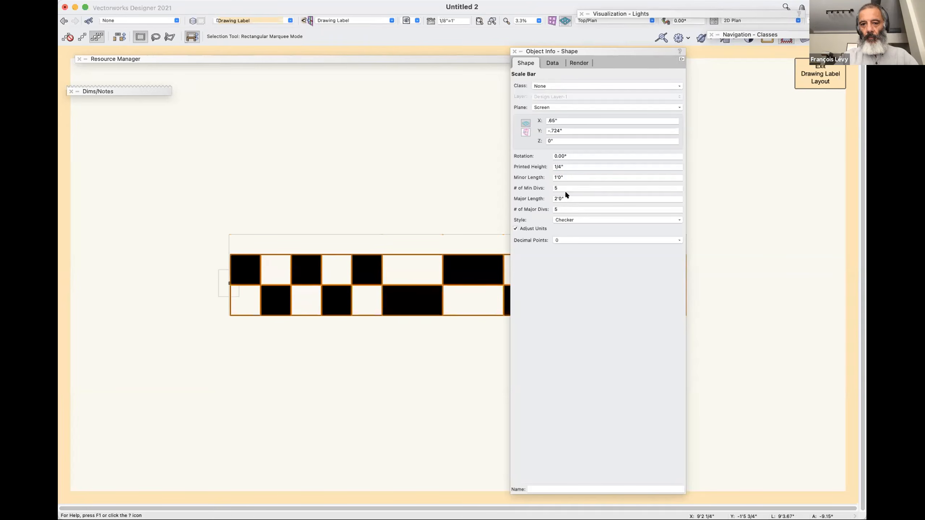
Exit the drawing label layout and move the label up and to the left on the design layer.
{"action": "left_click", "coordinate": [564, 177]}
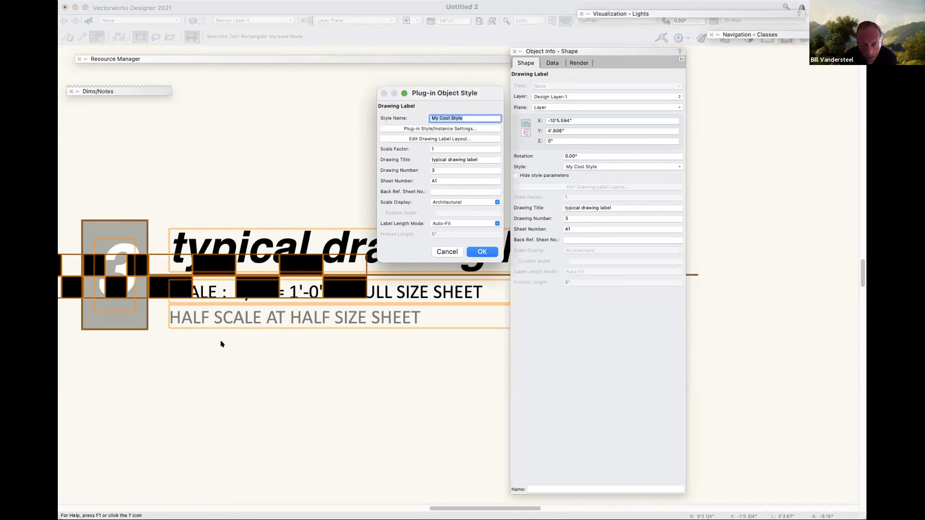
{"action": "type", "text": "x"}
{"action": "left_click", "coordinate": [447, 252]}
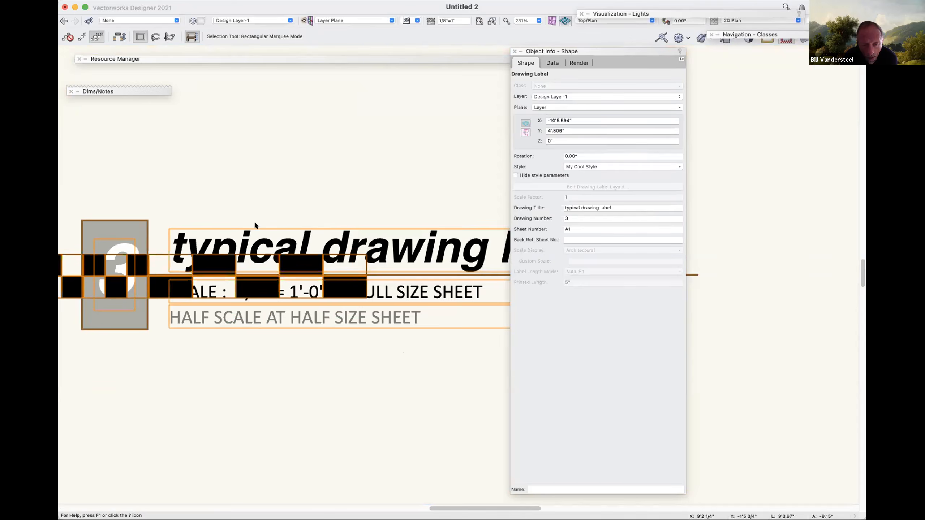
{"action": "key", "text": "super+minus"}
{"action": "left_click_drag", "start_coordinate": [315, 264], "coordinate": [289, 183]}
{"action": "left_click", "coordinate": [343, 319]}
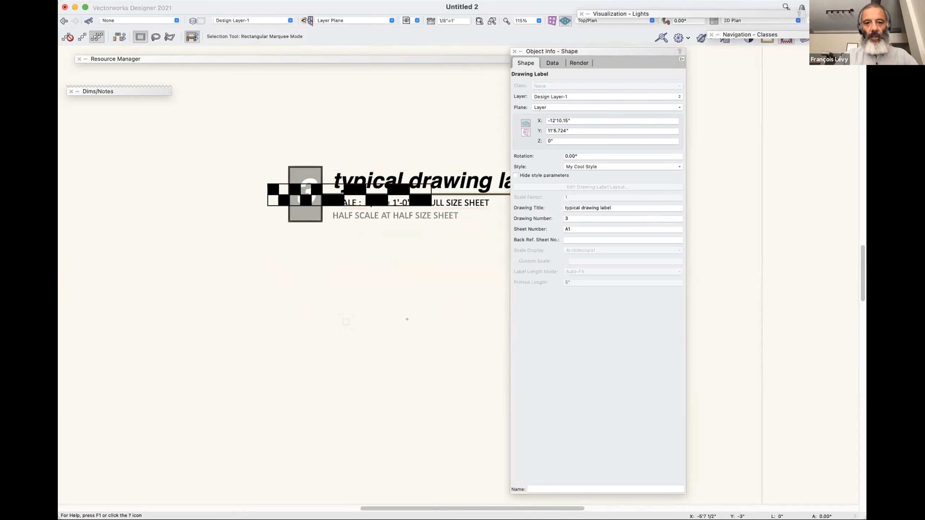
Convert the drawing label from My Cool Style to unstyled and open its layout for editing.
{"action": "double_click", "coordinate": [306, 190]}
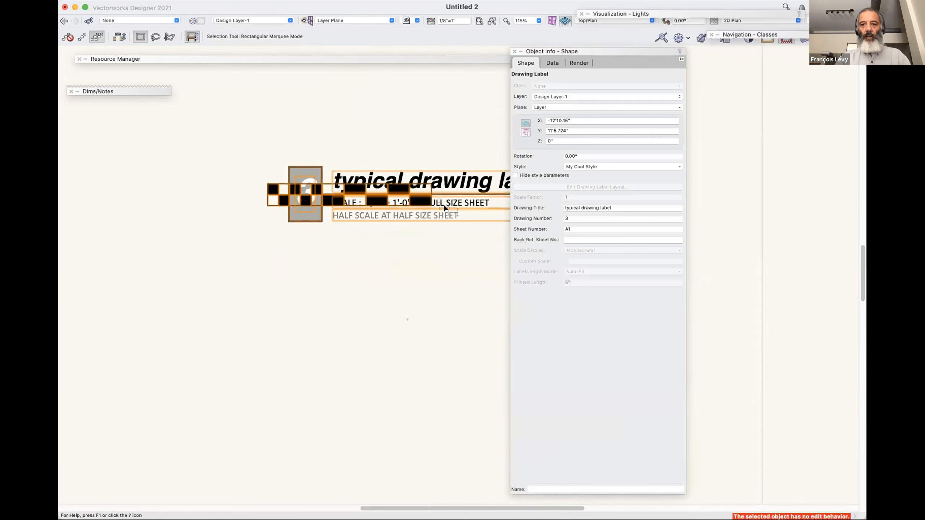
{"action": "left_click", "coordinate": [588, 164]}
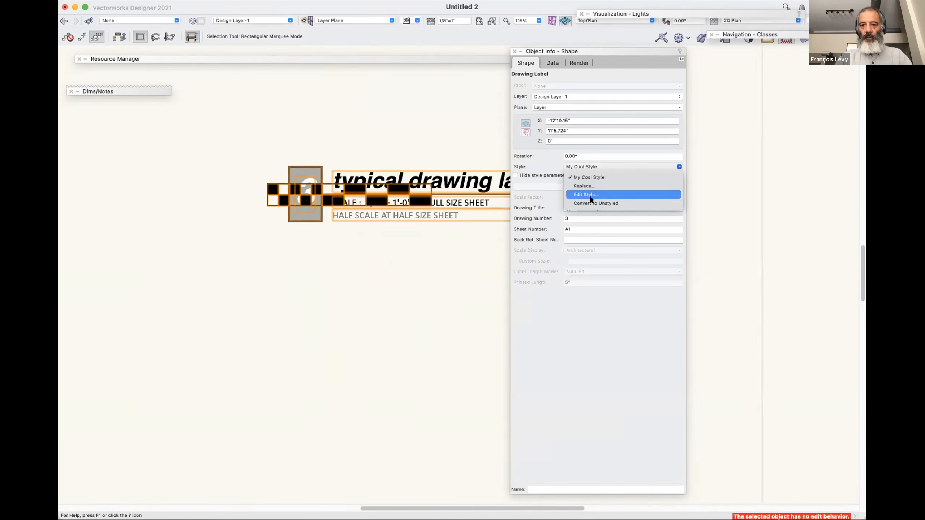
{"action": "left_click", "coordinate": [596, 203]}
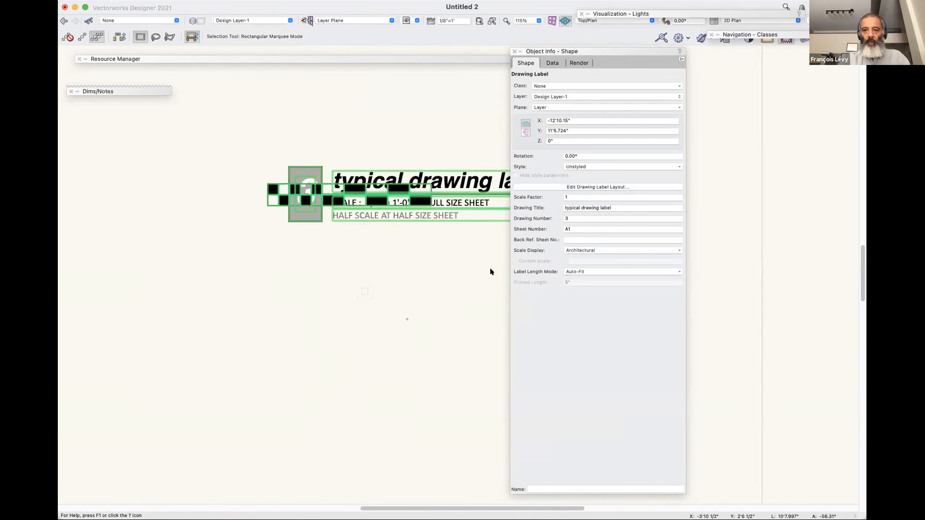
{"action": "left_click", "coordinate": [607, 186]}
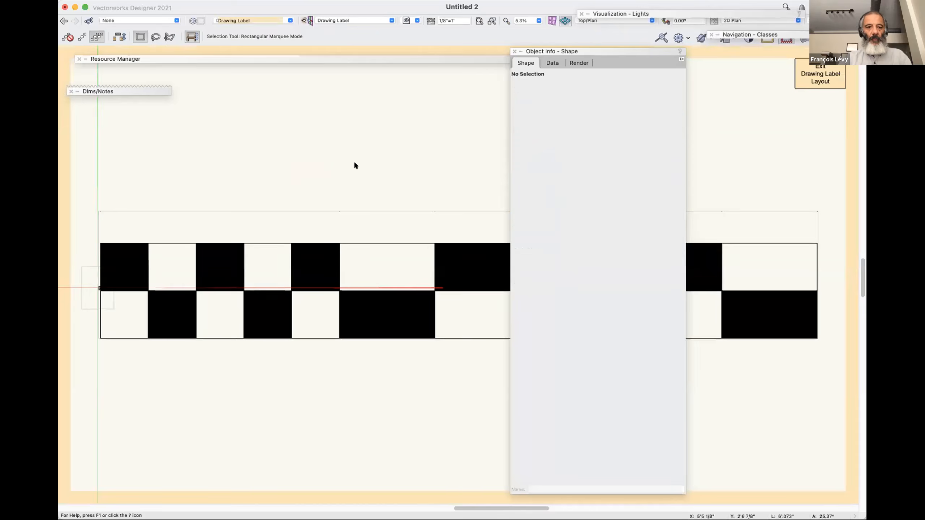
Move the scale bar lower in the layout and exit back to the design layer.
{"action": "mouse_move", "coordinate": [325, 263]}
{"action": "left_mouse_down"}
{"action": "mouse_move", "coordinate": [326, 310]}
{"action": "mouse_move", "coordinate": [301, 325]}
{"action": "left_mouse_up"}
{"action": "key", "text": "c"}
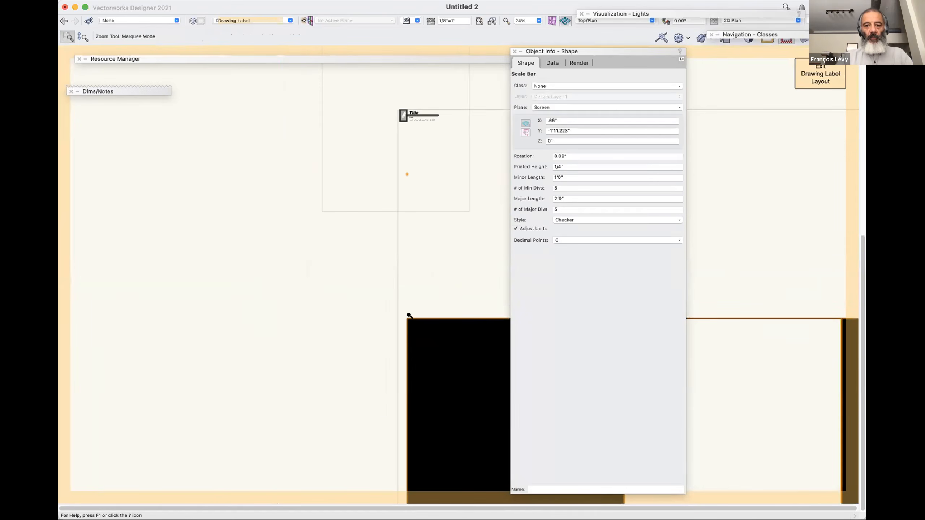
{"action": "key", "text": "super+]"}
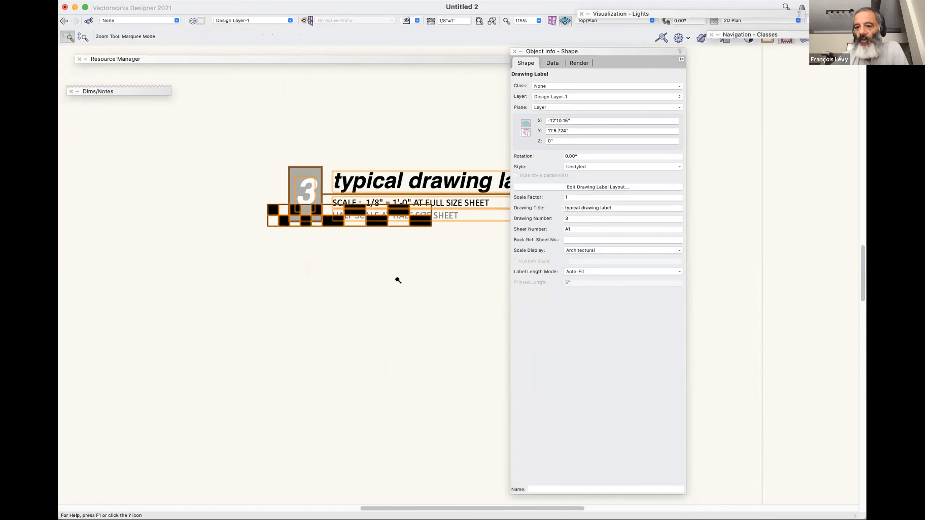
Set the scale of Design Layer-1 to 1:1 with text scaling on.
{"action": "left_click", "coordinate": [428, 19]}
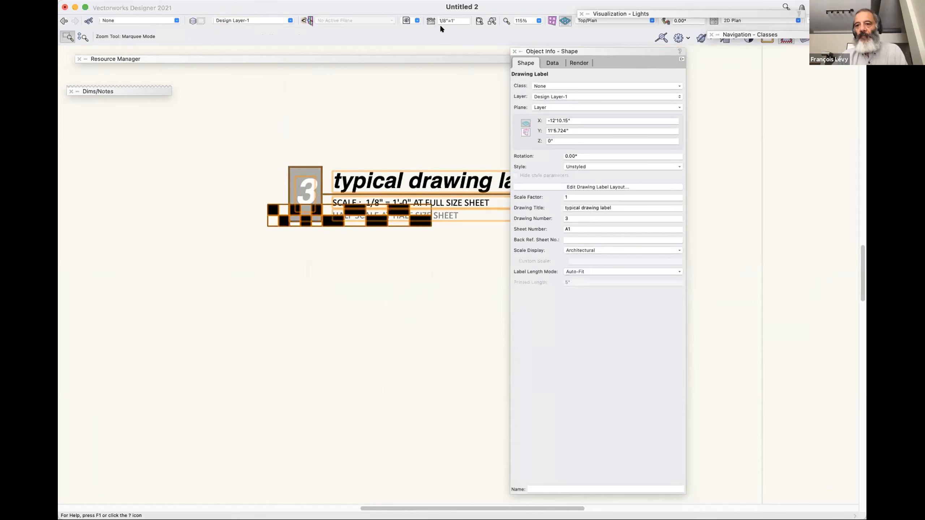
{"action": "left_click", "coordinate": [430, 20]}
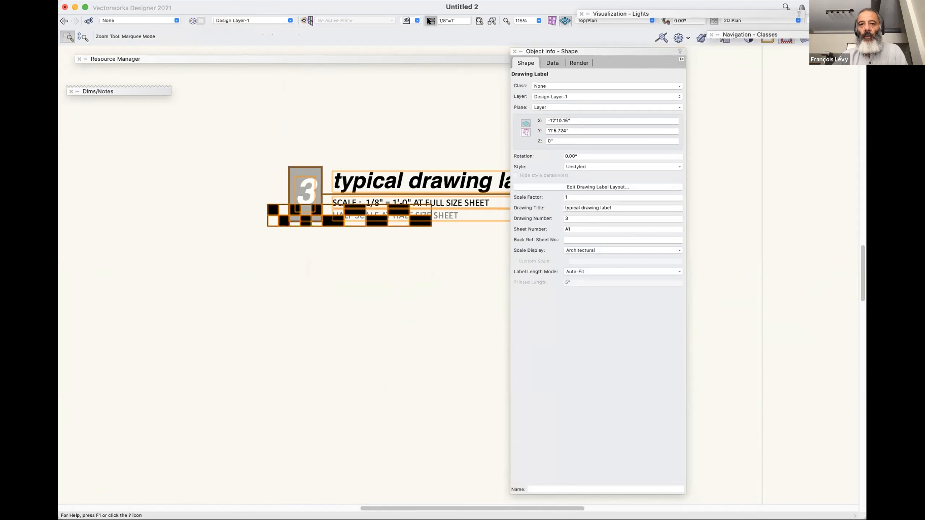
{"action": "left_click", "coordinate": [464, 114]}
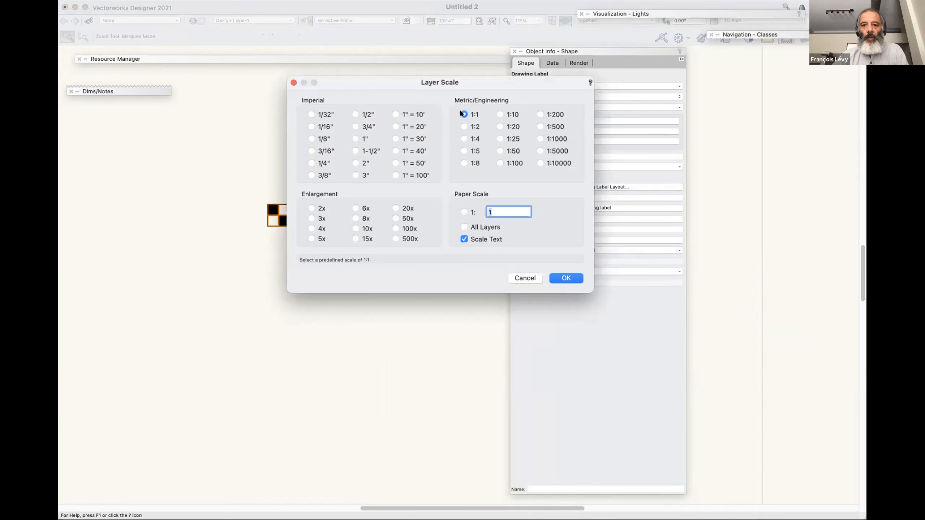
{"action": "left_click", "coordinate": [566, 278]}
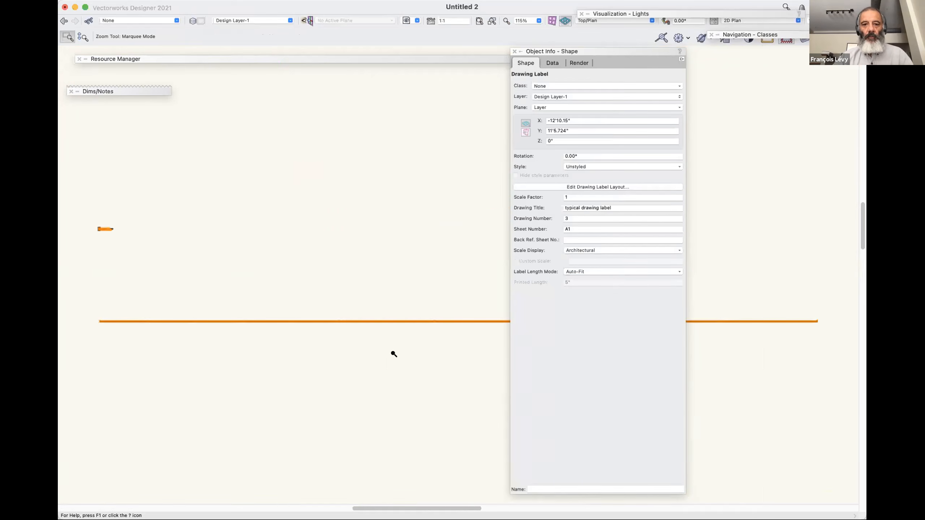
Try to open the selected drawing label for direct editing on the design layer.
{"action": "key", "text": "super+2"}
{"action": "key", "text": "super+2"}
{"action": "key", "text": "super+1"}
{"action": "key", "text": "super+1"}
{"action": "key", "text": "super+1"}
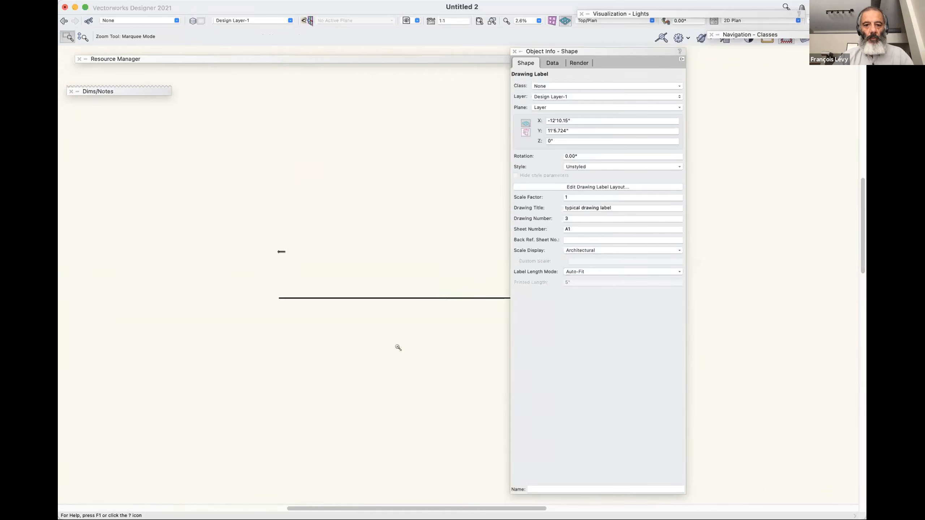
{"action": "scroll", "coordinate": [362, 309], "scroll_direction": "left", "scroll_amount": 5}
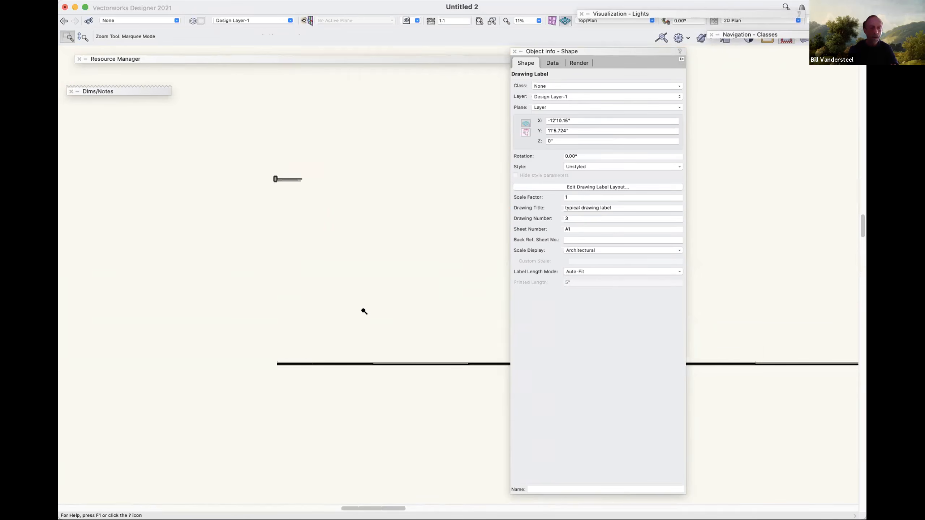
{"action": "key", "text": "super+["}
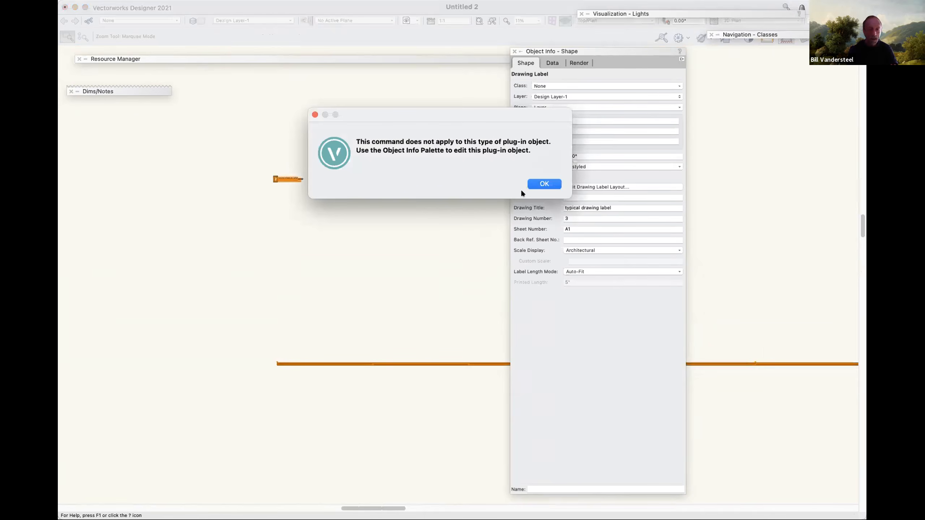
{"action": "left_click", "coordinate": [548, 184]}
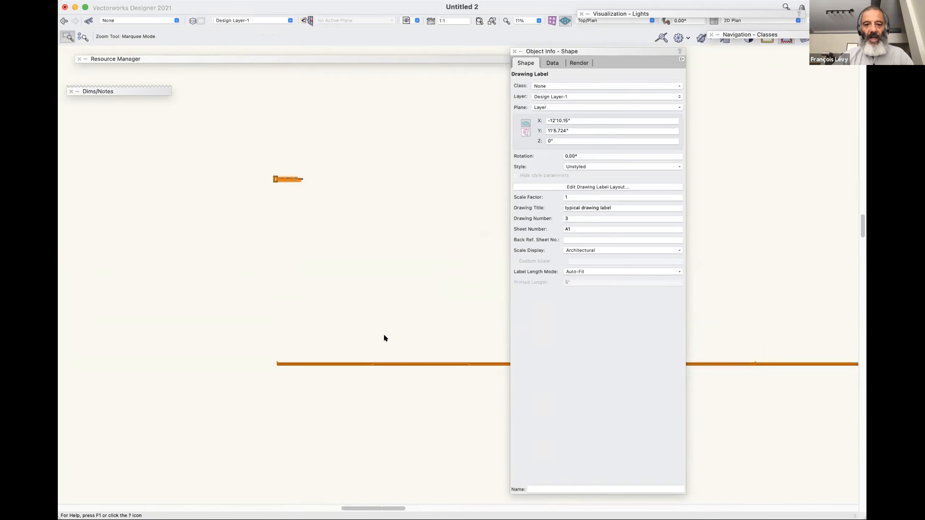
Try to move the drawing label upward by its scale bar on the design layer, and undo the move.
{"action": "key", "text": "x"}
{"action": "key", "text": "x"}
{"action": "mouse_move", "coordinate": [358, 364]}
{"action": "left_mouse_down"}
{"action": "mouse_move", "coordinate": [367, 273]}
{"action": "mouse_move", "coordinate": [363, 339]}
{"action": "mouse_move", "coordinate": [352, 276]}
{"action": "left_mouse_up"}
{"action": "left_click", "coordinate": [362, 340]}
{"action": "key", "text": "super+z"}
{"action": "left_click", "coordinate": [345, 318]}
{"action": "left_click", "coordinate": [322, 363]}
{"action": "right_click", "coordinate": [343, 362]}
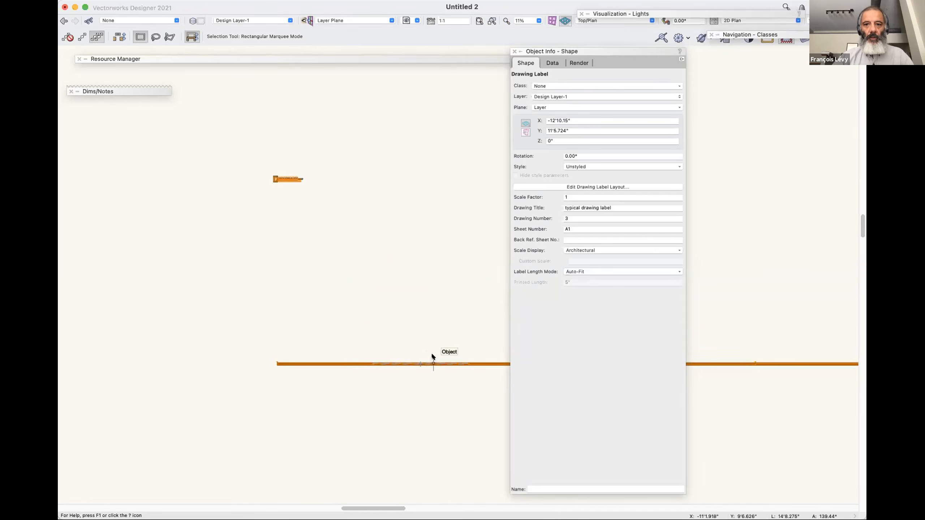
Open the drawing label's layout and move the scale bar up closer to the label, at about X 3/4", Y -1'.551".
{"action": "left_click", "coordinate": [564, 186]}
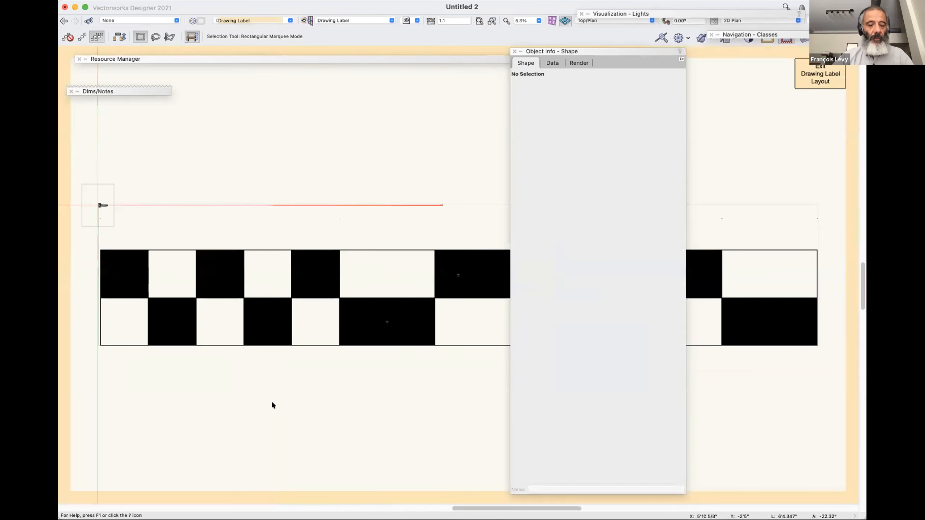
{"action": "left_click_drag", "start_coordinate": [98, 247], "coordinate": [178, 236]}
{"action": "scroll", "coordinate": [106, 215], "scroll_direction": "up", "scroll_amount": 3}
{"action": "scroll", "coordinate": [106, 215], "scroll_direction": "left", "scroll_amount": 5}
{"action": "scroll", "coordinate": [106, 215], "scroll_direction": "up", "scroll_amount": 3}
{"action": "scroll", "coordinate": [146, 190], "scroll_direction": "up", "scroll_amount": 3}
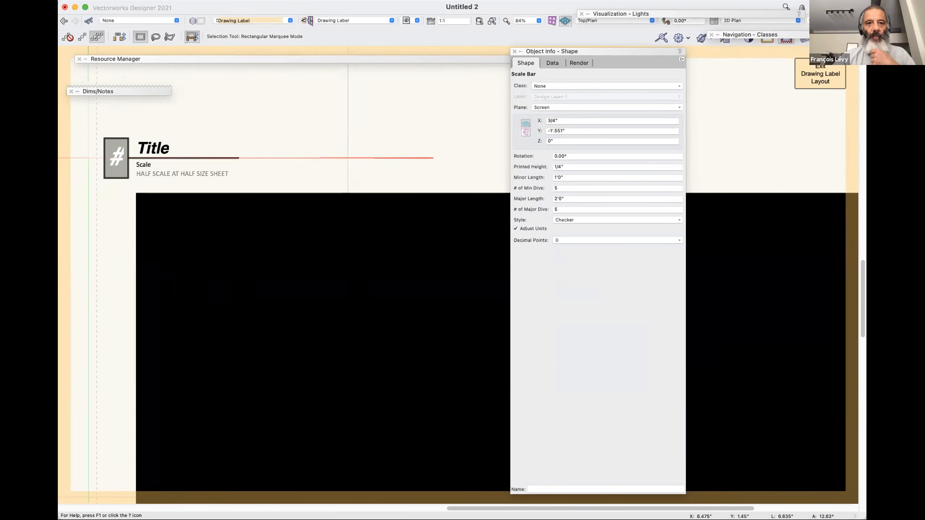
Apply the Bold and Italic font styles to the scale bar's text and exit the layout to the design layer.
{"action": "left_click", "coordinate": [279, 1]}
{"action": "mouse_move", "coordinate": [280, 21]}
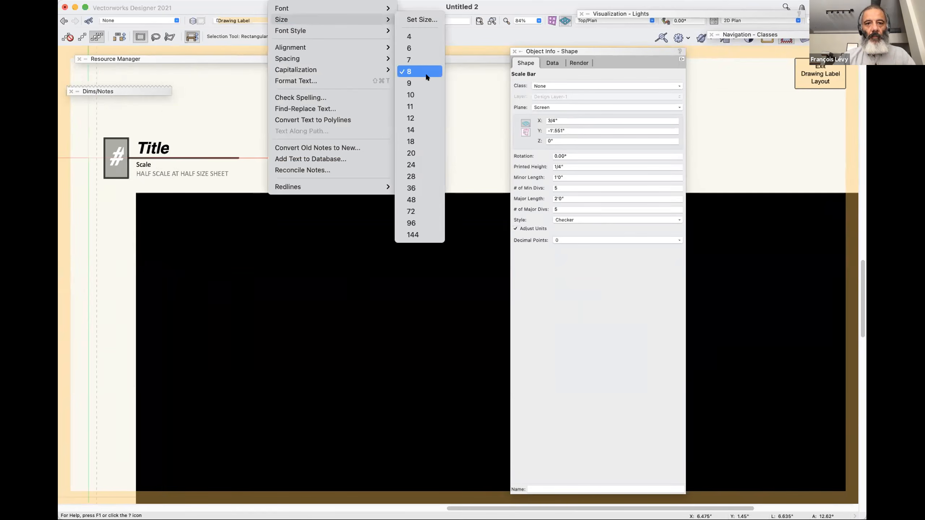
{"action": "mouse_move", "coordinate": [378, 29]}
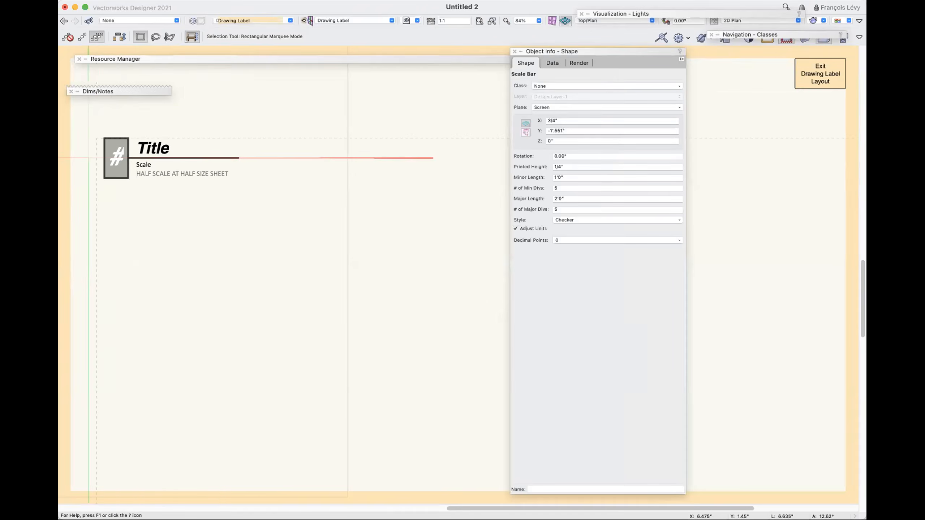
{"action": "left_click", "coordinate": [284, 2]}
{"action": "mouse_move", "coordinate": [292, 30]}
{"action": "left_click", "coordinate": [421, 40]}
{"action": "left_click", "coordinate": [284, 1]}
{"action": "mouse_move", "coordinate": [386, 30]}
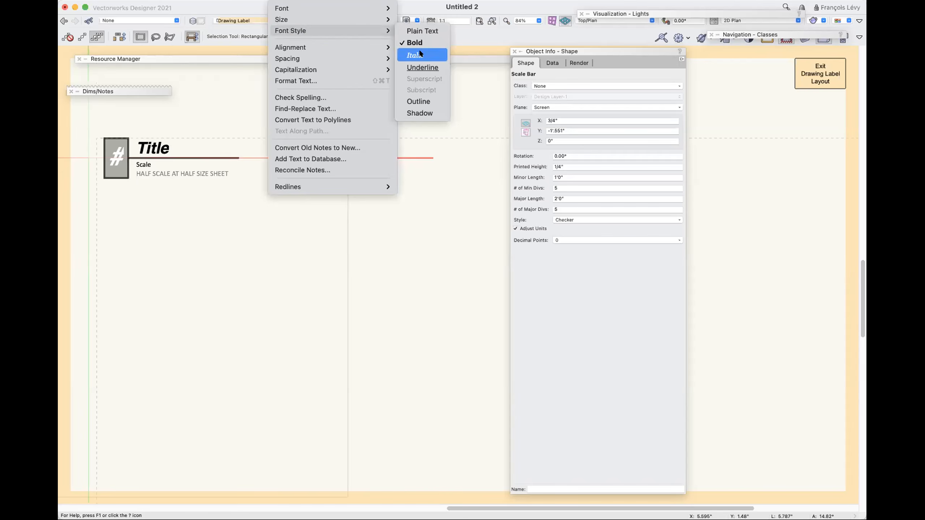
{"action": "left_click", "coordinate": [420, 49]}
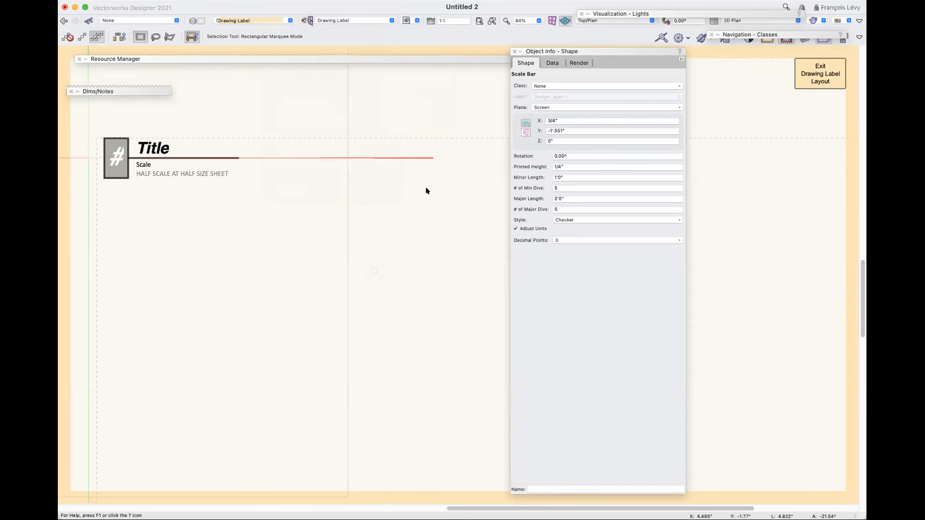
{"action": "key", "text": "super+bracketright"}
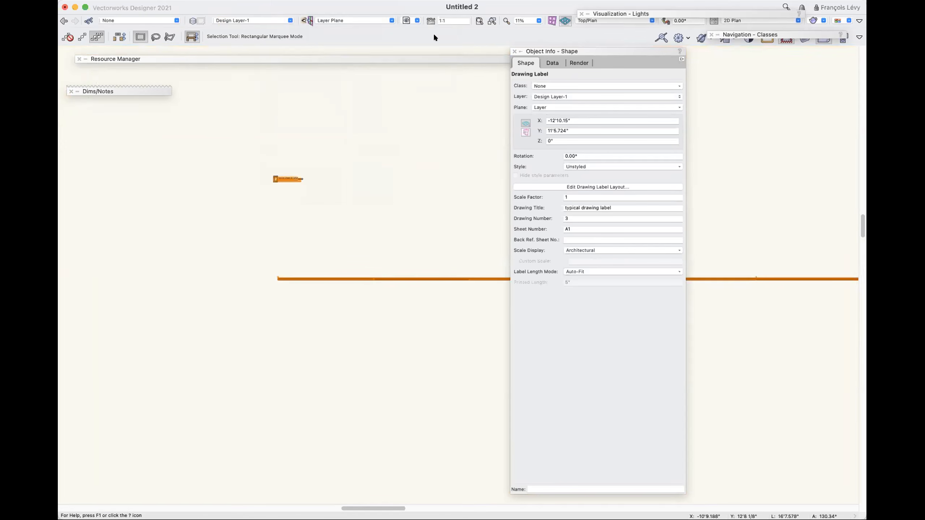
Set the scale of Design Layer-1 to 1/4" with text scaling on, and deselect the drawing label.
{"action": "left_click", "coordinate": [430, 21]}
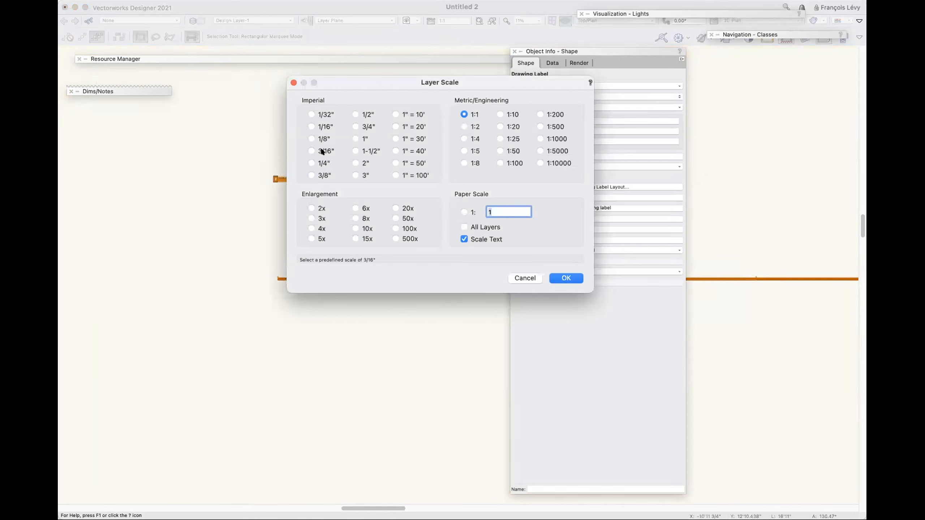
{"action": "left_click", "coordinate": [320, 162]}
{"action": "left_click", "coordinate": [565, 278]}
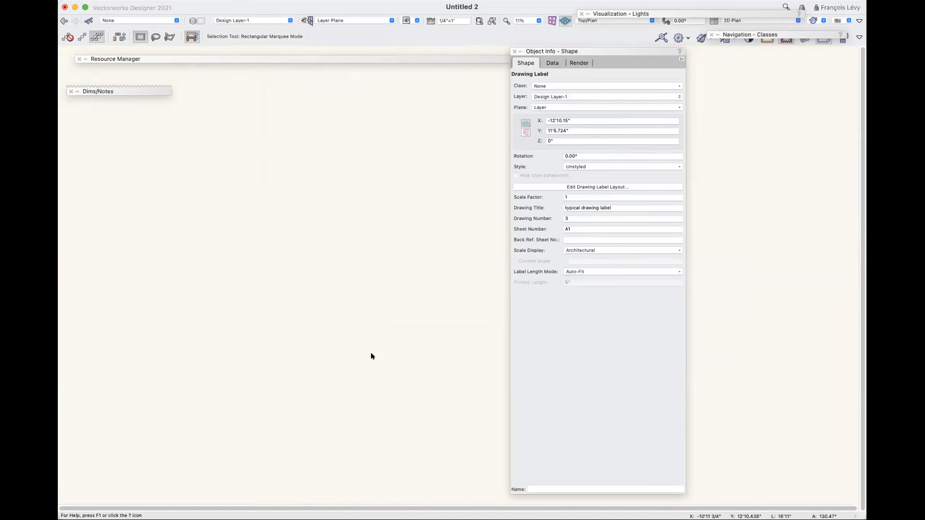
{"action": "key", "text": "super+2"}
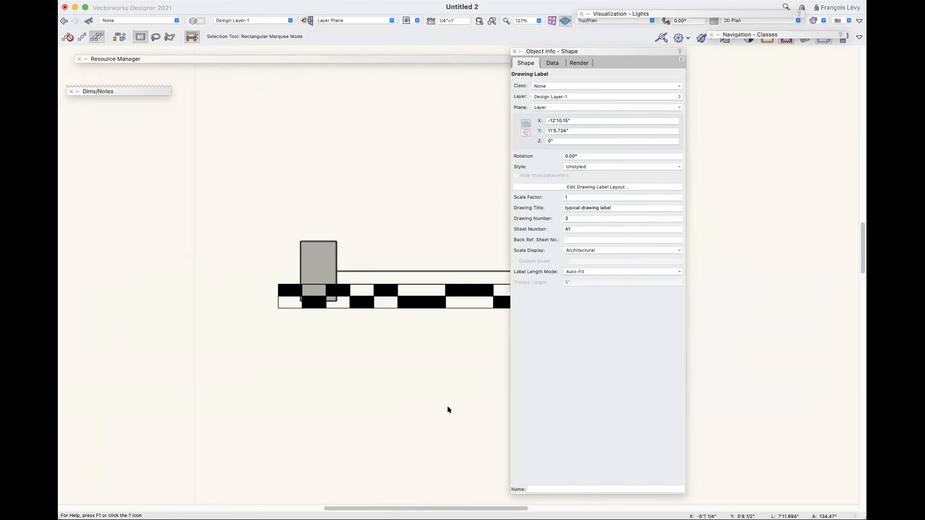
{"action": "left_click", "coordinate": [448, 406]}
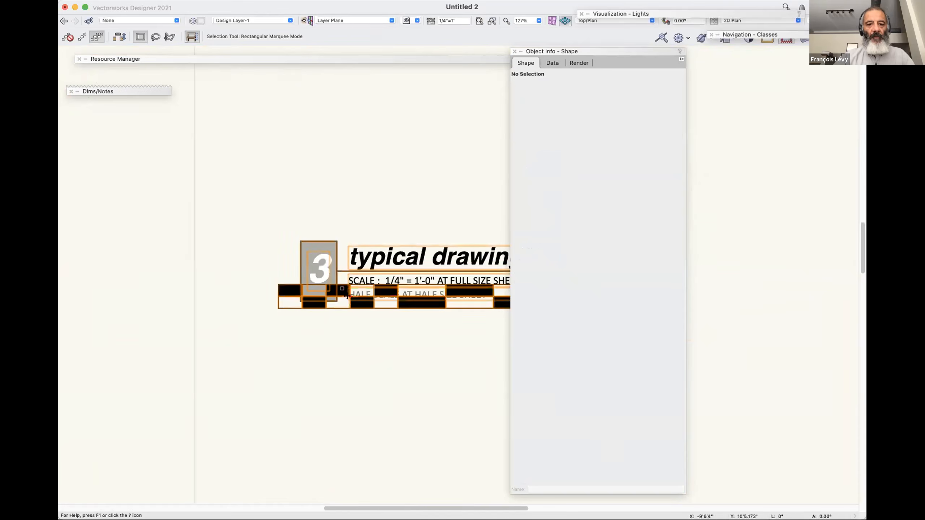
Select the drawing label on the design layer and open its layout for editing.
{"action": "left_click", "coordinate": [384, 300]}
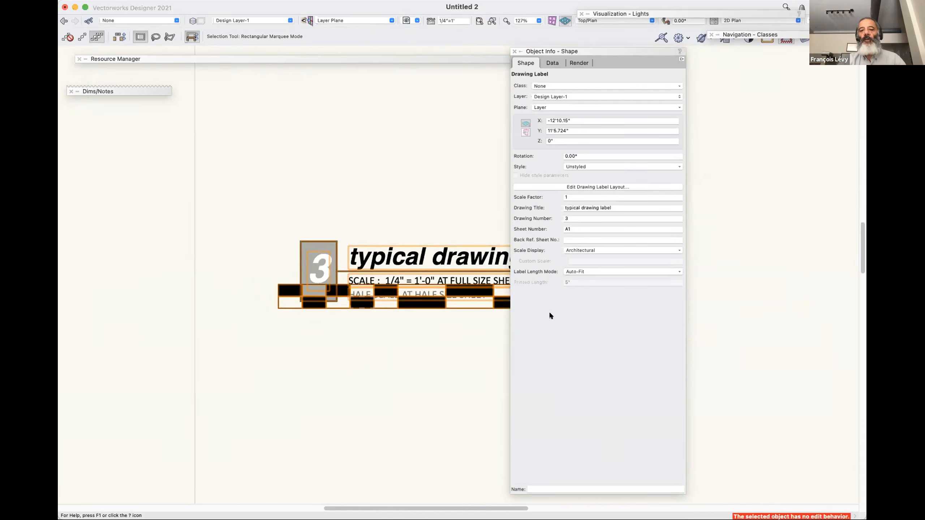
{"action": "key", "text": "super+bracketleft"}
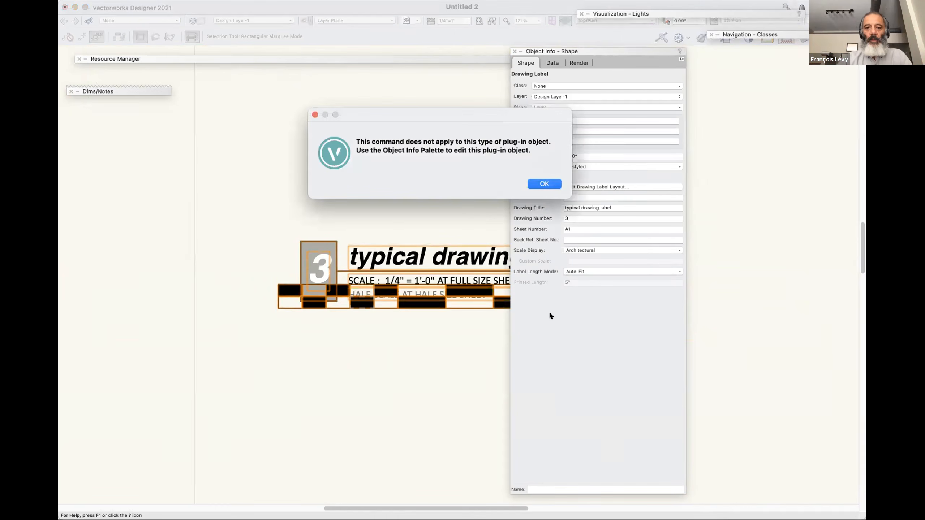
{"action": "left_click", "coordinate": [549, 182]}
{"action": "left_click", "coordinate": [598, 186]}
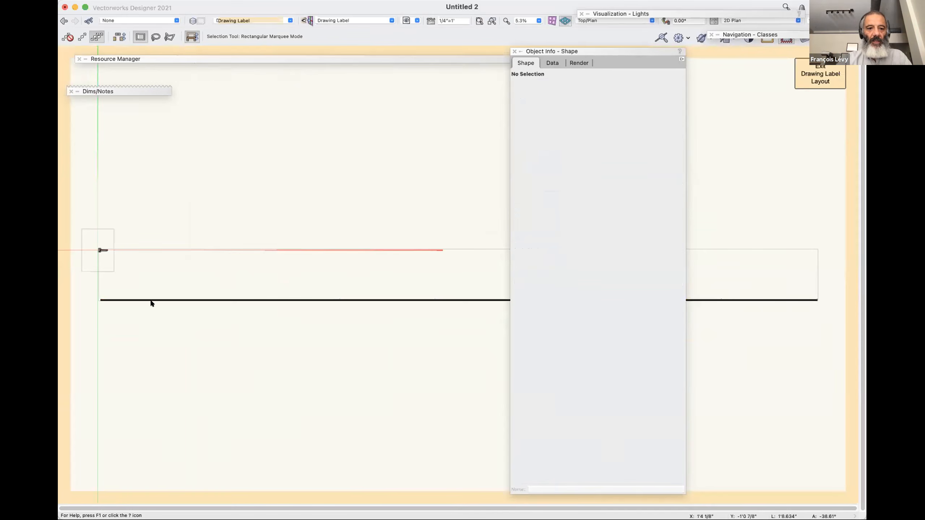
Move the scale bar down and slightly right in the layout, to about X 2.438", Y -1'5 3/4", and exit the layout.
{"action": "left_click", "coordinate": [139, 299]}
{"action": "key", "text": "super+1"}
{"action": "key", "text": "super+1"}
{"action": "key", "text": "super+1"}
{"action": "scroll", "coordinate": [140, 297], "scroll_direction": "left", "scroll_amount": 10}
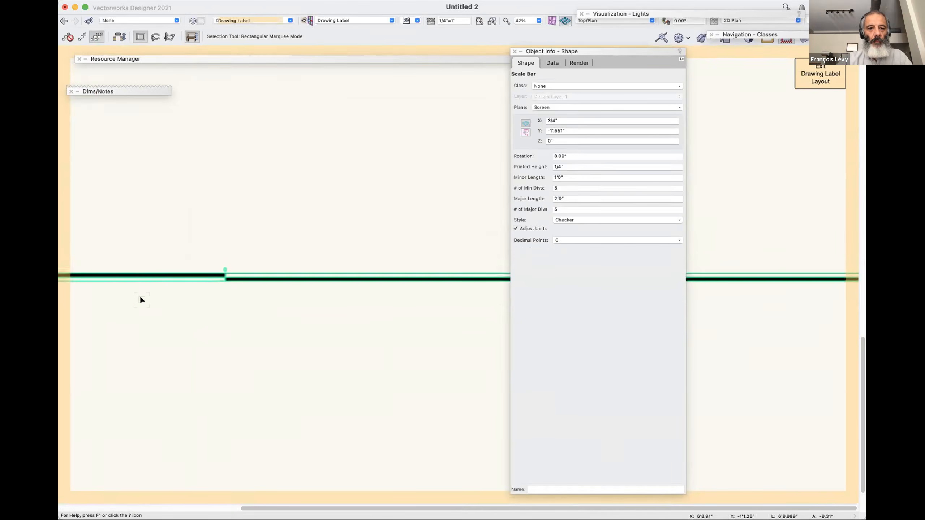
{"action": "scroll", "coordinate": [141, 300], "scroll_direction": "up", "scroll_amount": 5}
{"action": "scroll", "coordinate": [147, 314], "scroll_direction": "left", "scroll_amount": 2}
{"action": "scroll", "coordinate": [149, 321], "scroll_direction": "left", "scroll_amount": 2}
{"action": "scroll", "coordinate": [149, 322], "scroll_direction": "up", "scroll_amount": 8}
{"action": "scroll", "coordinate": [149, 321], "scroll_direction": "down", "scroll_amount": 10}
{"action": "scroll", "coordinate": [150, 321], "scroll_direction": "right", "scroll_amount": 4}
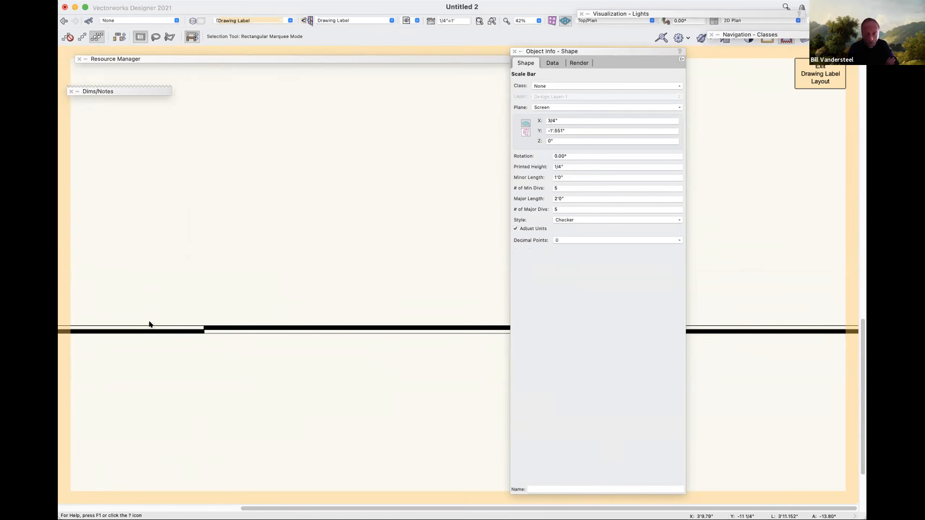
{"action": "key", "text": "super+2"}
{"action": "key", "text": "super+2"}
{"action": "scroll", "coordinate": [322, 317], "scroll_direction": "left", "scroll_amount": 8}
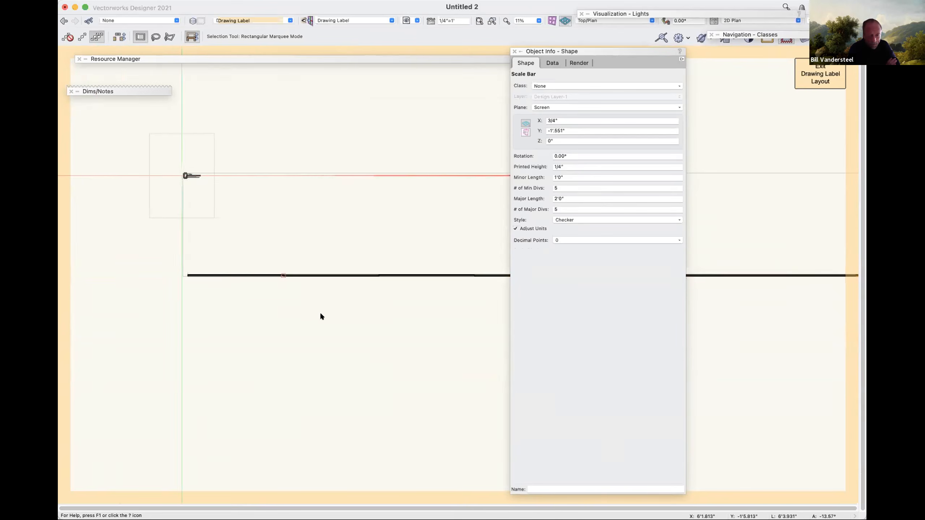
{"action": "scroll", "coordinate": [321, 316], "scroll_direction": "left", "scroll_amount": 5}
{"action": "left_click_drag", "start_coordinate": [330, 274], "coordinate": [346, 315]}
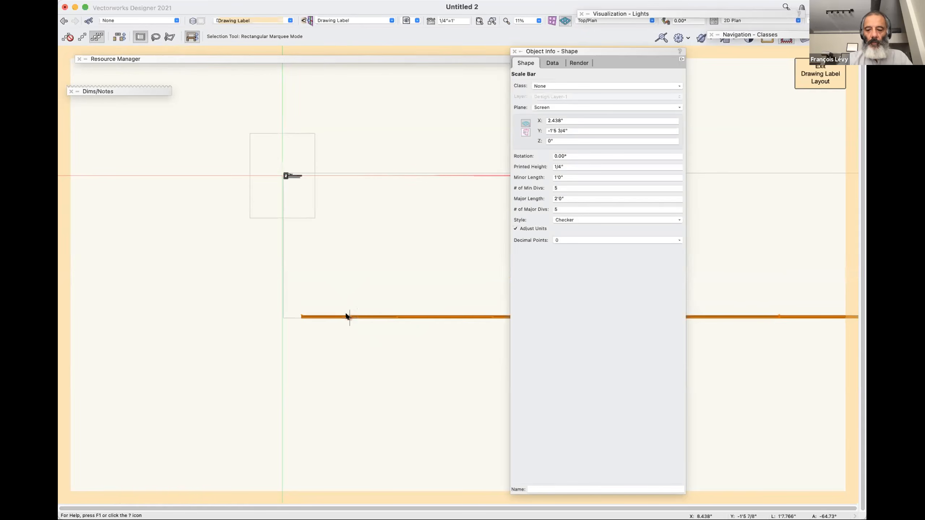
{"action": "key", "text": "super+]"}
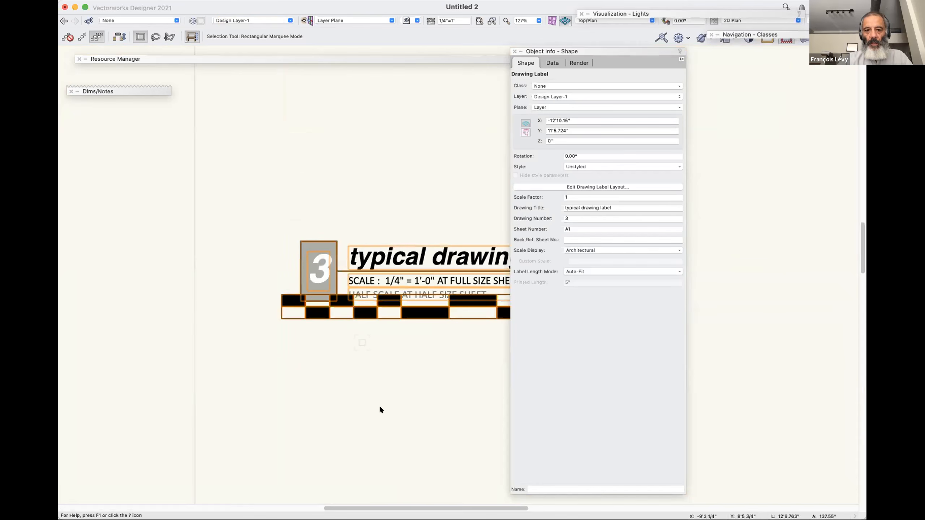
Set the scale of Design Layer-1 to 1" and bring the whole drawing label into view.
{"action": "key", "text": "super+minus"}
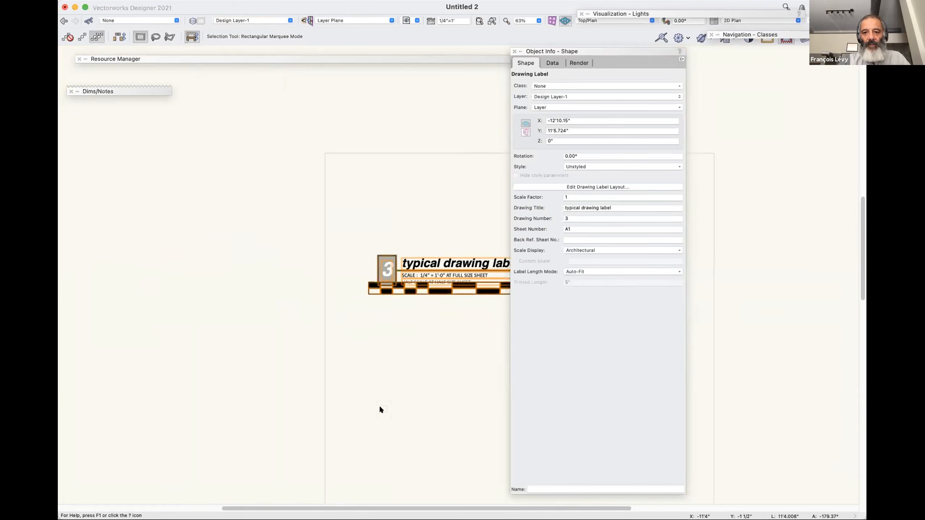
{"action": "scroll", "coordinate": [379, 405], "scroll_direction": "right", "scroll_amount": 5}
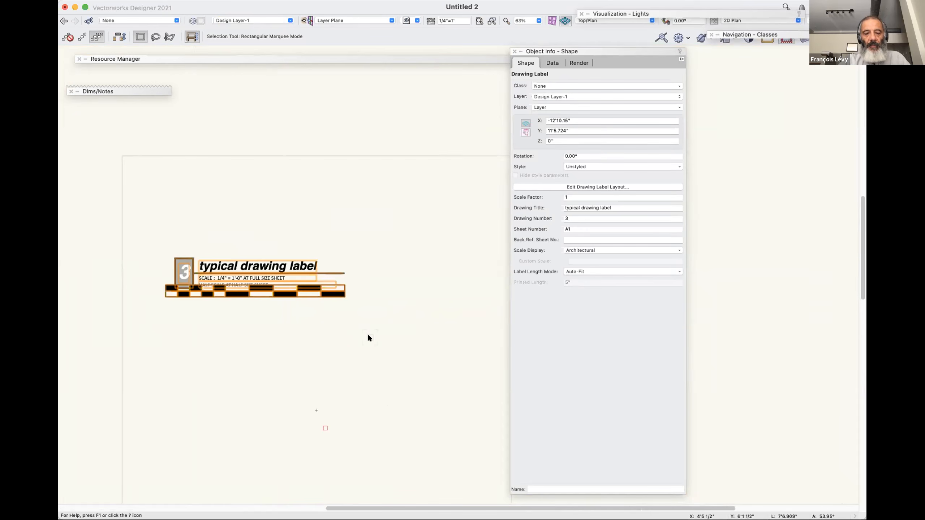
{"action": "left_click", "coordinate": [432, 21]}
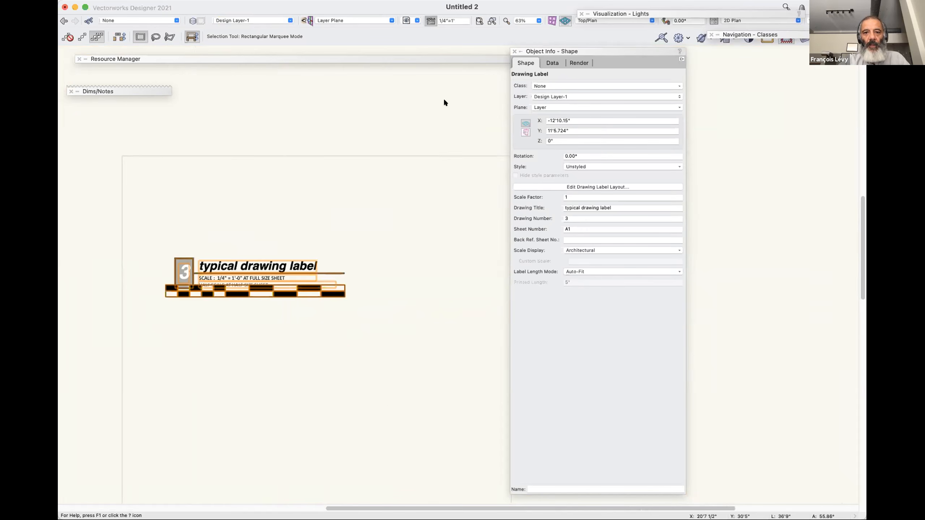
{"action": "left_click", "coordinate": [357, 139]}
{"action": "key", "text": "Return"}
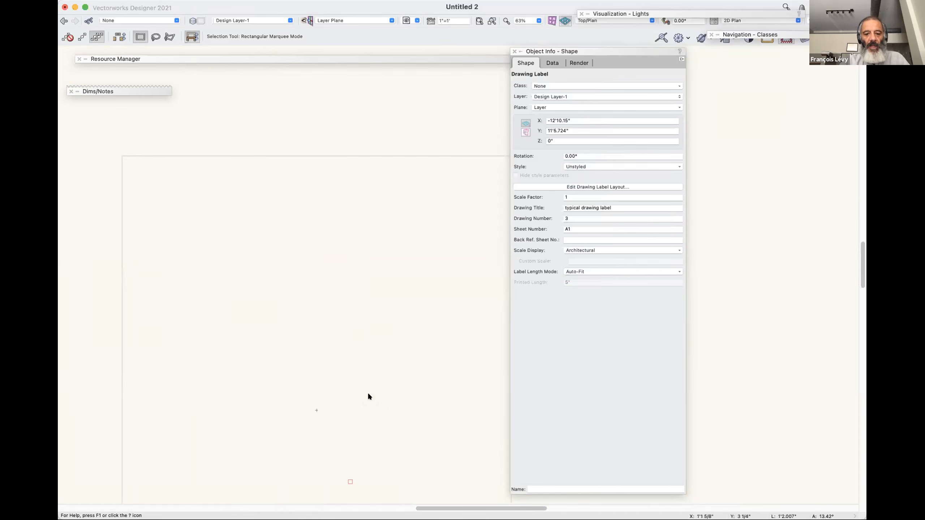
{"action": "key", "text": "super+6"}
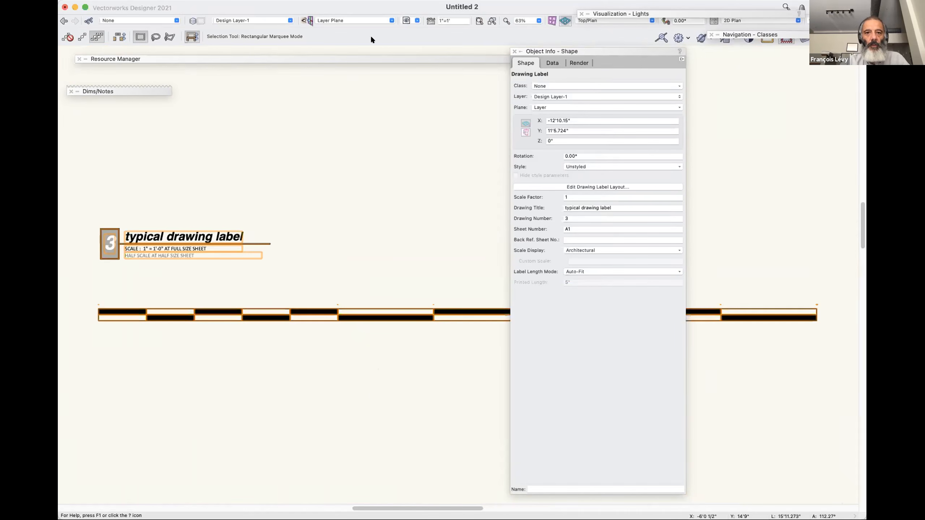
Set the scale of Design Layer-1 to 1/2" and deselect the drawing label.
{"action": "left_click", "coordinate": [431, 21]}
{"action": "left_click", "coordinate": [358, 116]}
{"action": "left_click", "coordinate": [566, 278]}
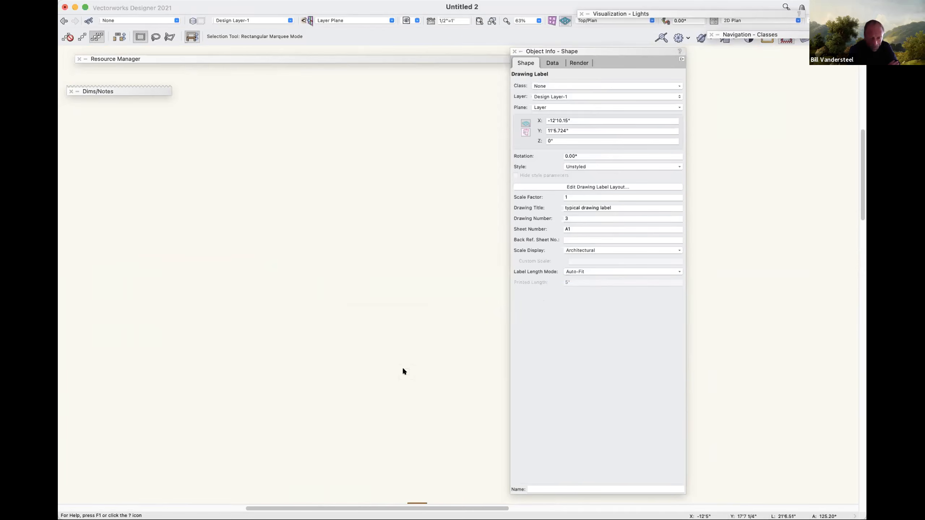
{"action": "left_click", "coordinate": [433, 373]}
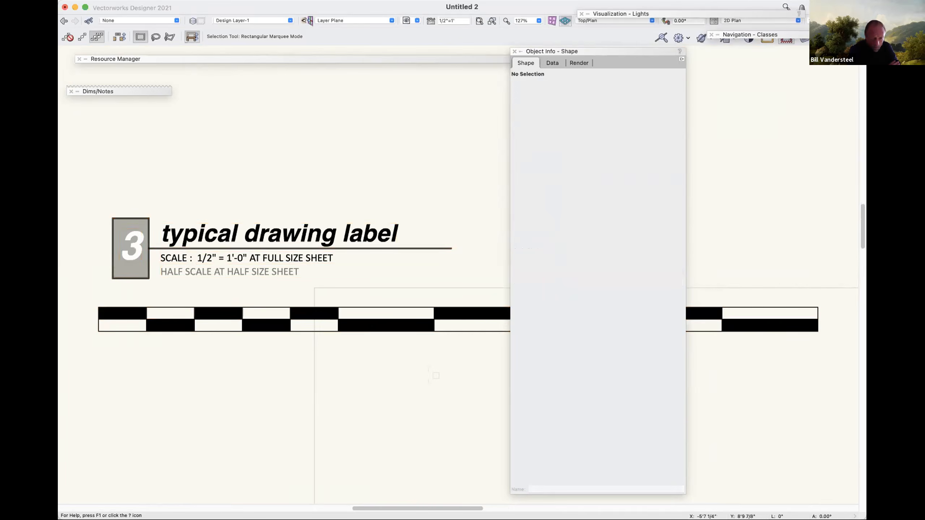
Select the drawing label with the scale bar and open its layout for editing.
{"action": "left_click", "coordinate": [359, 323]}
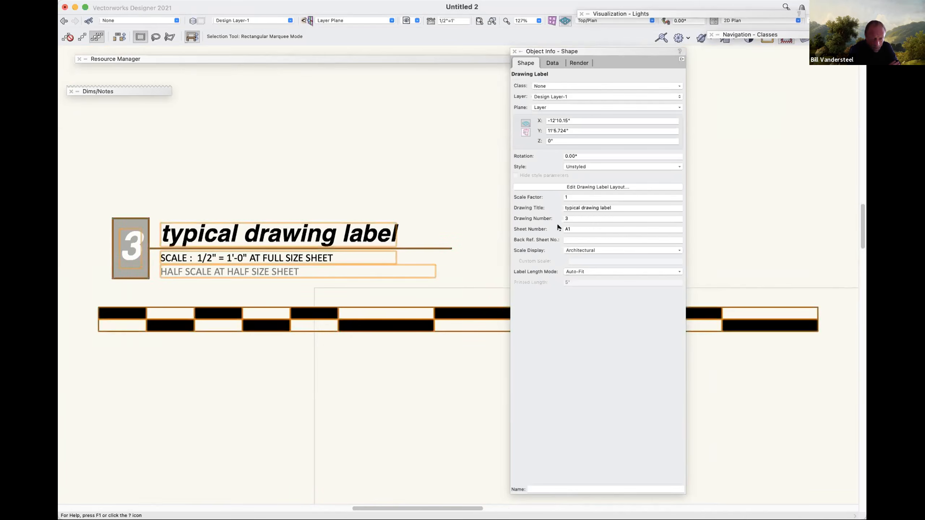
{"action": "left_click", "coordinate": [404, 235]}
{"action": "double_click", "coordinate": [386, 249]}
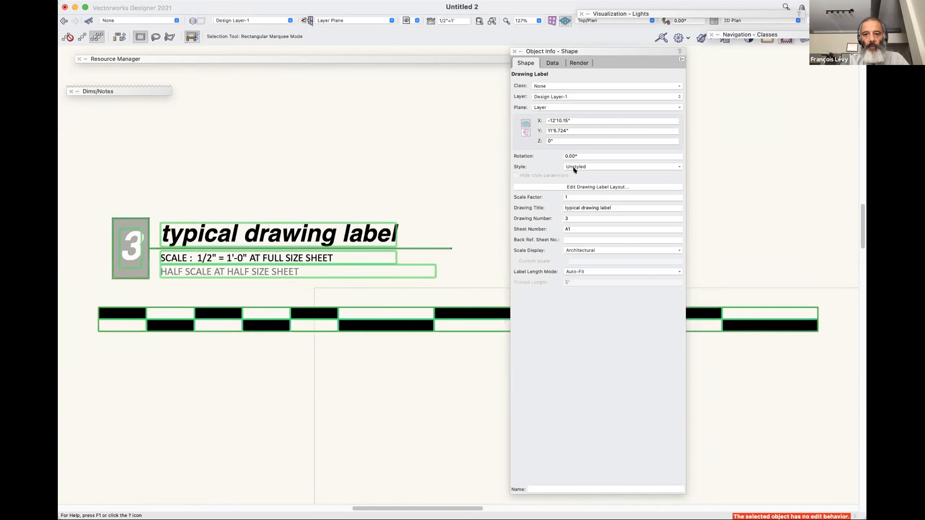
{"action": "left_click", "coordinate": [587, 186]}
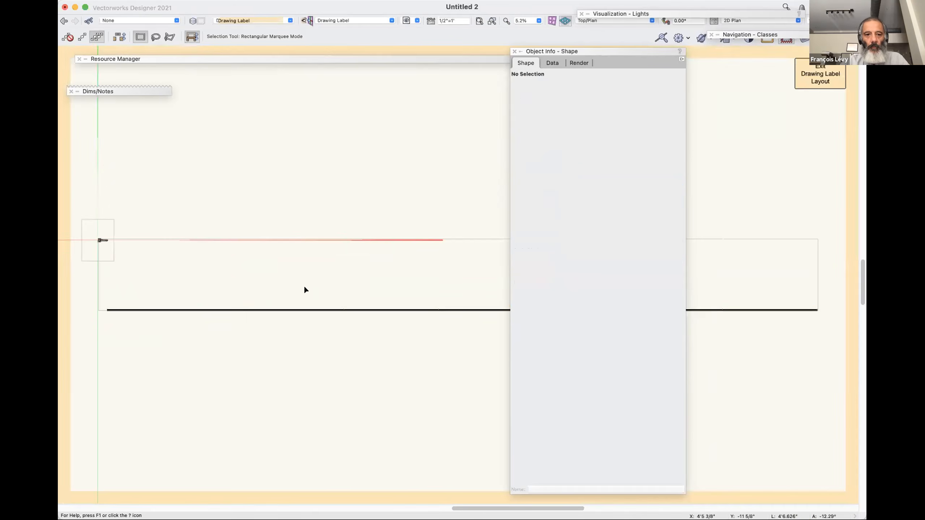
Delete the scale bar from the drawing label's layout and return to the design layer with nothing selected.
{"action": "left_click", "coordinate": [107, 309]}
{"action": "scroll", "coordinate": [176, 356], "scroll_direction": "up", "scroll_amount": 5}
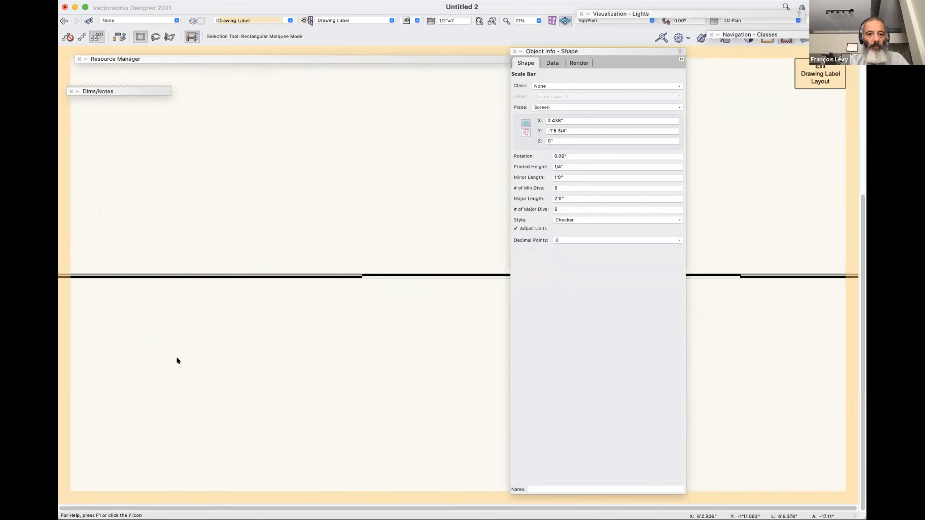
{"action": "scroll", "coordinate": [177, 356], "scroll_direction": "up", "scroll_amount": 5}
{"action": "scroll", "coordinate": [177, 356], "scroll_direction": "left", "scroll_amount": 3}
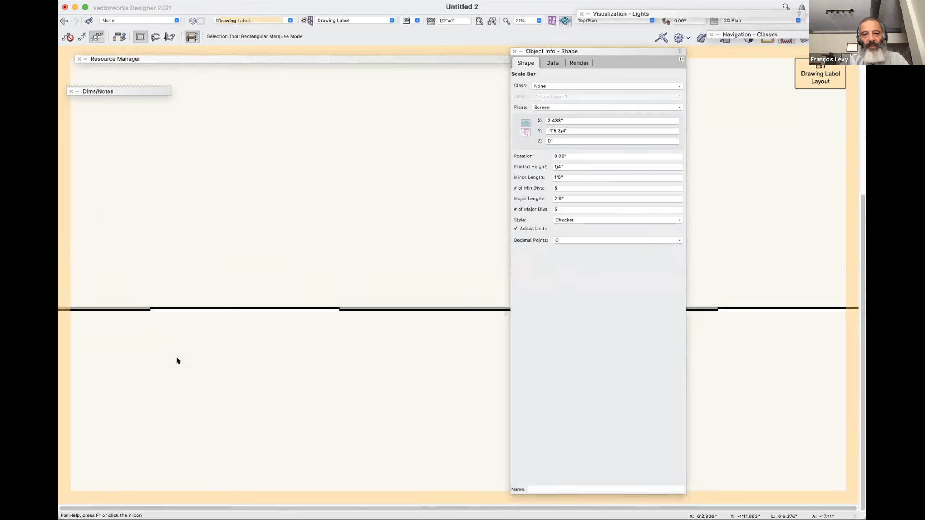
{"action": "scroll", "coordinate": [176, 355], "scroll_direction": "left", "scroll_amount": 5}
{"action": "scroll", "coordinate": [177, 355], "scroll_direction": "up", "scroll_amount": 5}
{"action": "scroll", "coordinate": [177, 356], "scroll_direction": "down", "scroll_amount": 2}
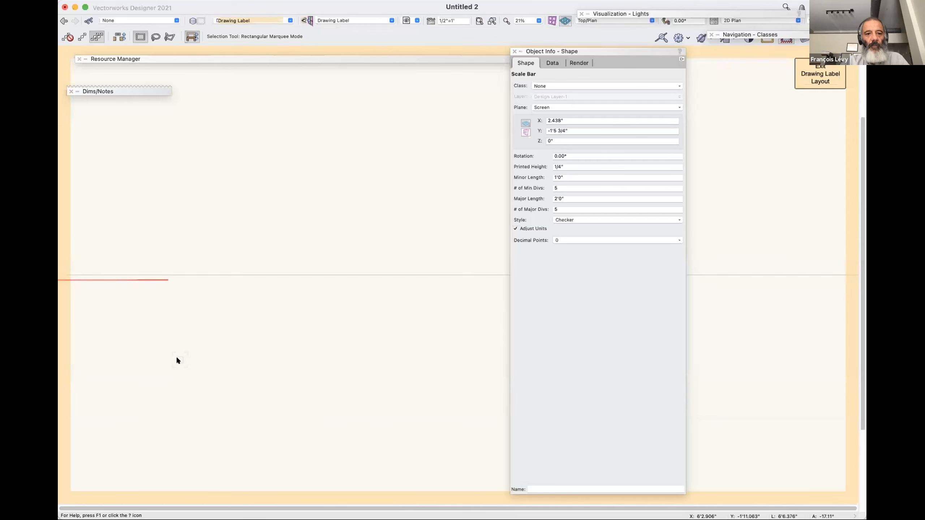
{"action": "key", "text": "u"}
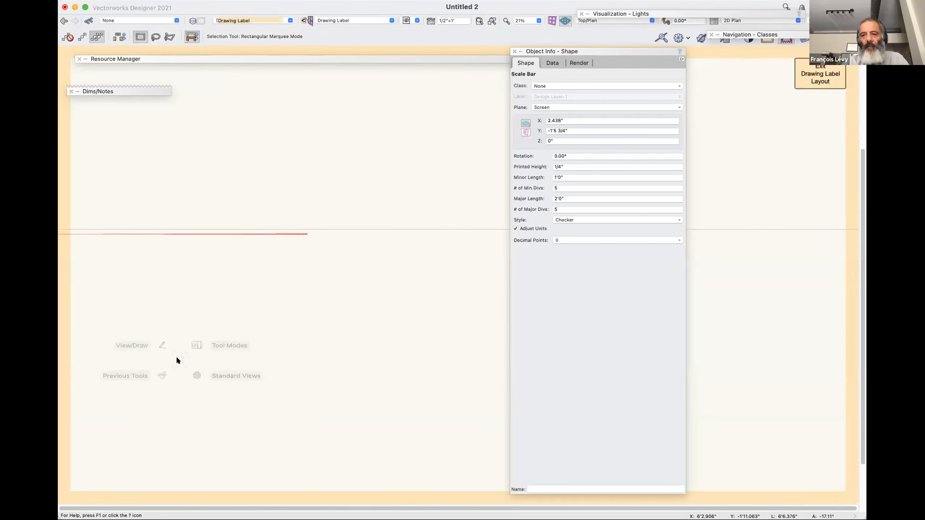
{"action": "scroll", "coordinate": [176, 355], "scroll_direction": "down", "scroll_amount": 3}
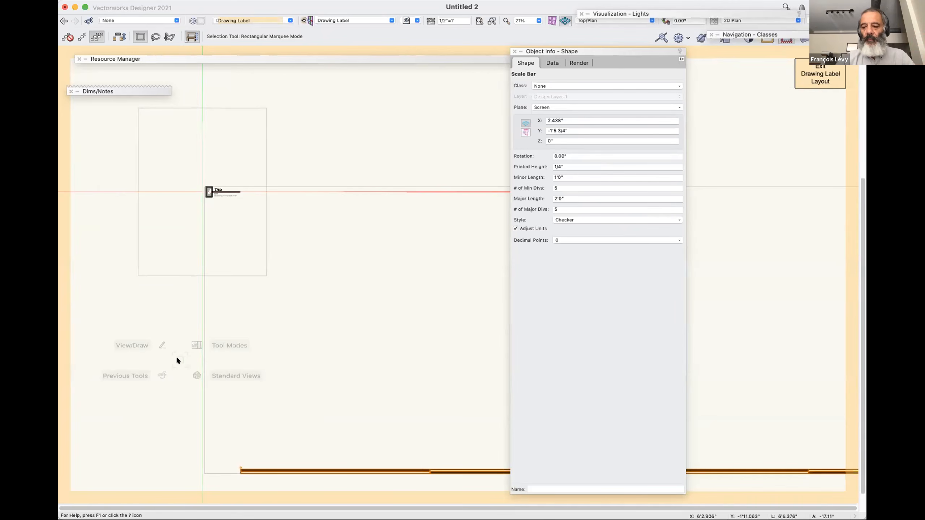
{"action": "key", "text": "Delete"}
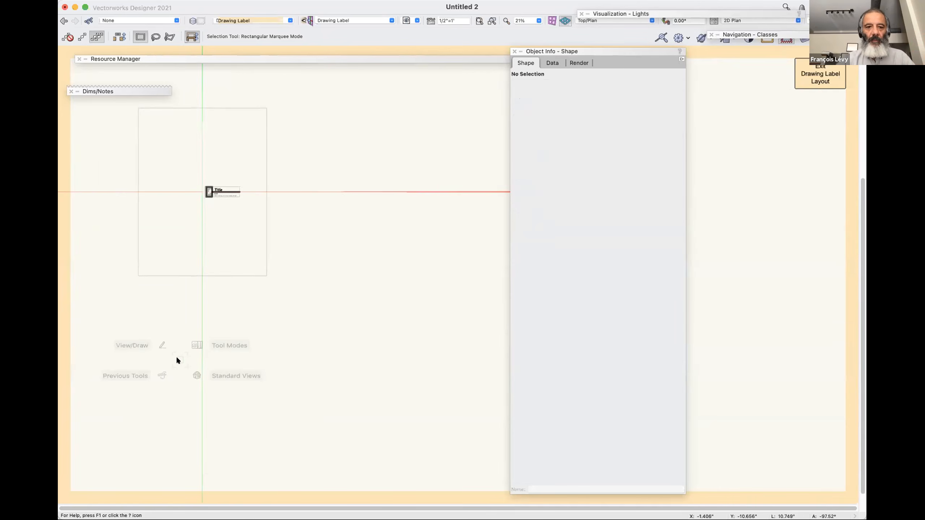
{"action": "key", "text": "super+]"}
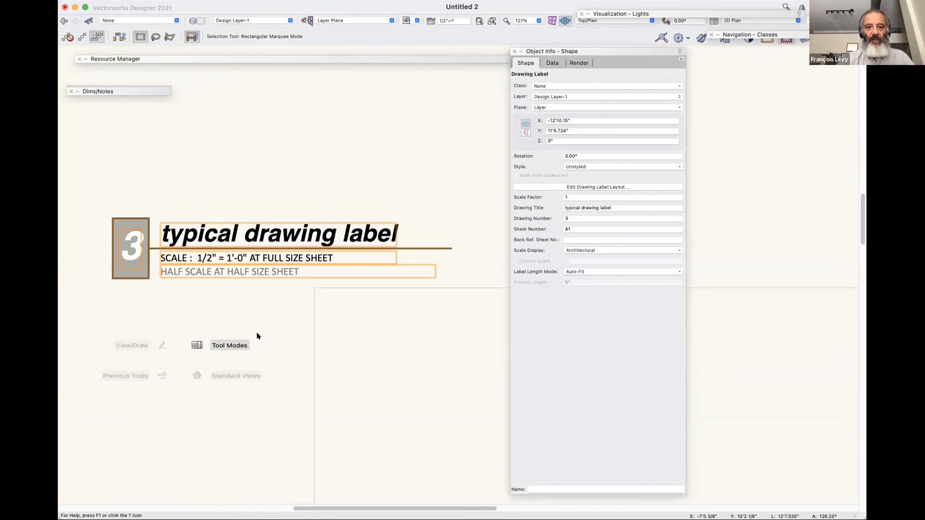
{"action": "left_click", "coordinate": [262, 337]}
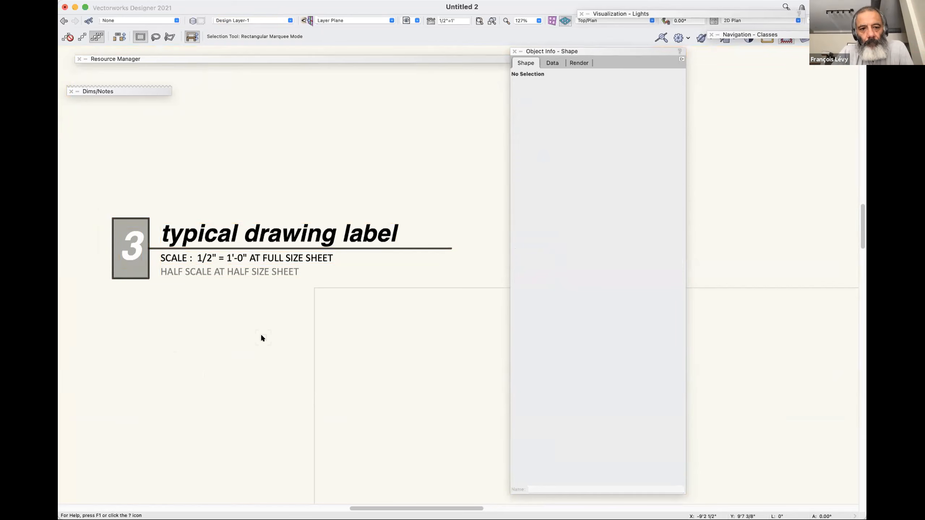
In the drawing label's layout, examine the Scale text's field definition and the list of available parameters.
{"action": "key", "text": "e"}
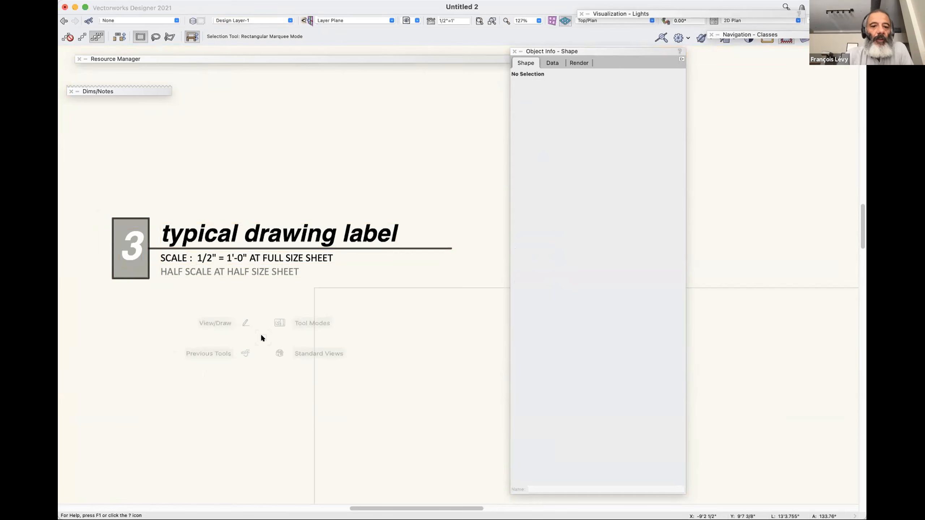
{"action": "left_click", "coordinate": [278, 249]}
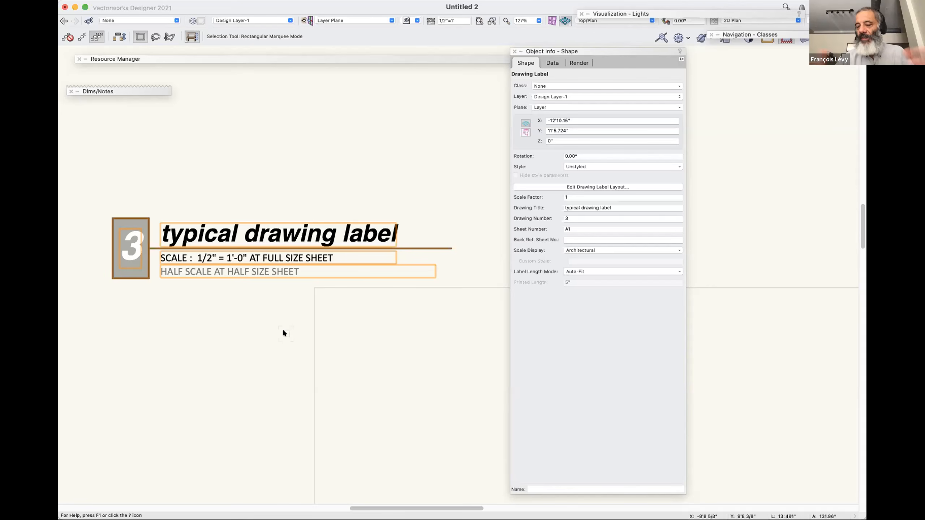
{"action": "key", "text": "v"}
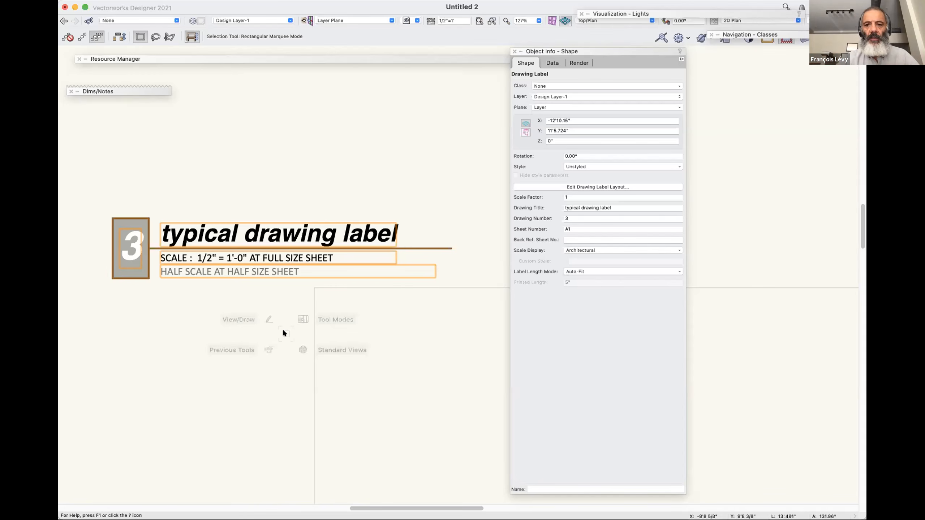
{"action": "left_click", "coordinate": [525, 186]}
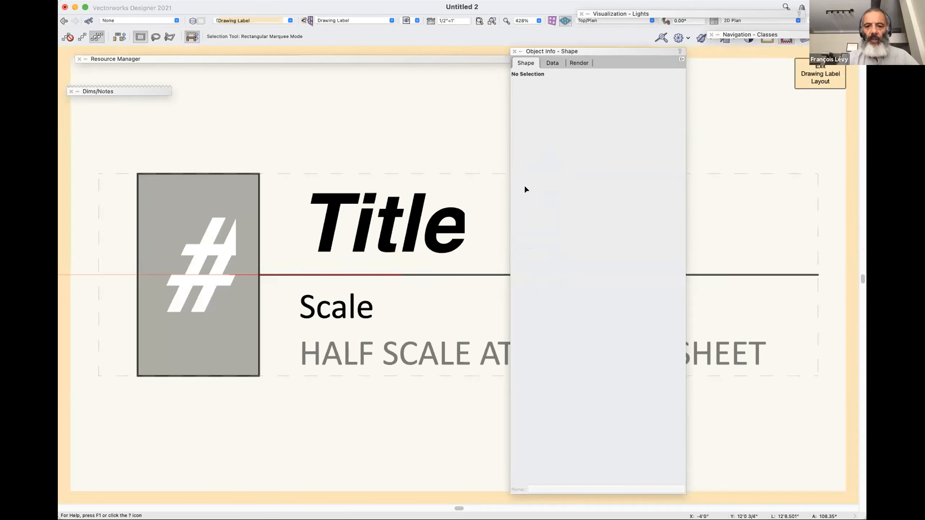
{"action": "left_click", "coordinate": [346, 292]}
{"action": "left_click", "coordinate": [590, 407]}
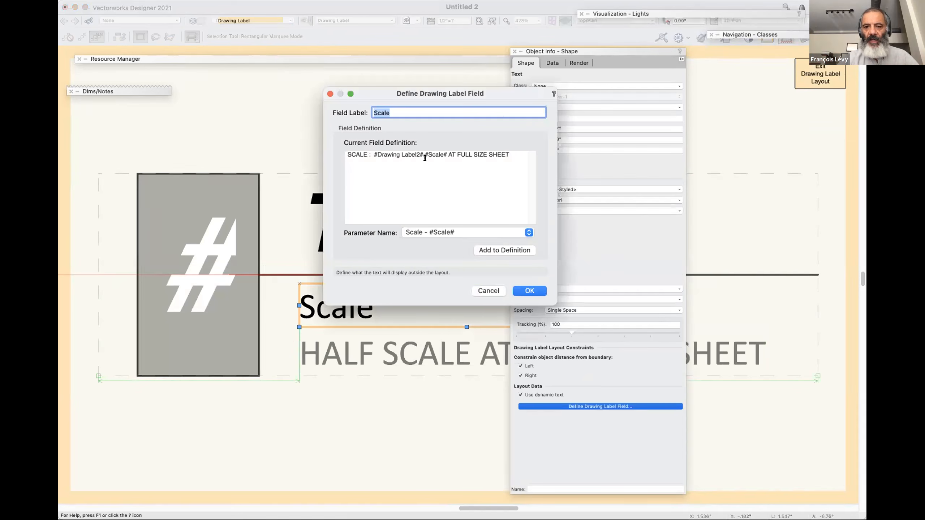
{"action": "mouse_move", "coordinate": [416, 151]}
{"action": "left_mouse_down"}
{"action": "mouse_move", "coordinate": [510, 153]}
{"action": "mouse_move", "coordinate": [444, 151]}
{"action": "left_mouse_up"}
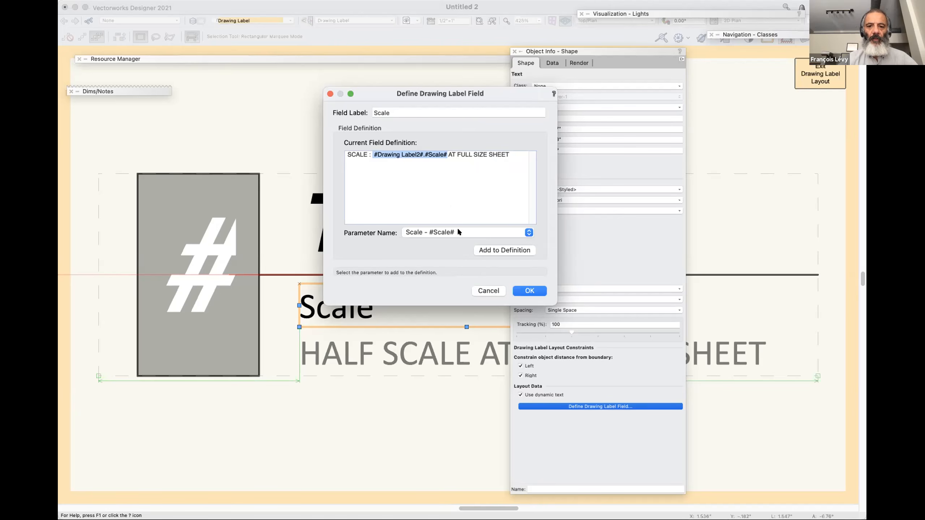
{"action": "left_click", "coordinate": [441, 233]}
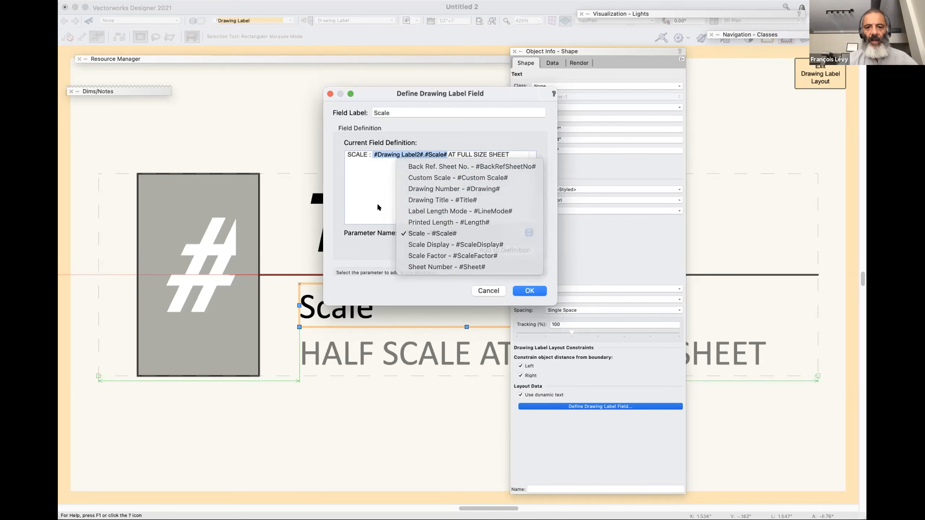
{"action": "left_click", "coordinate": [379, 206]}
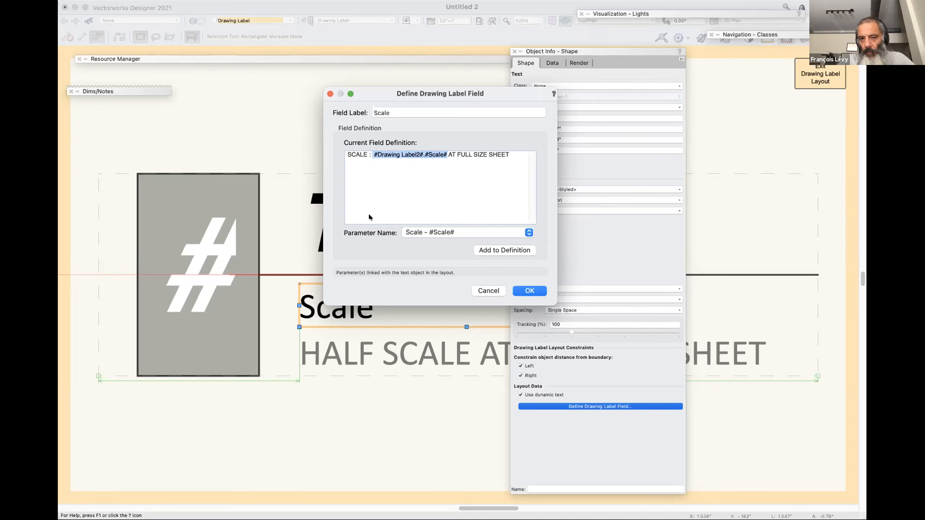
{"action": "left_click", "coordinate": [498, 293]}
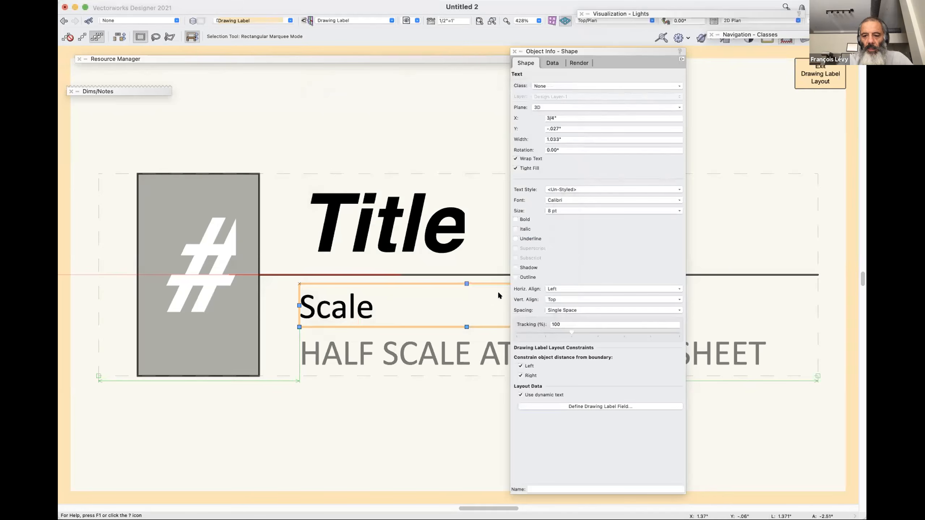
Exit the layout and look at the Untitled 2 symbols and plug-in objects in the Resource Manager.
{"action": "key", "text": "super+bracketright"}
{"action": "left_click", "coordinate": [384, 57]}
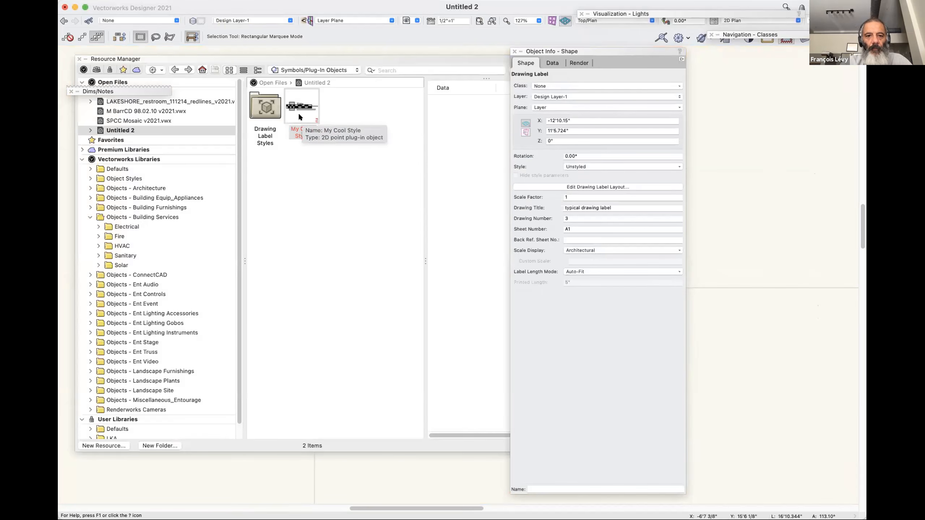
{"action": "left_click", "coordinate": [338, 56]}
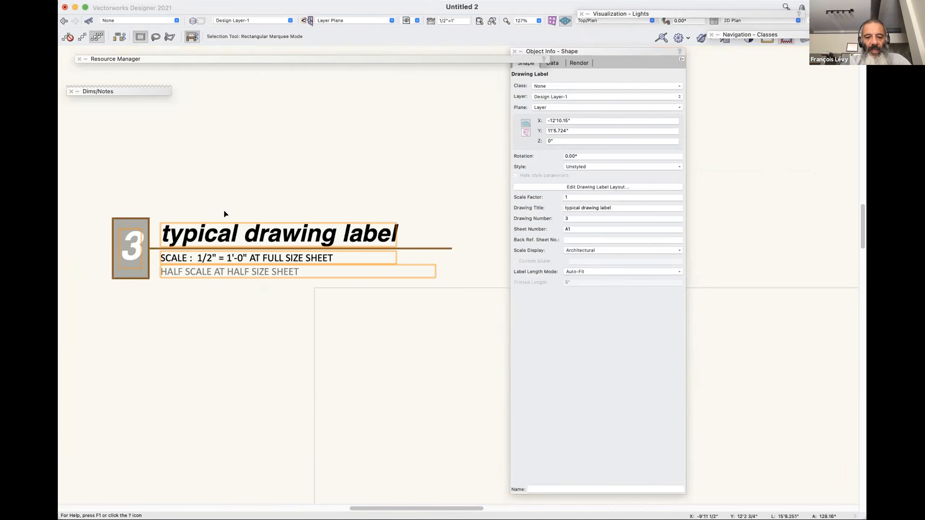
Move the drawing label up and left to about X -17'1.486", Y 13'11.363".
{"action": "key", "text": "super+2"}
{"action": "left_click_drag", "start_coordinate": [377, 286], "coordinate": [275, 225]}
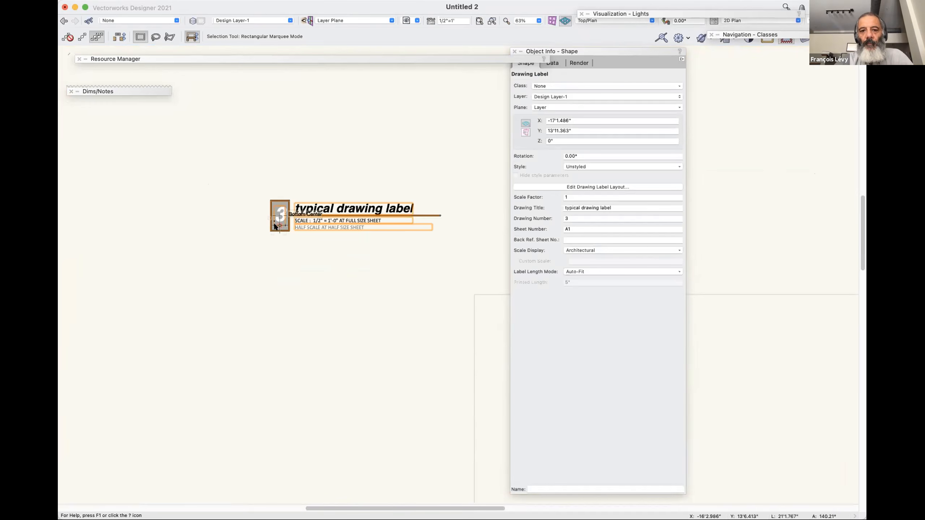
{"action": "scroll", "coordinate": [275, 226], "scroll_direction": "up", "scroll_amount": 5}
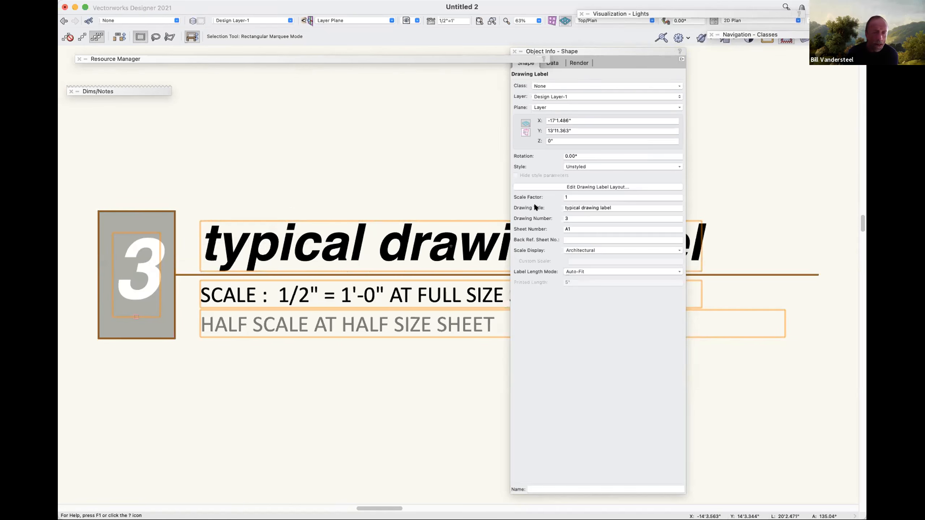
In the label's layout, duplicate the Scale text below the half-scale note, at about Y -.367".
{"action": "left_click", "coordinate": [547, 186]}
{"action": "left_click_drag", "start_coordinate": [360, 305], "coordinate": [360, 414]}
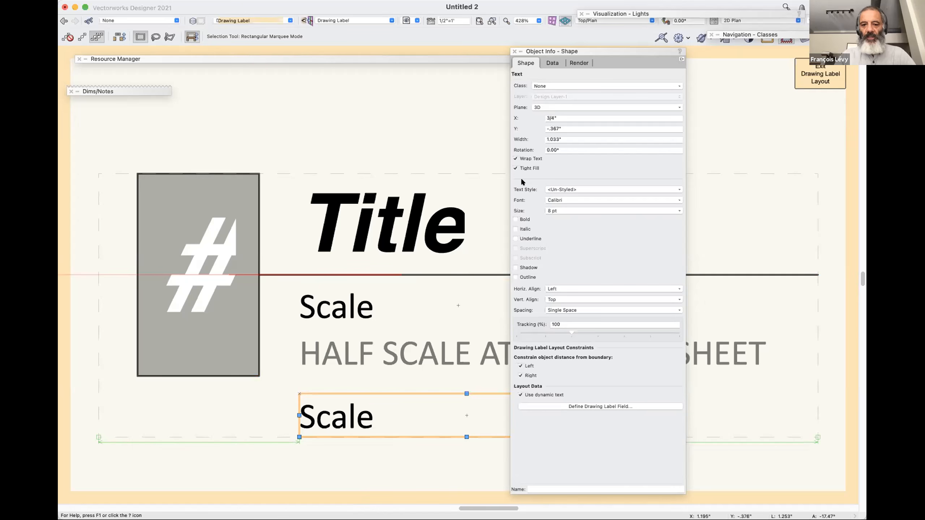
Change the copied text's field definition to "SCALE FACTOR : #Drawing Label2#.#Scale#" and exit the layout.
{"action": "left_click", "coordinate": [547, 406]}
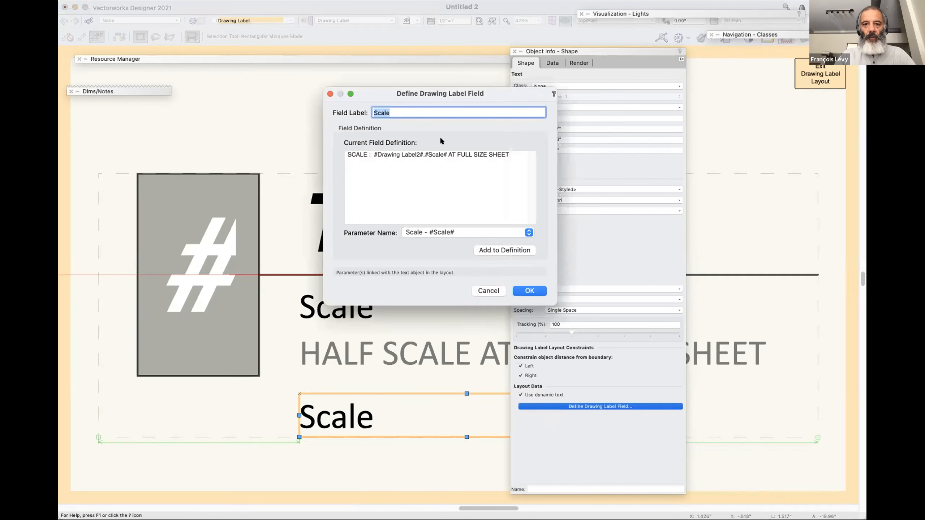
{"action": "left_click", "coordinate": [442, 237]}
{"action": "left_click", "coordinate": [442, 253]}
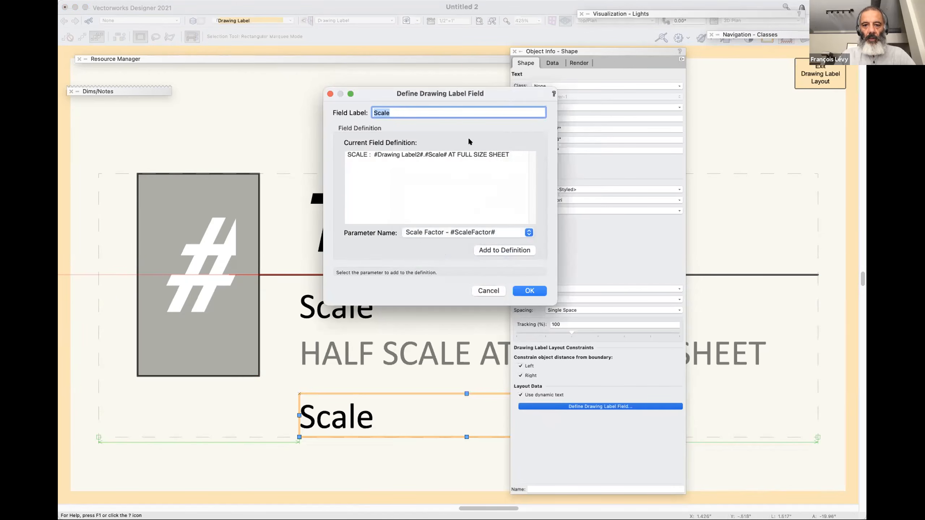
{"action": "left_click_drag", "start_coordinate": [447, 154], "coordinate": [543, 201]}
{"action": "key", "text": "BackSpace"}
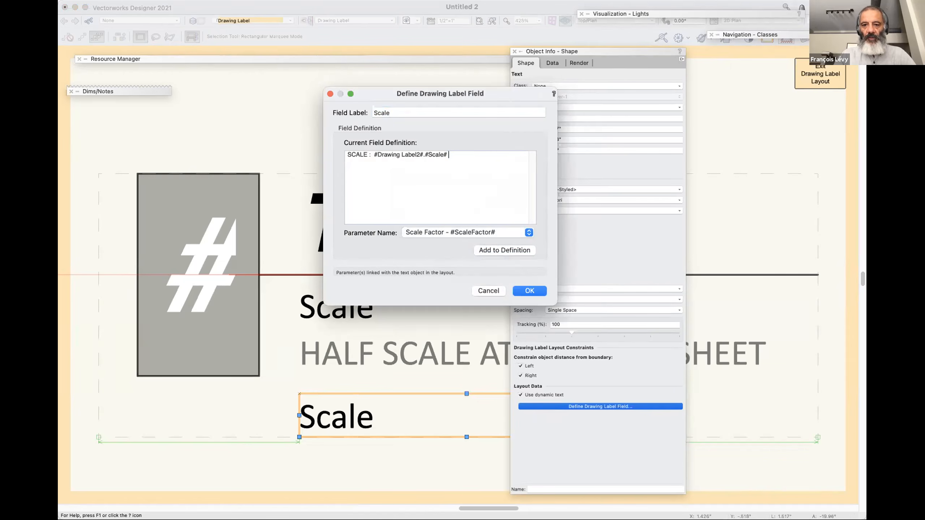
{"action": "left_click", "coordinate": [367, 154]}
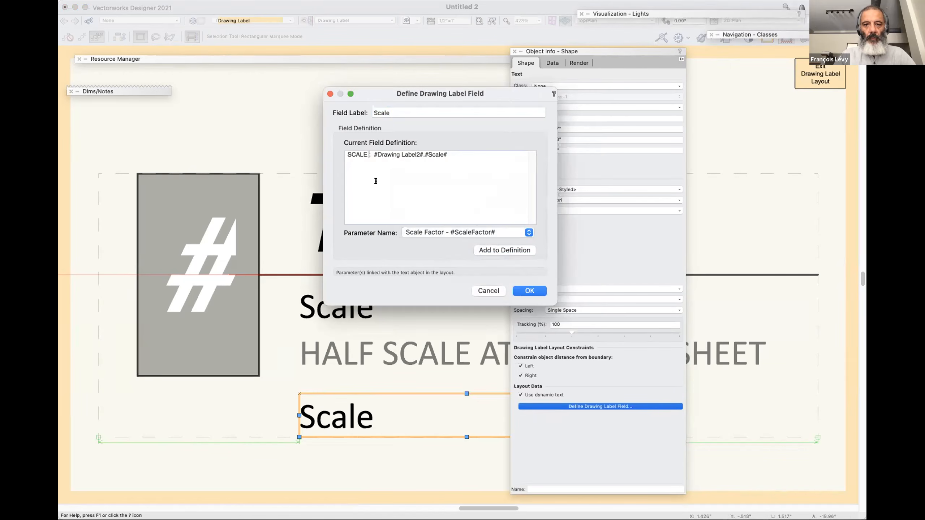
{"action": "type", "text": "FACTO"}
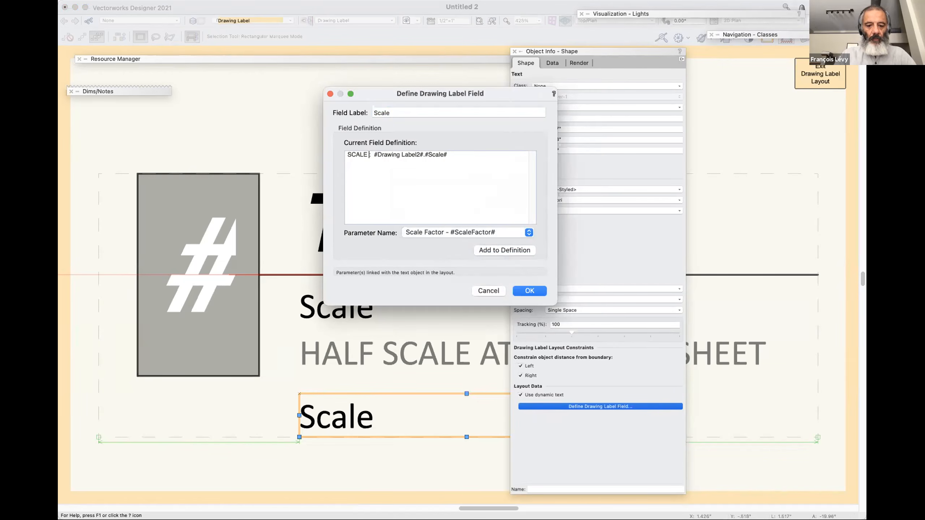
{"action": "type", "text": "R"}
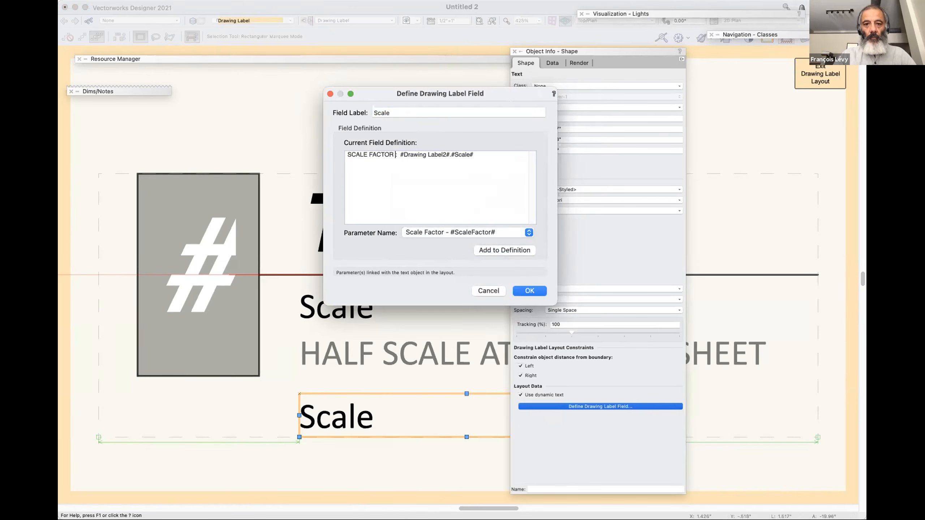
{"action": "left_click", "coordinate": [530, 290]}
{"action": "key", "text": "super+bracketleft"}
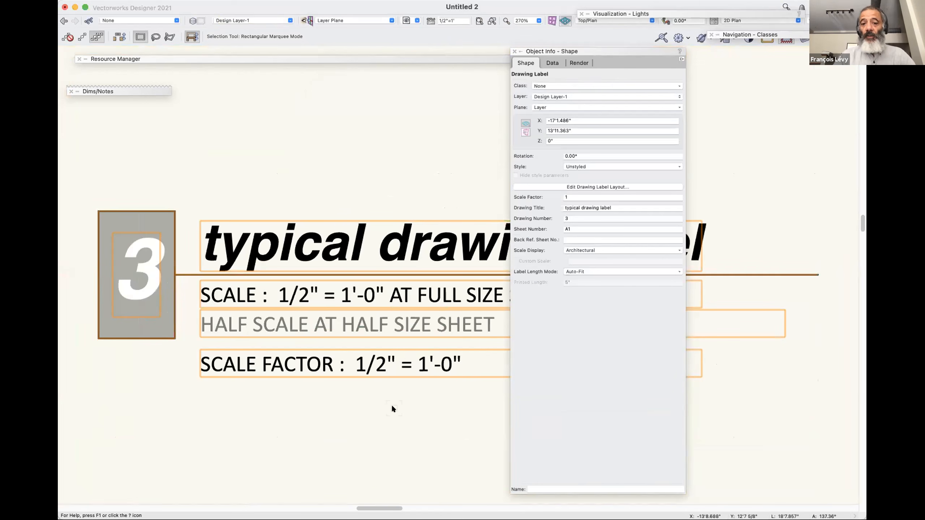
Change the lower Scale text's field definition to "SCALE FACTOR : #Drawing Label2#.#ScaleFactor#" and exit the label layout.
{"action": "left_click", "coordinate": [590, 186]}
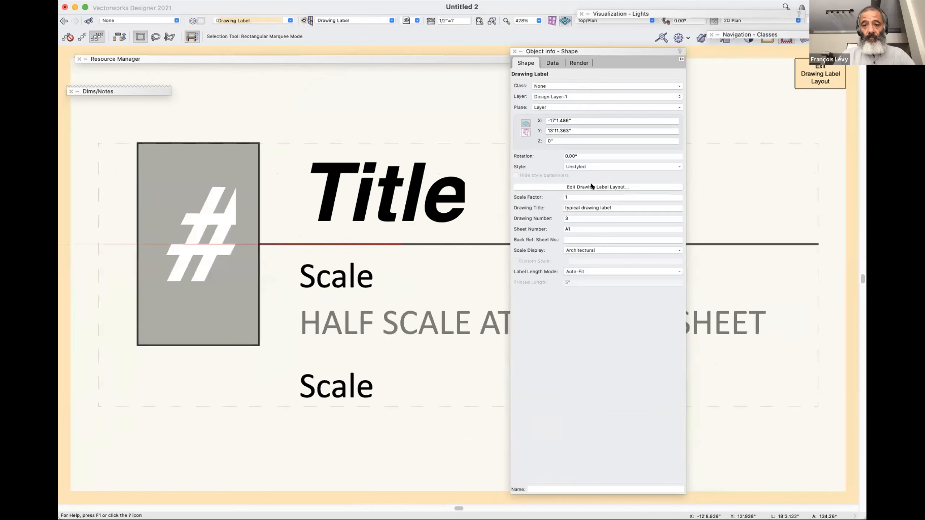
{"action": "left_click", "coordinate": [351, 398]}
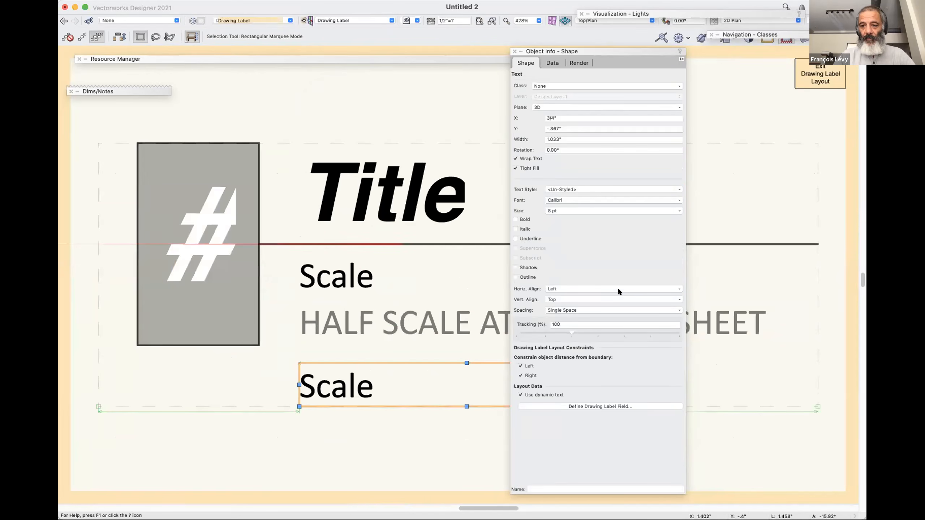
{"action": "left_click", "coordinate": [599, 406]}
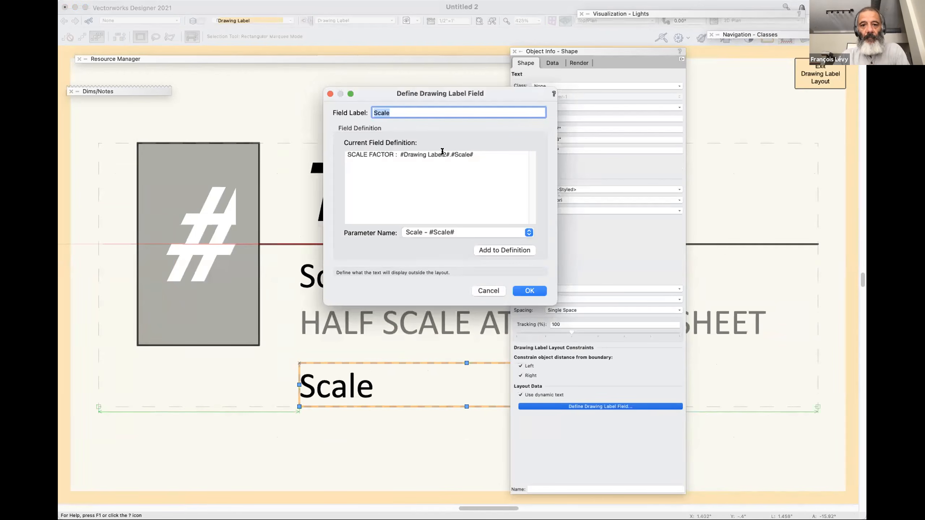
{"action": "left_click", "coordinate": [435, 233]}
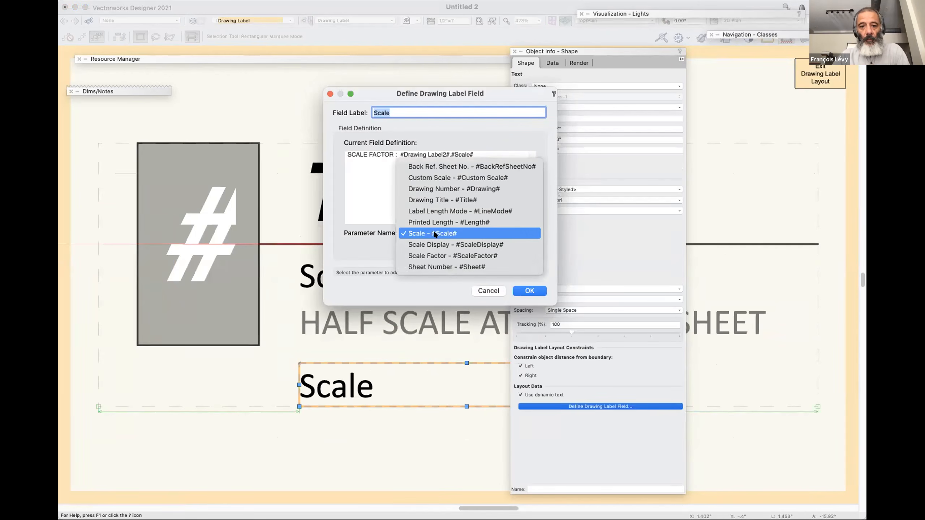
{"action": "left_click", "coordinate": [440, 256]}
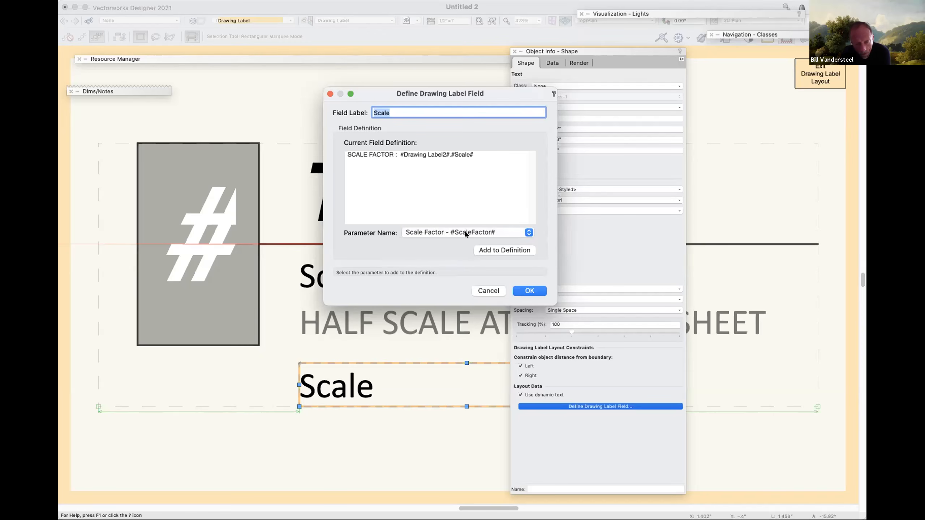
{"action": "left_click", "coordinate": [481, 250]}
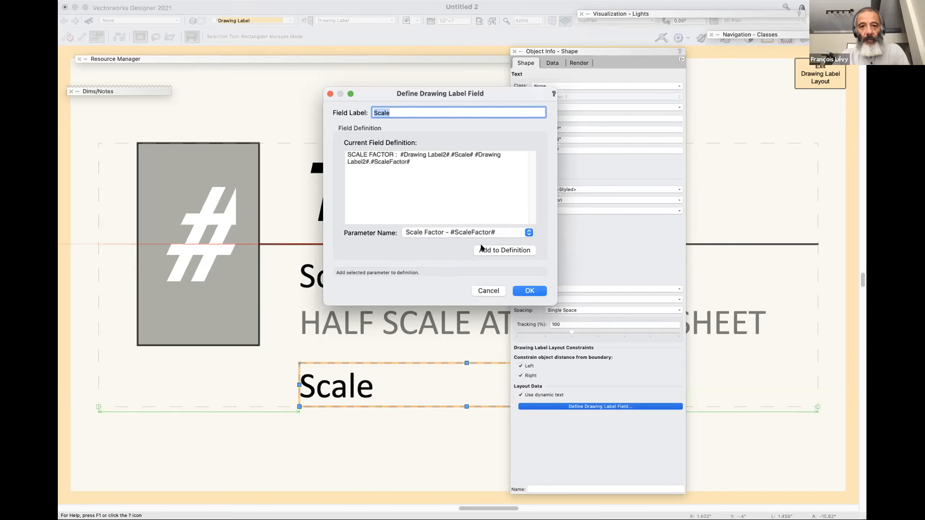
{"action": "left_click_drag", "start_coordinate": [473, 152], "coordinate": [397, 152]}
{"action": "key", "text": "BackSpace"}
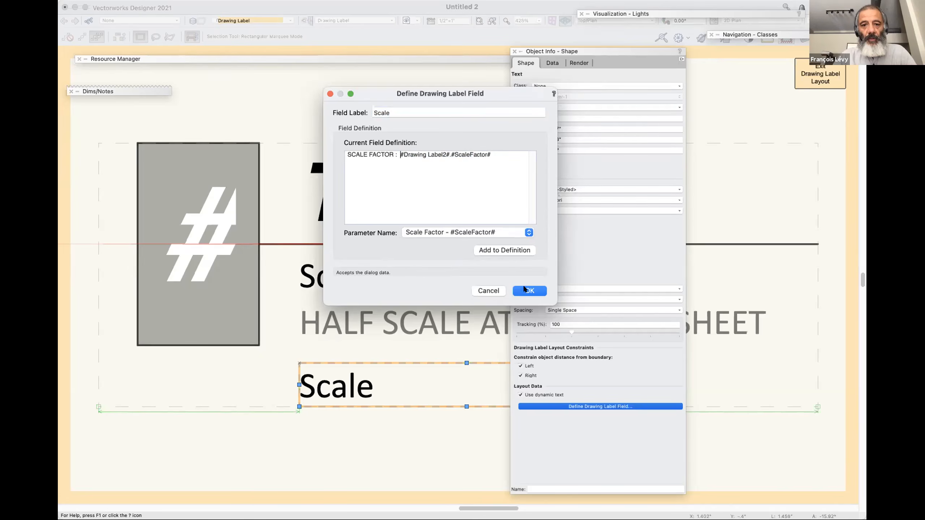
{"action": "left_click", "coordinate": [533, 291]}
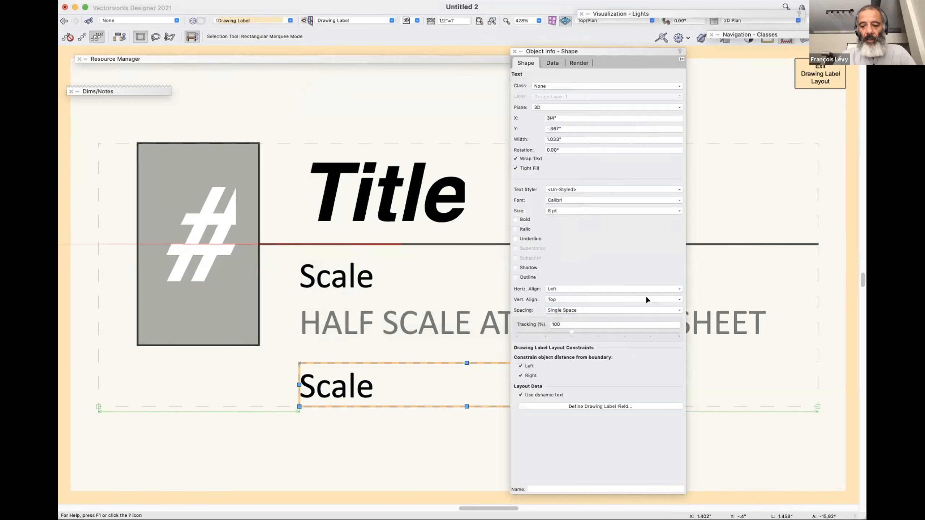
{"action": "left_click", "coordinate": [820, 73]}
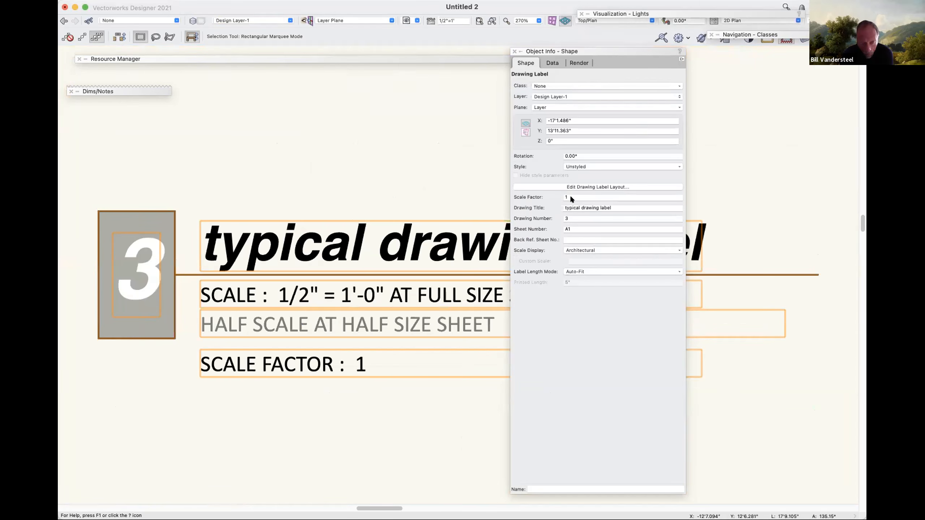
Set the drawing label's scale factor to 0.5.
{"action": "left_click", "coordinate": [539, 195]}
{"action": "type", "text": "0.5"}
{"action": "key", "text": "Return"}
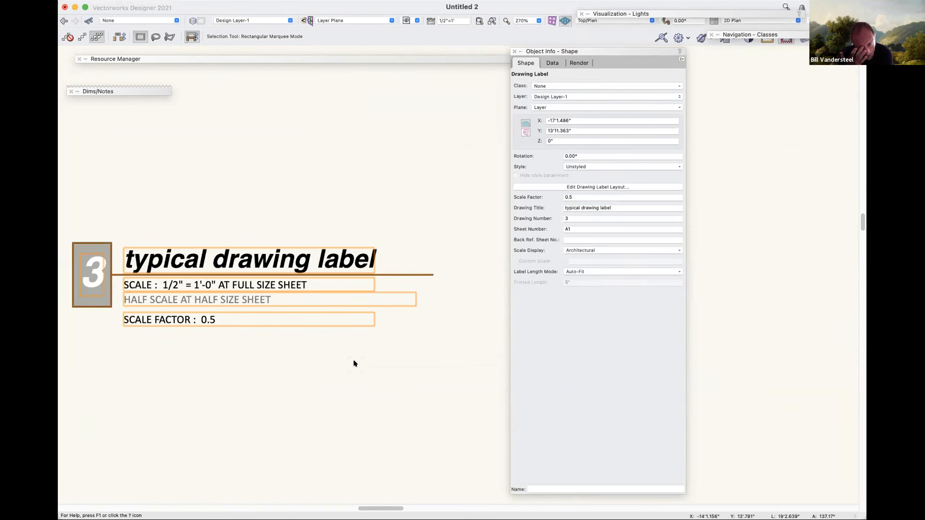
{"action": "key", "text": "v"}
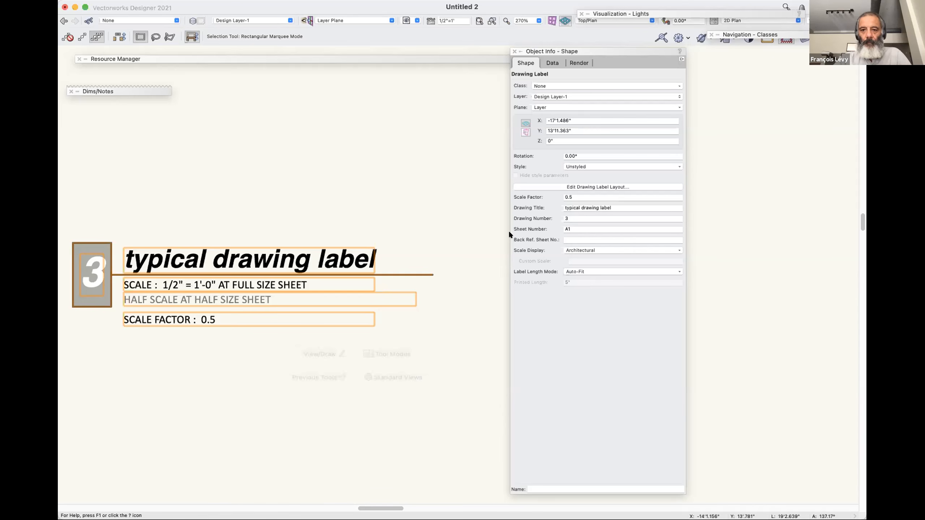
Delete the Scale text below the half-scale note from the label's layout, and exit the layout.
{"action": "left_click", "coordinate": [534, 187]}
{"action": "left_click", "coordinate": [330, 393]}
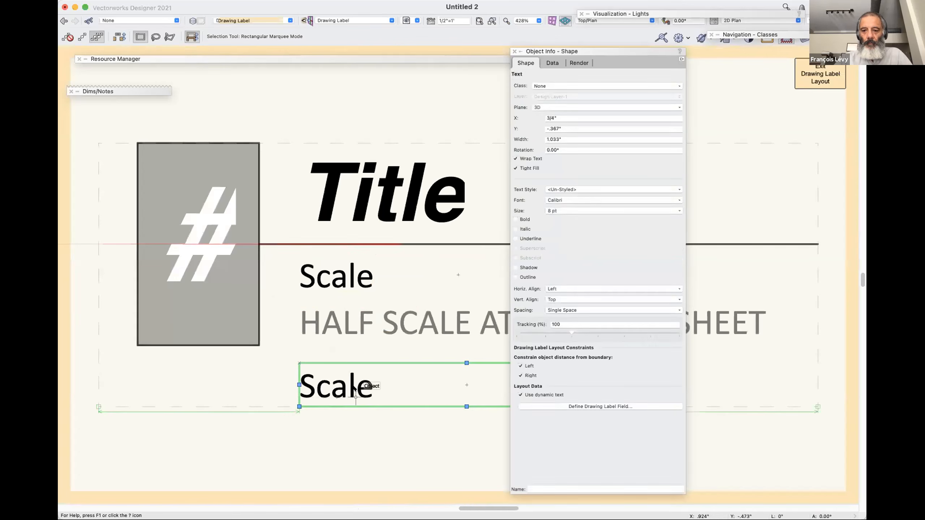
{"action": "key", "text": "Delete"}
{"action": "key", "text": "super+bracketright"}
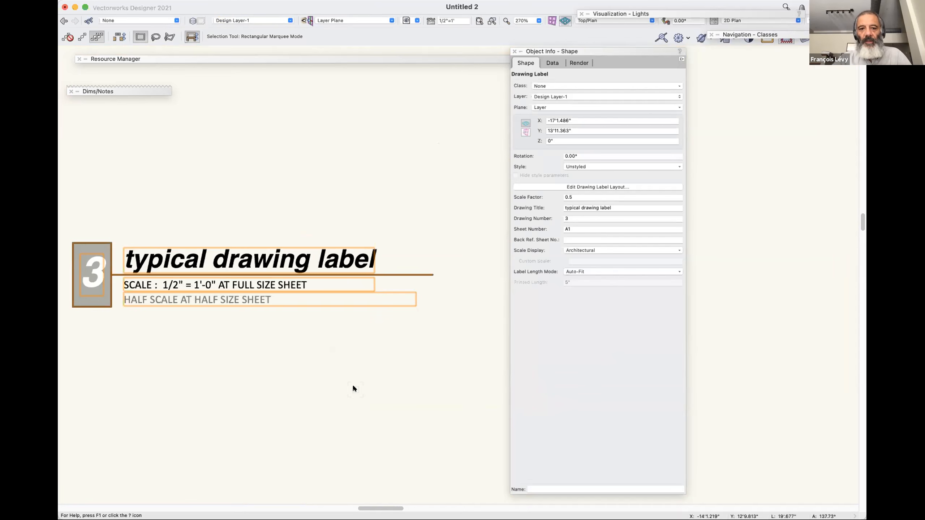
Set the drawing label's scale factor to 1.
{"action": "double_click", "coordinate": [574, 199]}
{"action": "type", "text": "1"}
{"action": "key", "text": "Return"}
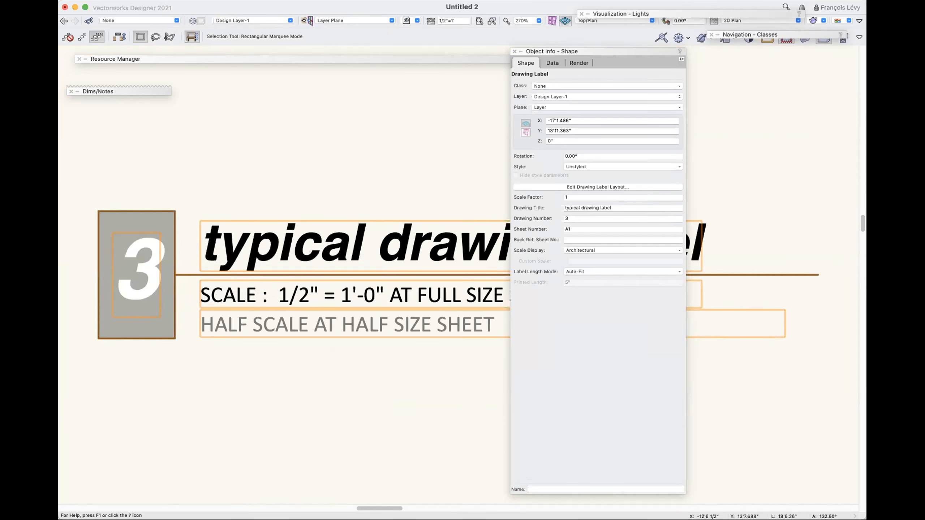
In the label's layout, examine the parameters available for the Scale text's field definition, leave it as is, and exit the layout.
{"action": "left_click", "coordinate": [536, 185]}
{"action": "left_click", "coordinate": [385, 349]}
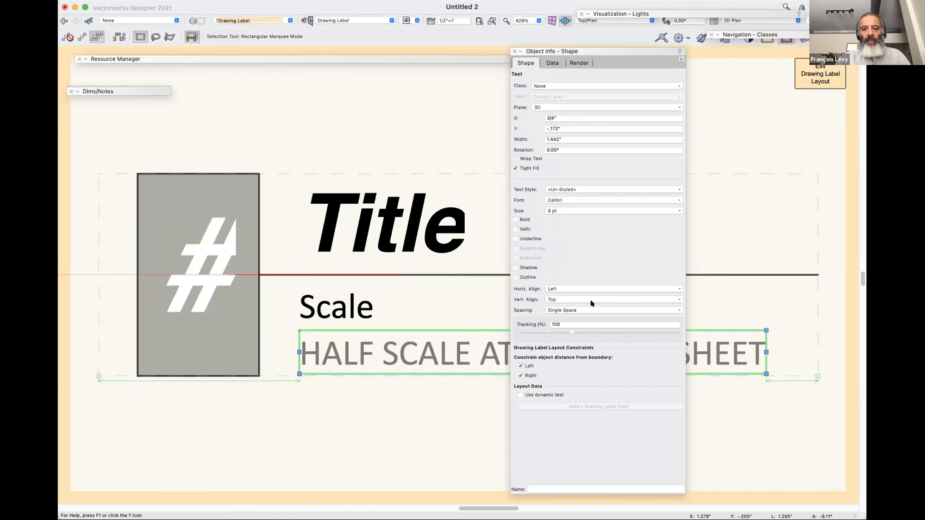
{"action": "left_click", "coordinate": [375, 304]}
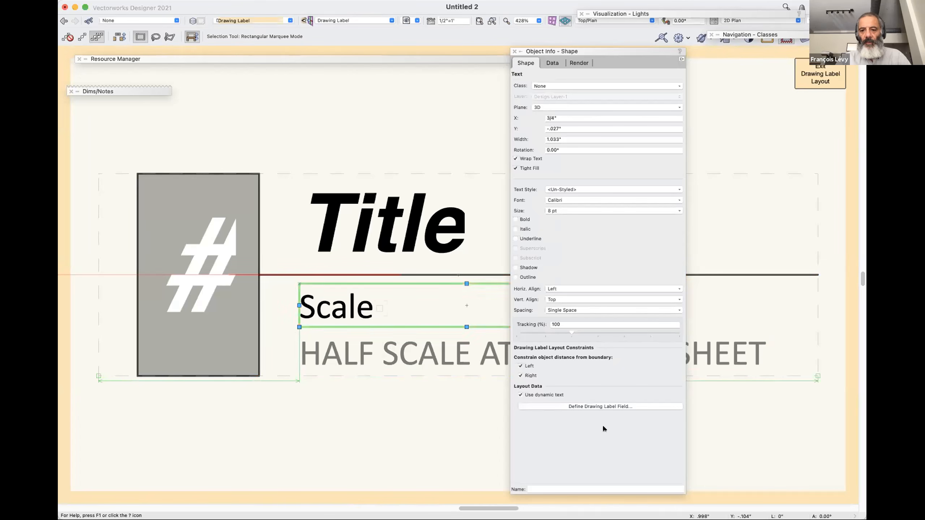
{"action": "left_click", "coordinate": [572, 406]}
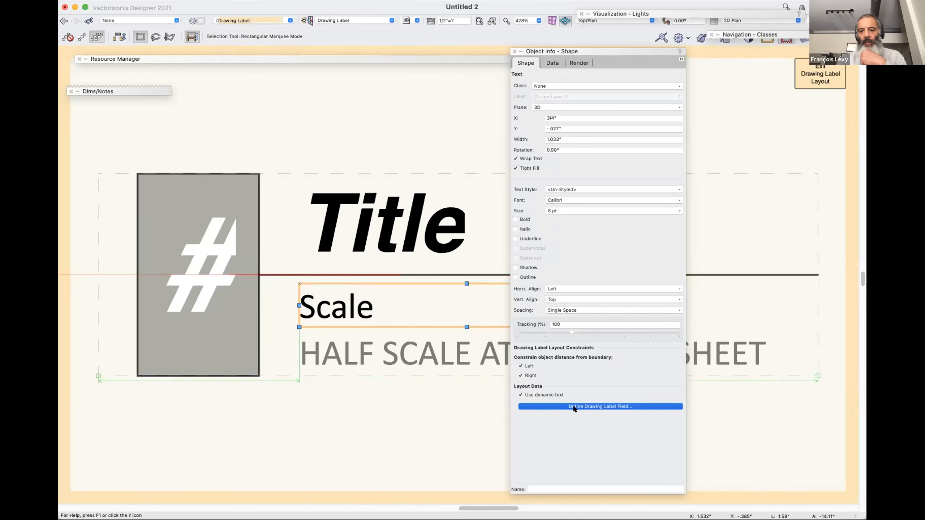
{"action": "left_click", "coordinate": [510, 232]}
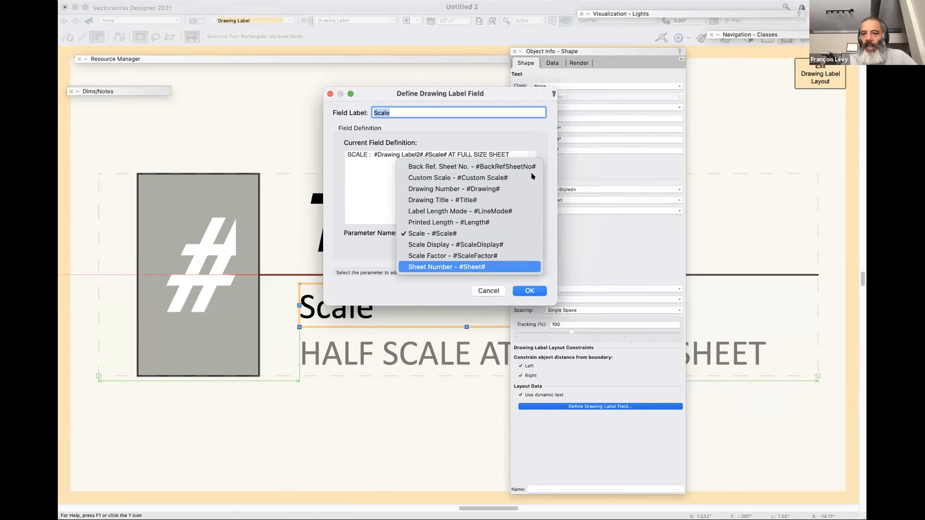
{"action": "left_click", "coordinate": [363, 184]}
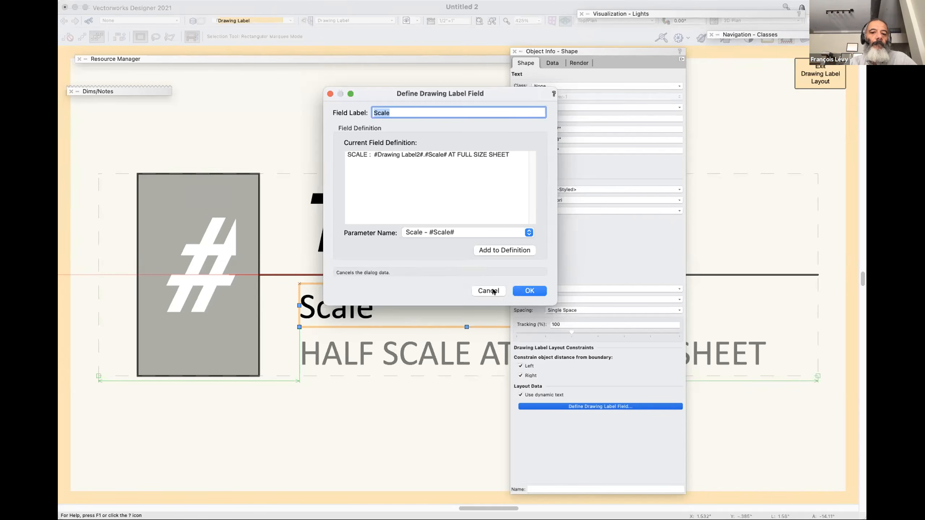
{"action": "left_click", "coordinate": [530, 291]}
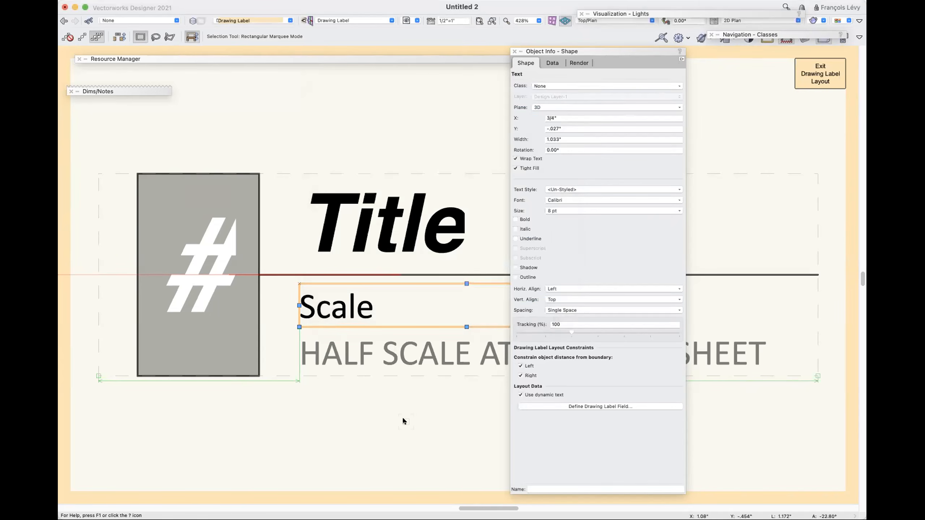
{"action": "key", "text": "super+bracketleft"}
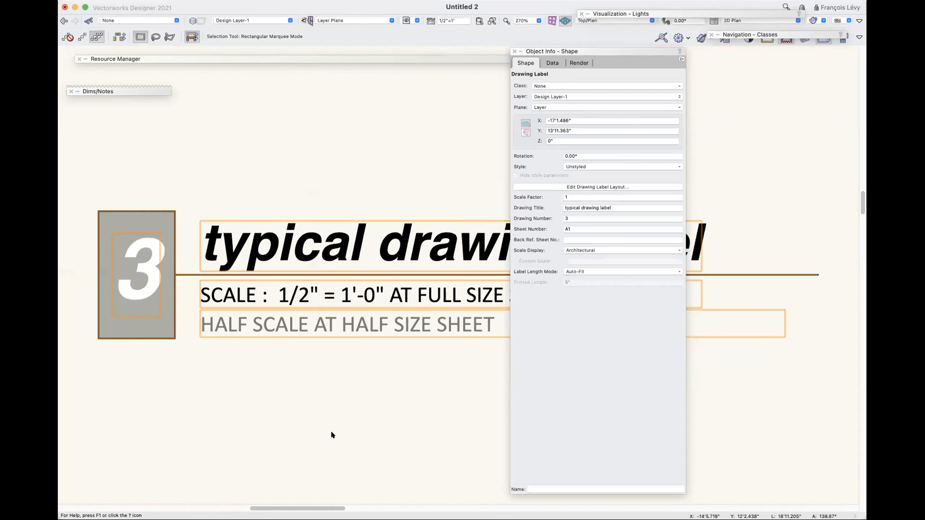
Move the drawing label left and down to about X -18'11.35", Y 13'6.82".
{"action": "left_click", "coordinate": [331, 432]}
{"action": "key", "text": "super+minus"}
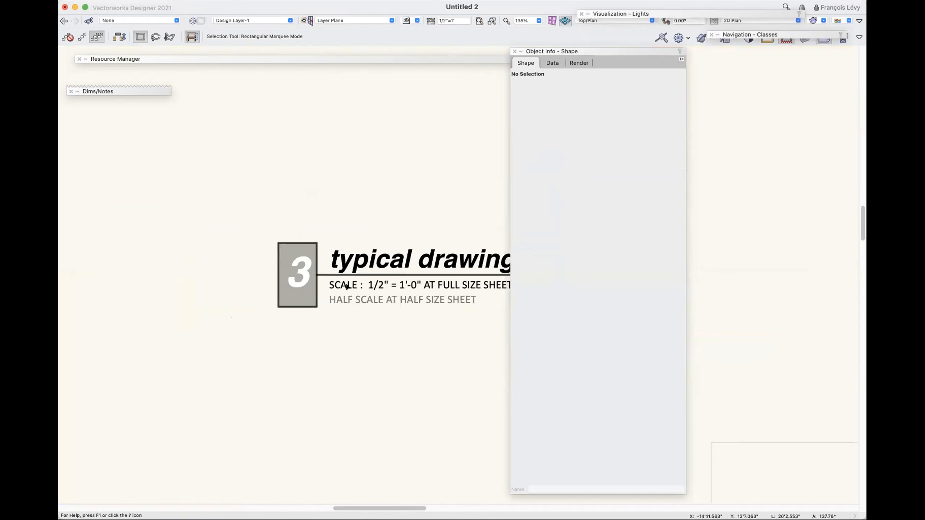
{"action": "scroll", "coordinate": [254, 308], "scroll_direction": "right", "scroll_amount": 5}
{"action": "left_click", "coordinate": [255, 309]}
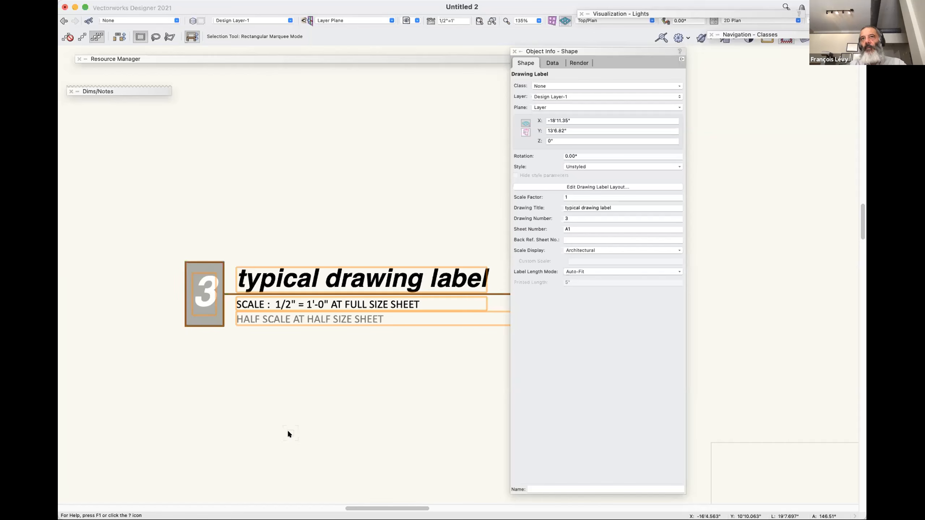
{"action": "key", "text": "e"}
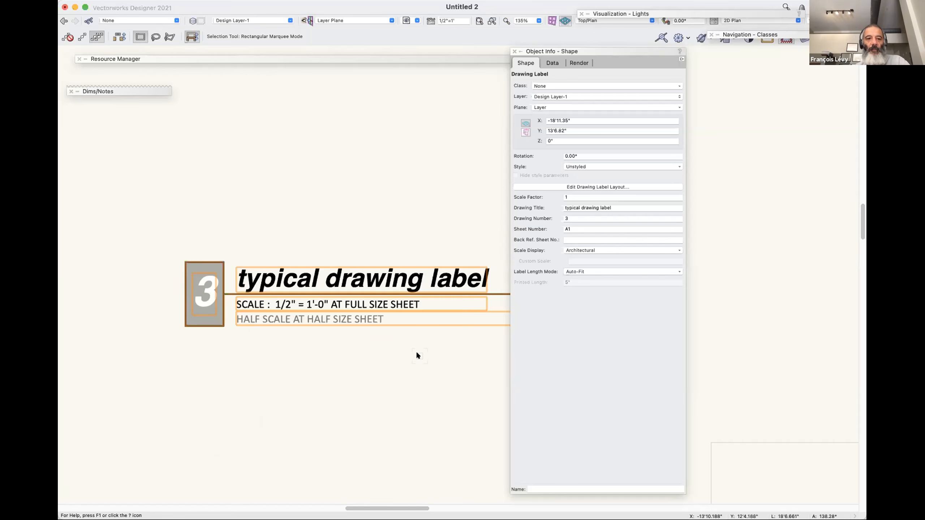
{"action": "key", "text": "e"}
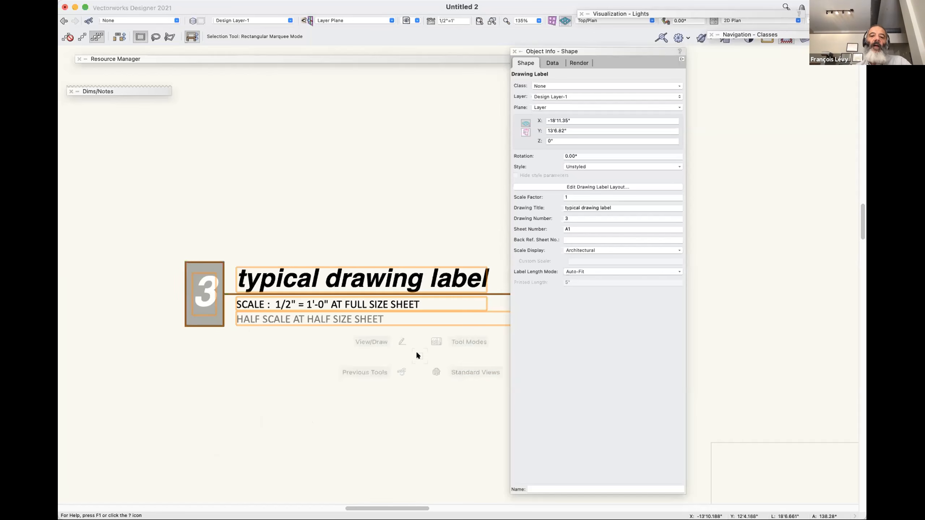
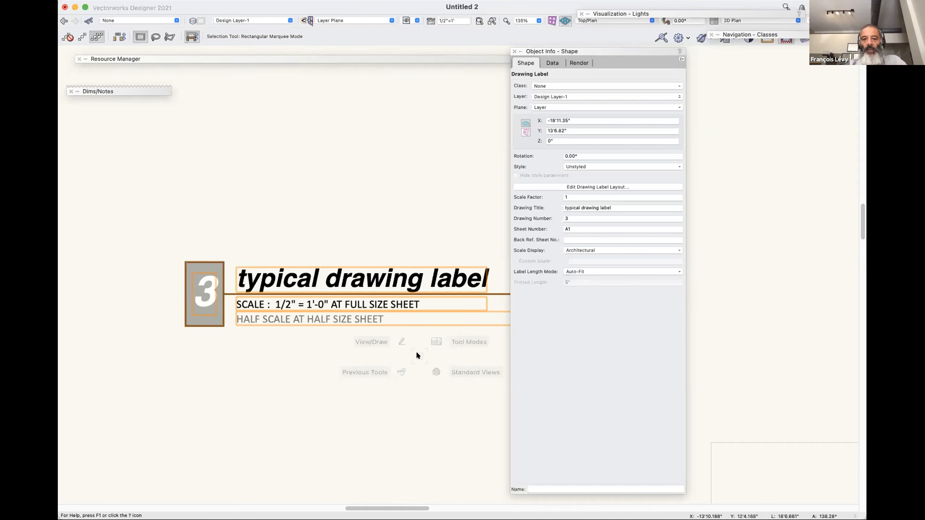
In the drawing label's layout, change the half-scale note to HALF SCALE AT 11x17, and exit the layout.
{"action": "left_click", "coordinate": [596, 187]}
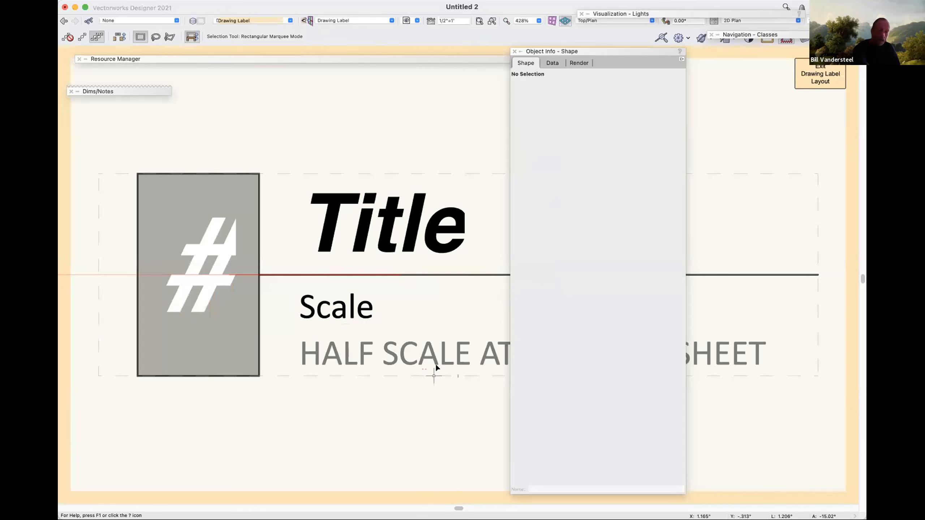
{"action": "double_click", "coordinate": [437, 366]}
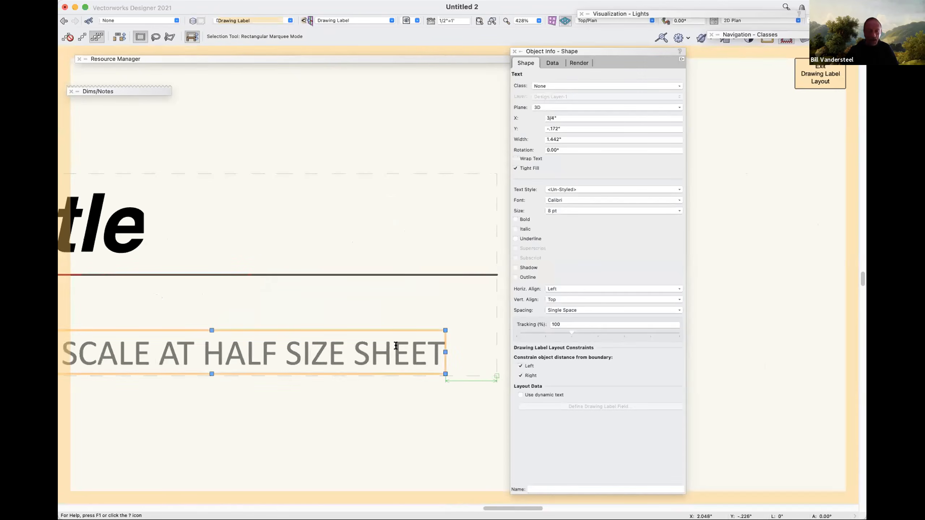
{"action": "left_click_drag", "start_coordinate": [215, 356], "coordinate": [446, 354]}
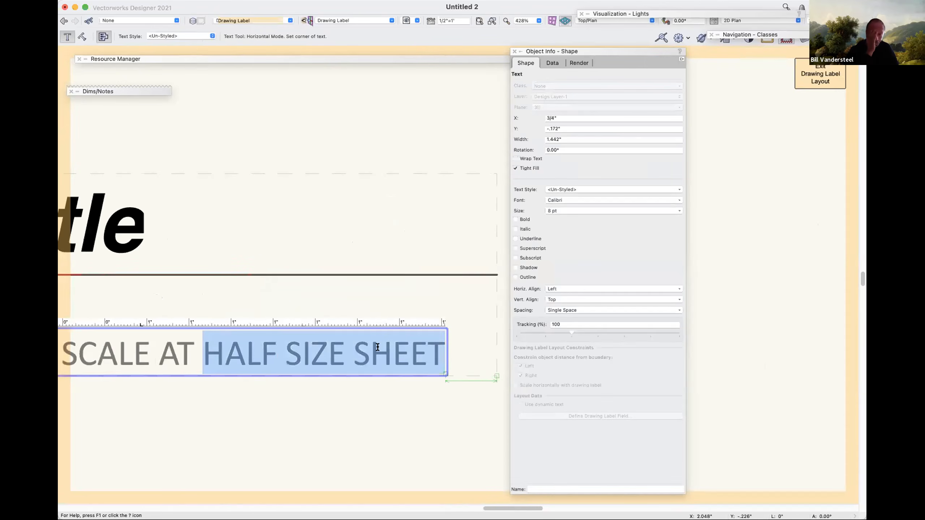
{"action": "type", "text": "11x17"}
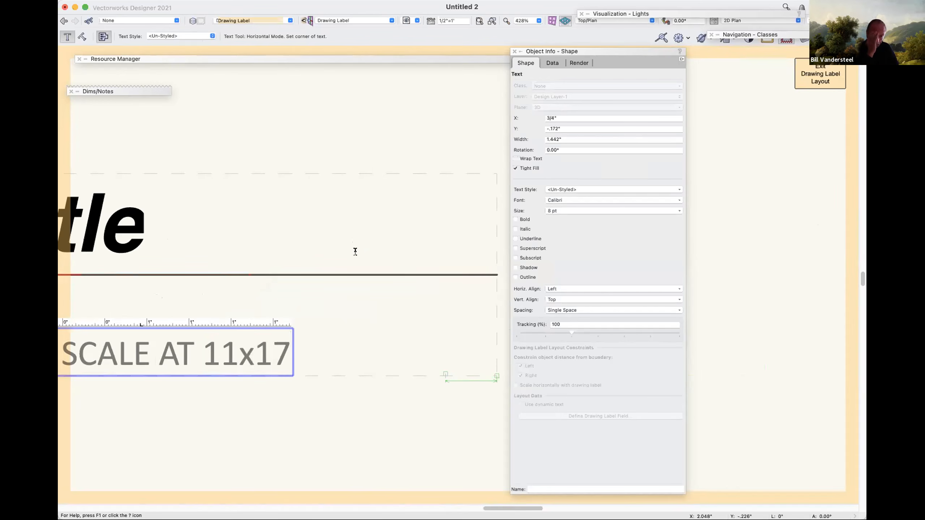
{"action": "left_click", "coordinate": [269, 456]}
{"action": "key", "text": "super+a"}
{"action": "key", "text": "super+bracketright"}
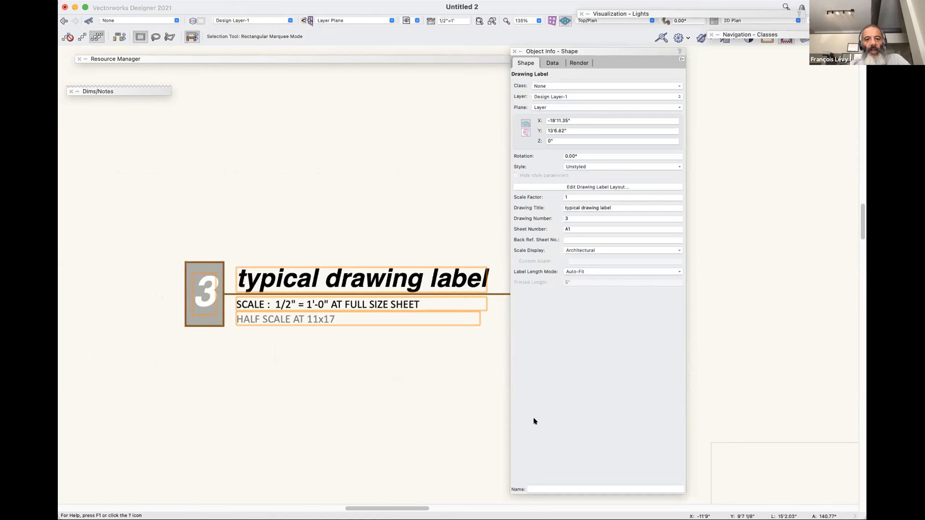
{"action": "left_click", "coordinate": [443, 405]}
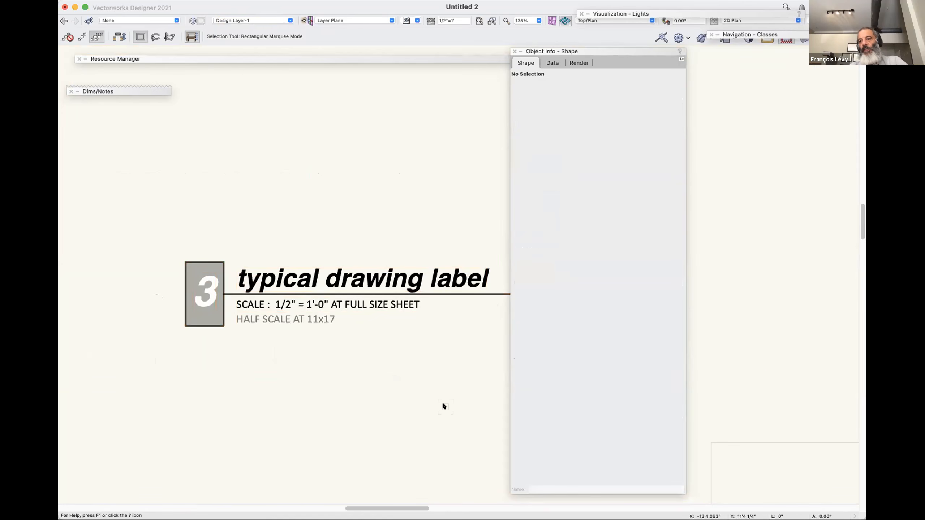
{"action": "key", "text": "u"}
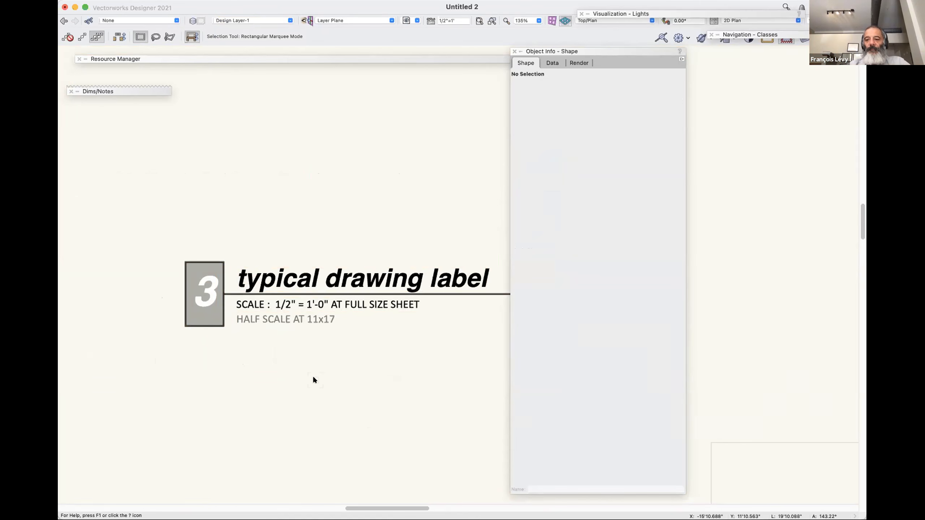
{"action": "key", "text": "u"}
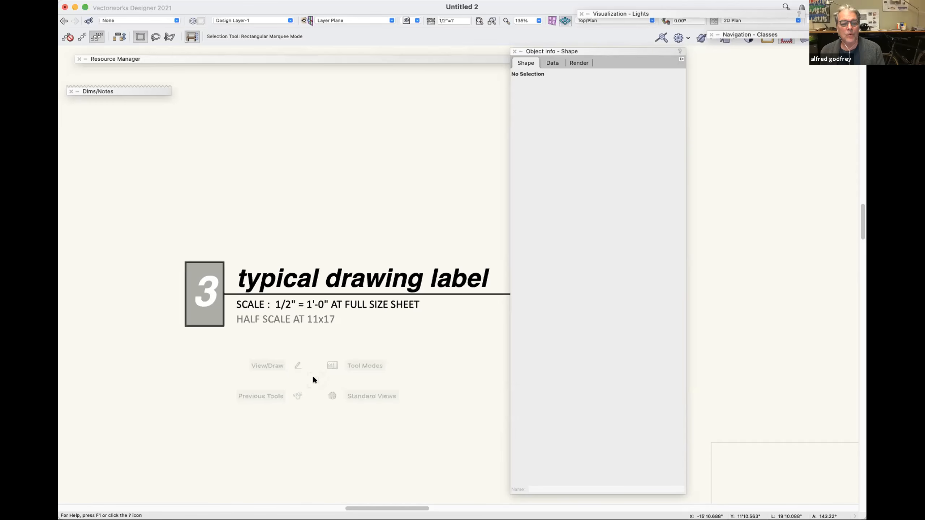
In the drawing label's layout, examine the half-scale note's text and layout data settings, and decline the backup save.
{"action": "left_click", "coordinate": [334, 308]}
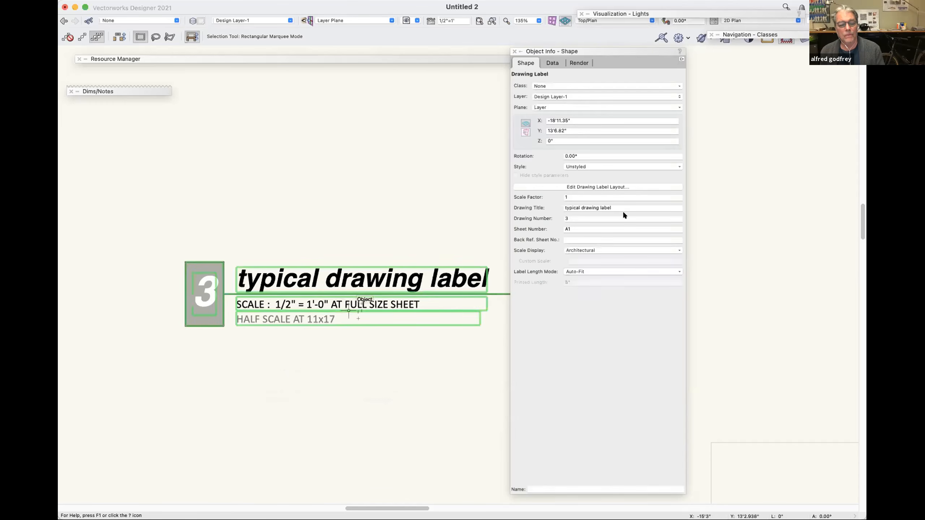
{"action": "left_click", "coordinate": [615, 187]}
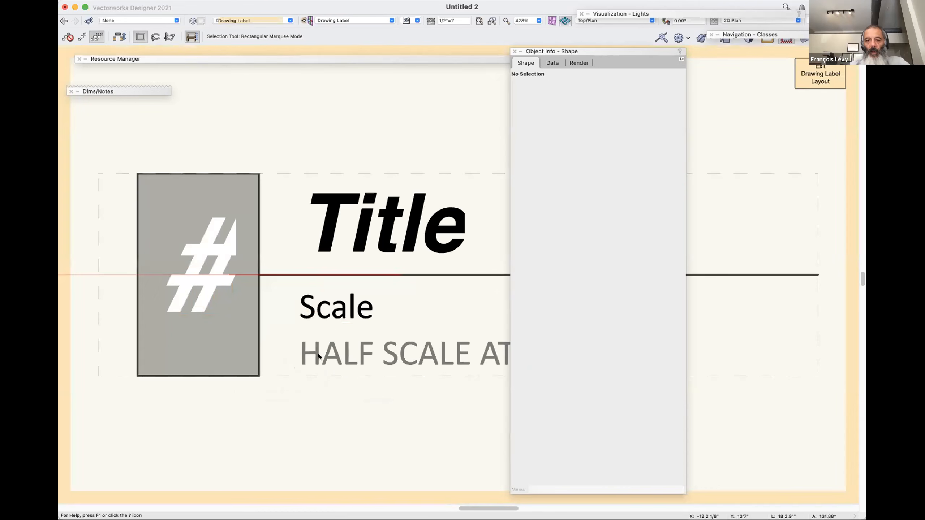
{"action": "left_click", "coordinate": [338, 351]}
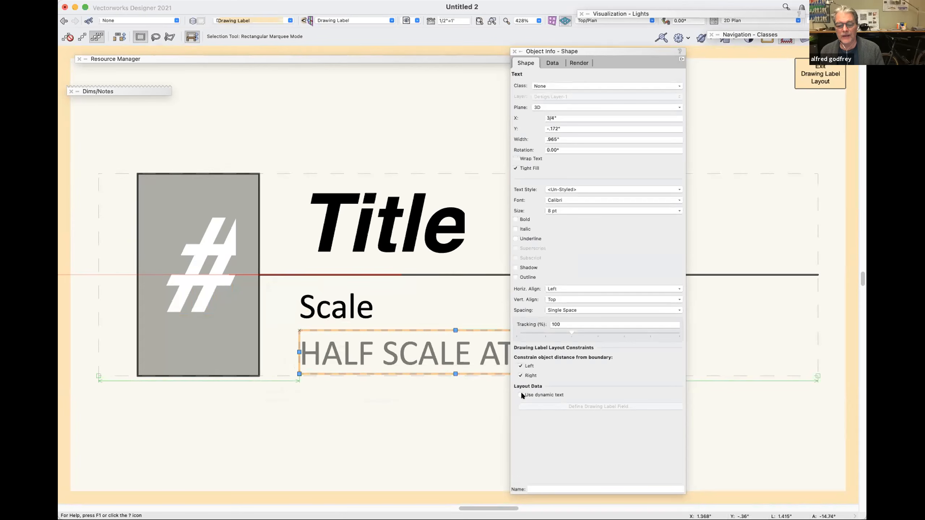
{"action": "scroll", "coordinate": [428, 437], "scroll_direction": "down", "scroll_amount": 2}
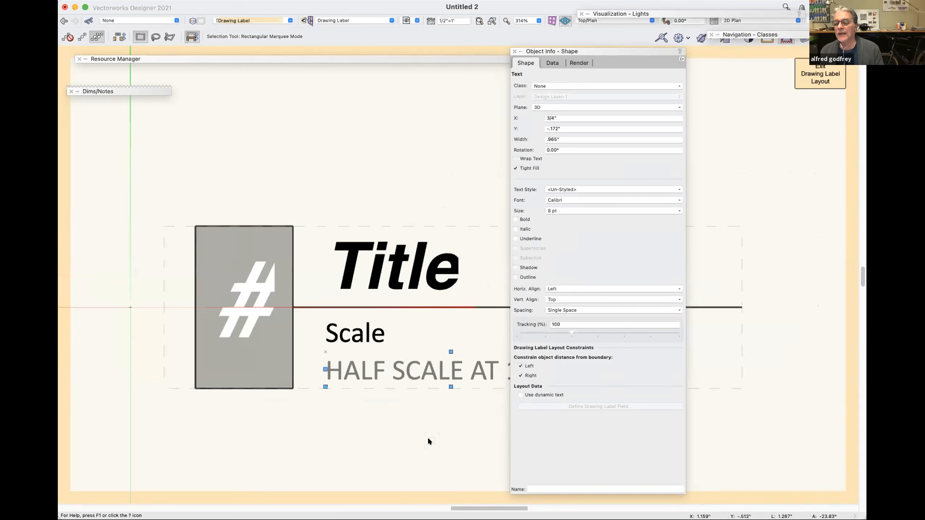
{"action": "scroll", "coordinate": [428, 437], "scroll_direction": "down", "scroll_amount": 1}
{"action": "scroll", "coordinate": [428, 437], "scroll_direction": "down", "scroll_amount": 1}
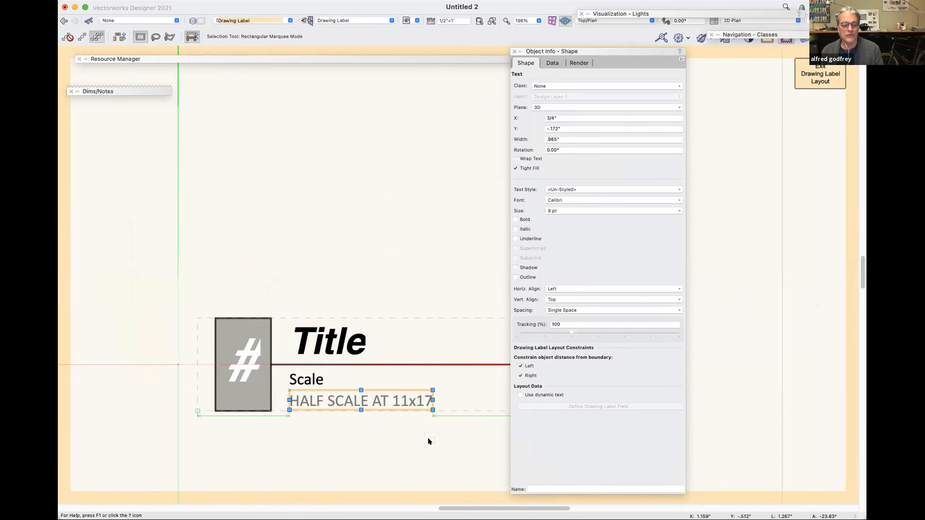
{"action": "key", "text": "u"}
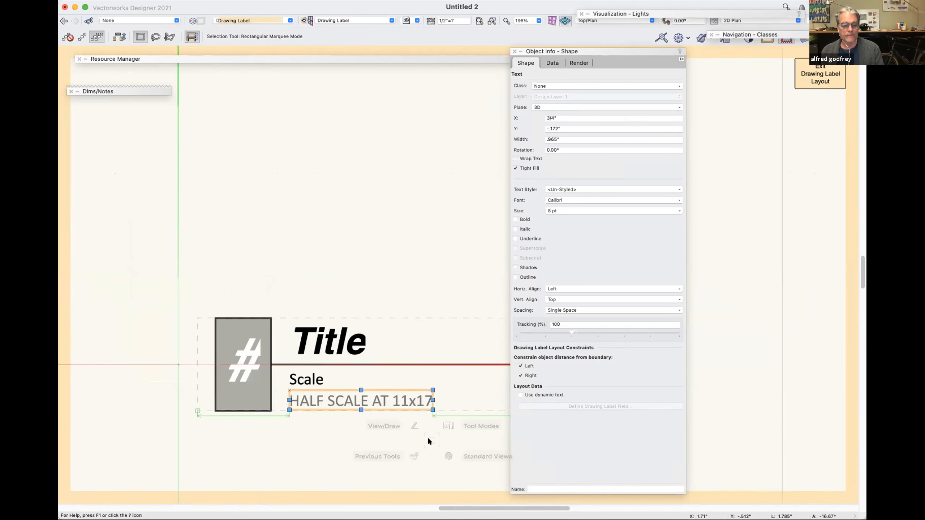
{"action": "left_click", "coordinate": [434, 254]}
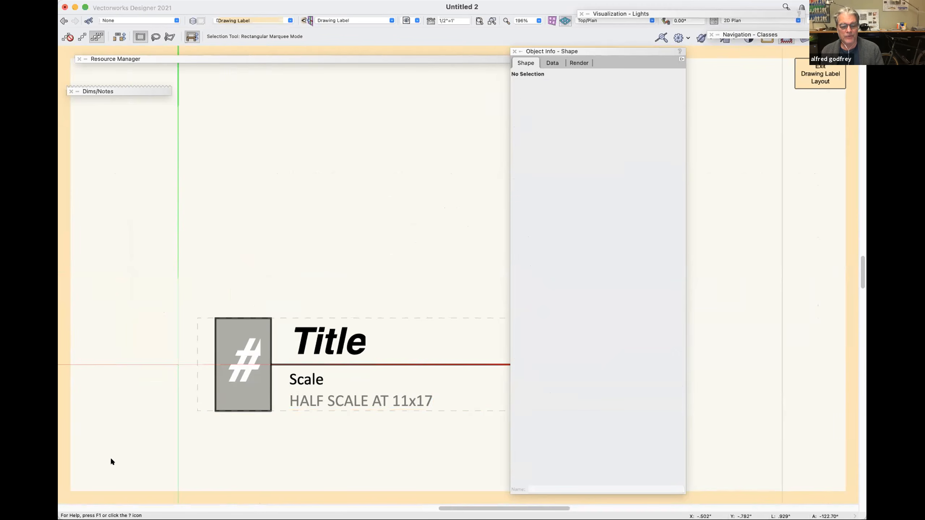
{"action": "left_click", "coordinate": [136, 456]}
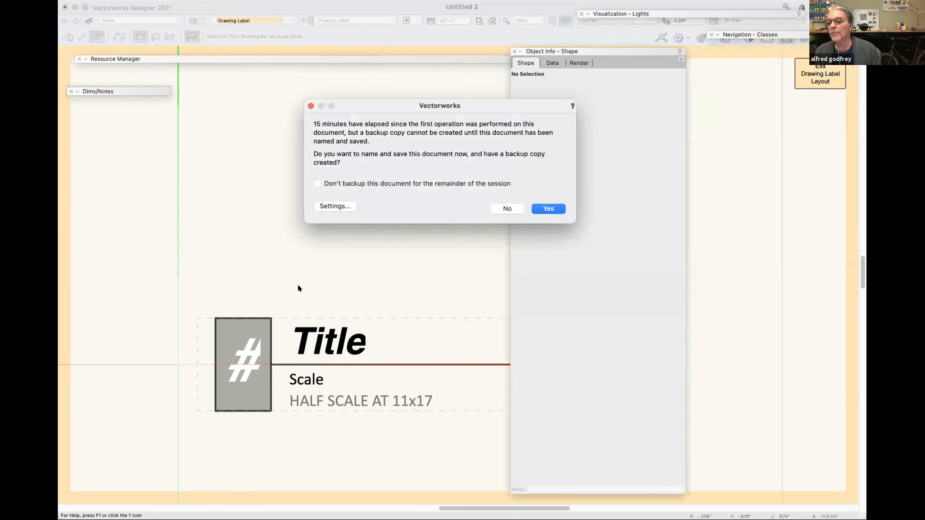
{"action": "left_click", "coordinate": [506, 210]}
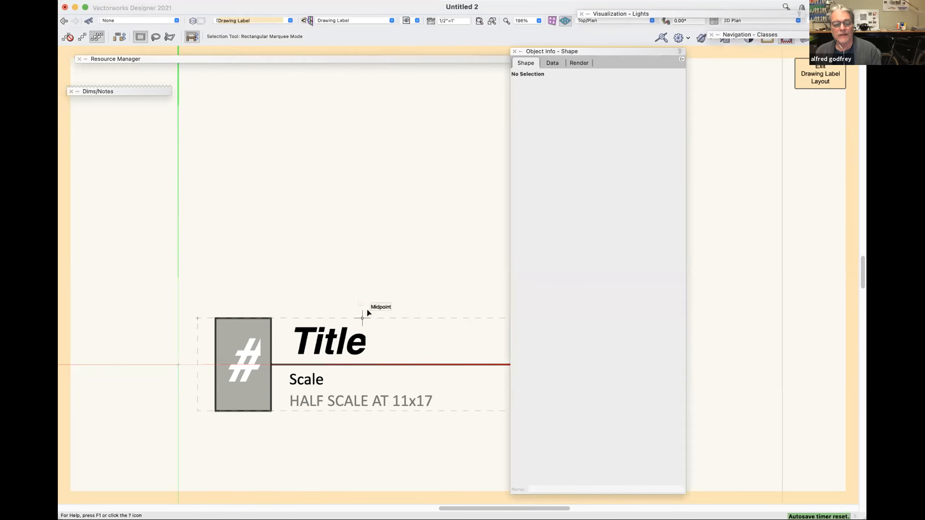
Place a copy of the HALF SCALE AT 11x17 note directly above the Title text, at about Y .461".
{"action": "left_click", "coordinate": [363, 341]}
{"action": "left_click", "coordinate": [352, 401]}
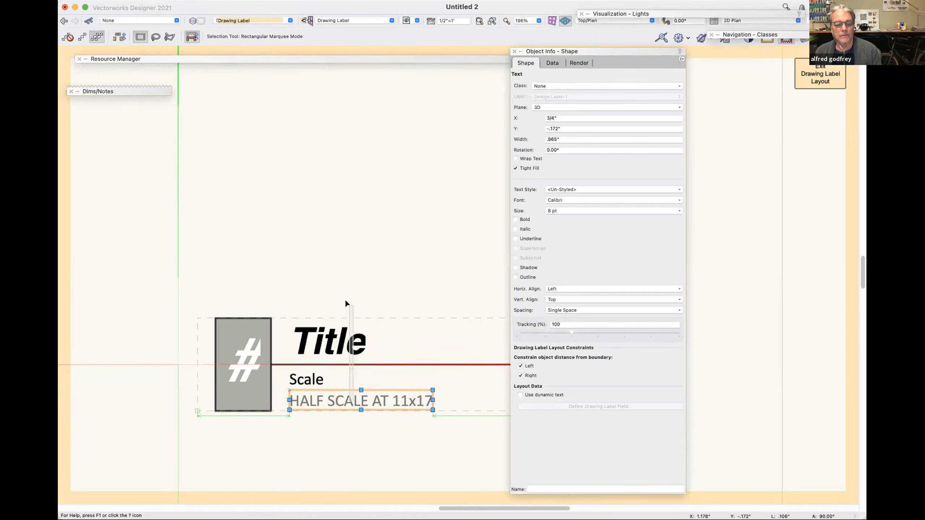
{"action": "left_click_drag", "start_coordinate": [344, 296], "coordinate": [353, 379]}
{"action": "left_click", "coordinate": [361, 405]}
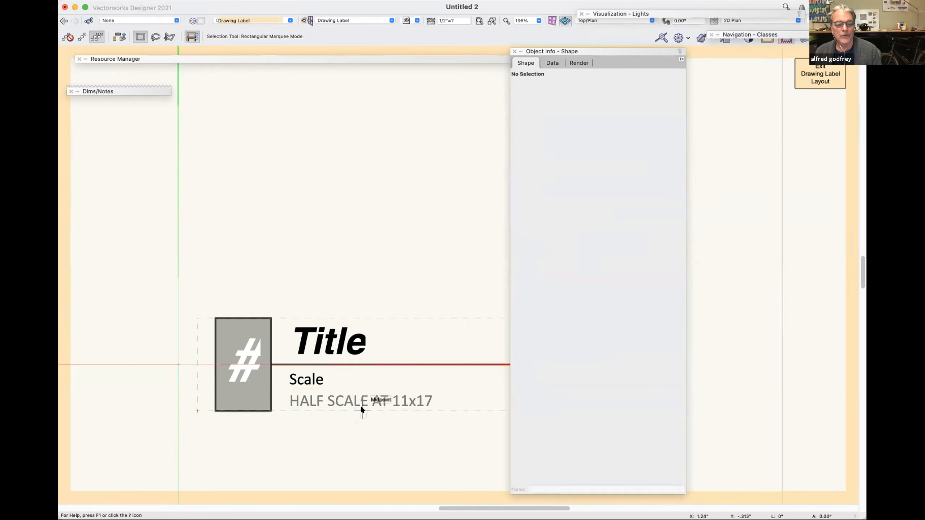
{"action": "left_click_drag", "start_coordinate": [361, 405], "coordinate": [348, 302]}
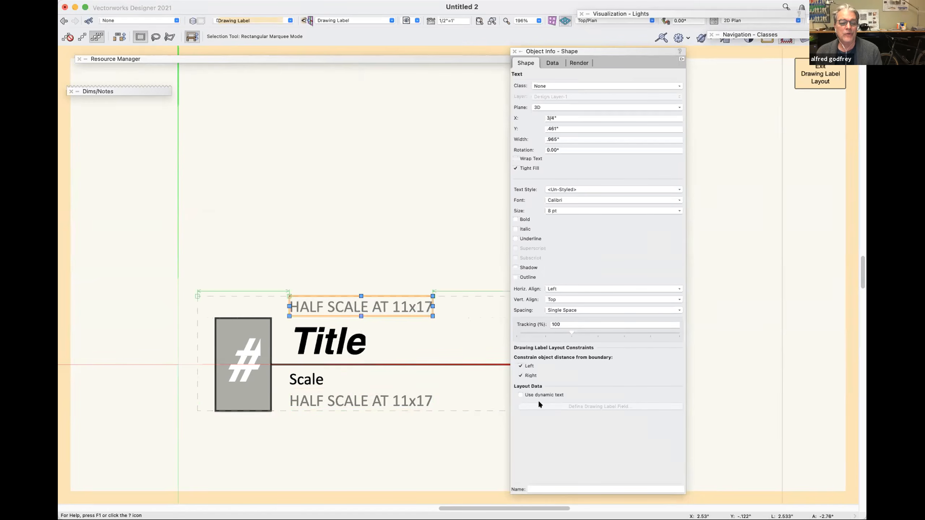
Enable dynamic text for the copied note and examine the parameters available for its field definition, leaving the definition as is.
{"action": "left_click", "coordinate": [520, 394]}
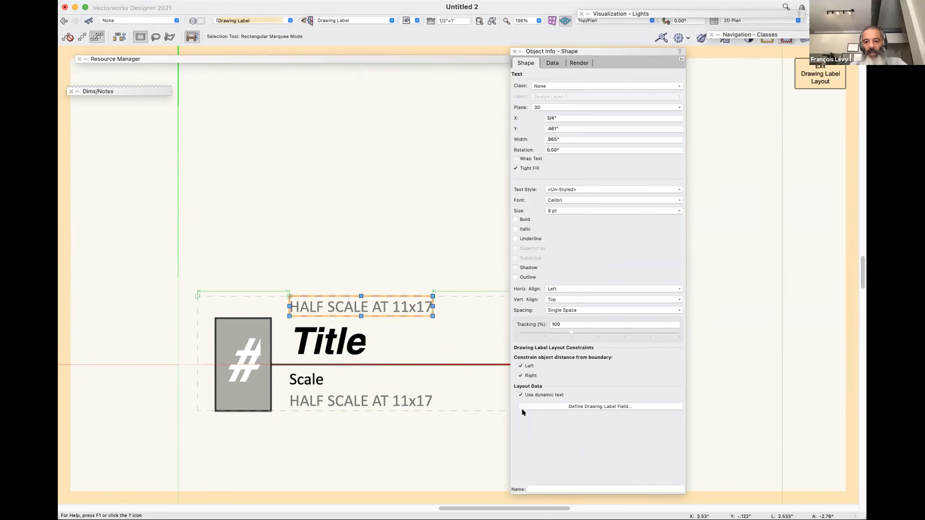
{"action": "left_click", "coordinate": [550, 407]}
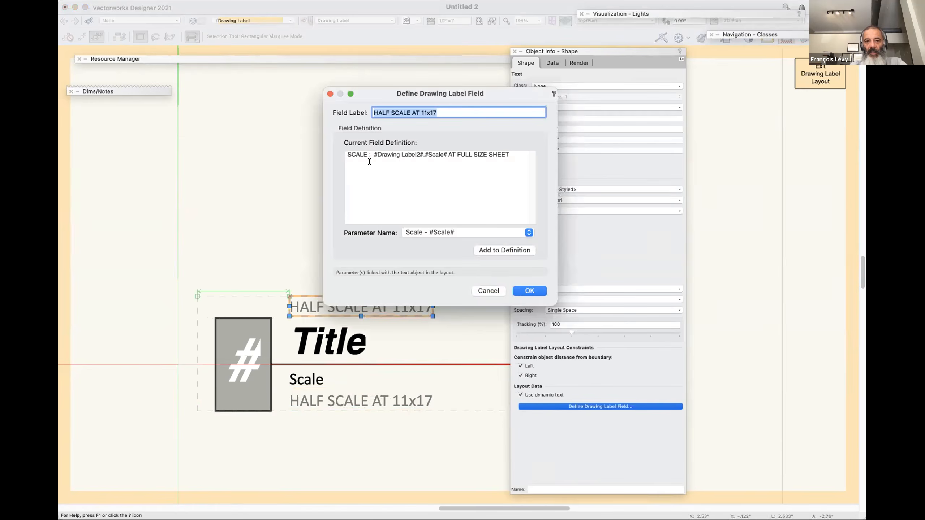
{"action": "left_click", "coordinate": [426, 231]}
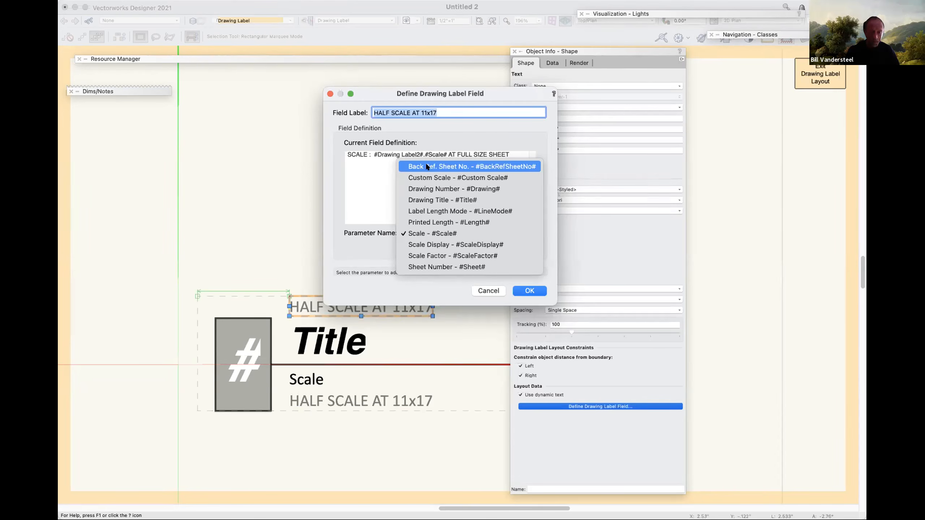
{"action": "left_click", "coordinate": [484, 288]}
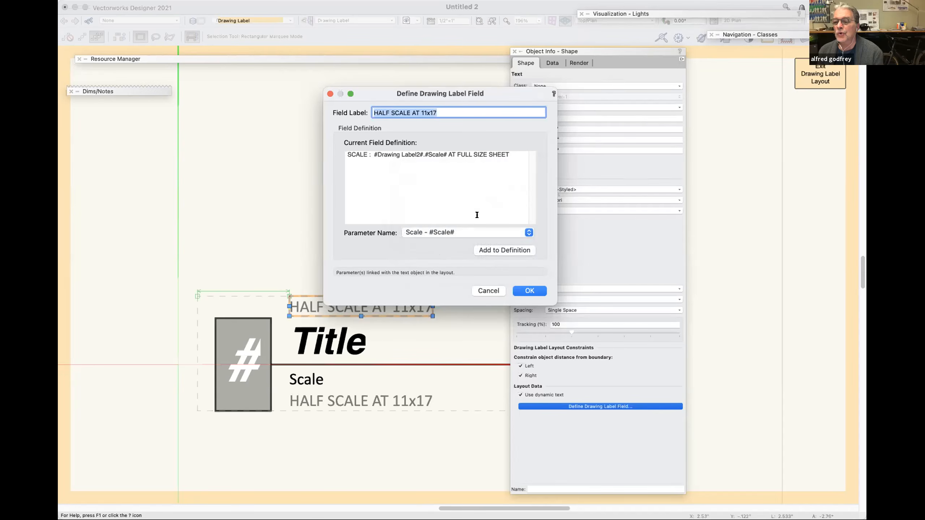
{"action": "left_click", "coordinate": [484, 288]}
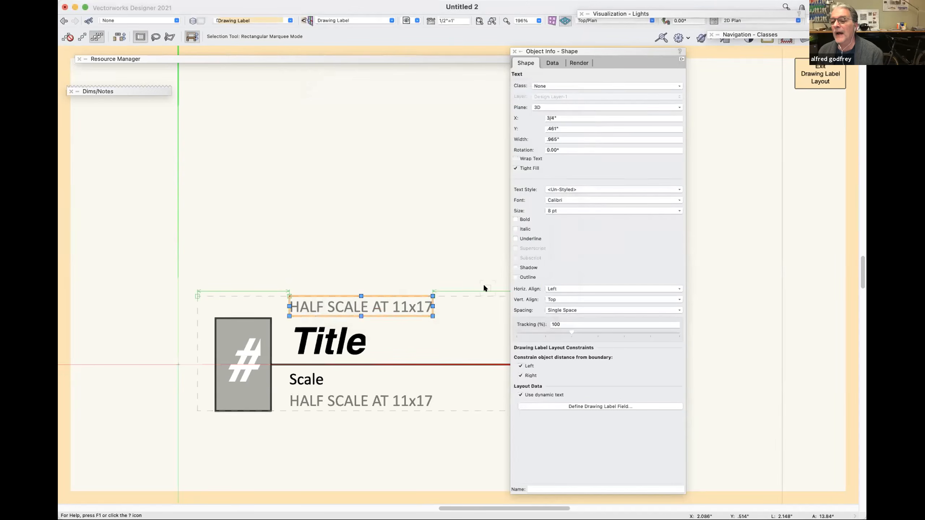
Delete the copied half-scale note above the Title text, and exit the layout.
{"action": "key", "text": "Delete"}
{"action": "key", "text": "super+bracketright"}
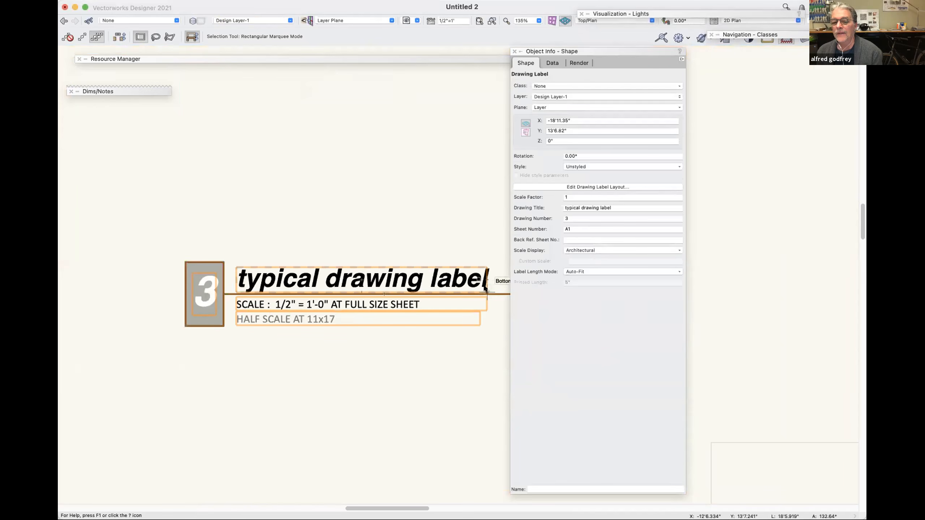
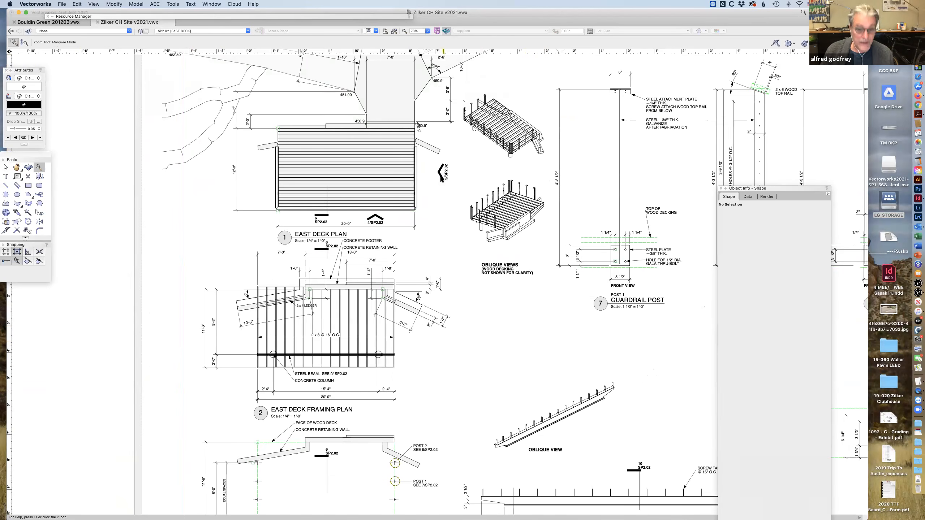
Open the annotations of the East Deck Plan viewport and select the 6/SP2.02 section marker below the deck.
{"action": "key", "text": "x"}
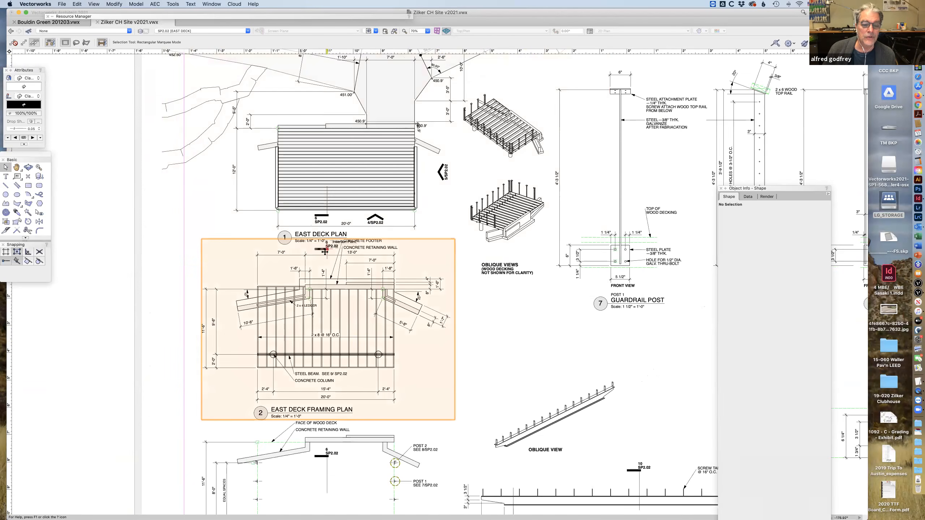
{"action": "double_click", "coordinate": [321, 216]}
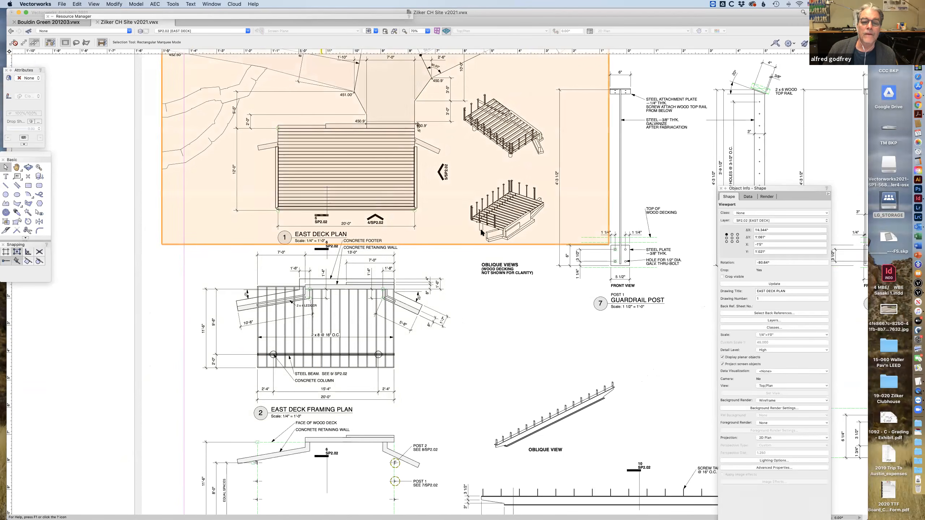
{"action": "key", "text": "Escape"}
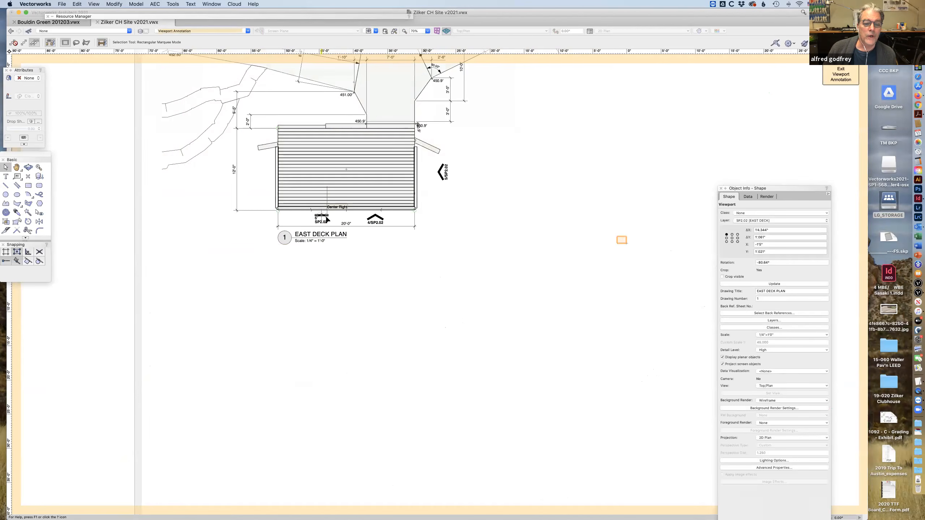
{"action": "left_click", "coordinate": [326, 217]}
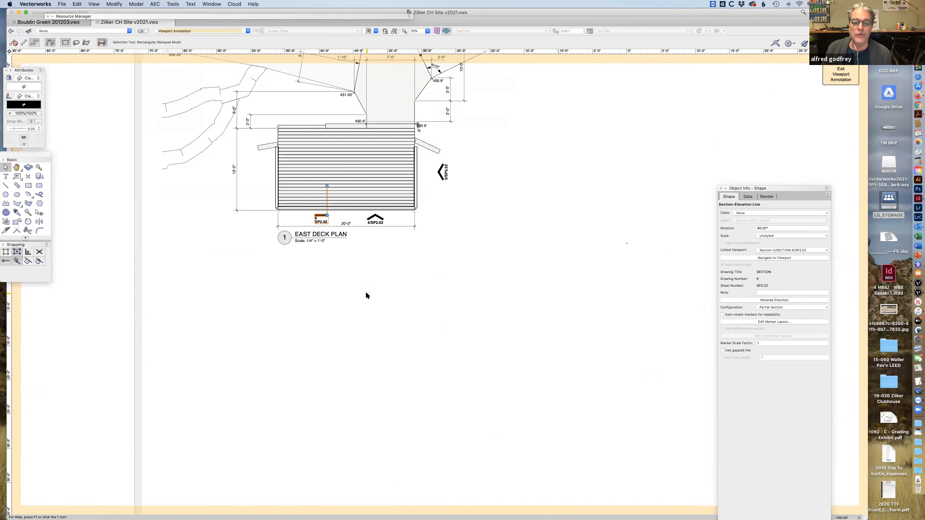
{"action": "left_click", "coordinate": [364, 289]}
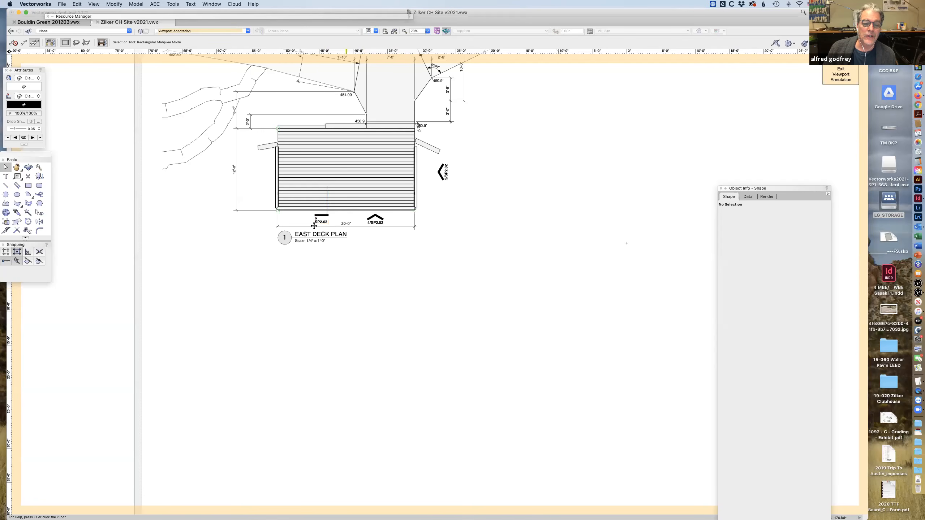
{"action": "left_click", "coordinate": [322, 216]}
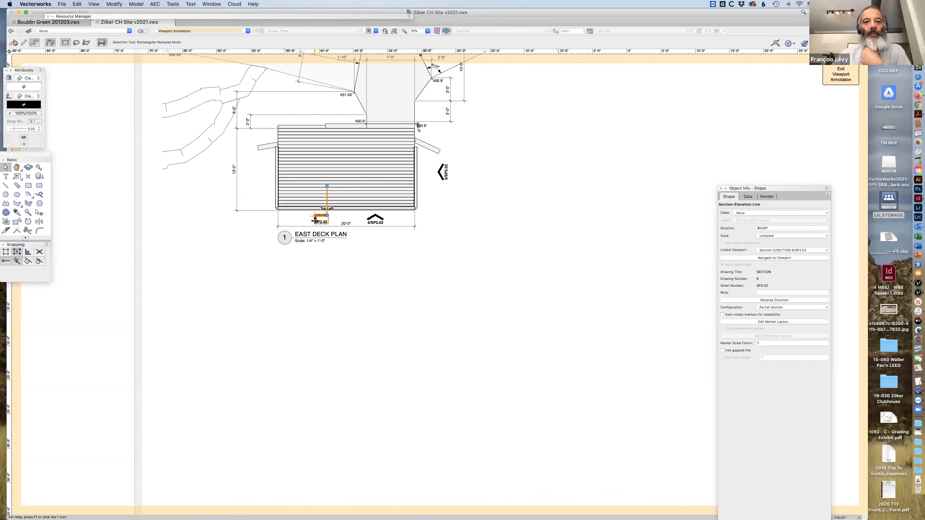
{"action": "key", "text": "c"}
{"action": "mouse_move", "coordinate": [180, 66]}
{"action": "left_mouse_down"}
{"action": "mouse_move", "coordinate": [485, 300]}
{"action": "mouse_move", "coordinate": [563, 398]}
{"action": "mouse_move", "coordinate": [588, 411]}
{"action": "left_mouse_up"}
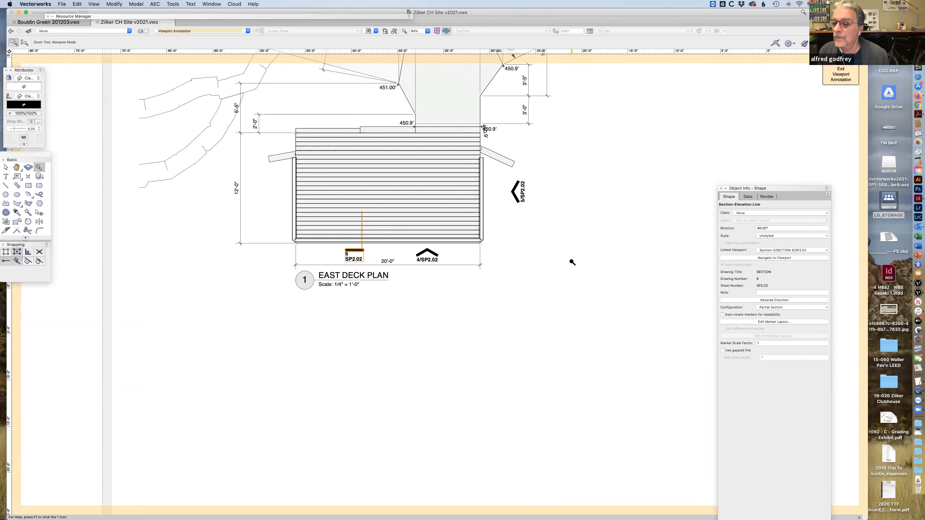
{"action": "mouse_move", "coordinate": [203, 110]}
{"action": "left_mouse_down"}
{"action": "mouse_move", "coordinate": [441, 237]}
{"action": "mouse_move", "coordinate": [587, 347]}
{"action": "left_mouse_up"}
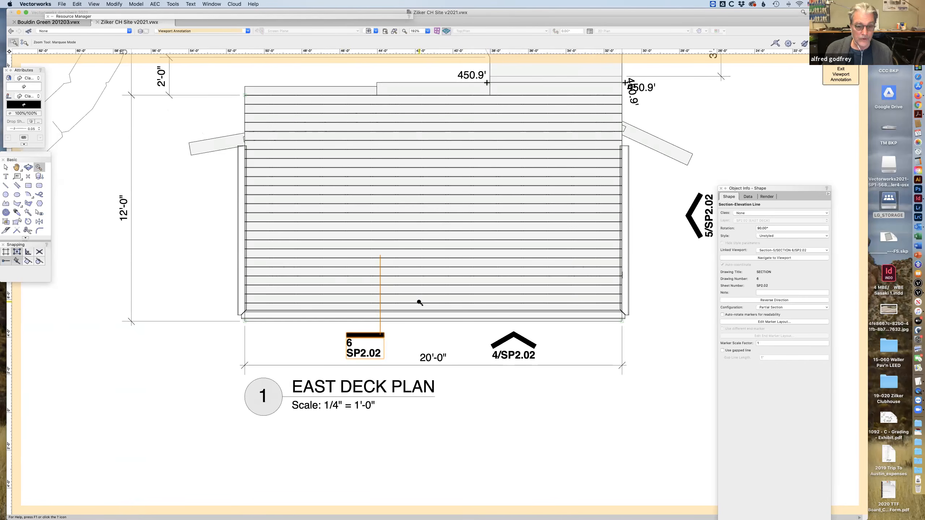
{"action": "key", "text": "x"}
{"action": "key", "text": "x"}
{"action": "left_click", "coordinate": [380, 340]}
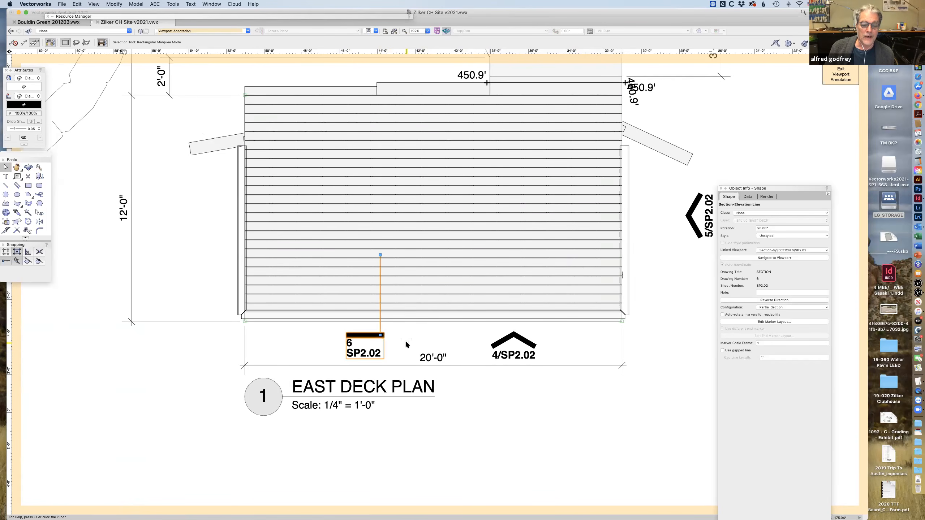
{"action": "right_click", "coordinate": [380, 334]}
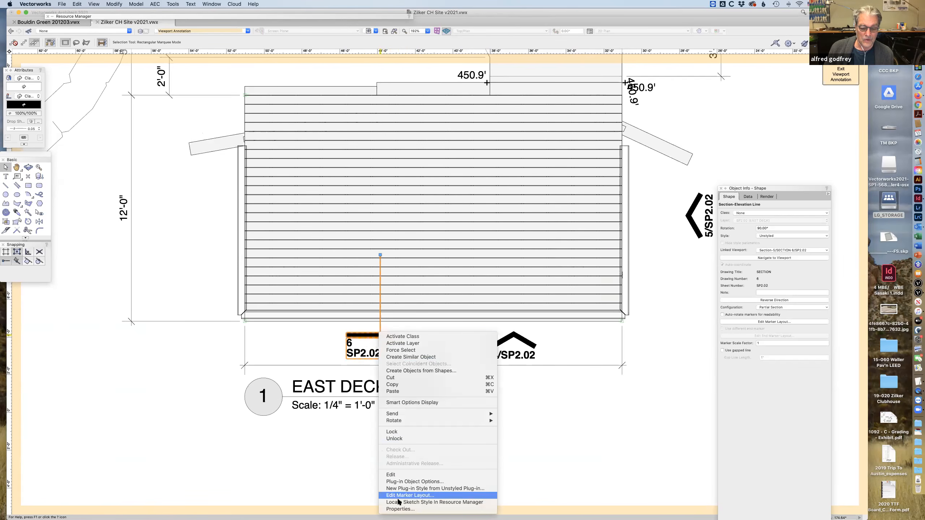
{"action": "left_click", "coordinate": [350, 369]}
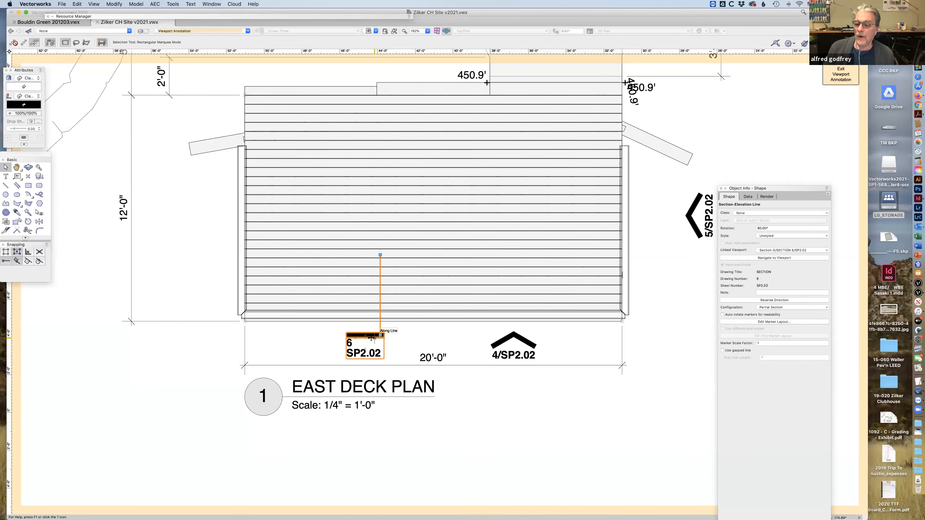
{"action": "double_click", "coordinate": [372, 339]}
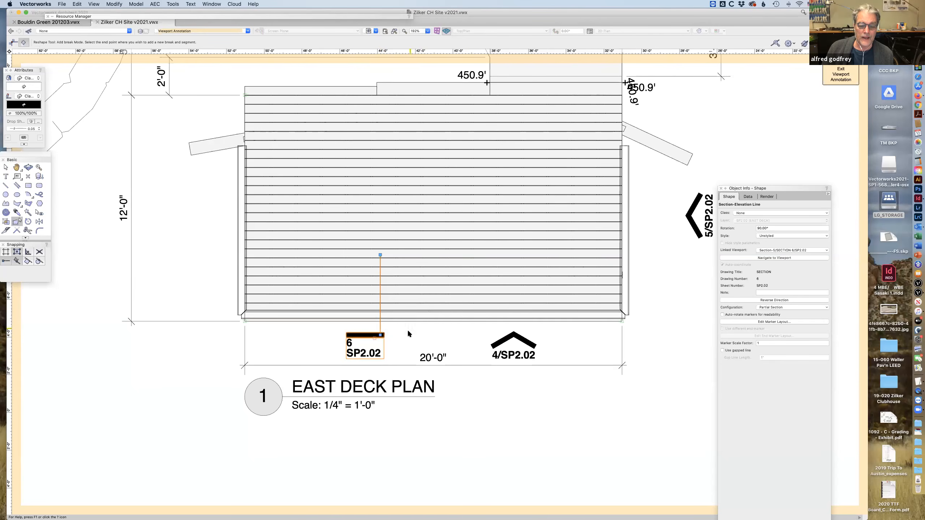
{"action": "left_click", "coordinate": [359, 335]}
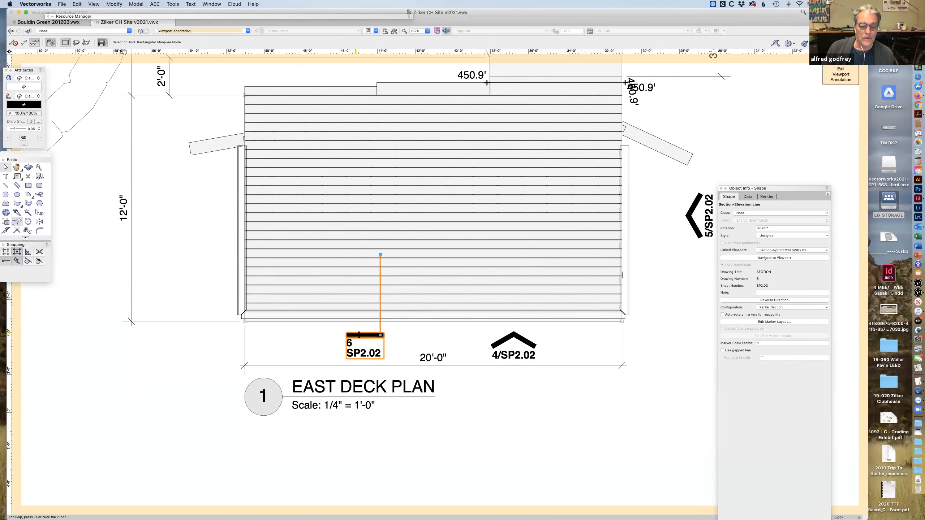
{"action": "left_click", "coordinate": [419, 338]}
{"action": "double_click", "coordinate": [381, 338]}
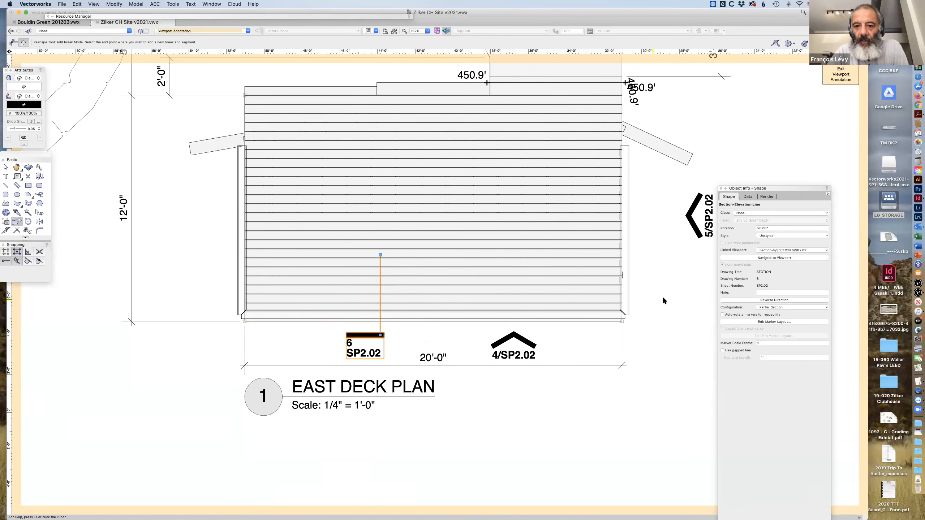
Open the marker layout of the selected 6/SP2.02 section-elevation line.
{"action": "left_click", "coordinate": [763, 320]}
{"action": "key", "text": "super+2"}
{"action": "key", "text": "super+2"}
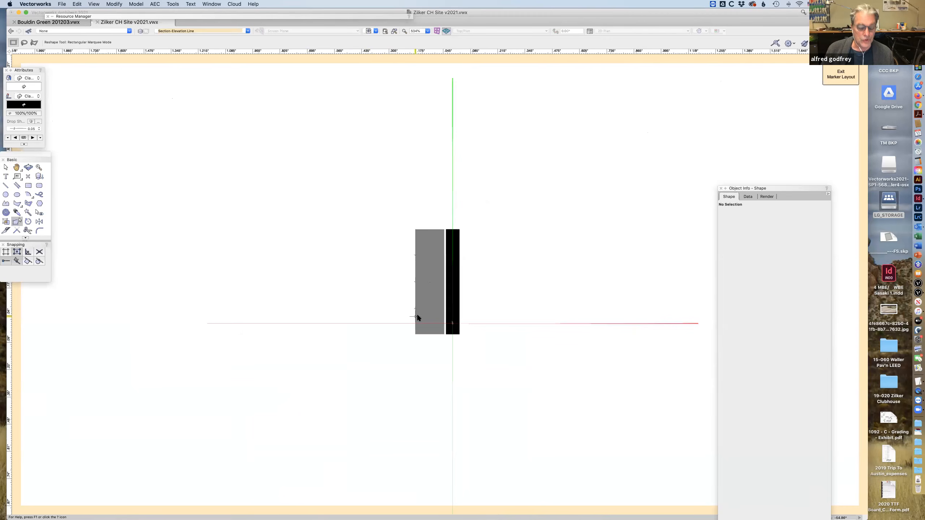
{"action": "left_click", "coordinate": [5, 167]}
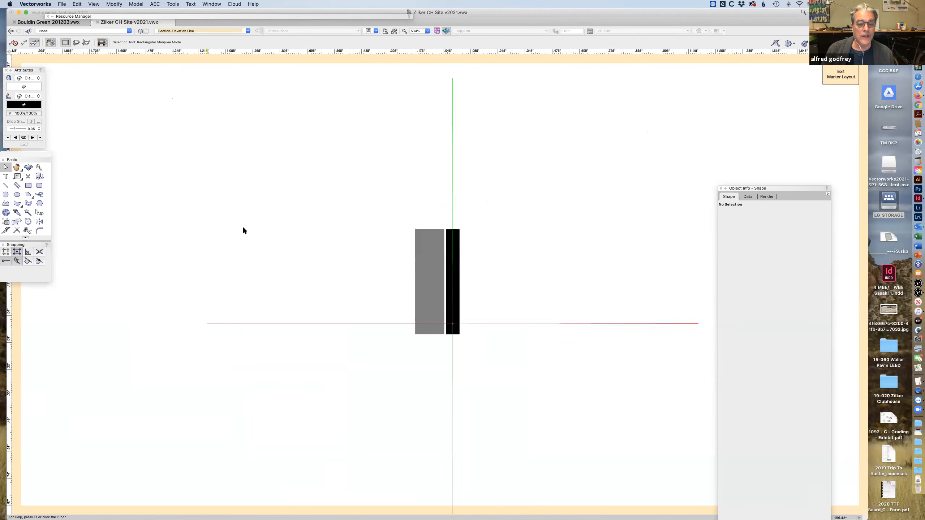
{"action": "key", "text": "super+2"}
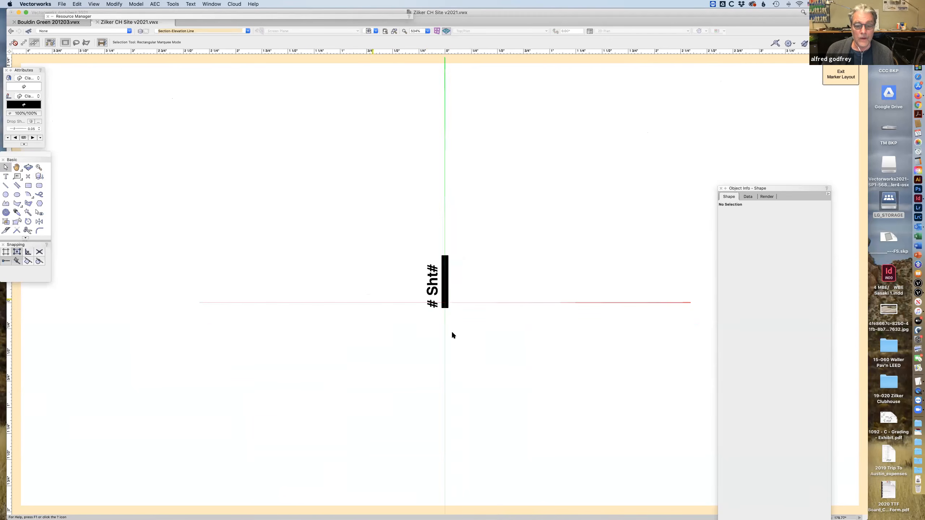
Examine the settings of the marker layout's text block and black bar, and exit the layout.
{"action": "left_click", "coordinate": [433, 303]}
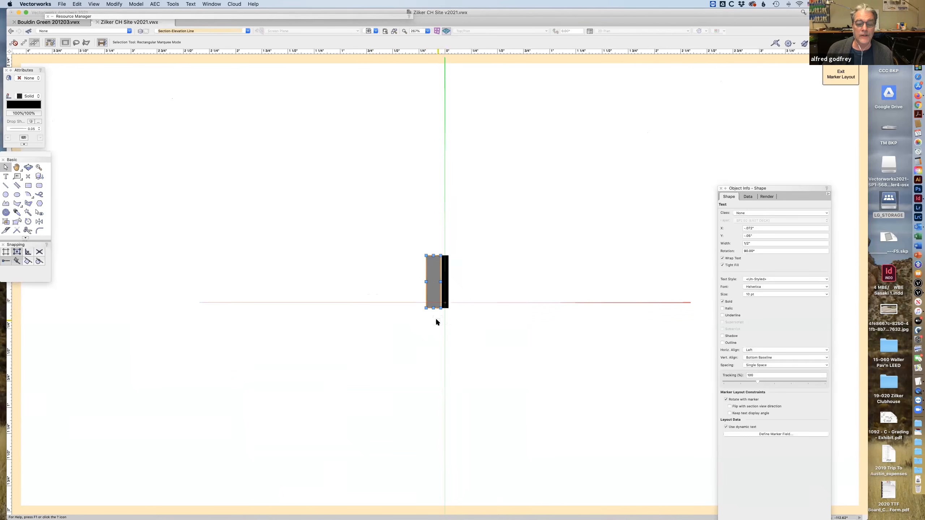
{"action": "left_click", "coordinate": [436, 320]}
{"action": "left_click", "coordinate": [437, 308]}
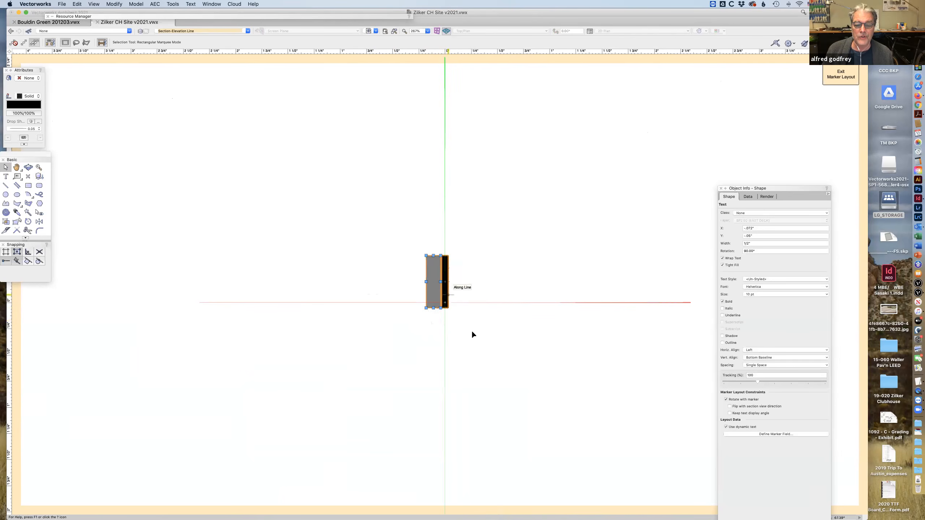
{"action": "left_click", "coordinate": [471, 332]}
{"action": "left_click", "coordinate": [440, 307]}
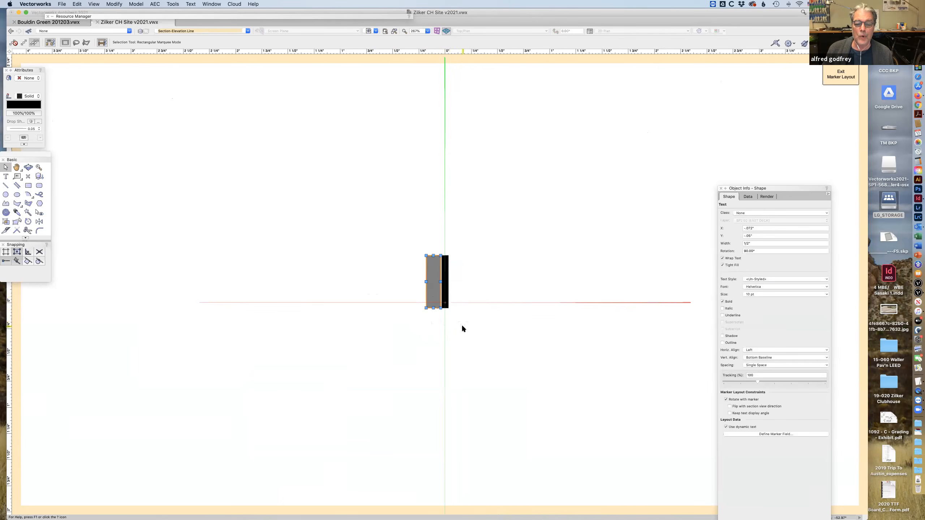
{"action": "left_click", "coordinate": [447, 298]}
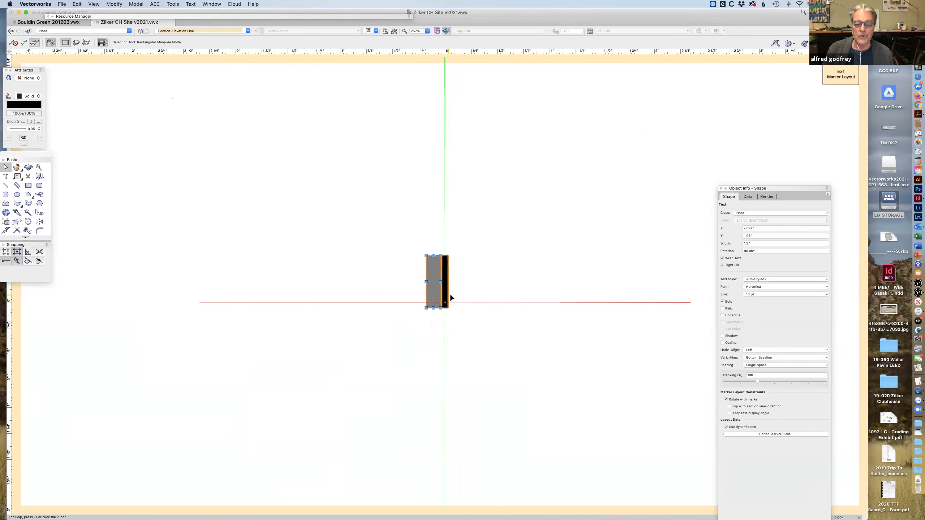
{"action": "left_click", "coordinate": [524, 367]}
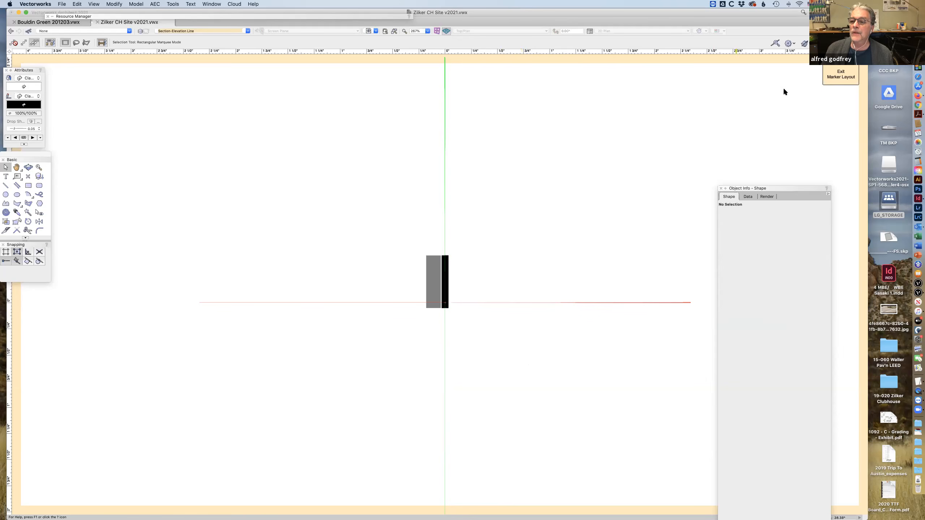
{"action": "left_click", "coordinate": [836, 74]}
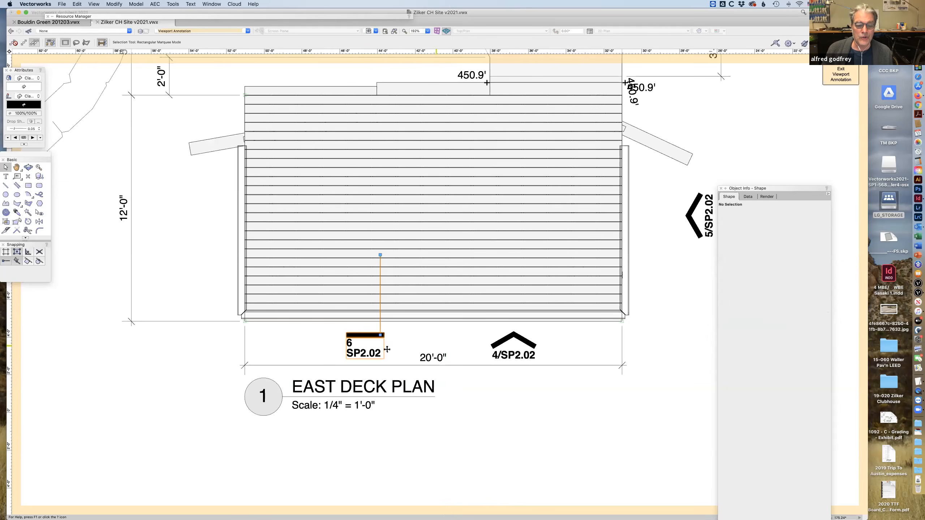
Leave the East Deck Plan annotations, open those of the Guardrail Layout Plan viewport, and select its 6/SP2.02 section marker.
{"action": "left_click", "coordinate": [345, 345]}
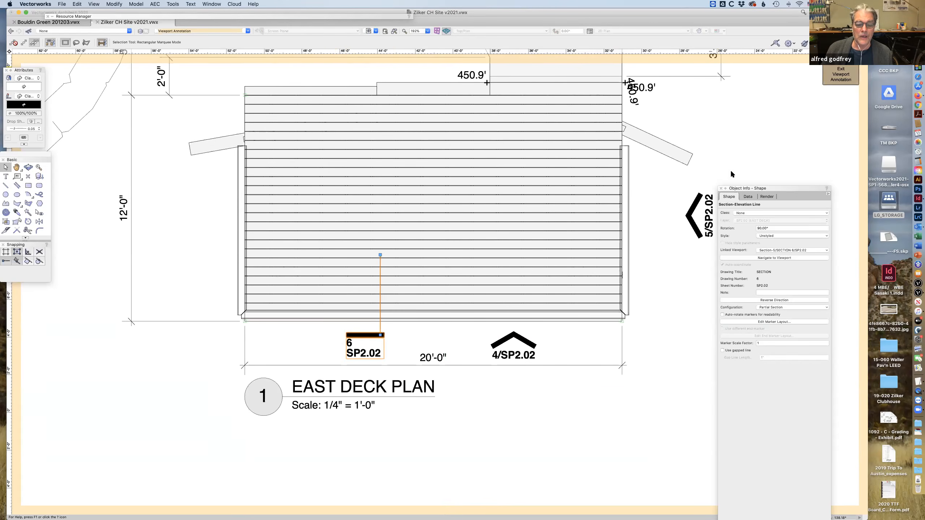
{"action": "key", "text": "super+bracketright"}
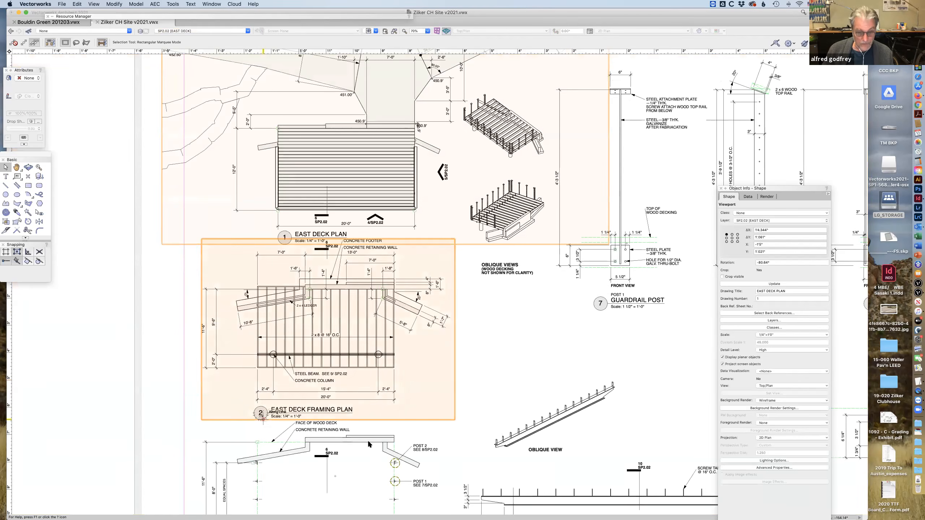
{"action": "key", "text": "super+minus"}
{"action": "key", "text": "c"}
{"action": "left_click_drag", "start_coordinate": [483, 300], "coordinate": [482, 298]}
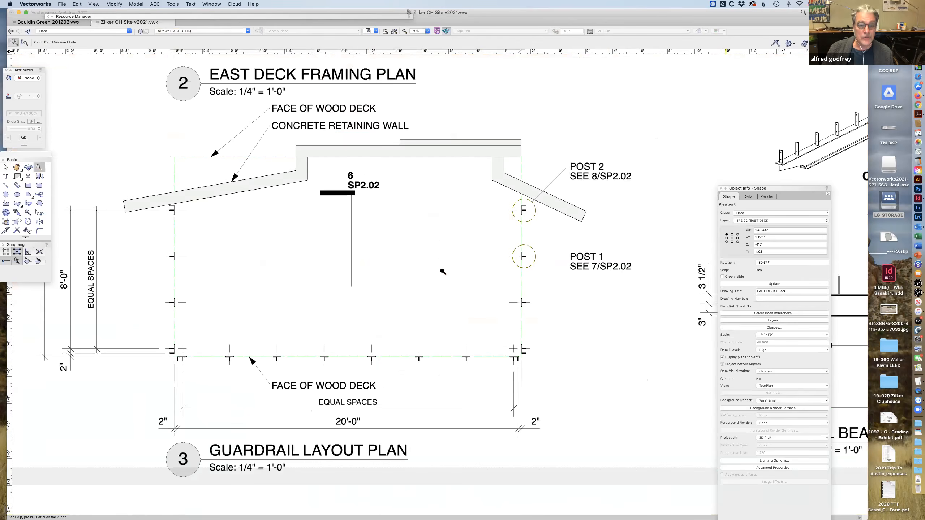
{"action": "mouse_move", "coordinate": [274, 143]}
{"action": "left_mouse_down"}
{"action": "mouse_move", "coordinate": [434, 271]}
{"action": "mouse_move", "coordinate": [517, 321]}
{"action": "mouse_move", "coordinate": [497, 334]}
{"action": "left_mouse_up"}
{"action": "key", "text": "x"}
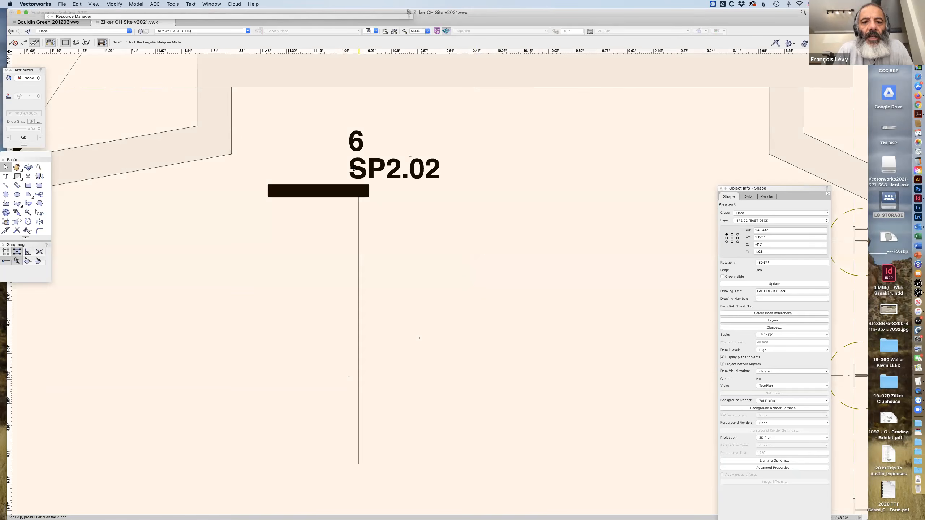
{"action": "double_click", "coordinate": [356, 167]}
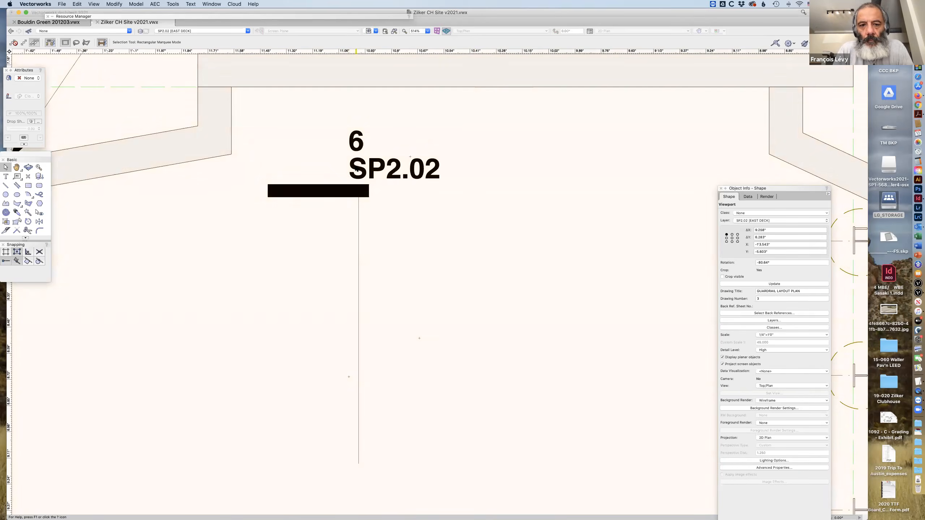
{"action": "left_click", "coordinate": [496, 258]}
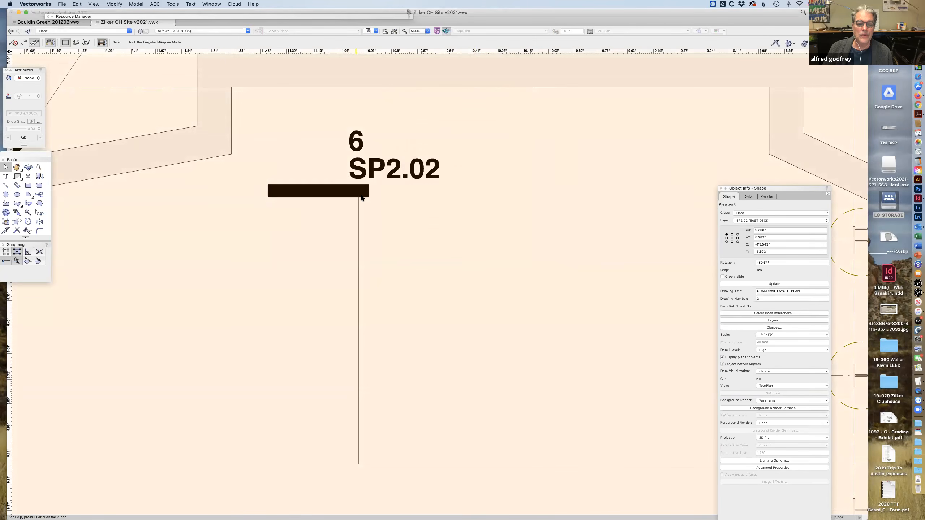
{"action": "left_click", "coordinate": [368, 184]}
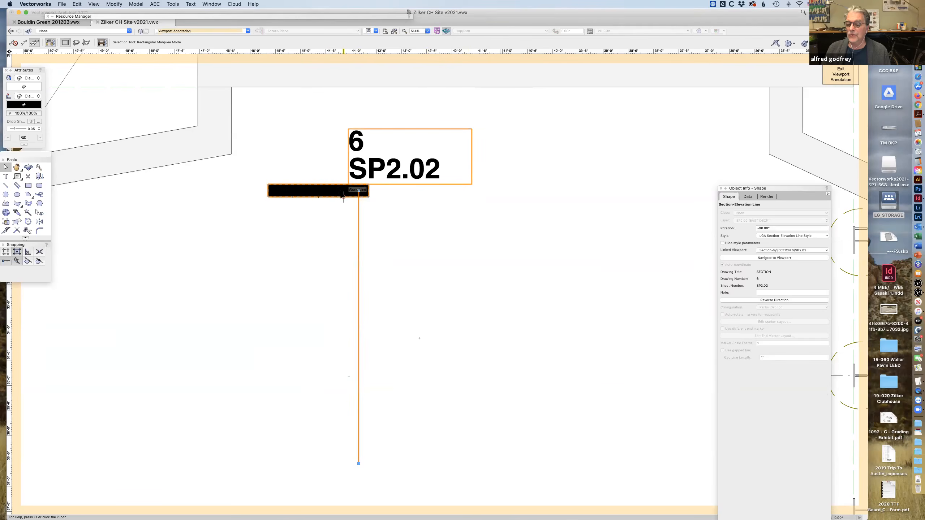
Check the style options of the guardrail plan's section marker, open its marker layout, and examine the # Sht# text's settings.
{"action": "key", "text": "shift+r"}
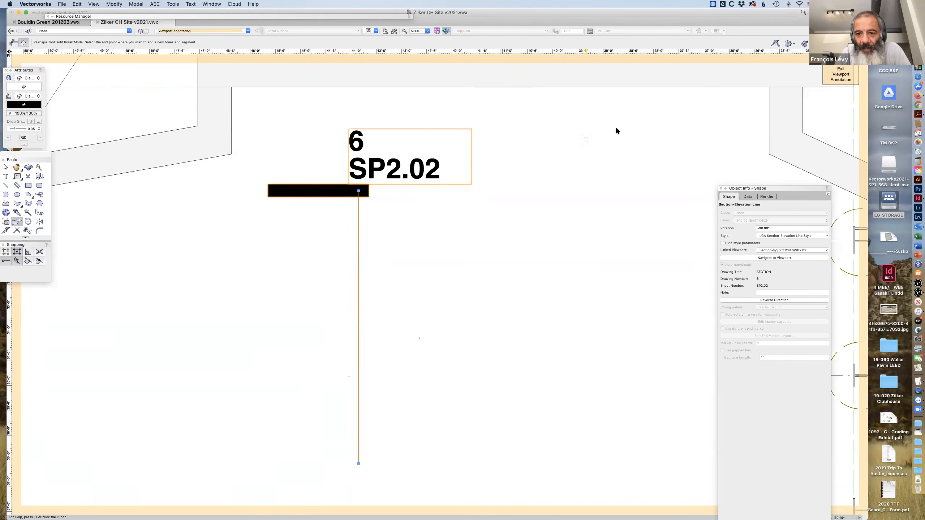
{"action": "left_click", "coordinate": [5, 167]}
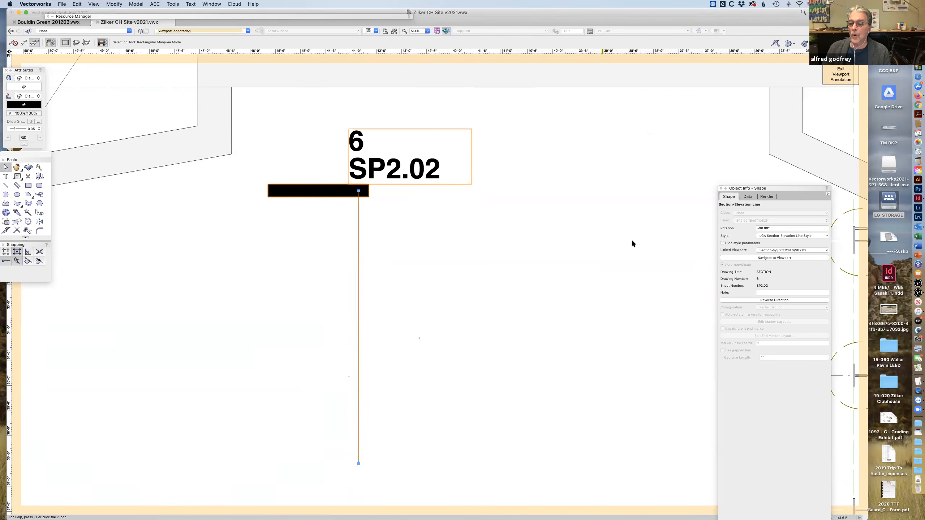
{"action": "left_click", "coordinate": [780, 236]}
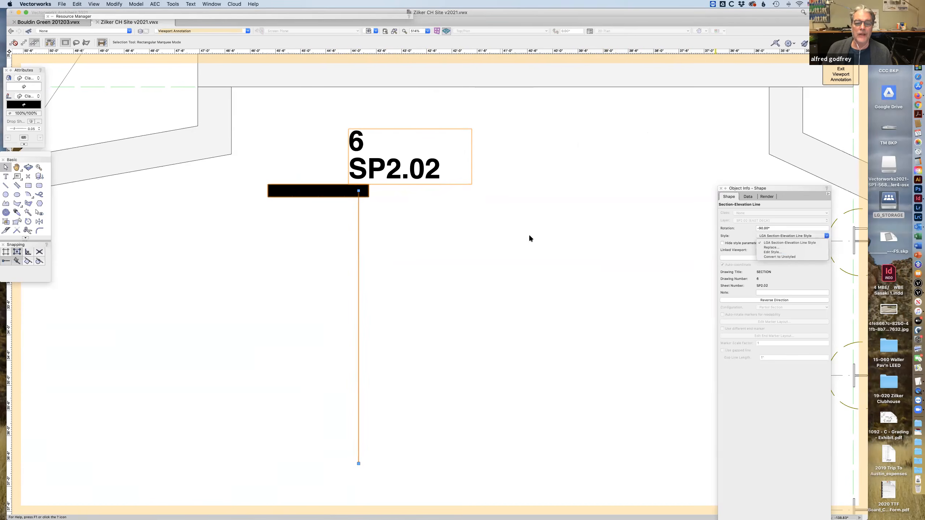
{"action": "left_click", "coordinate": [448, 188]}
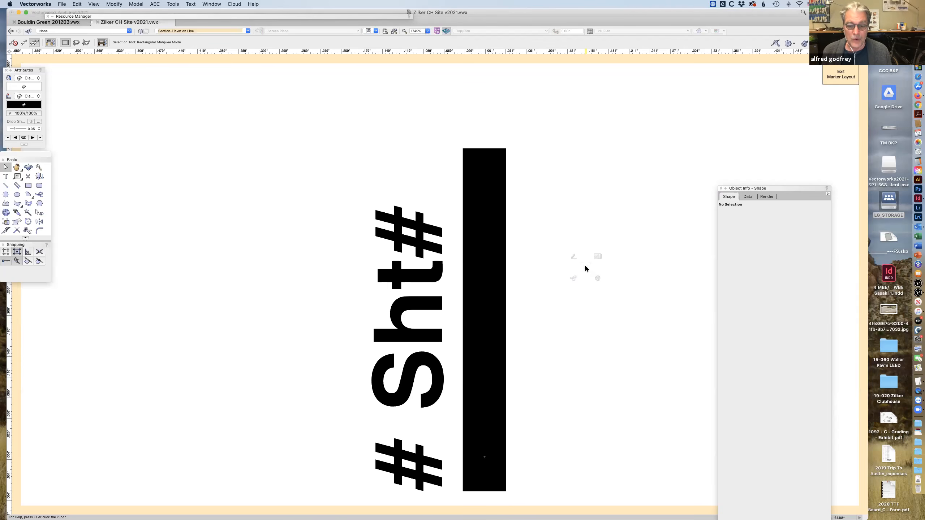
{"action": "left_click", "coordinate": [443, 353]}
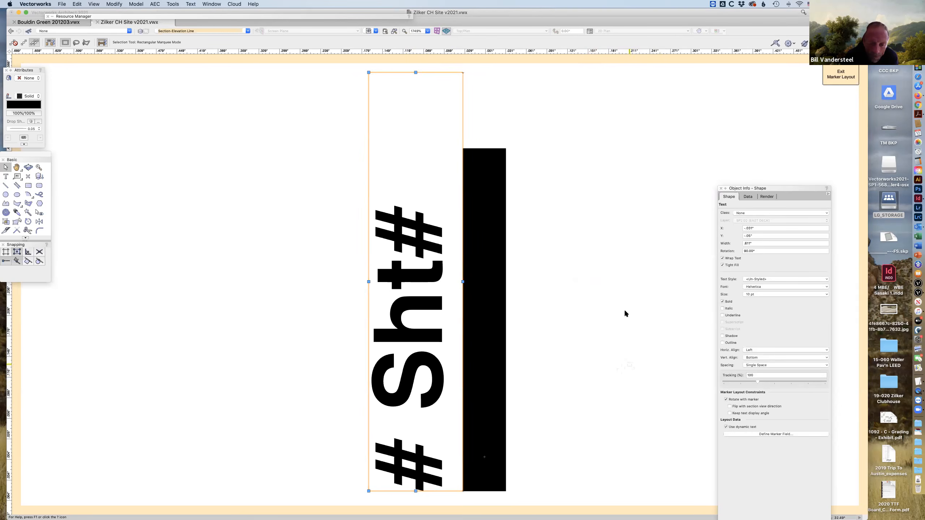
Shorten the # Sht# text block to 1/2" wide to match the black bar, and turn off its text wrapping.
{"action": "left_click_drag", "start_coordinate": [416, 73], "coordinate": [461, 148]}
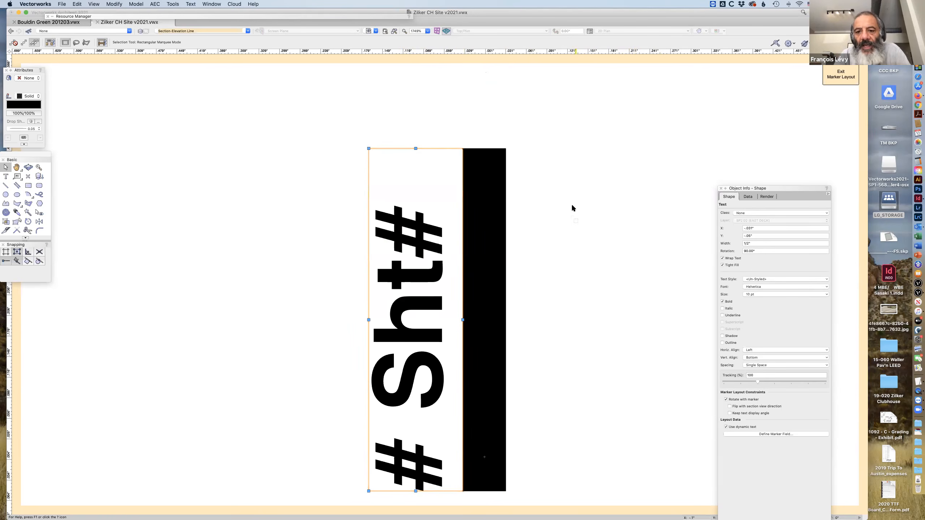
{"action": "left_click_drag", "start_coordinate": [415, 148], "coordinate": [474, 148]}
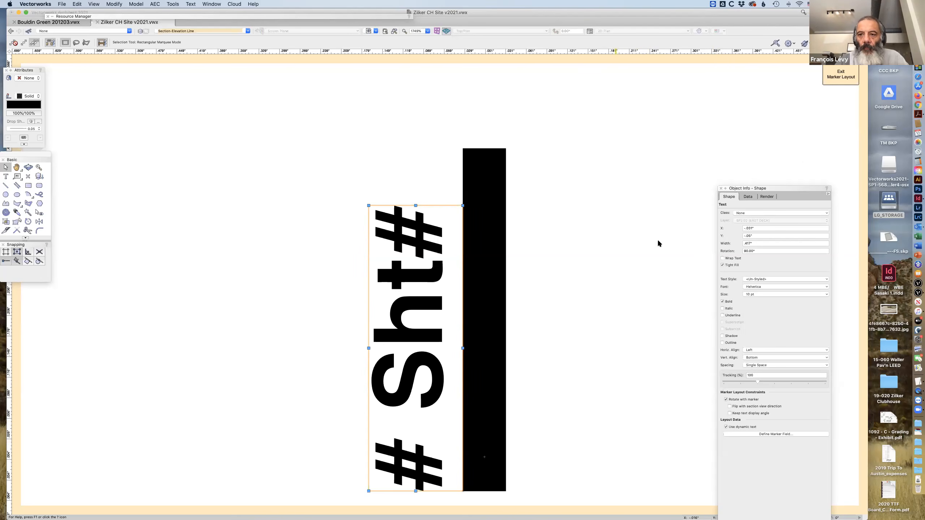
Examine the # Sht# text block's properties and its alignment with the black bar up close.
{"action": "left_click", "coordinate": [708, 171]}
{"action": "left_click_drag", "start_coordinate": [772, 187], "coordinate": [570, 160]}
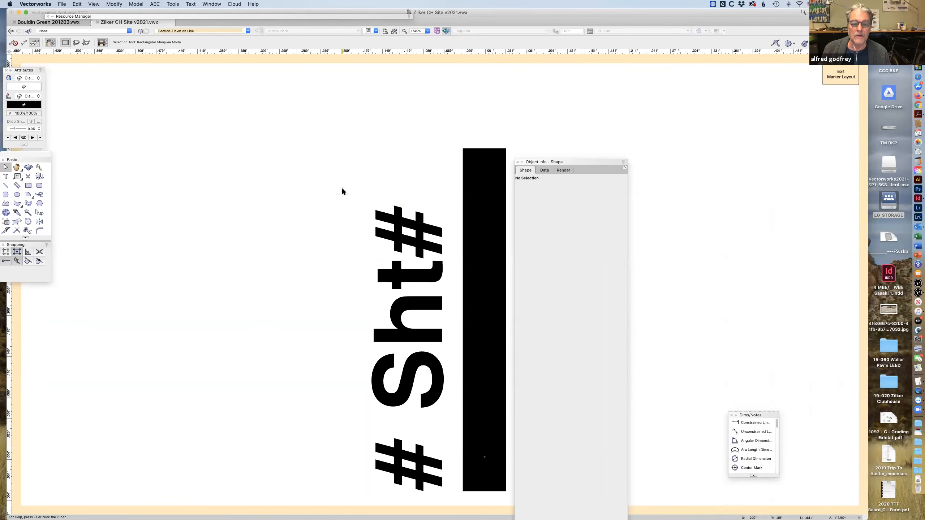
{"action": "left_click", "coordinate": [398, 226]}
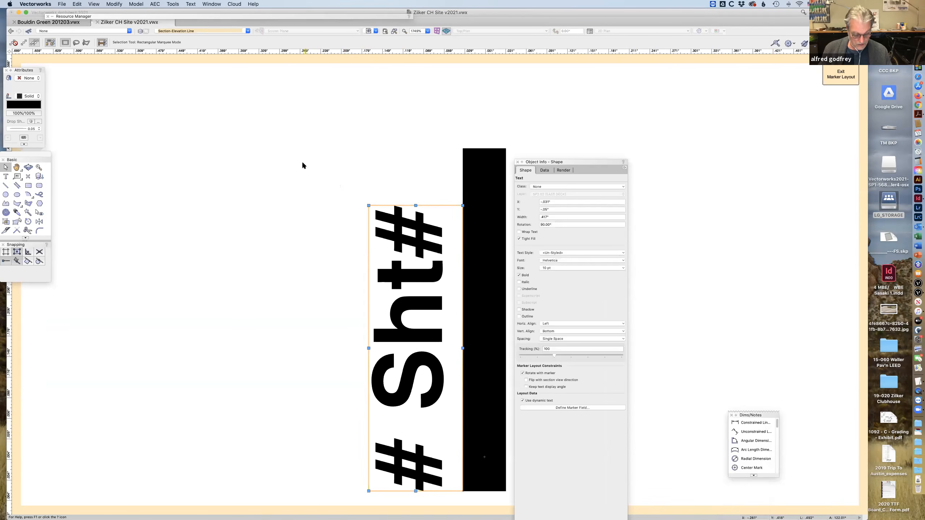
{"action": "key", "text": "c"}
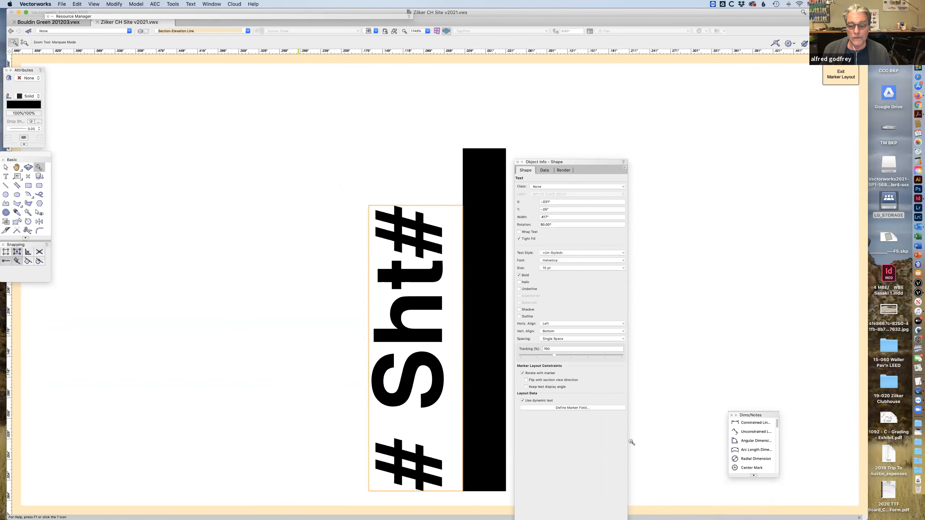
{"action": "left_click_drag", "start_coordinate": [299, 169], "coordinate": [638, 439]}
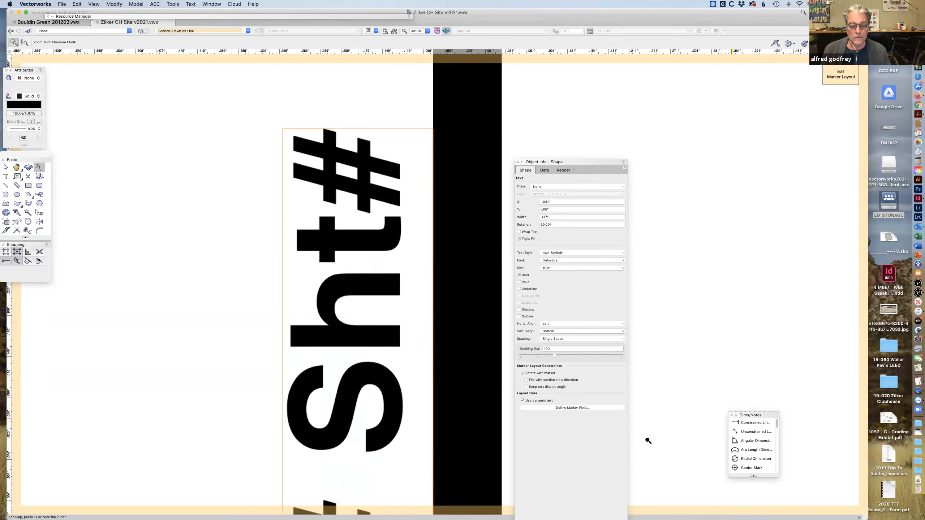
{"action": "left_click_drag", "start_coordinate": [579, 158], "coordinate": [572, 88]}
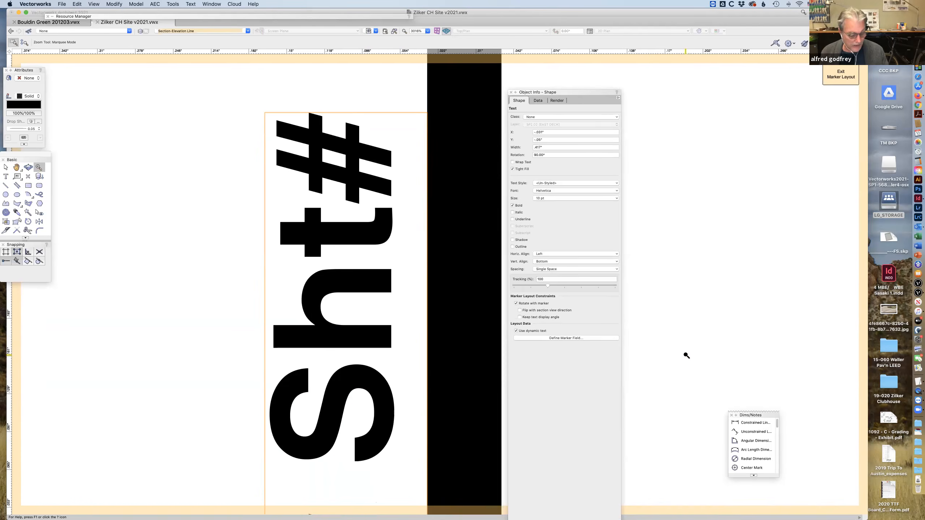
{"action": "key", "text": "super+2"}
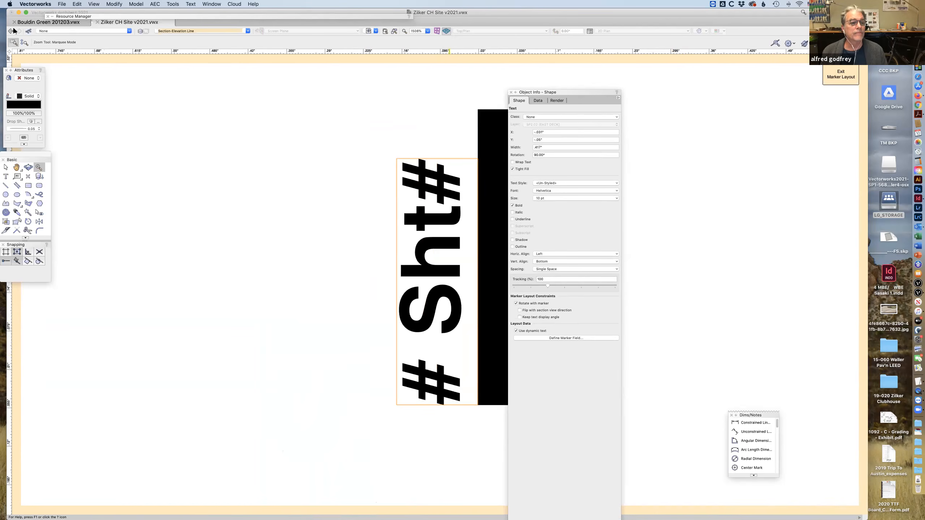
{"action": "left_click", "coordinate": [5, 167]}
{"action": "left_click", "coordinate": [245, 166]}
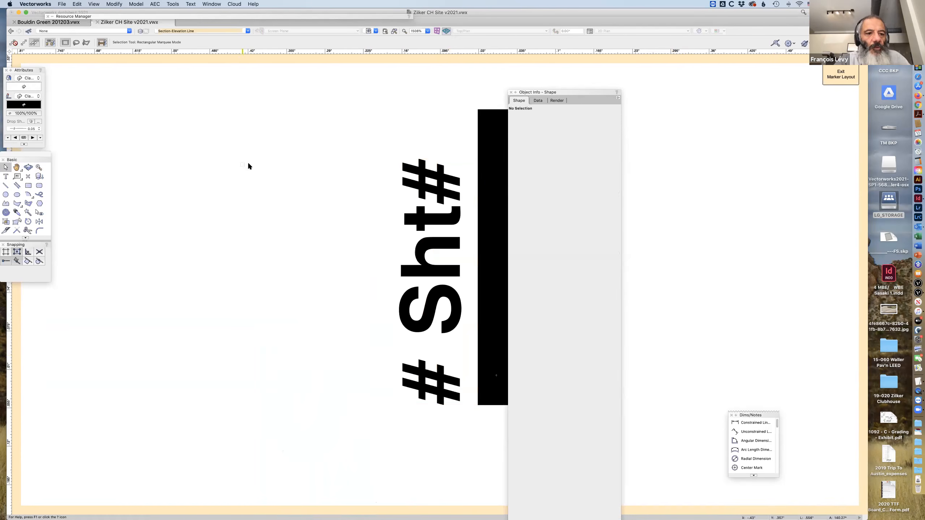
{"action": "left_click", "coordinate": [419, 243]}
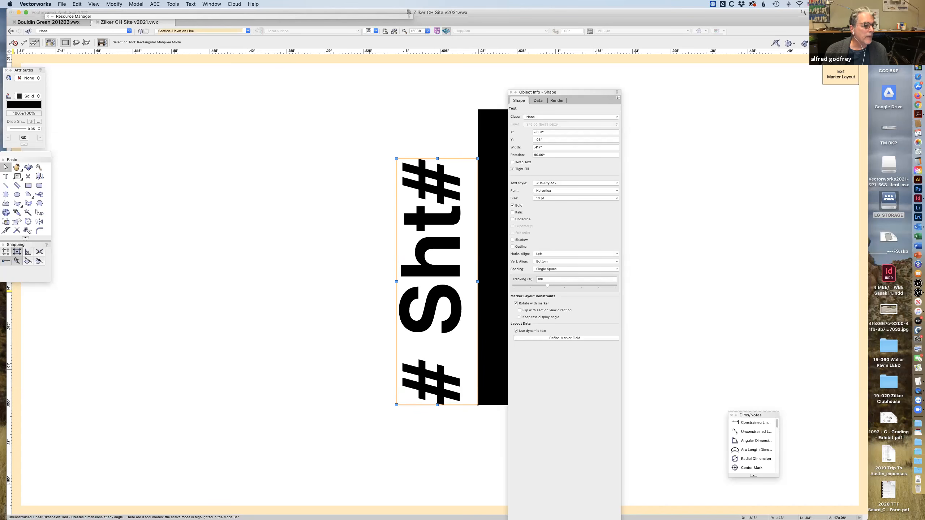
Bring the tool sets into the drawing area and sort the dimensioning and notes tools in ascending alphabetical order.
{"action": "left_click_drag", "start_coordinate": [17, 95], "coordinate": [275, 83]}
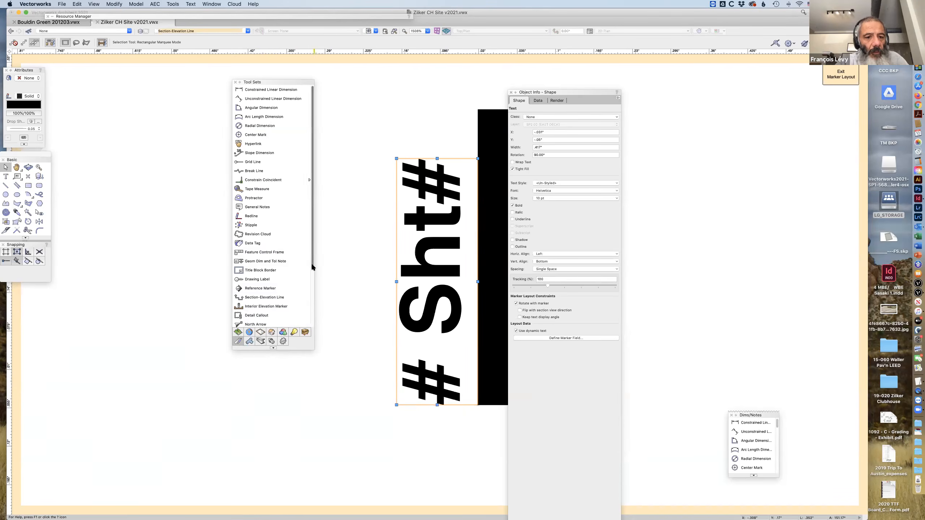
{"action": "left_click_drag", "start_coordinate": [311, 263], "coordinate": [315, 314]}
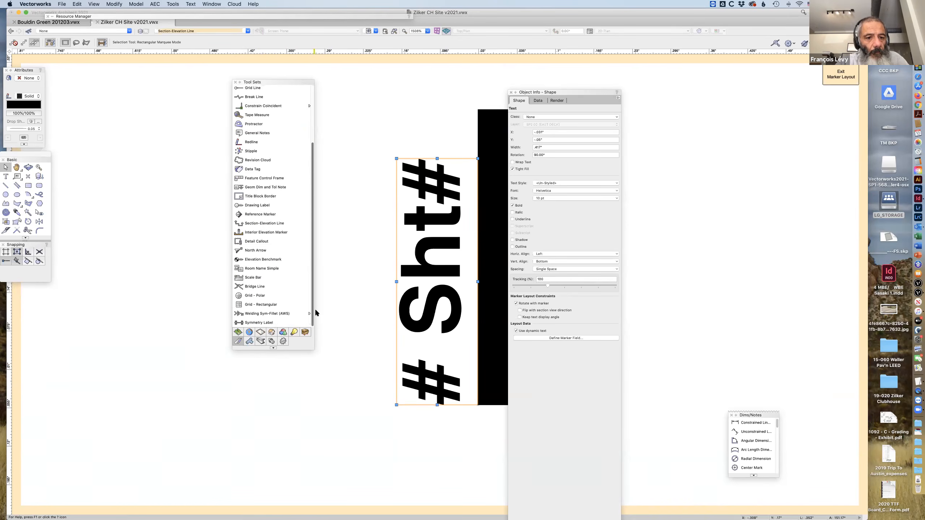
{"action": "left_click", "coordinate": [273, 349]}
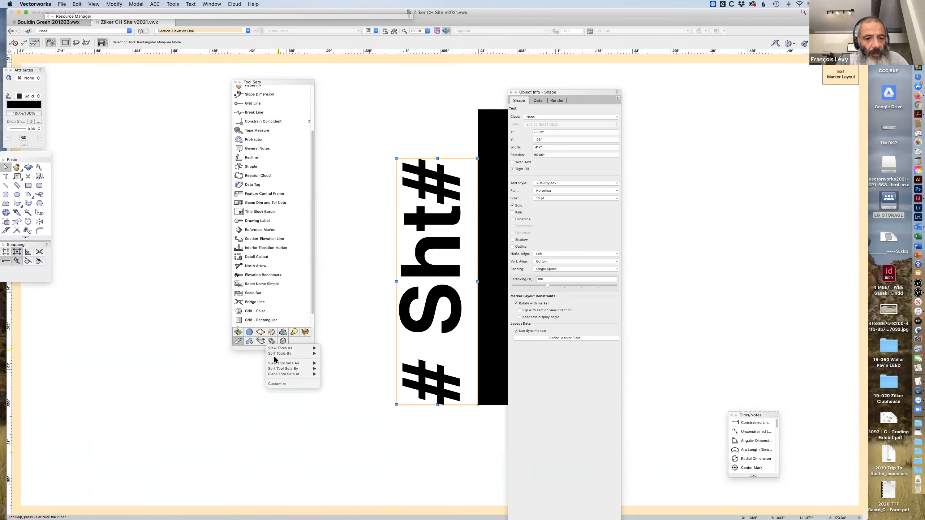
{"action": "mouse_move", "coordinate": [275, 356]}
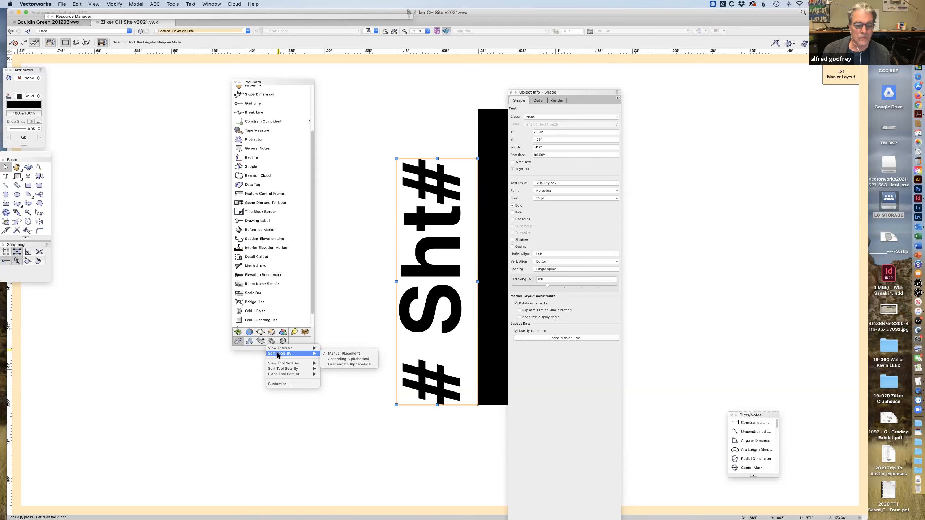
{"action": "left_click", "coordinate": [328, 358]}
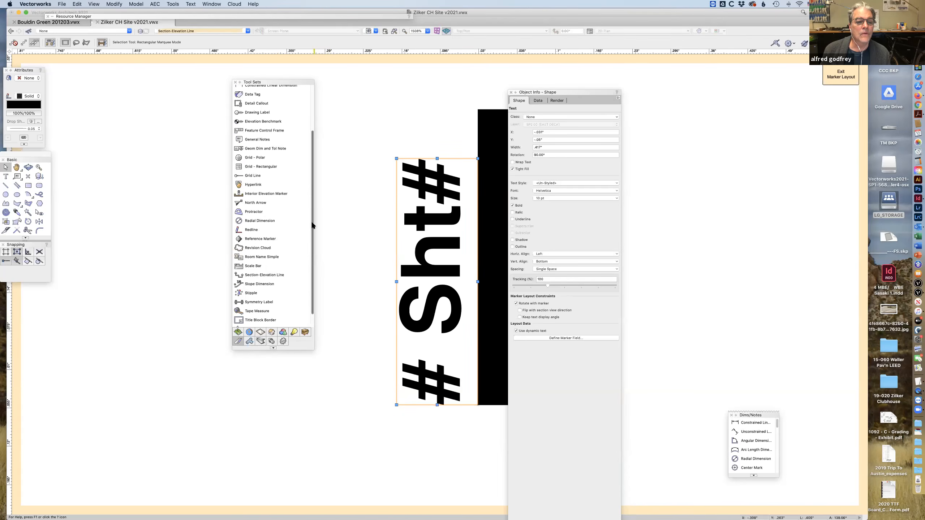
{"action": "left_click_drag", "start_coordinate": [313, 225], "coordinate": [319, 160]}
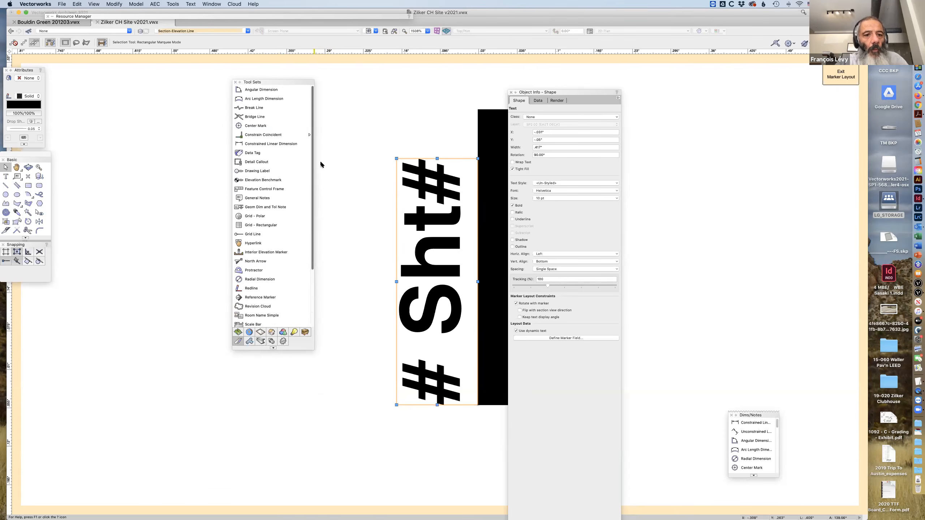
Try to apply a Constrain Vertical Distance from the # Sht# text's lower left corner to the black bar's lower right corner.
{"action": "left_click", "coordinate": [256, 136]}
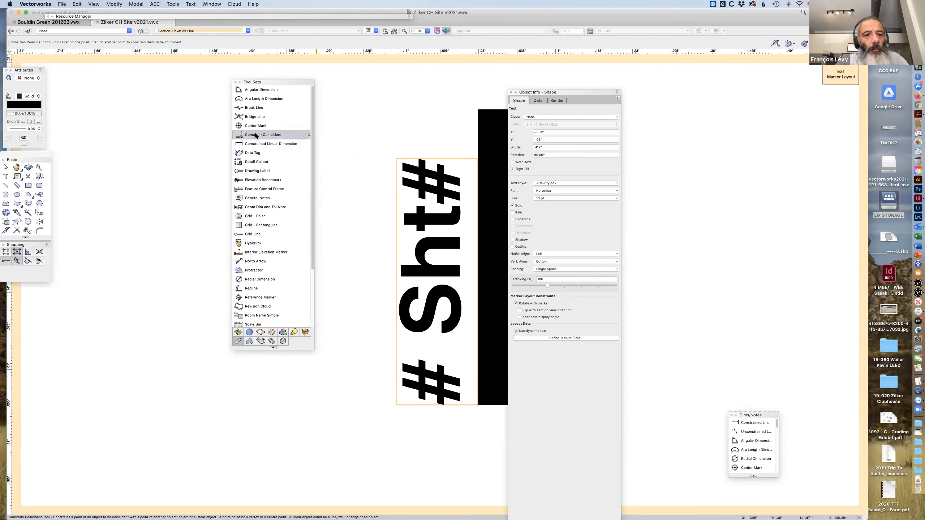
{"action": "left_click", "coordinate": [256, 135]}
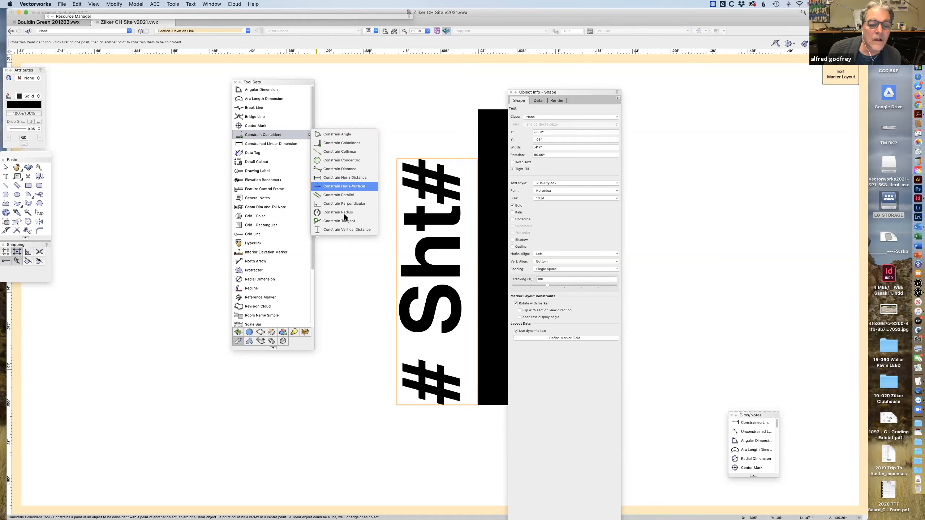
{"action": "left_click", "coordinate": [346, 229]}
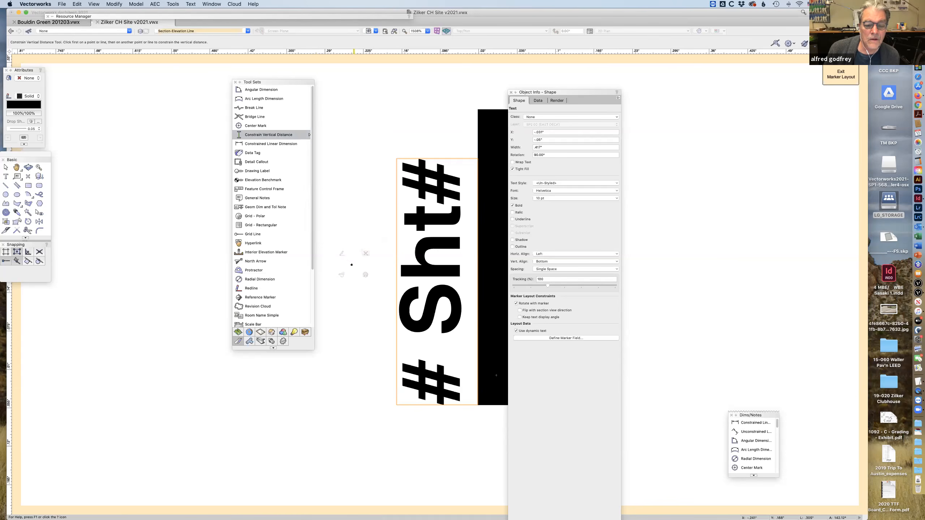
{"action": "mouse_move", "coordinate": [342, 243]}
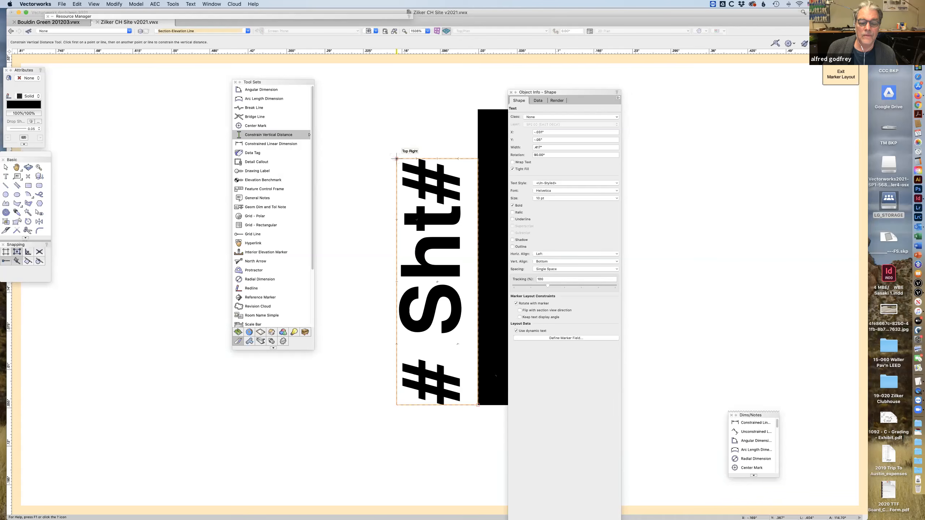
{"action": "left_click", "coordinate": [395, 404]}
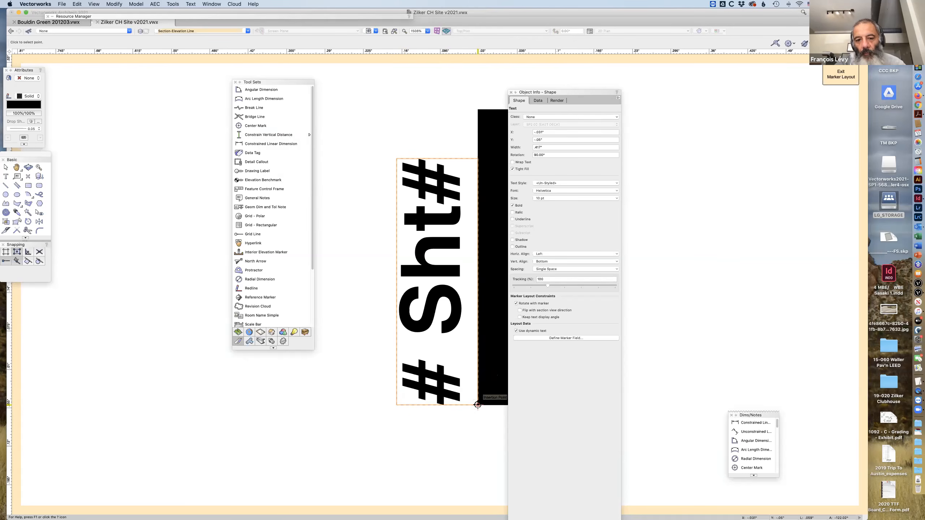
{"action": "left_click_drag", "start_coordinate": [570, 92], "coordinate": [672, 129]}
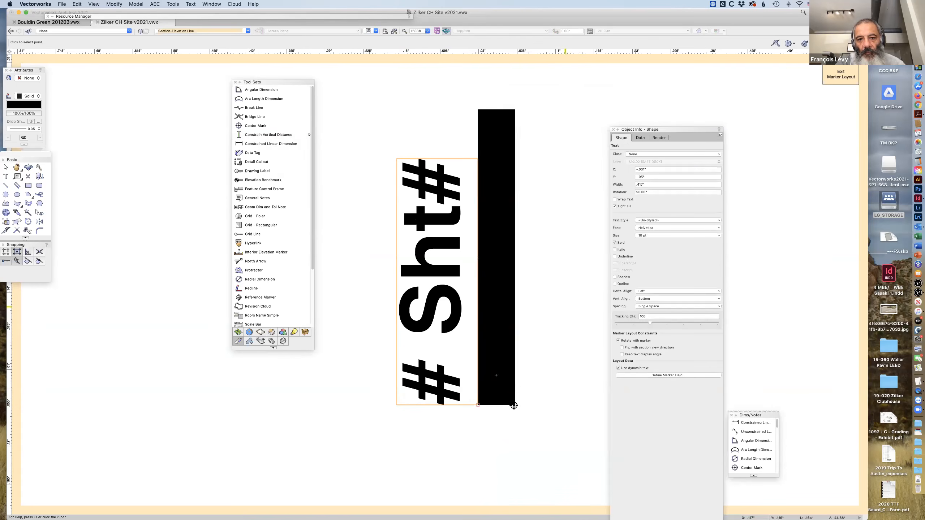
{"action": "left_click", "coordinate": [514, 406]}
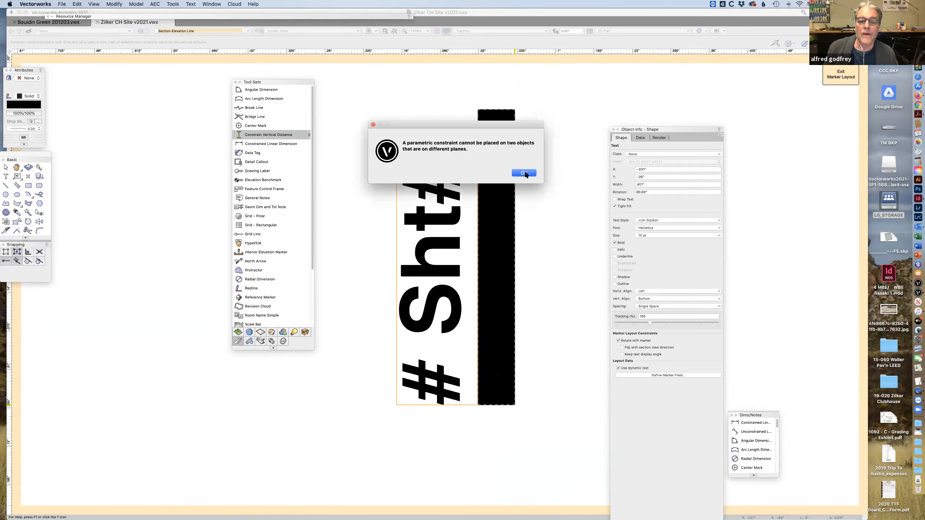
{"action": "left_click", "coordinate": [524, 173]}
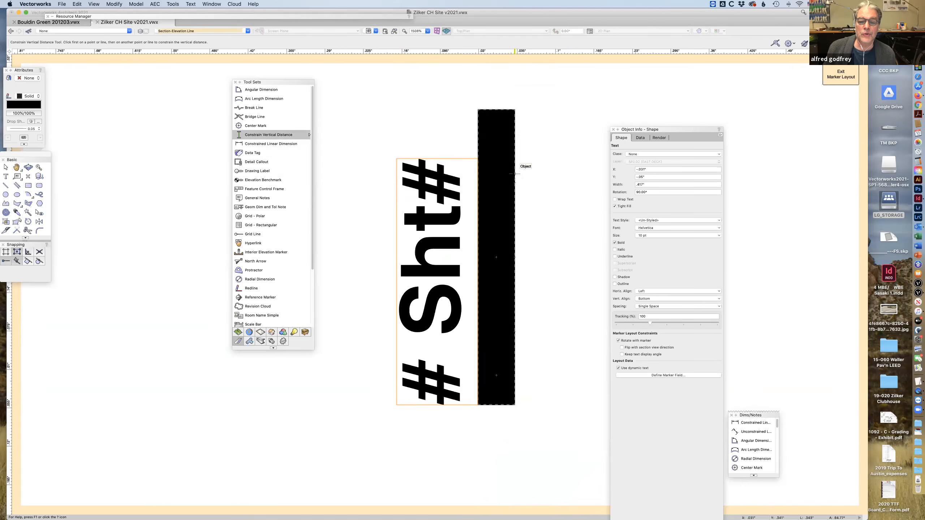
Add the black bar to the text selection, check the properties they share, and clear the selection.
{"action": "key", "text": "x"}
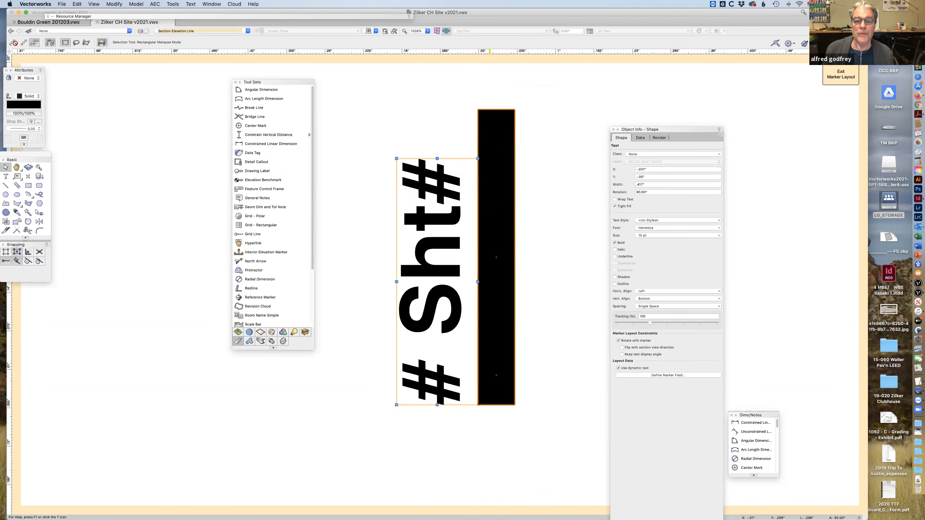
{"action": "left_click", "coordinate": [490, 112], "text": "shift"}
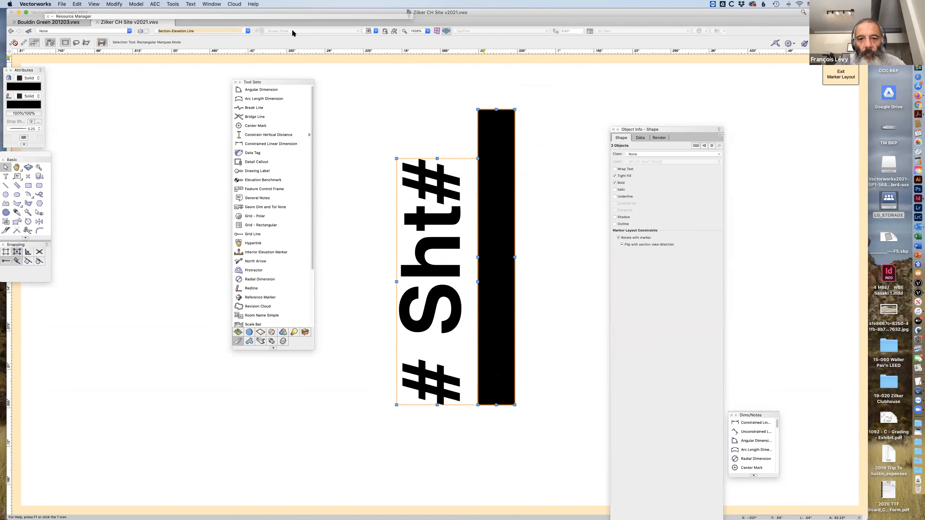
{"action": "left_click", "coordinate": [576, 163]}
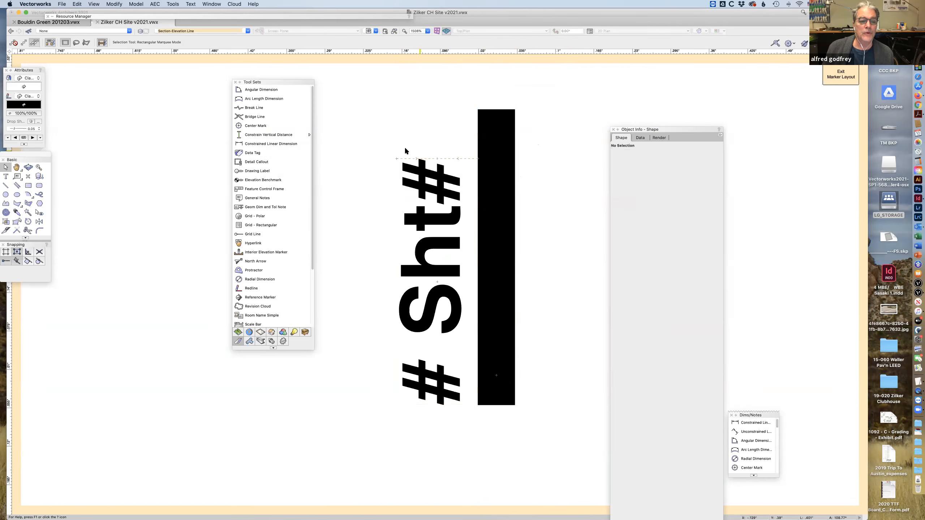
Retry the vertical distance constraint between the text's and the bar's outer lower corners with nothing selected.
{"action": "left_click", "coordinate": [255, 135]}
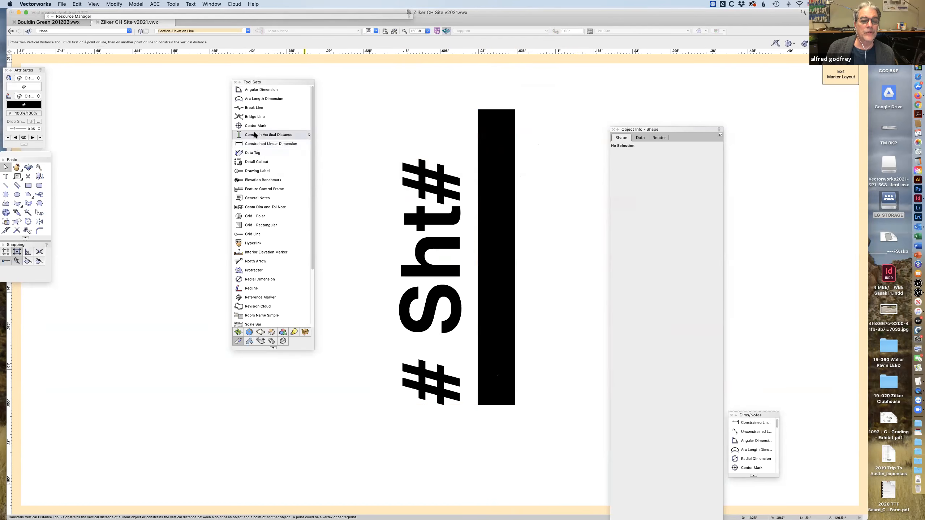
{"action": "left_click", "coordinate": [396, 404]}
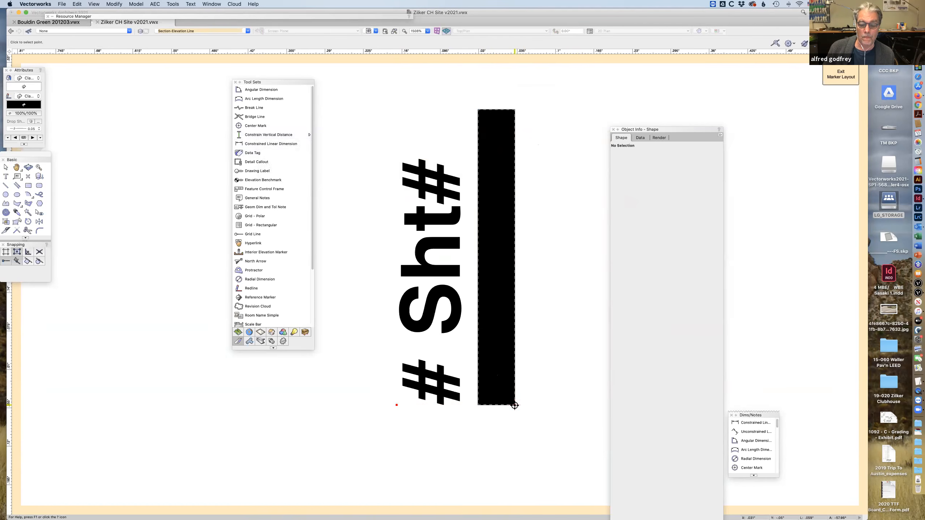
{"action": "left_click", "coordinate": [515, 405]}
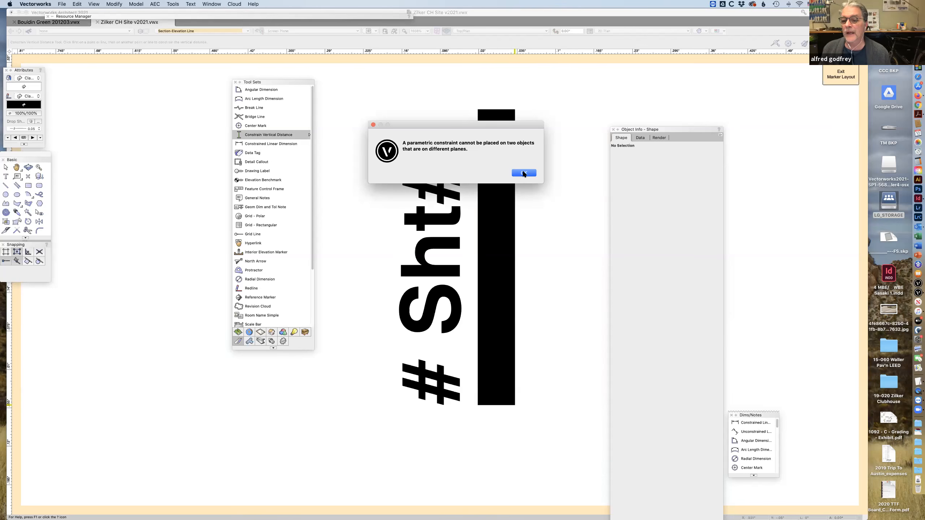
{"action": "left_click", "coordinate": [524, 173]}
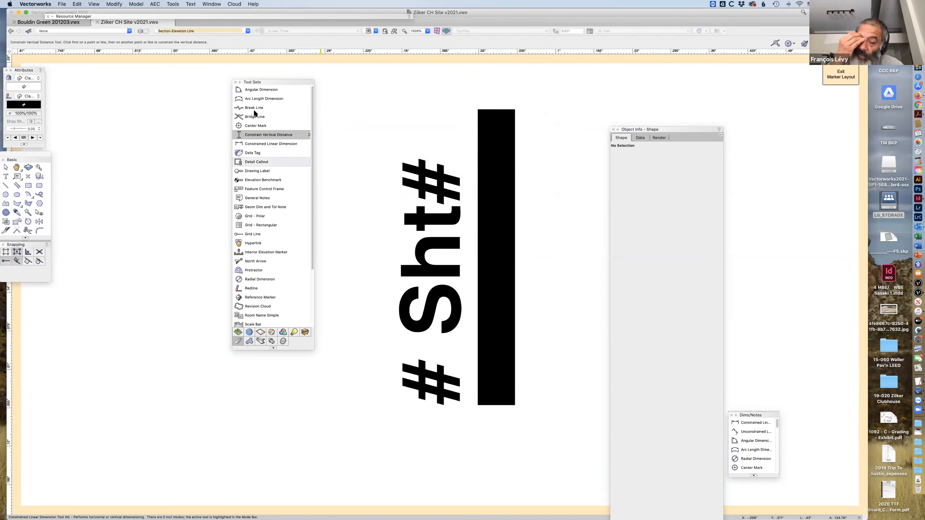
Move the # Sht# text block horizontally about 0.554" to the left, away from the black bar.
{"action": "left_click", "coordinate": [5, 167]}
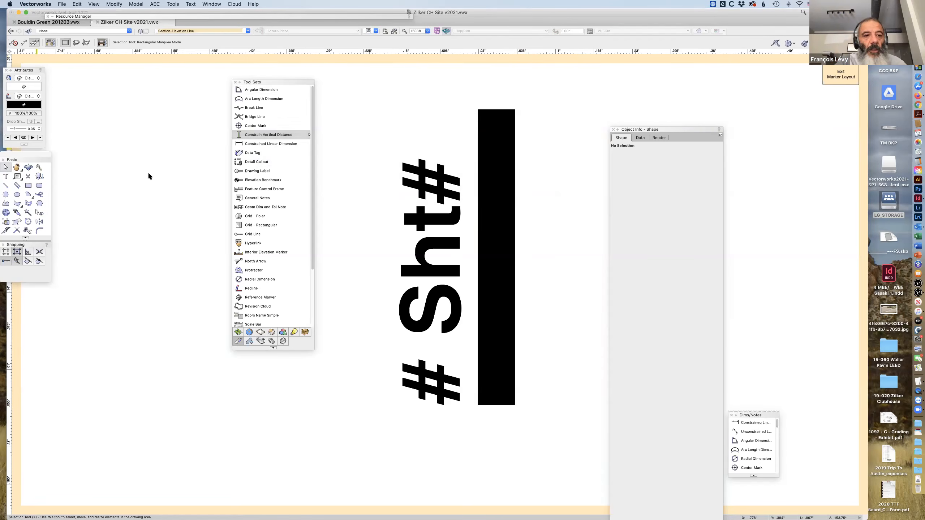
{"action": "left_click", "coordinate": [434, 198]}
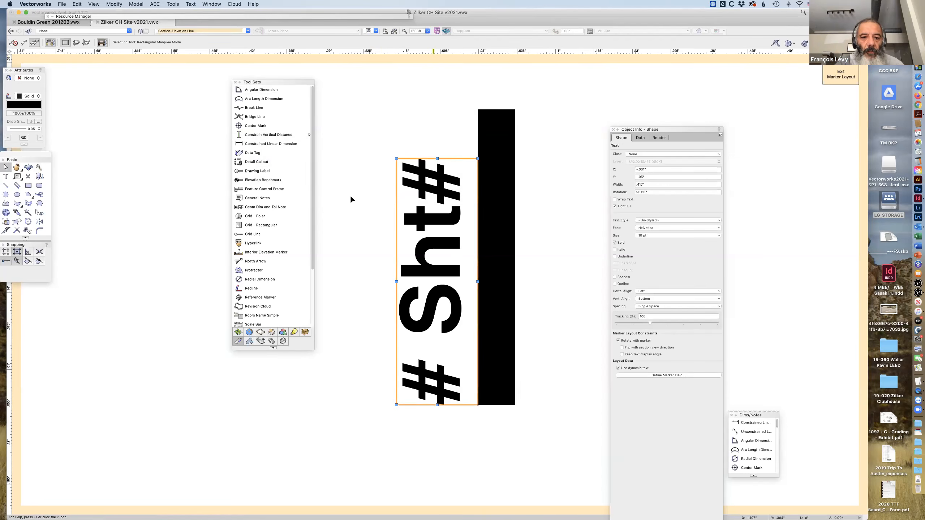
{"action": "left_click_drag", "start_coordinate": [83, 187], "coordinate": [109, 191]}
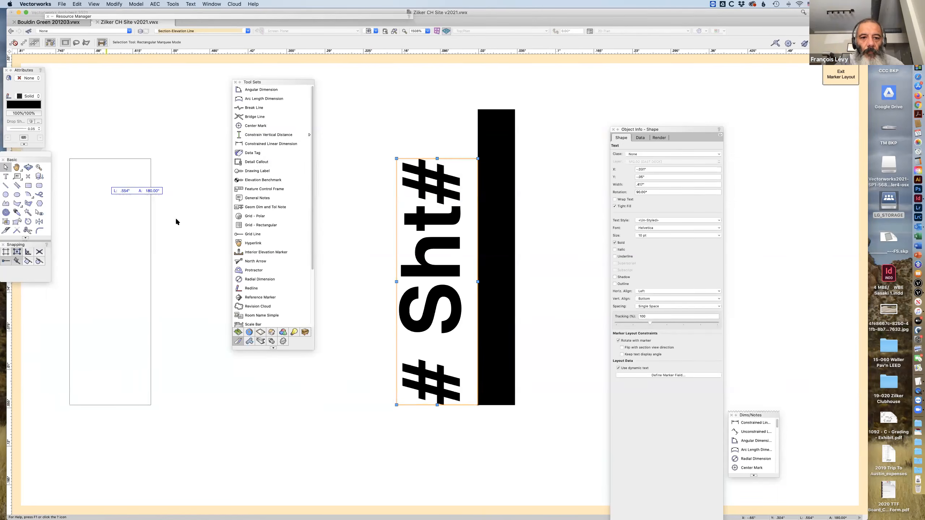
{"action": "left_click", "coordinate": [179, 219]}
{"action": "left_click", "coordinate": [132, 202]}
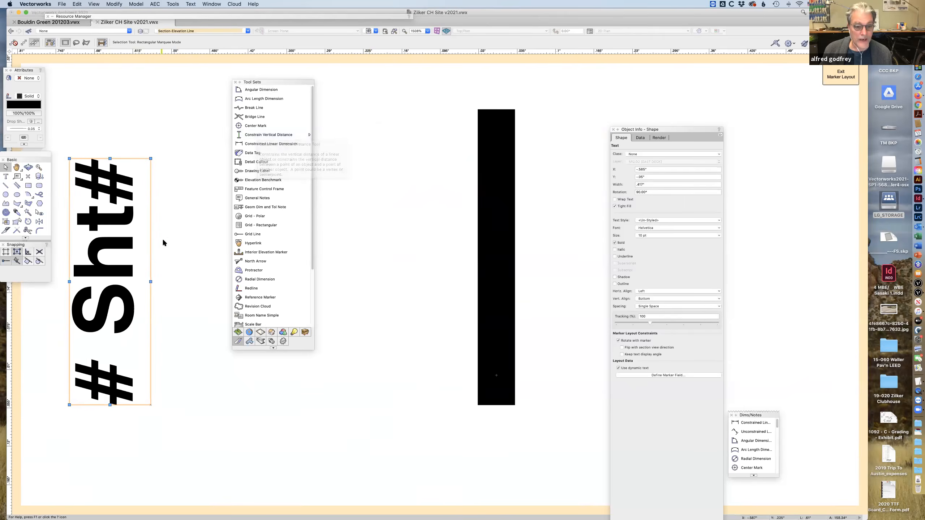
Undo the last horizontal move of the # Sht# text block and clear the selection in the marker layout.
{"action": "key", "text": "super+z"}
{"action": "left_click_drag", "start_coordinate": [451, 262], "coordinate": [393, 161]}
{"action": "key", "text": "super+2"}
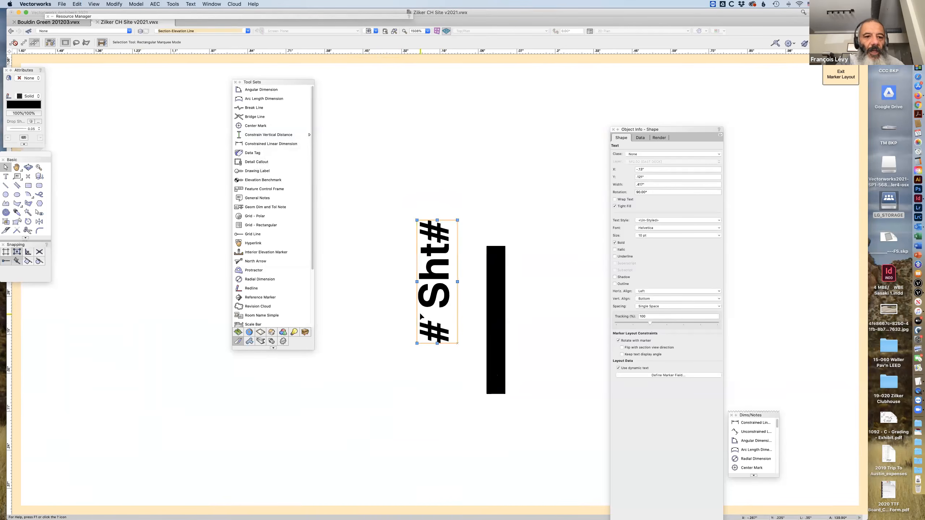
{"action": "left_click", "coordinate": [392, 321]}
{"action": "left_click", "coordinate": [431, 333]}
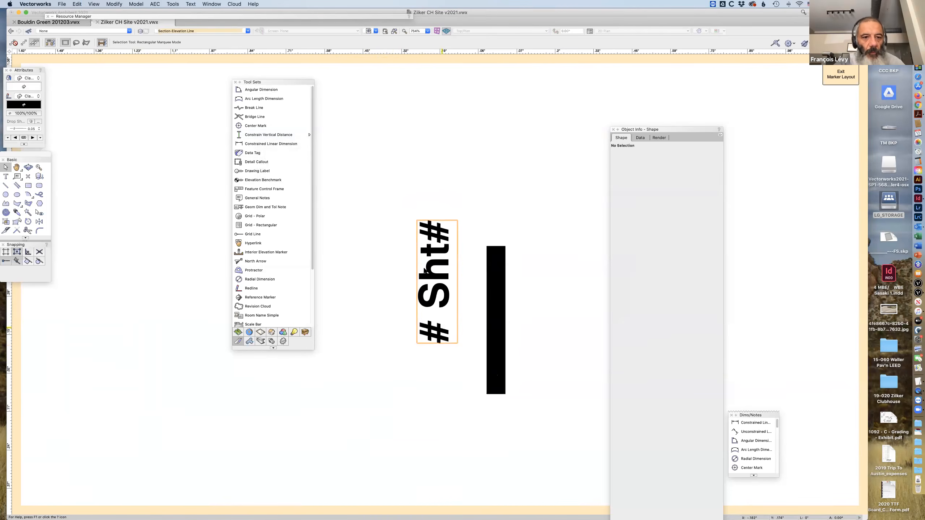
{"action": "left_click", "coordinate": [369, 245]}
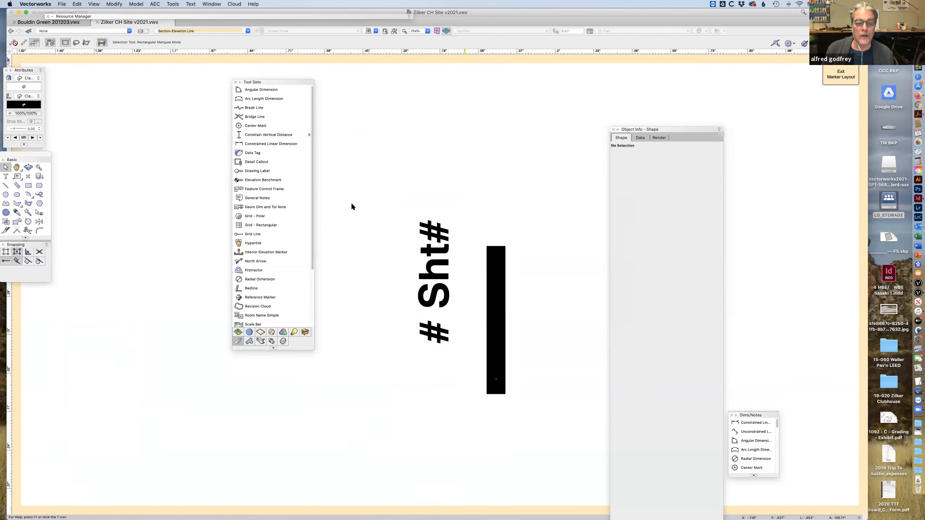
Try a horizontal Constrained Linear Dimension from the # Sht# text's lower left corner to the black bar's lower right corner.
{"action": "left_click", "coordinate": [262, 144]}
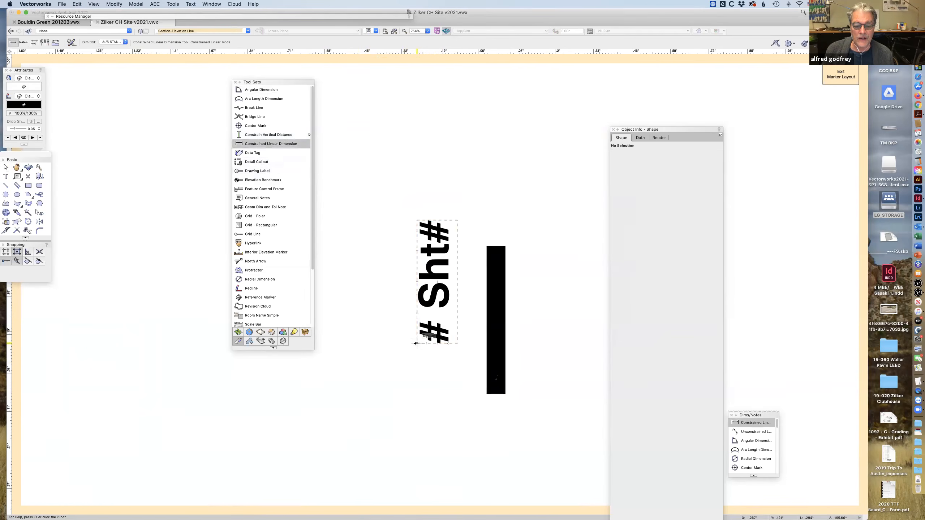
{"action": "left_click", "coordinate": [417, 343]}
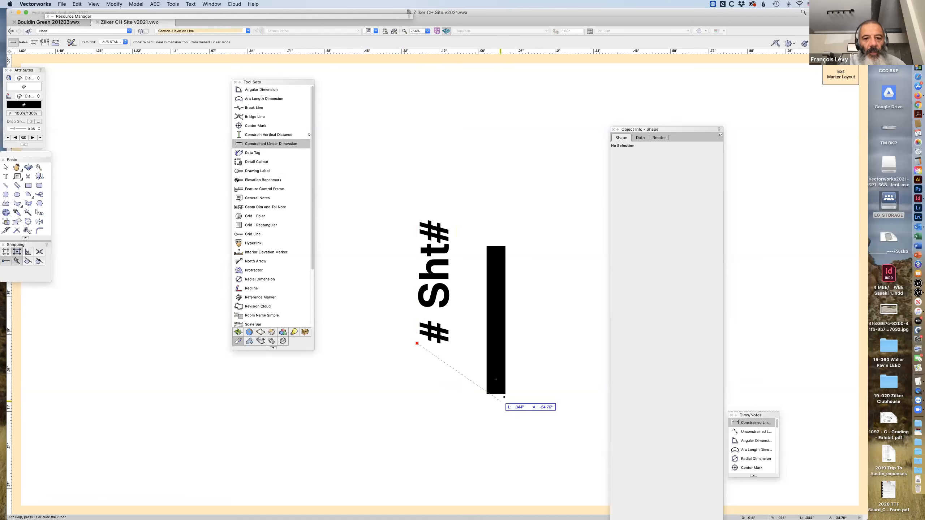
{"action": "left_click", "coordinate": [506, 394]}
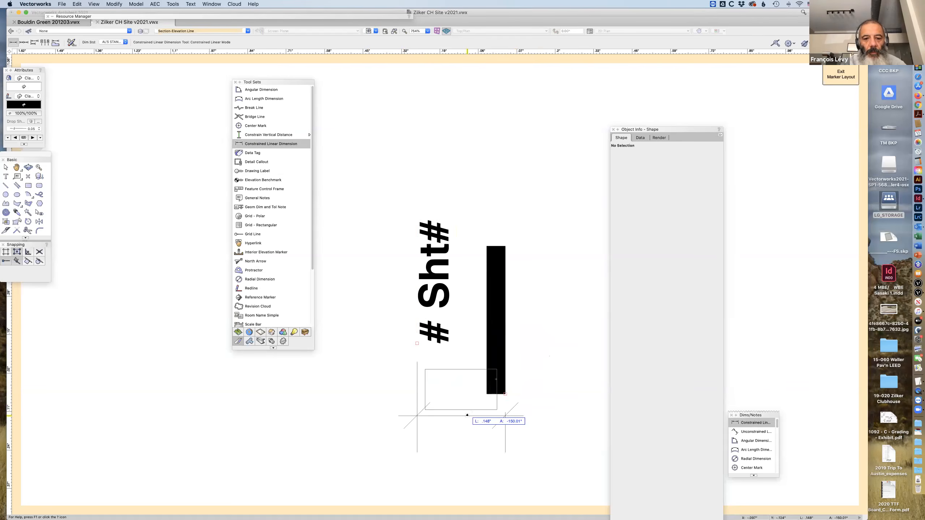
{"action": "left_click", "coordinate": [467, 415]}
{"action": "key", "text": "super+z"}
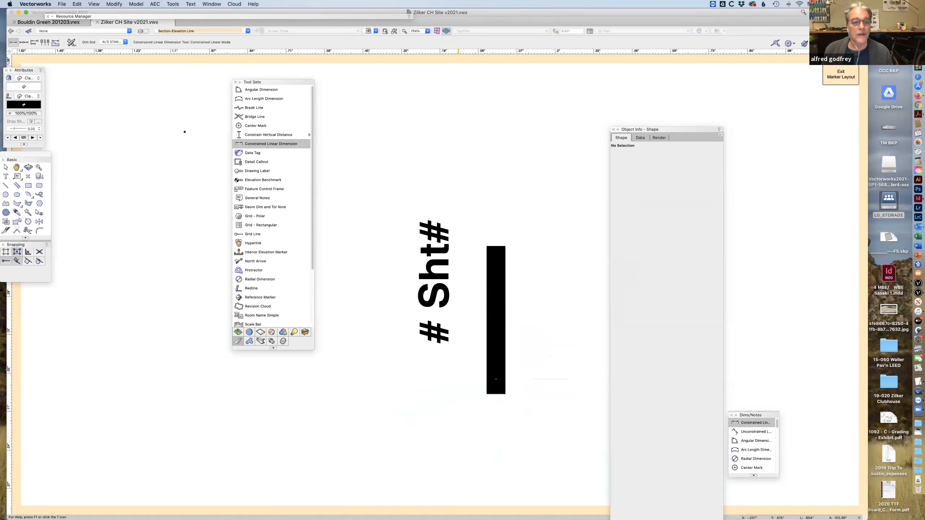
Try the Constrain Vertical Distance tool once more between the # Sht# text's lower left and the black bar's lower right corner.
{"action": "left_click", "coordinate": [250, 136]}
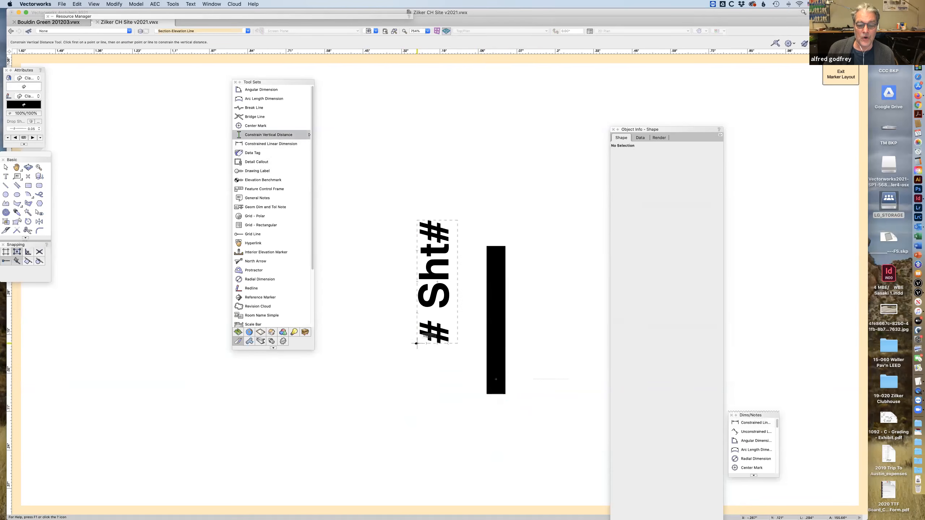
{"action": "left_click", "coordinate": [416, 343]}
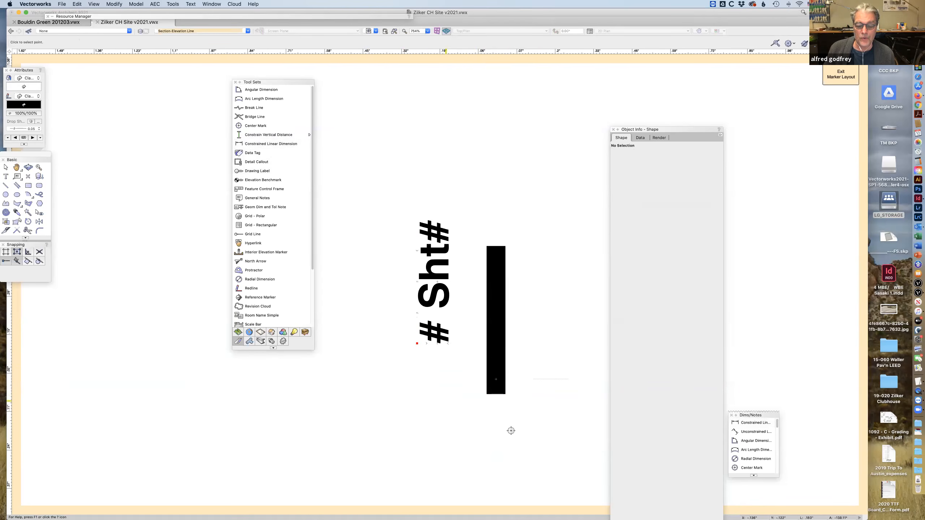
{"action": "left_click", "coordinate": [505, 394]}
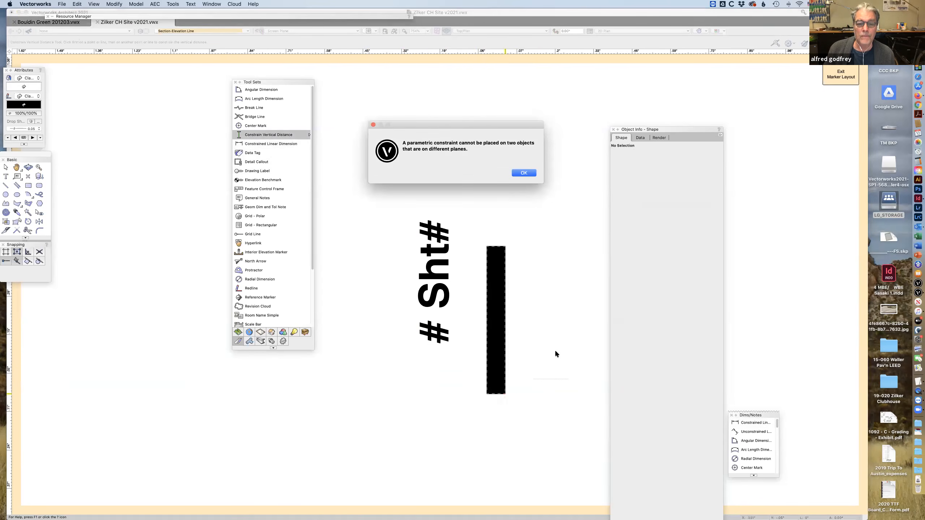
{"action": "left_click", "coordinate": [524, 173]}
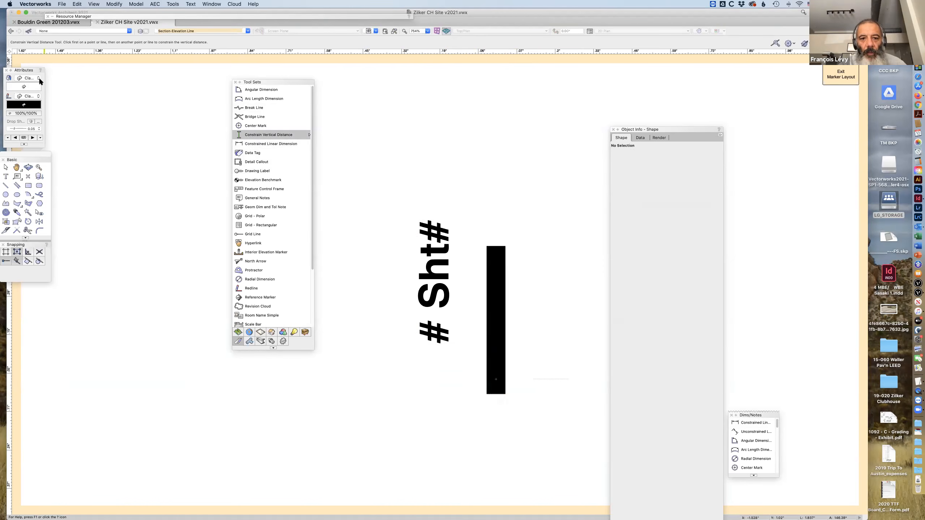
Undo the latest edits in the marker layout and delete all of its objects.
{"action": "left_click", "coordinate": [6, 168]}
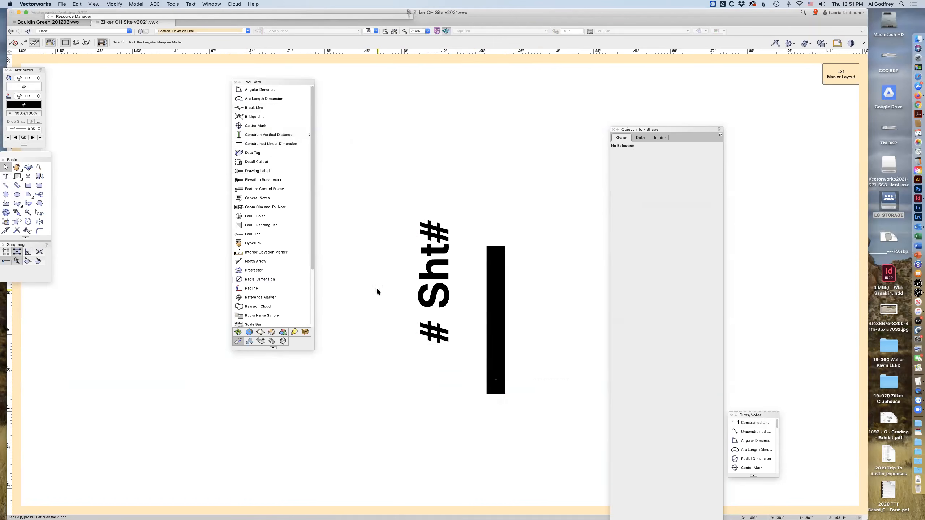
{"action": "key", "text": "super+z"}
{"action": "key", "text": "super+z"}
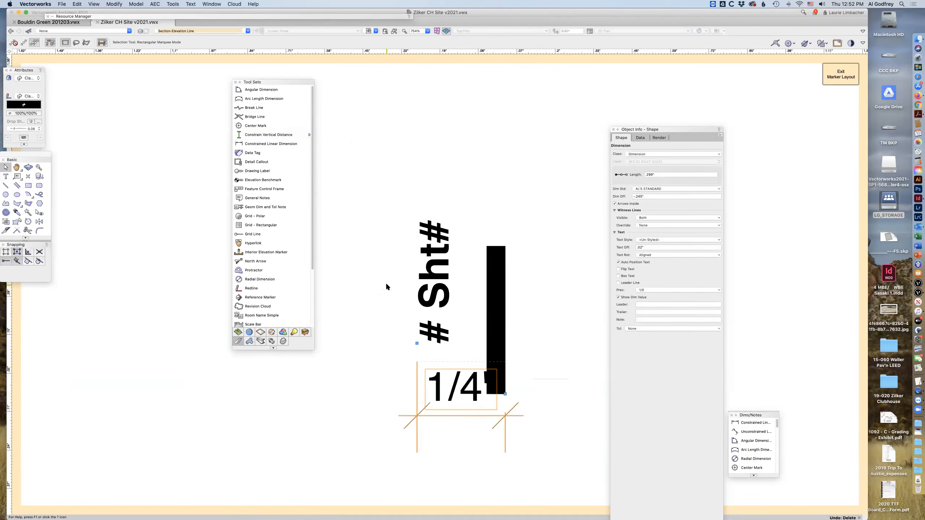
{"action": "key", "text": "super+z"}
{"action": "key", "text": "super+z"}
{"action": "key", "text": "super+z"}
{"action": "key", "text": "super+a"}
{"action": "key", "text": "Delete"}
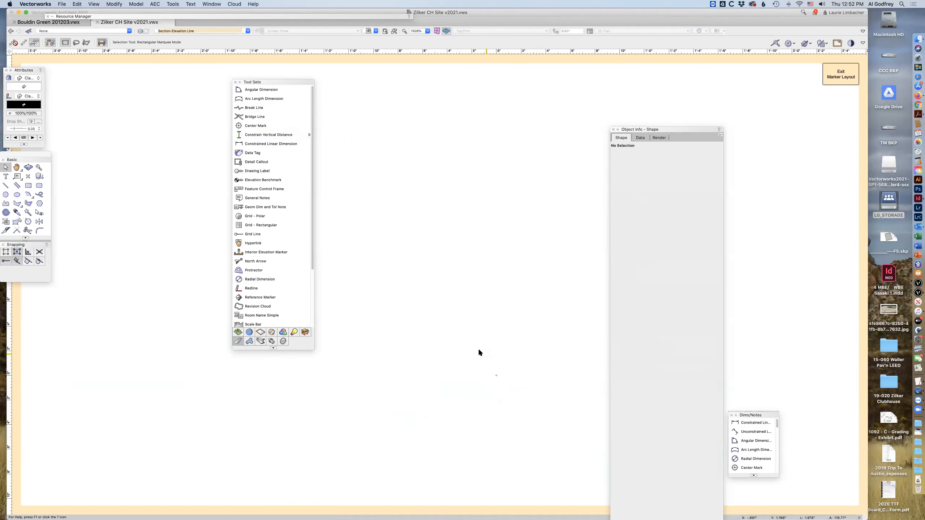
Exit the marker layout and close the Section-Elevation Line plug-in object style settings.
{"action": "left_click", "coordinate": [829, 74]}
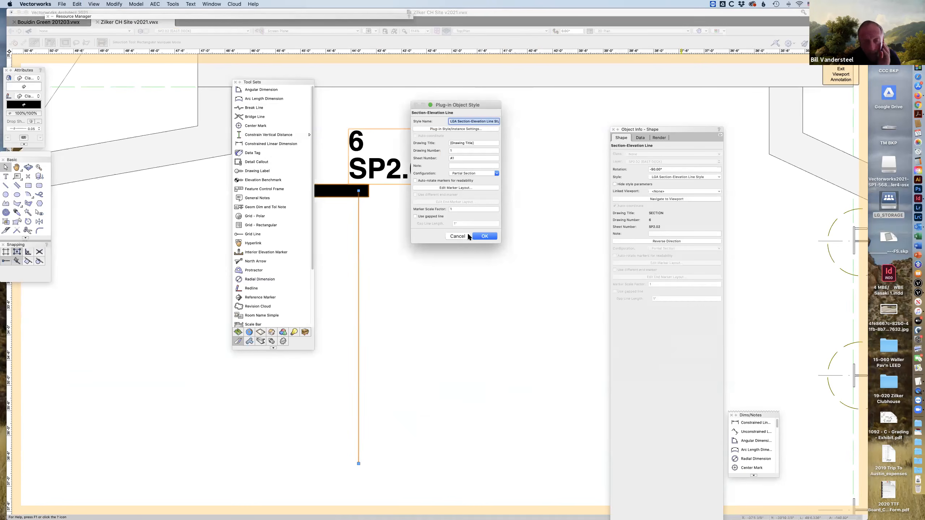
{"action": "left_click", "coordinate": [462, 234]}
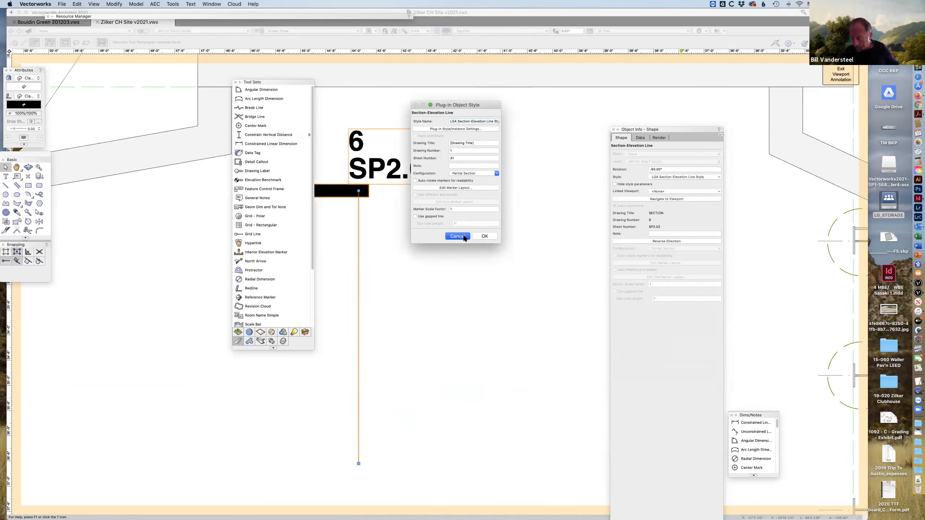
{"action": "left_click", "coordinate": [484, 236]}
Move the Tool Sets palette clear of the 6 / SP2.02 section marker and reselect the marker.
{"action": "left_click_drag", "start_coordinate": [290, 82], "coordinate": [167, 175]}
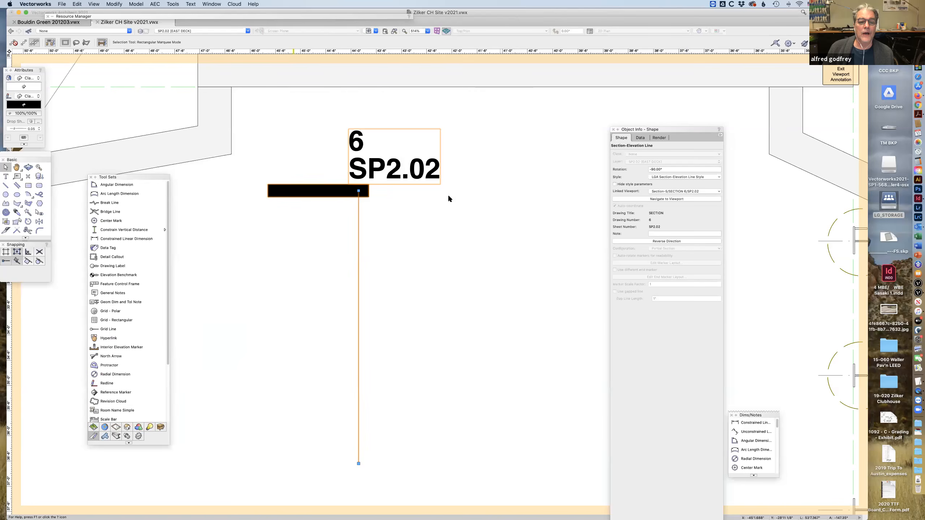
{"action": "left_click", "coordinate": [473, 178]}
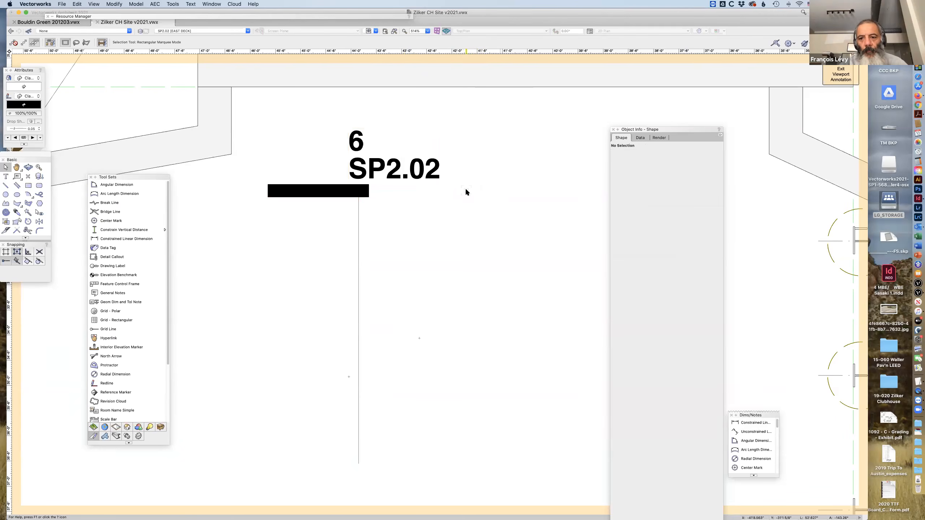
{"action": "left_click", "coordinate": [355, 192]}
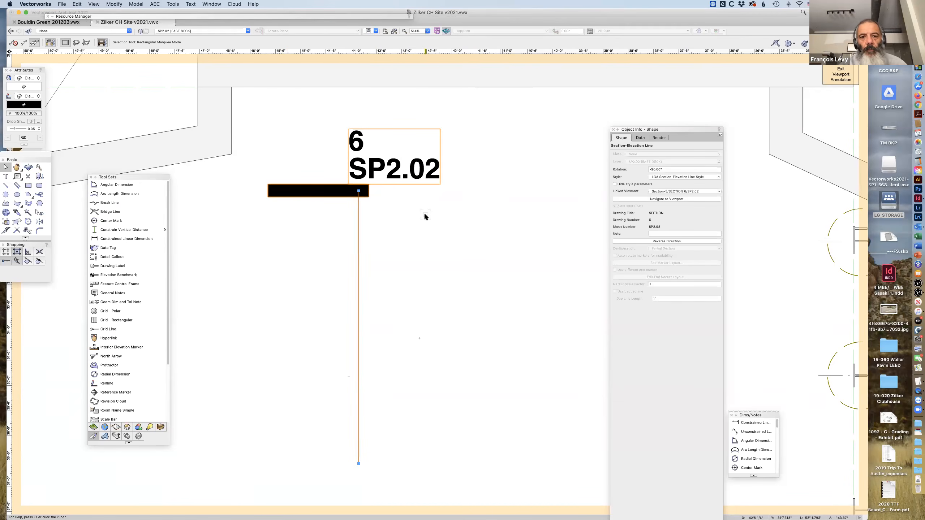
Expand the Resource Manager, filter it to Symbols/Plug-In Objects, and open the Drawing Label Styles folder of Bouldin Green 201203.vwx.
{"action": "double_click", "coordinate": [133, 16]}
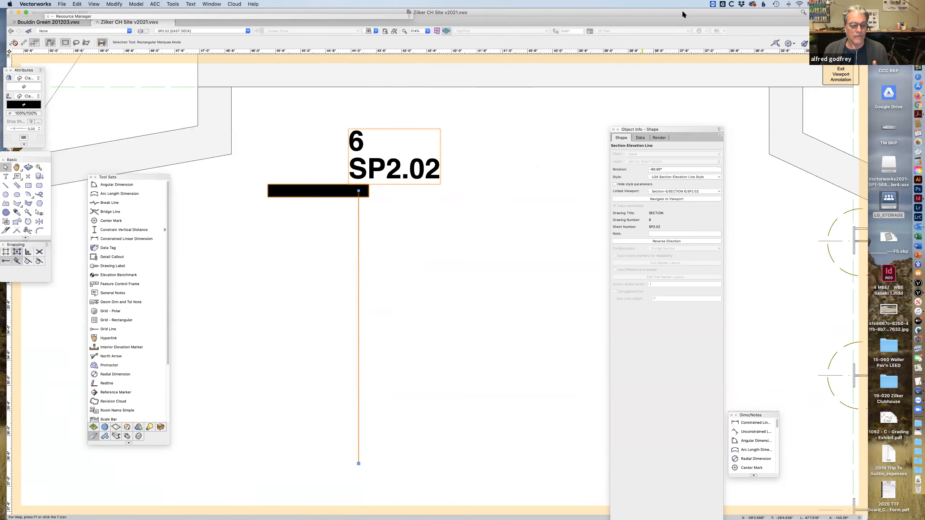
{"action": "double_click", "coordinate": [226, 15]}
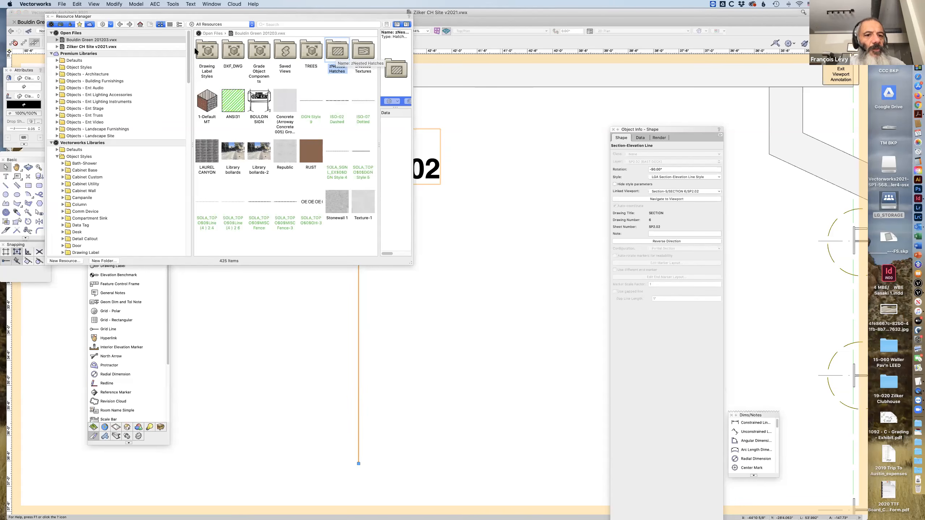
{"action": "left_click", "coordinate": [248, 24]}
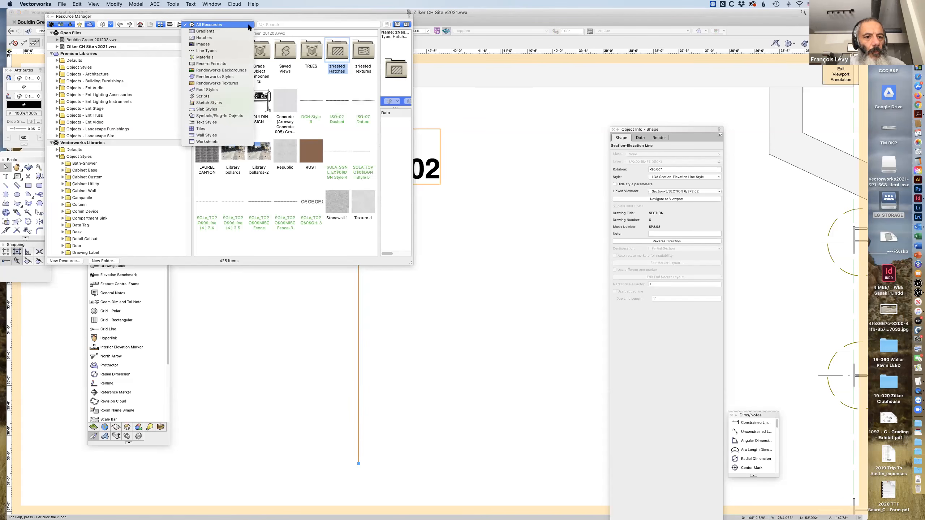
{"action": "left_click", "coordinate": [220, 116]}
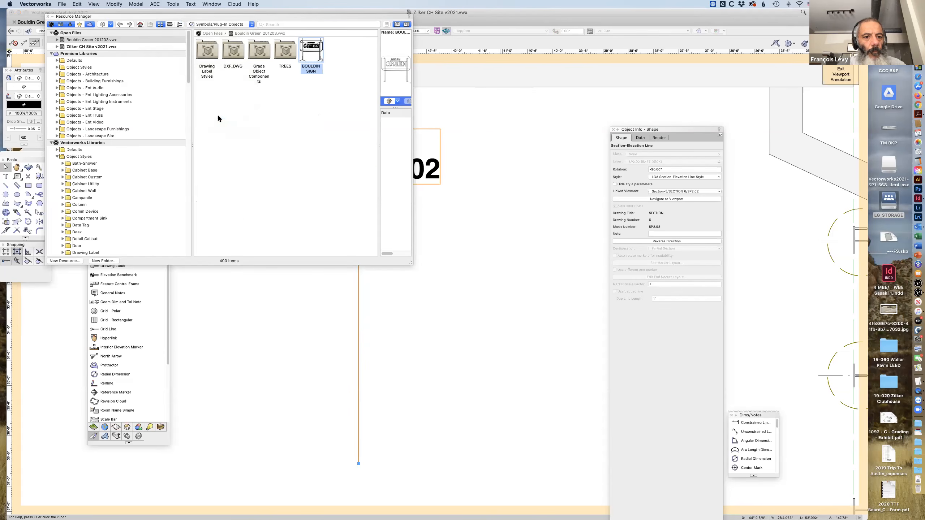
{"action": "left_click", "coordinate": [206, 51]}
{"action": "double_click", "coordinate": [205, 52]}
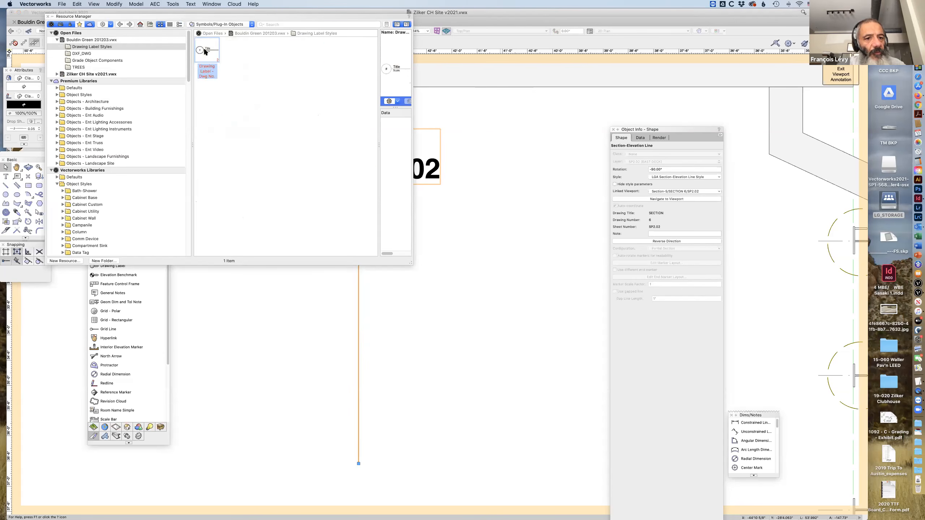
Reset the Resource Manager filter to All Resources and return to the root of Bouldin Green 201203.vwx.
{"action": "left_click", "coordinate": [221, 24]}
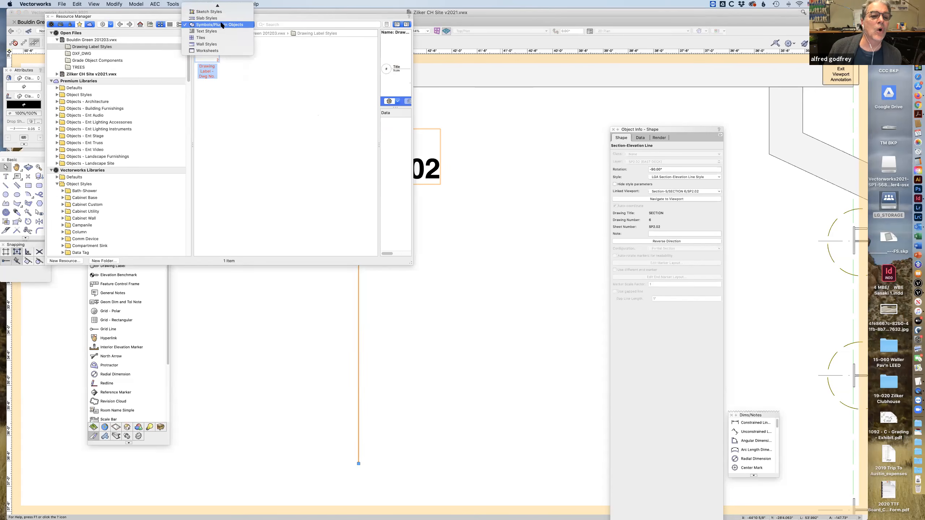
{"action": "left_click", "coordinate": [265, 64]}
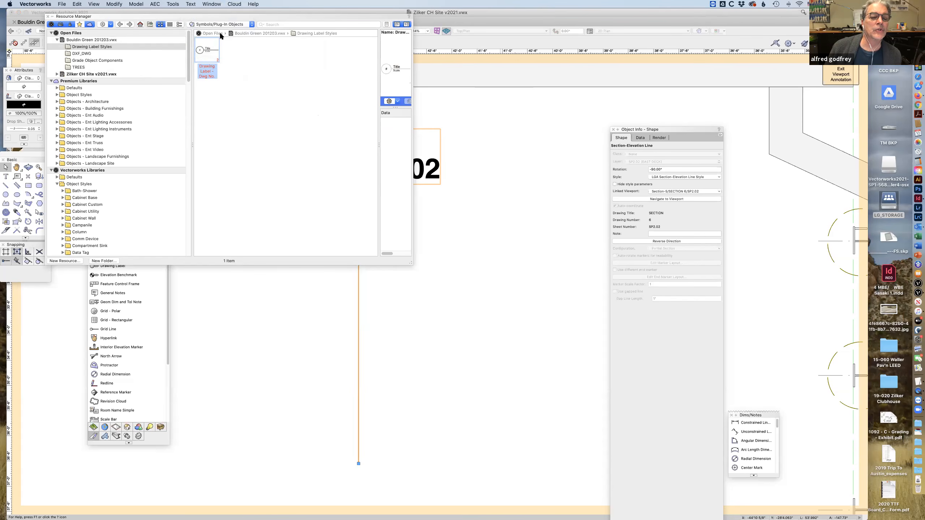
{"action": "left_click", "coordinate": [205, 34]}
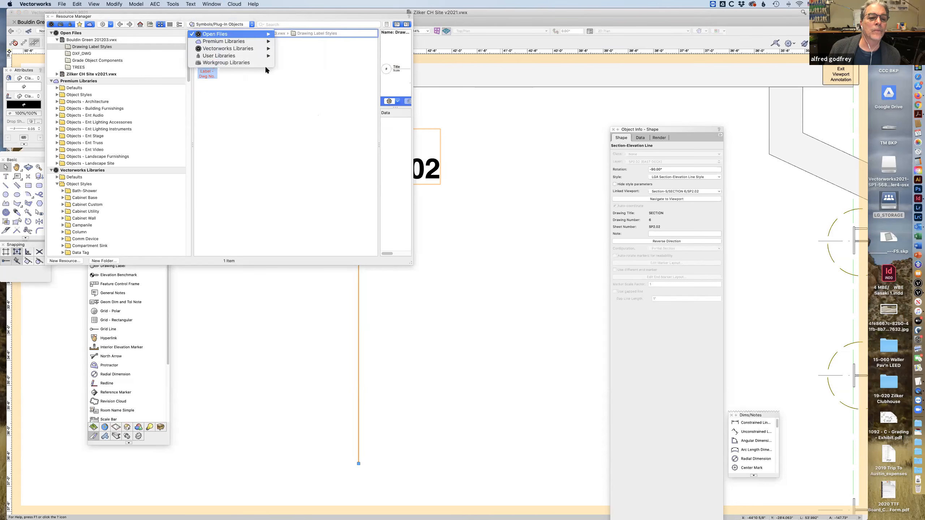
{"action": "left_click", "coordinate": [246, 90]}
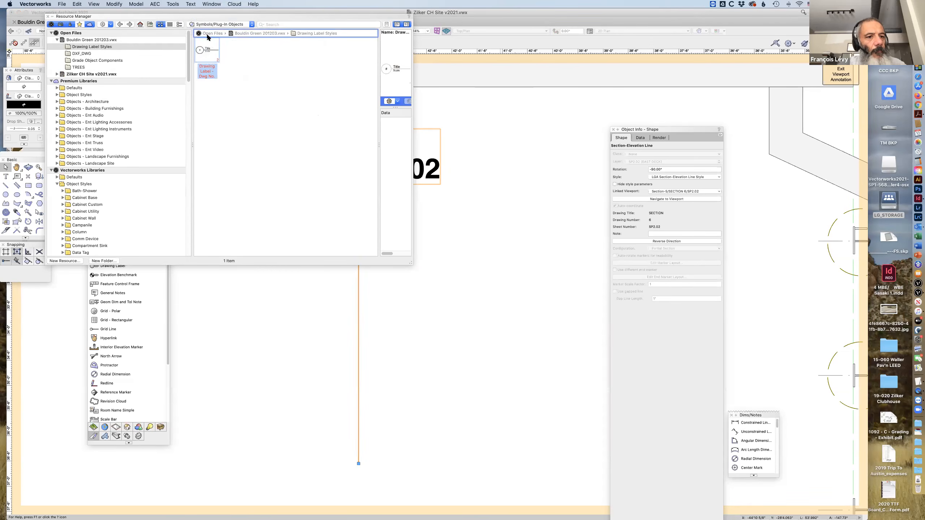
{"action": "left_click", "coordinate": [223, 25]}
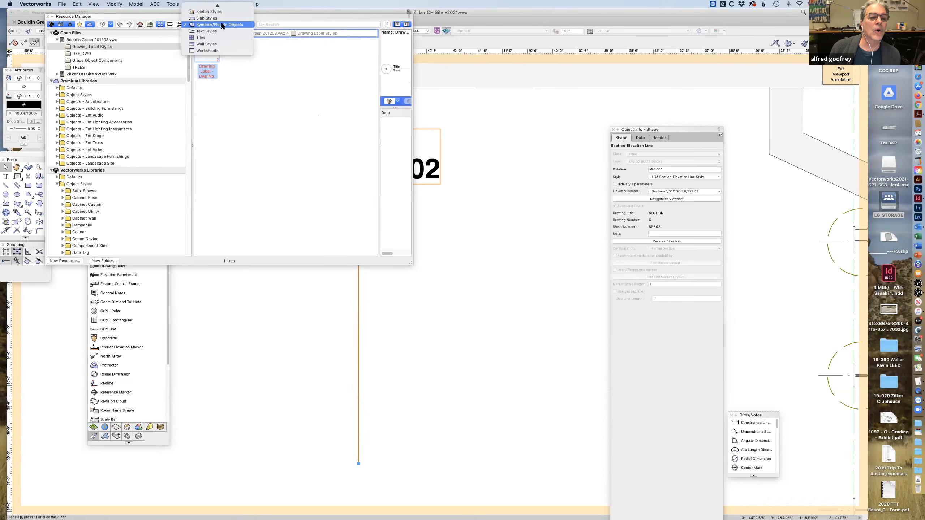
{"action": "mouse_move", "coordinate": [227, 5]}
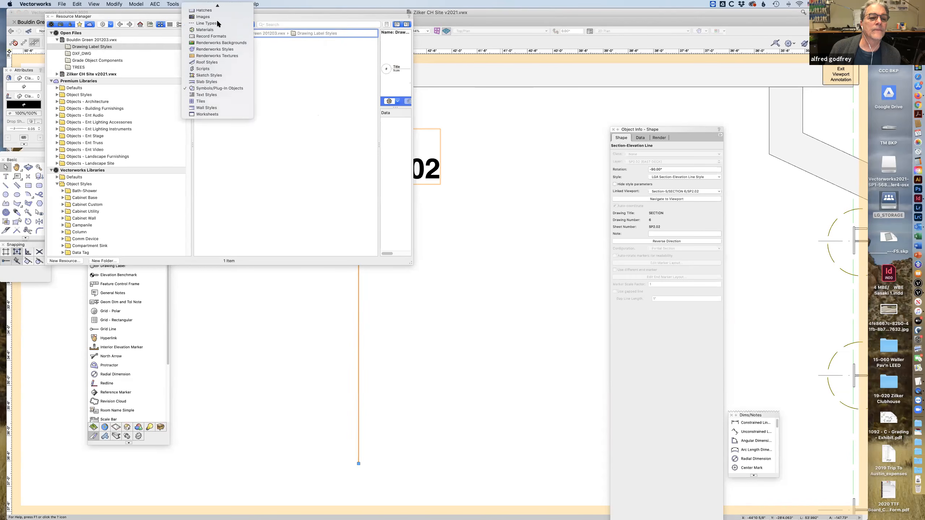
{"action": "left_click", "coordinate": [212, 7]}
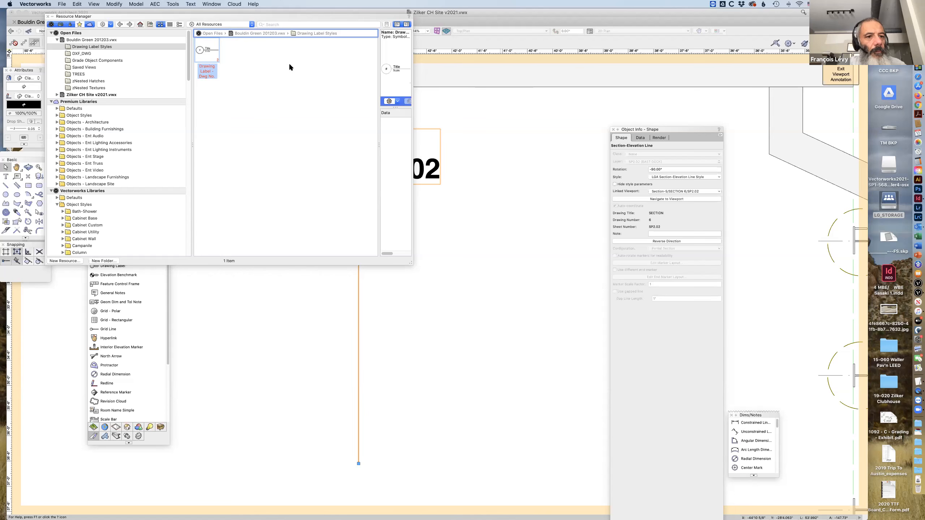
{"action": "left_click", "coordinate": [73, 40]}
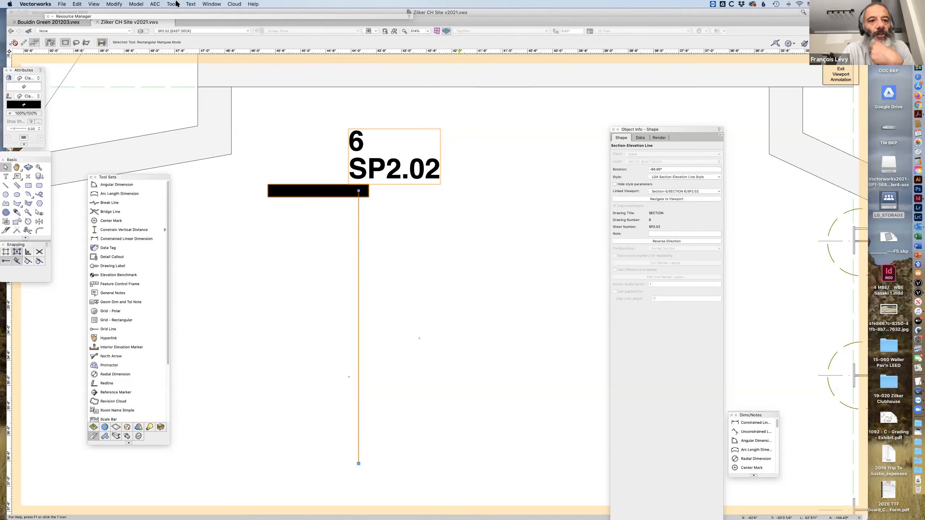
Search all libraries in the Resource Manager for "section" and browse the matching section line resources.
{"action": "mouse_move", "coordinate": [155, 18]}
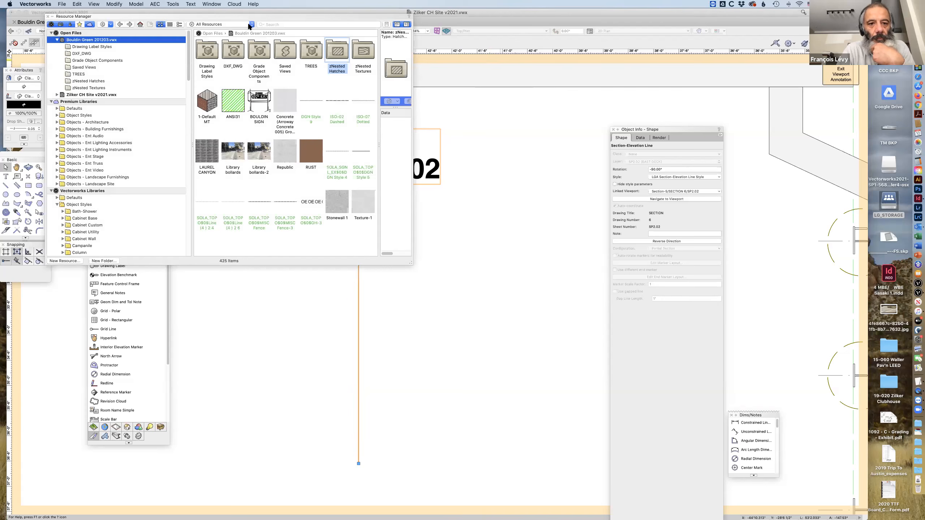
{"action": "left_click", "coordinate": [284, 24]}
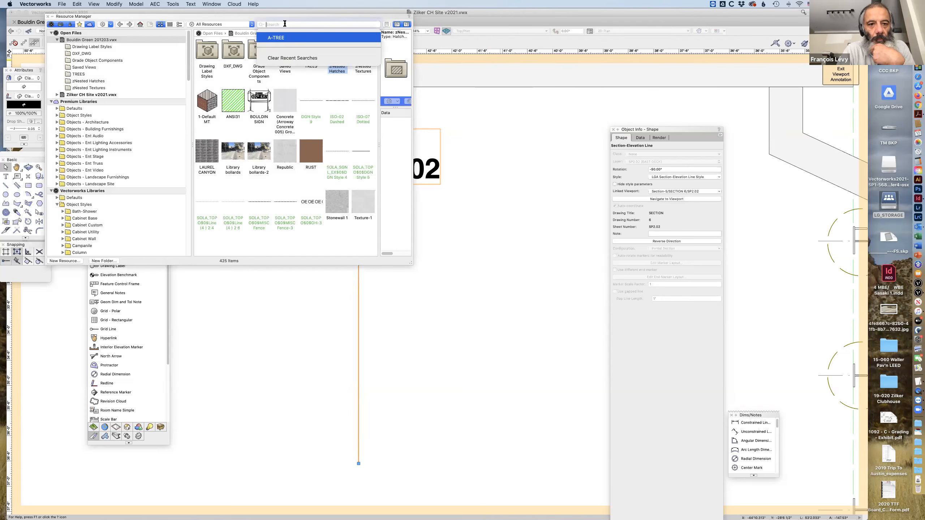
{"action": "type", "text": "section"}
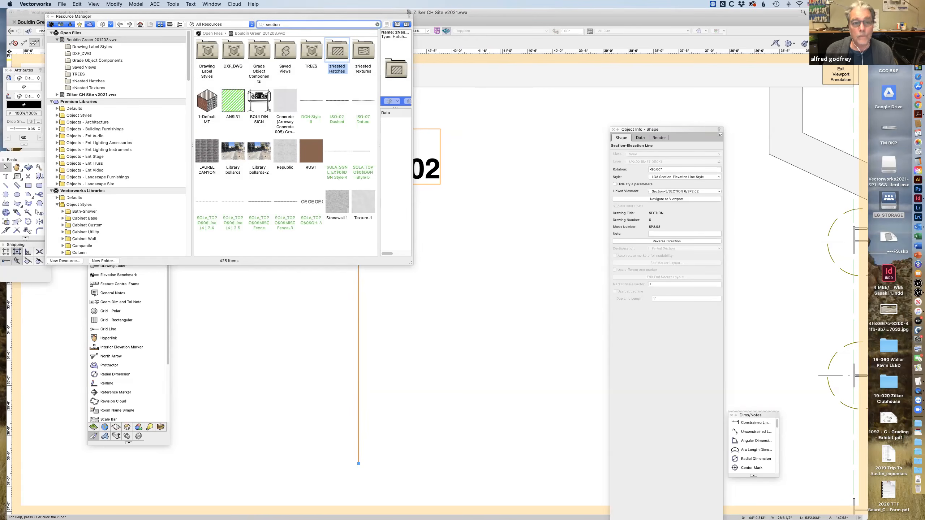
{"action": "key", "text": "Return"}
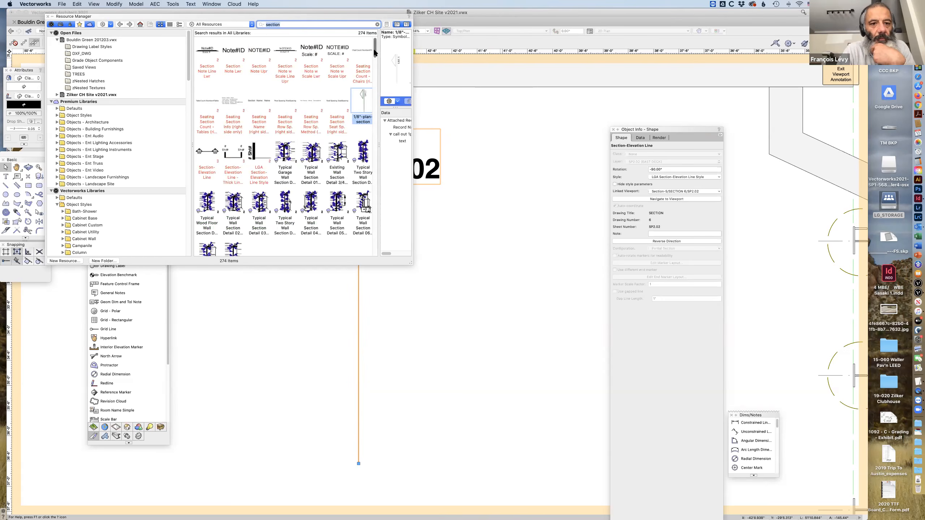
{"action": "left_click_drag", "start_coordinate": [375, 47], "coordinate": [377, 49]}
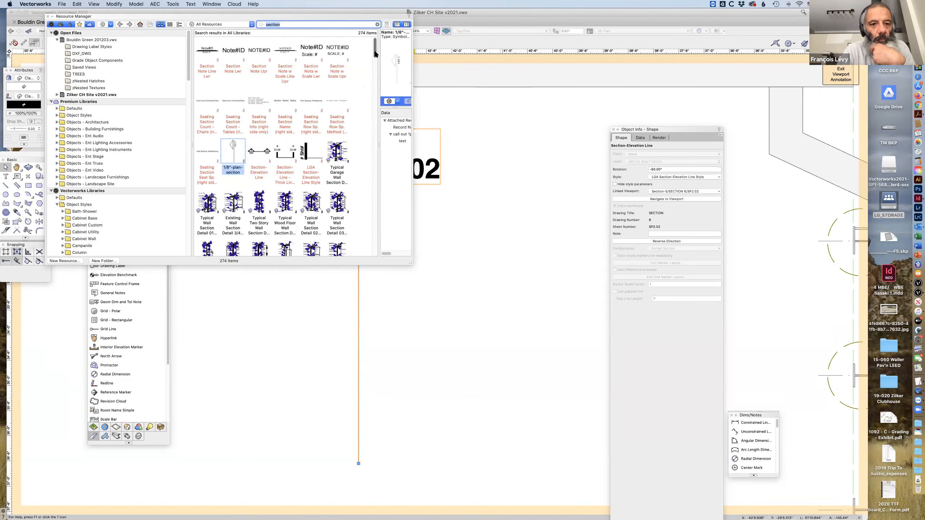
{"action": "scroll", "coordinate": [375, 60], "scroll_direction": "down", "scroll_amount": 5}
{"action": "left_click_drag", "start_coordinate": [377, 56], "coordinate": [382, 11]}
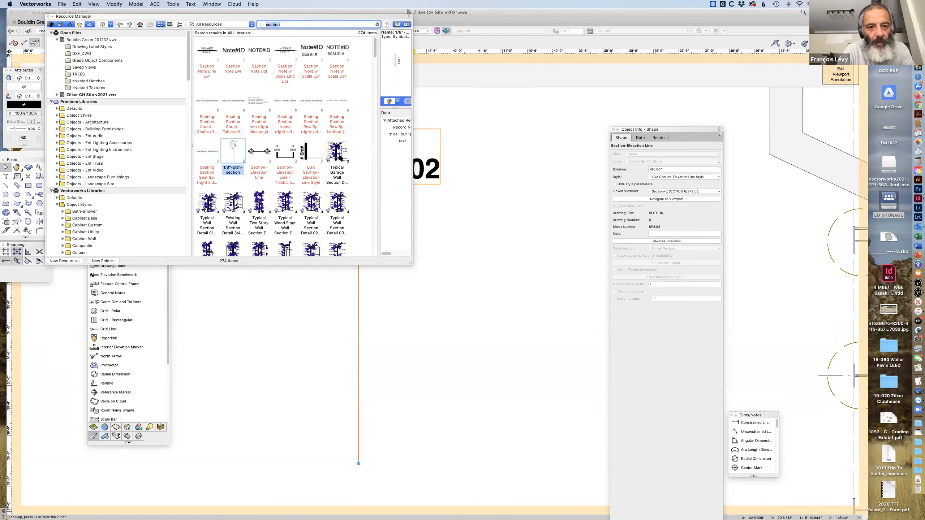
Duplicate the LGA Section-Elevation Line Style resource, accept the suggested name, and deselect the section marker in the drawing.
{"action": "left_click", "coordinate": [307, 159]}
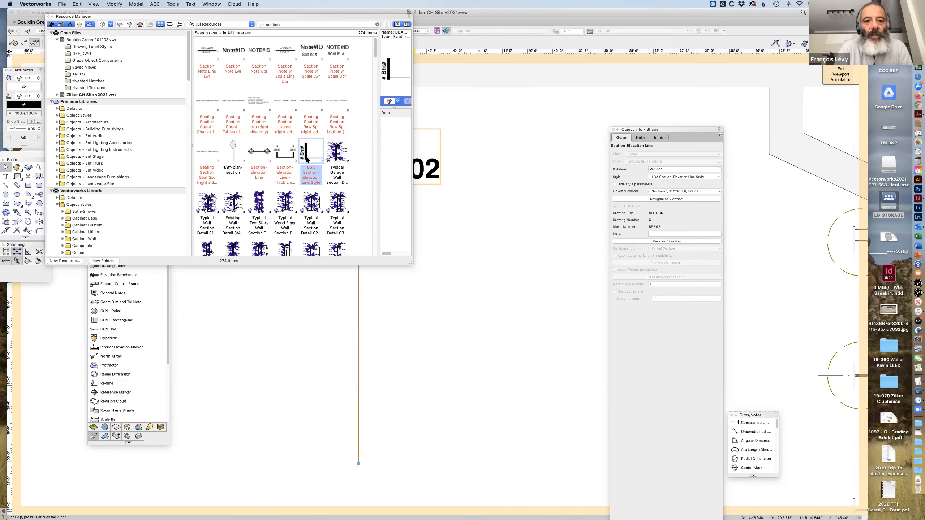
{"action": "right_click", "coordinate": [308, 159]}
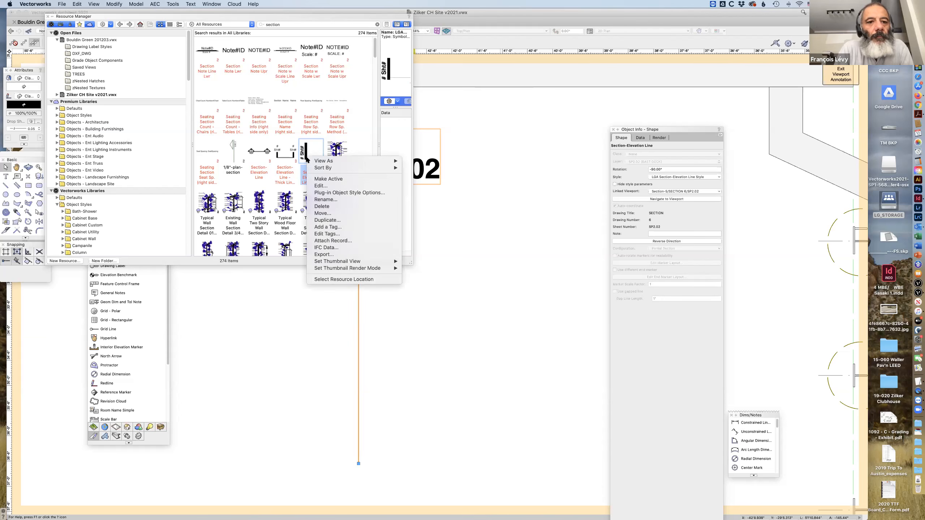
{"action": "left_click", "coordinate": [327, 220]}
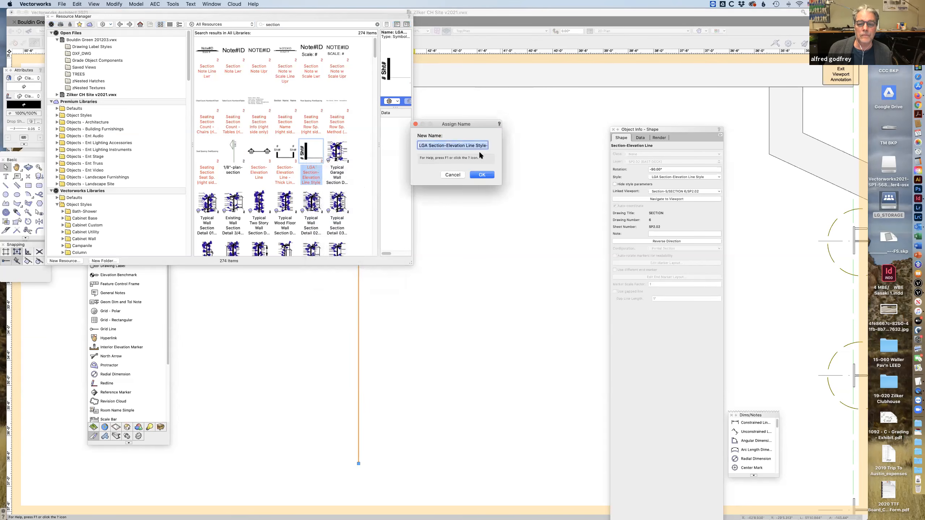
{"action": "left_click", "coordinate": [489, 178]}
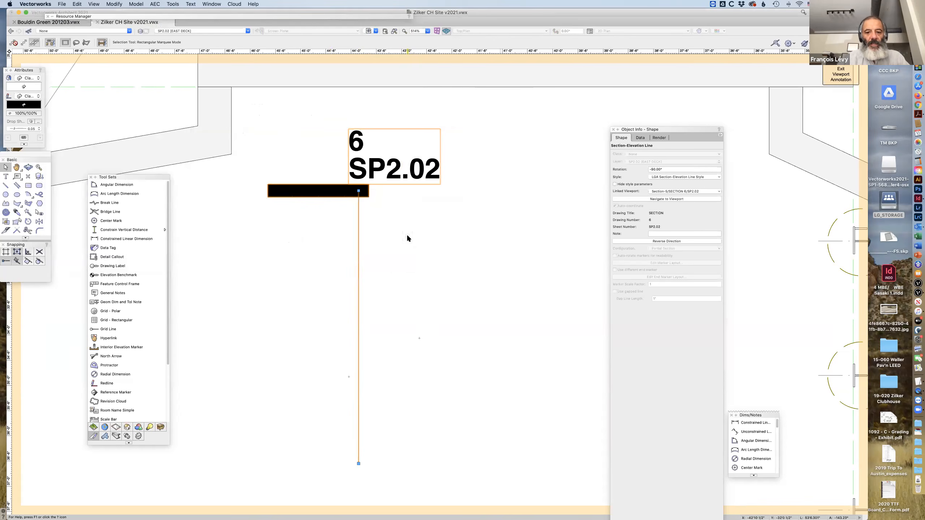
{"action": "left_click", "coordinate": [423, 235]}
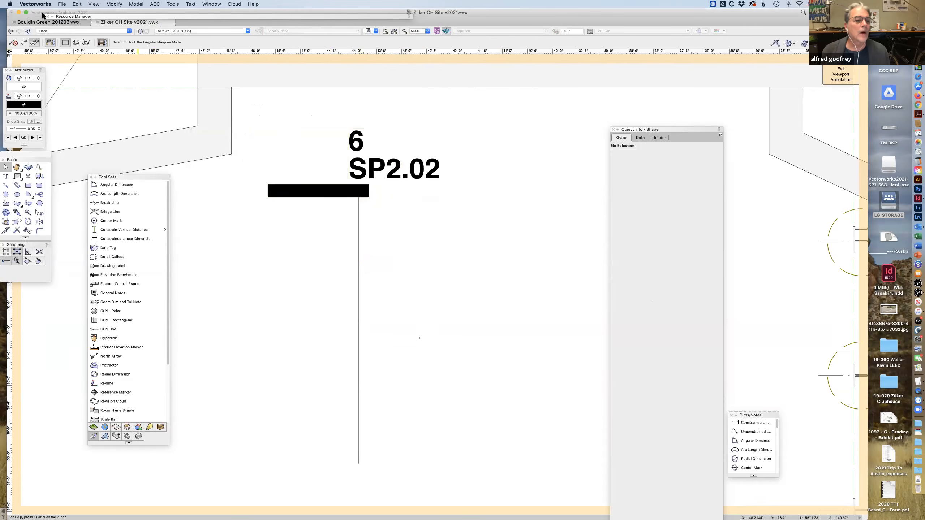
In Untitled 2, draw a vertical Section-Elevation Line about 1'-4" long above the typical drawing label, looking right.
{"action": "left_click_drag", "start_coordinate": [125, 10], "coordinate": [155, 103]}
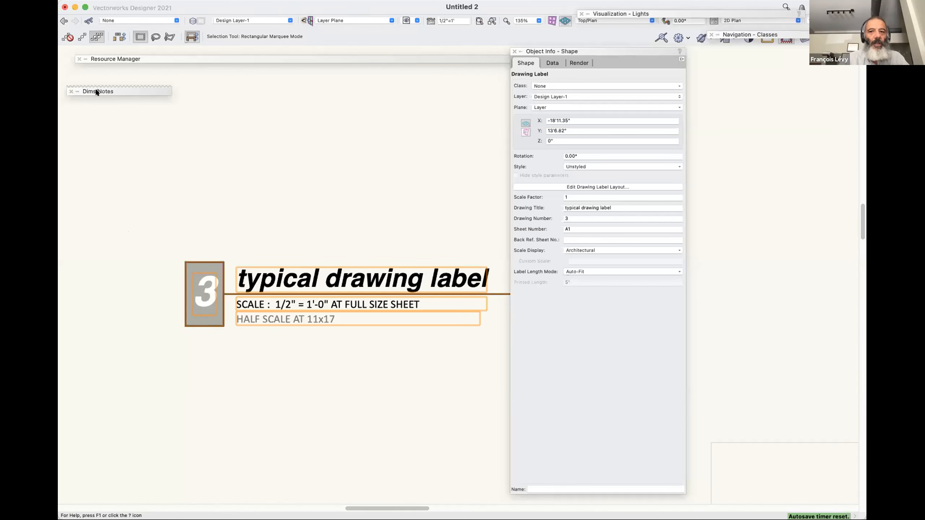
{"action": "mouse_move", "coordinate": [87, 91]}
{"action": "scroll", "coordinate": [128, 230], "scroll_direction": "down", "scroll_amount": 1}
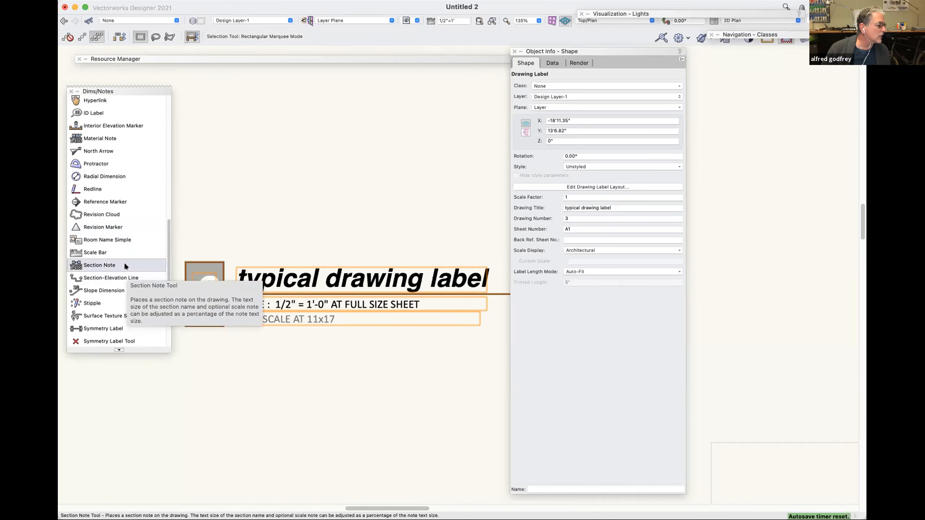
{"action": "left_click", "coordinate": [123, 278]}
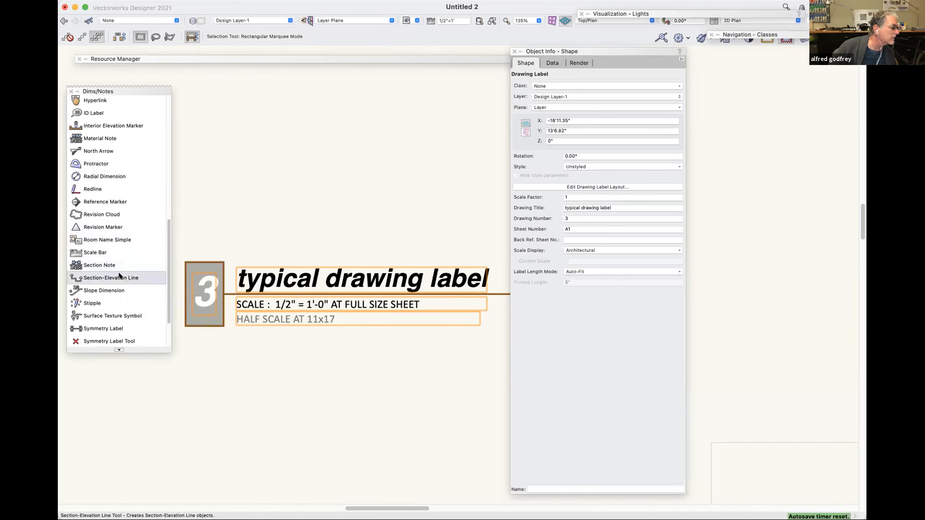
{"action": "left_click", "coordinate": [337, 127]}
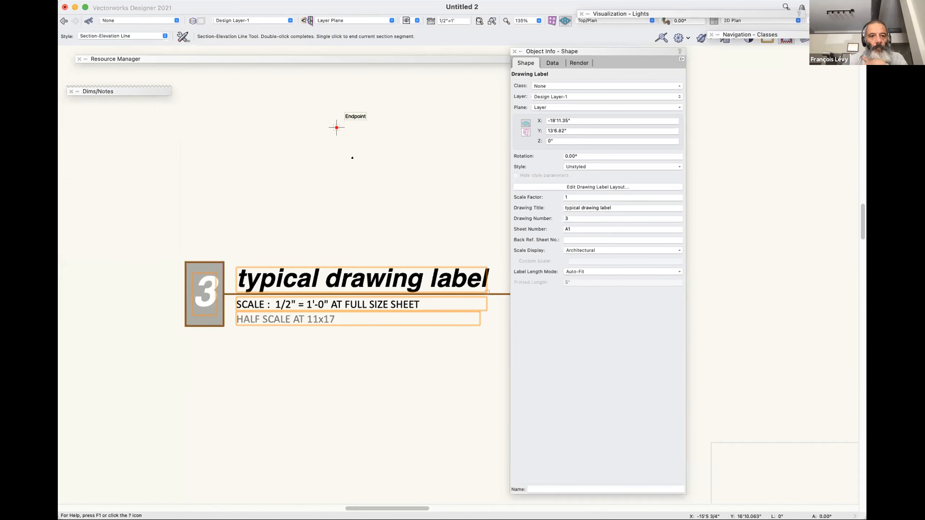
{"action": "left_click", "coordinate": [337, 195]}
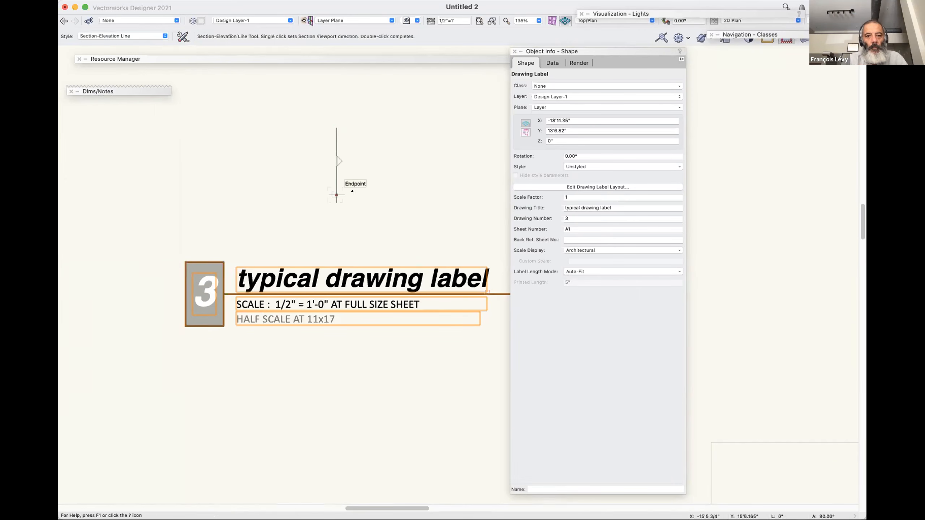
{"action": "left_click", "coordinate": [355, 199]}
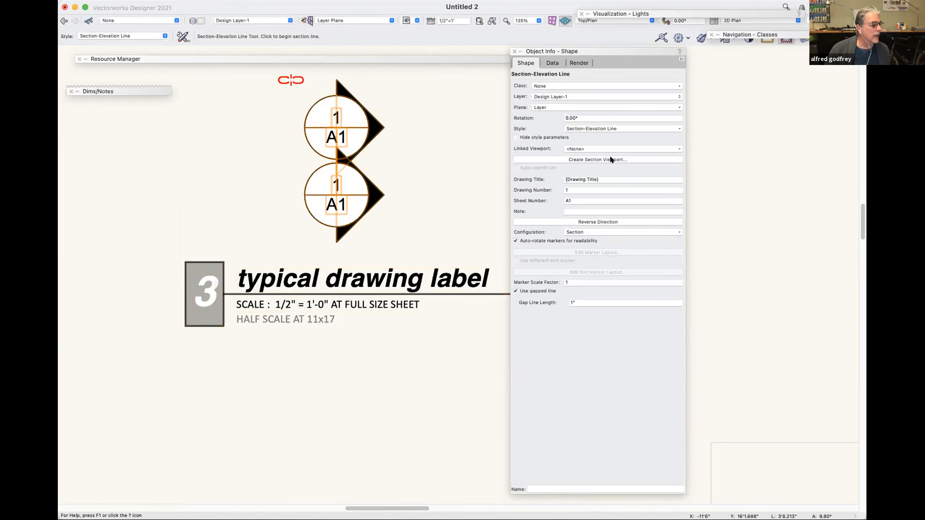
Set the new section line's configuration to Partial Section and convert its style to Unstyled.
{"action": "left_click", "coordinate": [607, 233]}
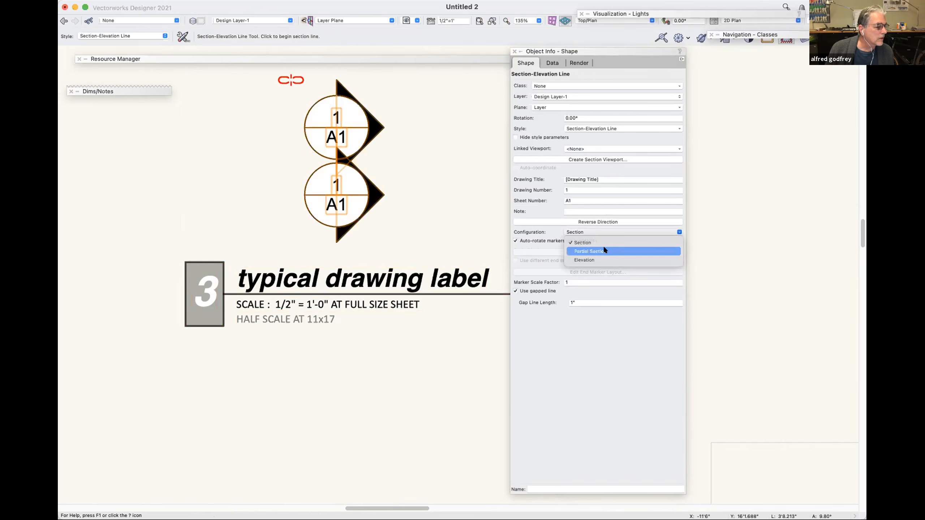
{"action": "left_click", "coordinate": [603, 251]}
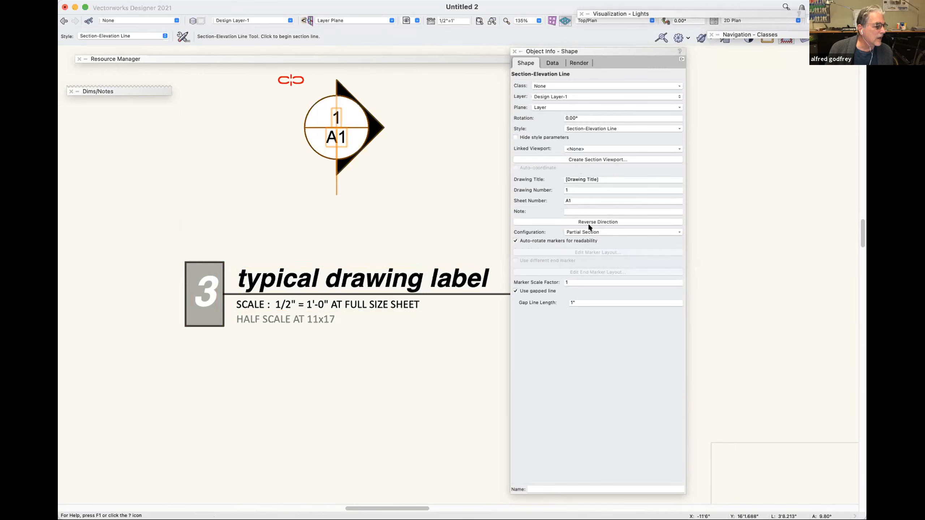
{"action": "left_click", "coordinate": [595, 129]}
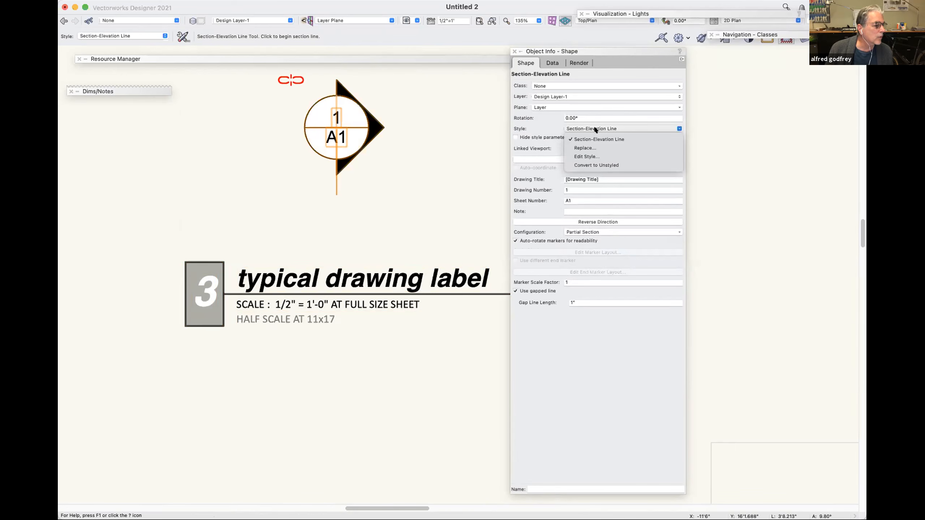
{"action": "left_click", "coordinate": [589, 141]}
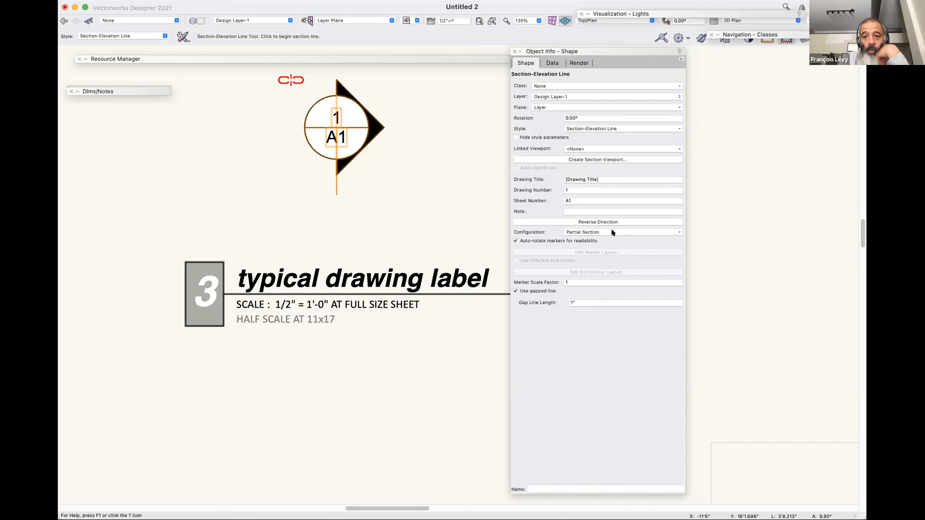
{"action": "left_click", "coordinate": [612, 128]}
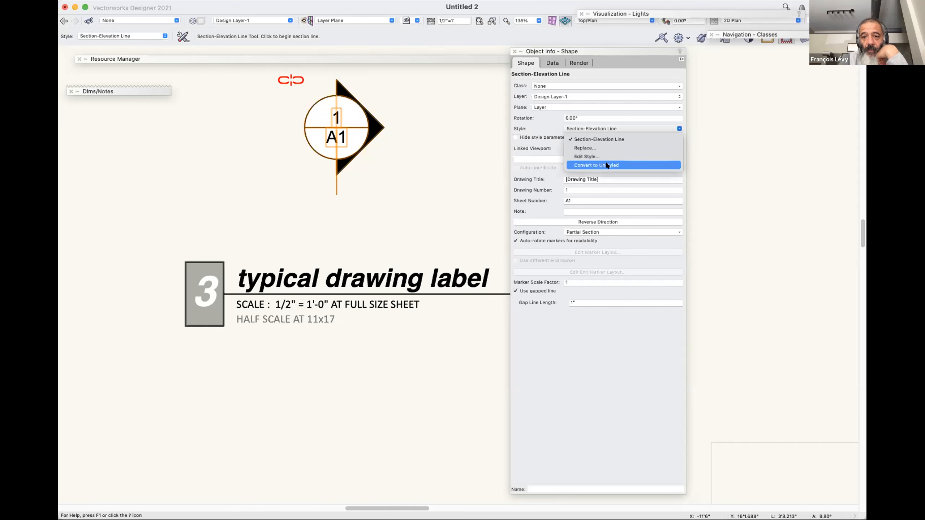
{"action": "left_click", "coordinate": [606, 165]}
{"action": "left_click", "coordinate": [623, 128]}
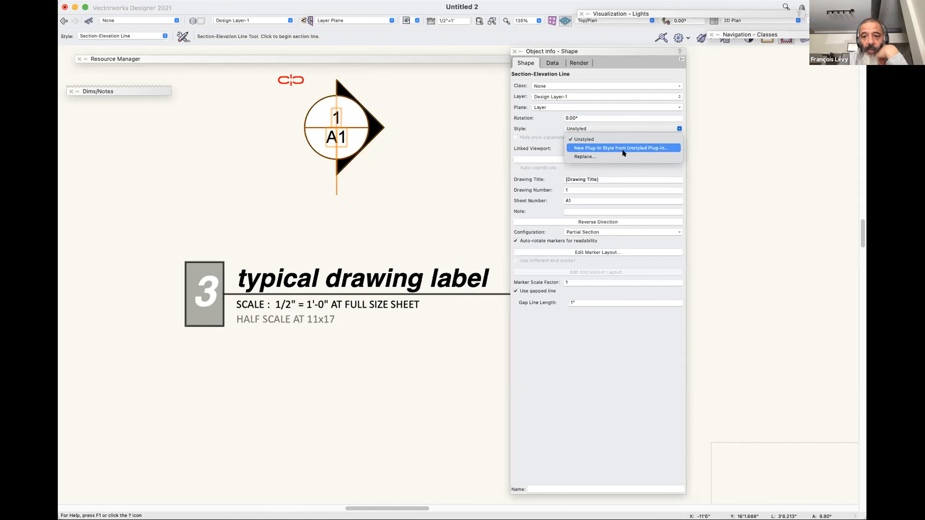
{"action": "left_click", "coordinate": [583, 115]}
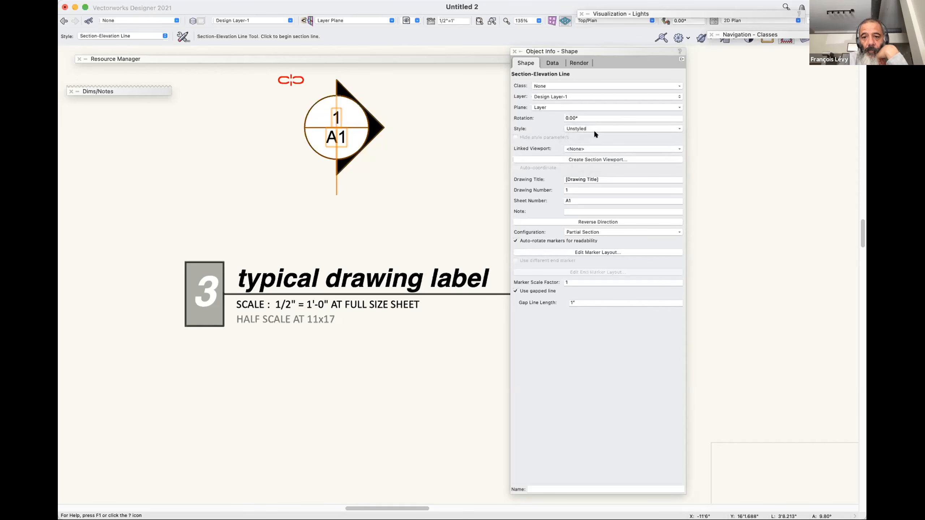
Open the section line's marker layout and move the # and Sht# texts together out of the circle to about X -.707", Y -.408".
{"action": "left_click", "coordinate": [618, 252]}
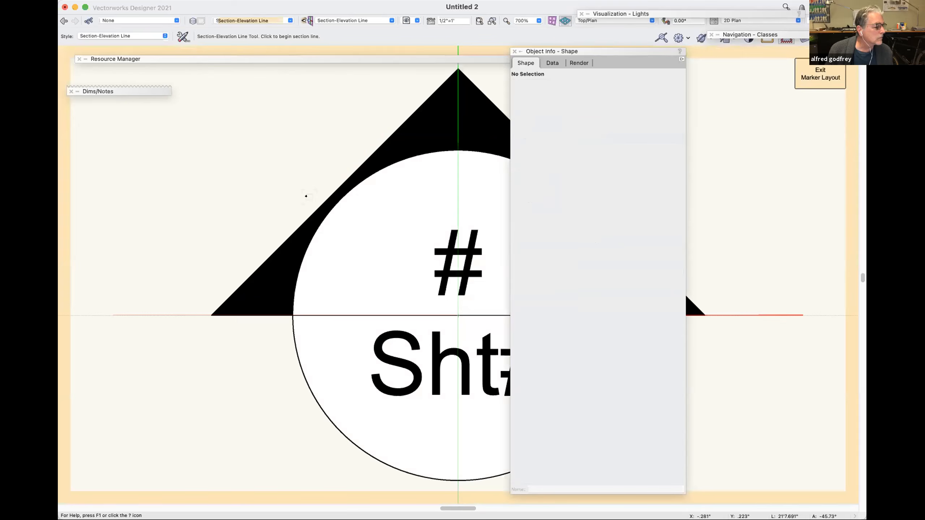
{"action": "key", "text": "super+2"}
{"action": "key", "text": "super+2"}
{"action": "key", "text": "x"}
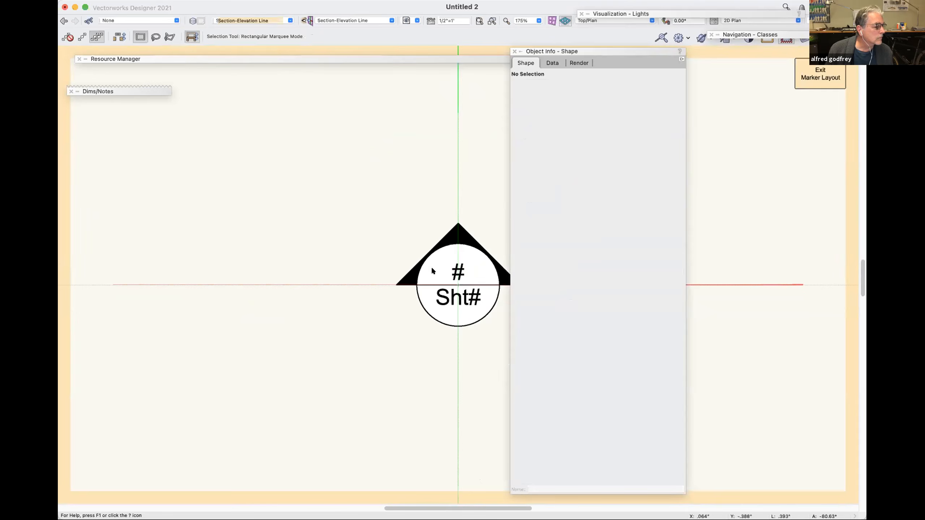
{"action": "left_click", "coordinate": [457, 273]}
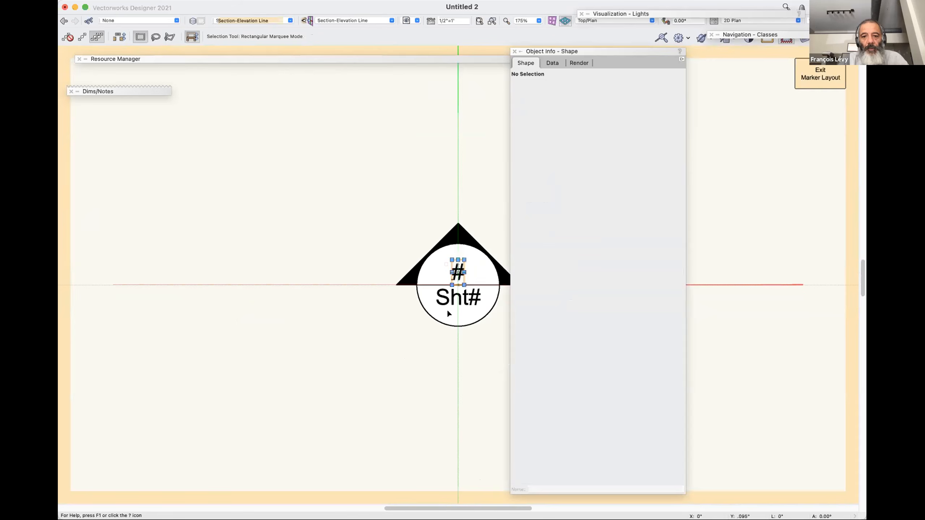
{"action": "left_click", "coordinate": [467, 305]}
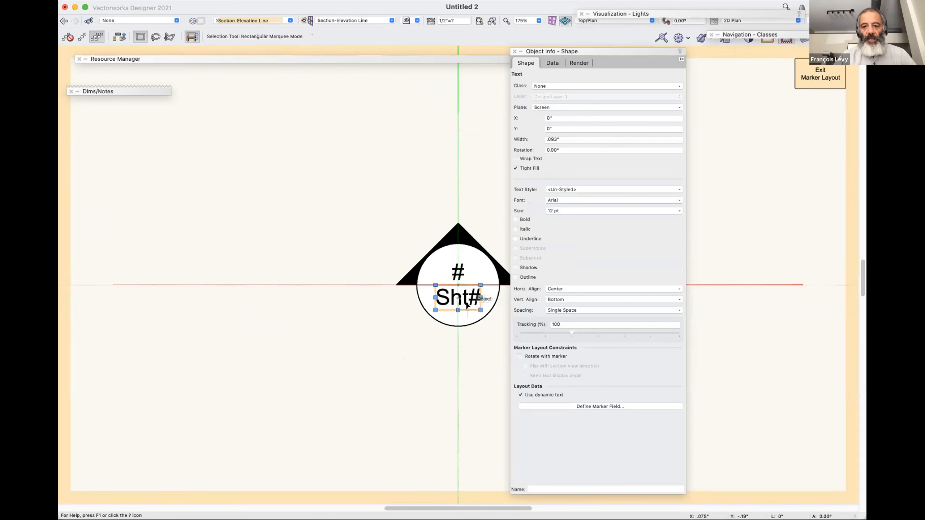
{"action": "left_click", "coordinate": [458, 272], "text": "shift"}
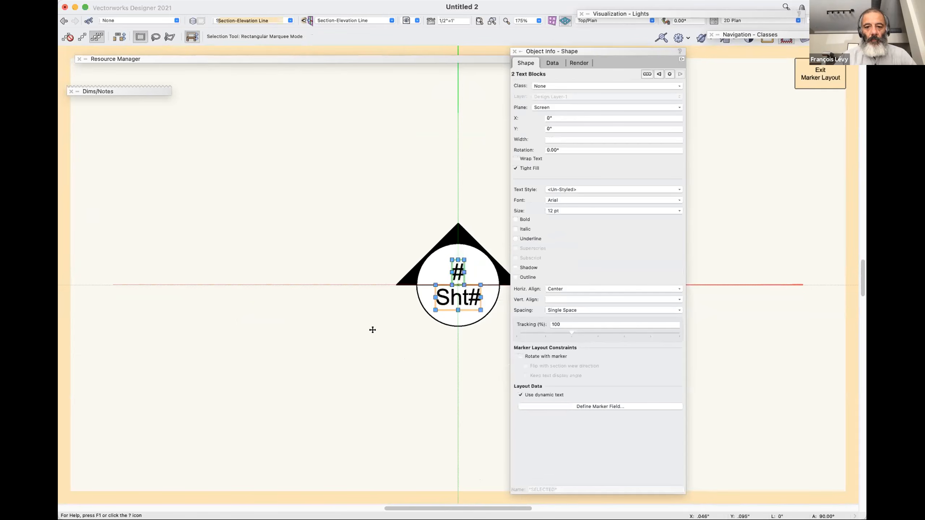
{"action": "left_click_drag", "start_coordinate": [372, 330], "coordinate": [373, 331]}
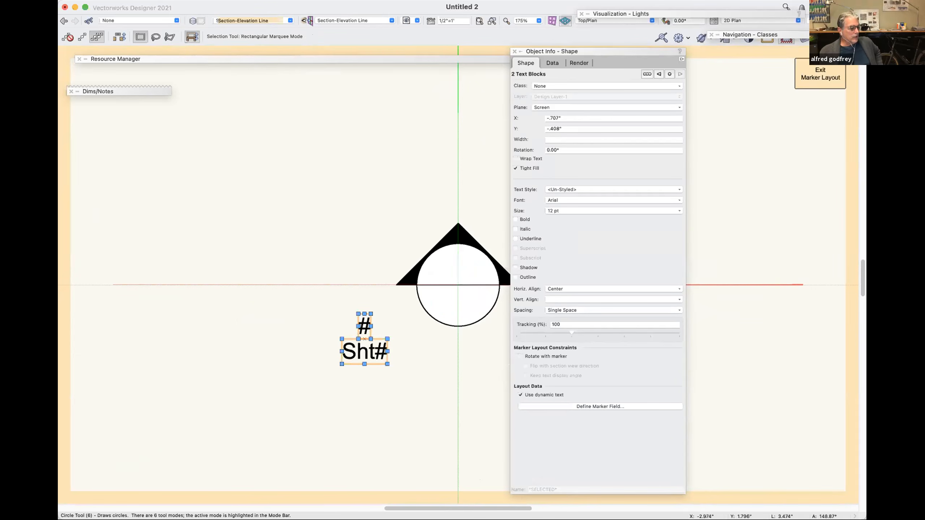
Draw a solid black rectangle about .834" wide and .101" high, extending right from the marker layout's origin just below the horizontal axis.
{"action": "key", "text": "4"}
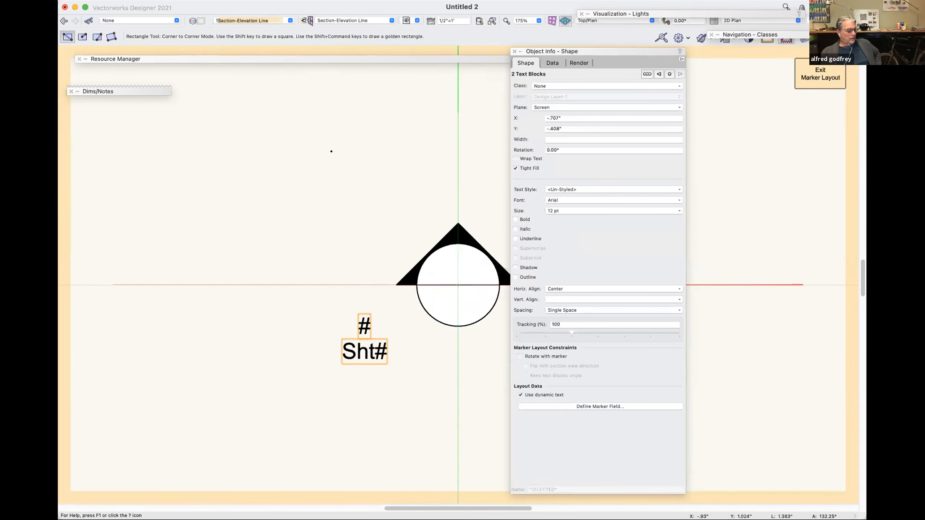
{"action": "scroll", "coordinate": [333, 151], "scroll_direction": "right", "scroll_amount": 5}
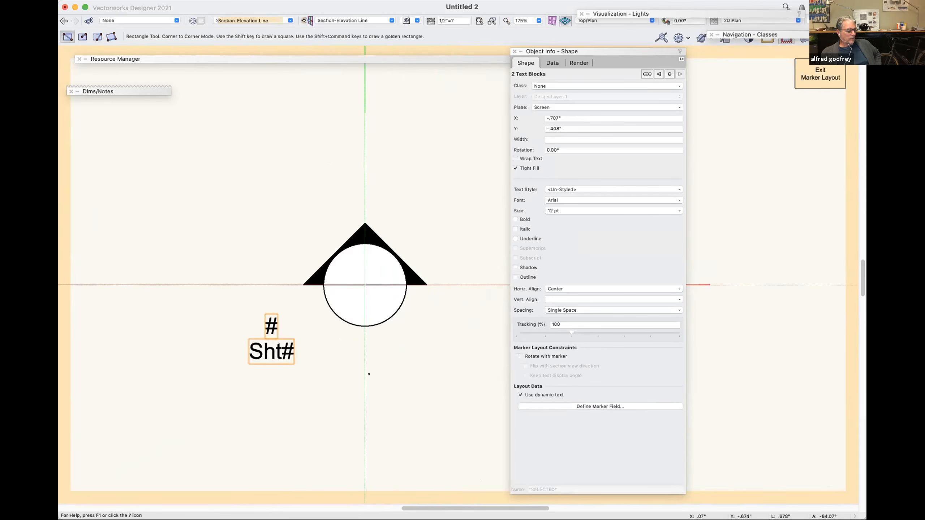
{"action": "mouse_move", "coordinate": [365, 285]}
{"action": "left_mouse_down"}
{"action": "mouse_move", "coordinate": [443, 330]}
{"action": "mouse_move", "coordinate": [476, 312]}
{"action": "left_mouse_up"}
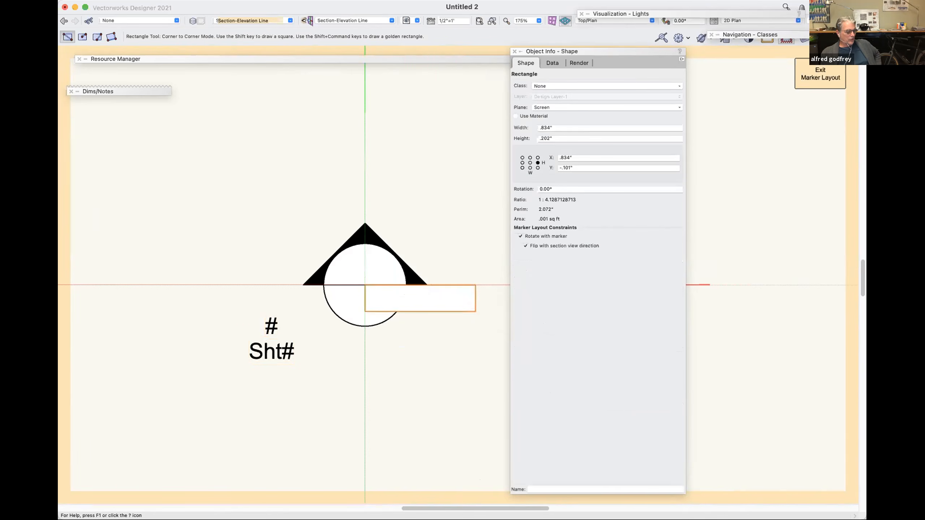
{"action": "left_click", "coordinate": [71, 306]}
{"action": "left_click", "coordinate": [111, 336]}
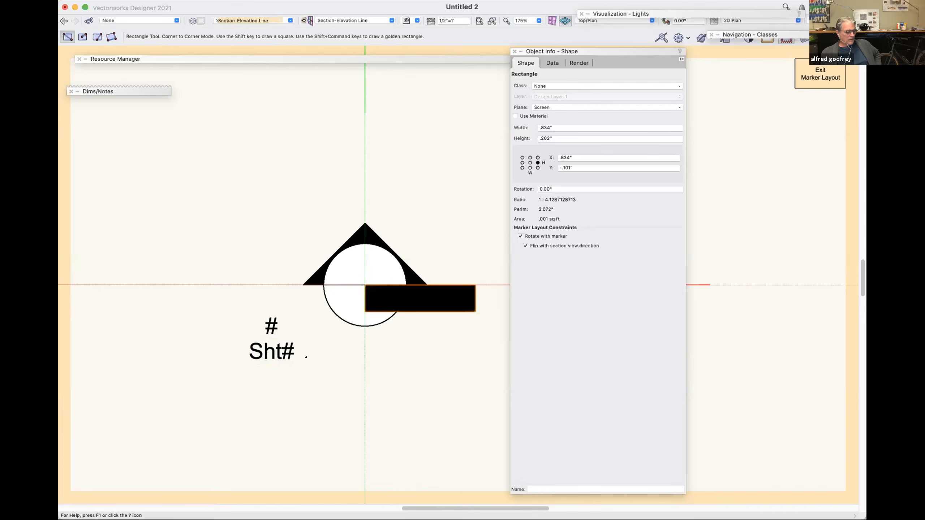
{"action": "key", "text": "x"}
{"action": "left_click_drag", "start_coordinate": [420, 311], "coordinate": [474, 299]}
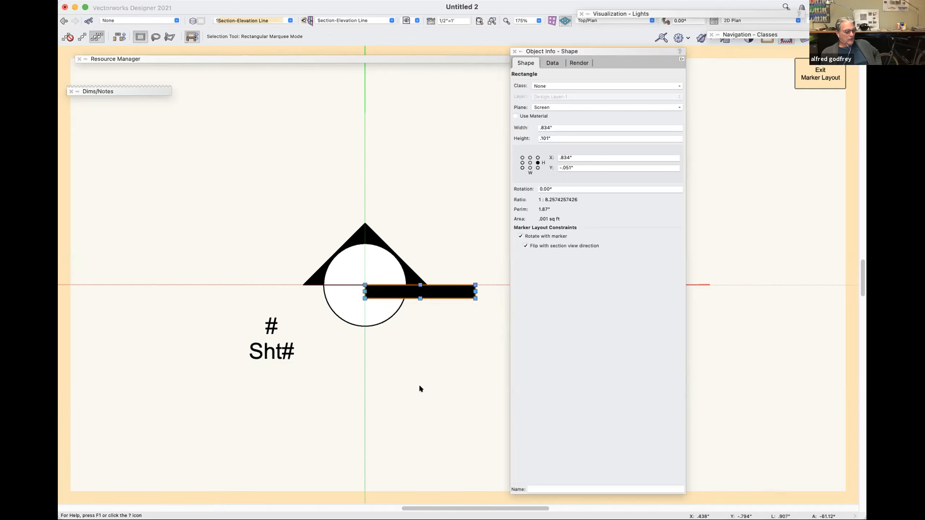
Delete the marker's circle, black arrowhead and horizontal divider line.
{"action": "left_click", "coordinate": [371, 320]}
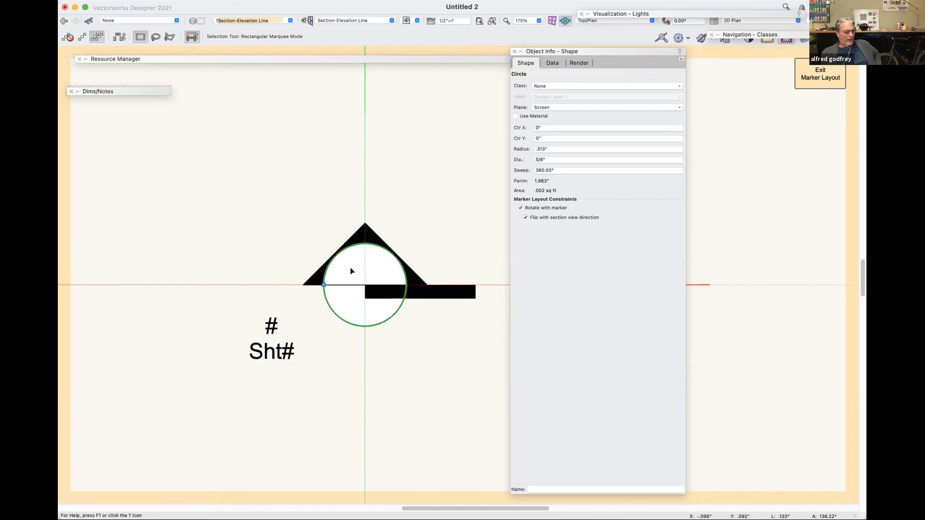
{"action": "left_click", "coordinate": [329, 279], "text": "shift"}
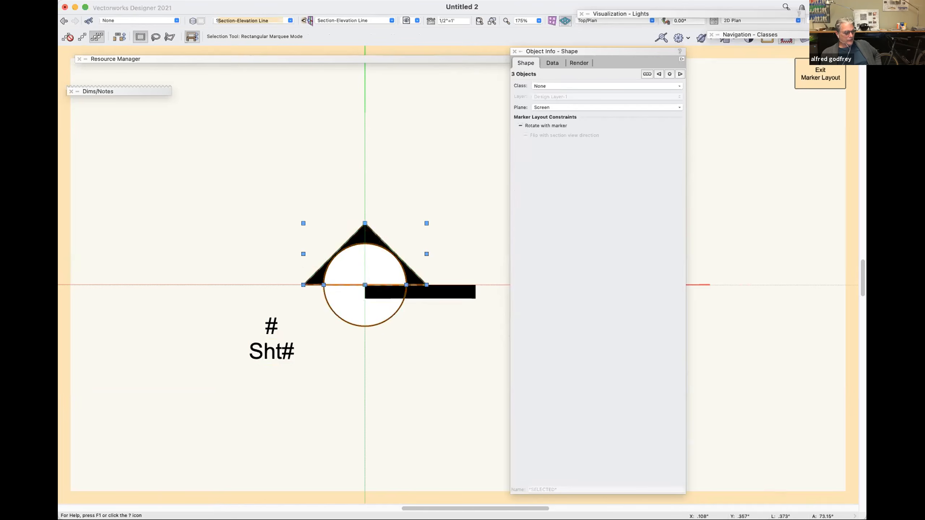
{"action": "key", "text": "Delete"}
Rotate the black bar 90° to stand vertically and move its lower-left corner onto the marker layout's origin.
{"action": "left_click", "coordinate": [383, 286]}
{"action": "key", "text": "super+l"}
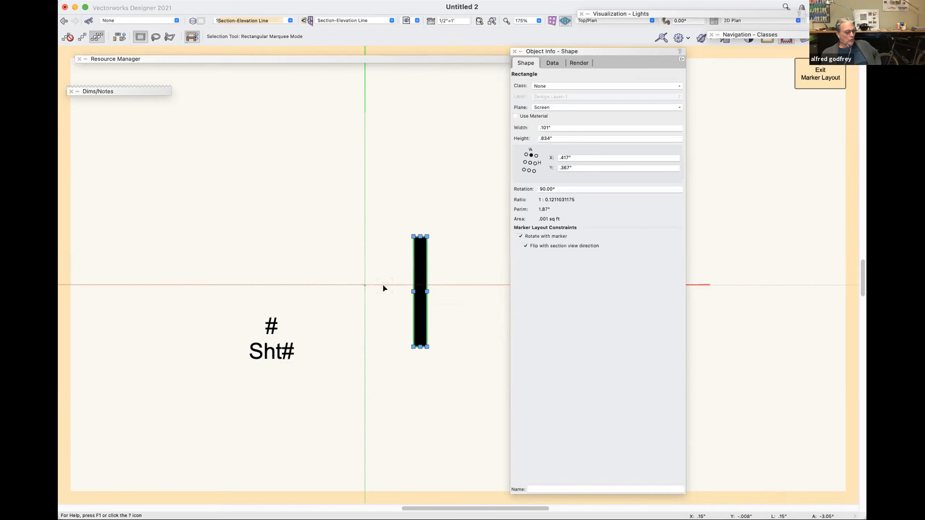
{"action": "left_click_drag", "start_coordinate": [412, 346], "coordinate": [365, 284]}
Resize the bar from its lower-left corner to .1" wide and 1/2" high.
{"action": "left_click", "coordinate": [524, 169]}
{"action": "left_click", "coordinate": [551, 124]}
{"action": "type", "text": ".112"}
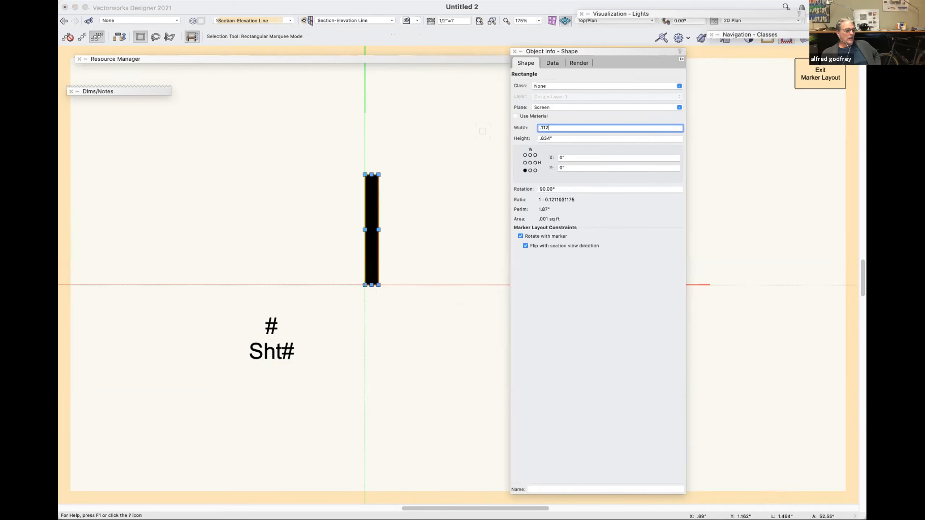
{"action": "type", "text": "5"}
{"action": "key", "text": "Tab"}
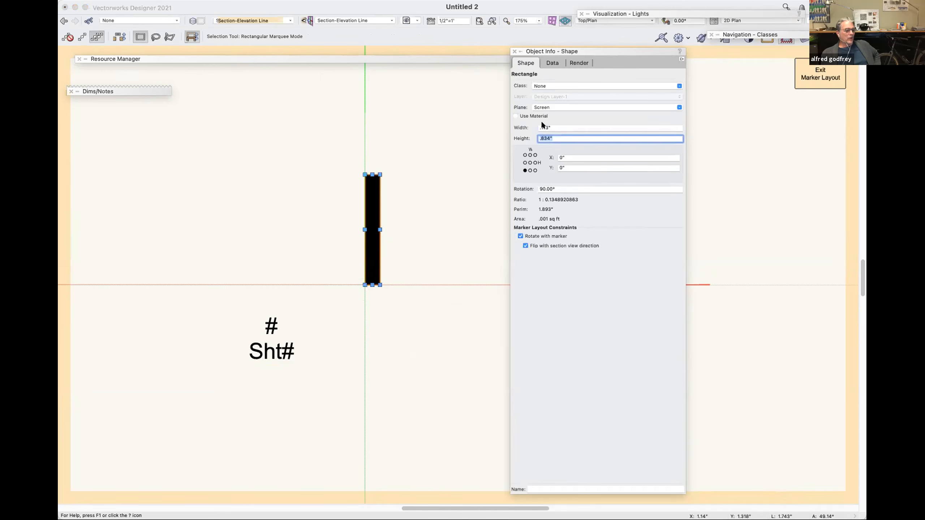
{"action": "left_click", "coordinate": [554, 127]}
{"action": "key", "text": "BackSpace"}
{"action": "key", "text": "BackSpace"}
{"action": "key", "text": "BackSpace"}
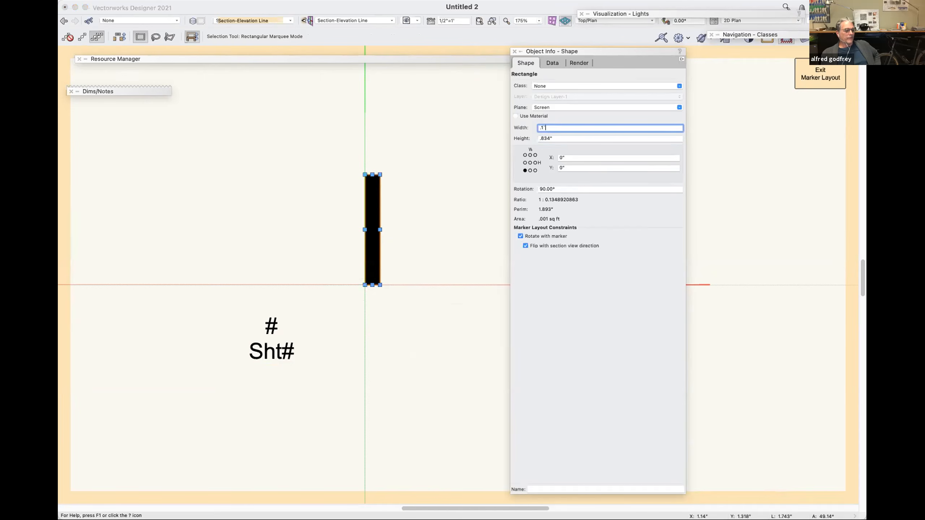
{"action": "key", "text": "Tab"}
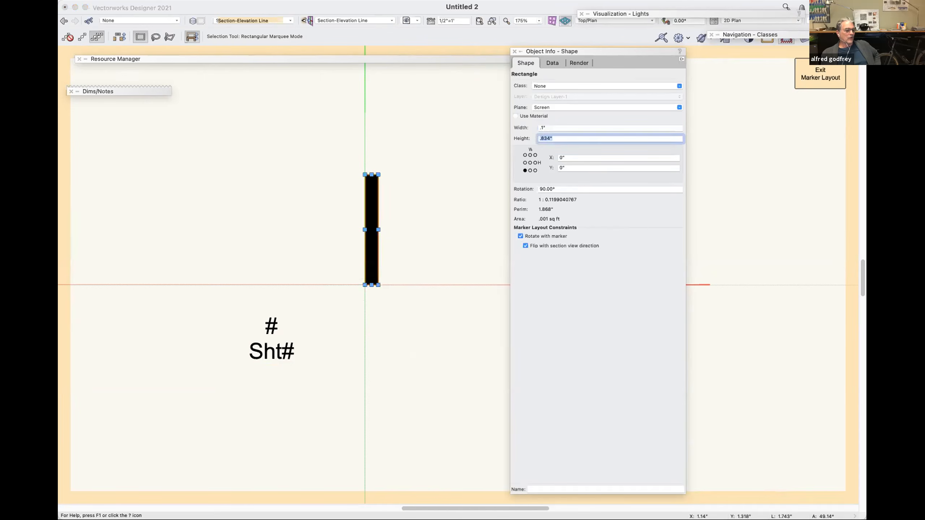
{"action": "type", "text": "."}
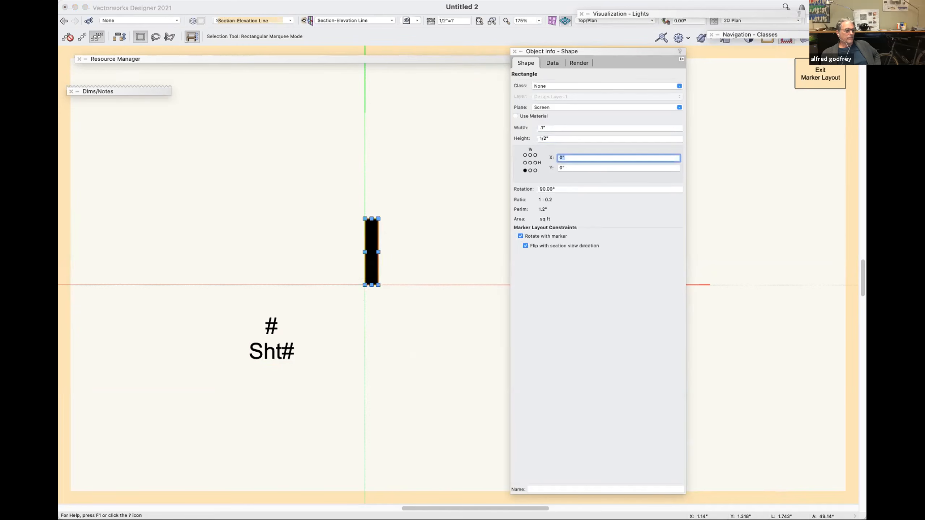
{"action": "left_click", "coordinate": [554, 139]}
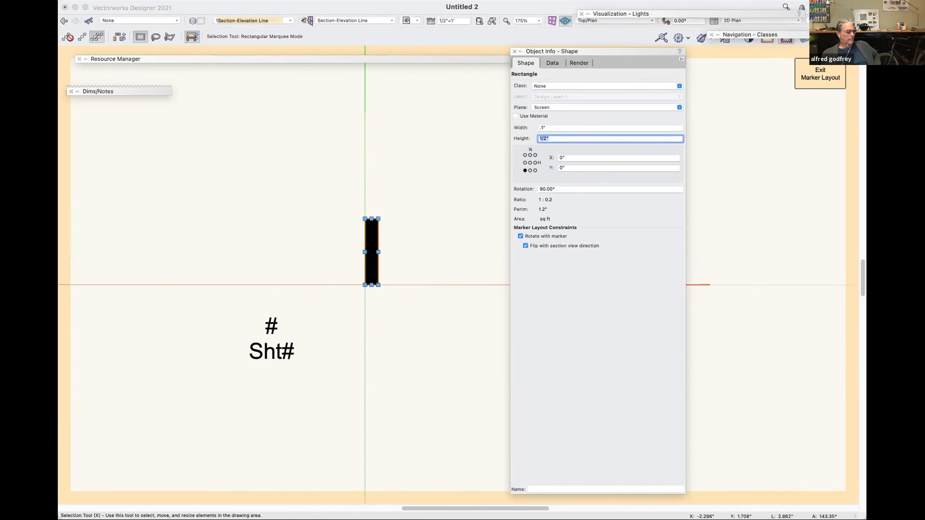
Set the font of both the # and Sht# texts to Helvetica at 11 pt.
{"action": "left_click", "coordinate": [272, 351]}
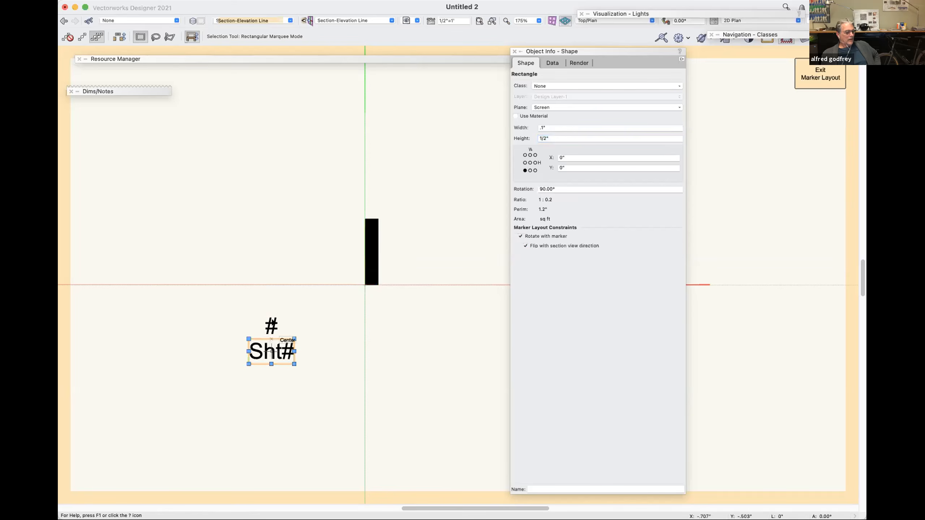
{"action": "left_click", "coordinate": [271, 325], "text": "shift"}
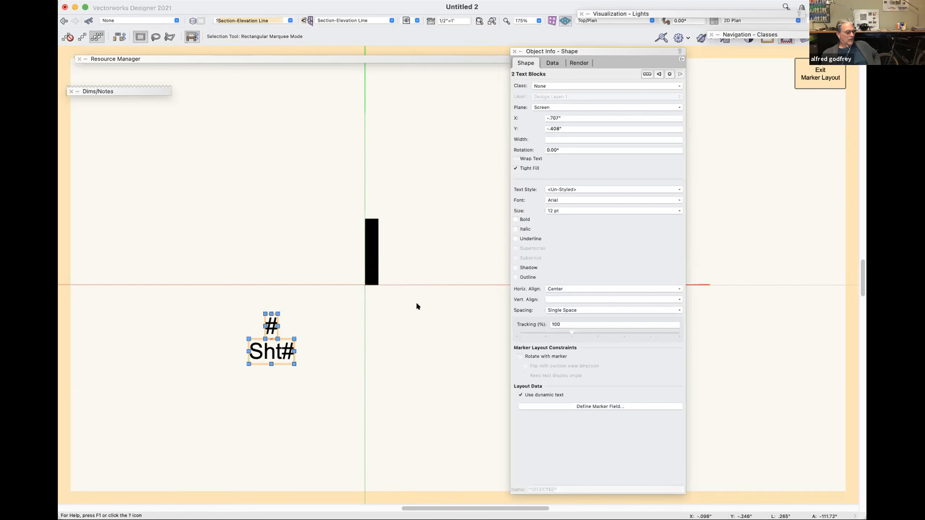
{"action": "left_click", "coordinate": [556, 200]}
{"action": "left_click", "coordinate": [565, 211]}
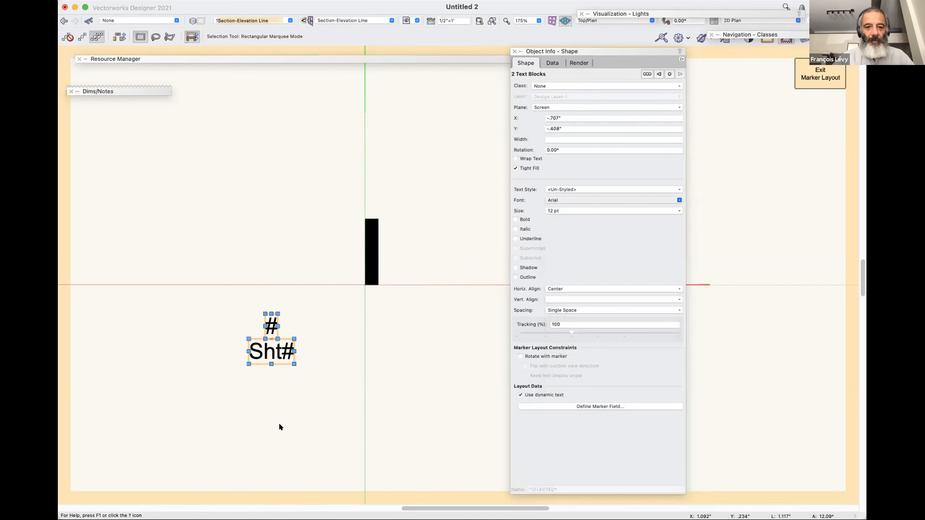
{"action": "left_click", "coordinate": [582, 211]}
{"action": "left_click", "coordinate": [572, 288]}
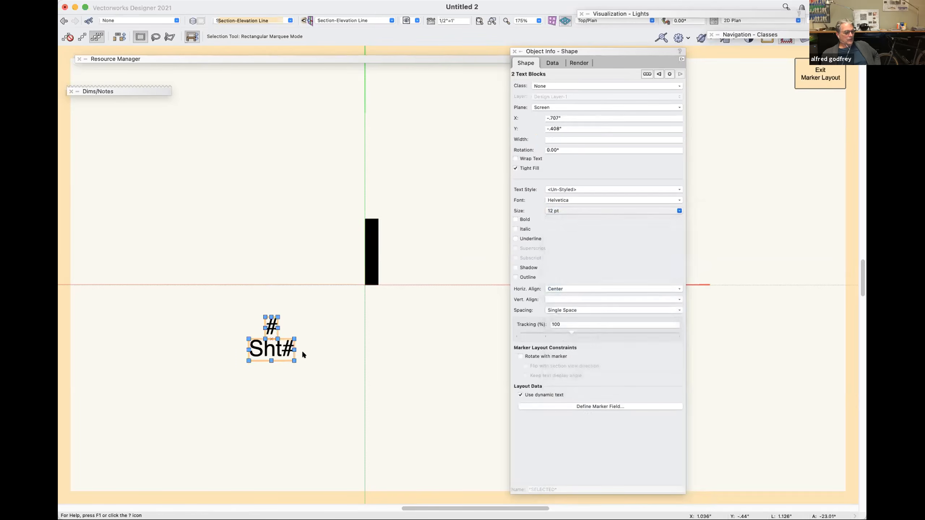
{"action": "left_click", "coordinate": [312, 359]}
Rotate the Sht# text 90° and move it beside the bar's left side, above the horizontal axis.
{"action": "left_click", "coordinate": [272, 339]}
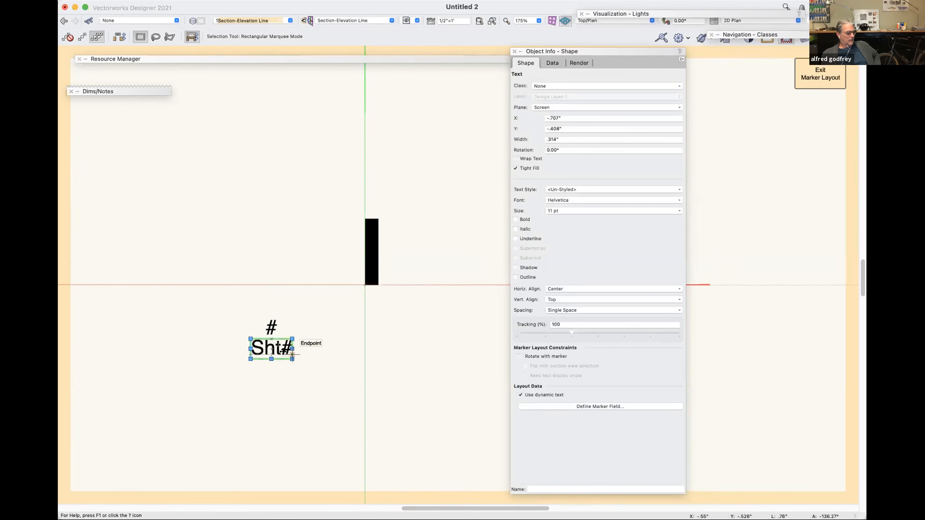
{"action": "key", "text": "super+l"}
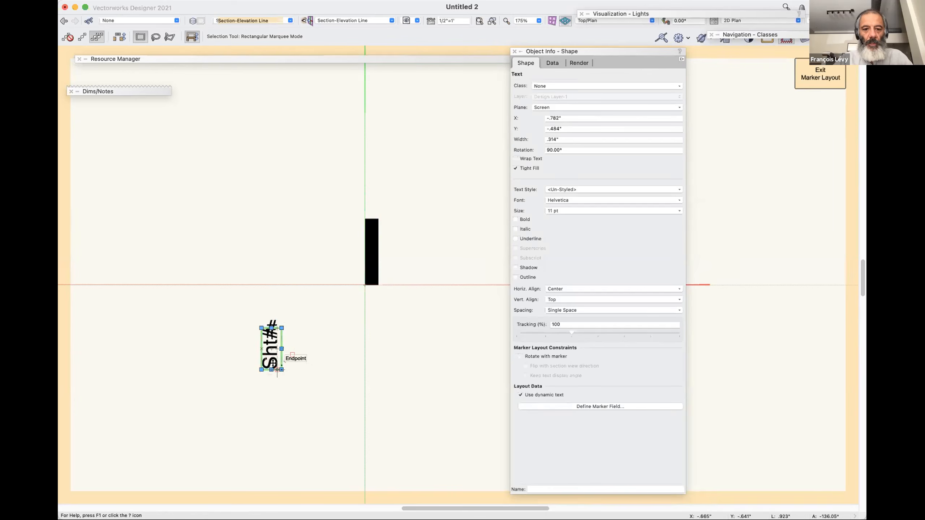
{"action": "left_click_drag", "start_coordinate": [277, 370], "coordinate": [340, 279]}
Rotate the # text 90° and place it against the bar's left edge at the origin, with Sht# directly above it.
{"action": "left_click", "coordinate": [271, 328]}
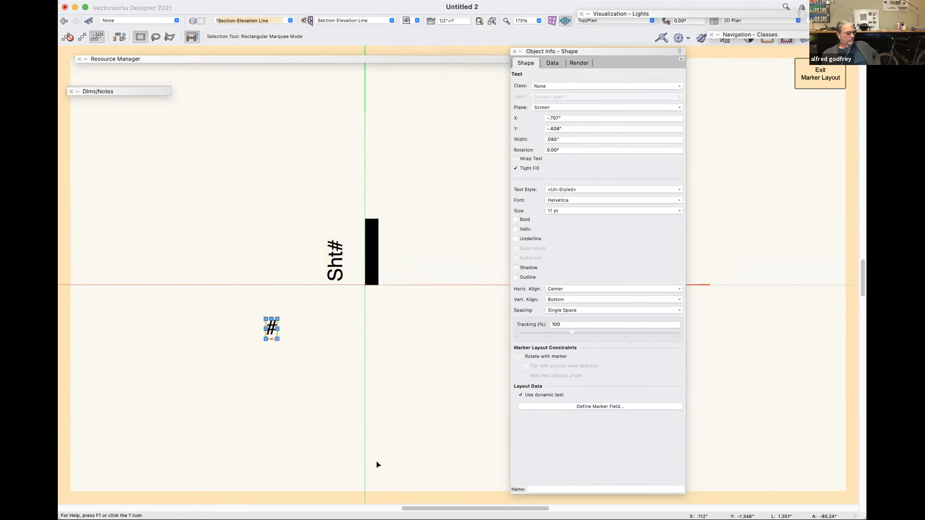
{"action": "key", "text": "super+l"}
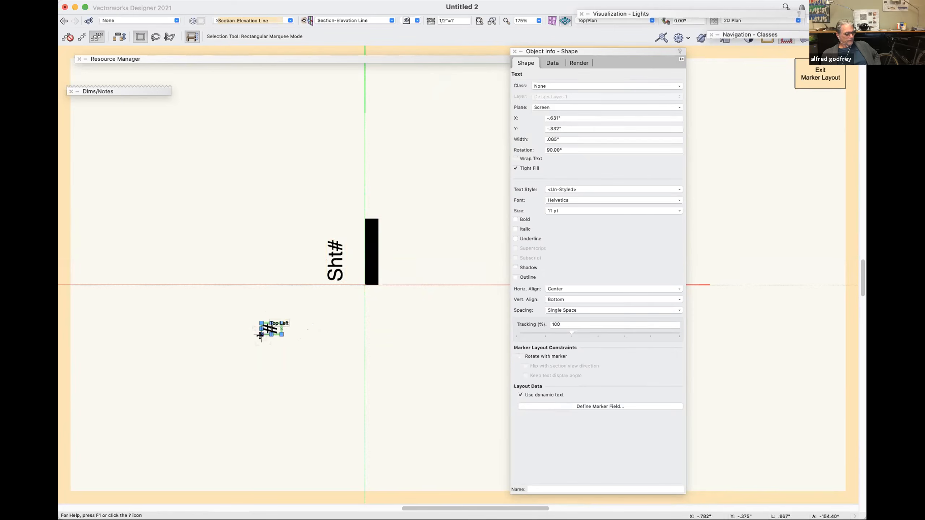
{"action": "left_click_drag", "start_coordinate": [261, 335], "coordinate": [365, 286]}
{"action": "left_click", "coordinate": [337, 254], "text": "shift"}
{"action": "left_click_drag", "start_coordinate": [325, 307], "coordinate": [364, 285]}
{"action": "scroll", "coordinate": [324, 248], "scroll_direction": "up", "scroll_amount": 4}
{"action": "left_click", "coordinate": [323, 236]}
{"action": "key", "text": "super+2"}
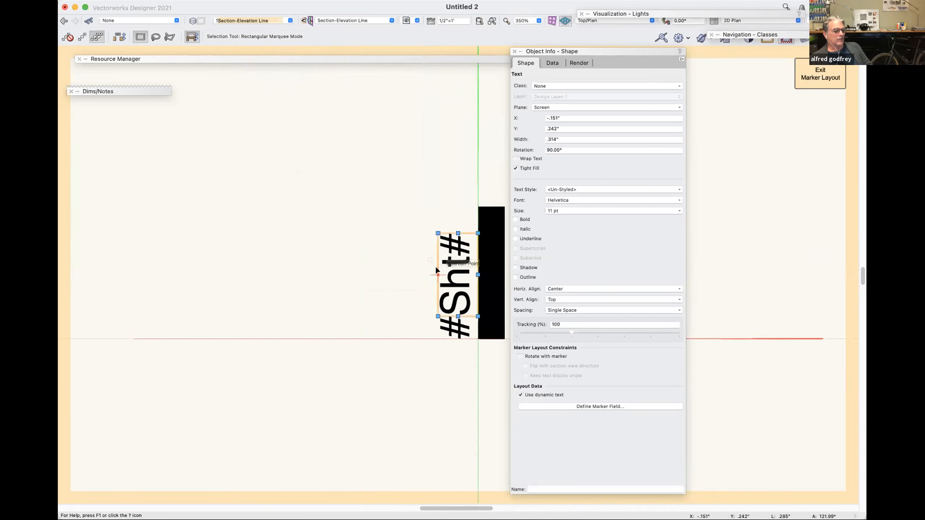
Nudge the Sht# text upward to about Y .267", leaving a gap above the # text.
{"action": "key", "text": "shift+Up"}
{"action": "key", "text": "shift+Up"}
{"action": "key", "text": "shift+Up"}
{"action": "key", "text": "shift+Up"}
{"action": "key", "text": "shift+Up"}
{"action": "key", "text": "shift+Up"}
{"action": "key", "text": "shift+Up"}
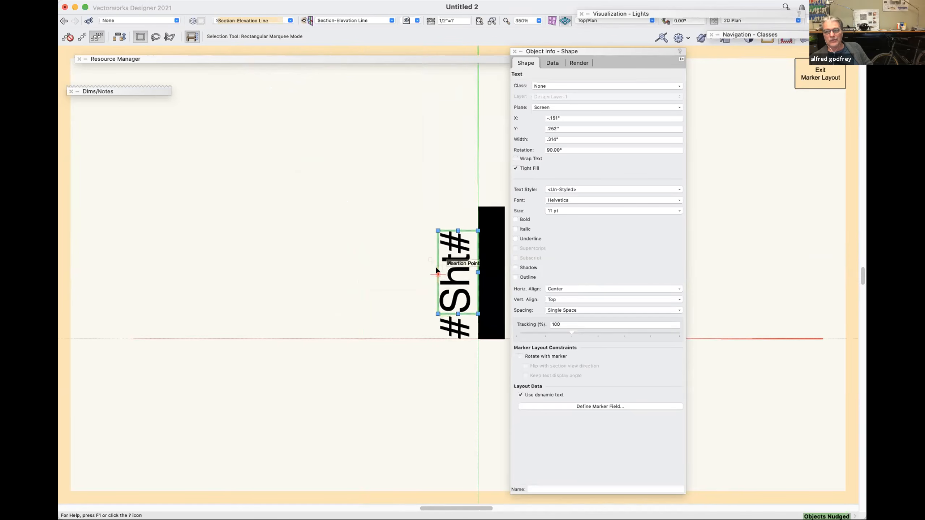
{"action": "key", "text": "shift+Up"}
{"action": "key", "text": "shift+Up"}
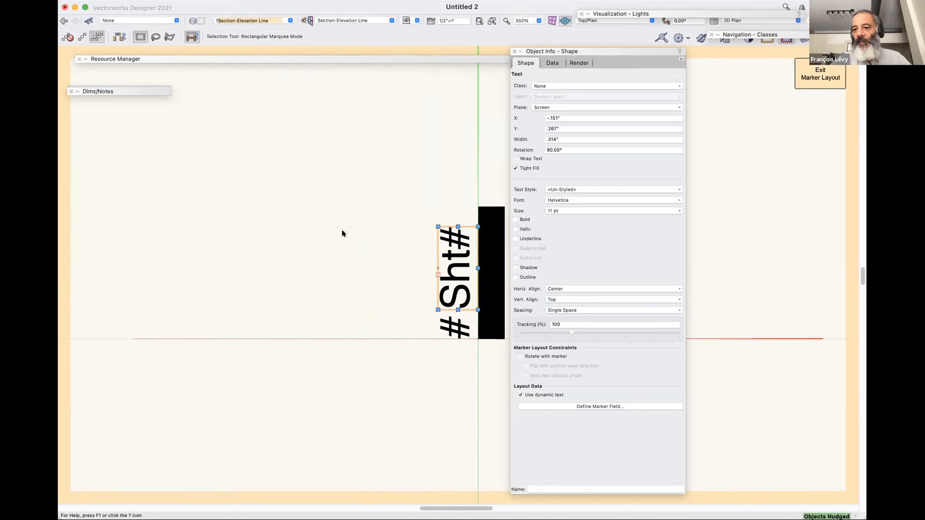
Move the Sht# text further up along the bar and place a copy of the # text in the gap.
{"action": "key", "text": "e"}
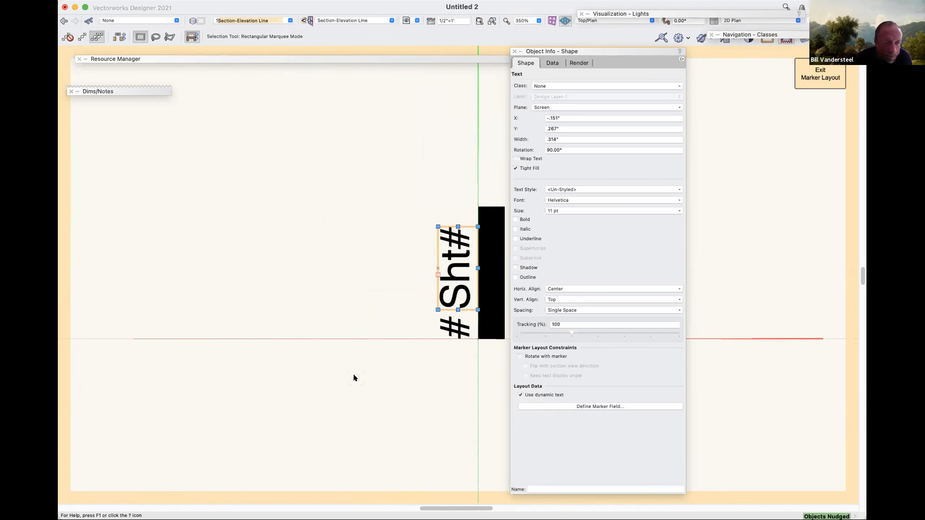
{"action": "scroll", "coordinate": [396, 366], "scroll_direction": "right", "scroll_amount": 5}
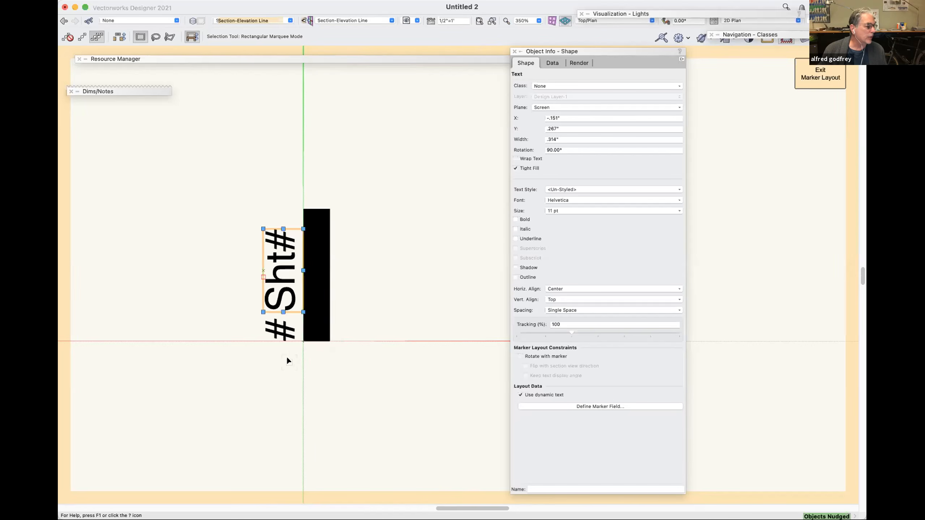
{"action": "left_click_drag", "start_coordinate": [276, 312], "coordinate": [275, 267]}
{"action": "left_click_drag", "start_coordinate": [279, 340], "coordinate": [279, 304]}
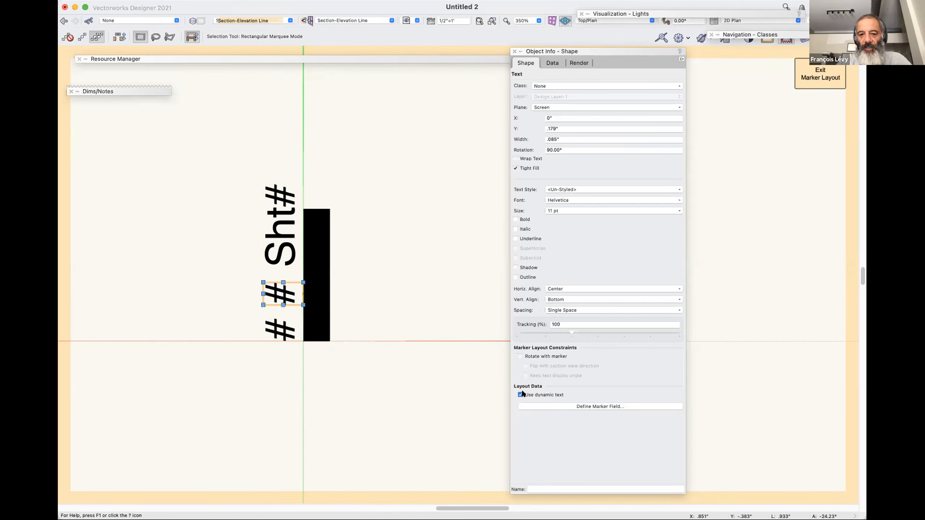
Turn off dynamic text for the copied # text and replace its content with "/".
{"action": "double_click", "coordinate": [281, 295]}
{"action": "double_click", "coordinate": [281, 294]}
{"action": "type", "text": "/"}
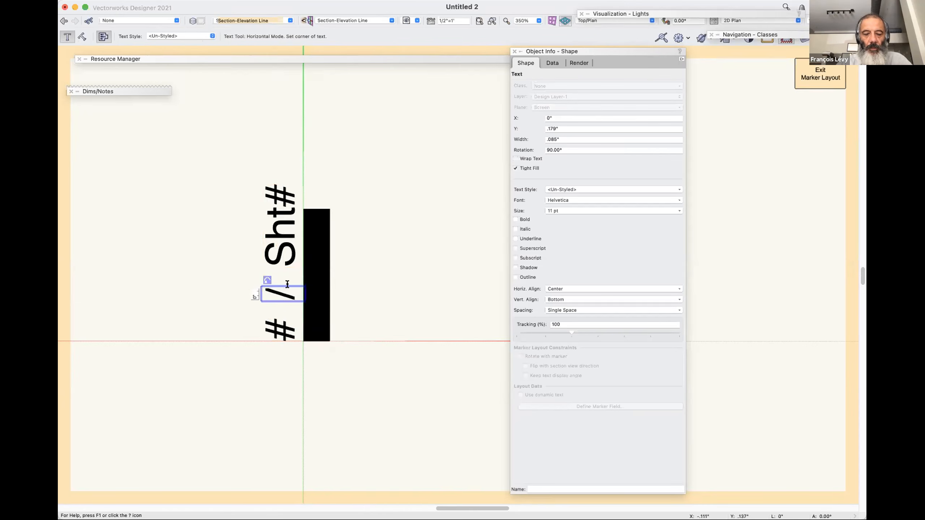
{"action": "left_click", "coordinate": [249, 275]}
Add " /" after #Drawing Number# in the marker field definition of the lower # text.
{"action": "left_click", "coordinate": [298, 329]}
{"action": "left_click", "coordinate": [521, 395]}
{"action": "left_click", "coordinate": [606, 405]}
{"action": "left_click", "coordinate": [466, 158]}
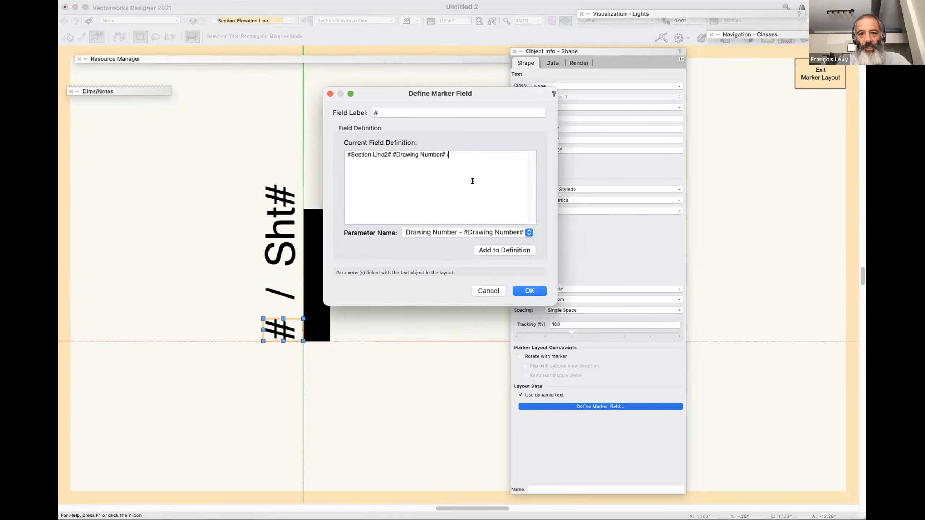
{"action": "left_click", "coordinate": [530, 291]}
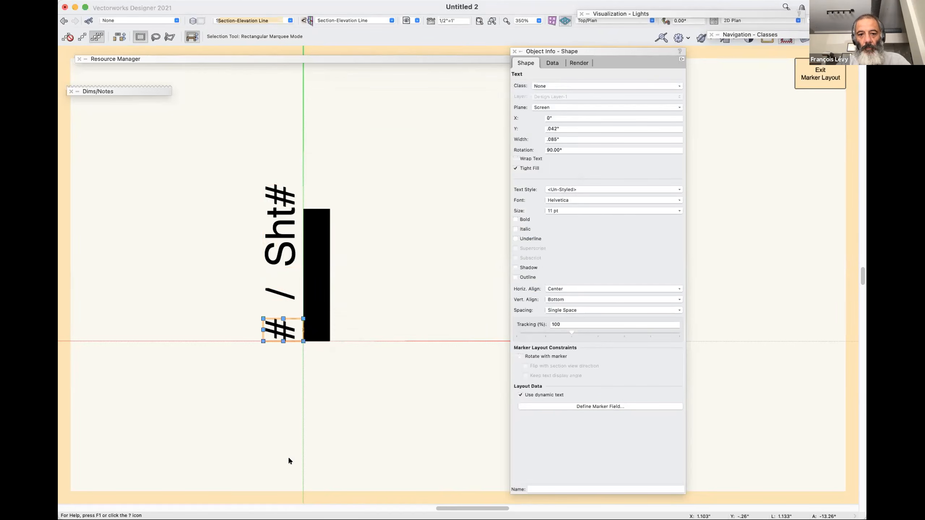
Append the Sheet Number parameter after the slash in the # text's marker field definition.
{"action": "left_click", "coordinate": [574, 406]}
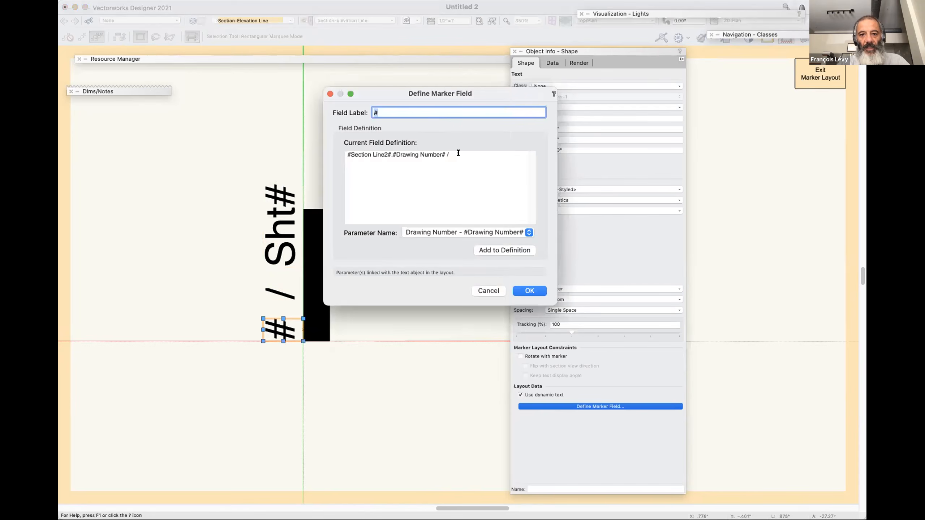
{"action": "left_click", "coordinate": [458, 152]}
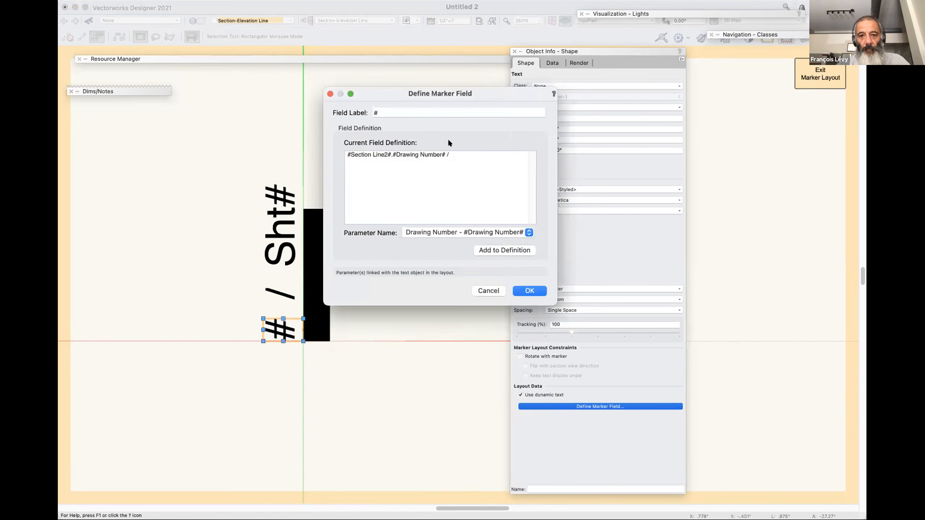
{"action": "left_click", "coordinate": [469, 233]}
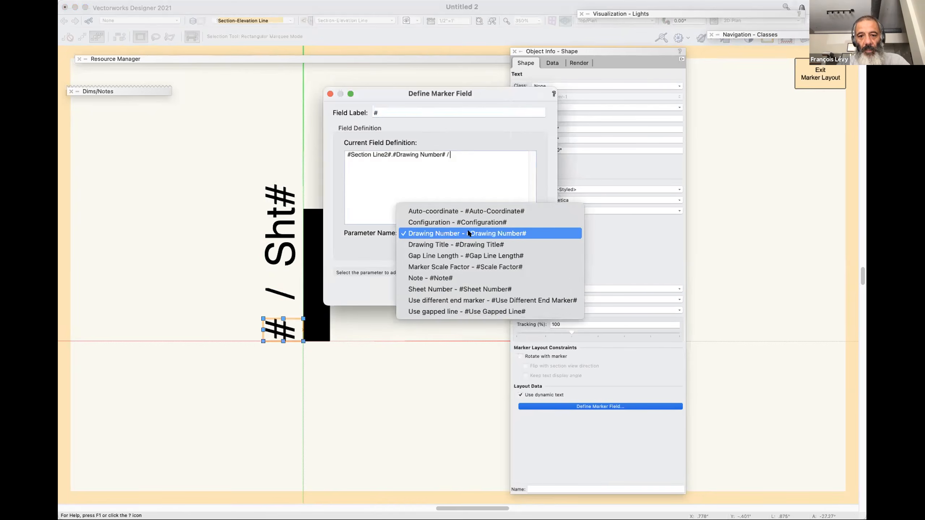
{"action": "left_click", "coordinate": [474, 290]}
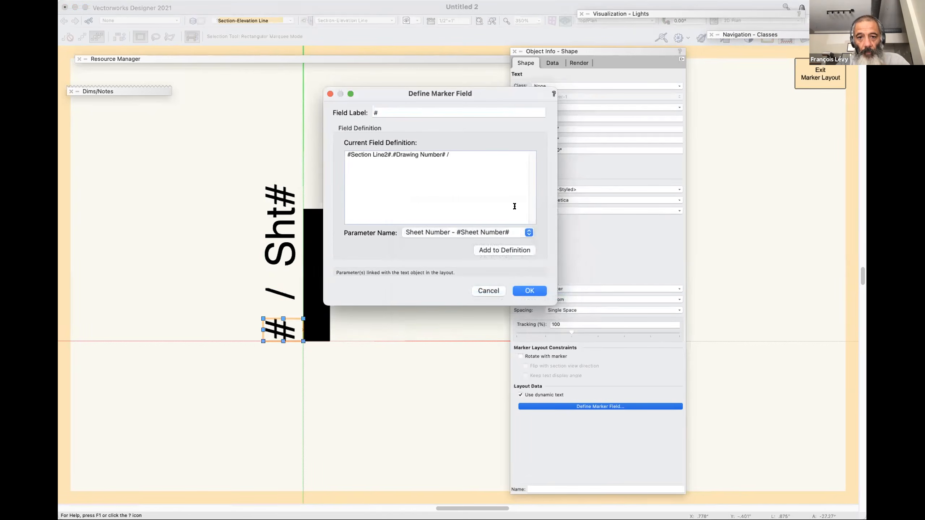
{"action": "left_click", "coordinate": [519, 250]}
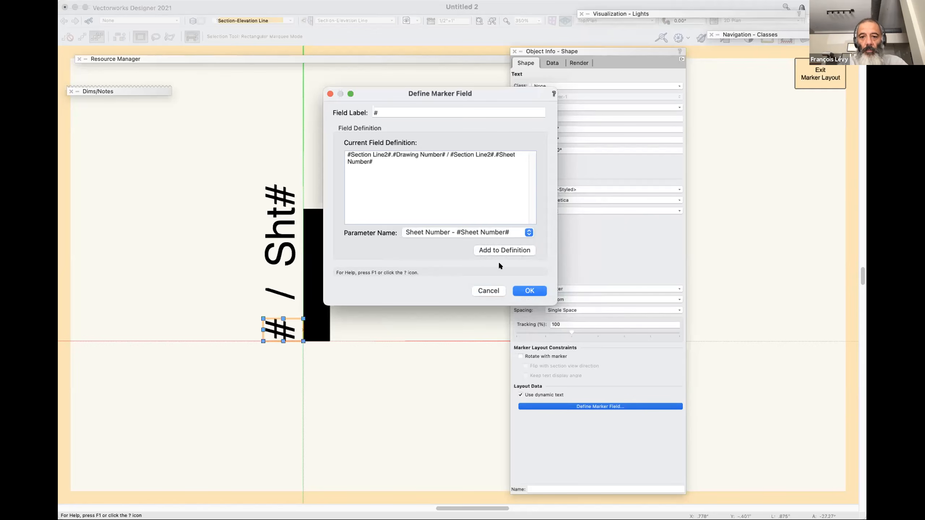
{"action": "left_click", "coordinate": [530, 290]}
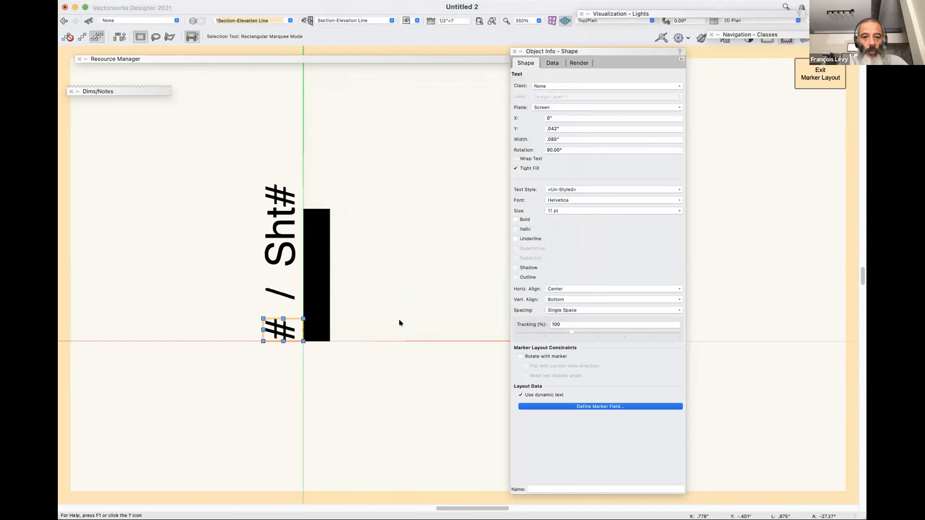
Delete the separate "/" and Sht# texts and exit the marker layout.
{"action": "left_click", "coordinate": [289, 240]}
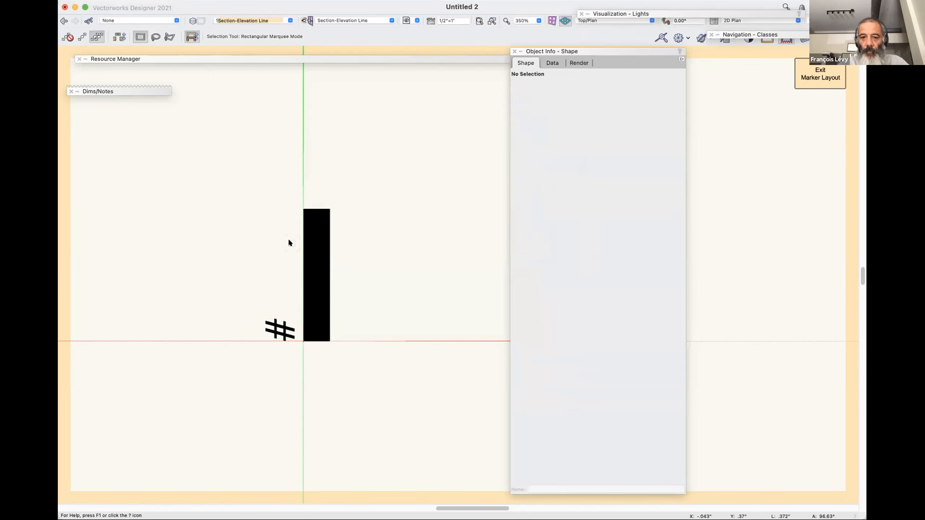
{"action": "key", "text": "super+]"}
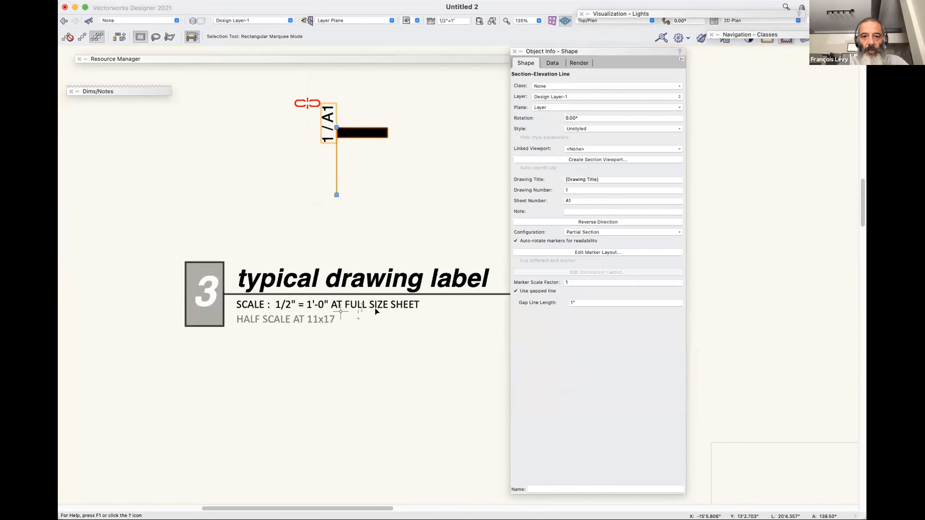
Move the section line down and to the left, closer above the typical drawing label.
{"action": "left_click", "coordinate": [378, 239]}
{"action": "left_click_drag", "start_coordinate": [337, 128], "coordinate": [298, 166]}
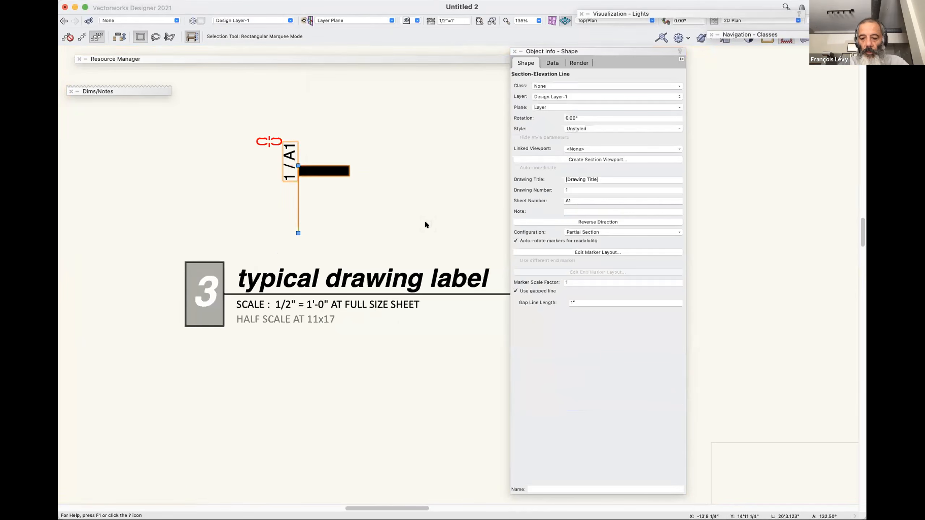
In the marker layout, rotate the # text and black bar together in 90° increments until the bar is horizontal beneath the text.
{"action": "key", "text": "shift+e"}
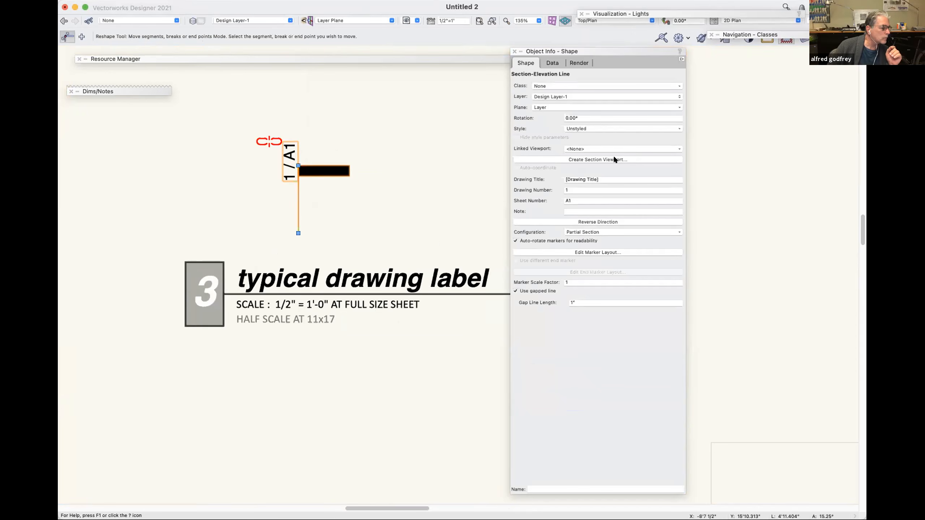
{"action": "left_click", "coordinate": [604, 251]}
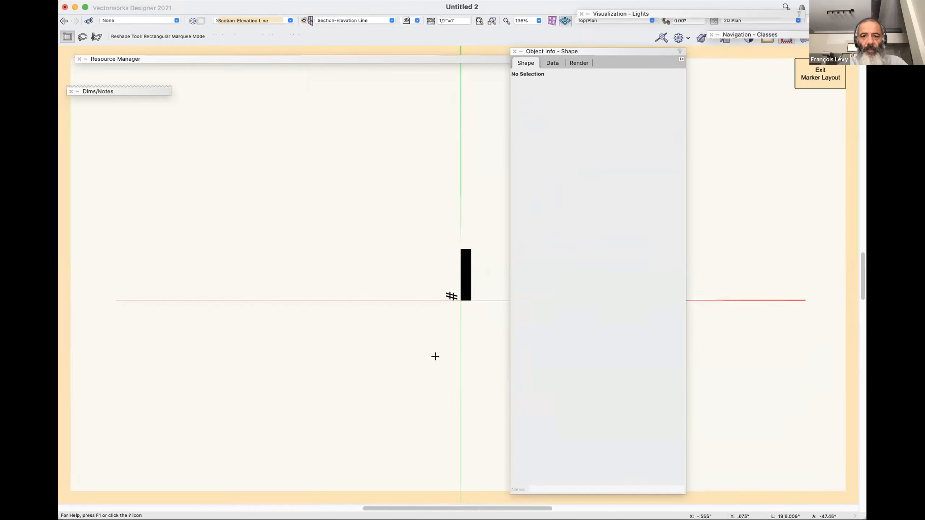
{"action": "left_click", "coordinate": [452, 296]}
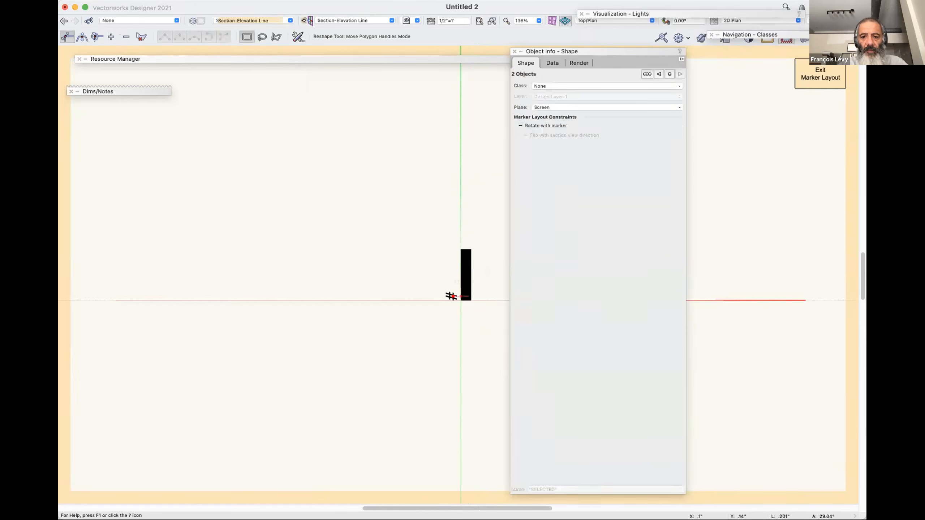
{"action": "left_click_drag", "start_coordinate": [494, 216], "coordinate": [393, 389]}
{"action": "left_click", "coordinate": [471, 275], "text": "shift"}
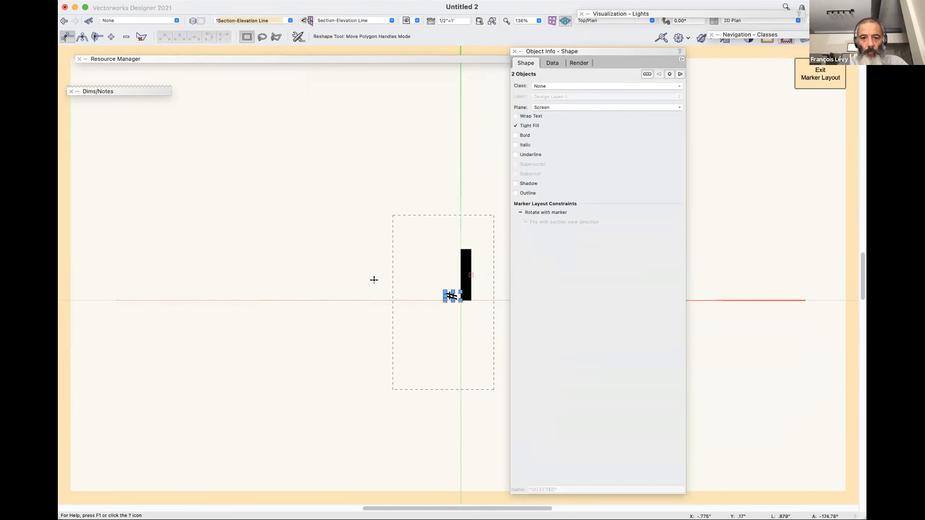
{"action": "key", "text": "x"}
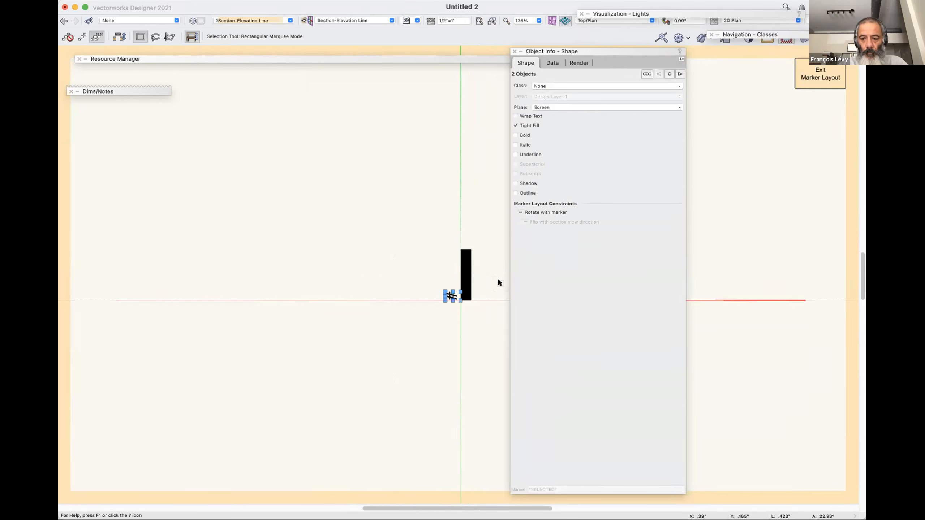
{"action": "key", "text": "super+l"}
{"action": "key", "text": "super+l"}
{"action": "key", "text": "super+l"}
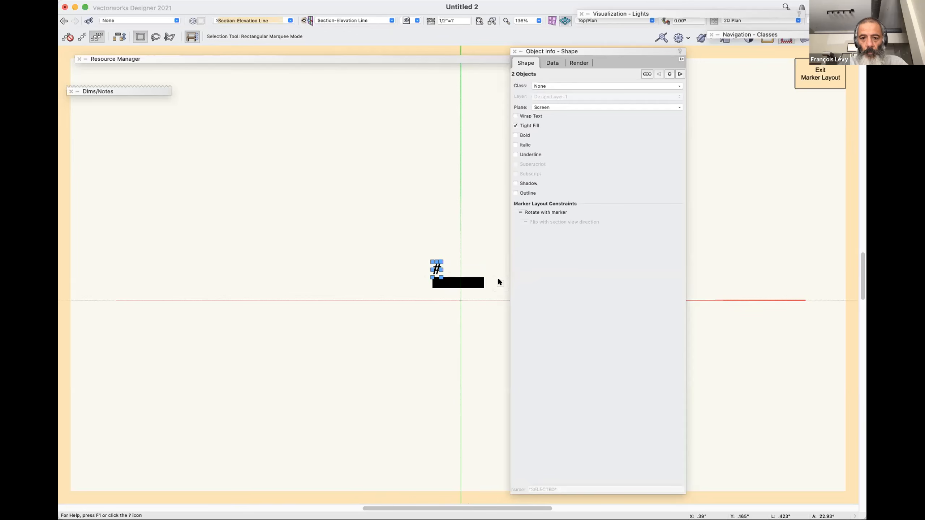
Move the # text and bar so the bar's lower-left corner sits on the origin, and exit the marker layout.
{"action": "left_click_drag", "start_coordinate": [432, 288], "coordinate": [459, 300]}
{"action": "key", "text": "super+1"}
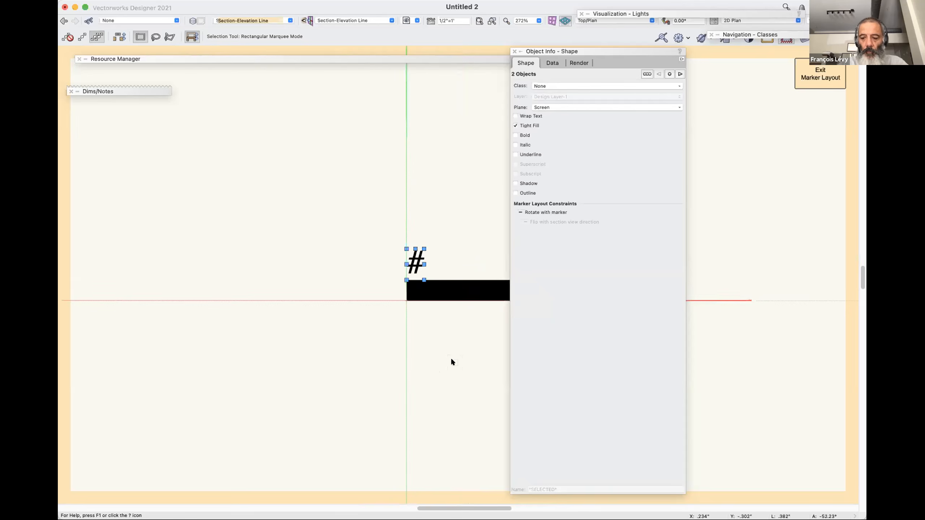
{"action": "key", "text": "super+bracketright"}
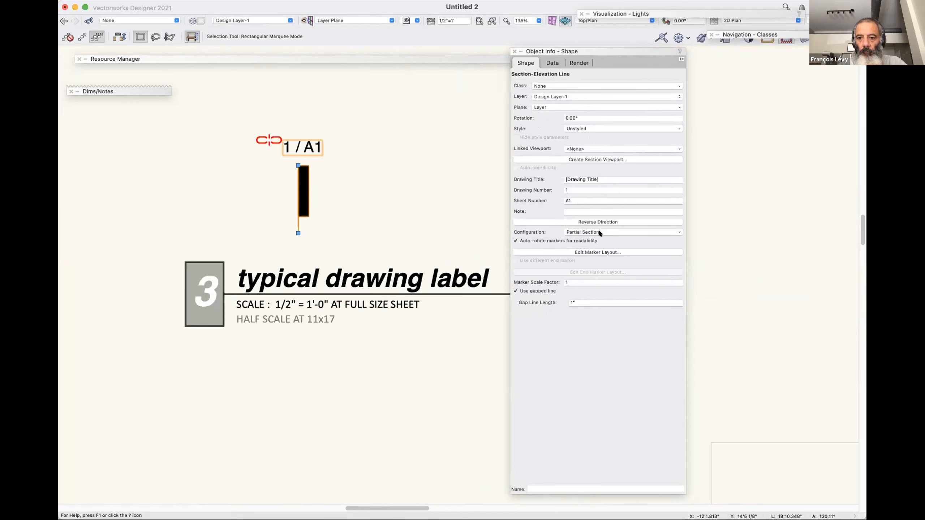
Turn off auto-rotating markers for readability and set the # text's horizontal alignment to Left in the marker layout.
{"action": "left_click", "coordinate": [586, 240]}
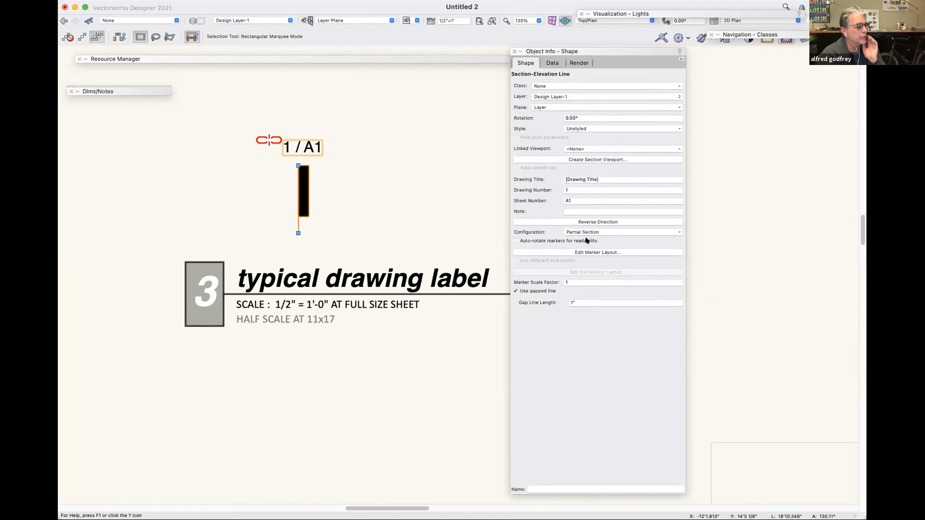
{"action": "left_click", "coordinate": [587, 252]}
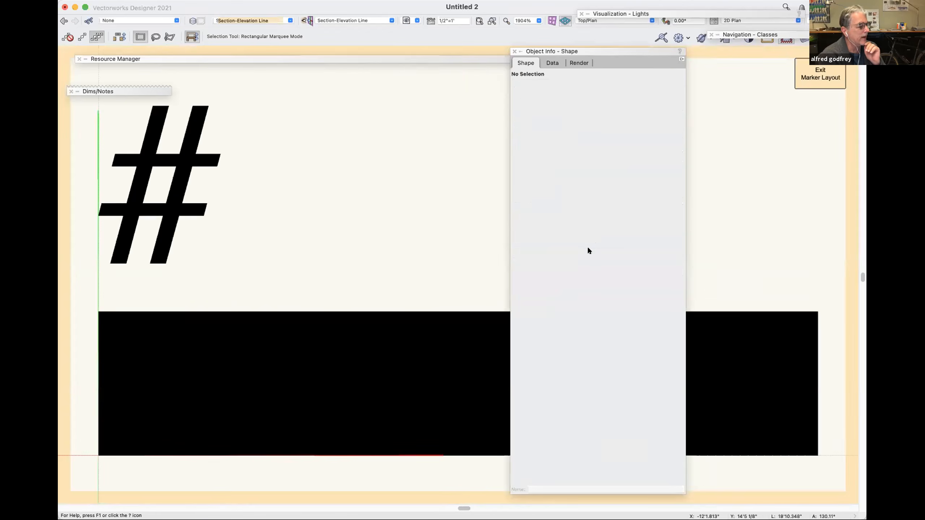
{"action": "key", "text": "super+2"}
{"action": "key", "text": "super+2"}
{"action": "key", "text": "super+2"}
{"action": "left_click", "coordinate": [439, 273]}
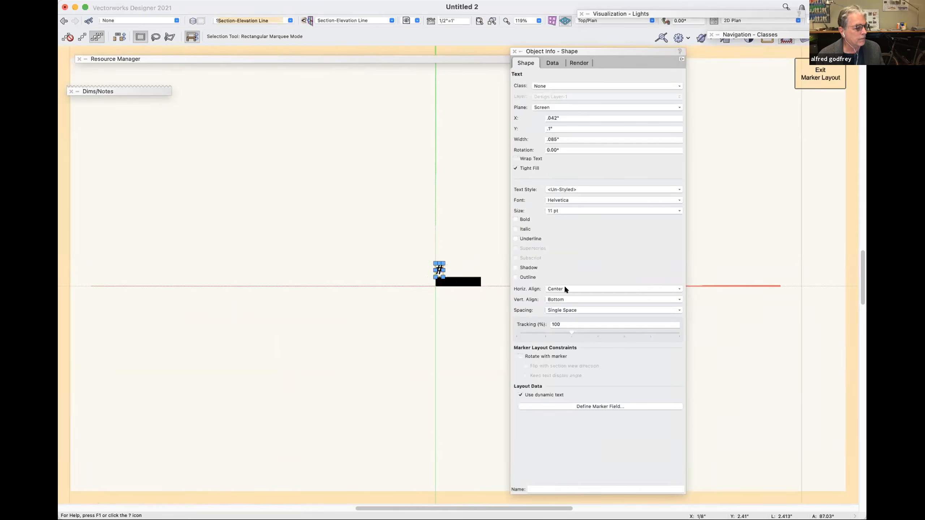
{"action": "left_click", "coordinate": [565, 289]}
{"action": "left_click", "coordinate": [570, 297]}
{"action": "left_click", "coordinate": [571, 298]}
{"action": "left_click", "coordinate": [570, 297]}
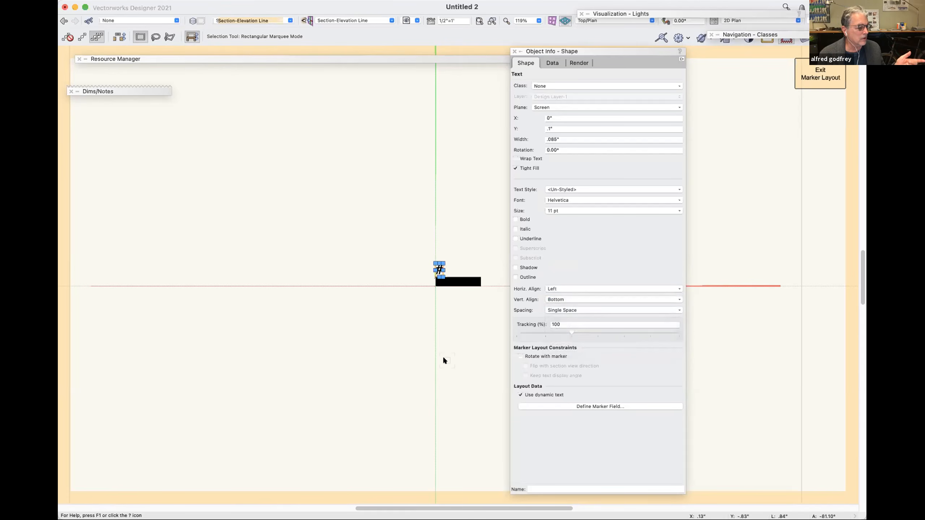
{"action": "key", "text": "super+bracketright"}
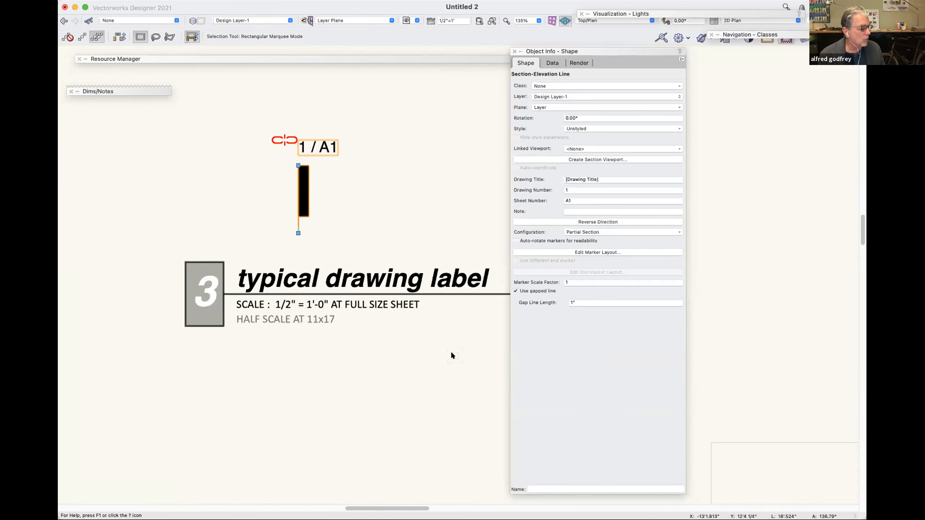
In the marker layout, rotate the # text and bar 90° counterclockwise, snap the bar's lower-right corner to the origin, and exit.
{"action": "key", "text": "shift+r"}
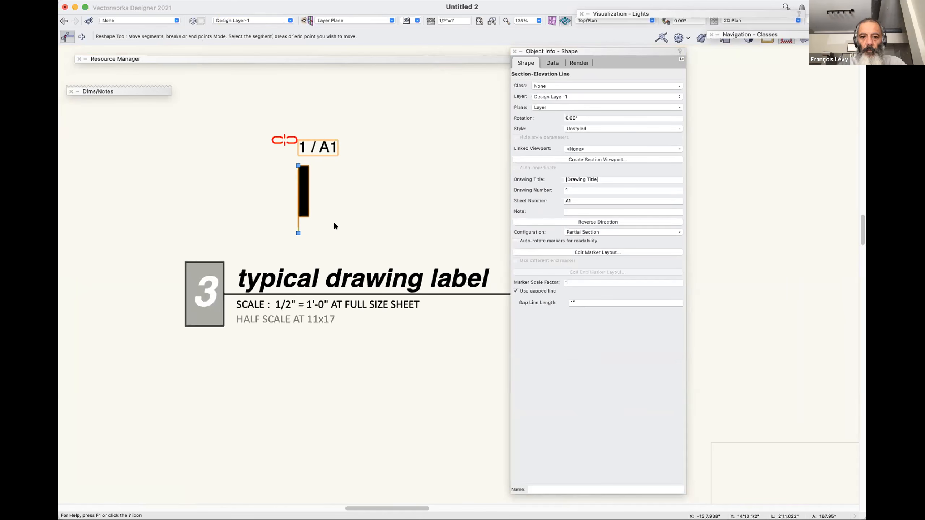
{"action": "key", "text": "x"}
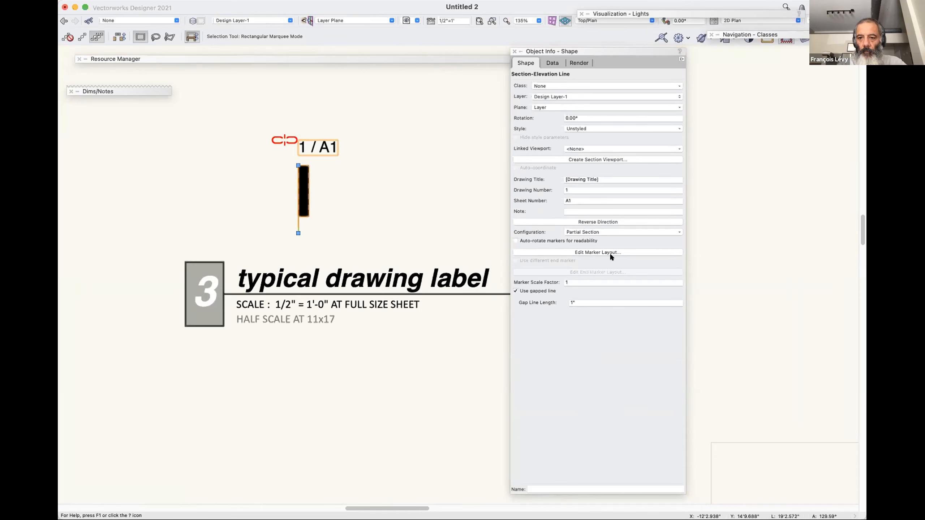
{"action": "left_click", "coordinate": [597, 252]}
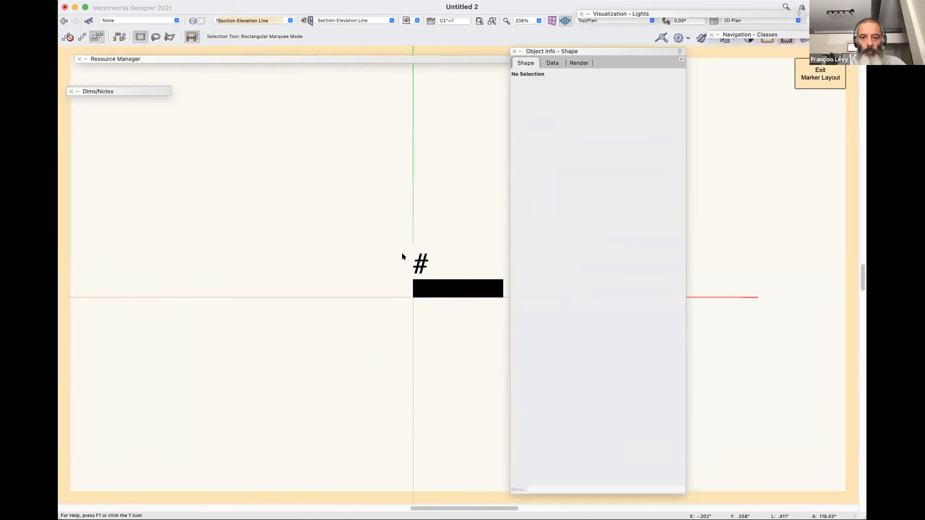
{"action": "left_click", "coordinate": [427, 286]}
{"action": "left_click", "coordinate": [424, 271], "text": "shift"}
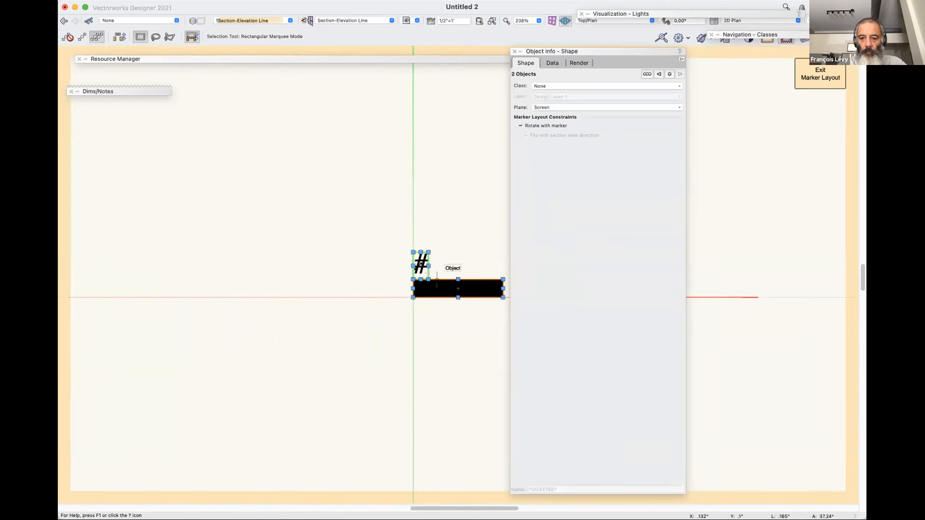
{"action": "key", "text": "super+l"}
{"action": "left_click_drag", "start_coordinate": [460, 288], "coordinate": [344, 221]}
{"action": "left_click_drag", "start_coordinate": [364, 253], "coordinate": [413, 297]}
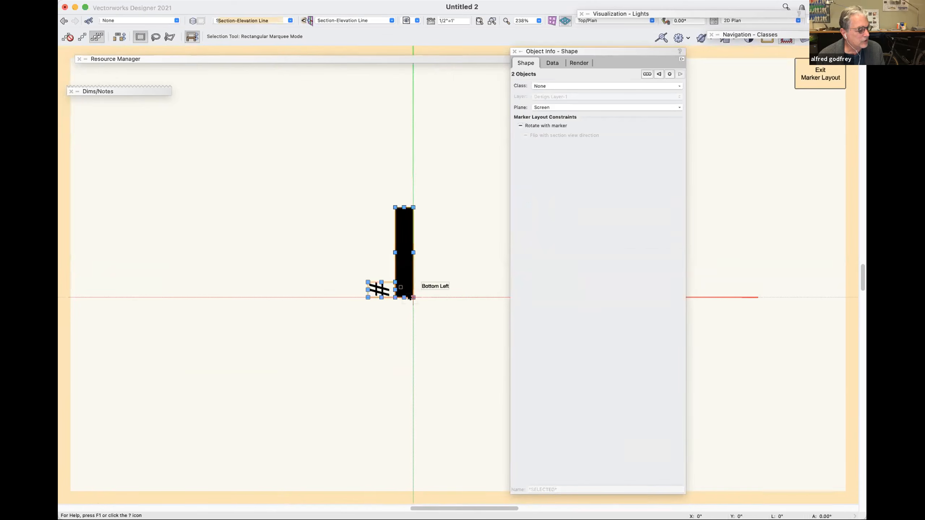
{"action": "key", "text": "super+bracketright"}
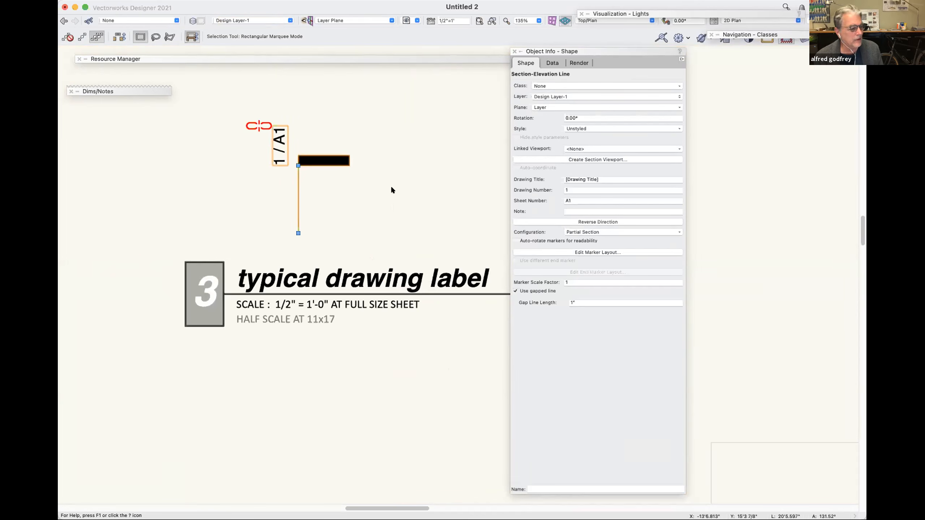
Rotate only the # text 90° clockwise to 0° in the marker layout and return to the drawing.
{"action": "key", "text": "n"}
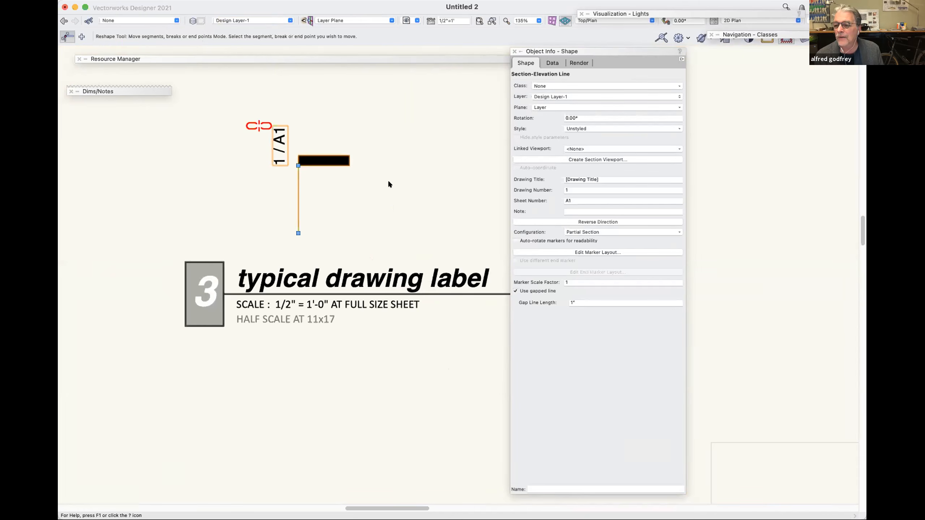
{"action": "left_click", "coordinate": [598, 252]}
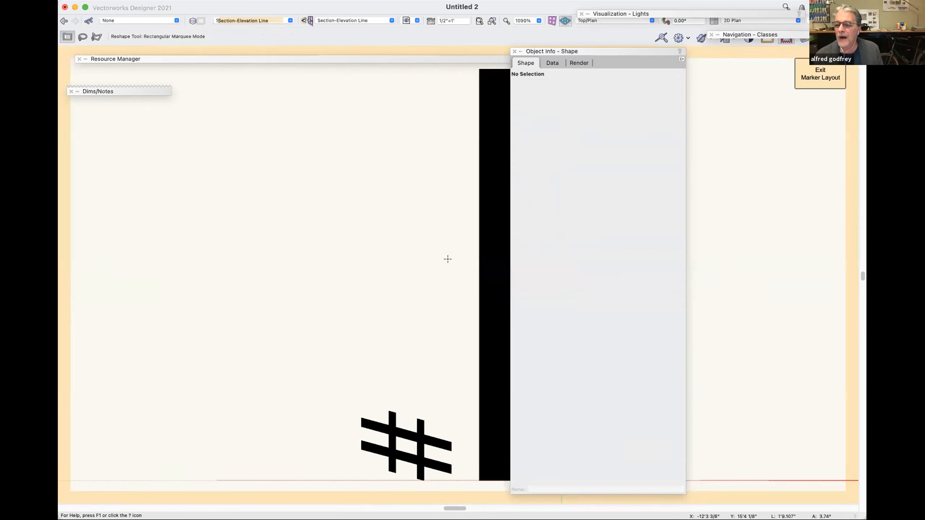
{"action": "left_click", "coordinate": [400, 420]}
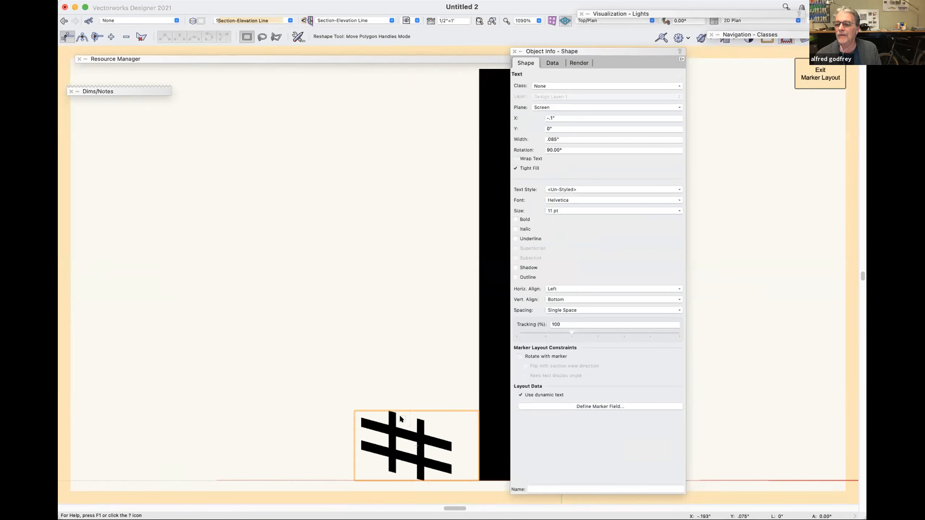
{"action": "key", "text": "shift+super+r"}
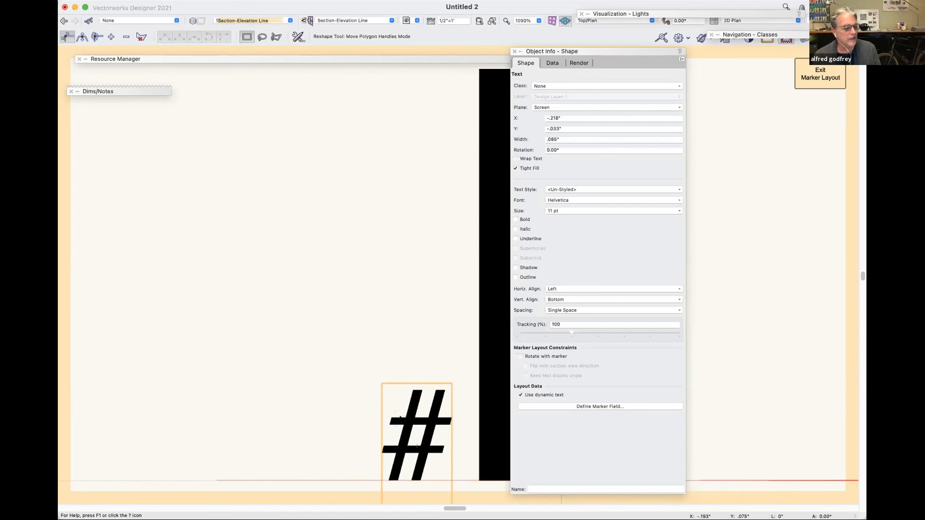
{"action": "key", "text": "super+2"}
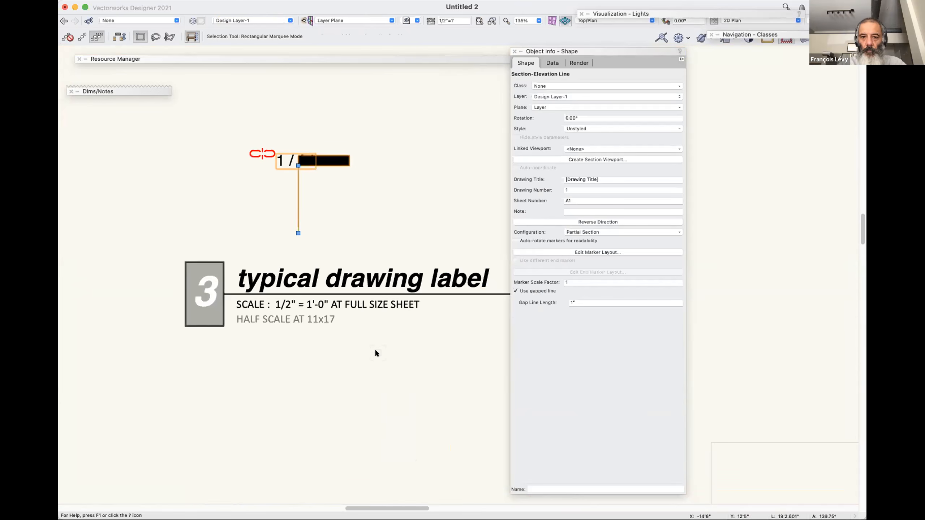
Reopen the marker layout, move the # text slightly up and to the left of the bar, and exit.
{"action": "key", "text": "shift+r"}
{"action": "left_click", "coordinate": [627, 252]}
{"action": "key", "text": "super+minus"}
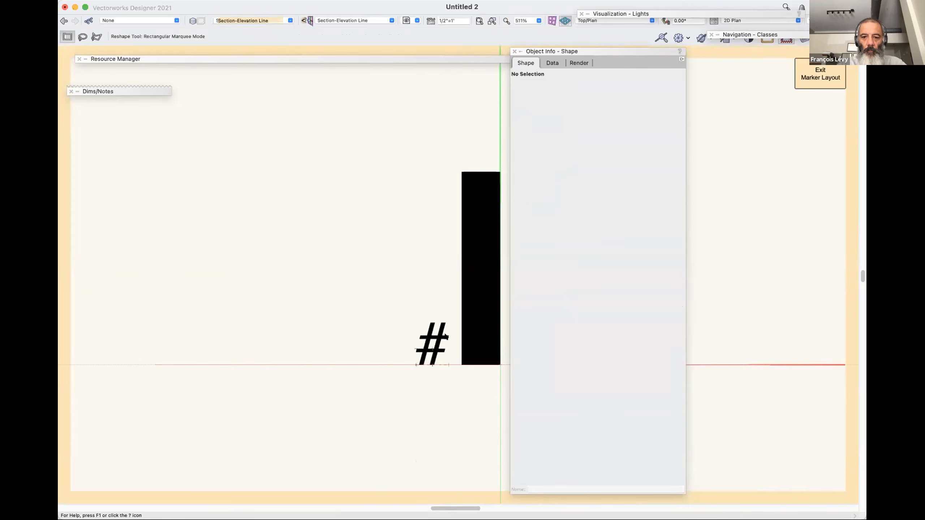
{"action": "left_click", "coordinate": [423, 321]}
{"action": "mouse_move", "coordinate": [410, 308]}
{"action": "left_mouse_down"}
{"action": "mouse_move", "coordinate": [431, 341]}
{"action": "mouse_move", "coordinate": [411, 297]}
{"action": "left_mouse_up"}
{"action": "key", "text": "x"}
{"action": "key", "text": "super+bracketright"}
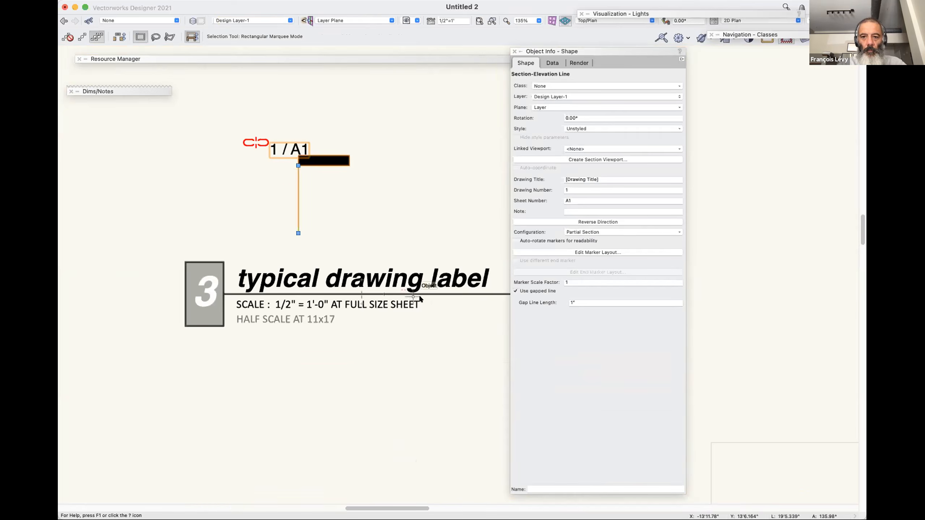
Move the # text straight up to Y .253" in the marker layout and exit.
{"action": "left_click", "coordinate": [613, 251]}
{"action": "left_click", "coordinate": [377, 362]}
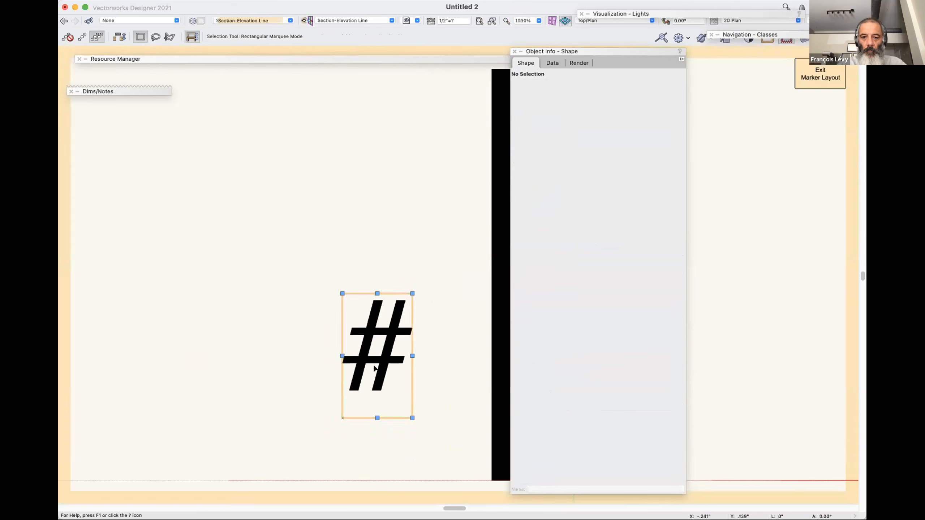
{"action": "left_click_drag", "start_coordinate": [377, 362], "coordinate": [385, 217]}
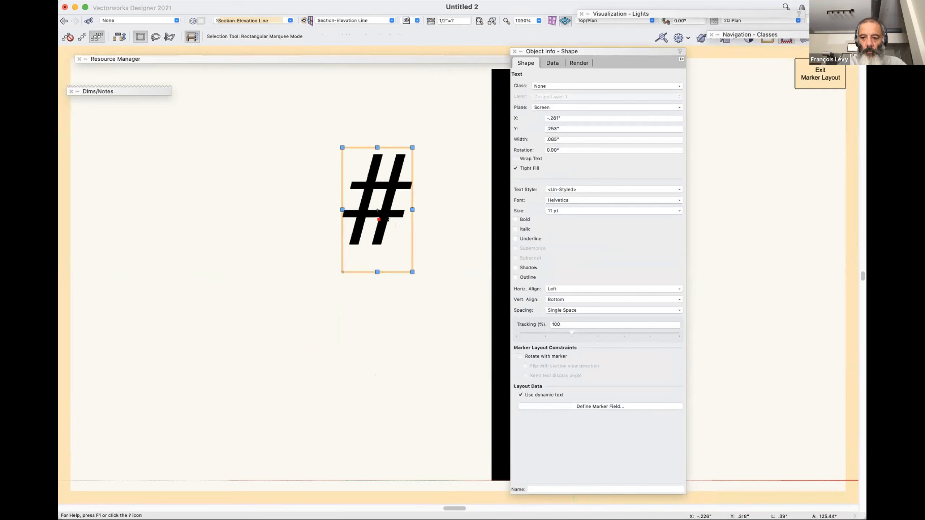
{"action": "key", "text": "super+bracketright"}
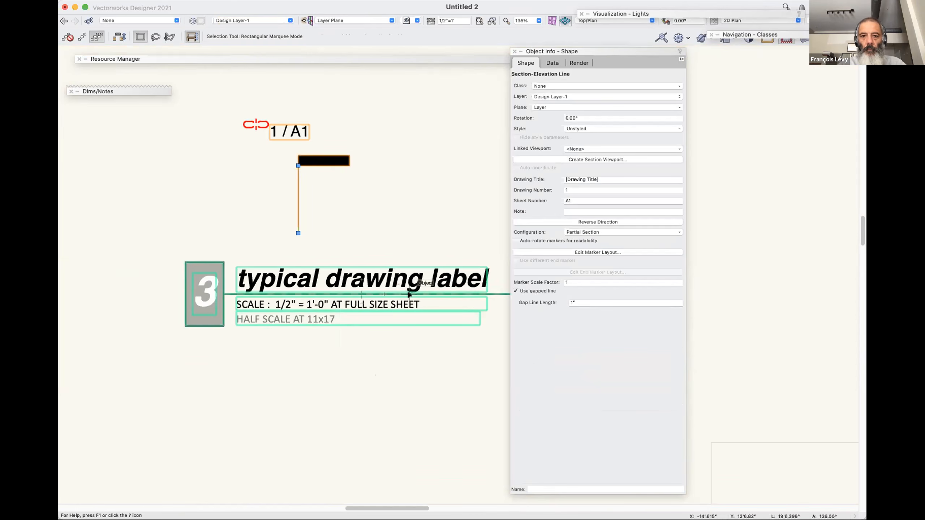
Turn auto-rotating markers for readability back on and set the section line's configuration to Section.
{"action": "left_click", "coordinate": [584, 232]}
{"action": "left_click", "coordinate": [584, 232]}
{"action": "left_click", "coordinate": [585, 230]}
{"action": "left_click", "coordinate": [582, 243]}
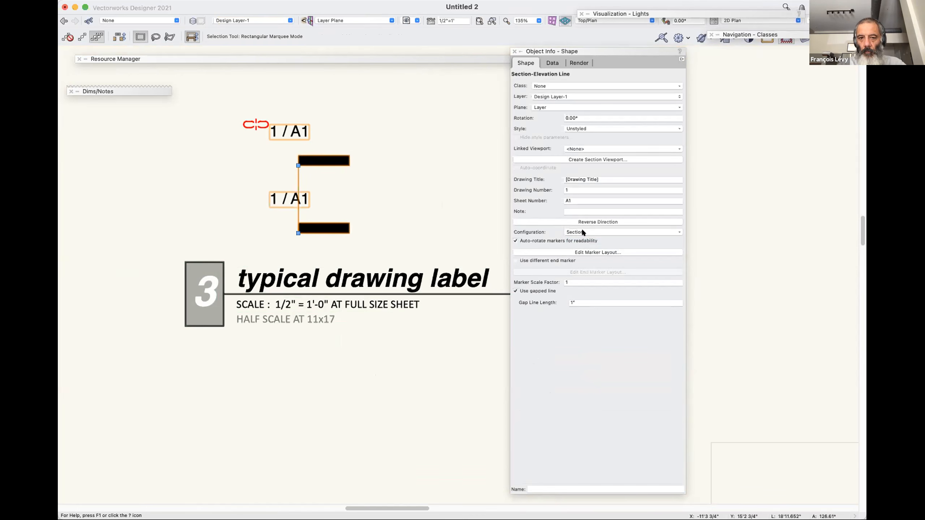
Try the Elevation configuration on the section line and switch it back to Section.
{"action": "left_click", "coordinate": [581, 229]}
{"action": "left_click", "coordinate": [583, 260]}
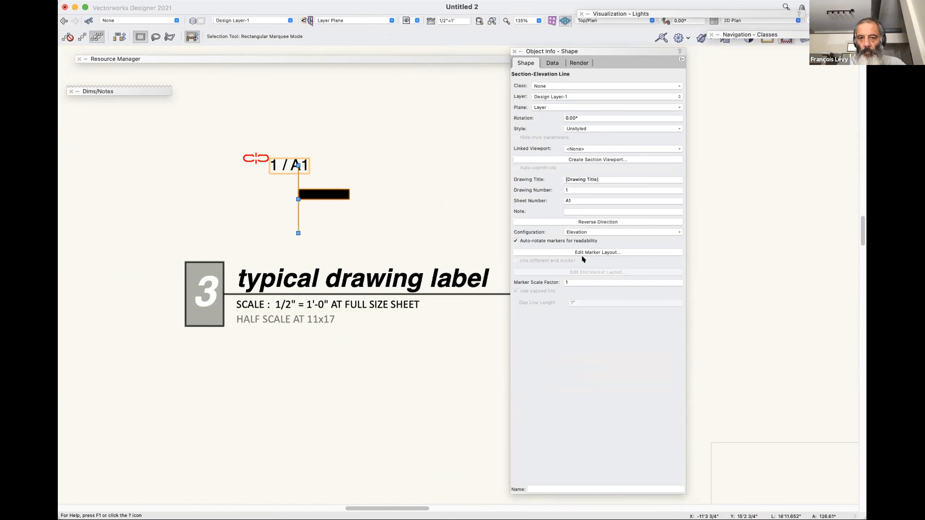
{"action": "left_click", "coordinate": [400, 183]}
{"action": "left_click", "coordinate": [298, 169]}
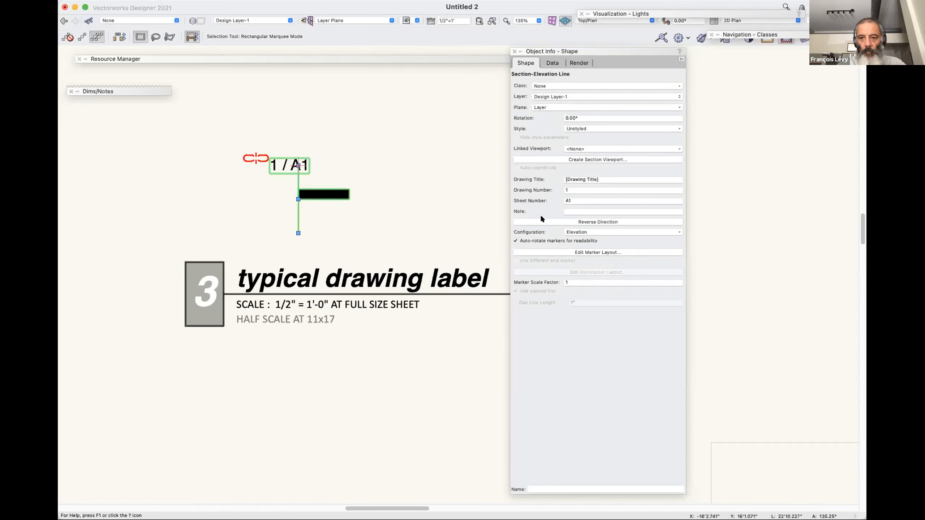
{"action": "left_click", "coordinate": [581, 233]}
{"action": "left_click", "coordinate": [583, 242]}
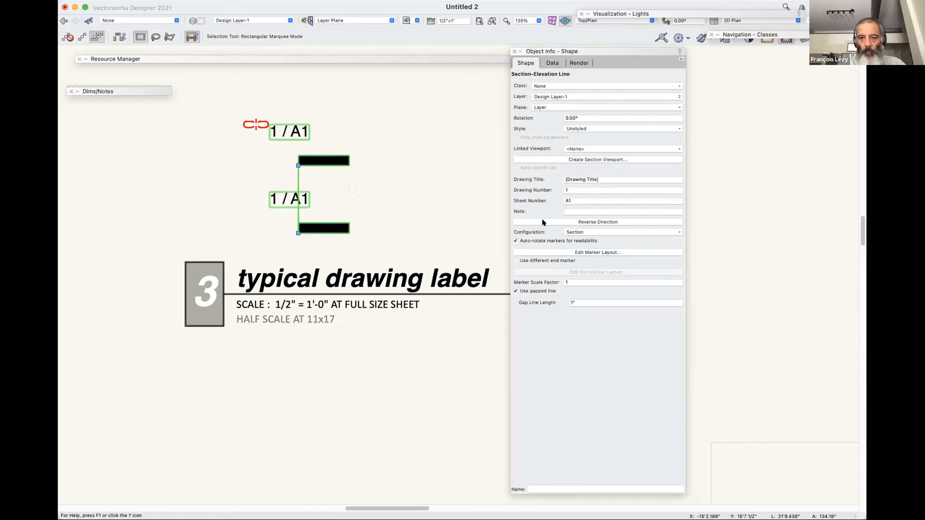
Set the configuration to Partial Section and shorten the section line by moving its upper, marker-side end downward.
{"action": "left_click", "coordinate": [567, 231]}
{"action": "left_click", "coordinate": [570, 249]}
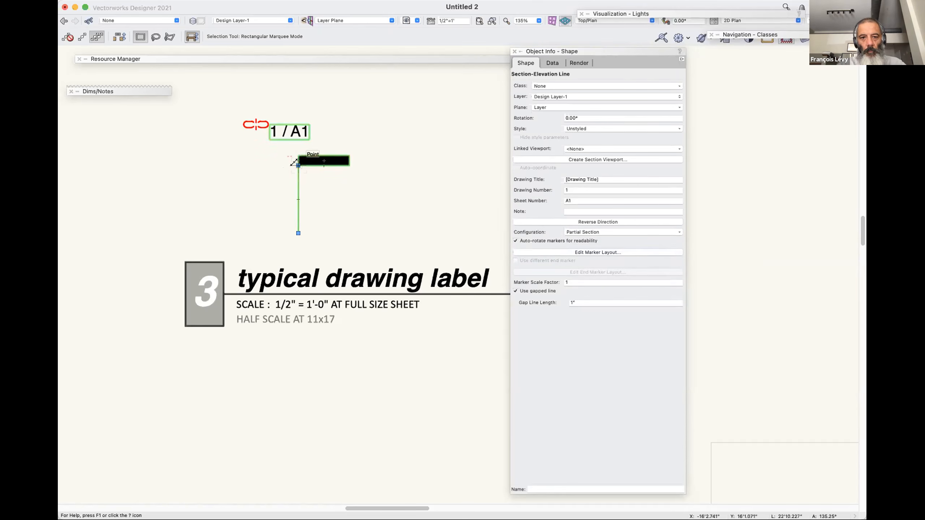
{"action": "left_click_drag", "start_coordinate": [294, 162], "coordinate": [294, 187]}
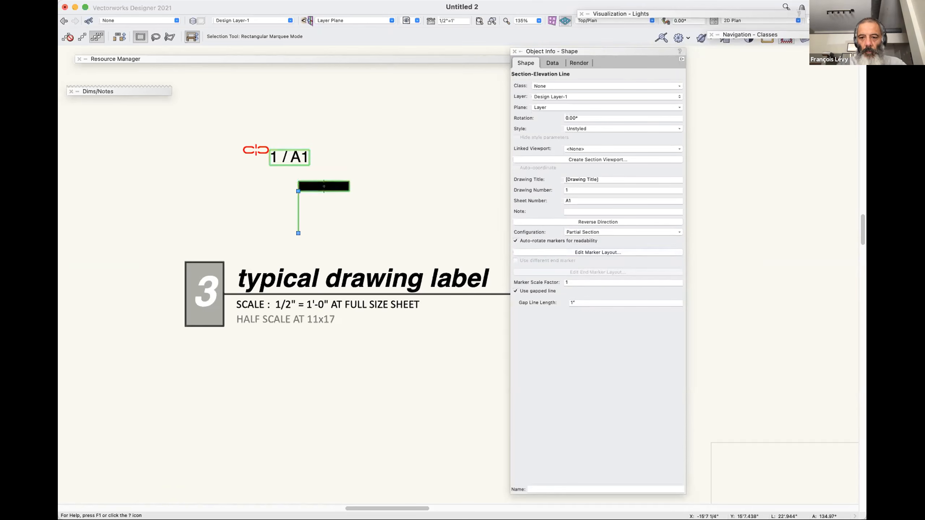
Move the # text up and away from the black bar to X -.336", Y .349" in the marker layout and exit.
{"action": "left_click", "coordinate": [578, 252]}
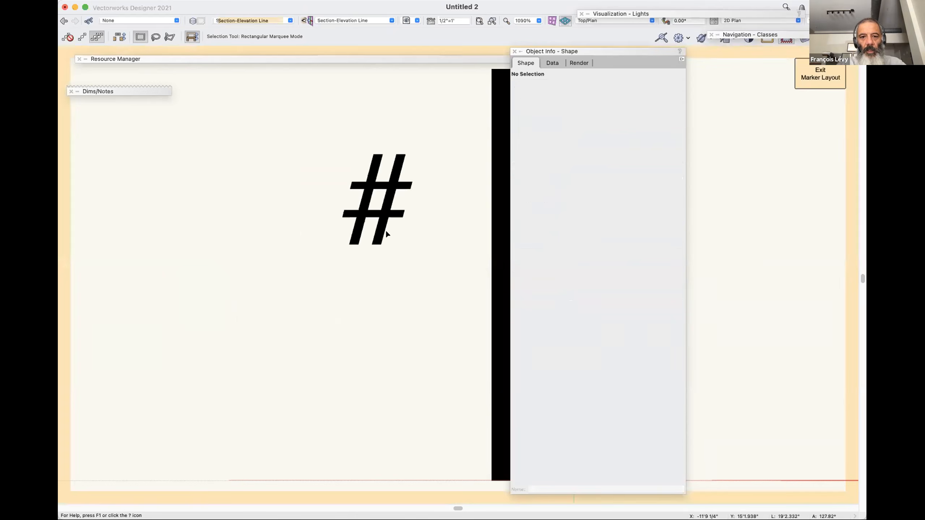
{"action": "left_click", "coordinate": [437, 255]}
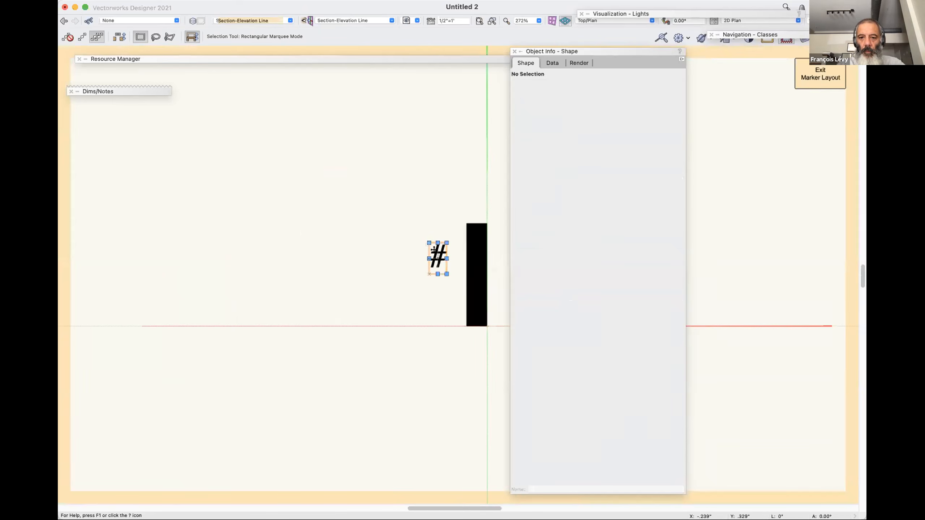
{"action": "left_click_drag", "start_coordinate": [445, 242], "coordinate": [436, 224]}
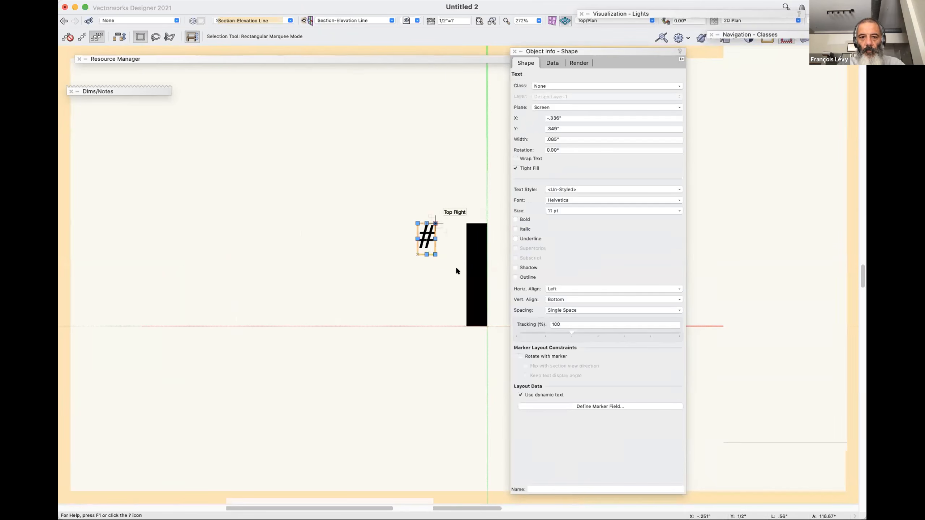
{"action": "key", "text": "super+bracketright"}
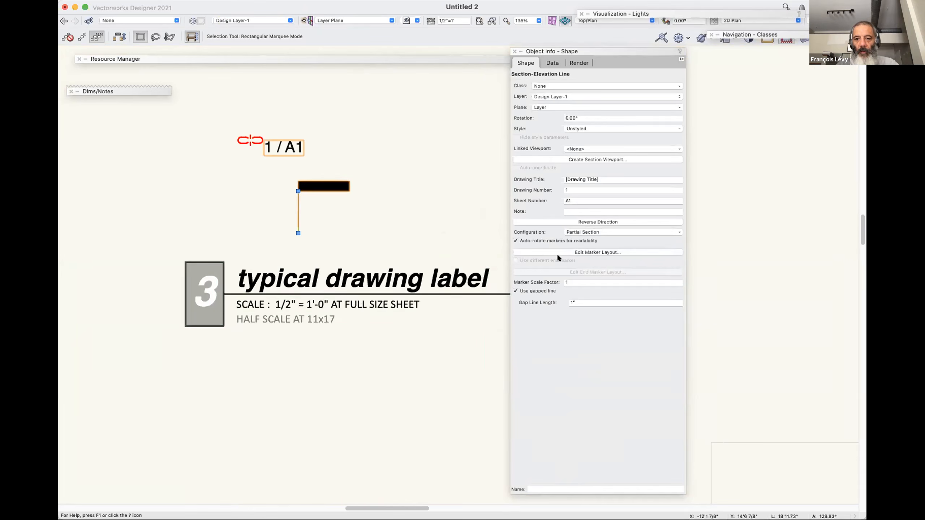
Set the section line's plane to Screen and open its marker layout for editing.
{"action": "left_click", "coordinate": [582, 127]}
{"action": "left_click", "coordinate": [538, 130]}
{"action": "left_click", "coordinate": [542, 107]}
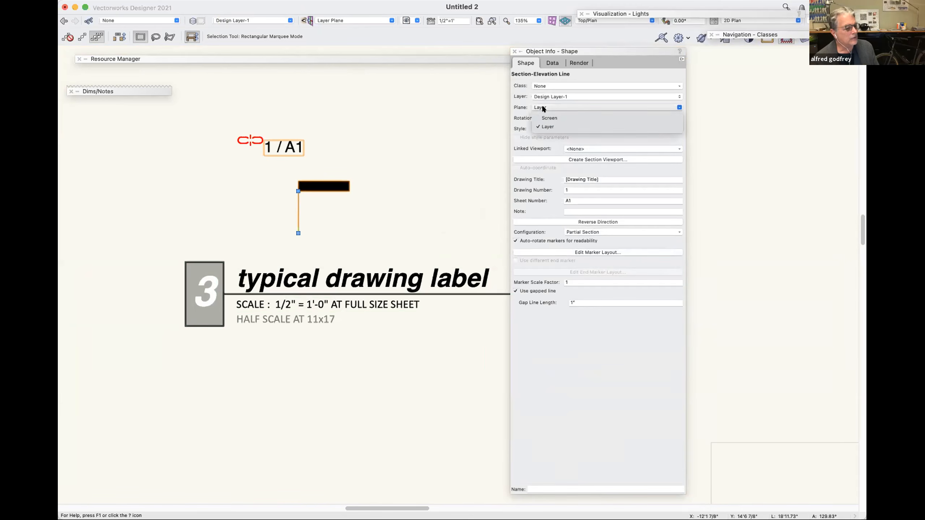
{"action": "left_click", "coordinate": [542, 118]}
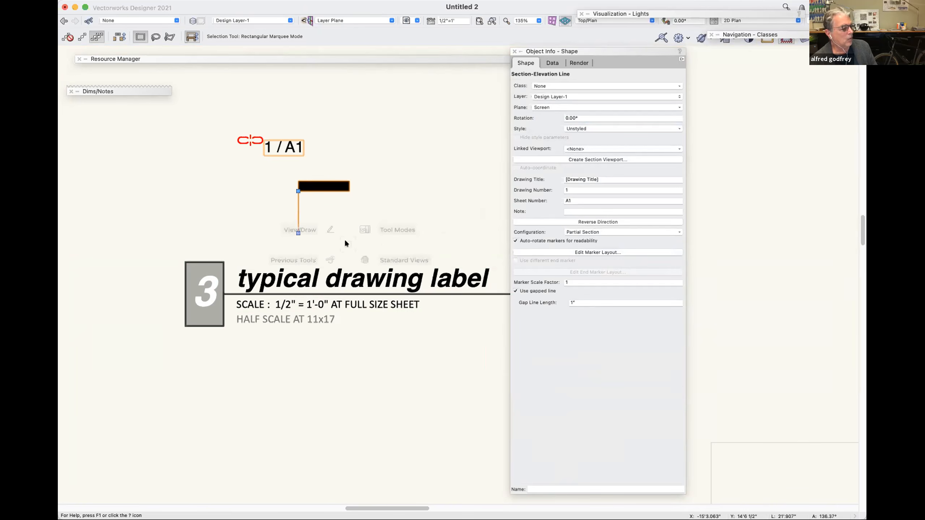
{"action": "key", "text": "minus"}
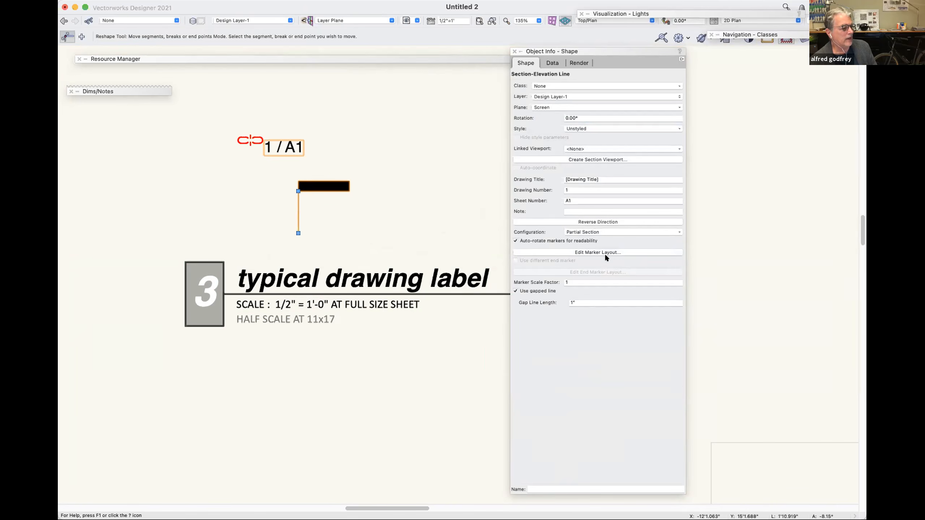
{"action": "left_click", "coordinate": [604, 252]}
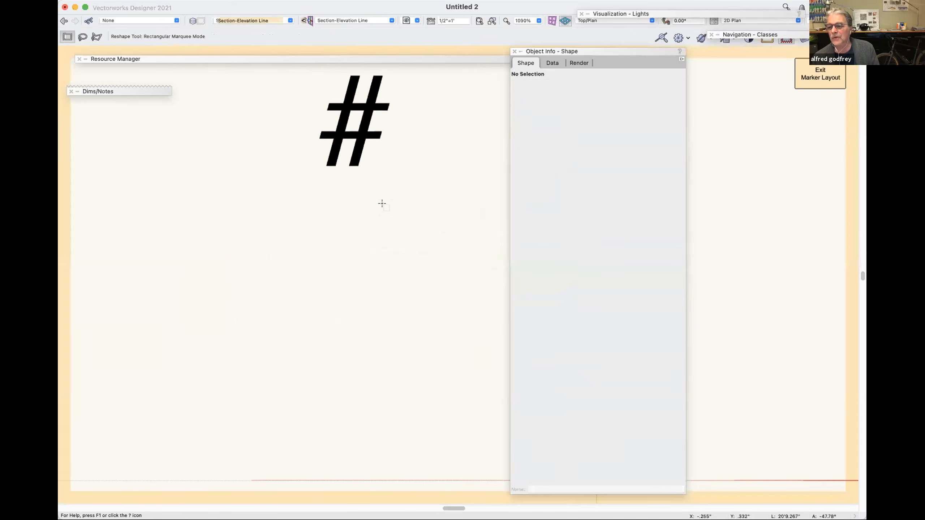
Constrain the vertical distance between the # text's lower edge and the black bar's lower end.
{"action": "scroll", "coordinate": [382, 204], "scroll_direction": "down", "scroll_amount": 10}
{"action": "left_click", "coordinate": [442, 258]}
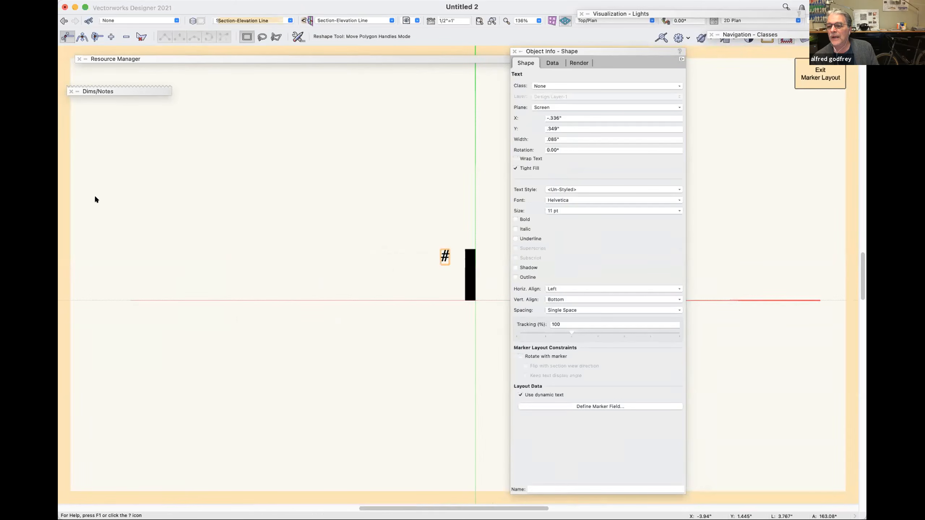
{"action": "mouse_move", "coordinate": [141, 90]}
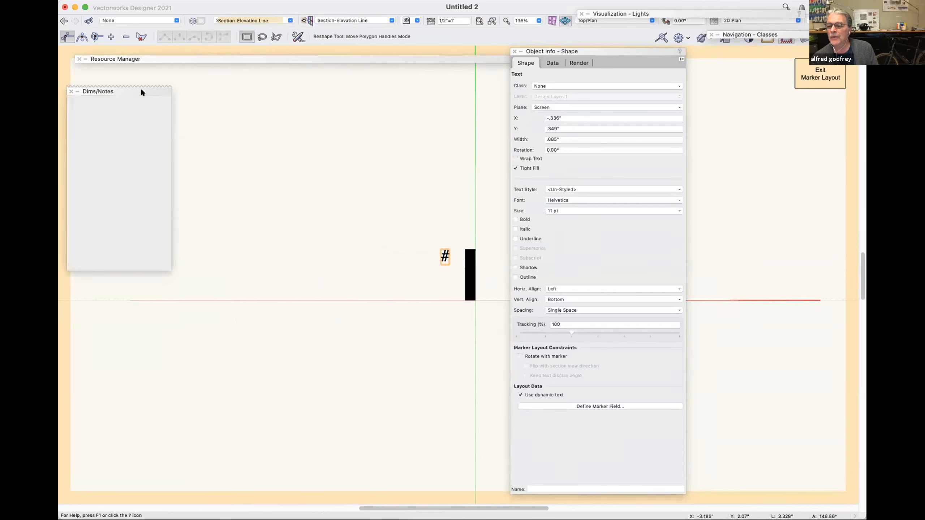
{"action": "scroll", "coordinate": [119, 172], "scroll_direction": "up", "scroll_amount": 10}
{"action": "left_click_drag", "start_coordinate": [134, 177], "coordinate": [217, 218]}
{"action": "left_click_drag", "start_coordinate": [224, 309], "coordinate": [230, 324]}
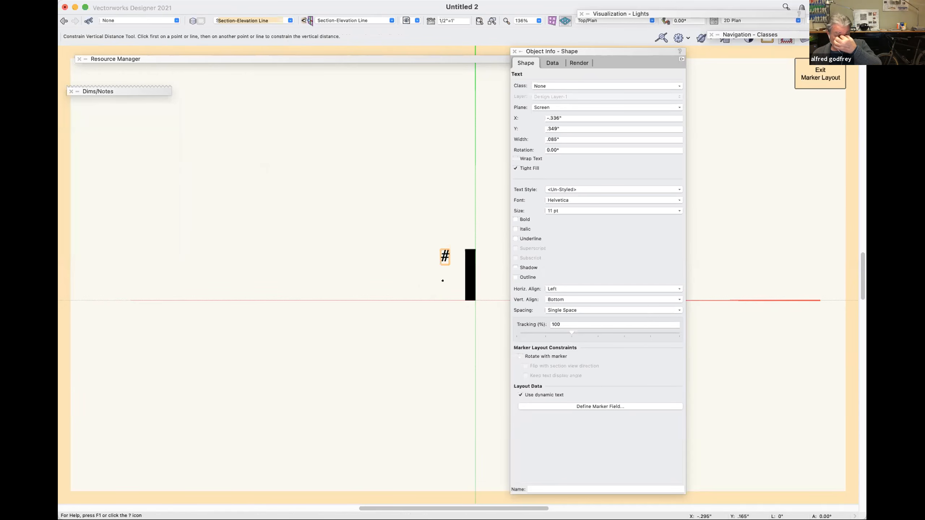
{"action": "left_click", "coordinate": [440, 265]}
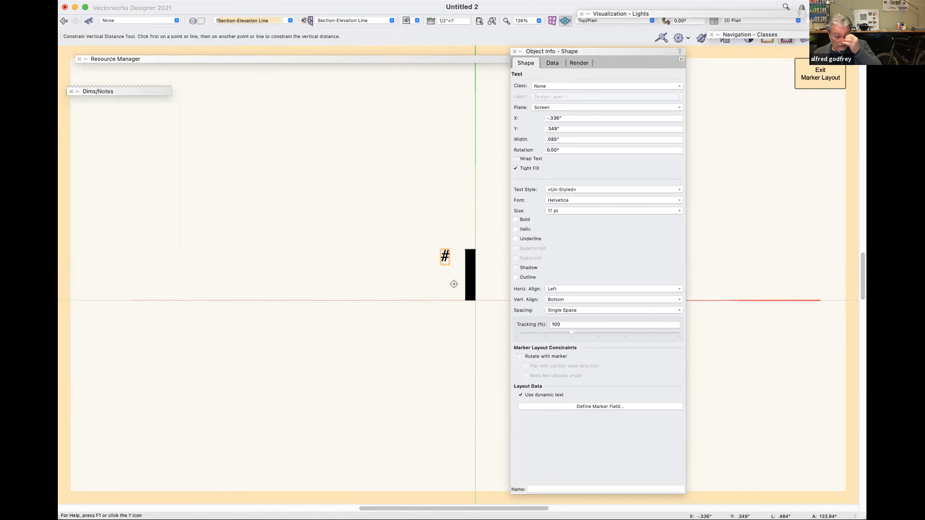
{"action": "left_click", "coordinate": [462, 298]}
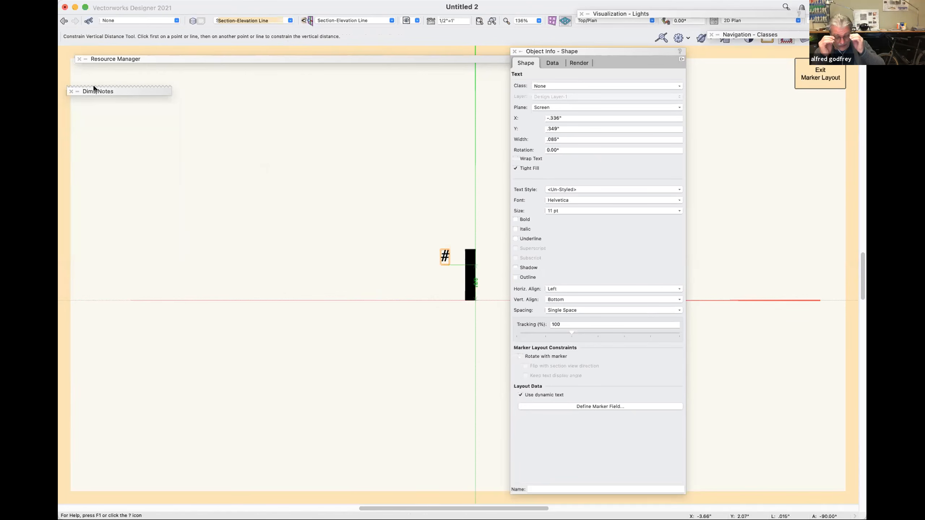
Try to constrain the horizontal distance between the # text and the black bar.
{"action": "mouse_move", "coordinate": [94, 88]}
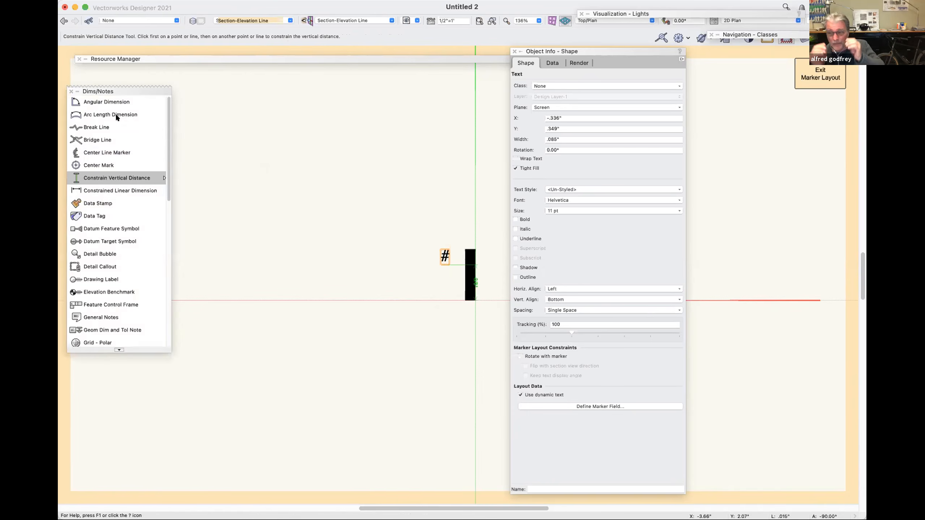
{"action": "left_click", "coordinate": [140, 178]}
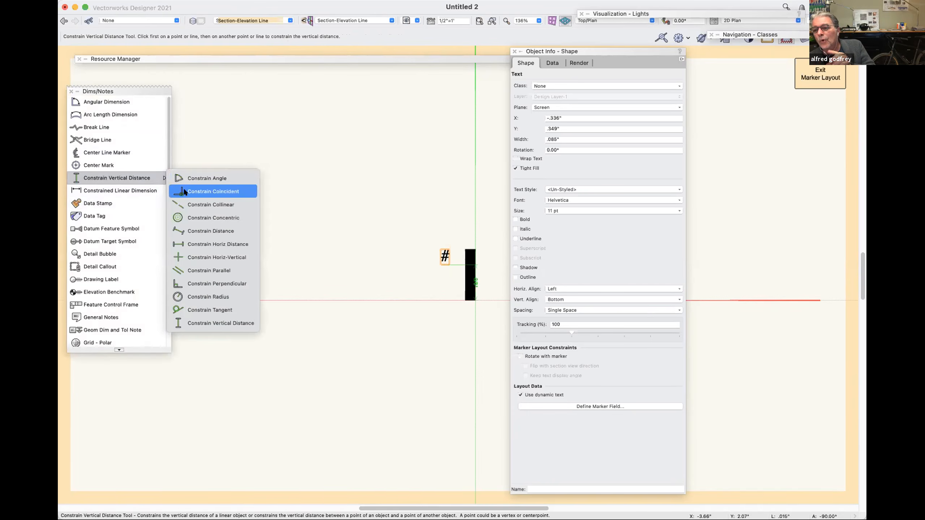
{"action": "left_click", "coordinate": [205, 242]}
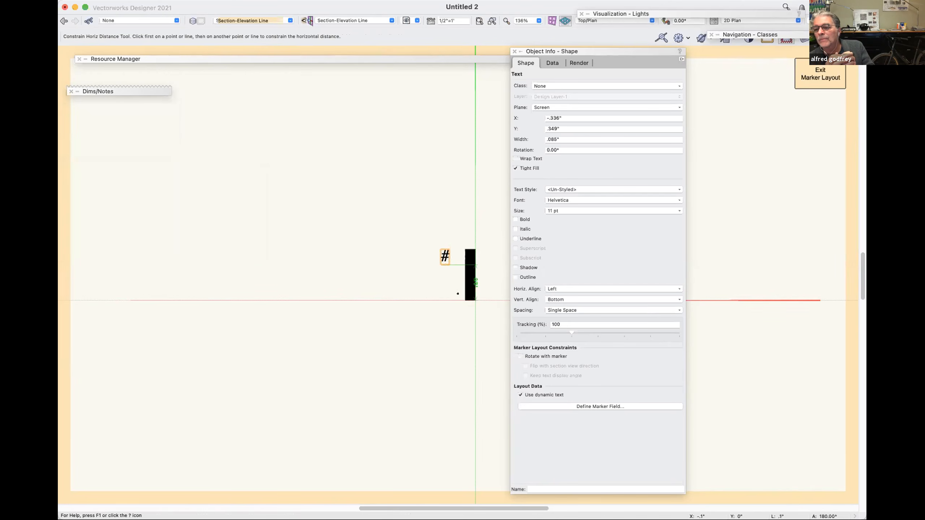
{"action": "key", "text": "x"}
Move the constrained # text down to X -.27", Y .026" to test how the black bar follows.
{"action": "left_click", "coordinate": [442, 266]}
{"action": "mouse_move", "coordinate": [446, 265]}
{"action": "left_mouse_down"}
{"action": "mouse_move", "coordinate": [447, 295]}
{"action": "mouse_move", "coordinate": [456, 284]}
{"action": "mouse_move", "coordinate": [473, 310]}
{"action": "left_mouse_up"}
{"action": "scroll", "coordinate": [453, 284], "scroll_direction": "up", "scroll_amount": 4}
{"action": "scroll", "coordinate": [448, 313], "scroll_direction": "right", "scroll_amount": 8}
{"action": "scroll", "coordinate": [446, 315], "scroll_direction": "down", "scroll_amount": 8}
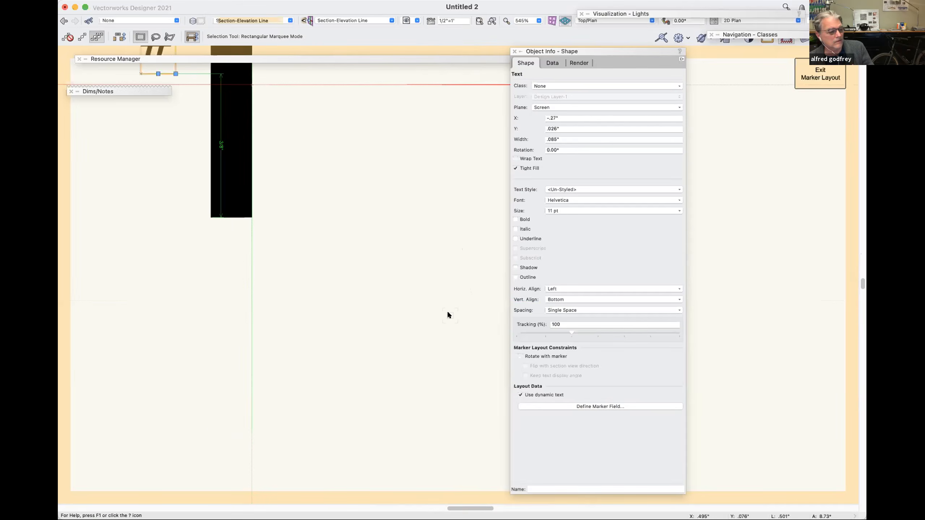
{"action": "scroll", "coordinate": [444, 311], "scroll_direction": "left", "scroll_amount": 3}
{"action": "scroll", "coordinate": [441, 308], "scroll_direction": "down", "scroll_amount": 2}
{"action": "scroll", "coordinate": [386, 345], "scroll_direction": "right", "scroll_amount": 3}
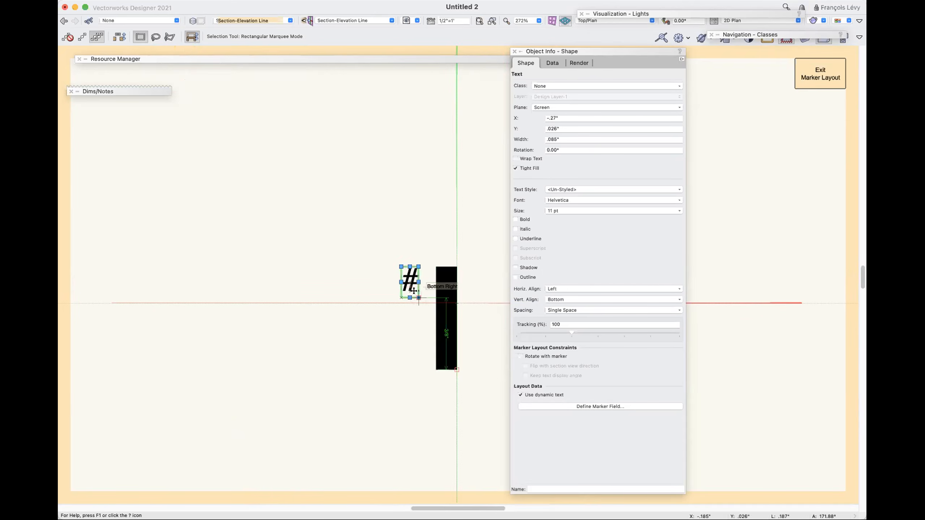
Cut the black bar and paste it back into the marker layout.
{"action": "left_click", "coordinate": [444, 270]}
{"action": "key", "text": "Delete"}
{"action": "left_click", "coordinate": [444, 269]}
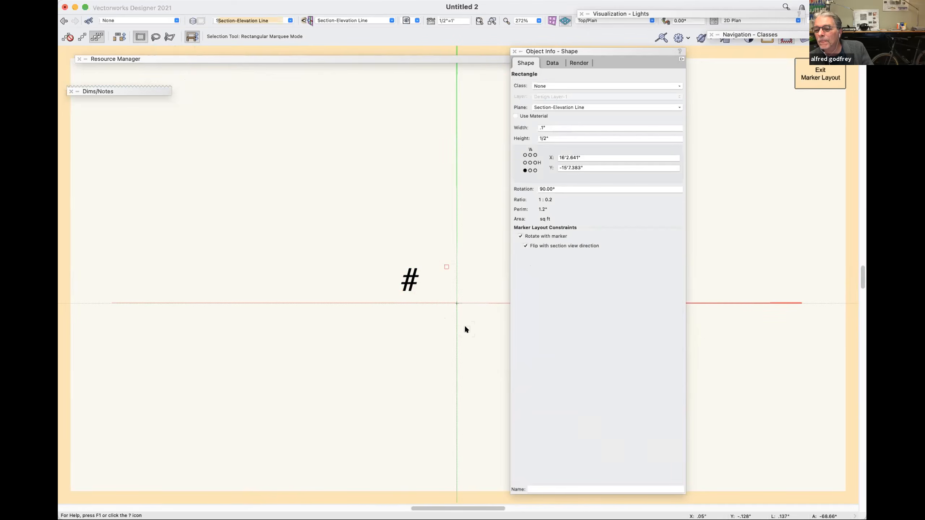
{"action": "key", "text": "Delete"}
{"action": "left_click", "coordinate": [466, 329]}
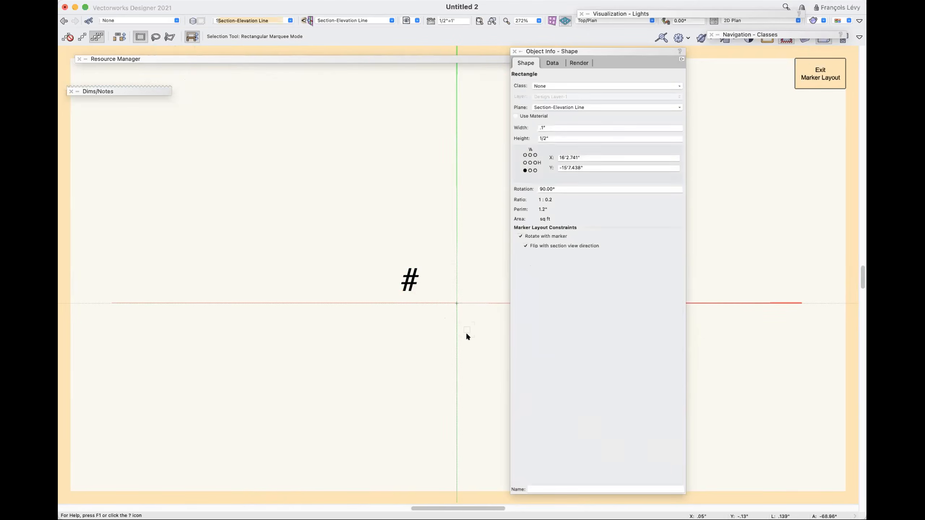
{"action": "scroll", "coordinate": [468, 335], "scroll_direction": "down", "scroll_amount": 3}
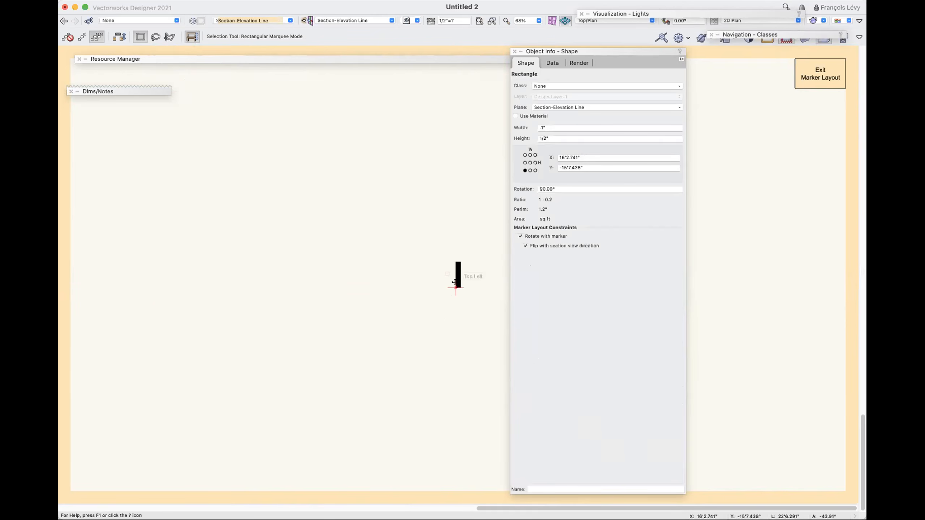
Set the pasted bar's X and Y coordinates to 0".
{"action": "left_click_drag", "start_coordinate": [587, 156], "coordinate": [530, 155]}
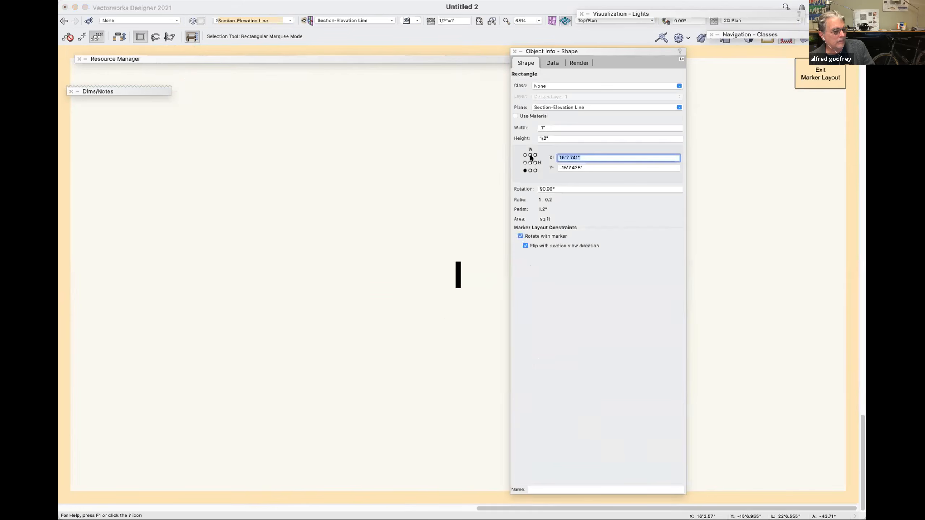
{"action": "type", "text": "0"}
{"action": "key", "text": "Tab"}
{"action": "type", "text": "0"}
{"action": "key", "text": "Tab"}
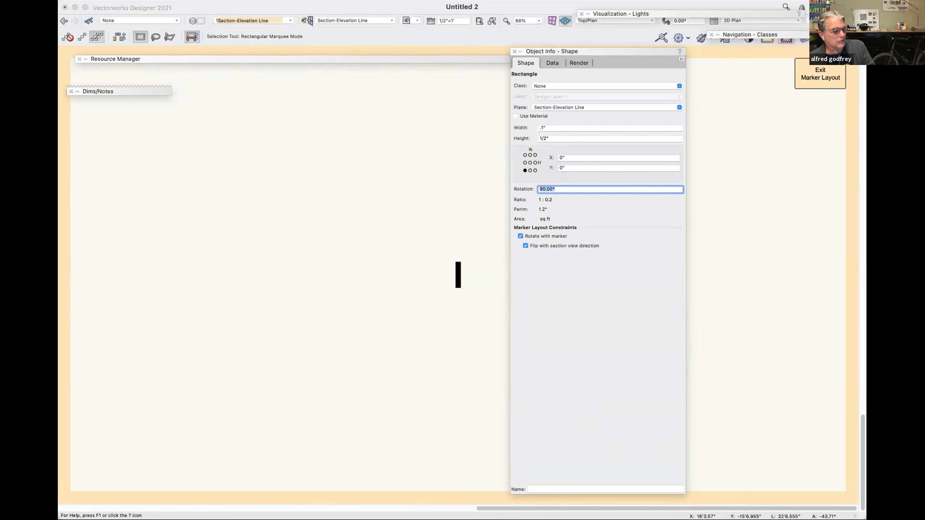
Undo the bar's coordinate edits together with its paste and cut.
{"action": "left_click", "coordinate": [448, 224]}
{"action": "key", "text": "super+z"}
{"action": "key", "text": "super+z"}
{"action": "key", "text": "super+z"}
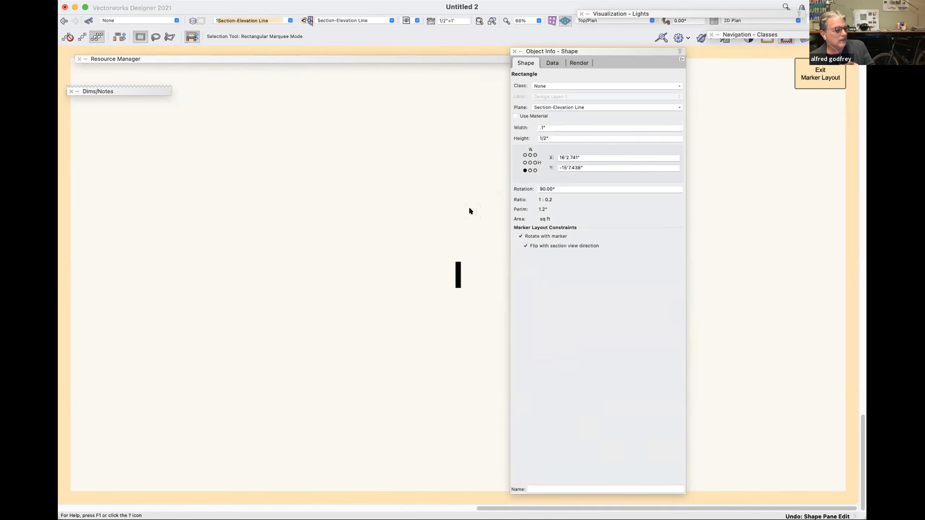
{"action": "key", "text": "super+z"}
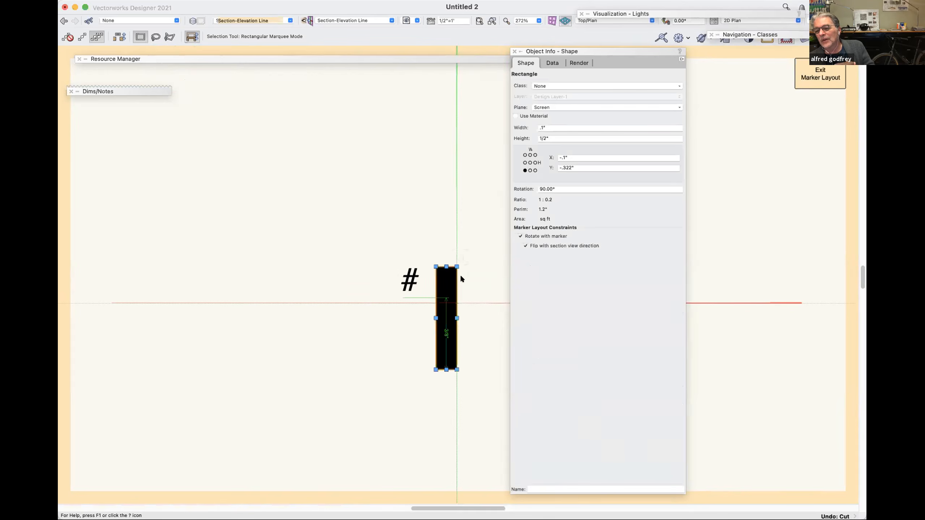
Remove the constraints from the # text and move the black bar straight up until its lower end sits on the horizontal axis.
{"action": "right_click", "coordinate": [417, 280]}
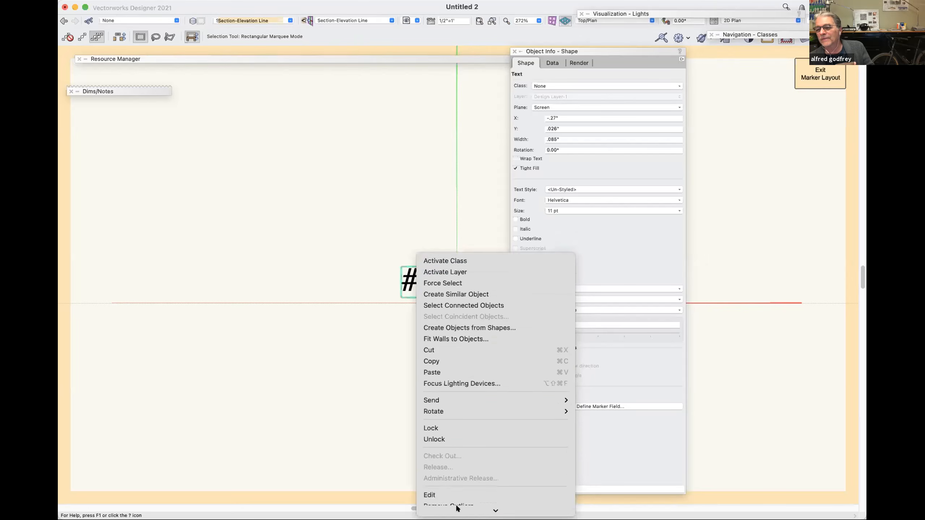
{"action": "left_click", "coordinate": [457, 508]}
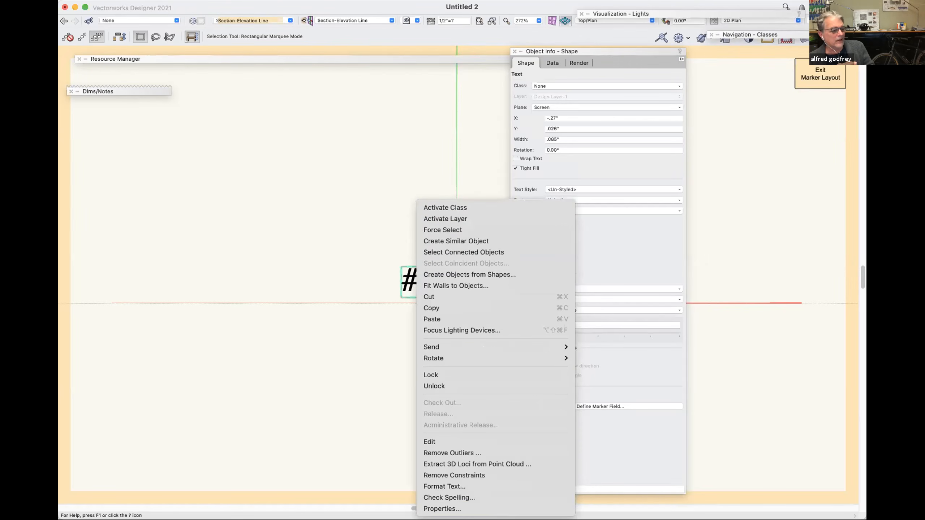
{"action": "left_click", "coordinate": [458, 476]}
{"action": "left_click", "coordinate": [388, 326]}
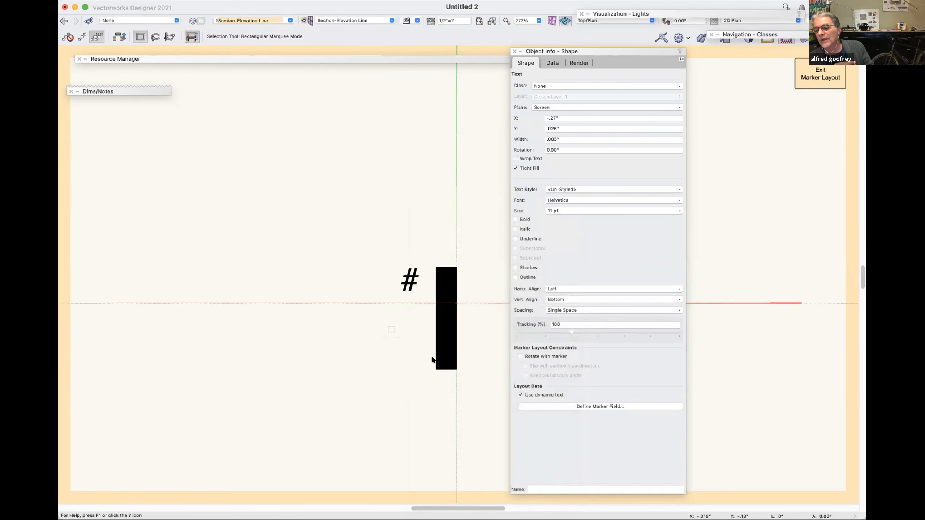
{"action": "left_click_drag", "start_coordinate": [432, 360], "coordinate": [428, 316]}
Rotate the # text to 90° and move it to X -.127", Y .016" beside the black bar's lower end.
{"action": "left_click", "coordinate": [415, 305]}
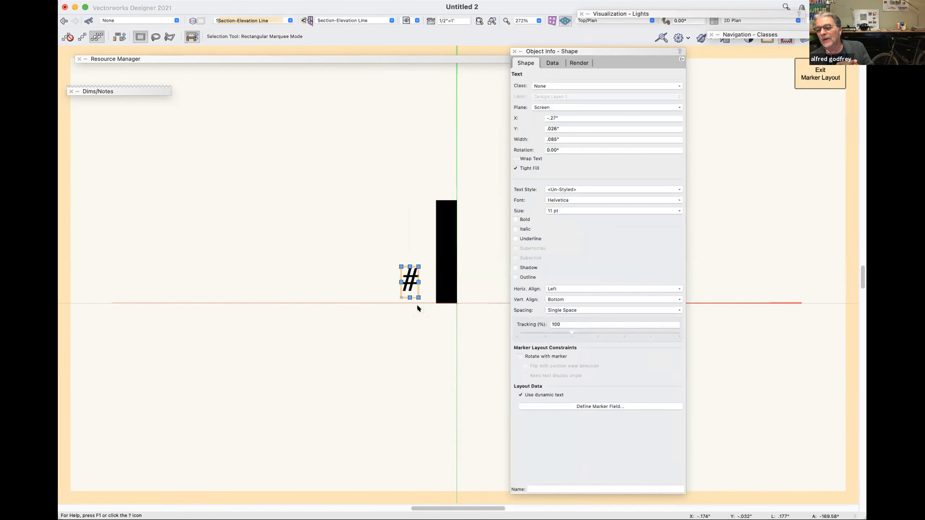
{"action": "key", "text": "super+l"}
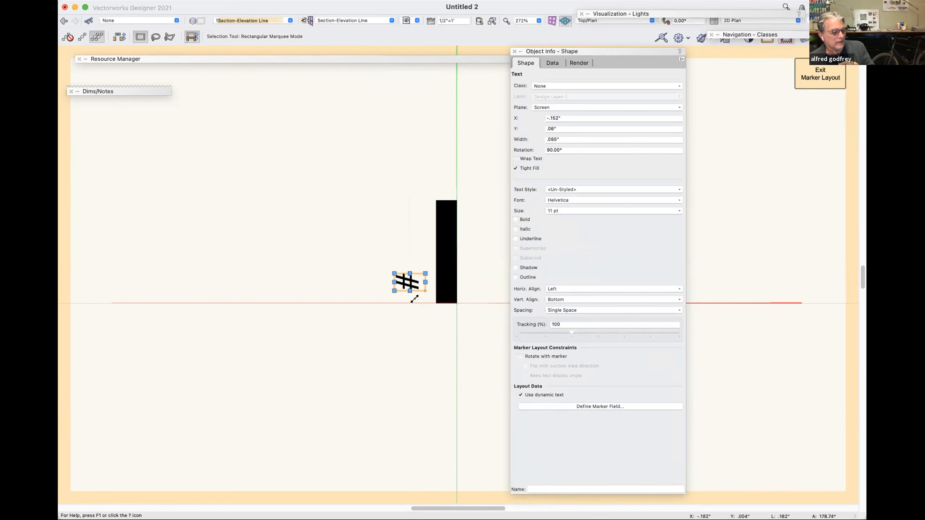
{"action": "mouse_move", "coordinate": [119, 88]}
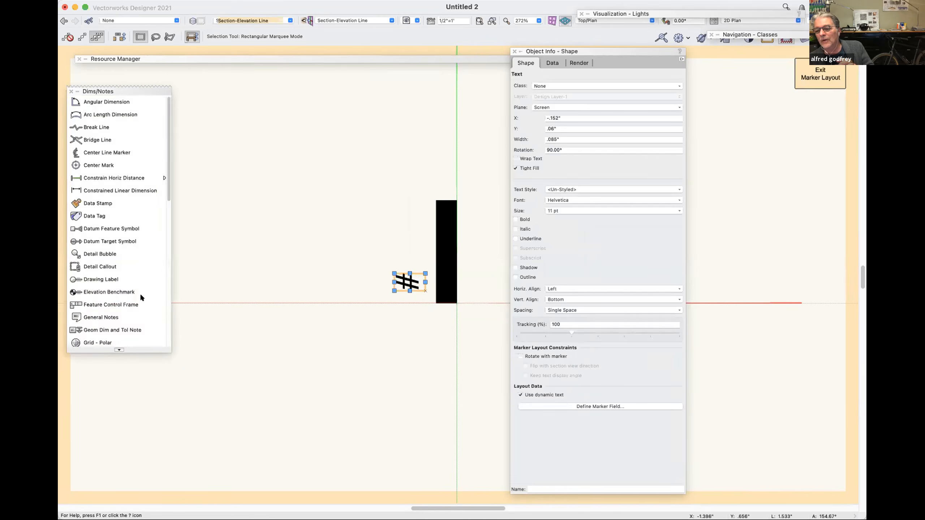
{"action": "left_click", "coordinate": [133, 178]}
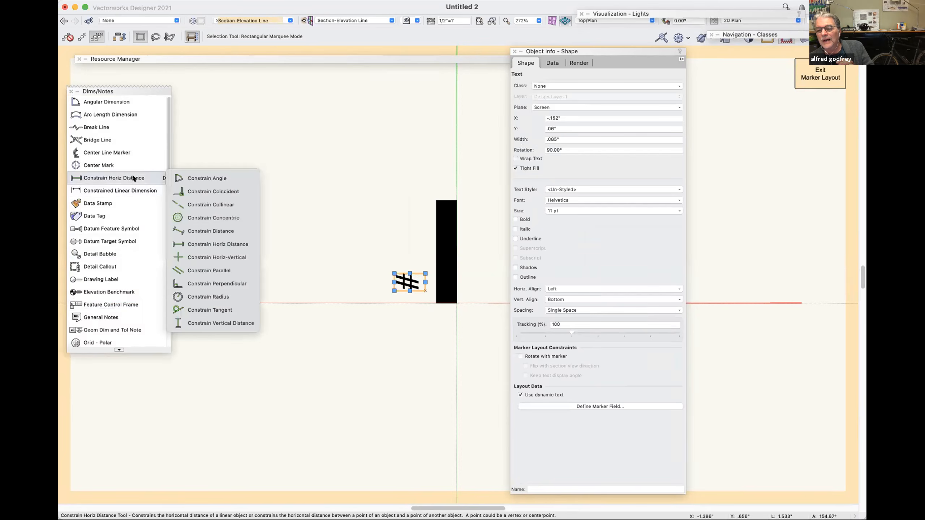
{"action": "left_click", "coordinate": [363, 390]}
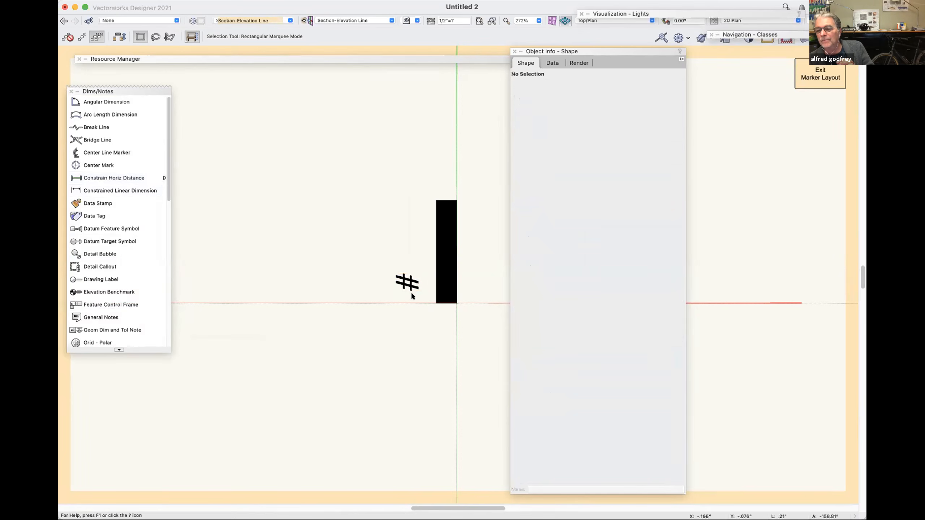
{"action": "scroll", "coordinate": [425, 290], "scroll_direction": "up", "scroll_amount": 3}
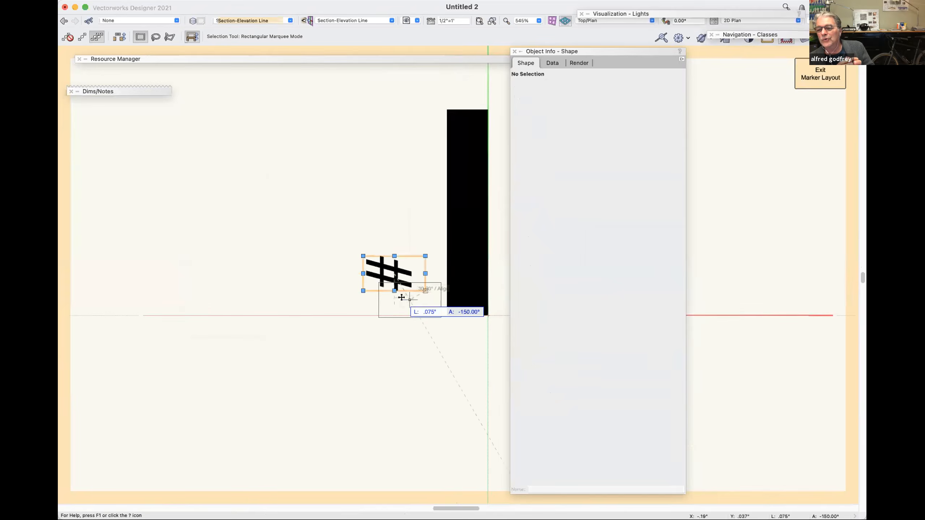
{"action": "left_click_drag", "start_coordinate": [398, 291], "coordinate": [402, 294]}
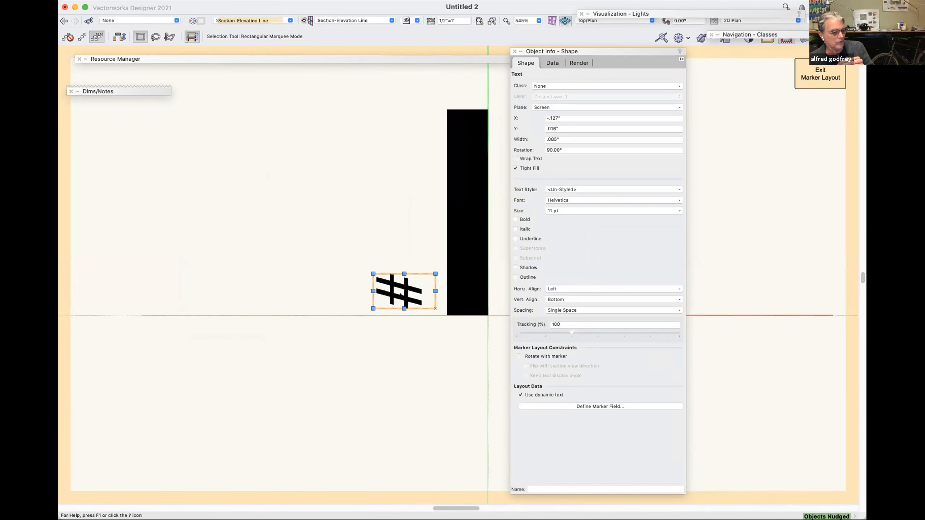
Nudge the # text closer to the black bar and the horizontal axis, to X -.116", Y .01".
{"action": "key", "text": "shift+Right"}
{"action": "key", "text": "shift+Right"}
{"action": "key", "text": "shift+Right"}
{"action": "key", "text": "shift+Right"}
{"action": "key", "text": "shift+Right"}
{"action": "key", "text": "shift+Right"}
{"action": "key", "text": "shift+Right"}
{"action": "key", "text": "shift+Right"}
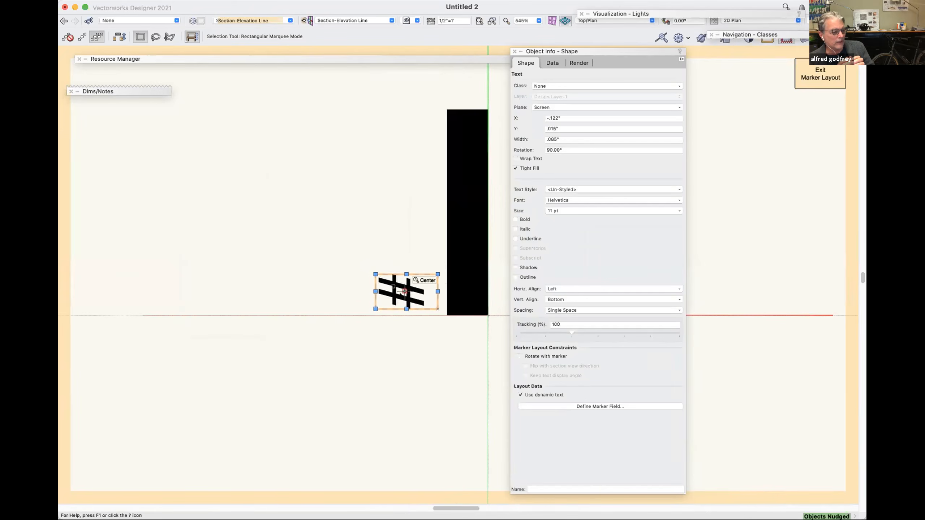
{"action": "key", "text": "shift+Down"}
{"action": "key", "text": "shift+Down"}
{"action": "key", "text": "shift+Down"}
{"action": "key", "text": "shift+Down"}
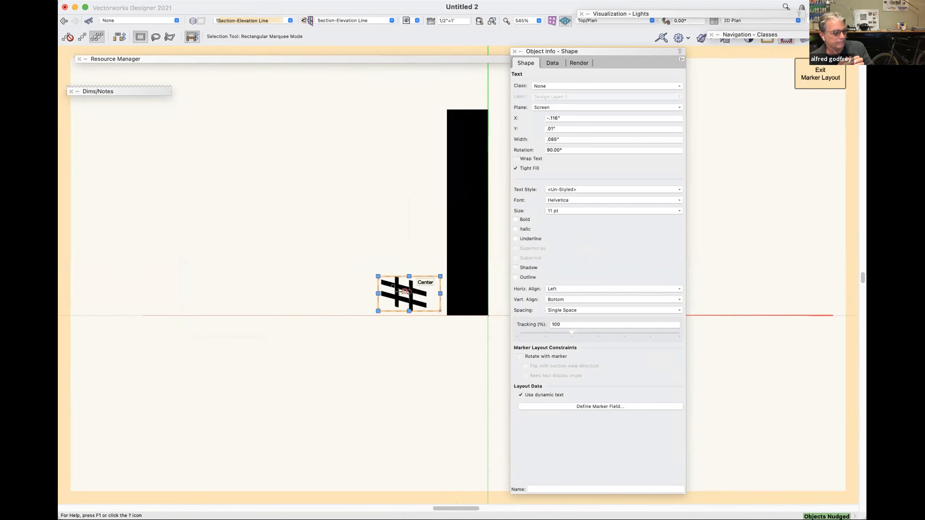
Try a horizontal distance constraint between the black bar's lower-left corner and the # text's lower-left corner, and undo it.
{"action": "mouse_move", "coordinate": [136, 93]}
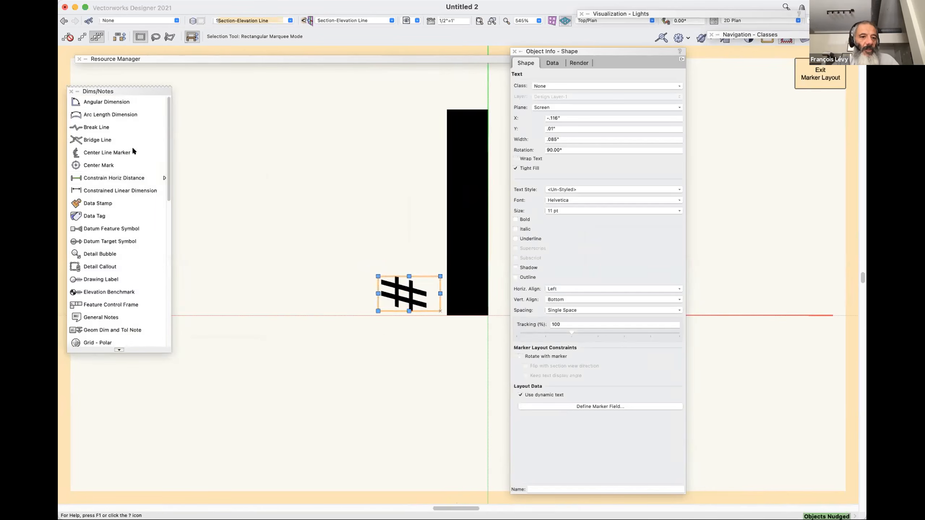
{"action": "left_click", "coordinate": [127, 178]}
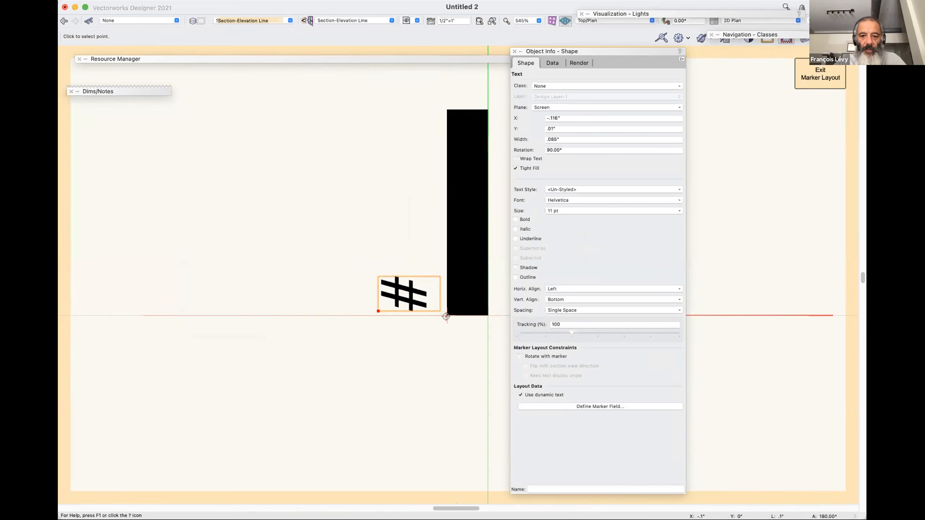
{"action": "left_click", "coordinate": [362, 315]}
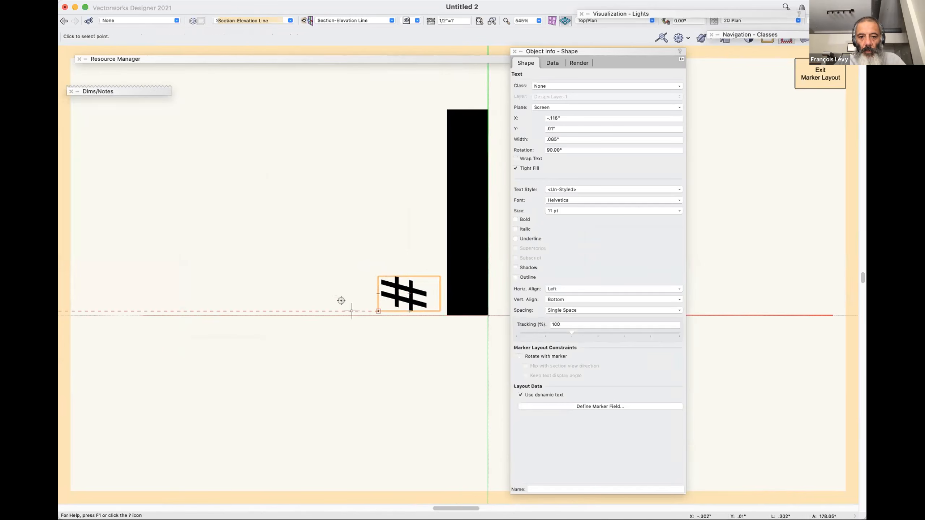
{"action": "left_click", "coordinate": [447, 316]}
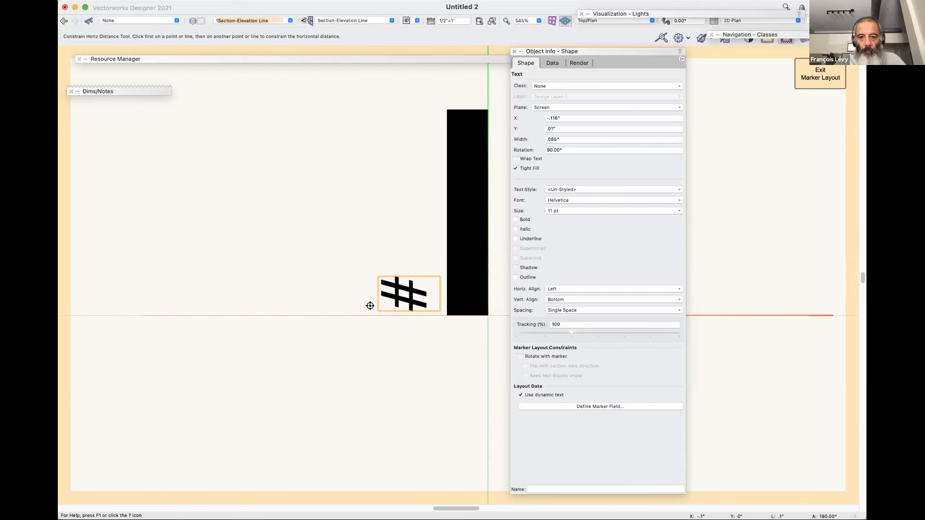
{"action": "left_click", "coordinate": [378, 311]}
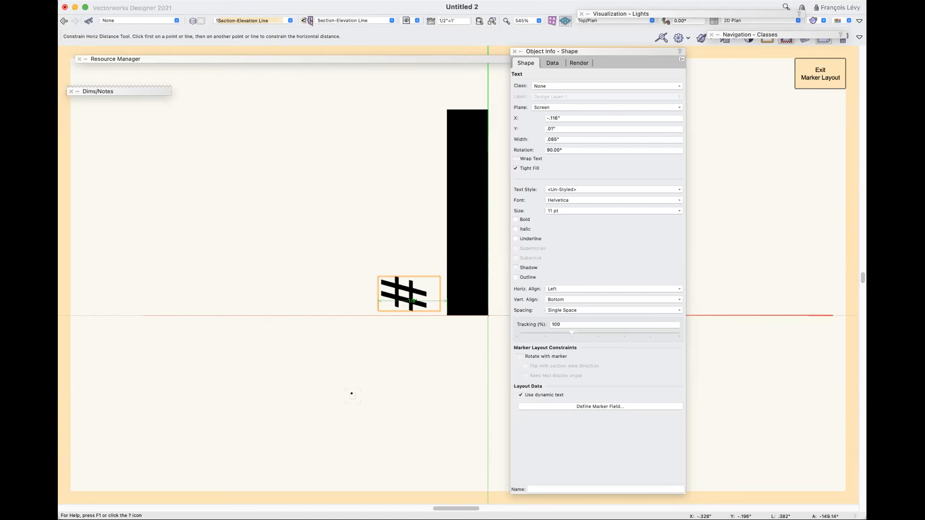
{"action": "key", "text": "super+z"}
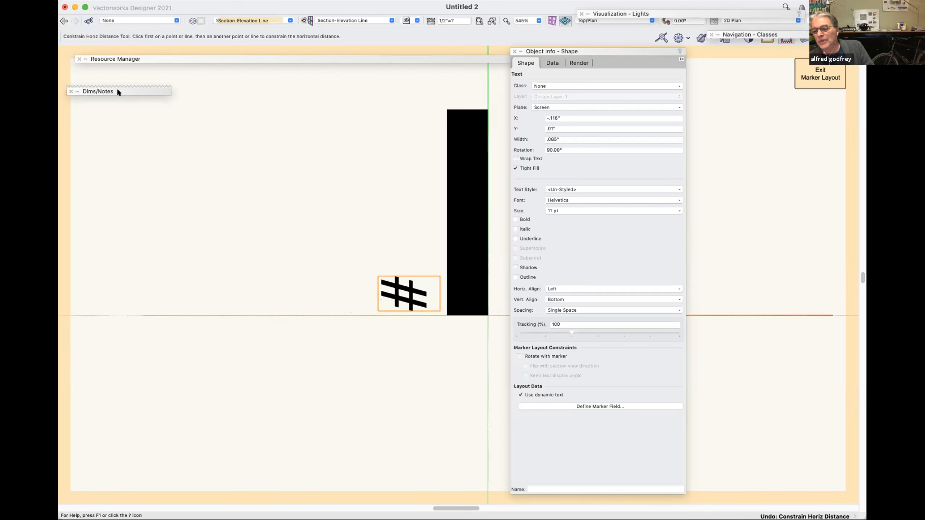
Constrain the vertical distance between the black bar's lower-left corner and the # text's lower-left corner.
{"action": "mouse_move", "coordinate": [118, 88]}
{"action": "left_click_drag", "start_coordinate": [125, 178], "coordinate": [227, 317]}
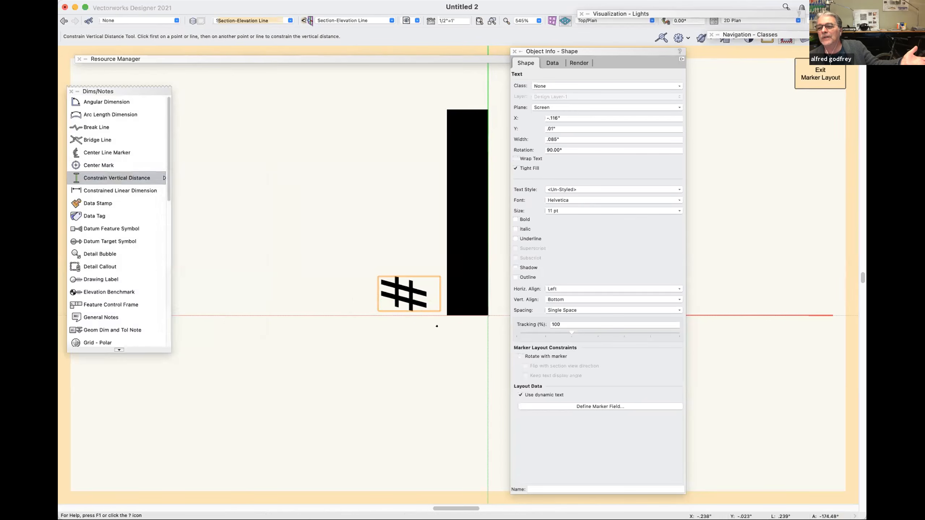
{"action": "left_click", "coordinate": [447, 315]}
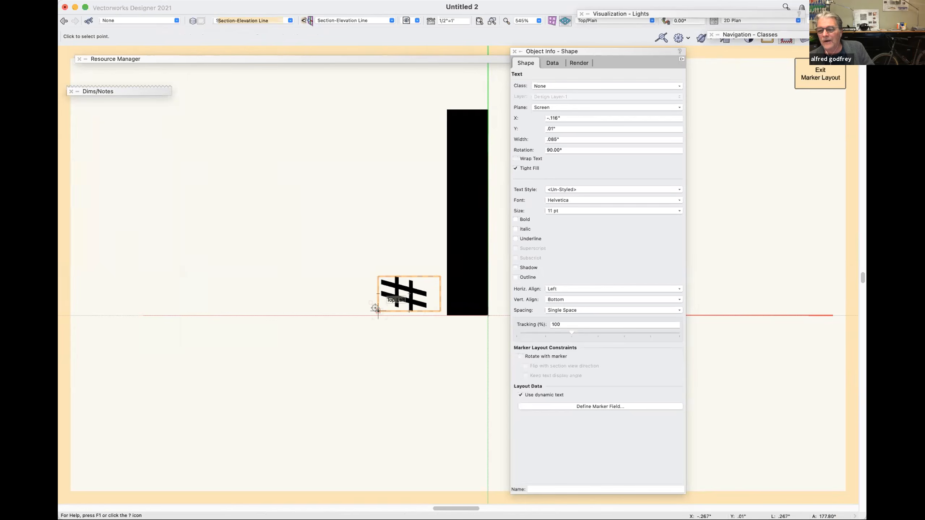
{"action": "left_click", "coordinate": [377, 310]}
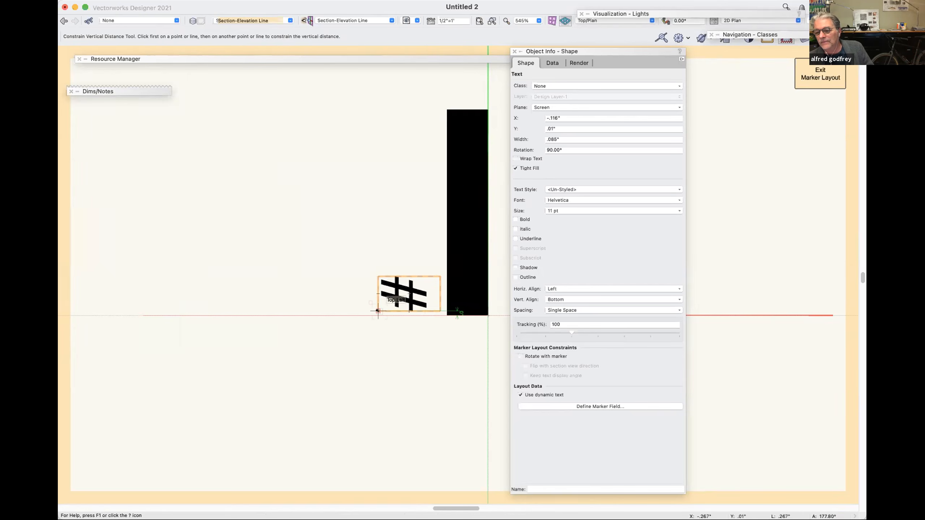
Exit the marker layout and rotate the section line through a full turn in 90° increments to check the marker text's placement.
{"action": "key", "text": "super+bracketright"}
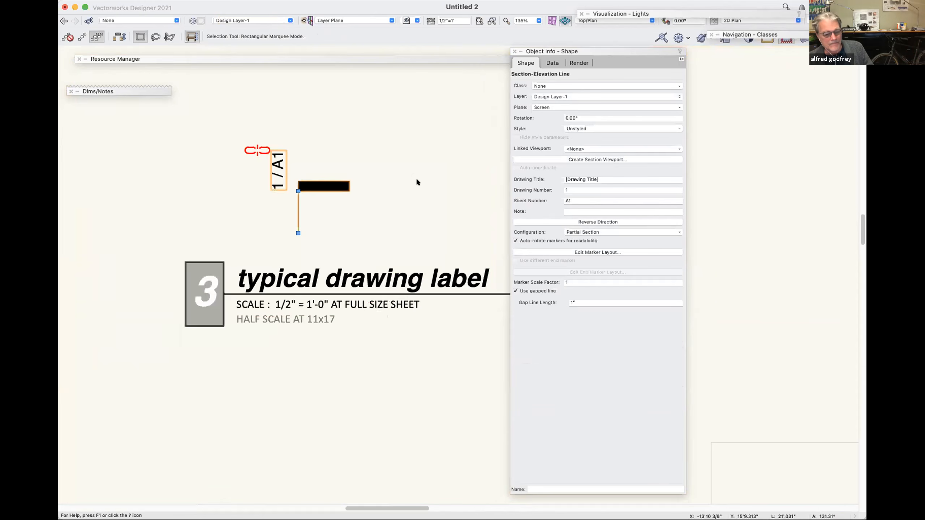
{"action": "key", "text": "super+l"}
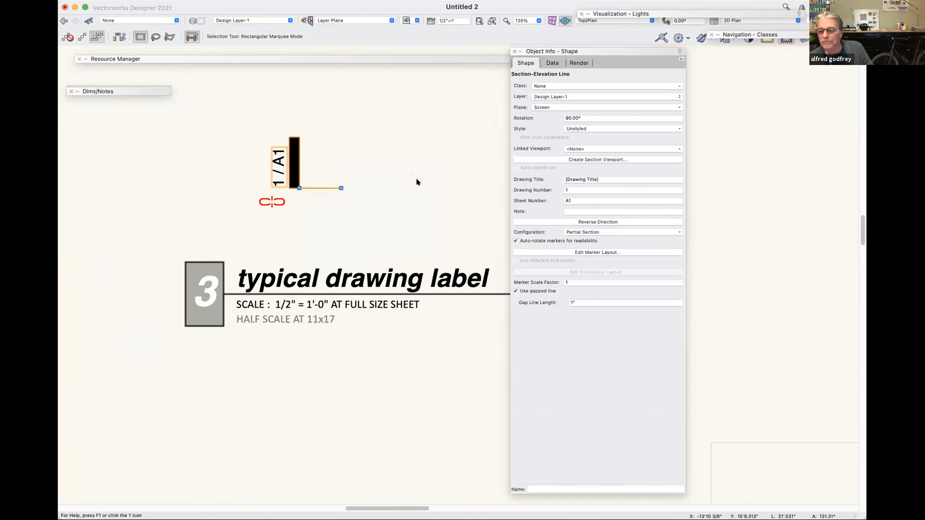
{"action": "key", "text": "super+l"}
{"action": "key", "text": "super+l"}
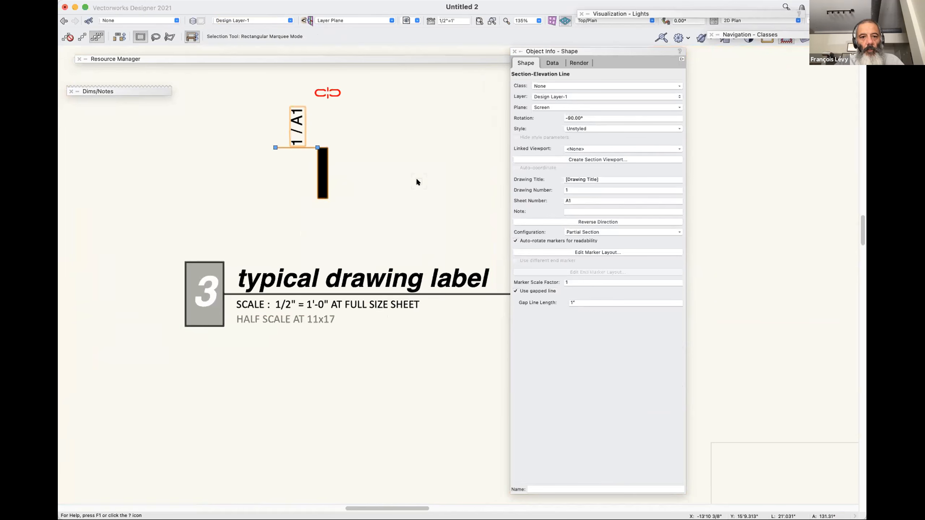
{"action": "key", "text": "super+l"}
{"action": "key", "text": "grave"}
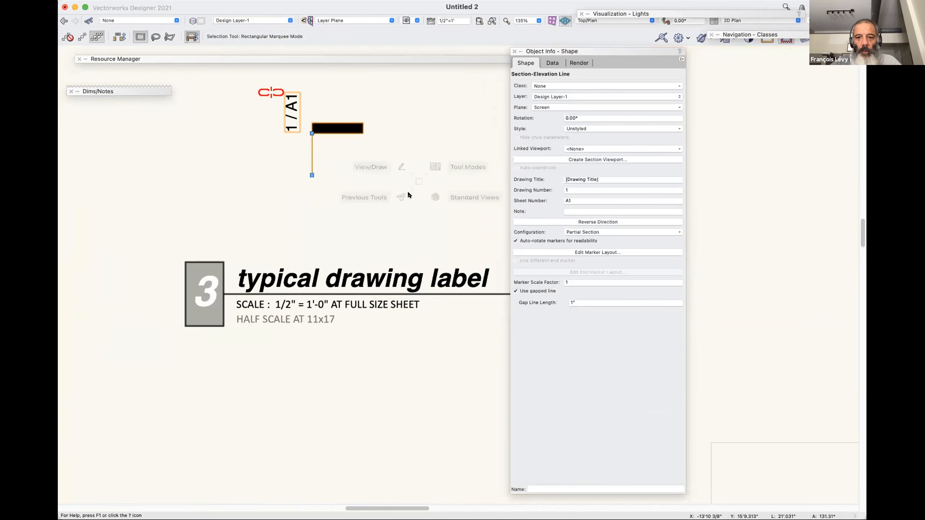
Reopen the section line's marker layout for editing and select the # text.
{"action": "left_click", "coordinate": [596, 252]}
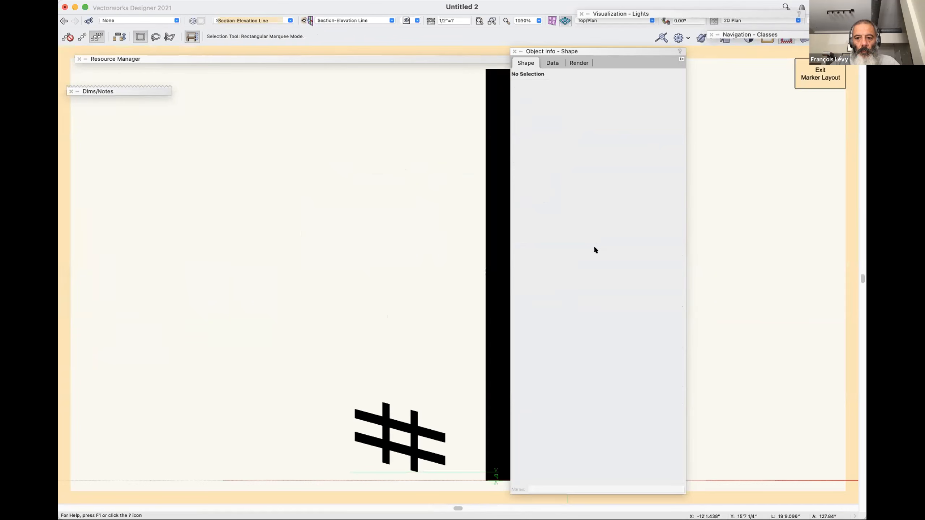
{"action": "left_click", "coordinate": [393, 440]}
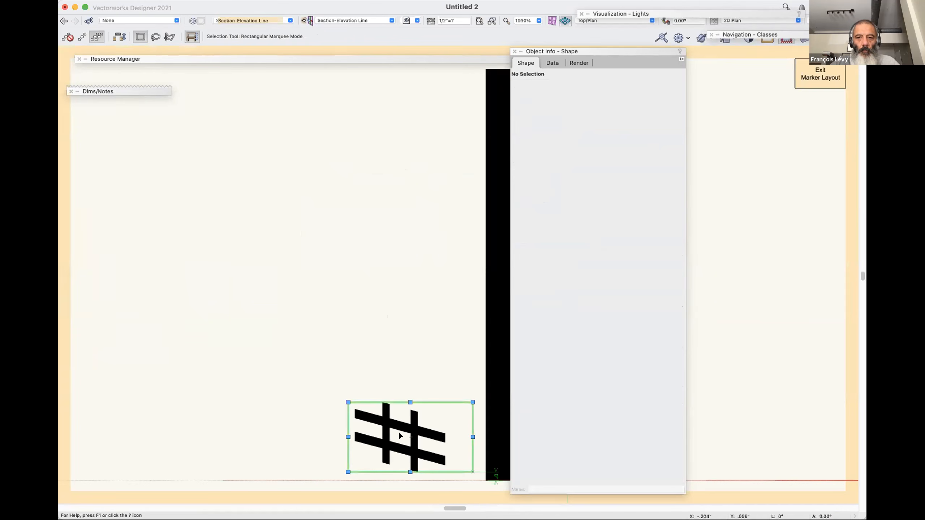
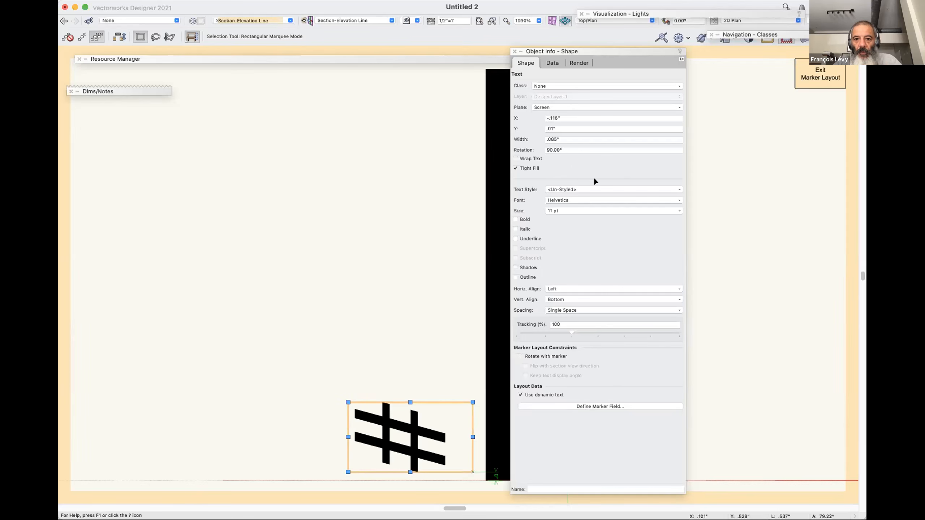
Turn on Rotate with marker, Flip with section view direction and Keep text display angle for the # text in the marker layout.
{"action": "key", "text": "super+]"}
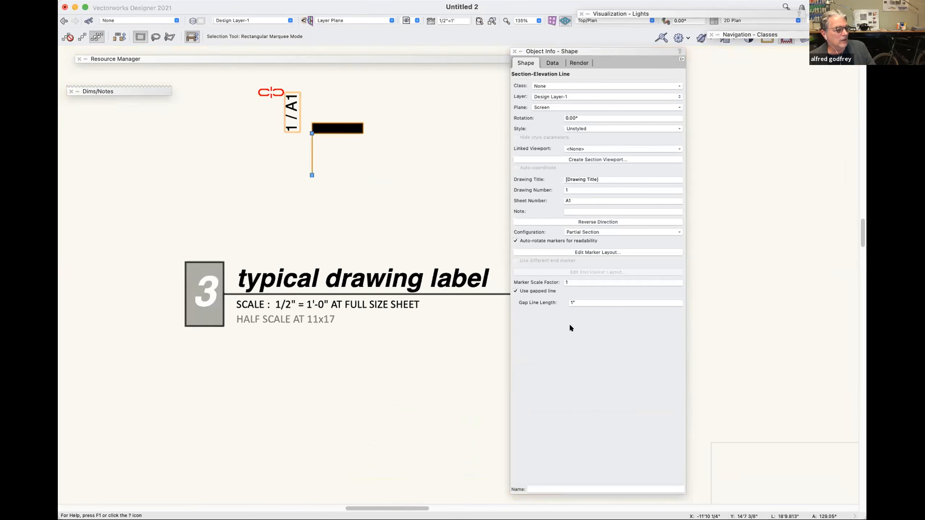
{"action": "left_click", "coordinate": [379, 204]}
{"action": "left_click", "coordinate": [354, 126]}
{"action": "left_click", "coordinate": [520, 252]}
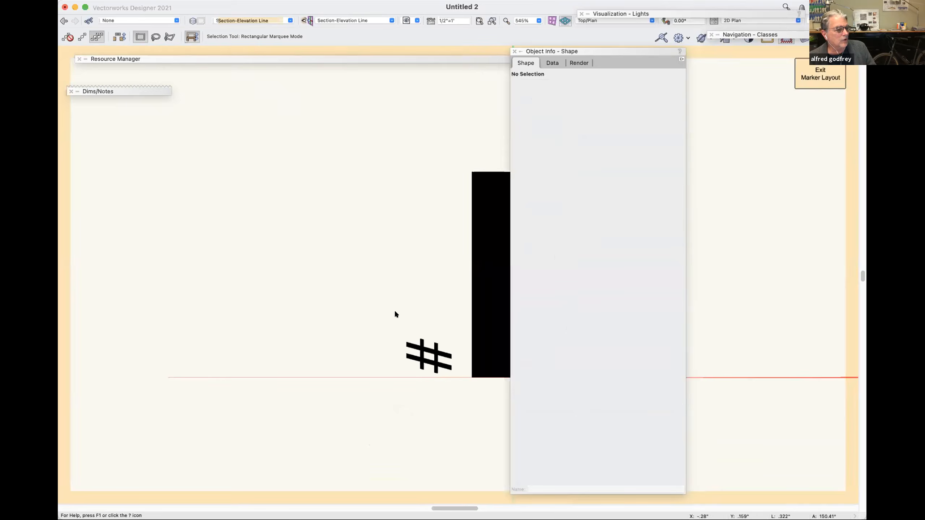
{"action": "left_click", "coordinate": [423, 367]}
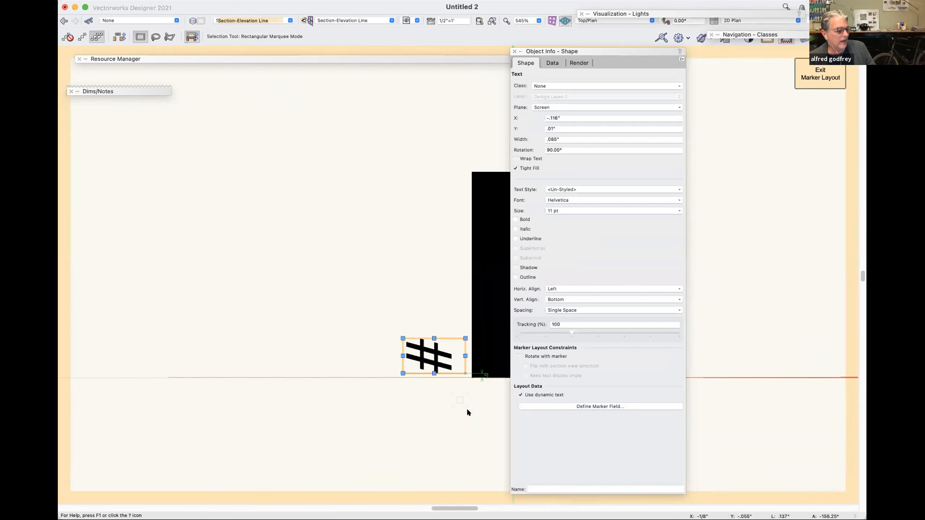
{"action": "scroll", "coordinate": [466, 408], "scroll_direction": "right", "scroll_amount": 5}
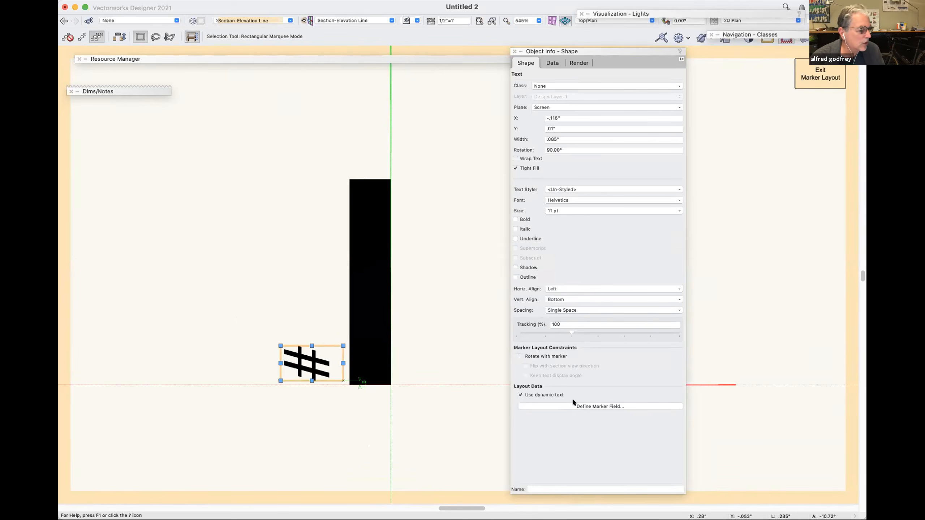
{"action": "left_click", "coordinate": [550, 356]}
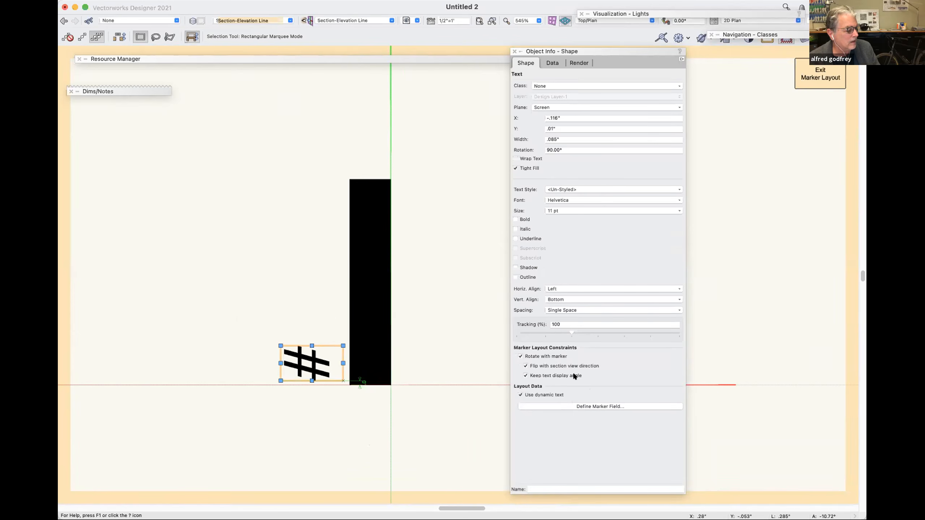
Exit the marker layout and rotate the section line in 90° increments to check how the marker text follows.
{"action": "key", "text": "super+bracketright"}
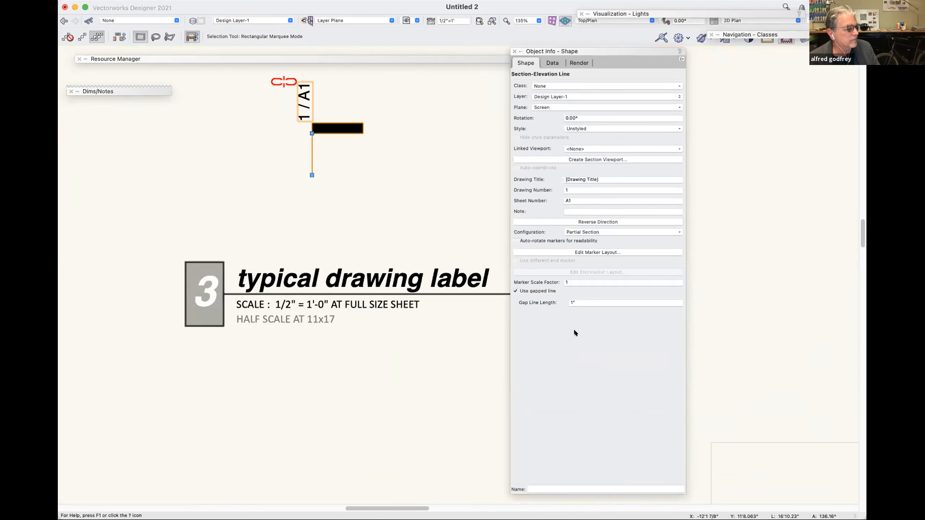
{"action": "key", "text": "super+l"}
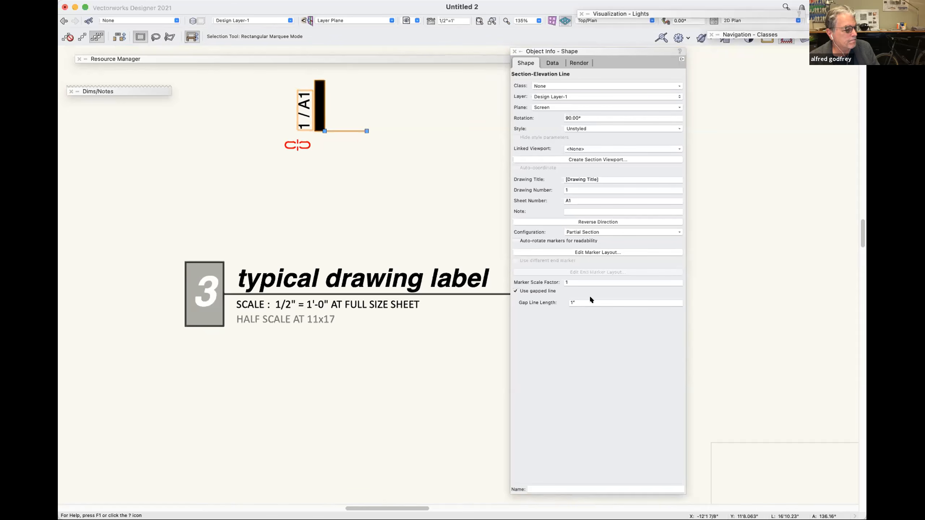
{"action": "key", "text": "super+l"}
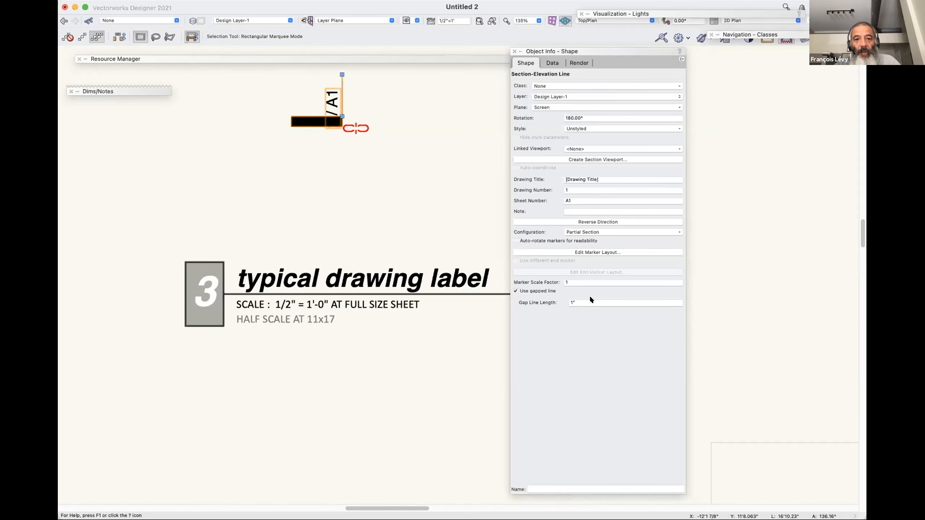
{"action": "key", "text": "super+l"}
{"action": "key", "text": "super+l"}
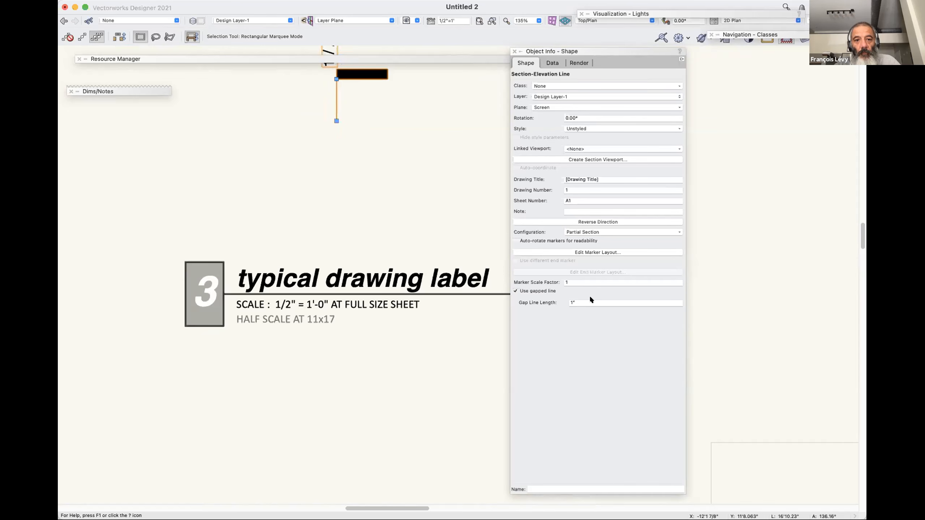
{"action": "key", "text": "super+l"}
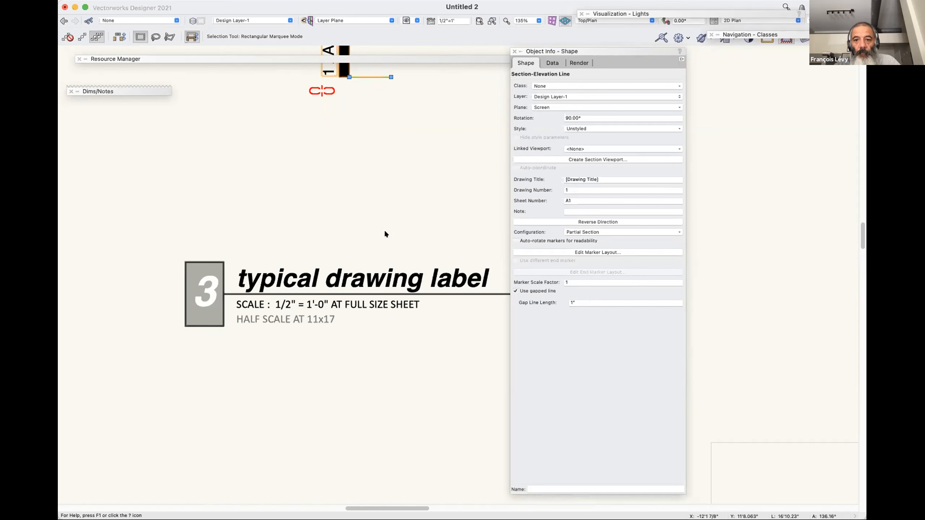
{"action": "scroll", "coordinate": [384, 230], "scroll_direction": "up", "scroll_amount": 5}
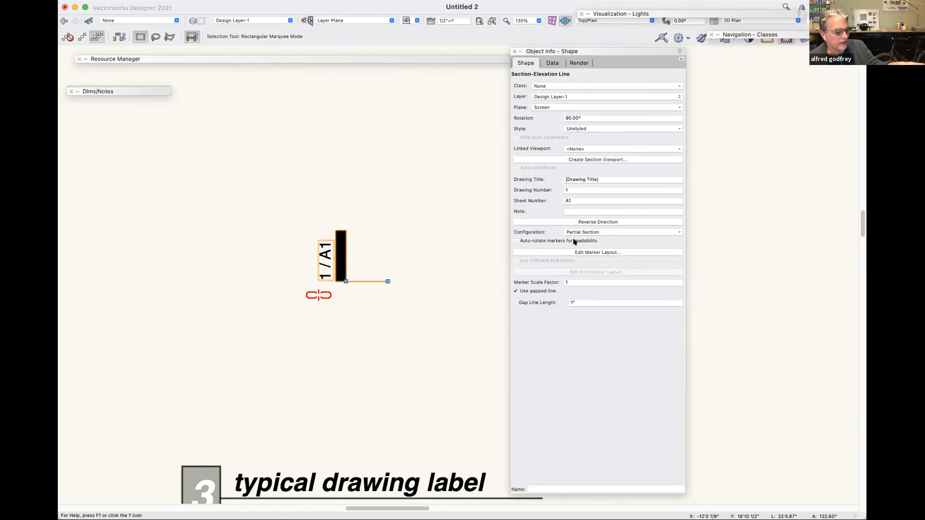
Turn on Auto-rotate markers for readability and rotate the section line in 90° increments to check the marker text.
{"action": "left_click", "coordinate": [515, 241]}
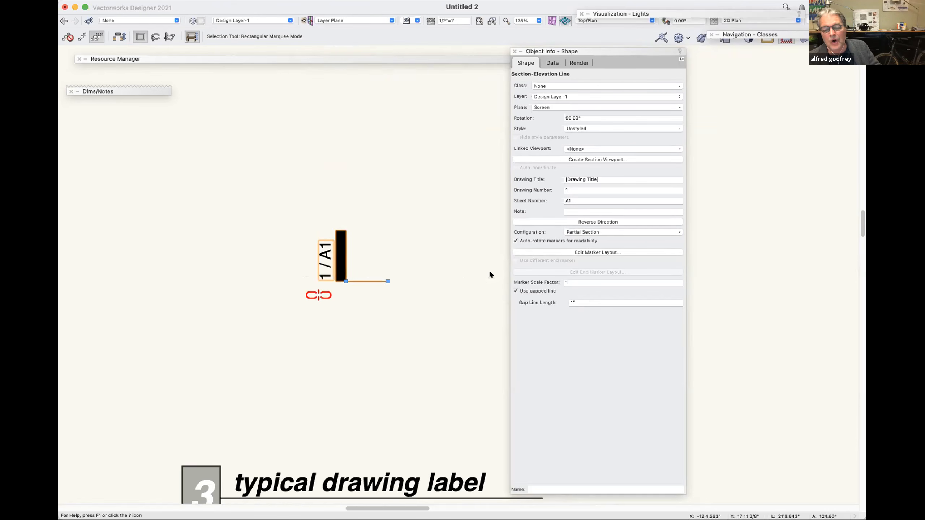
{"action": "key", "text": "super+l"}
{"action": "key", "text": "super+l"}
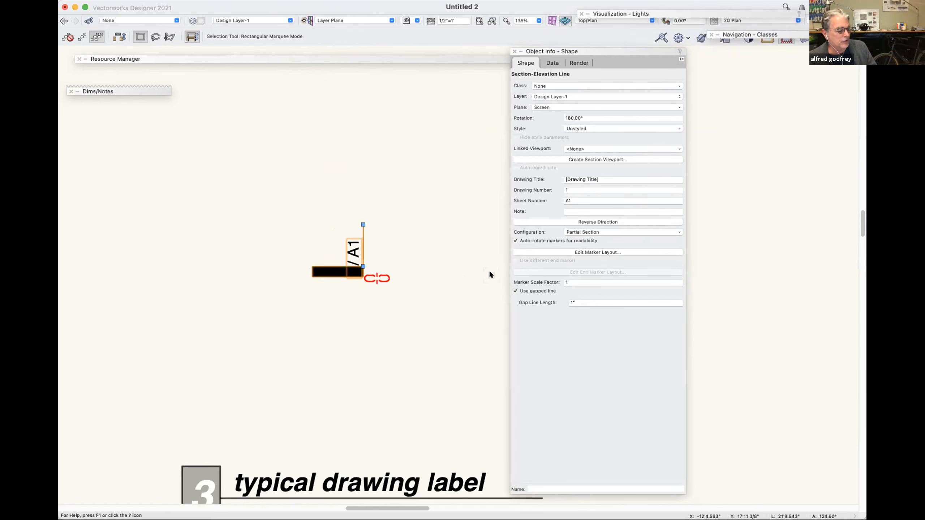
{"action": "key", "text": "super+l"}
{"action": "key", "text": "super+l"}
{"action": "key", "text": "super+l"}
{"action": "key", "text": "super+l"}
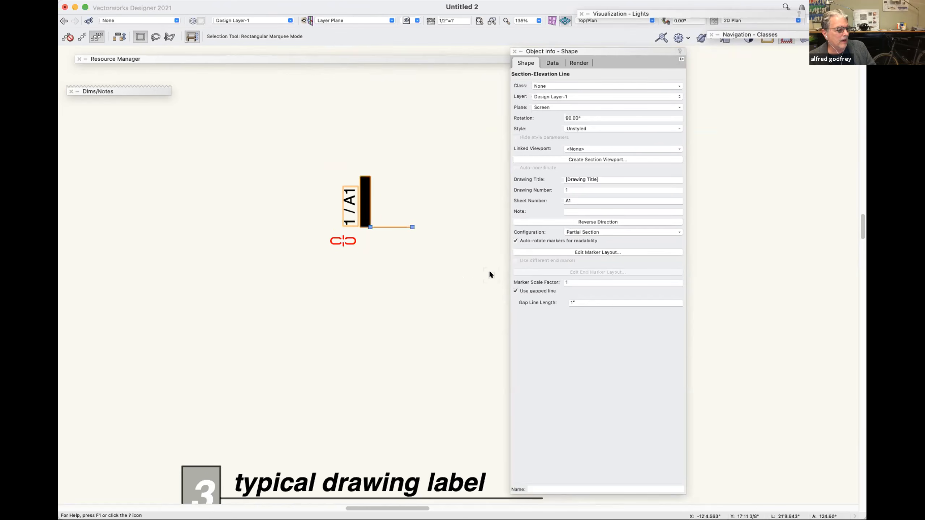
{"action": "key", "text": "super+l"}
{"action": "key", "text": "super+l"}
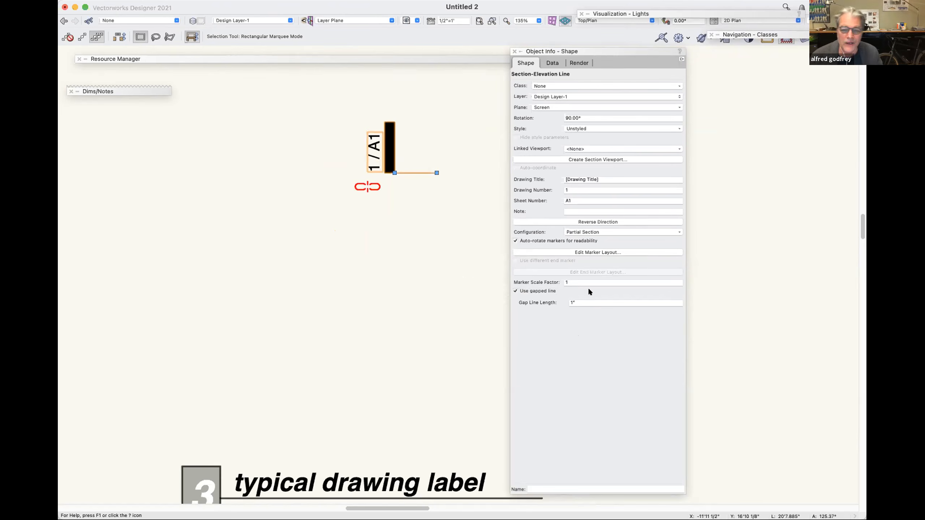
Reopen the section line's marker layout, remove the constraints from the # text and exit the layout.
{"action": "left_click", "coordinate": [614, 252]}
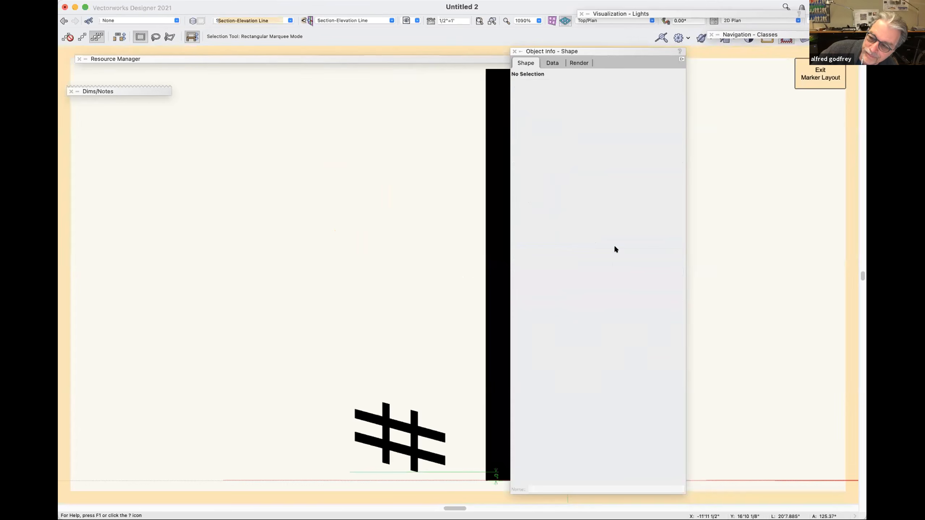
{"action": "key", "text": "super+2"}
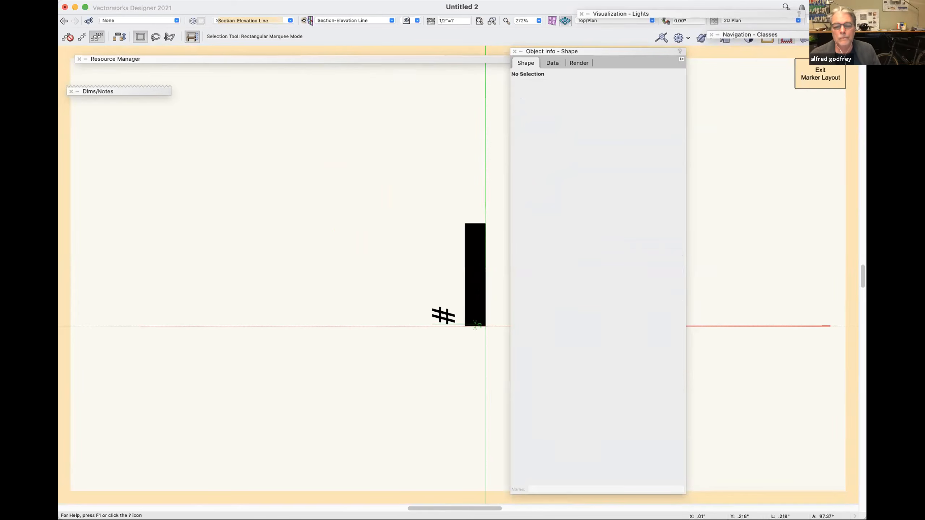
{"action": "left_click", "coordinate": [445, 319]}
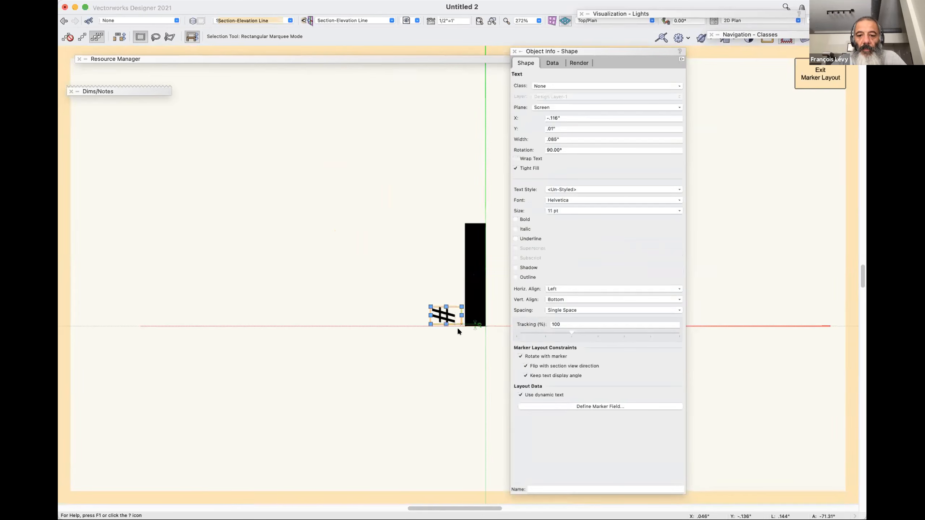
{"action": "right_click", "coordinate": [443, 319]}
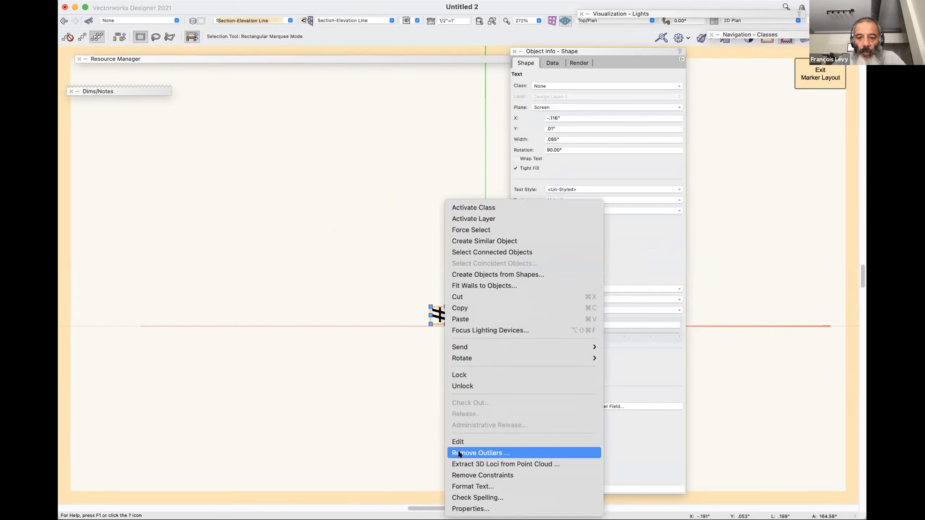
{"action": "left_click", "coordinate": [460, 475]}
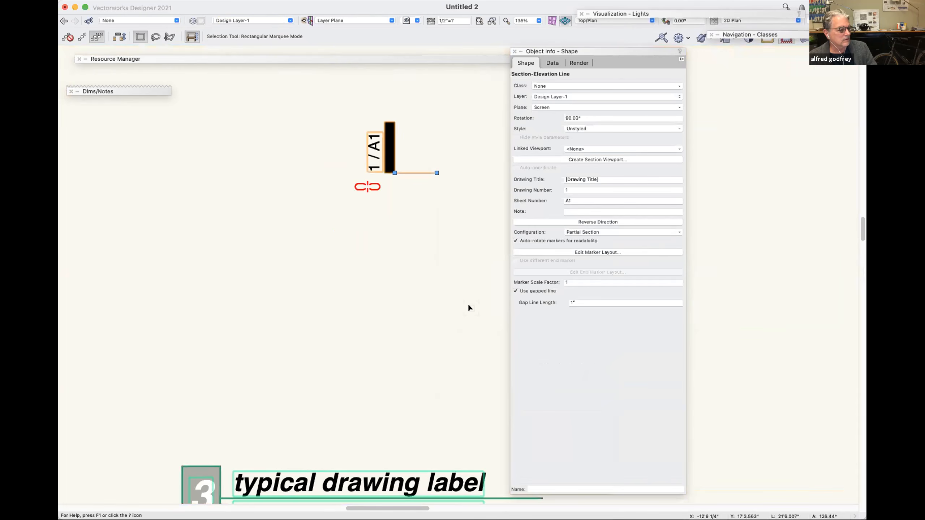
Rotate the section line in 90° increments, turning off Auto-rotate markers for readability, to compare the unconstrained text's placement.
{"action": "key", "text": "super+l"}
{"action": "key", "text": "super+l"}
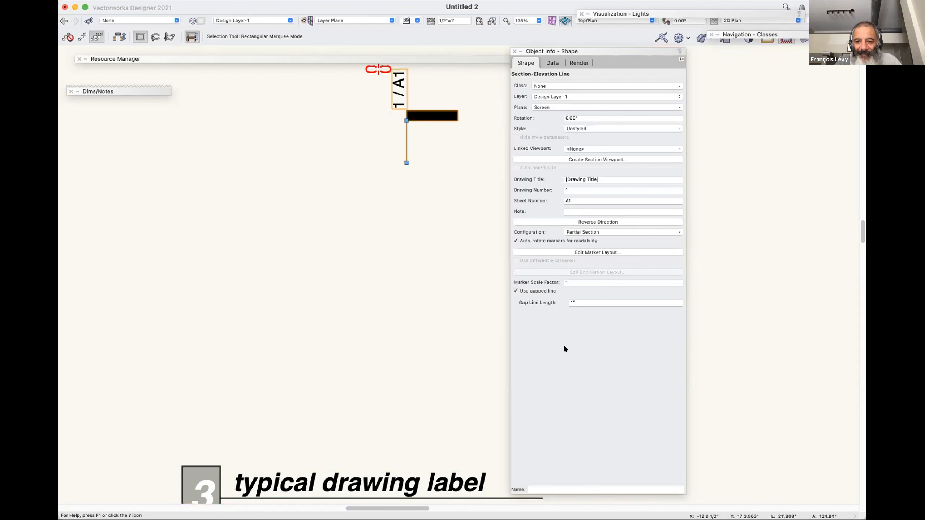
{"action": "left_click", "coordinate": [562, 241]}
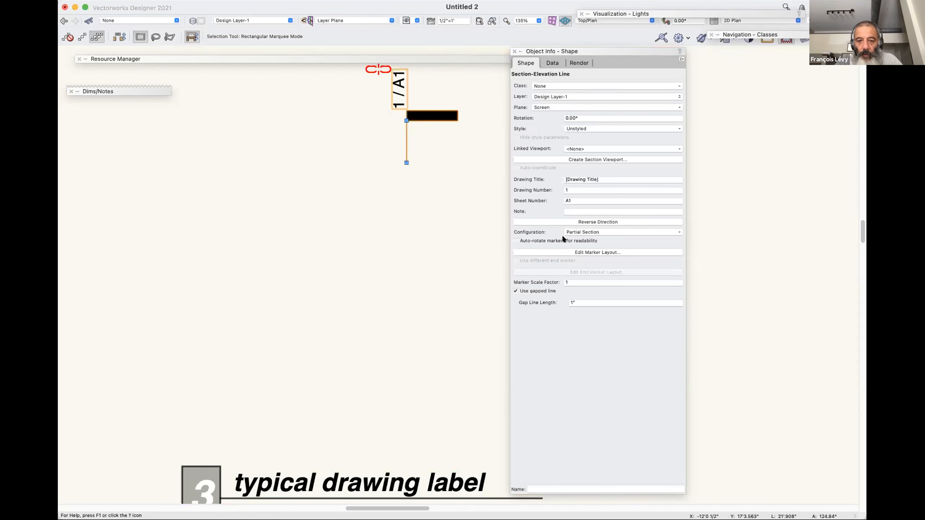
{"action": "key", "text": "super+l"}
{"action": "key", "text": "super+l"}
{"action": "key", "text": "super+l"}
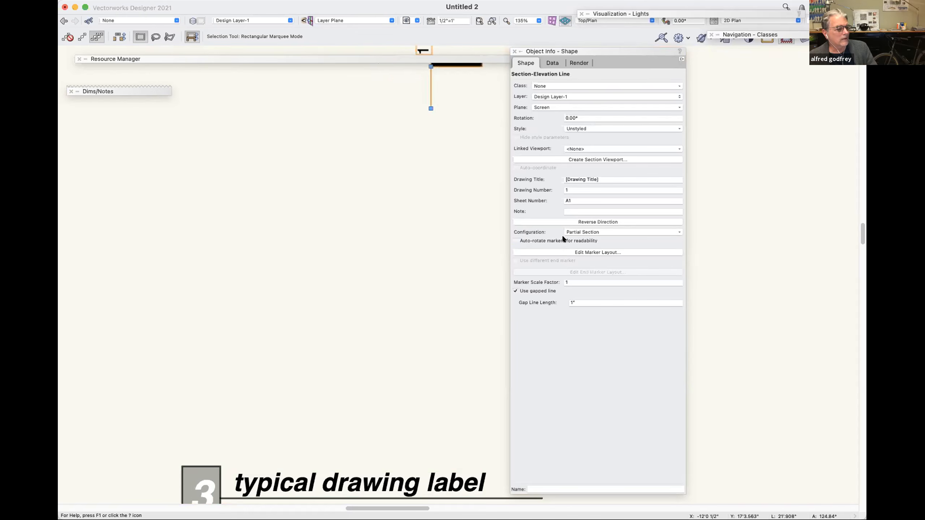
{"action": "scroll", "coordinate": [408, 209], "scroll_direction": "up", "scroll_amount": 5}
{"action": "scroll", "coordinate": [408, 208], "scroll_direction": "right", "scroll_amount": 3}
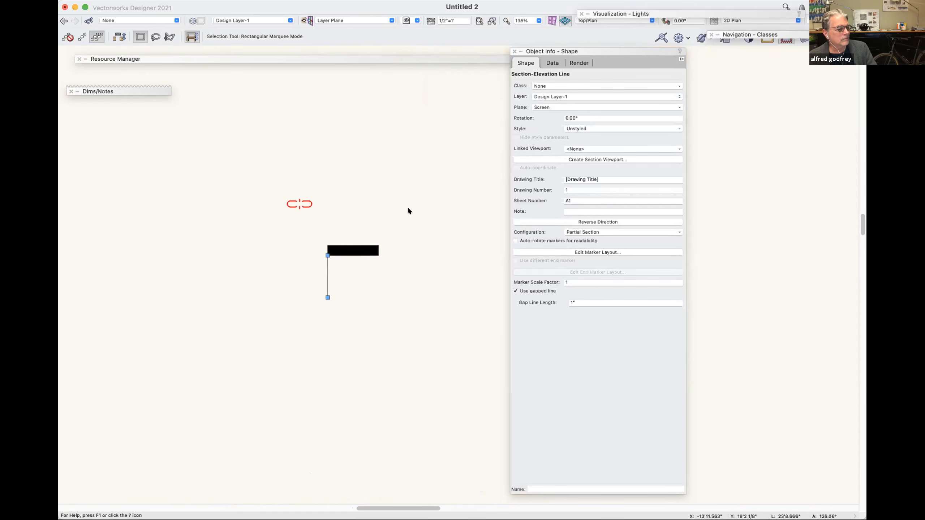
{"action": "key", "text": "super+l"}
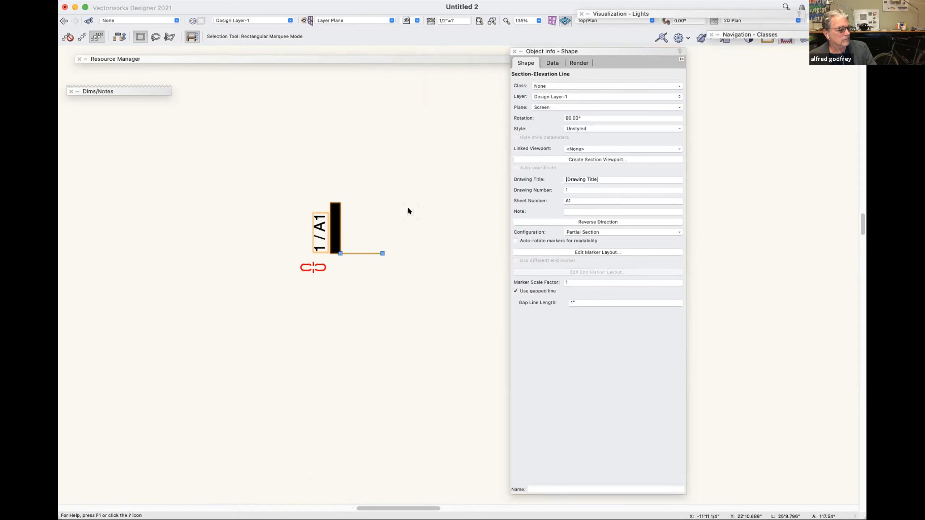
{"action": "key", "text": "super+l"}
{"action": "key", "text": "super+l"}
{"action": "key", "text": "super+l"}
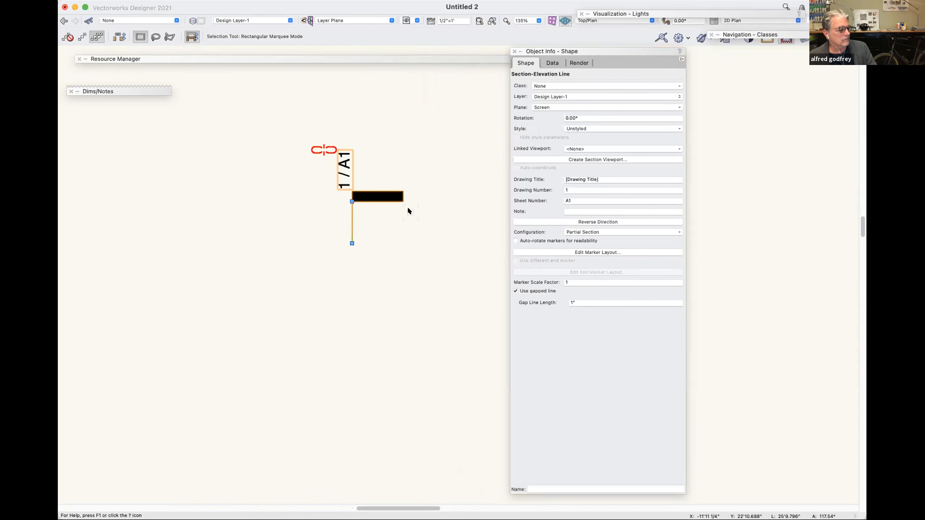
Activate the Section-Elevation Line tool with the library style Section-Elevation Line - Thick Line Head.
{"action": "left_click", "coordinate": [238, 56]}
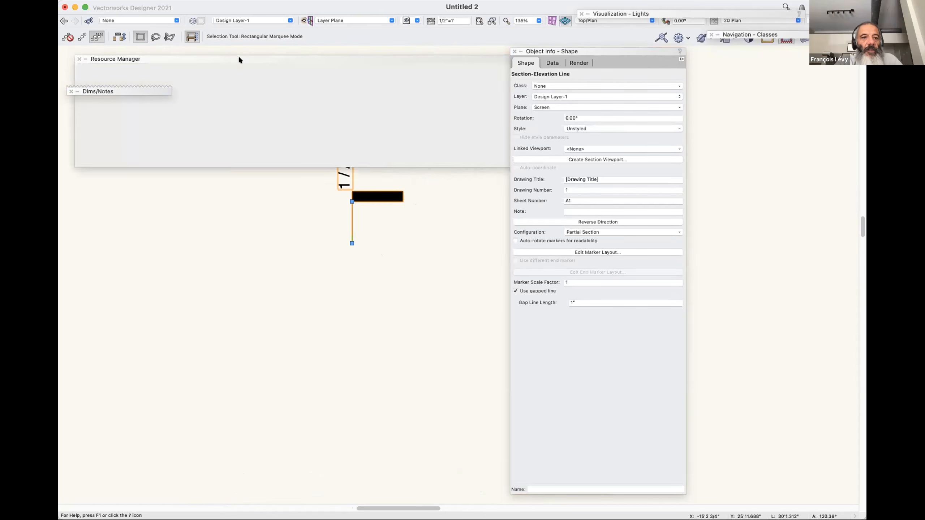
{"action": "left_click", "coordinate": [226, 57]}
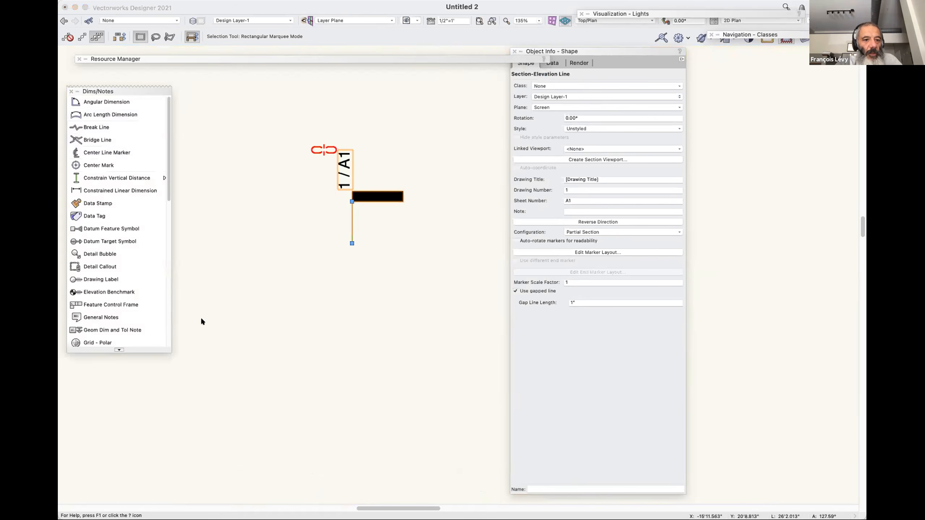
{"action": "mouse_move", "coordinate": [138, 88]}
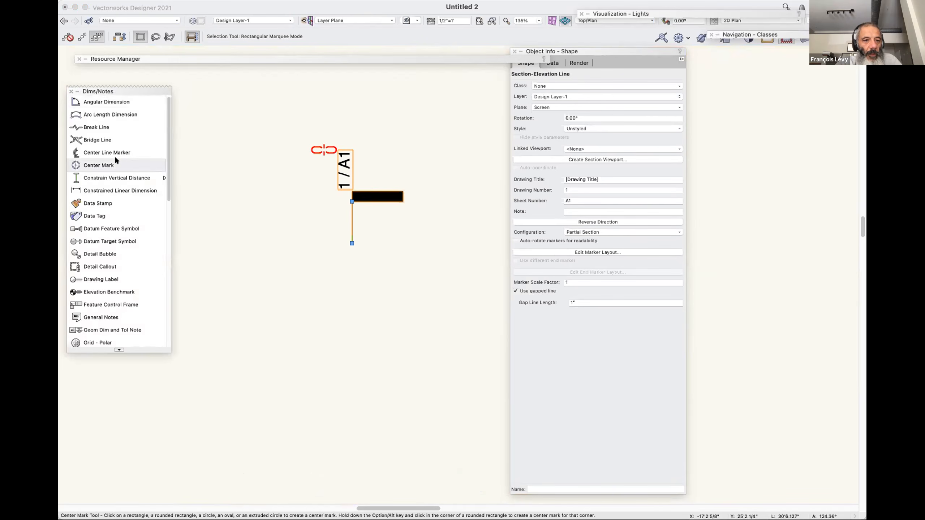
{"action": "scroll", "coordinate": [114, 157], "scroll_direction": "down", "scroll_amount": 3}
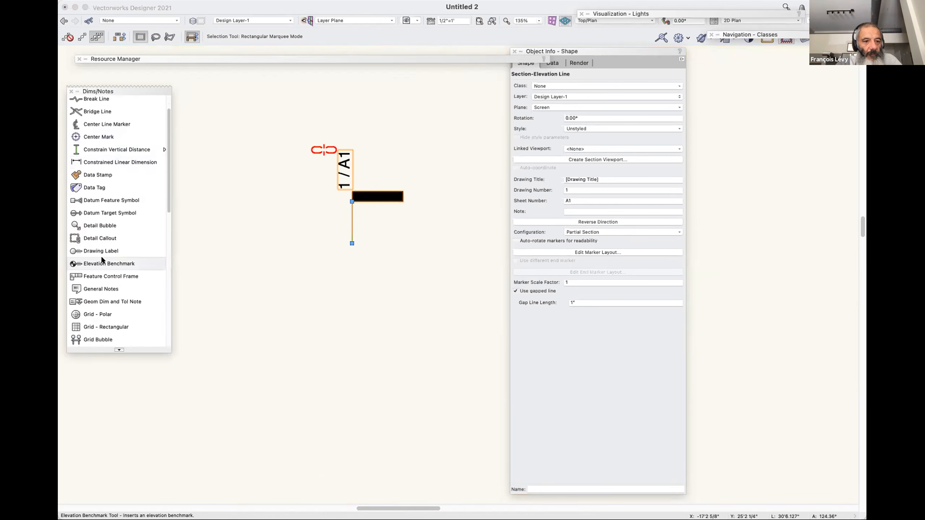
{"action": "scroll", "coordinate": [104, 254], "scroll_direction": "down", "scroll_amount": 20}
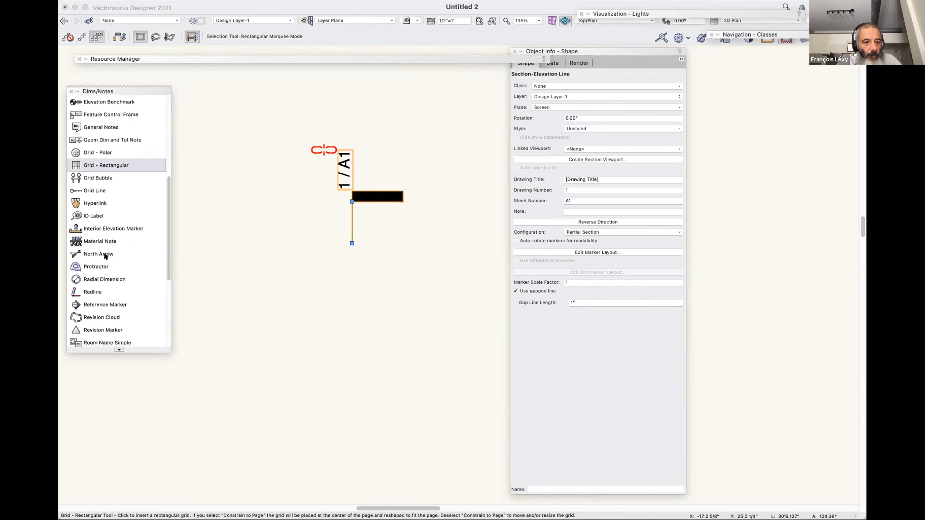
{"action": "left_click", "coordinate": [105, 252]}
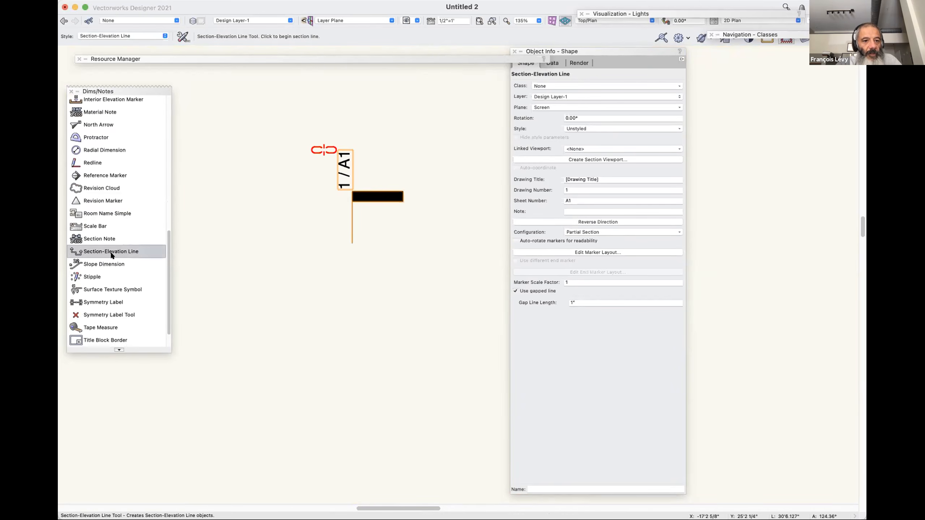
{"action": "left_click", "coordinate": [161, 34]}
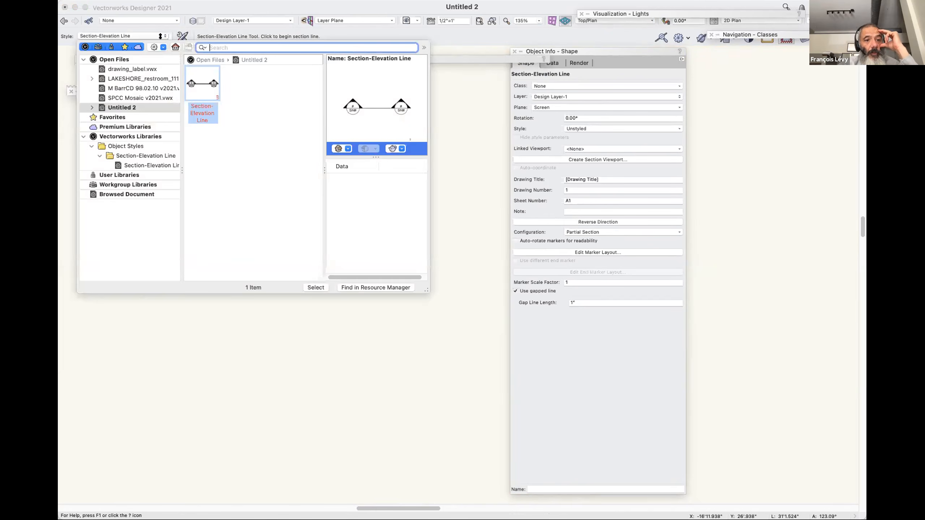
{"action": "left_click", "coordinate": [146, 165]}
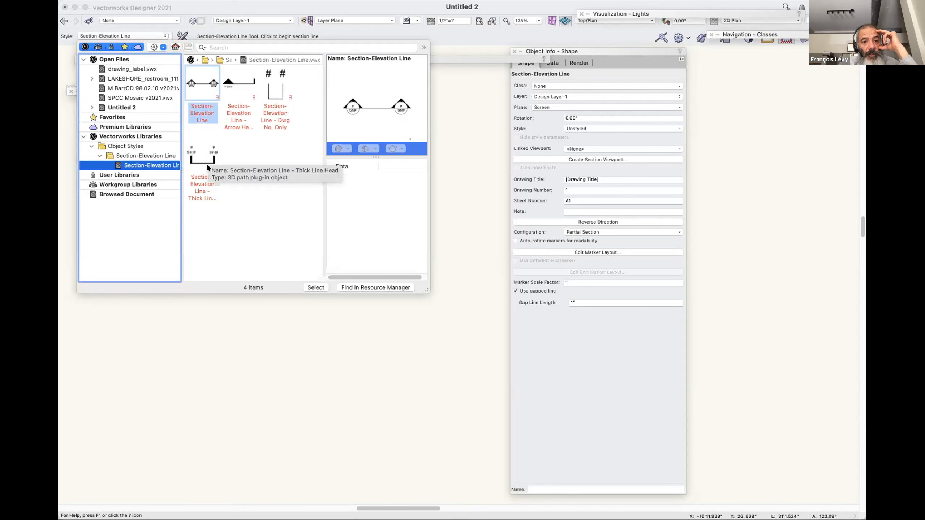
{"action": "left_click", "coordinate": [211, 161]}
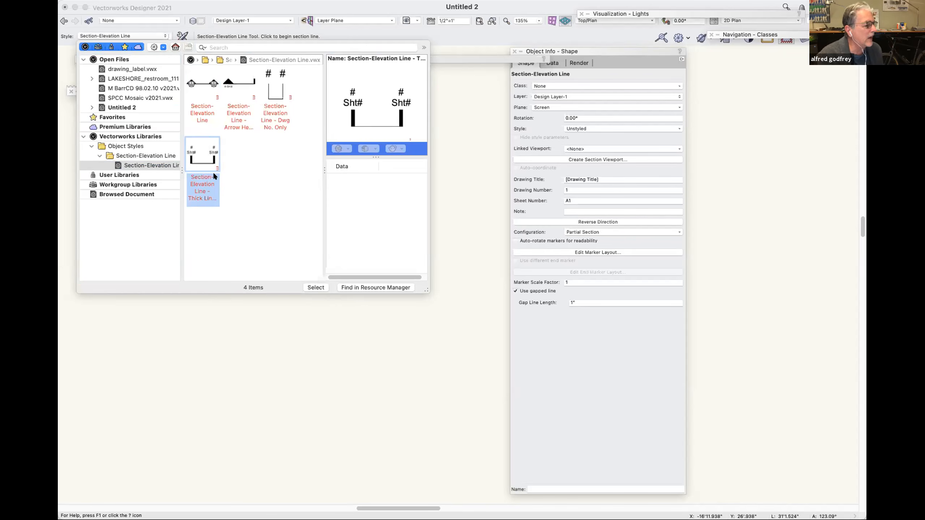
{"action": "double_click", "coordinate": [206, 160]}
Draw a horizontal section line about 2' long below the existing marker, with its view direction facing up.
{"action": "left_click", "coordinate": [280, 345]}
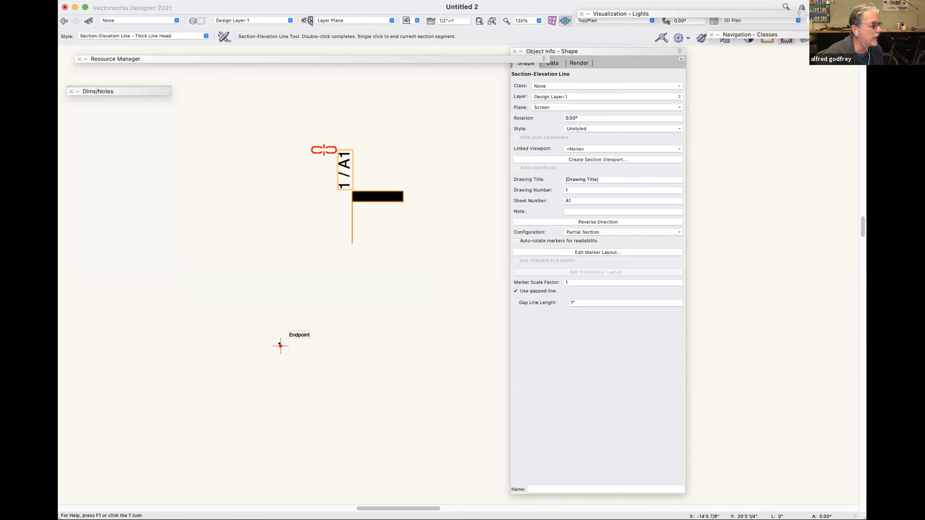
{"action": "left_click", "coordinate": [386, 345]}
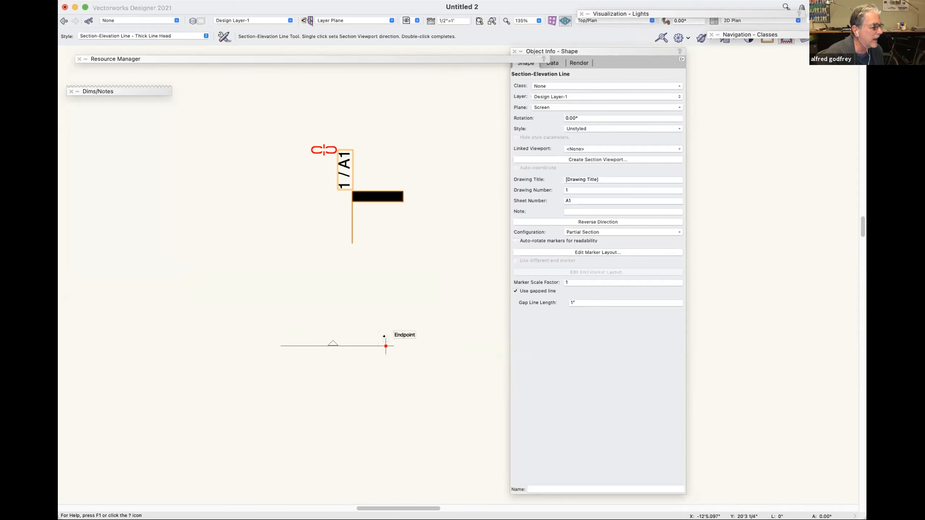
{"action": "left_click", "coordinate": [385, 316]}
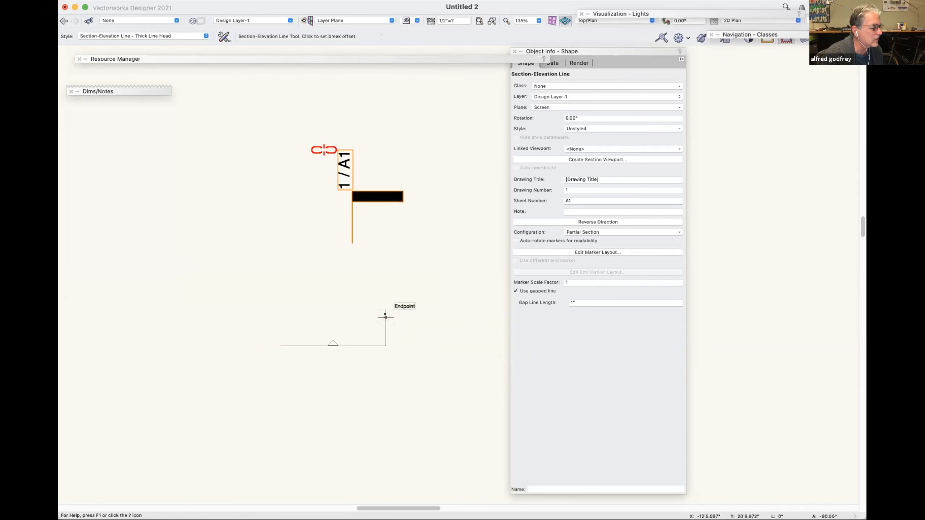
{"action": "left_click", "coordinate": [386, 316]}
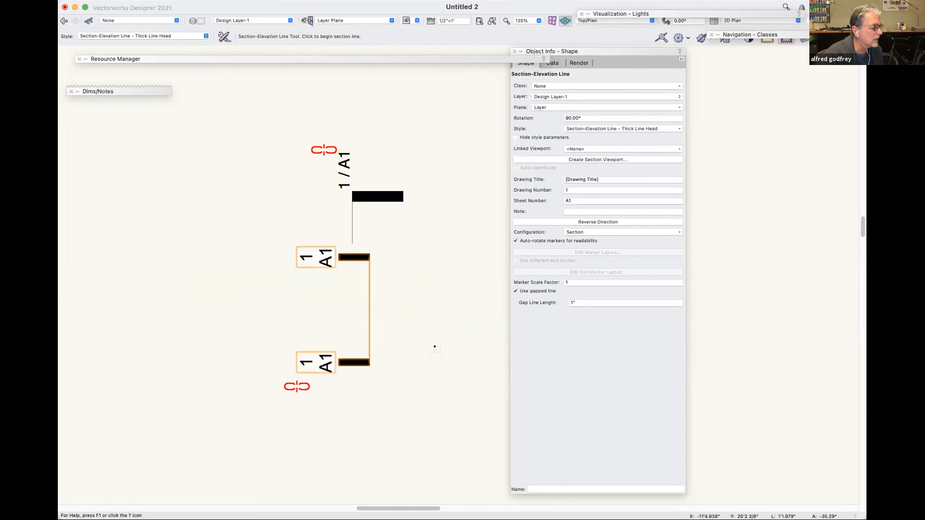
Rotate the new section line in 90° increments to check how its bars and marker text follow.
{"action": "key", "text": "super+l"}
{"action": "key", "text": "super+l"}
{"action": "key", "text": "super+l"}
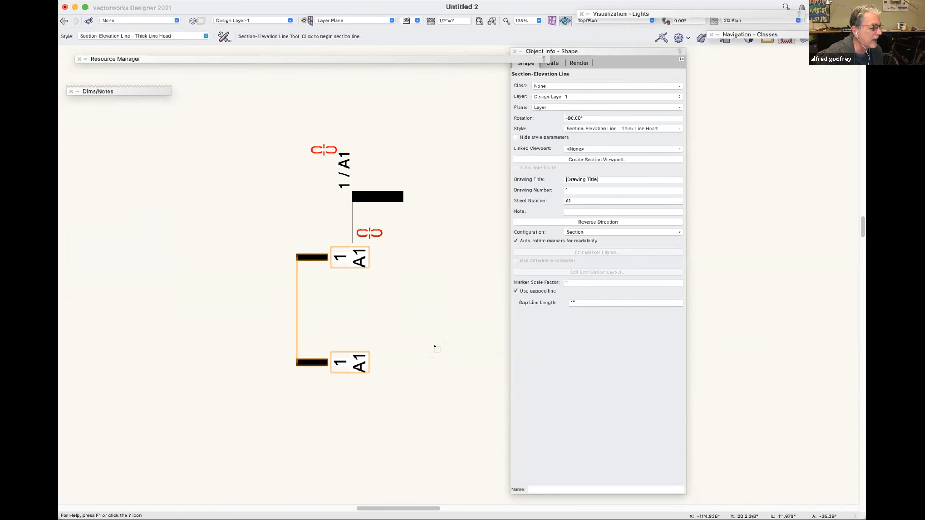
{"action": "key", "text": "super+l"}
{"action": "key", "text": "super+l"}
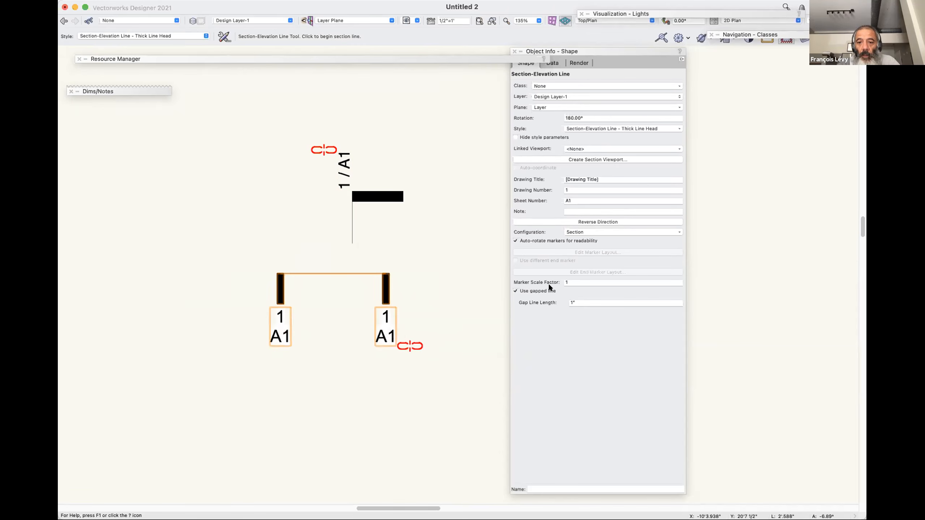
Set the new section line's configuration to Partial Section and rotate it in 90° increments to check the single marker.
{"action": "left_click", "coordinate": [606, 232]}
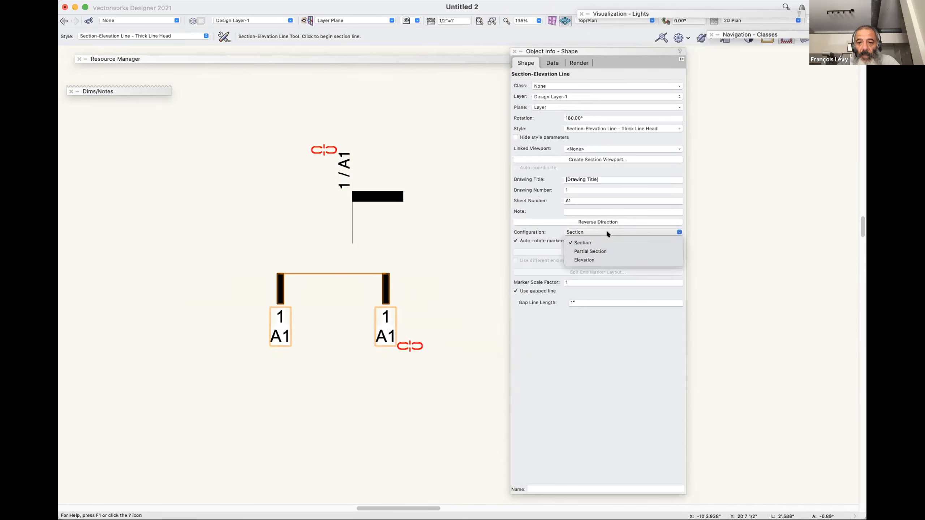
{"action": "left_click", "coordinate": [599, 251]}
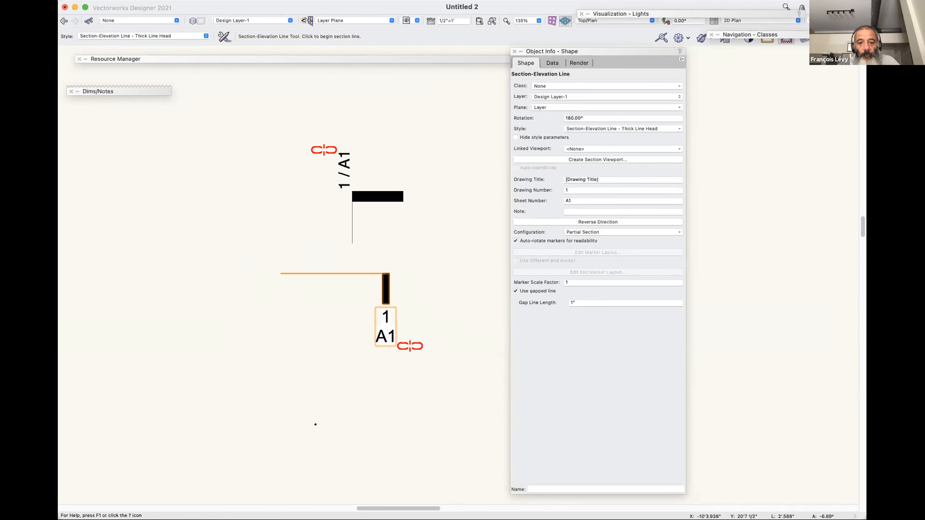
{"action": "key", "text": "super+l"}
{"action": "key", "text": "super+l"}
{"action": "key", "text": "super+l"}
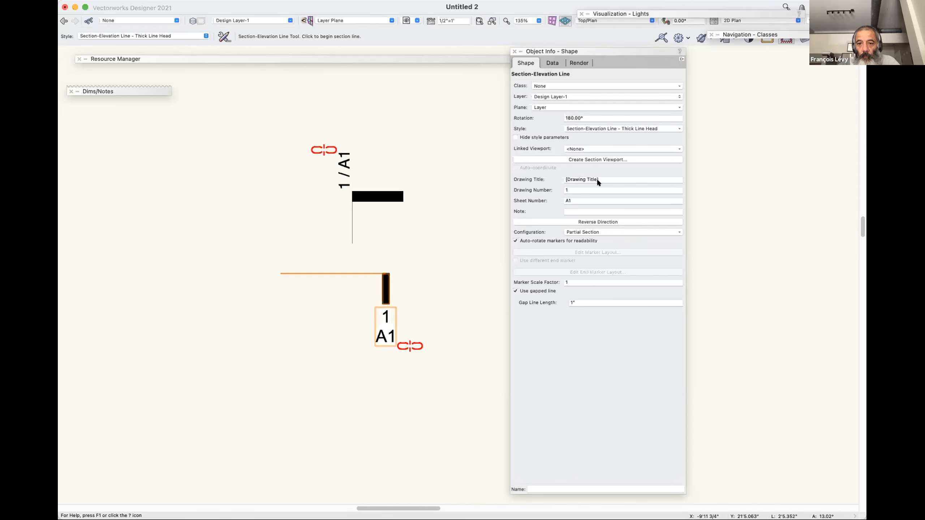
{"action": "left_click", "coordinate": [605, 232]}
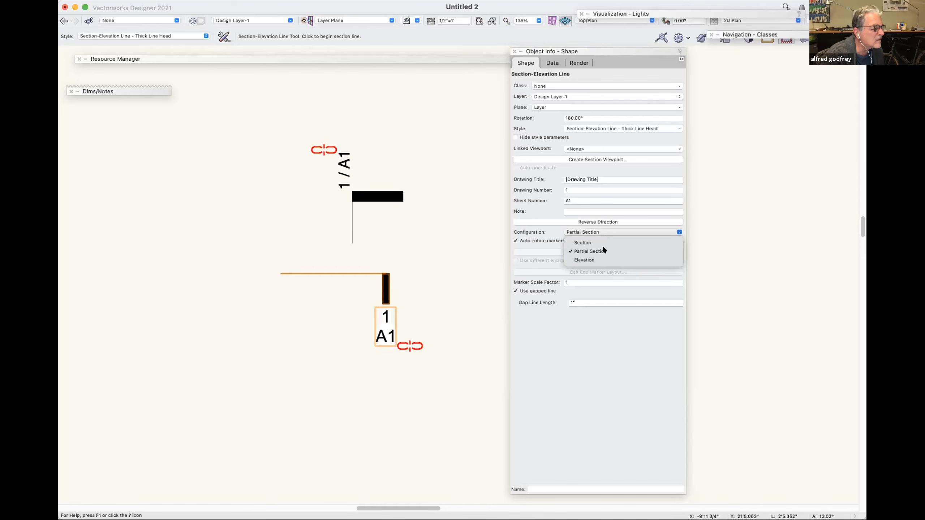
{"action": "left_click", "coordinate": [512, 227]}
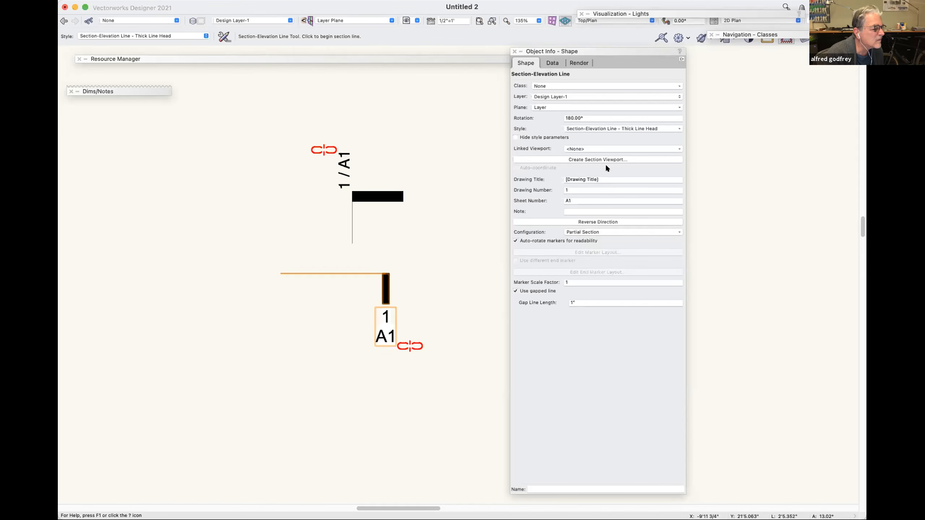
Convert the Thick Line Head section line to unstyled and open its marker layout for editing.
{"action": "left_click", "coordinate": [603, 128]}
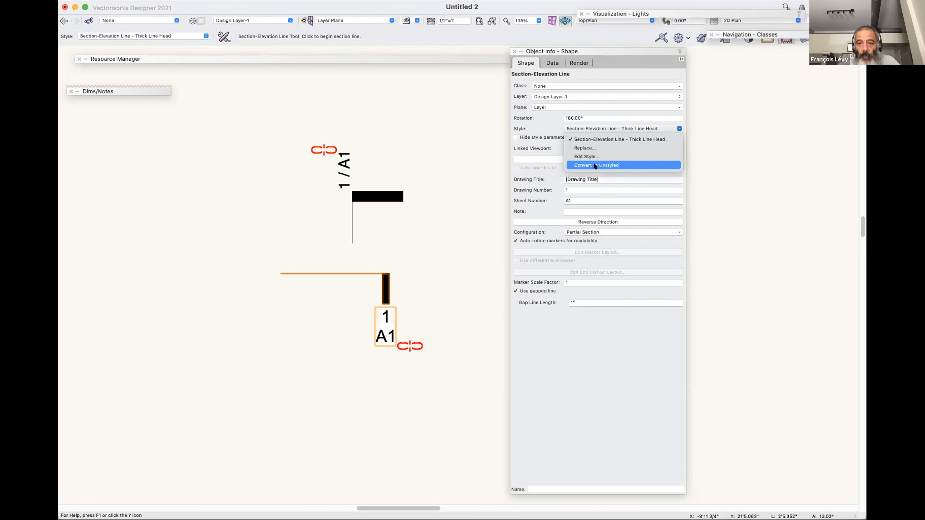
{"action": "left_click", "coordinate": [594, 166]}
{"action": "left_click", "coordinate": [596, 128]}
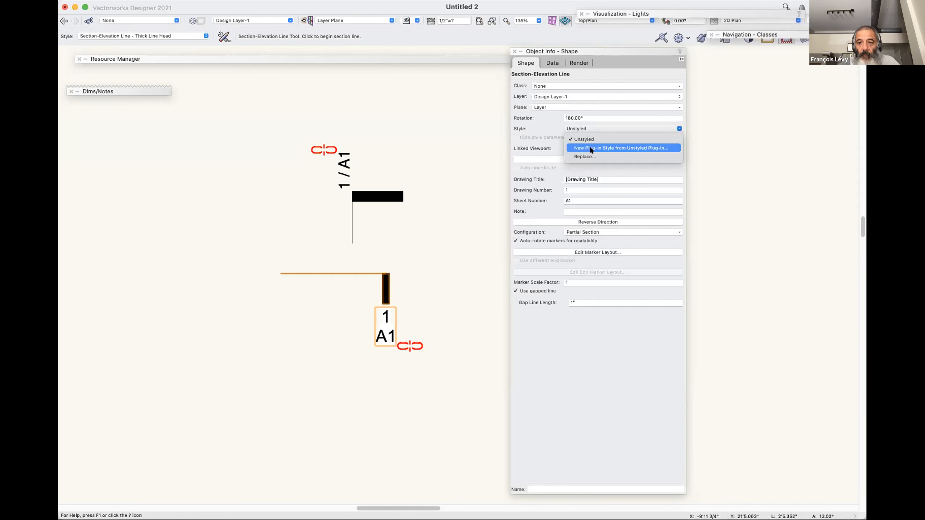
{"action": "left_click", "coordinate": [590, 262]}
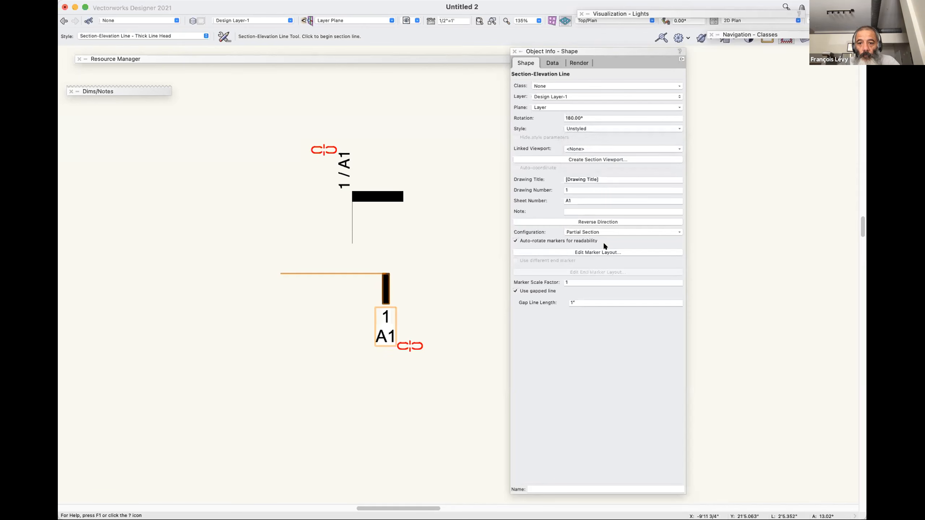
{"action": "left_click", "coordinate": [598, 252]}
Set the # Sht# text in the marker layout to Helvetica, 11 pt.
{"action": "scroll", "coordinate": [418, 334], "scroll_direction": "down", "scroll_amount": 4}
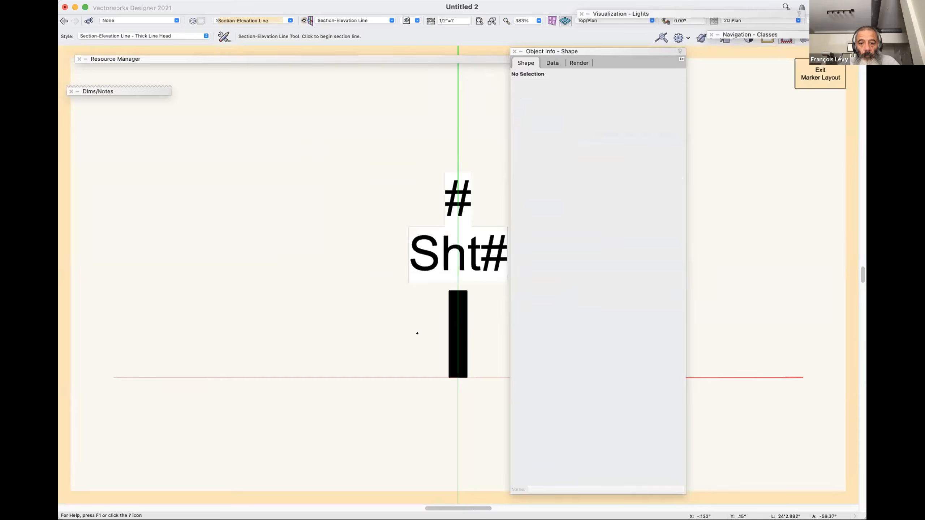
{"action": "left_click", "coordinate": [464, 245]}
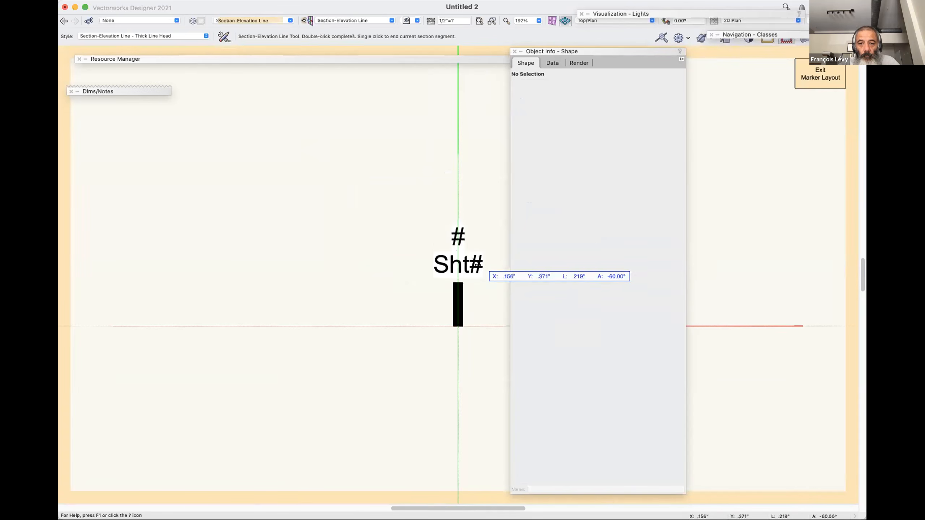
{"action": "key", "text": "x"}
{"action": "left_click", "coordinate": [459, 244]}
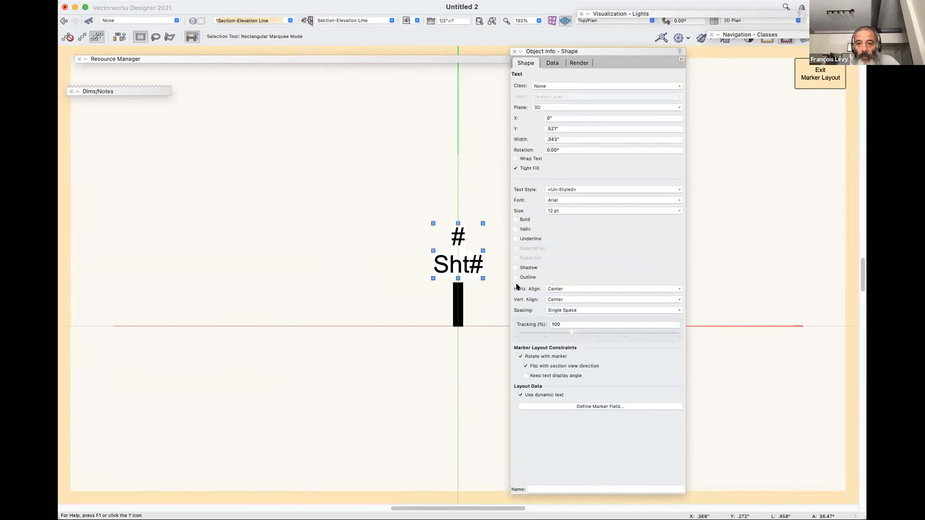
{"action": "left_click", "coordinate": [583, 200]}
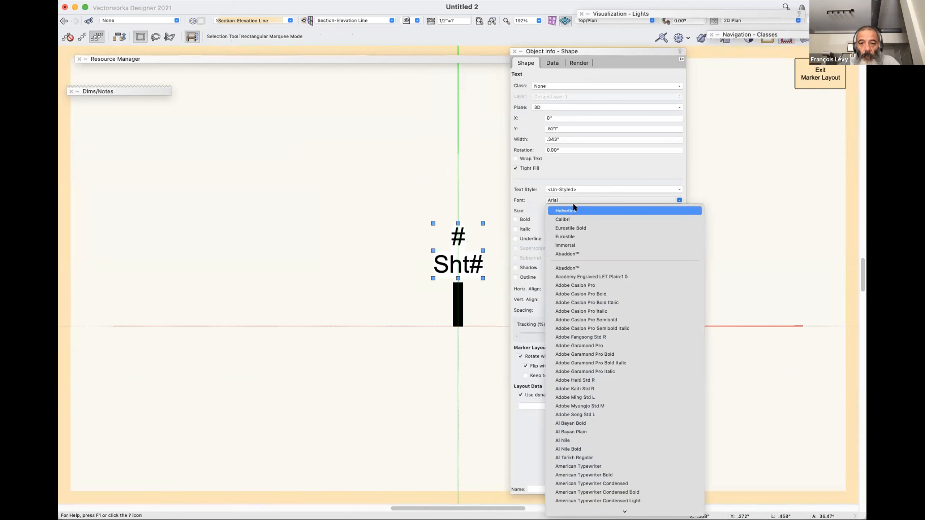
{"action": "left_click", "coordinate": [569, 209]}
{"action": "left_click", "coordinate": [570, 211]}
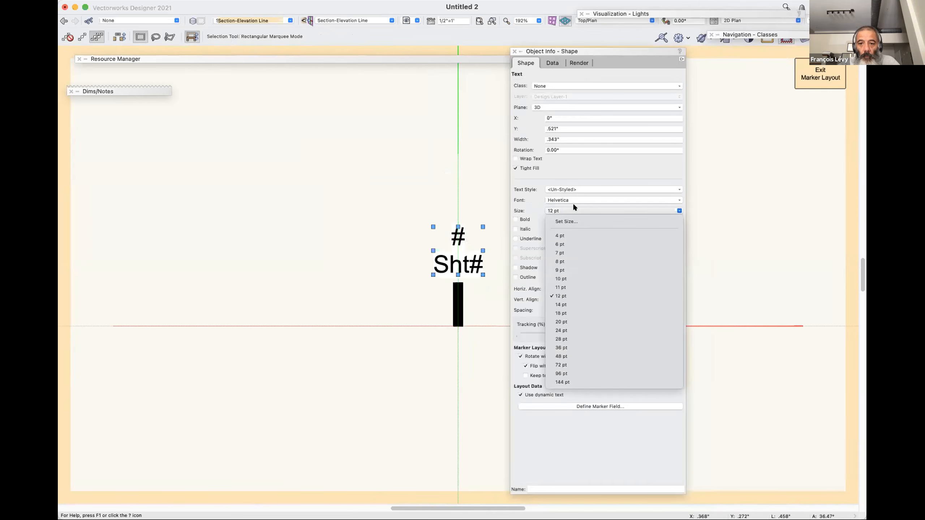
{"action": "left_click", "coordinate": [565, 288]}
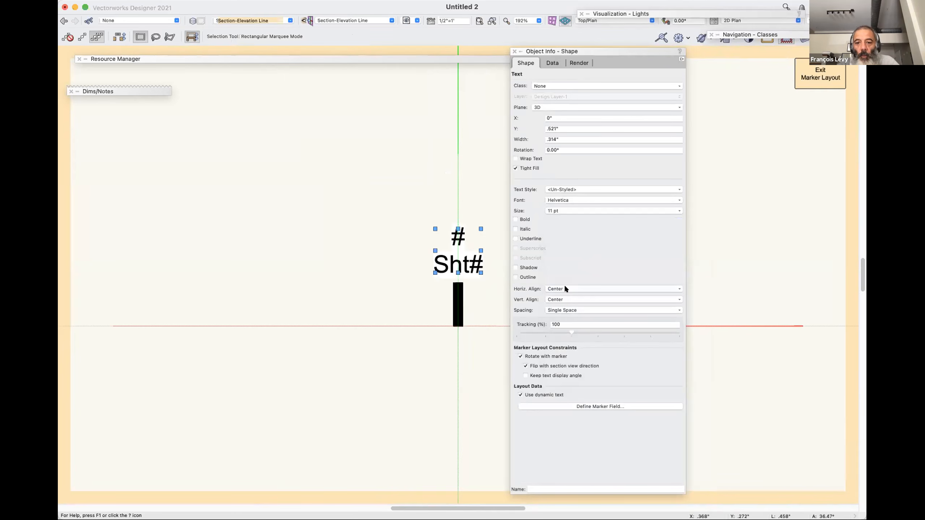
Align the # Sht# marker text Left horizontally and Top vertically.
{"action": "left_click", "coordinate": [566, 288]}
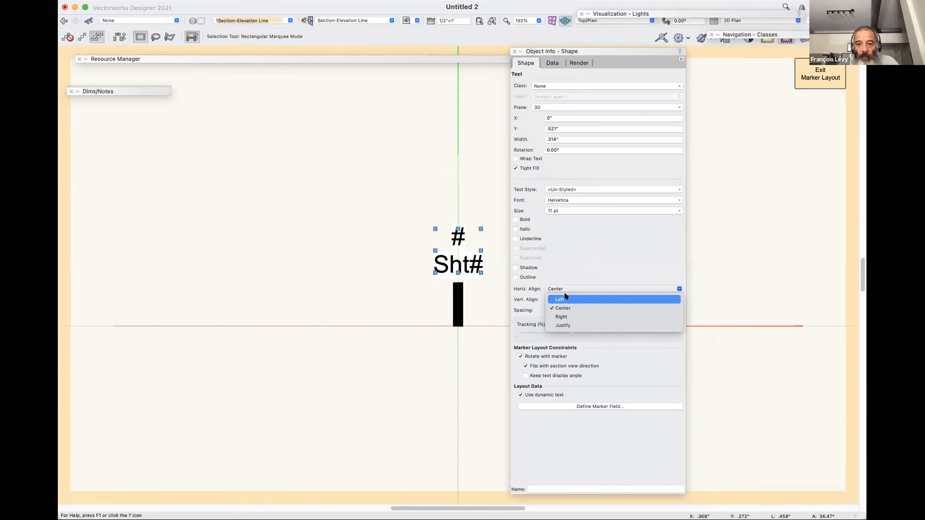
{"action": "left_click", "coordinate": [561, 299]}
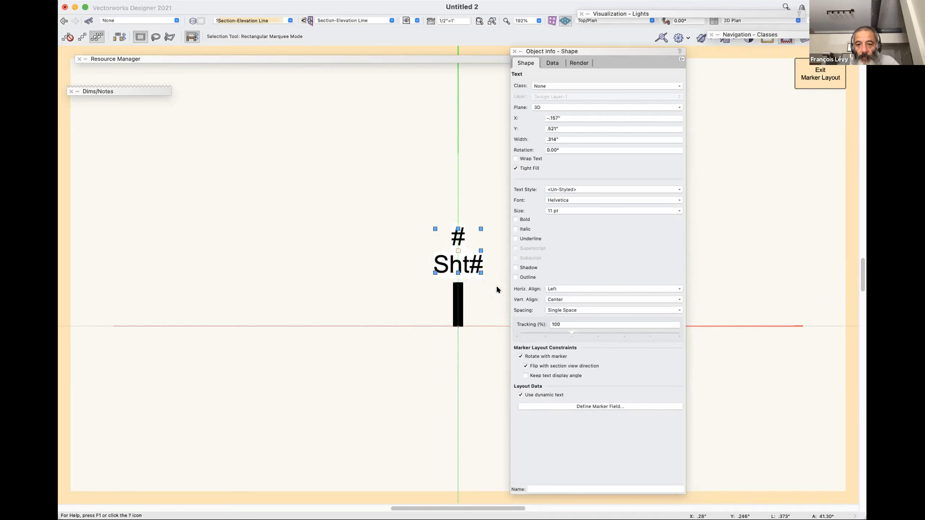
{"action": "left_click", "coordinate": [574, 297]}
{"action": "left_click", "coordinate": [567, 310]}
Label the text's marker field # and put its drawing number and sheet number on one line separated by " / ".
{"action": "left_click", "coordinate": [589, 406]}
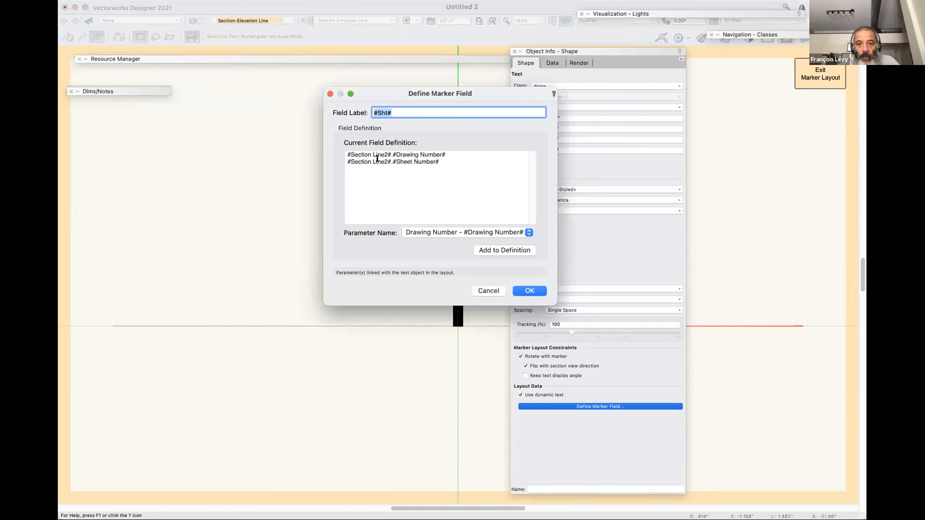
{"action": "type", "text": "#"}
{"action": "left_click", "coordinate": [344, 159]}
{"action": "key", "text": "BackSpace"}
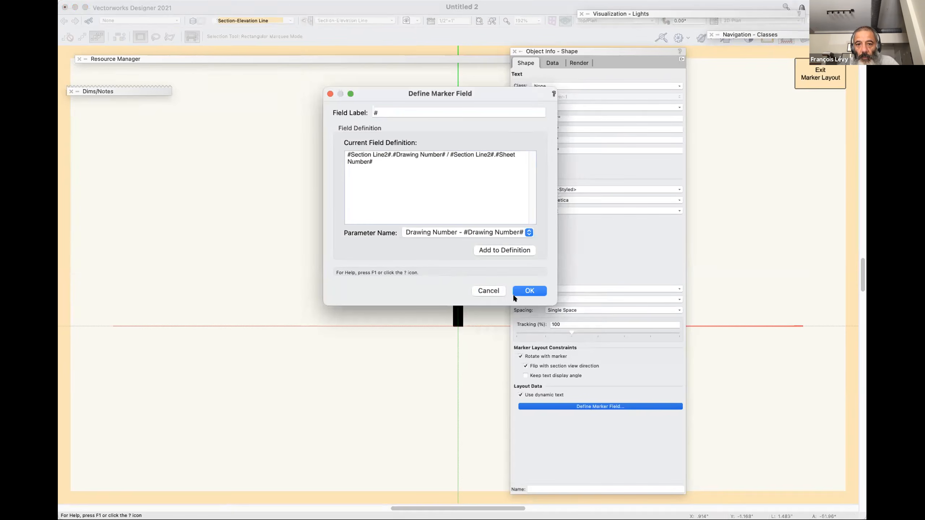
{"action": "left_click", "coordinate": [525, 291]}
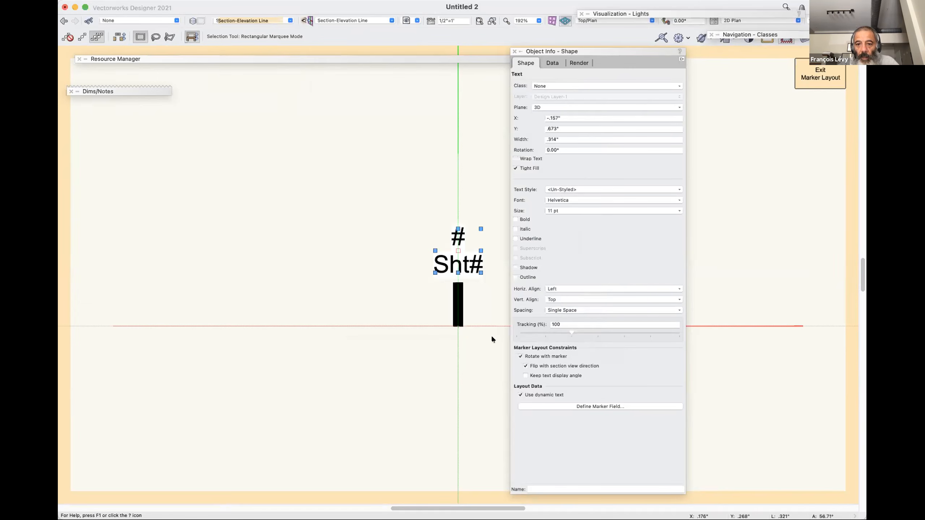
Review the parameters available for the marker text's field definition, keeping the existing drawing number / sheet number definition.
{"action": "left_click", "coordinate": [570, 405]}
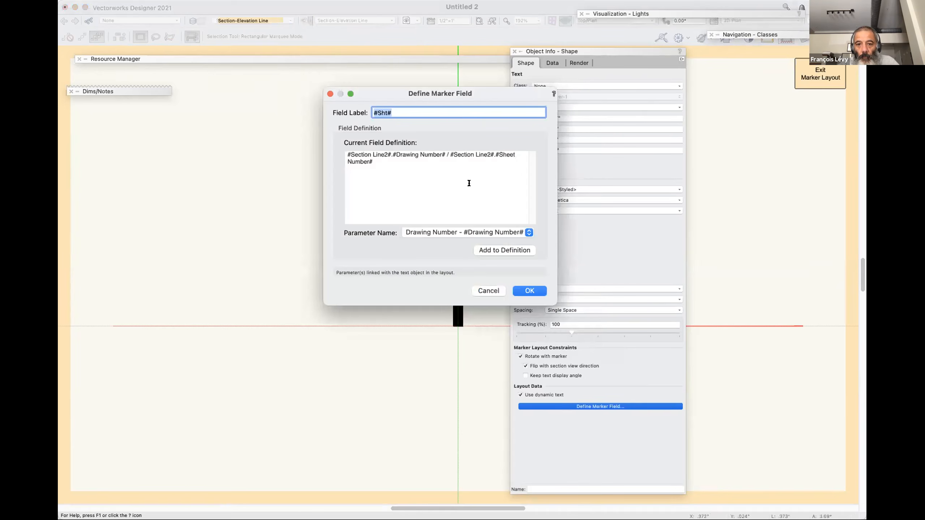
{"action": "left_click", "coordinate": [482, 232]}
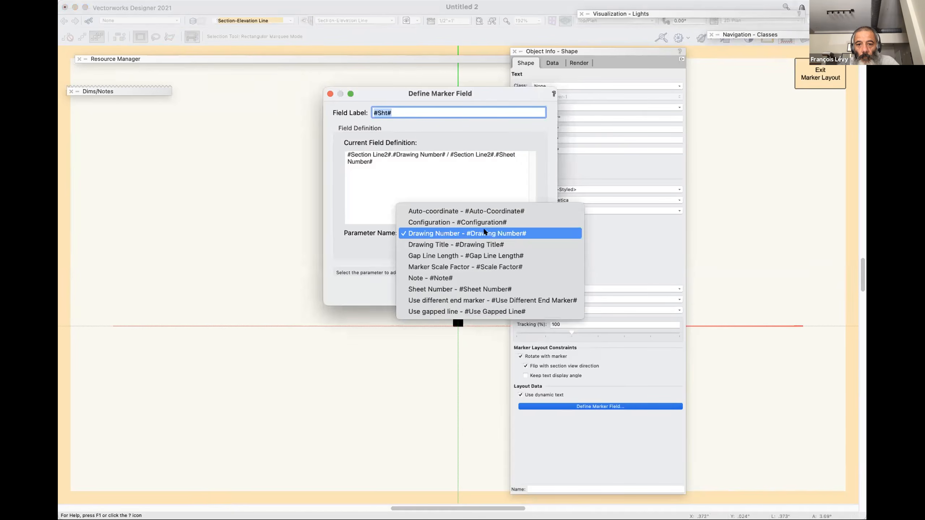
{"action": "left_click", "coordinate": [473, 277]}
{"action": "left_click", "coordinate": [448, 230]}
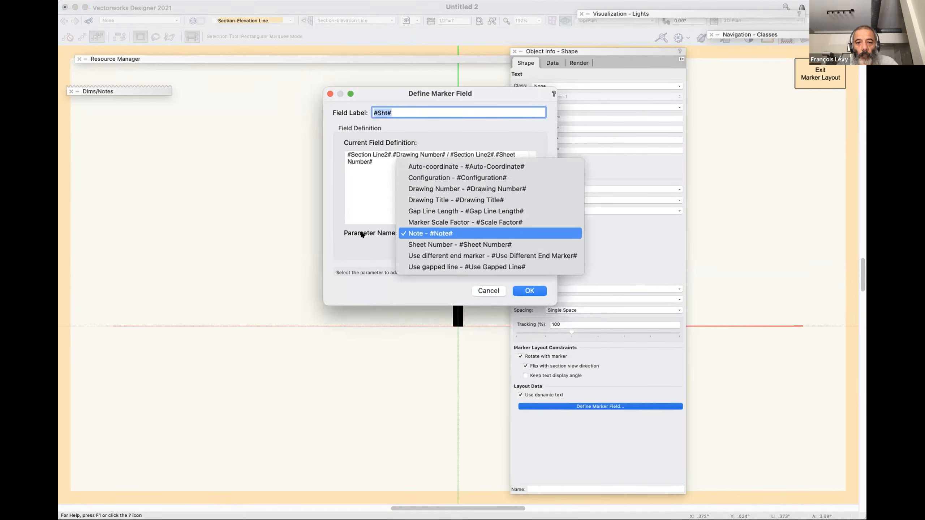
{"action": "left_click", "coordinate": [351, 225]}
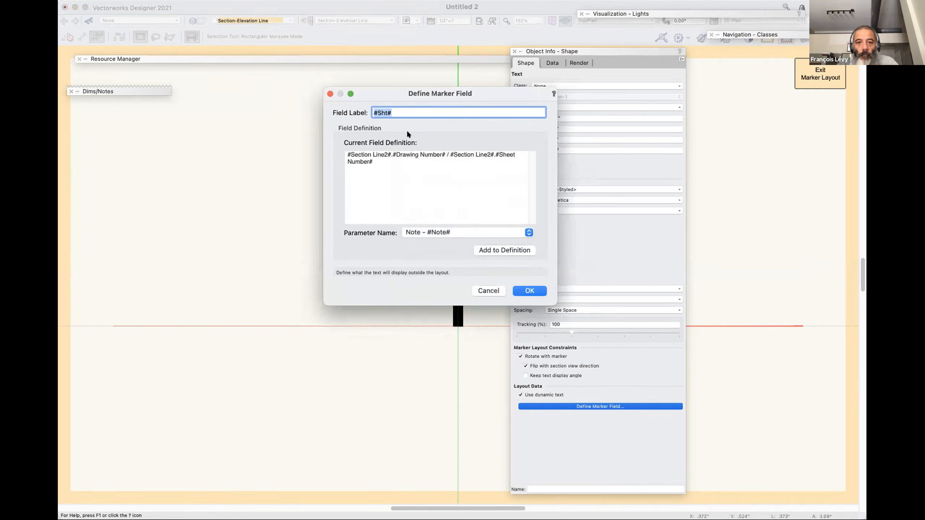
{"action": "left_click", "coordinate": [431, 233]}
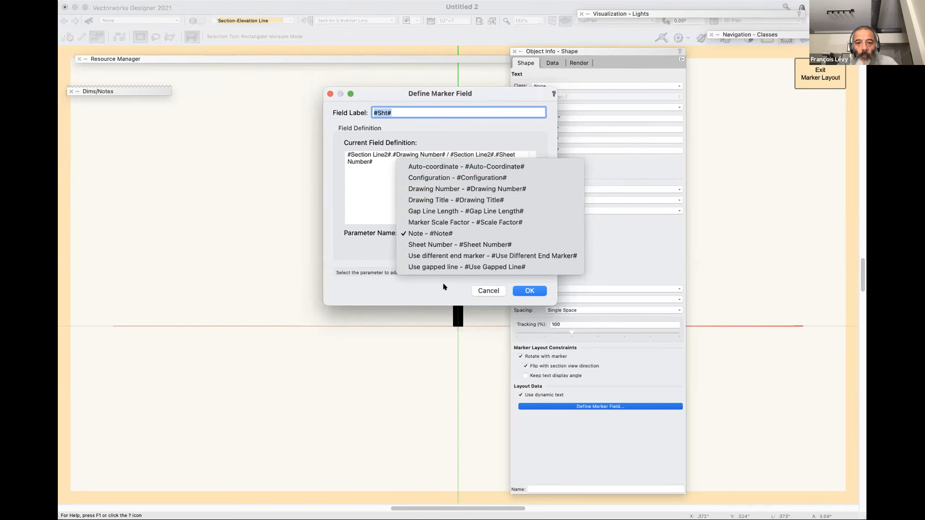
{"action": "left_click", "coordinate": [446, 189]}
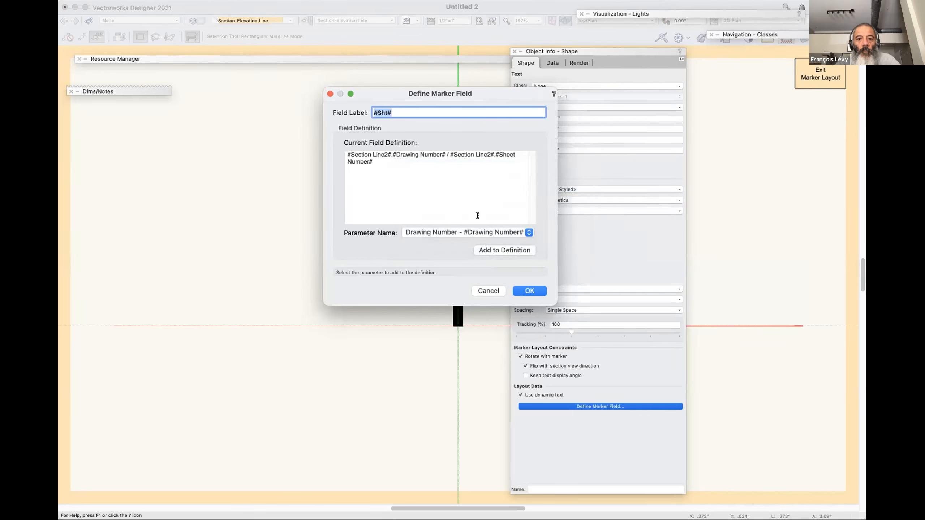
{"action": "left_click", "coordinate": [535, 290]}
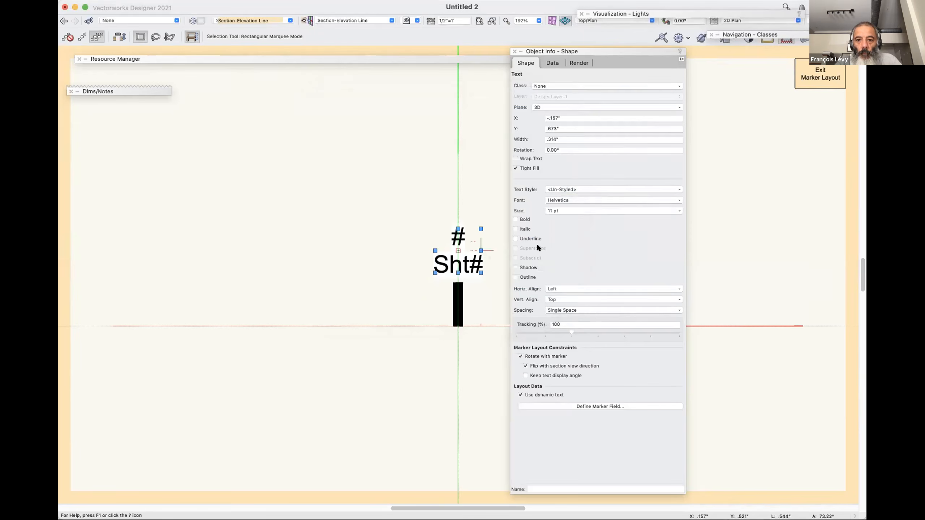
Remove the line break in the marker text so that it reads #Sht# on a single line.
{"action": "left_click", "coordinate": [532, 158]}
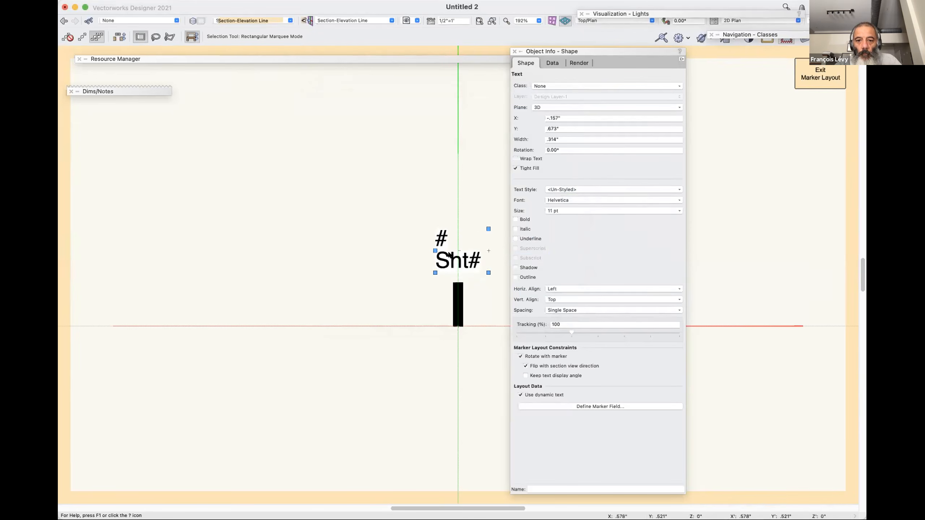
{"action": "double_click", "coordinate": [435, 258]}
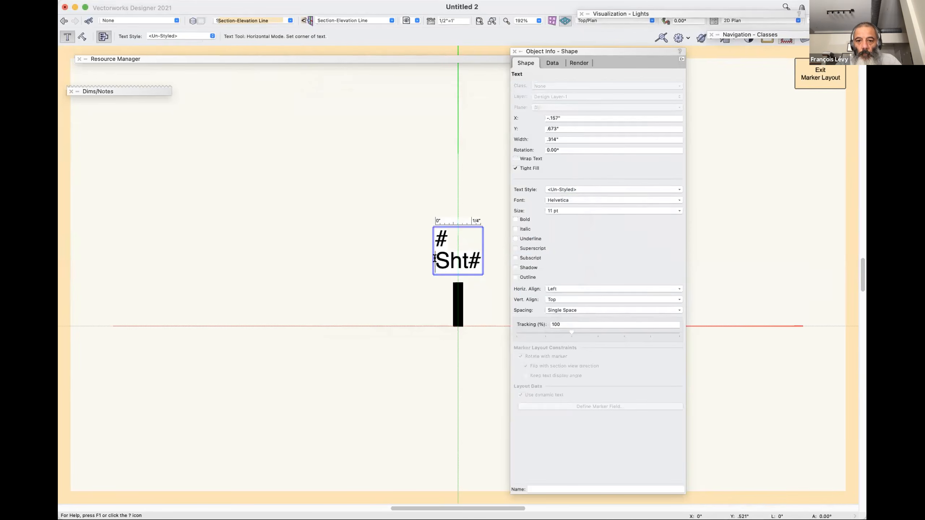
{"action": "key", "text": "BackSpace"}
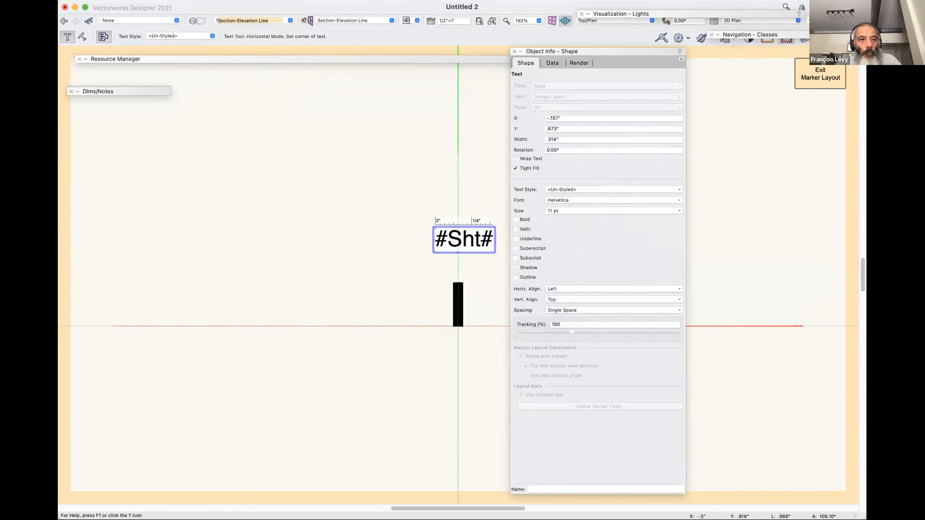
{"action": "key", "text": "Escape"}
{"action": "key", "text": "x"}
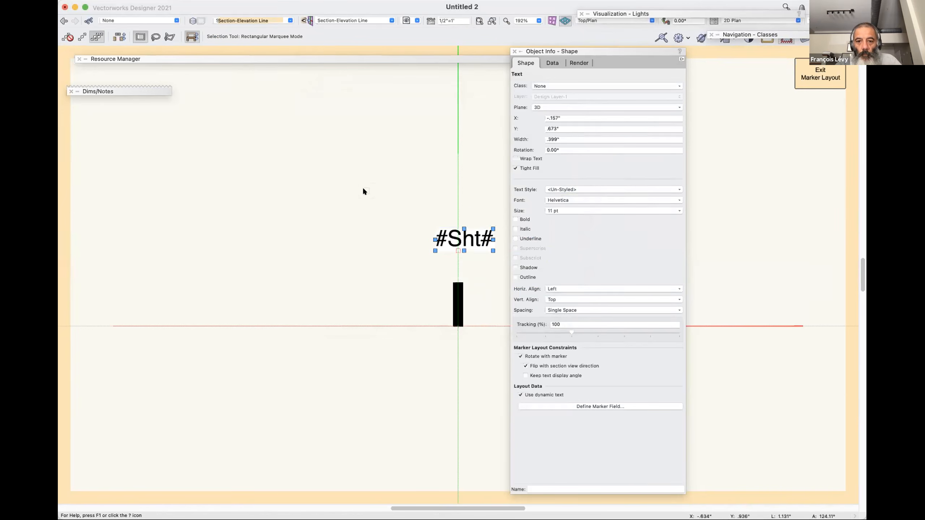
Rotate the #Sht# text 90° counterclockwise, place it beside the black bar at X -.189", Y 0", and exit the marker layout.
{"action": "key", "text": "super+l"}
{"action": "left_click_drag", "start_coordinate": [471, 270], "coordinate": [444, 322]}
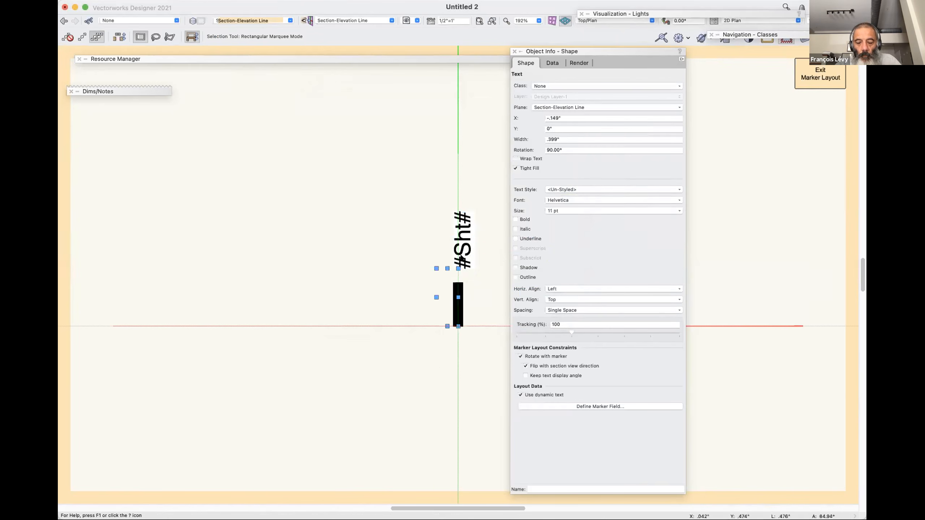
{"action": "key", "text": "shift+Left"}
{"action": "key", "text": "shift+Left"}
{"action": "key", "text": "shift+Left"}
{"action": "key", "text": "shift+Left"}
{"action": "key", "text": "shift+Left"}
{"action": "key", "text": "shift+Left"}
{"action": "key", "text": "shift+Left"}
{"action": "key", "text": "shift+Left"}
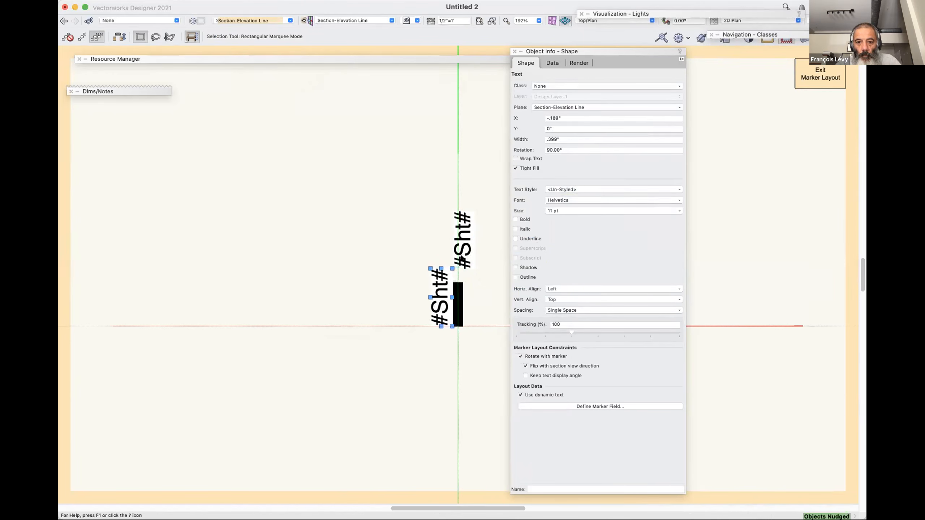
{"action": "key", "text": "super+bracketright"}
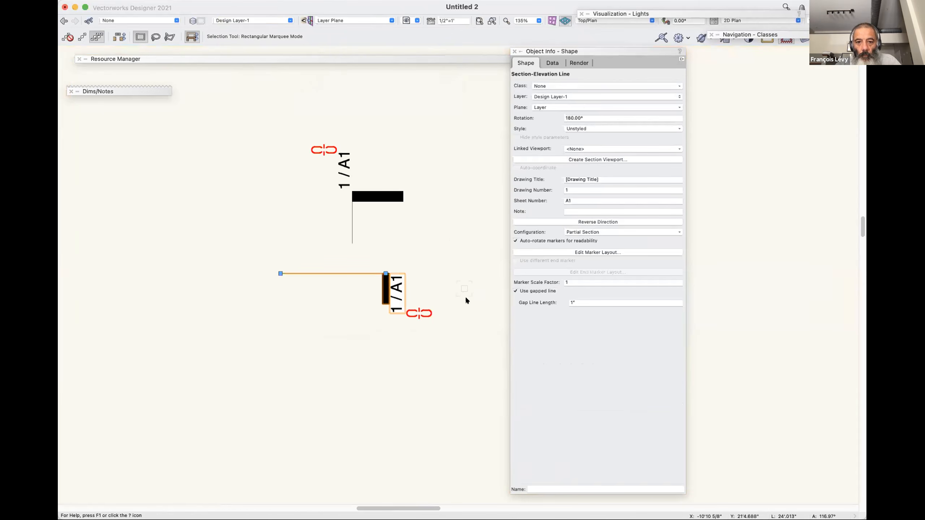
Rotate the section line repeatedly in 90° increments to check its marker's orientation, ending at -90°.
{"action": "key", "text": "super+l"}
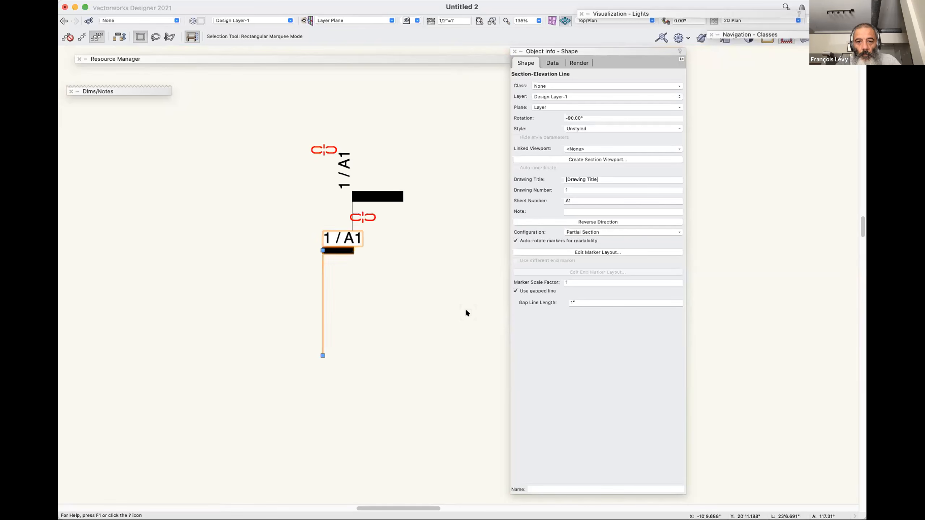
{"action": "key", "text": "super+l"}
{"action": "key", "text": "super+l"}
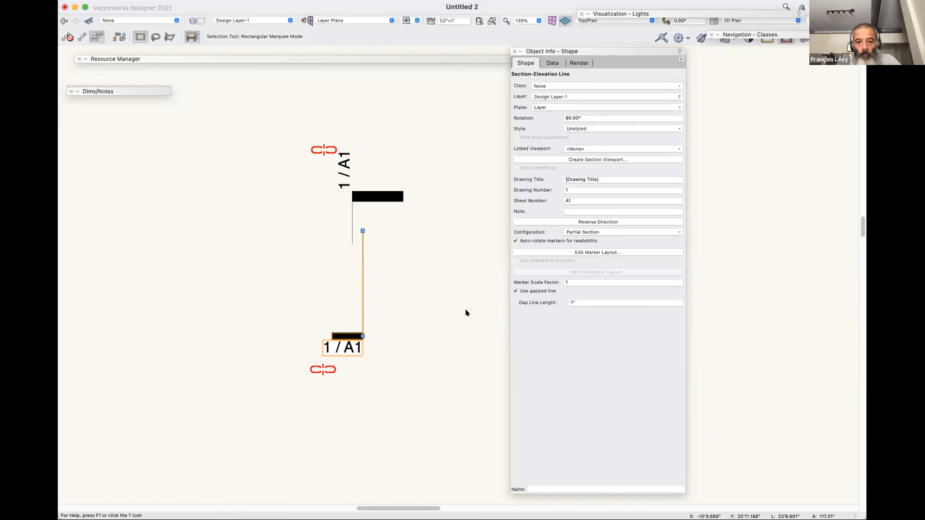
{"action": "key", "text": "super+l"}
{"action": "key", "text": "super+l"}
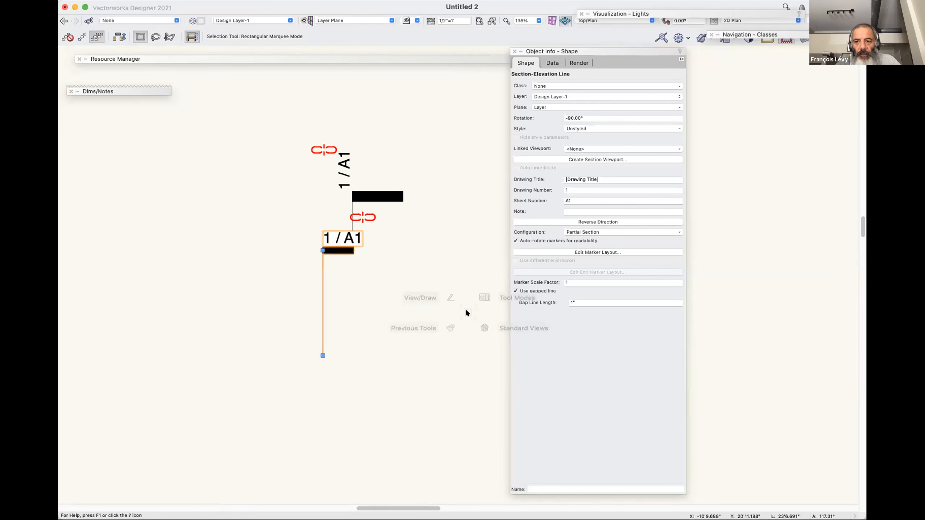
{"action": "key", "text": "super+l"}
{"action": "key", "text": "super+l"}
{"action": "key", "text": "super+l"}
{"action": "key", "text": "super+l"}
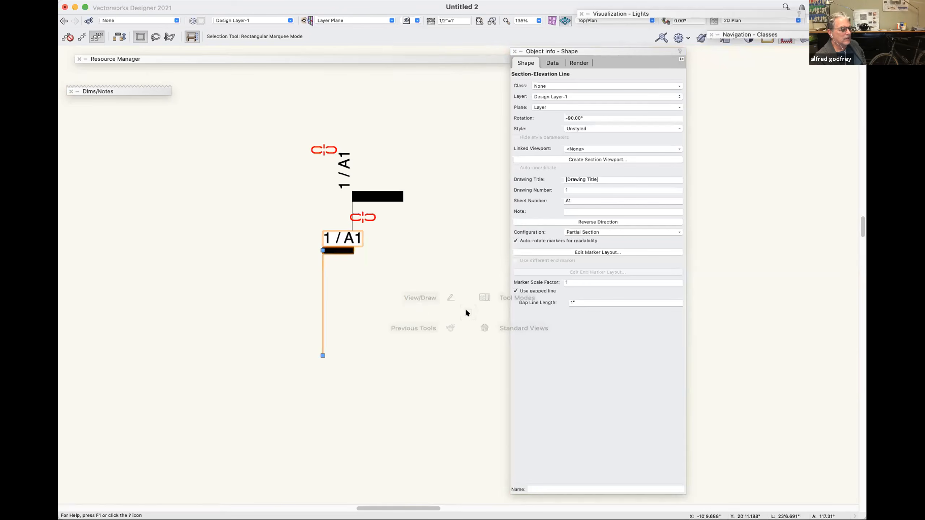
{"action": "key", "text": "minus"}
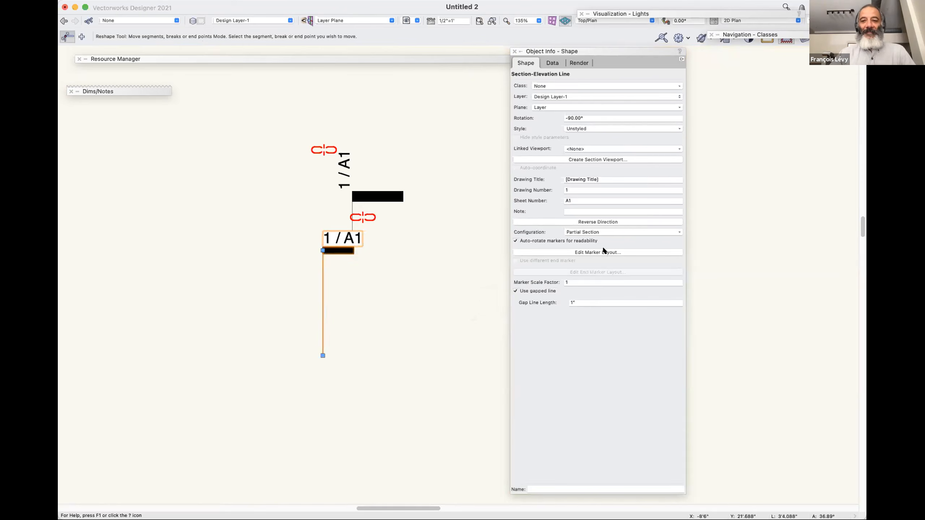
Reopen the section line's marker layout and set the black bar's reference point to bottom center.
{"action": "left_click", "coordinate": [597, 252]}
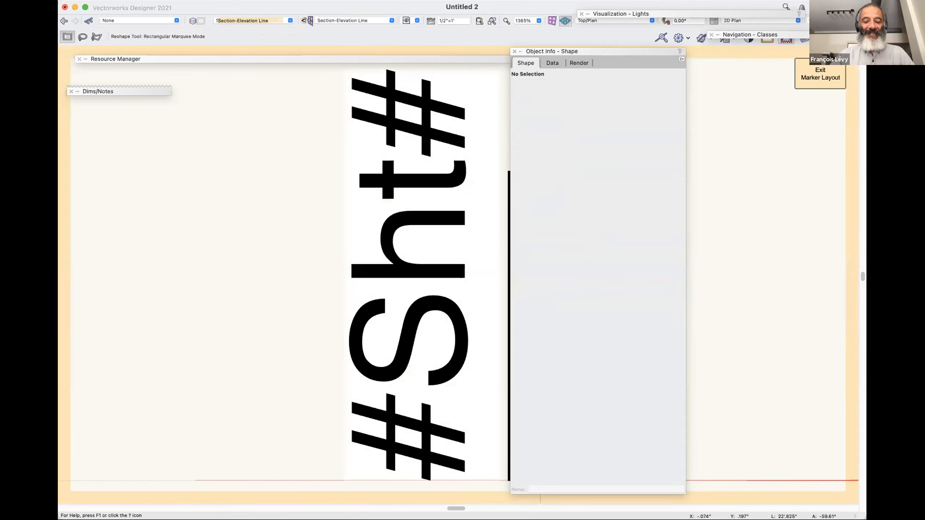
{"action": "left_click", "coordinate": [482, 272]}
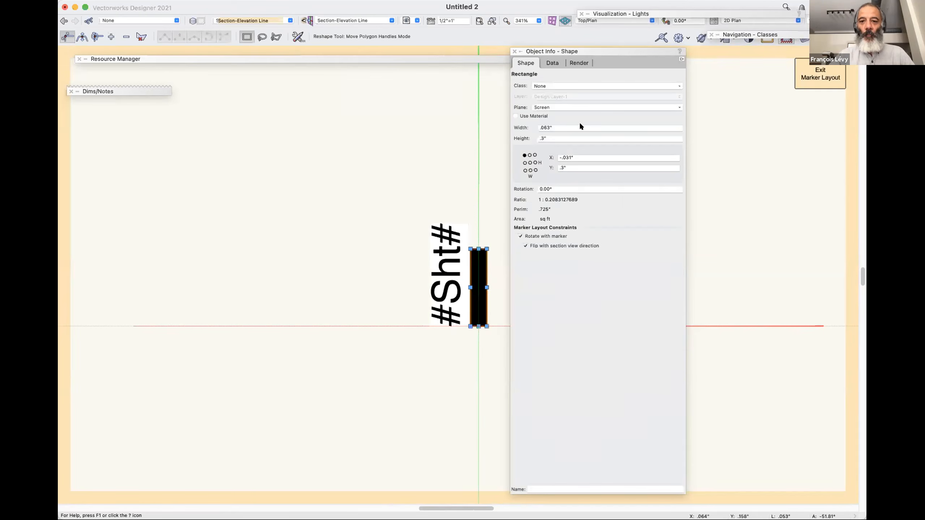
{"action": "left_click", "coordinate": [530, 171]}
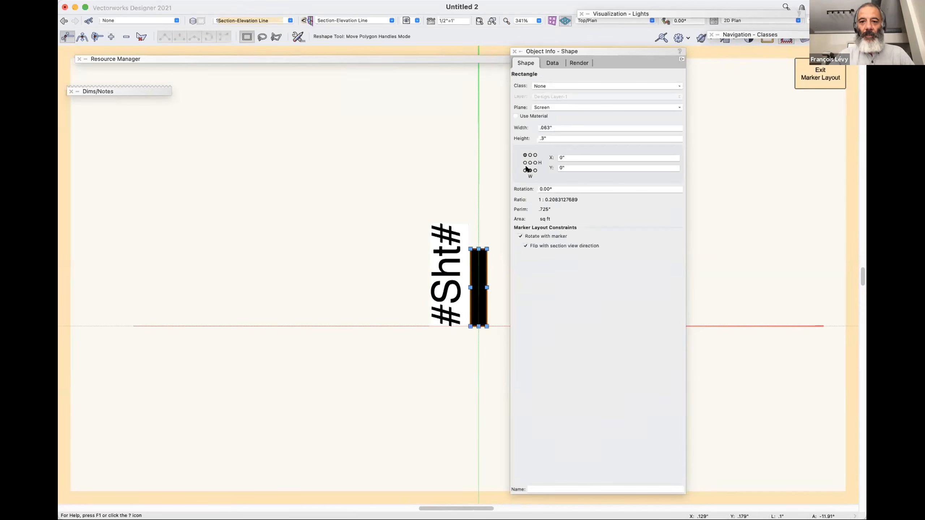
Set the black bar's width to .1" and its height to .35".
{"action": "double_click", "coordinate": [546, 128]}
{"action": "key", "text": "BackSpace"}
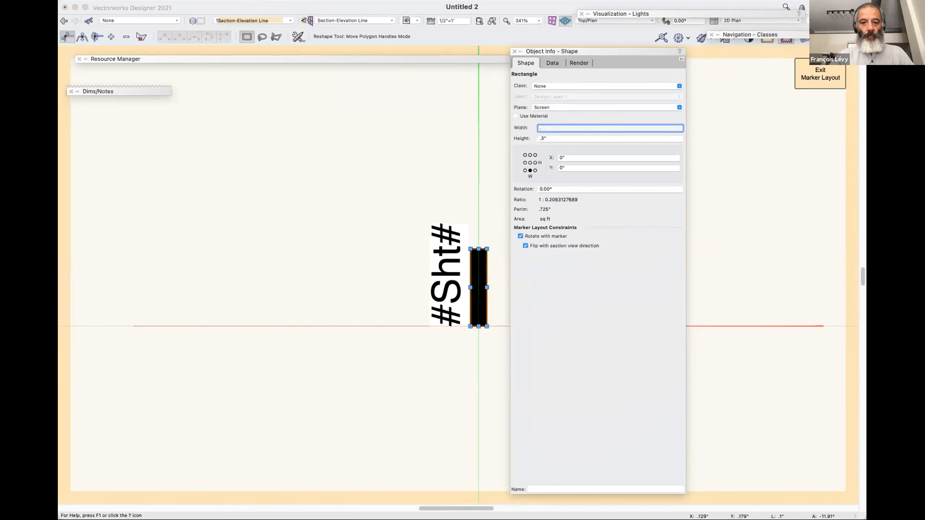
{"action": "type", "text": ".1"}
{"action": "key", "text": "Tab"}
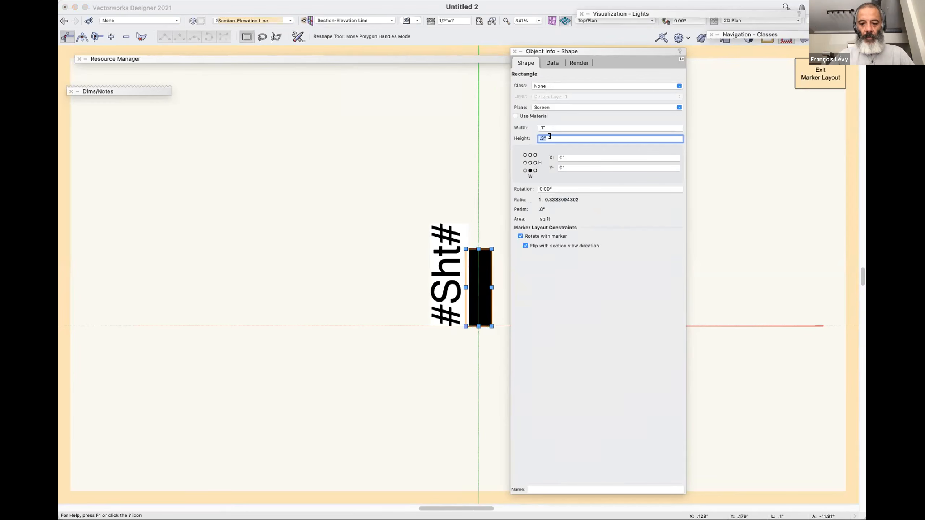
{"action": "type", "text": ".5"}
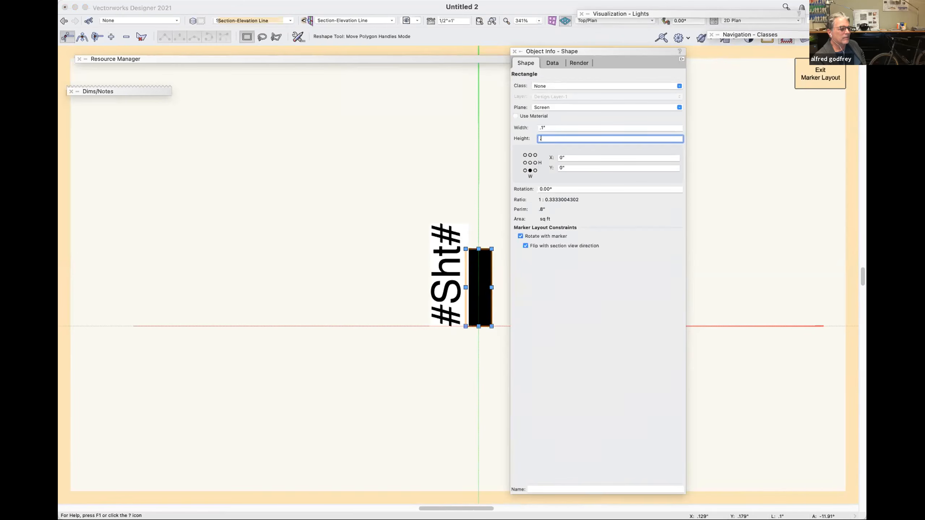
{"action": "key", "text": "Return"}
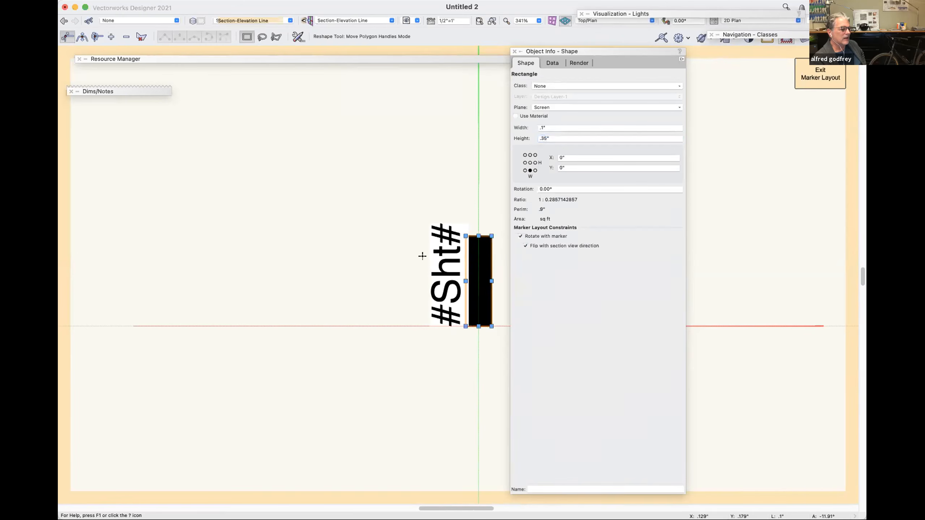
Move the rotated #Sht# text flush against the widened bar's edge, at X -.201", Y 0".
{"action": "left_click", "coordinate": [437, 291]}
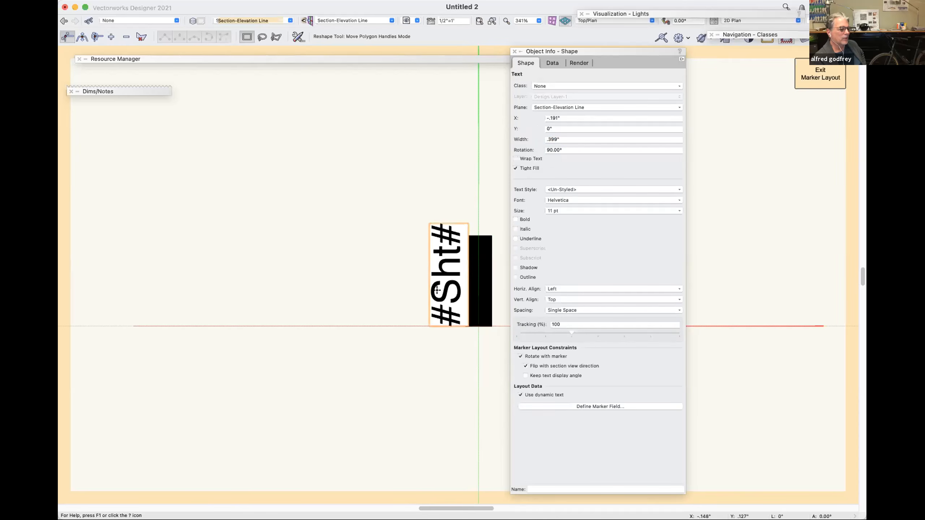
{"action": "key", "text": "shift+Down"}
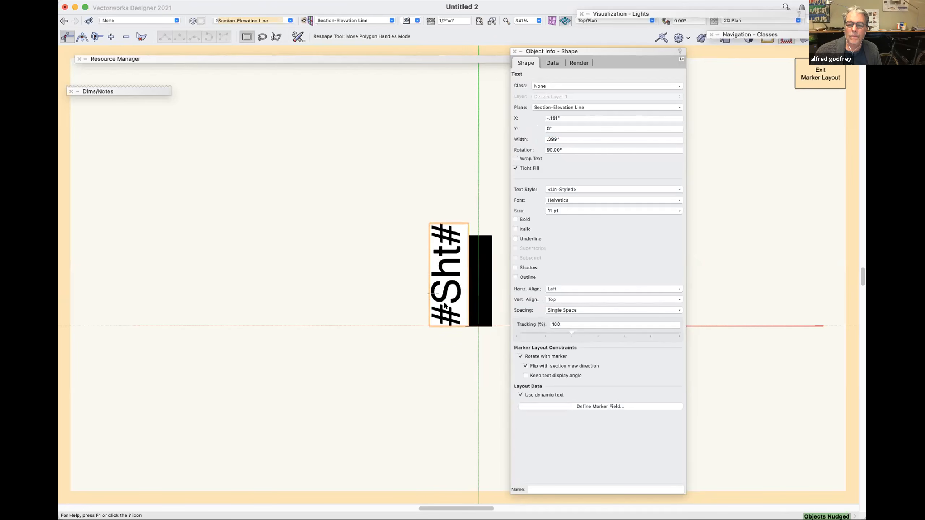
{"action": "key", "text": "x"}
{"action": "left_click", "coordinate": [446, 358]}
{"action": "mouse_move", "coordinate": [460, 317]}
{"action": "left_mouse_down"}
{"action": "mouse_move", "coordinate": [416, 317]}
{"action": "mouse_move", "coordinate": [465, 327]}
{"action": "left_mouse_up"}
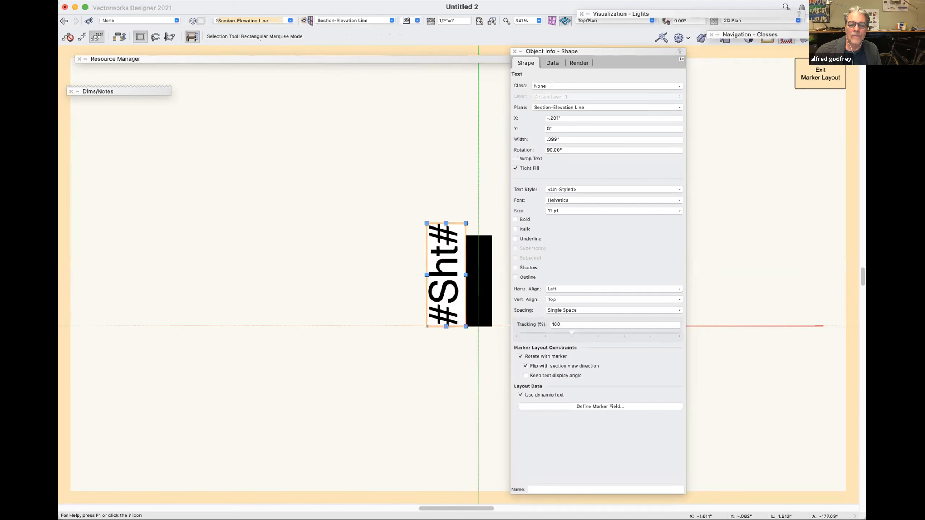
{"action": "left_click", "coordinate": [51, 334]}
{"action": "left_click", "coordinate": [51, 324]}
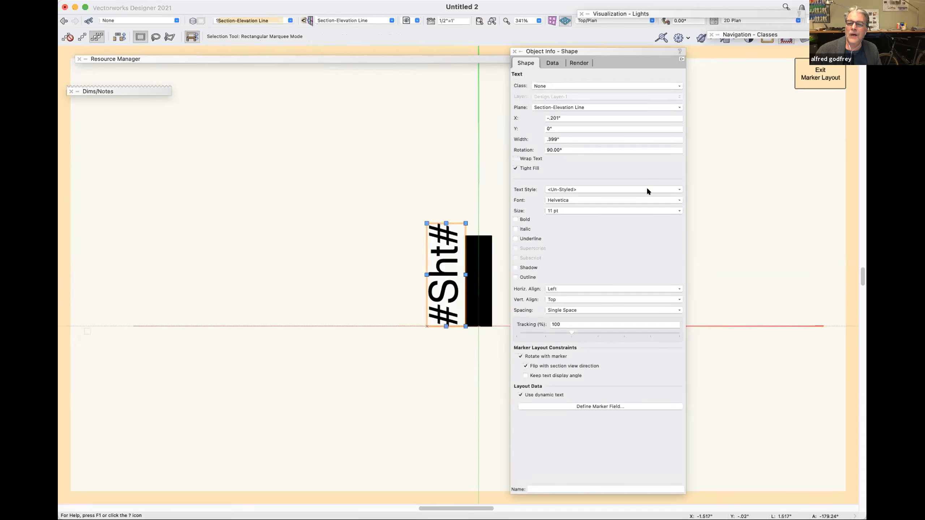
Set the black bar's width to .063" and its height to 1/2".
{"action": "left_click", "coordinate": [487, 244]}
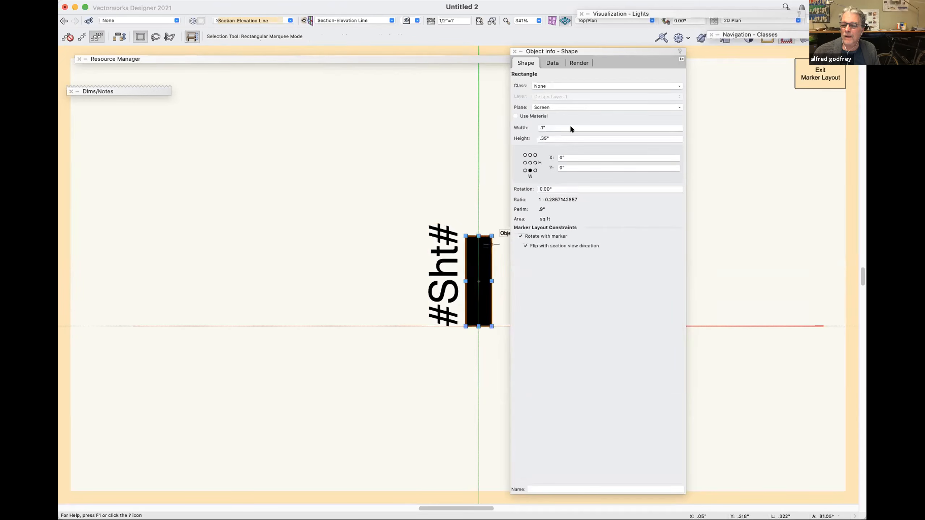
{"action": "left_click", "coordinate": [550, 127]}
{"action": "type", "text": ".0"}
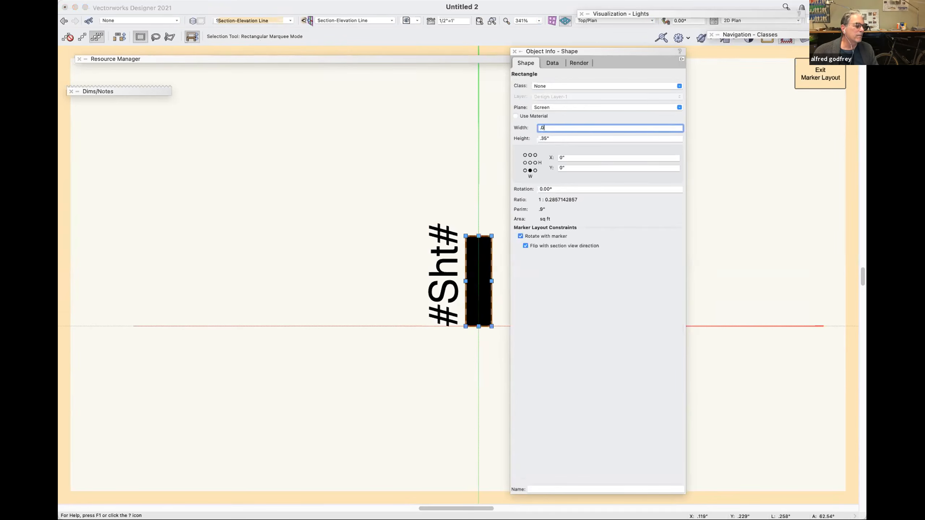
{"action": "type", "text": "63"}
{"action": "key", "text": "Tab"}
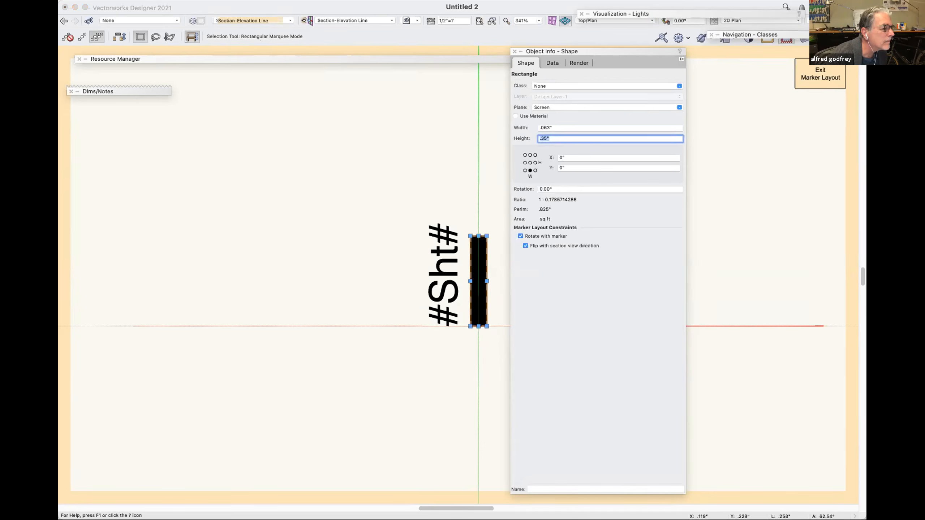
{"action": "type", "text": "1/2"}
{"action": "key", "text": "Tab"}
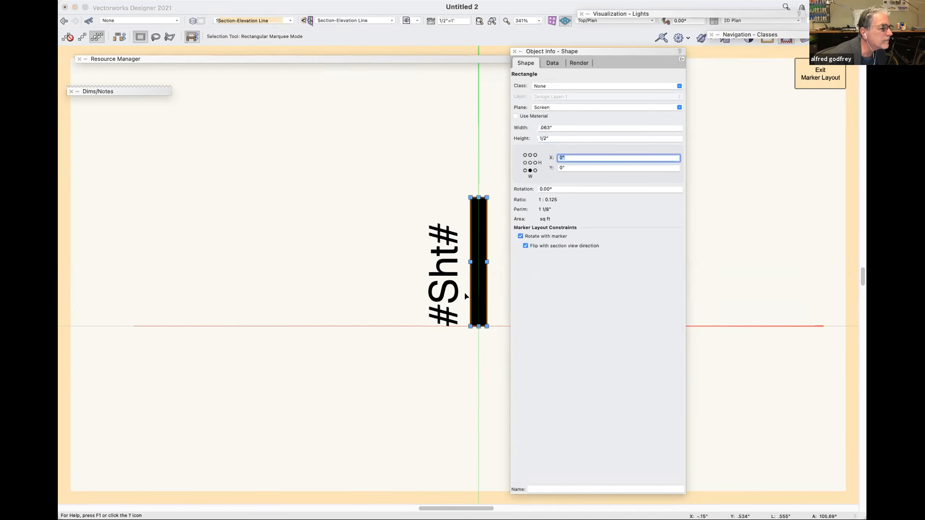
Move the #Sht# text flush against the narrowed bar and exit the marker layout.
{"action": "mouse_move", "coordinate": [443, 311]}
{"action": "left_mouse_down"}
{"action": "mouse_move", "coordinate": [359, 262]}
{"action": "mouse_move", "coordinate": [461, 328]}
{"action": "left_mouse_up"}
{"action": "key", "text": "super+bracketright"}
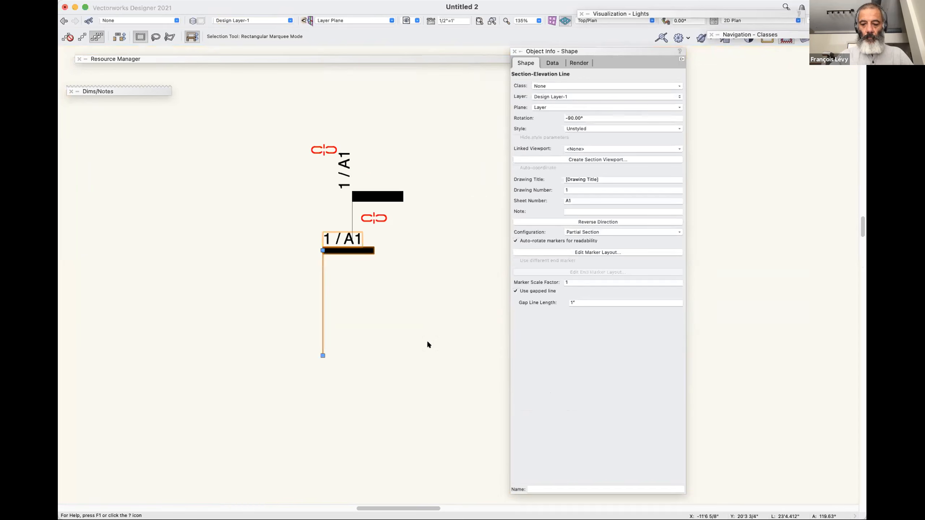
Rotate the lower section marker in 90° increments through a full turn and move it left, away from the other marker.
{"action": "key", "text": "super+l"}
{"action": "key", "text": "super+l"}
{"action": "key", "text": "super+l"}
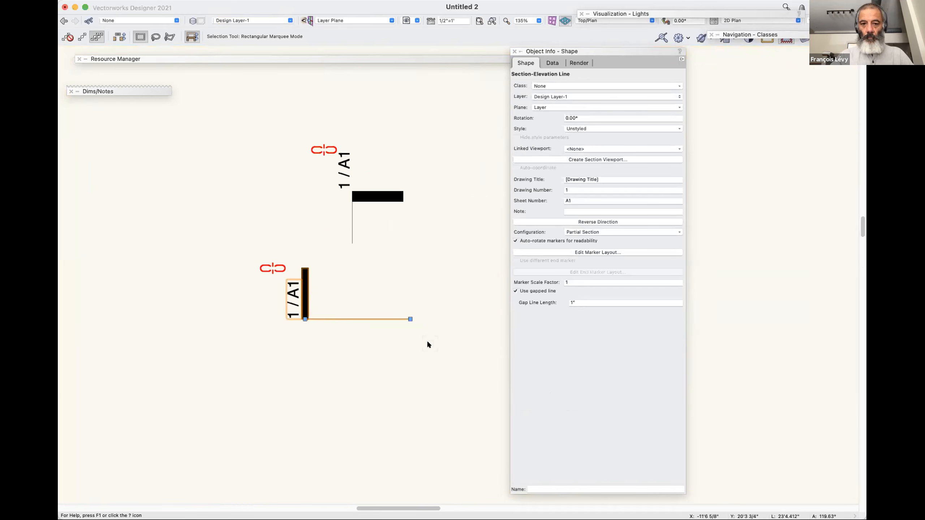
{"action": "key", "text": "super+l"}
{"action": "left_click", "coordinate": [369, 259]}
{"action": "left_click_drag", "start_coordinate": [369, 245], "coordinate": [274, 254]}
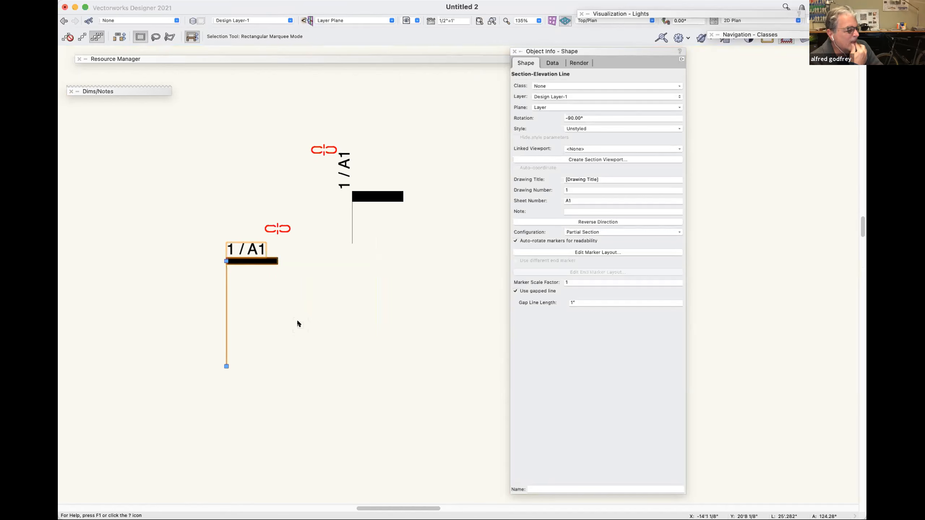
Delete the upper section marker with the thicker bar.
{"action": "key", "text": "u"}
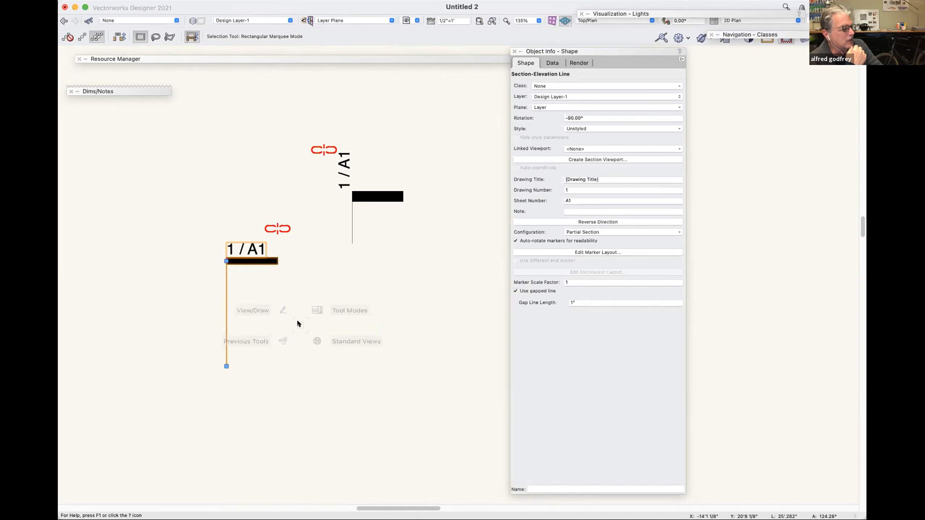
{"action": "left_click", "coordinate": [374, 191]}
{"action": "left_click", "coordinate": [347, 190]}
{"action": "key", "text": "Delete"}
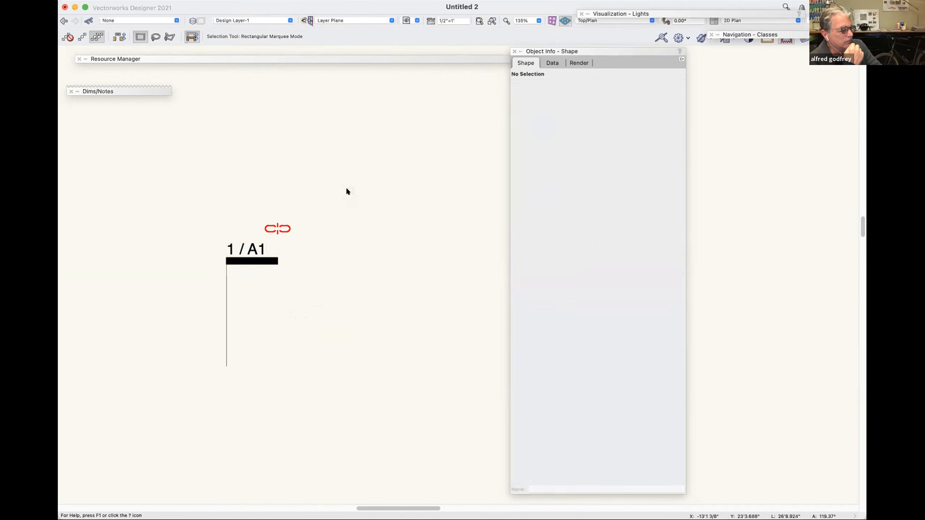
Decline the backup copy and start a new plug-in style from the remaining unstyled section marker, stored in the Untitled 2 folder.
{"action": "left_click", "coordinate": [267, 256]}
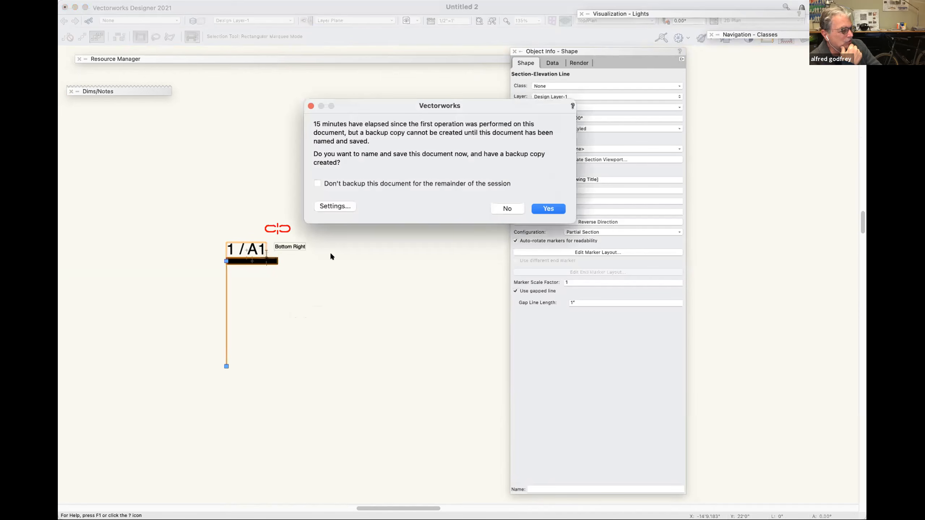
{"action": "left_click", "coordinate": [501, 207]}
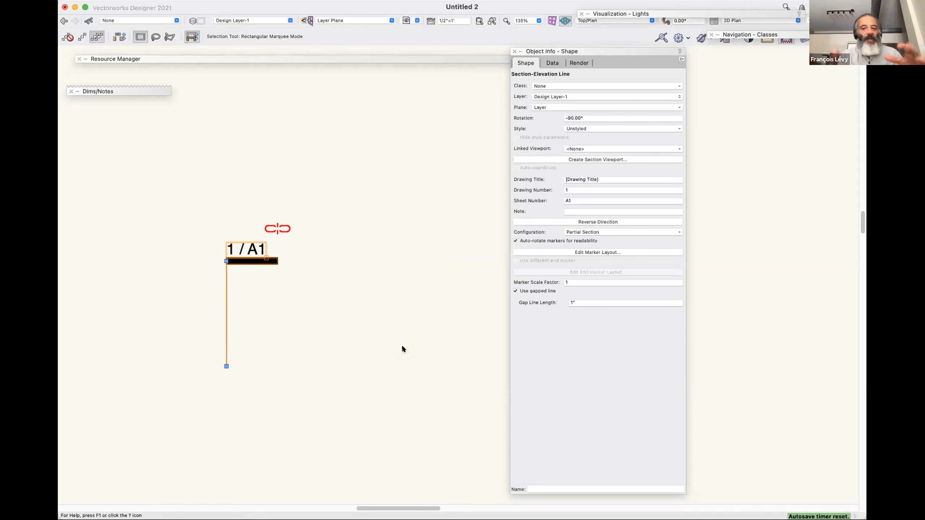
{"action": "key", "text": "v"}
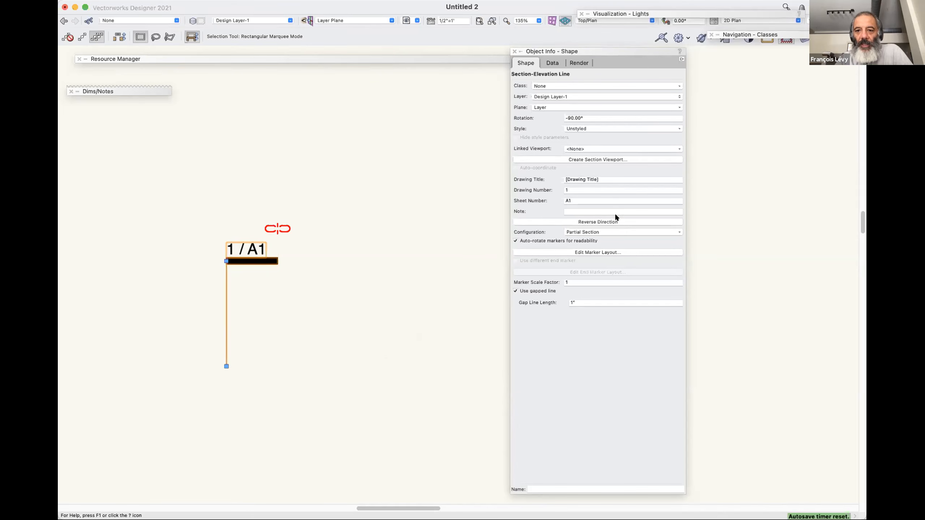
{"action": "left_click", "coordinate": [594, 128]}
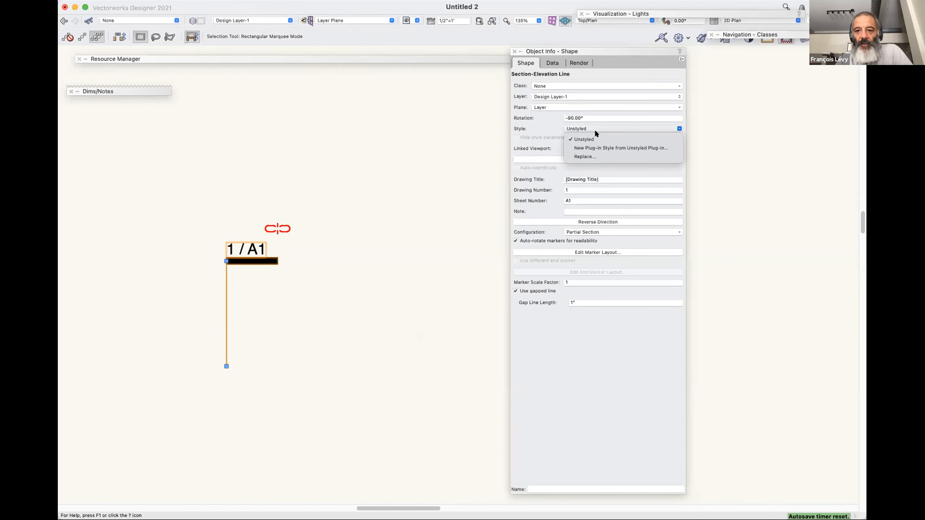
{"action": "left_click", "coordinate": [591, 149]}
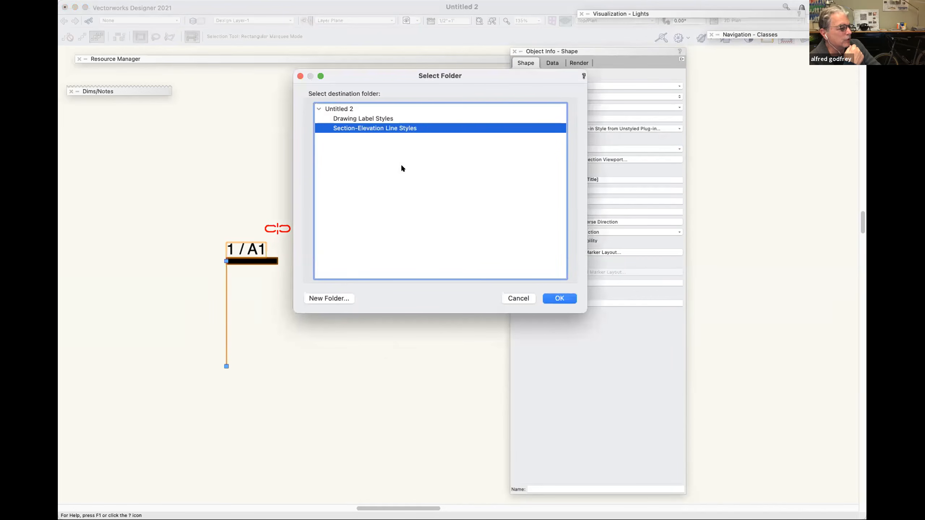
{"action": "left_click", "coordinate": [360, 108]}
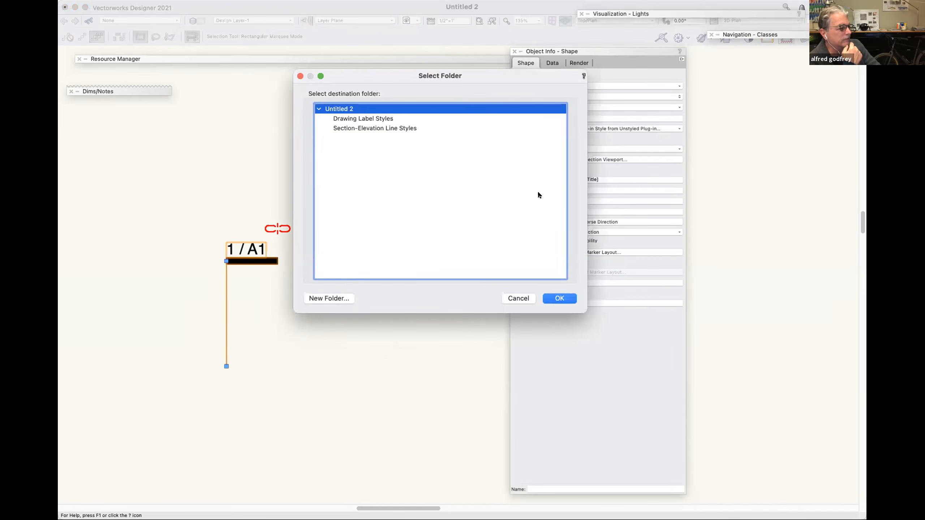
{"action": "left_click", "coordinate": [559, 298]}
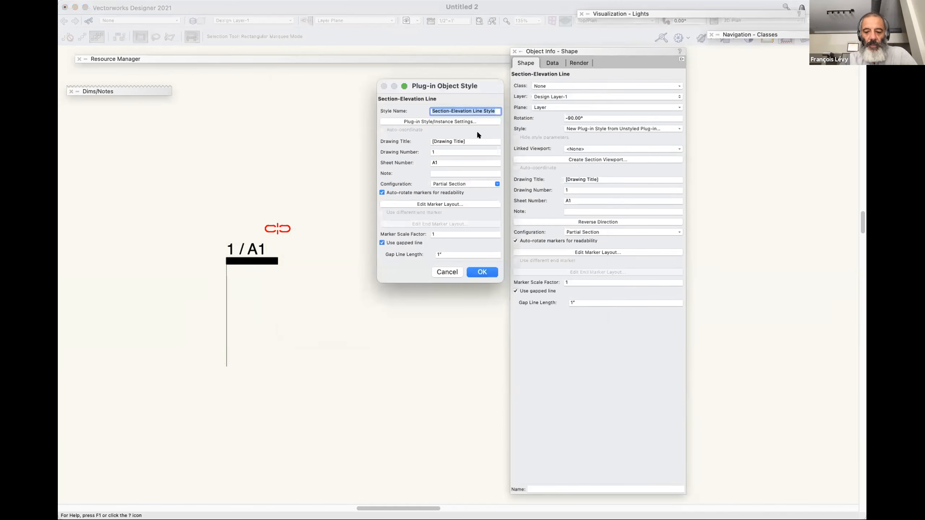
Name the new section-elevation line style "LGA detail marker" and save it.
{"action": "type", "text": "LGA"}
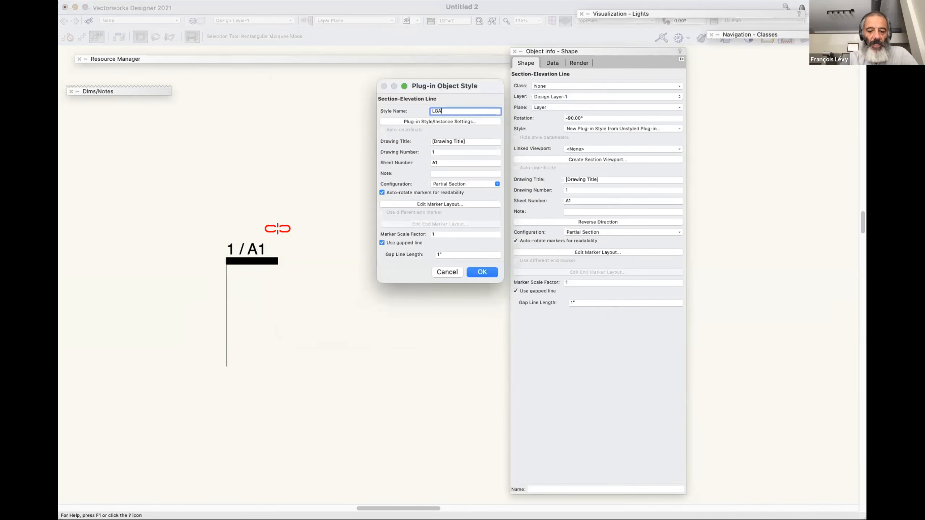
{"action": "type", "text": " detail "}
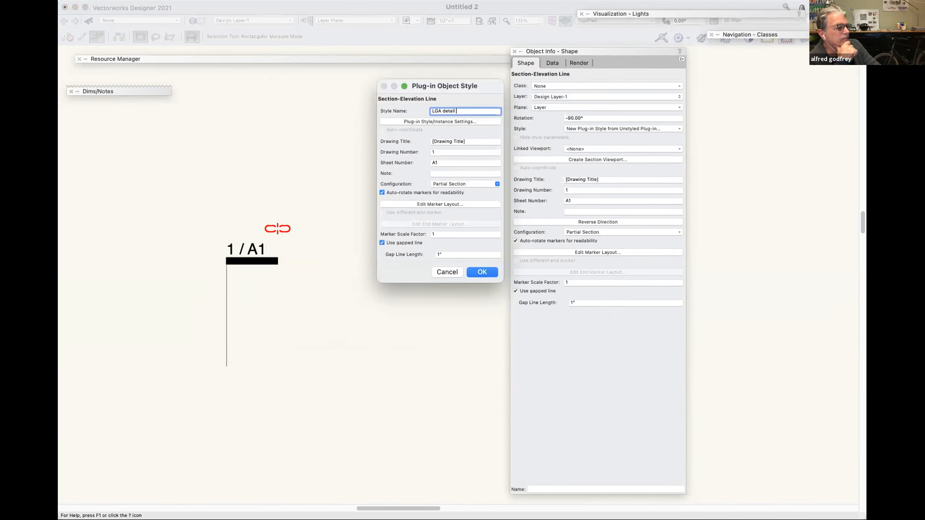
{"action": "type", "text": "marker"}
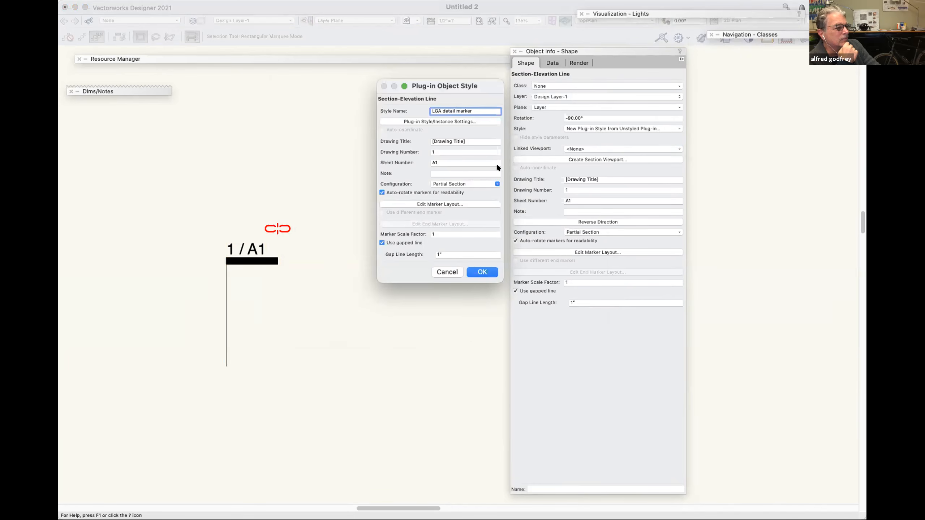
{"action": "left_click", "coordinate": [483, 272]}
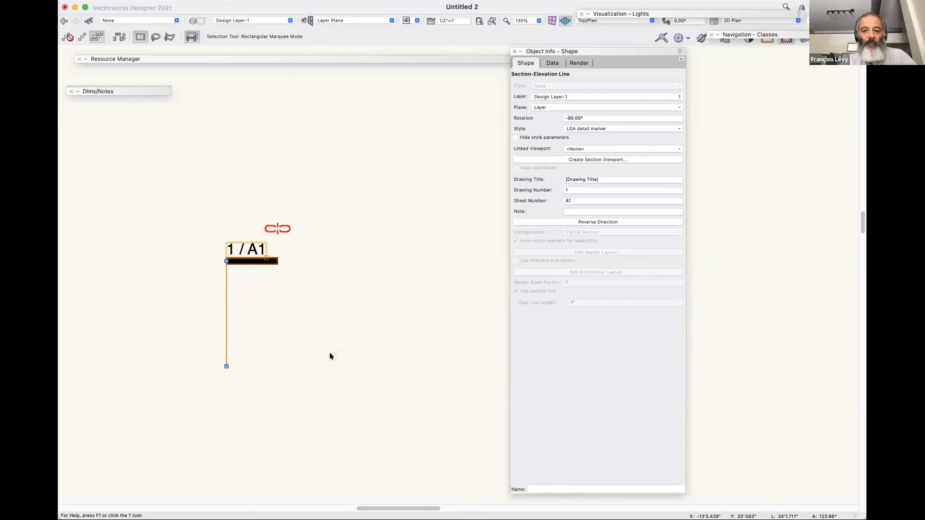
{"action": "key", "text": "u"}
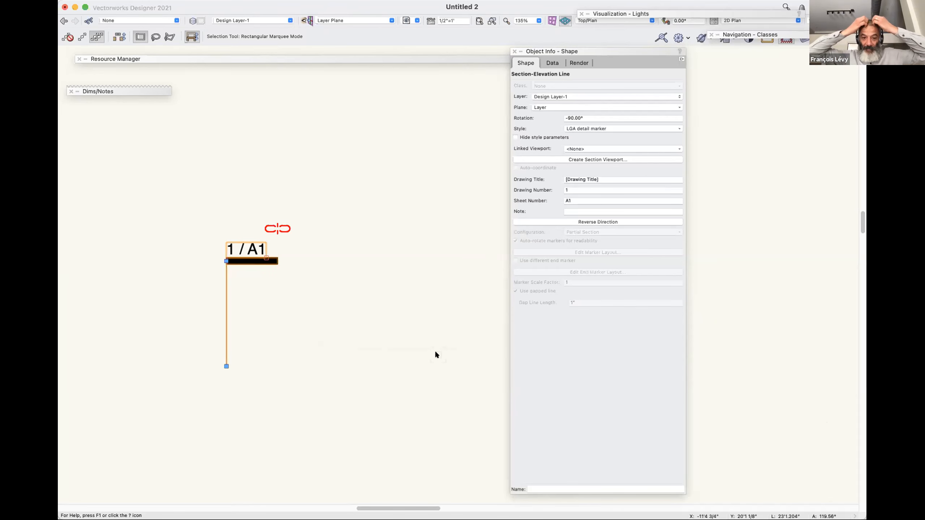
{"action": "key", "text": "v"}
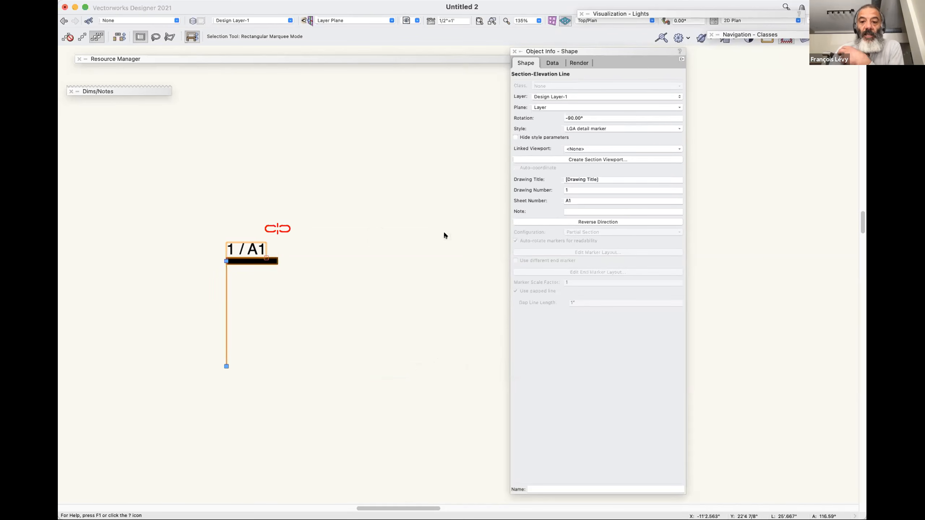
{"action": "left_click", "coordinate": [599, 148]}
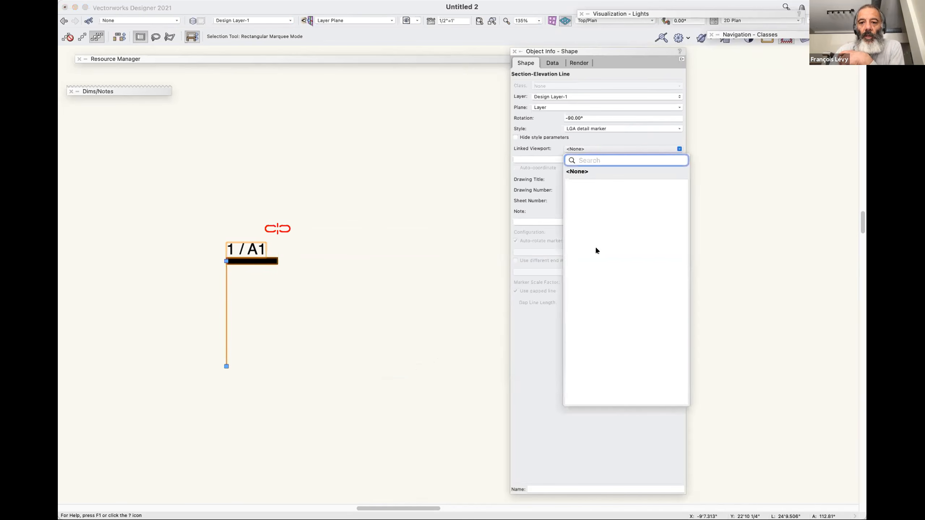
{"action": "left_click", "coordinate": [338, 197]}
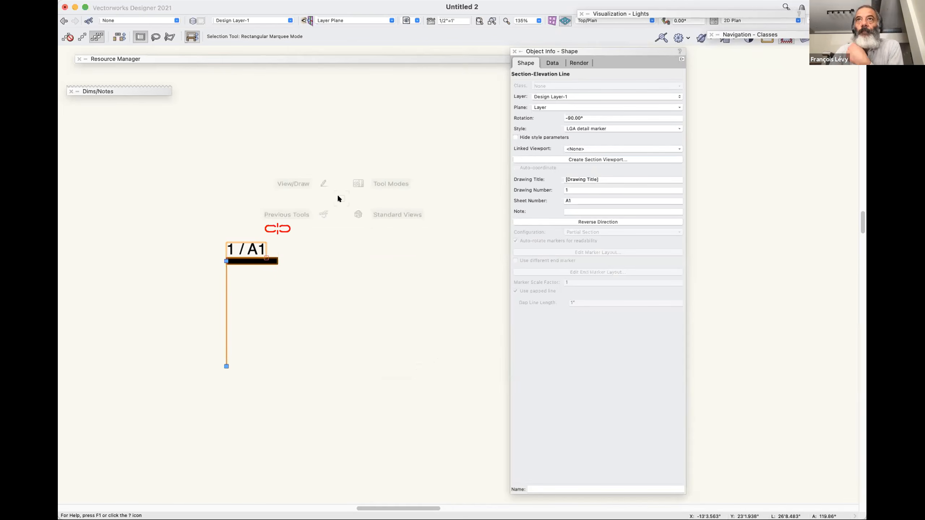
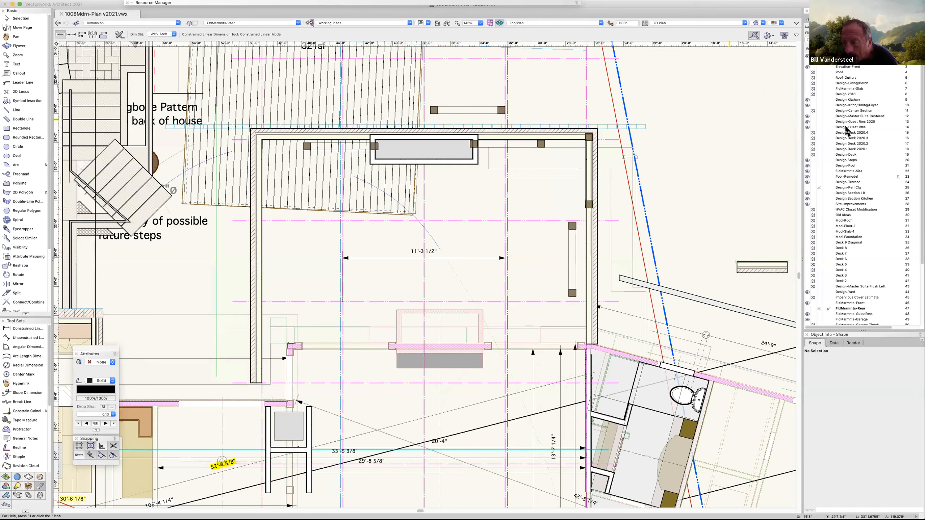
Review the Dimension class in the class list and try to place a constrained linear dimension across the rear room.
{"action": "left_click", "coordinate": [807, 21]}
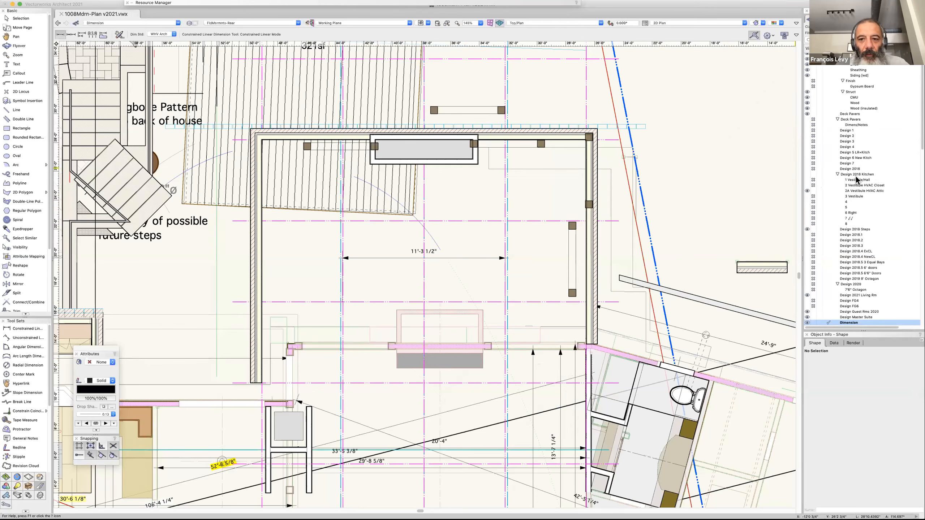
{"action": "scroll", "coordinate": [841, 276], "scroll_direction": "down", "scroll_amount": 3}
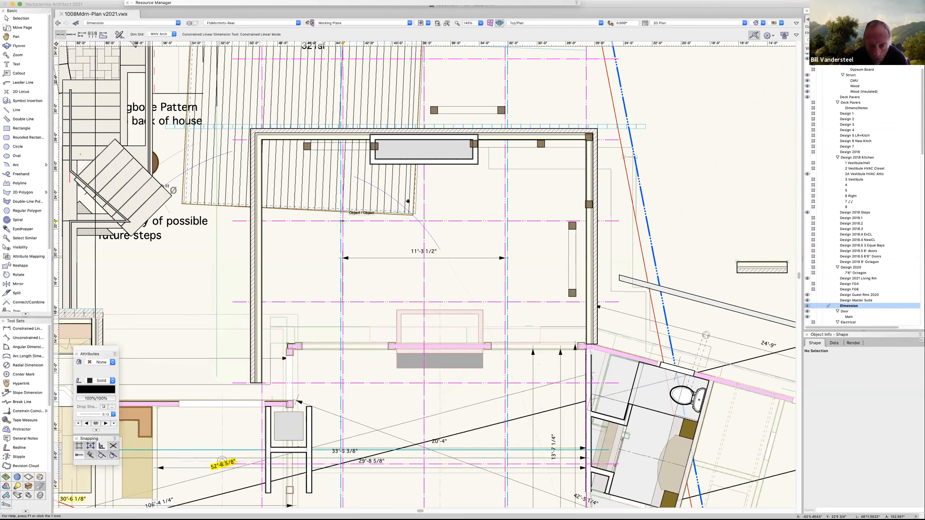
{"action": "left_click", "coordinate": [342, 221]}
{"action": "left_click", "coordinate": [473, 221]}
{"action": "left_click", "coordinate": [476, 190]}
{"action": "key", "text": "space"}
{"action": "mouse_move", "coordinate": [425, 216]}
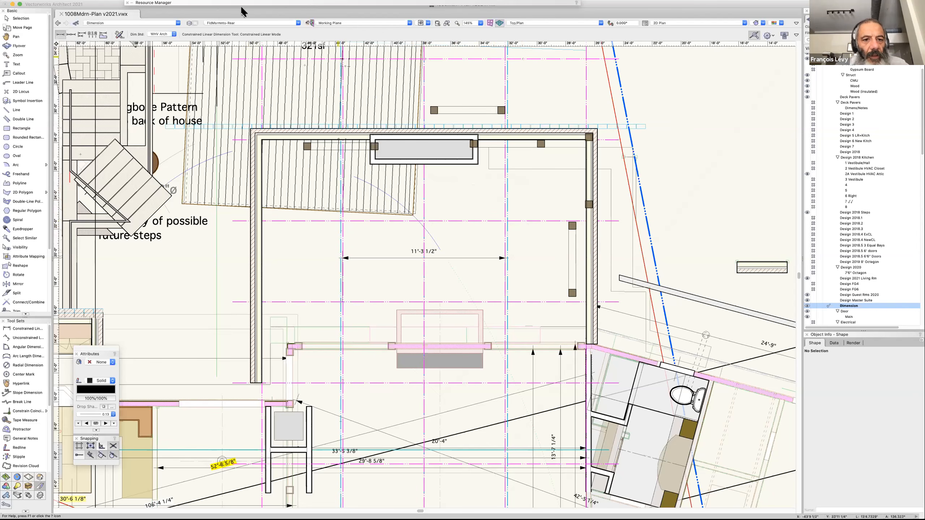
Set the active plane to Layer Plane and cancel the pending dimension.
{"action": "double_click", "coordinate": [207, 3]}
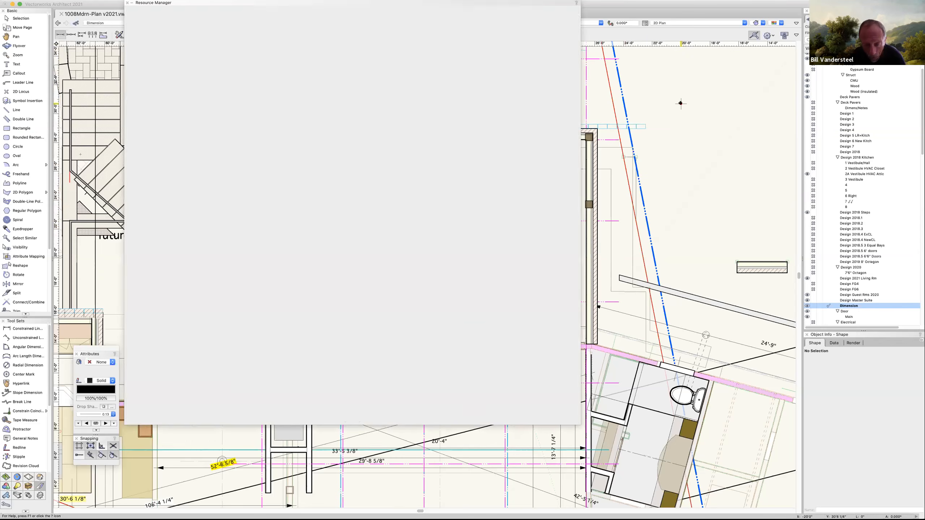
{"action": "left_click", "coordinate": [680, 103]}
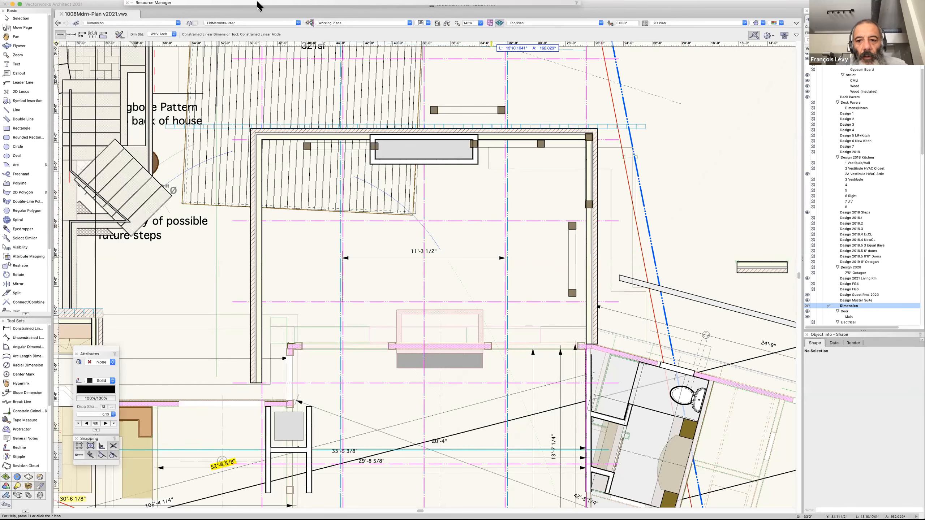
{"action": "left_click", "coordinate": [373, 24]}
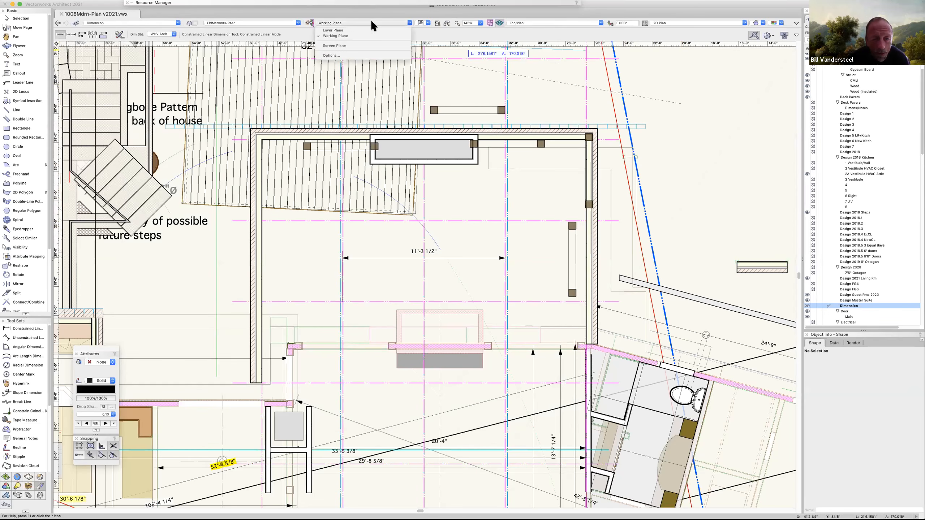
{"action": "left_click", "coordinate": [344, 30]}
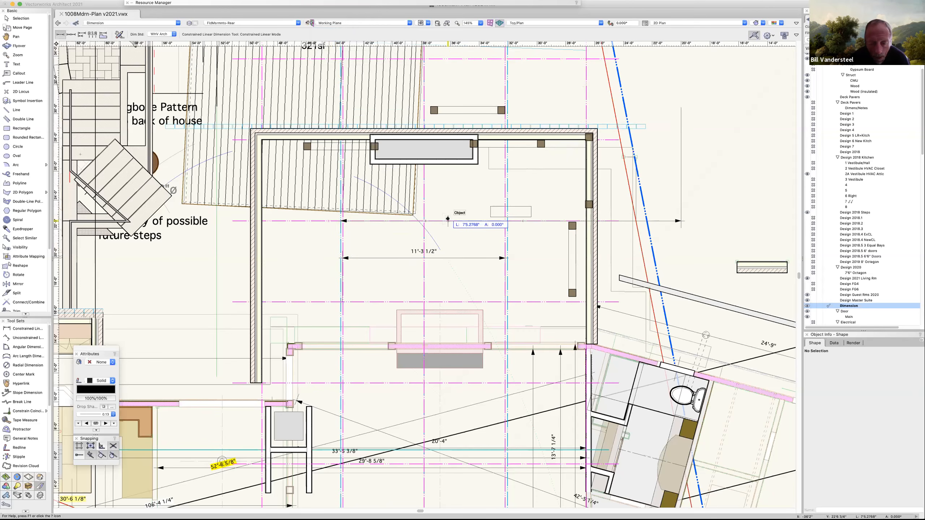
{"action": "key", "text": "Escape"}
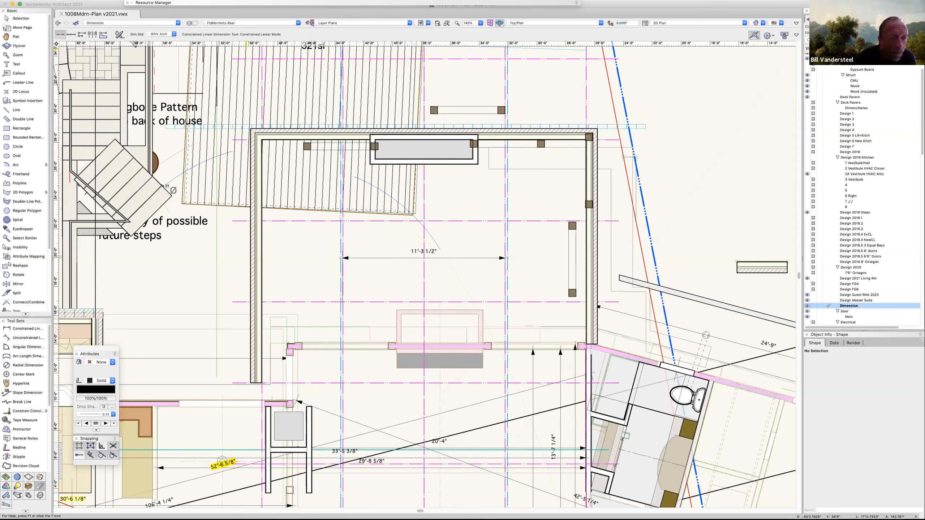
{"action": "left_click", "coordinate": [81, 1]}
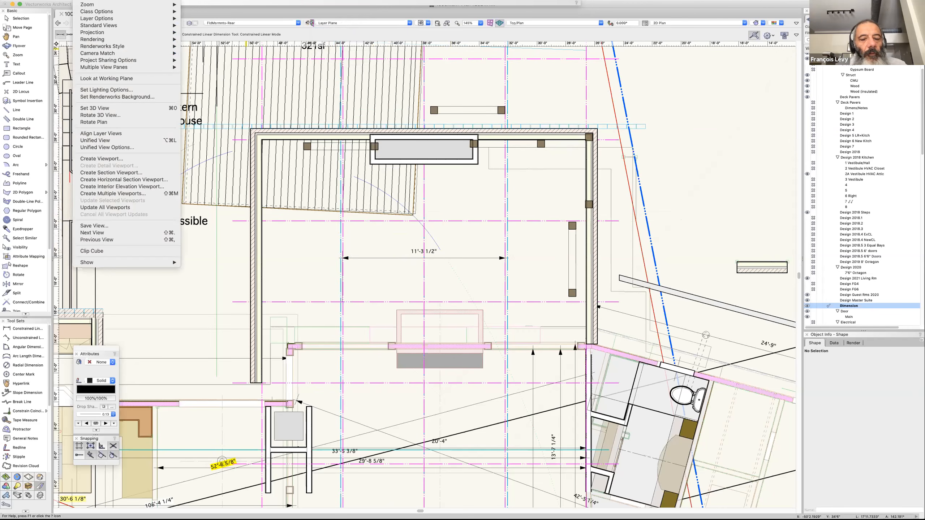
{"action": "mouse_move", "coordinate": [81, 54]}
{"action": "mouse_move", "coordinate": [85, 31]}
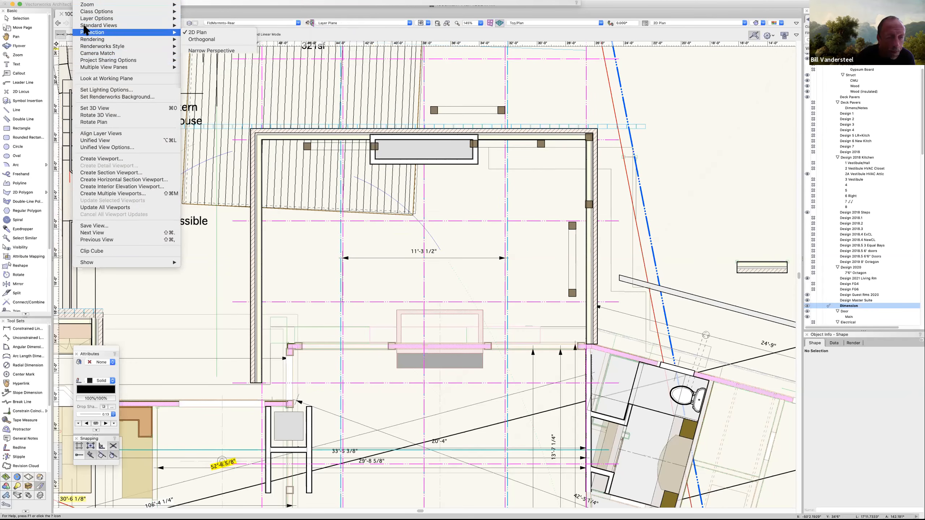
{"action": "key", "text": "Escape"}
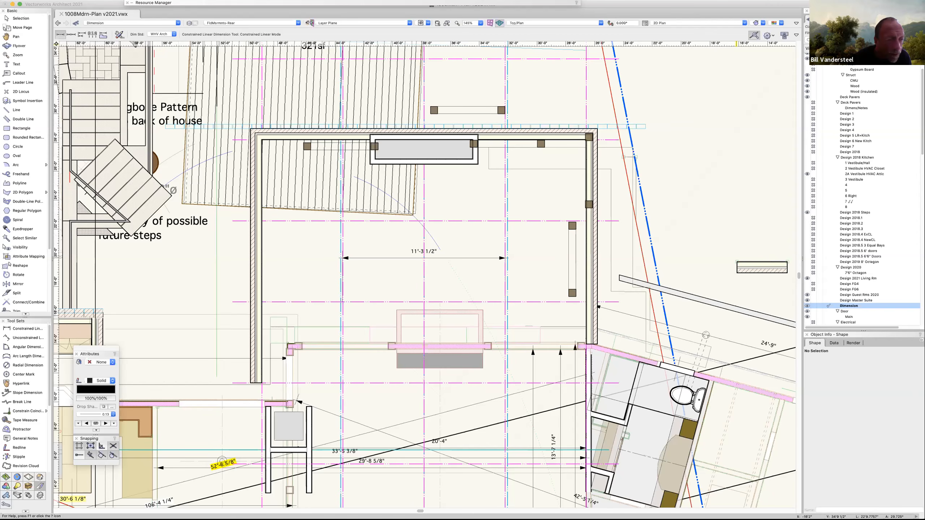
Examine the document's dimension preferences and the available dimension standards, and leave without applying changes.
{"action": "left_click", "coordinate": [49, 1]}
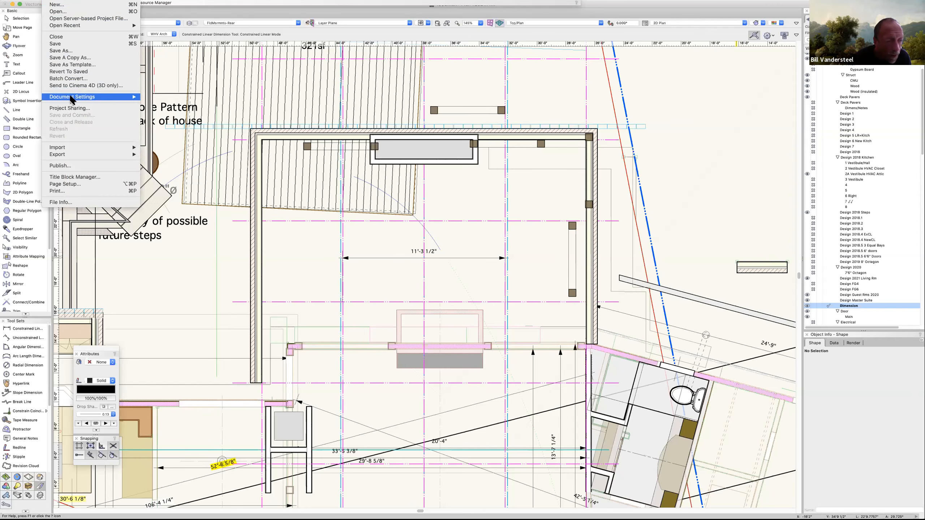
{"action": "mouse_move", "coordinate": [70, 96]}
{"action": "left_click", "coordinate": [169, 97]}
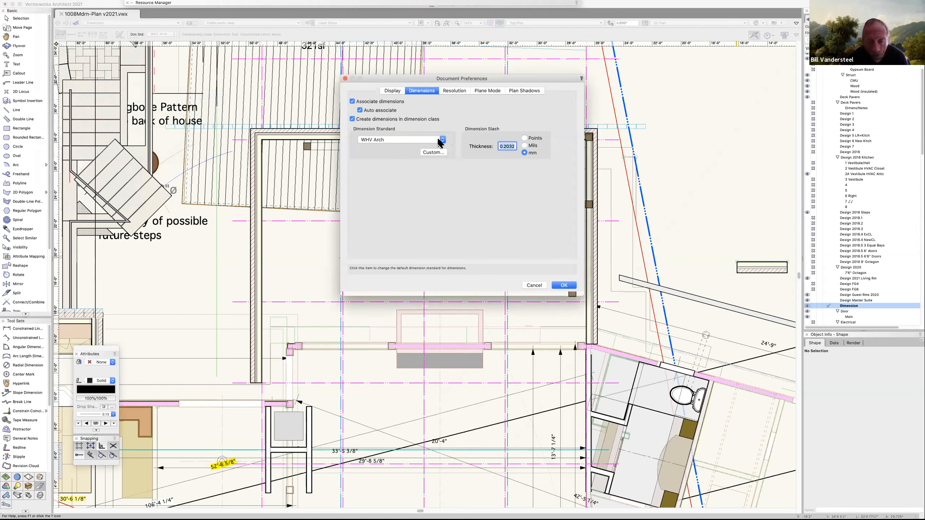
{"action": "left_click", "coordinate": [442, 139]}
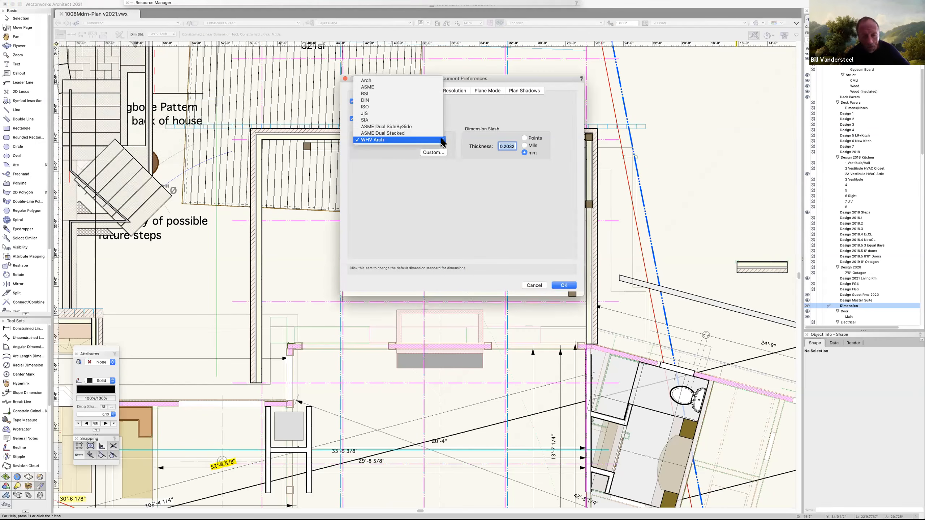
{"action": "left_click", "coordinate": [441, 140]}
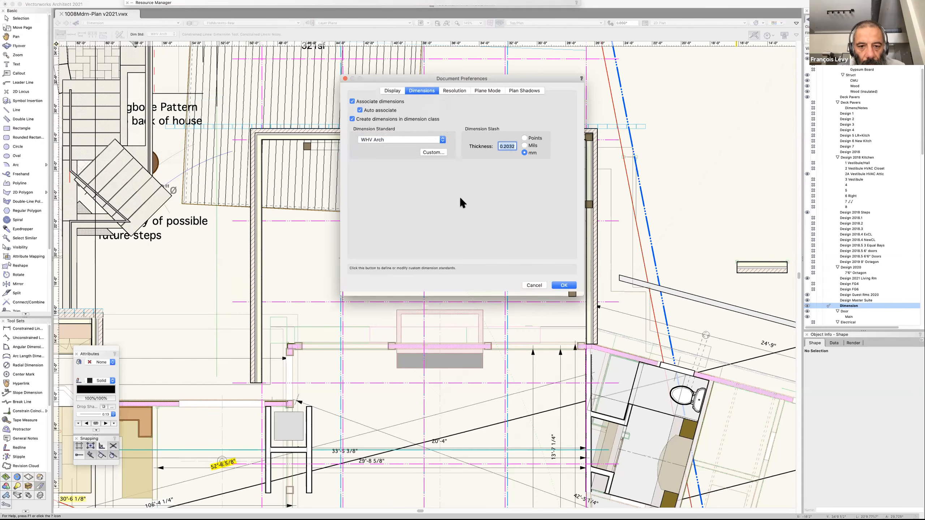
{"action": "left_click", "coordinate": [541, 286]}
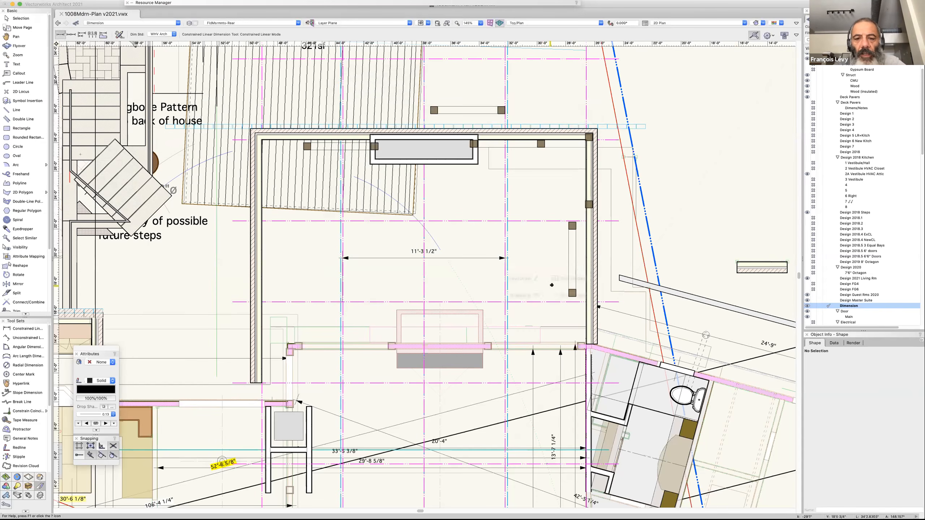
Make the FldMsrmnts-Rear design layer fully visible and set the layer options to Active Only.
{"action": "mouse_move", "coordinate": [524, 278]}
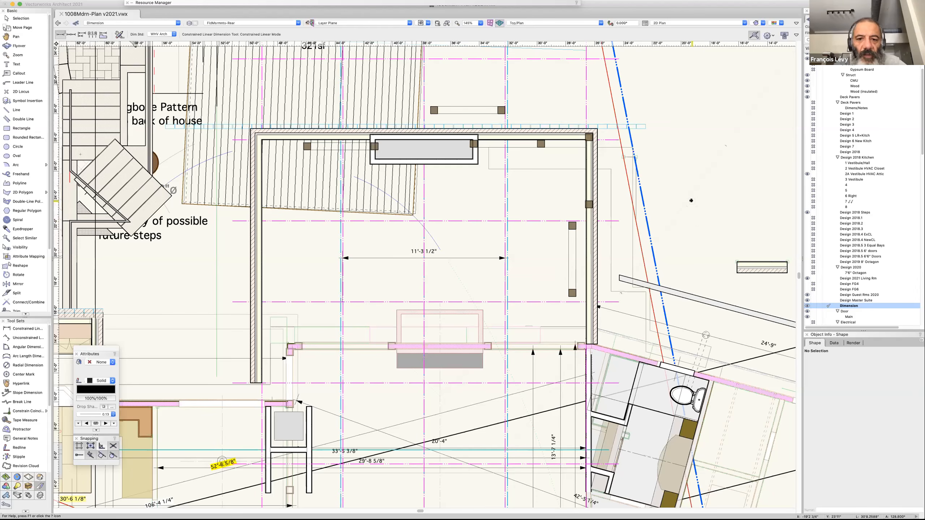
{"action": "scroll", "coordinate": [691, 201], "scroll_direction": "left", "scroll_amount": 10}
{"action": "scroll", "coordinate": [691, 200], "scroll_direction": "up", "scroll_amount": 2}
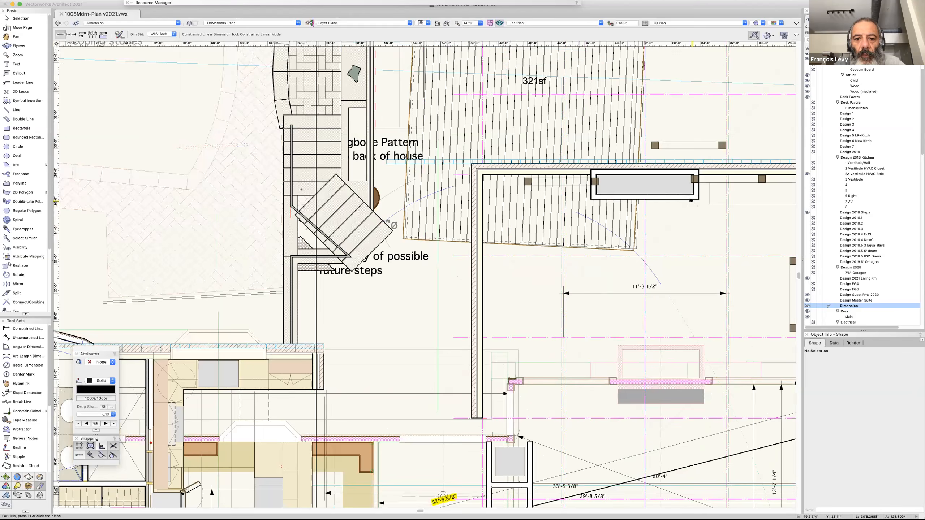
{"action": "scroll", "coordinate": [691, 201], "scroll_direction": "left", "scroll_amount": 7}
{"action": "scroll", "coordinate": [729, 304], "scroll_direction": "left", "scroll_amount": 2}
{"action": "scroll", "coordinate": [729, 305], "scroll_direction": "down", "scroll_amount": 1}
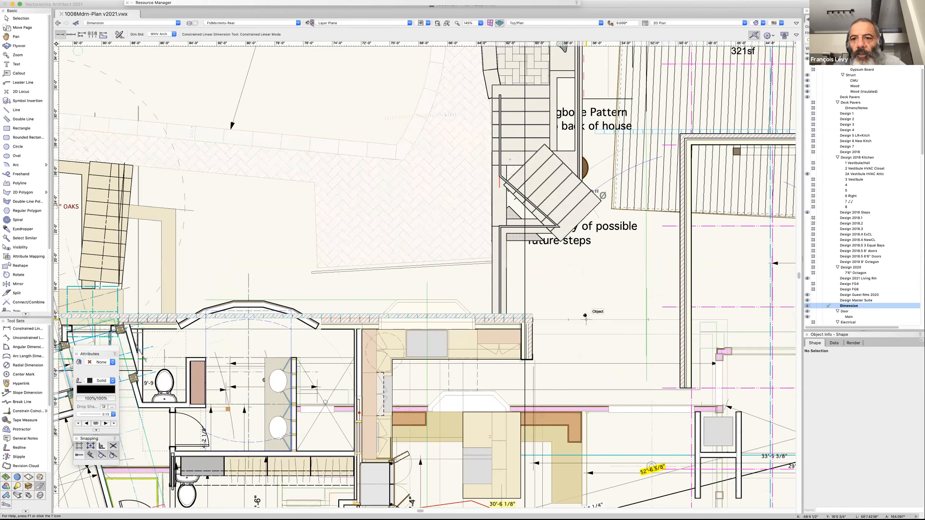
{"action": "scroll", "coordinate": [585, 315], "scroll_direction": "down", "scroll_amount": 1}
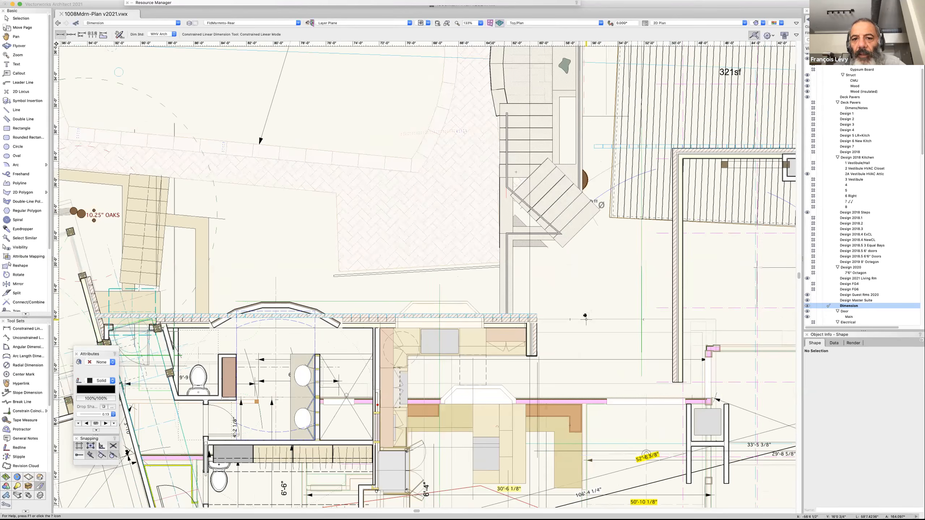
{"action": "scroll", "coordinate": [585, 316], "scroll_direction": "down", "scroll_amount": 1}
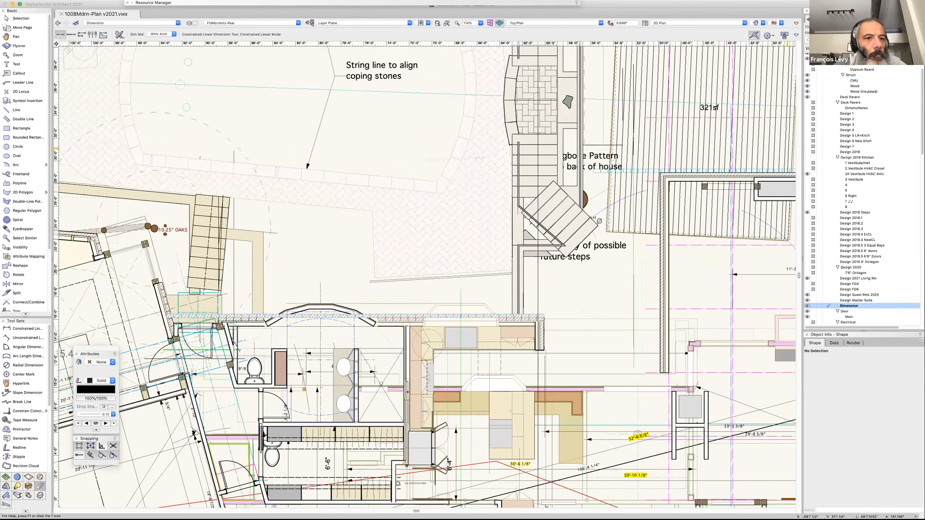
{"action": "left_click", "coordinate": [817, 19]}
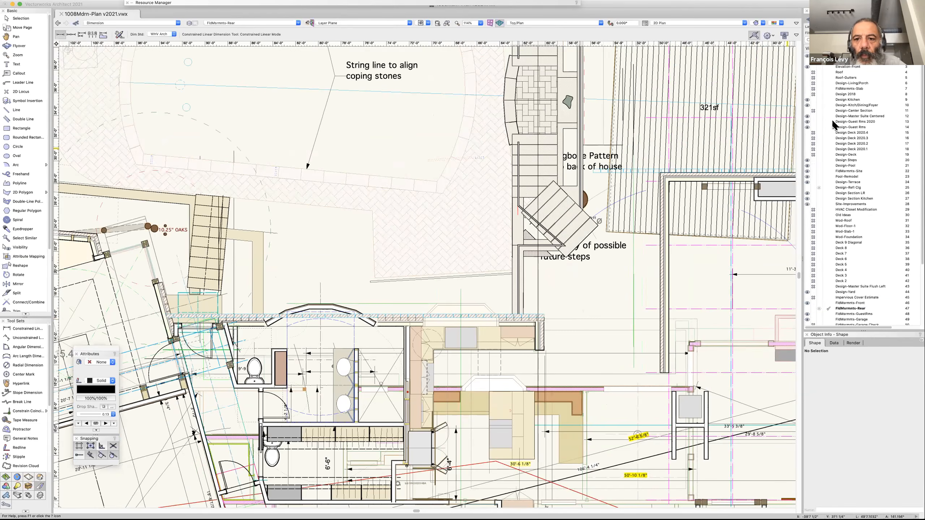
{"action": "scroll", "coordinate": [837, 203], "scroll_direction": "down", "scroll_amount": 3}
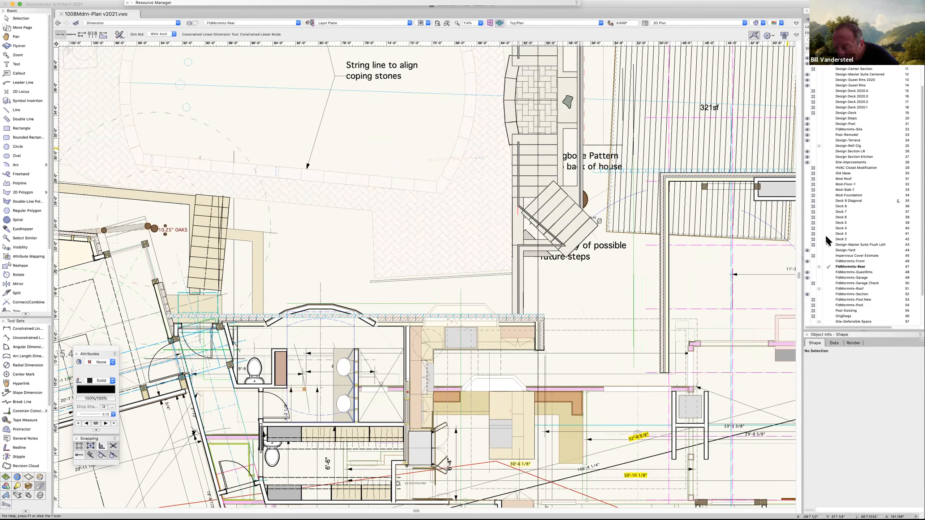
{"action": "left_click", "coordinate": [807, 269]}
{"action": "left_click", "coordinate": [808, 273]}
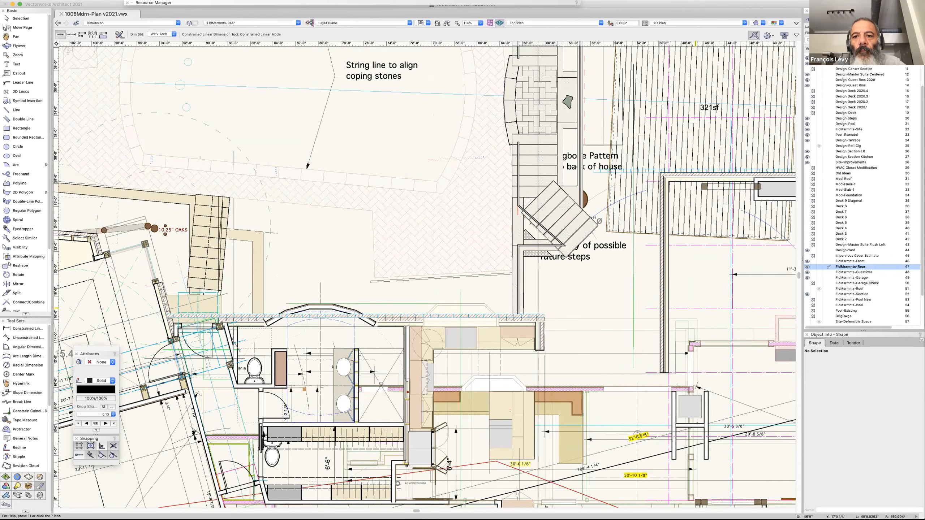
{"action": "left_click", "coordinate": [854, 24]}
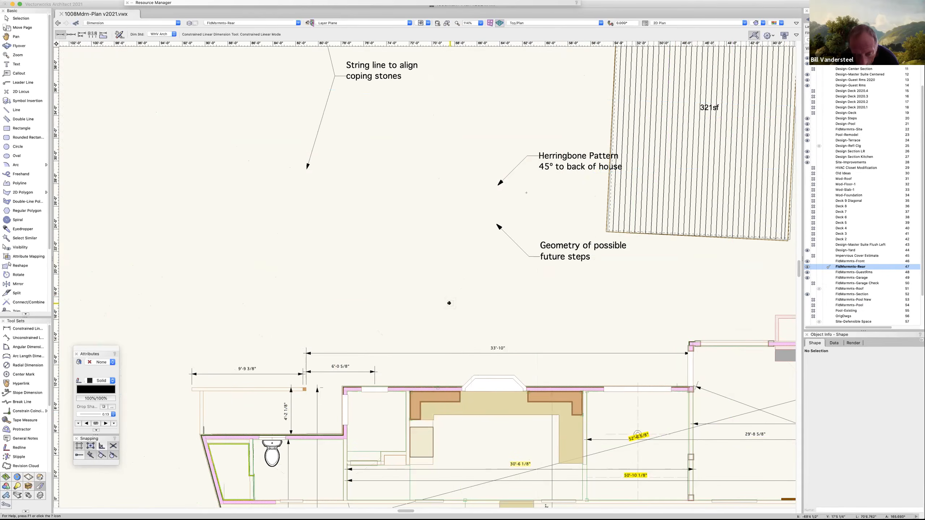
Try to dimension the kitchen's rear wall from its outer corner to the far edge of the bay window.
{"action": "left_click", "coordinate": [342, 384]}
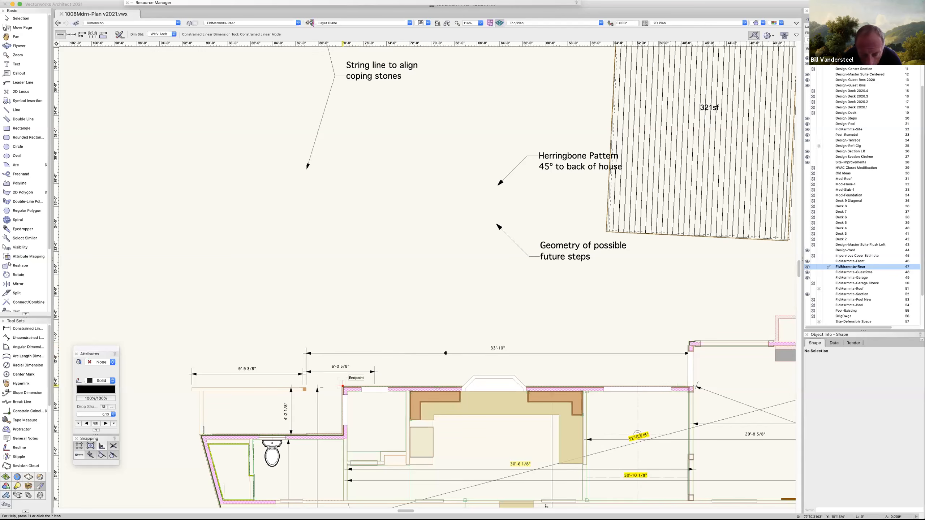
{"action": "left_click", "coordinate": [526, 387]}
{"action": "key", "text": "Escape"}
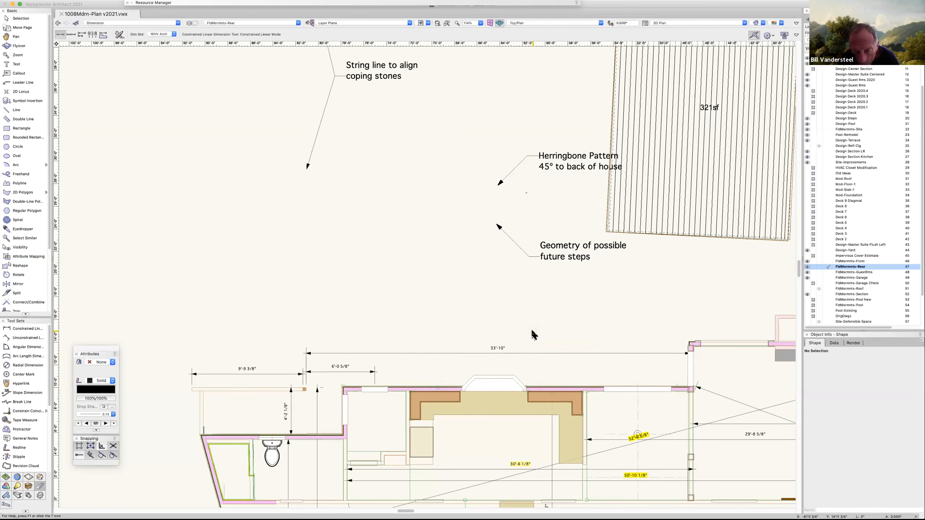
Expand the Resource Manager palette and close it to clear the drawing area.
{"action": "mouse_move", "coordinate": [531, 331]}
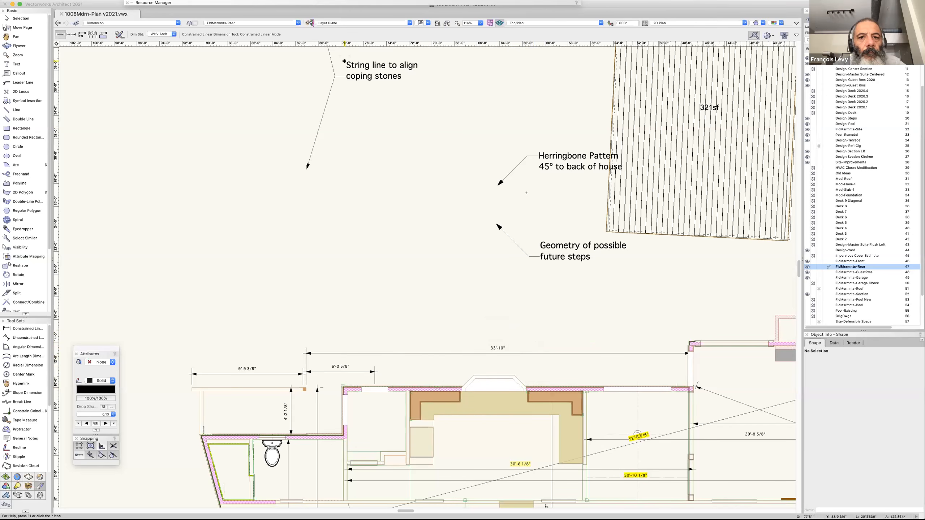
{"action": "left_click", "coordinate": [232, 4]}
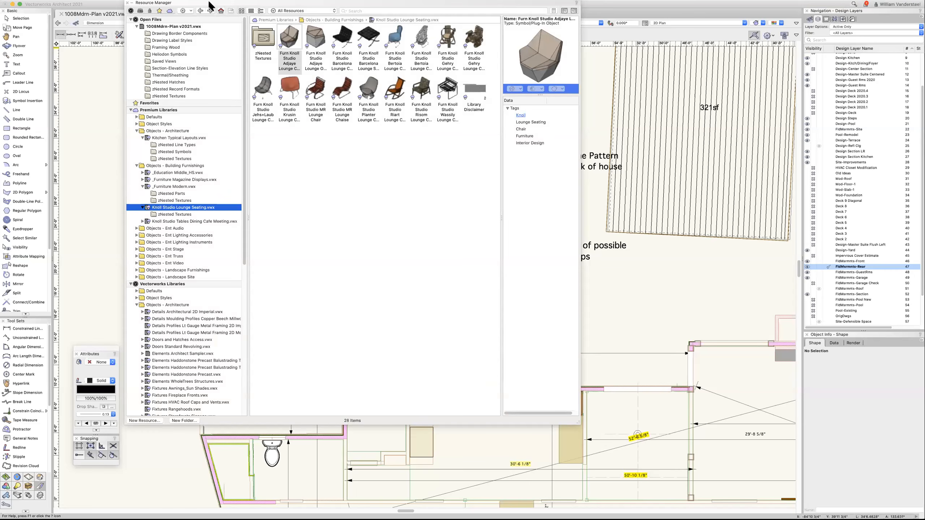
{"action": "left_click", "coordinate": [209, 2]}
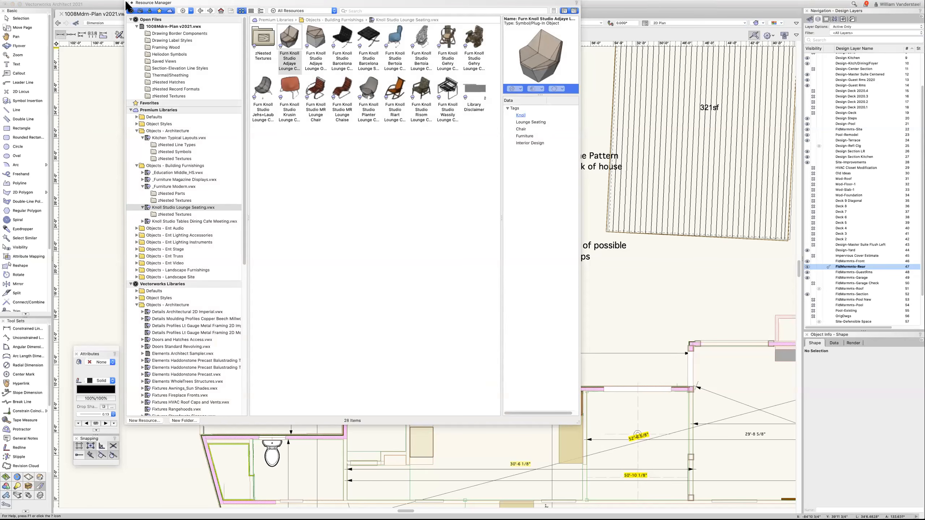
{"action": "left_click", "coordinate": [87, 129]}
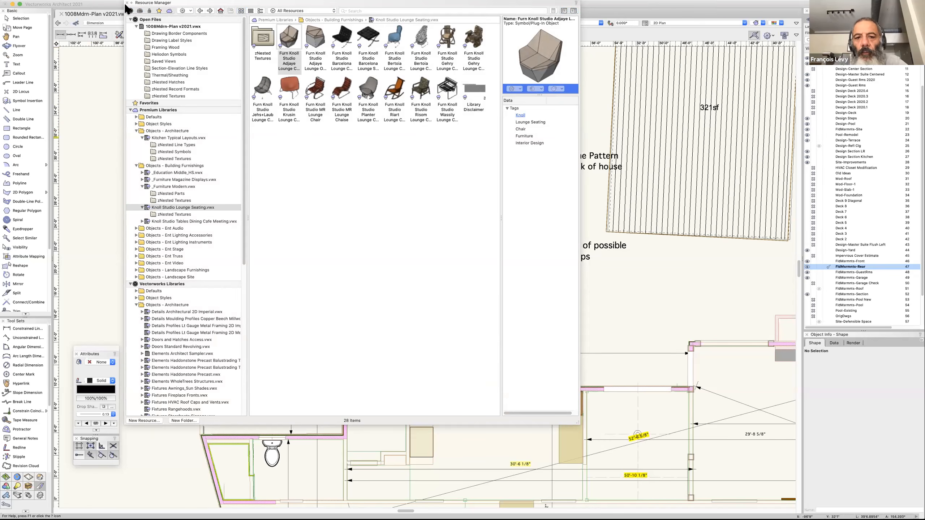
{"action": "left_click", "coordinate": [127, 3]}
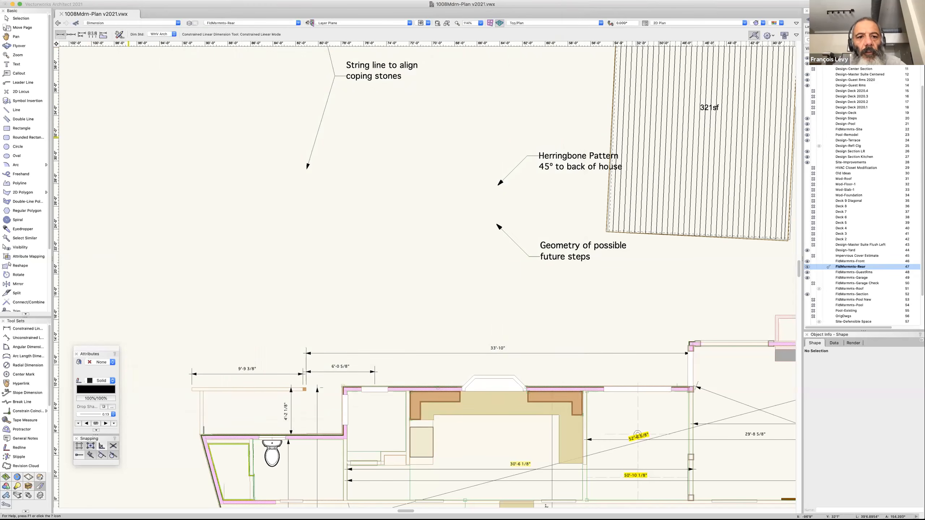
Run a Select Only custom selection, executed immediately, for objects whose Type is either of the two listed Dimension entries.
{"action": "left_click", "coordinate": [163, 1]}
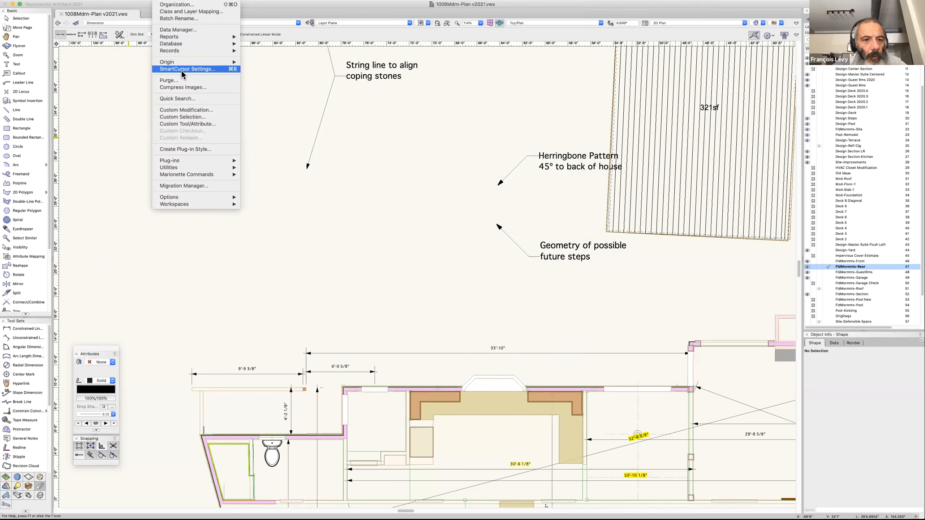
{"action": "left_click", "coordinate": [194, 117]}
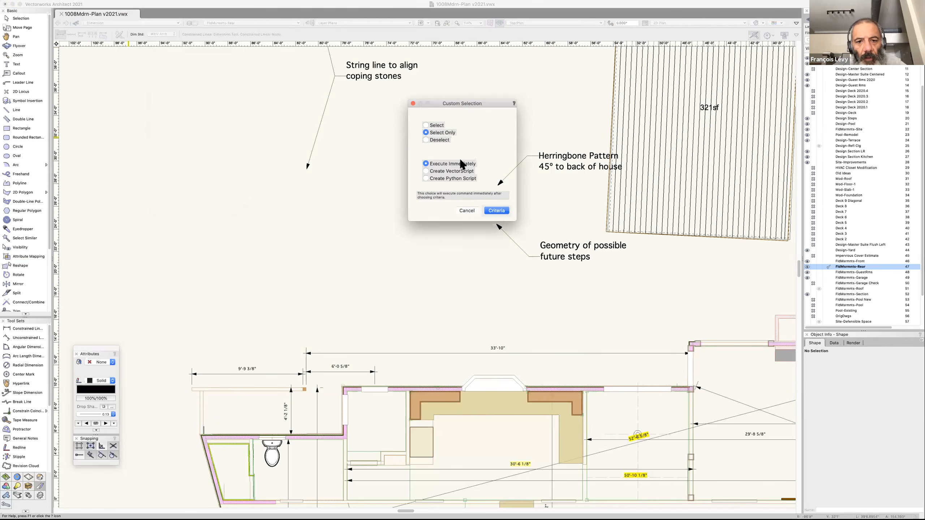
{"action": "left_click", "coordinate": [495, 209]}
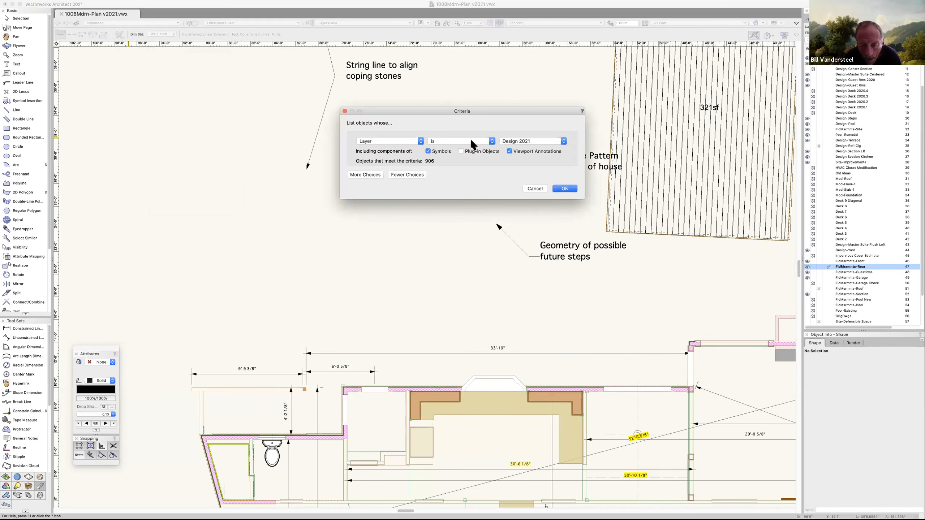
{"action": "left_click", "coordinate": [421, 145]}
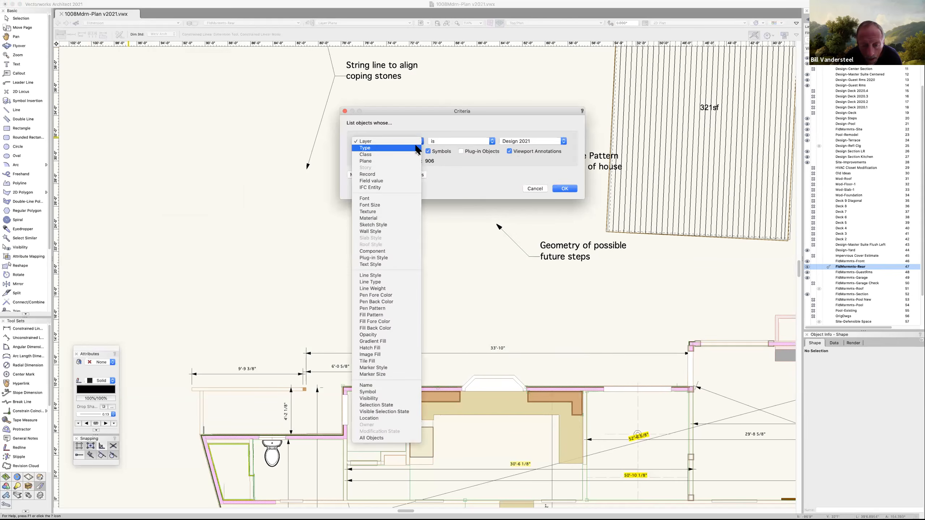
{"action": "left_click", "coordinate": [382, 140]}
{"action": "left_click", "coordinate": [556, 141]}
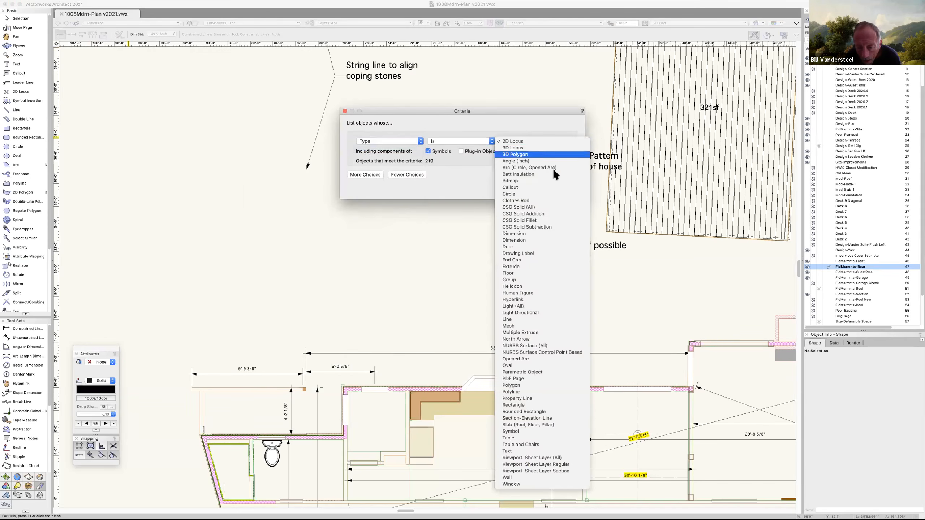
{"action": "left_click", "coordinate": [529, 234]}
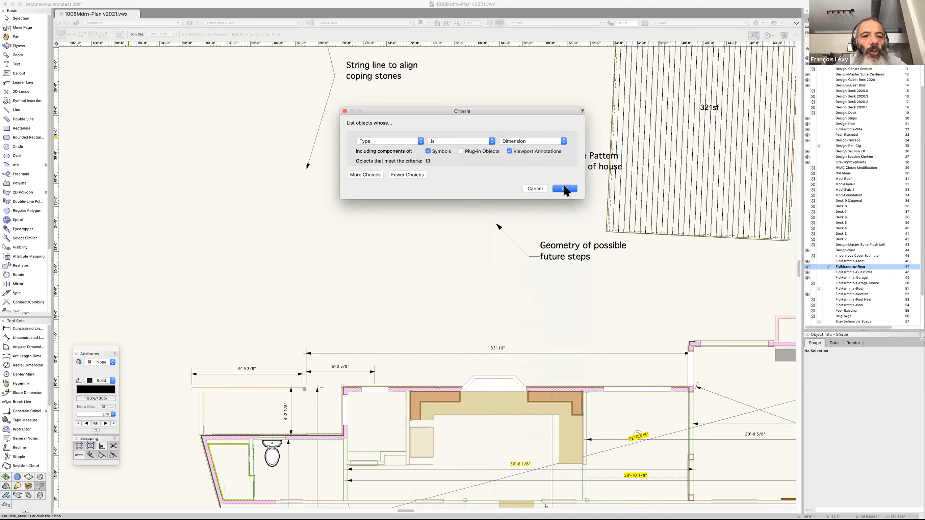
{"action": "left_click", "coordinate": [367, 175]}
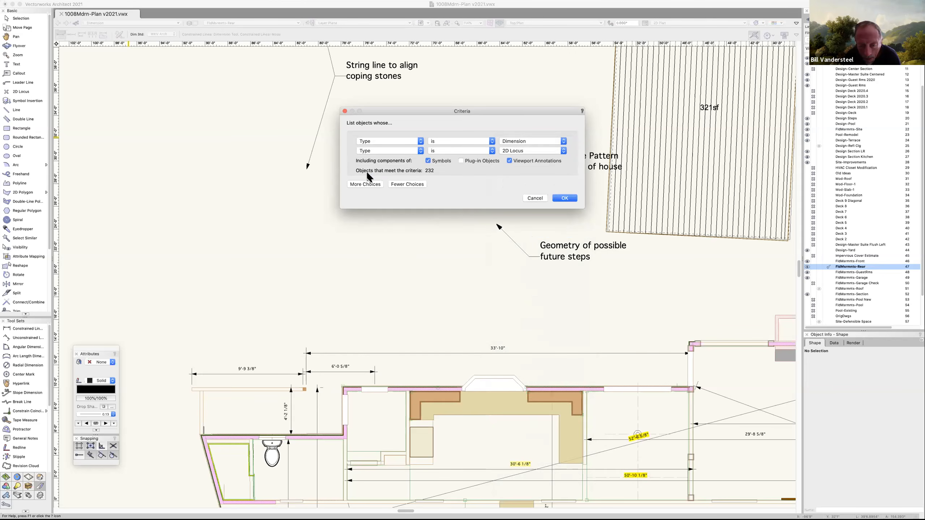
{"action": "left_click", "coordinate": [560, 150]}
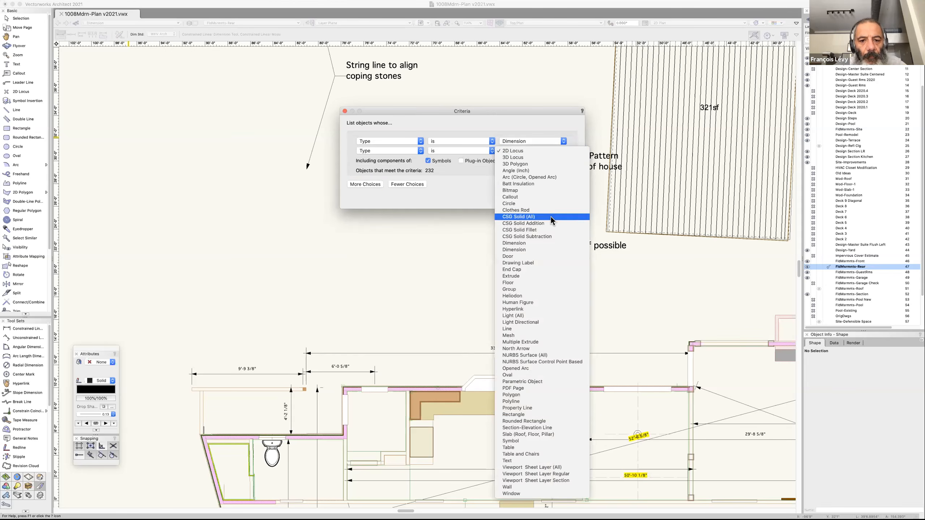
{"action": "left_click", "coordinate": [546, 250]}
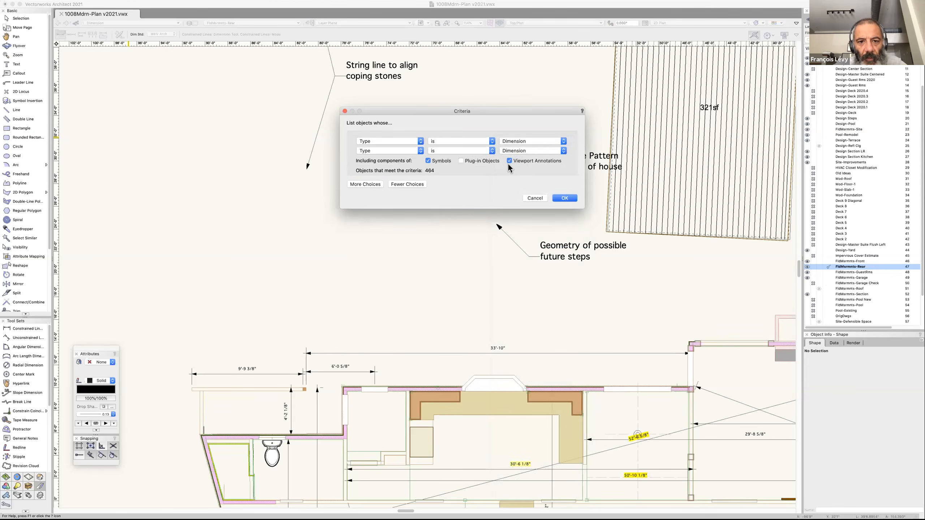
{"action": "left_click", "coordinate": [559, 199]}
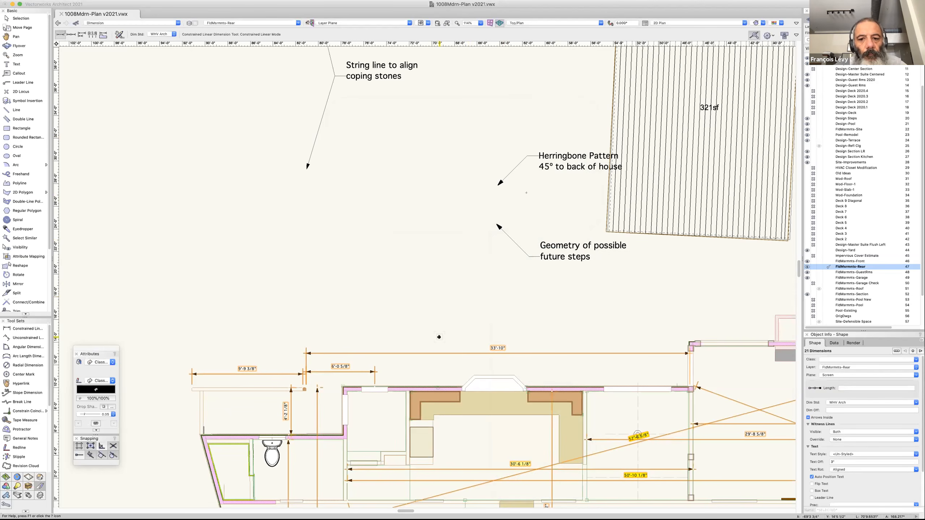
Examine where the selected dimensions lie, around the floor plan and in the outlying areas away from it.
{"action": "key", "text": "super+6"}
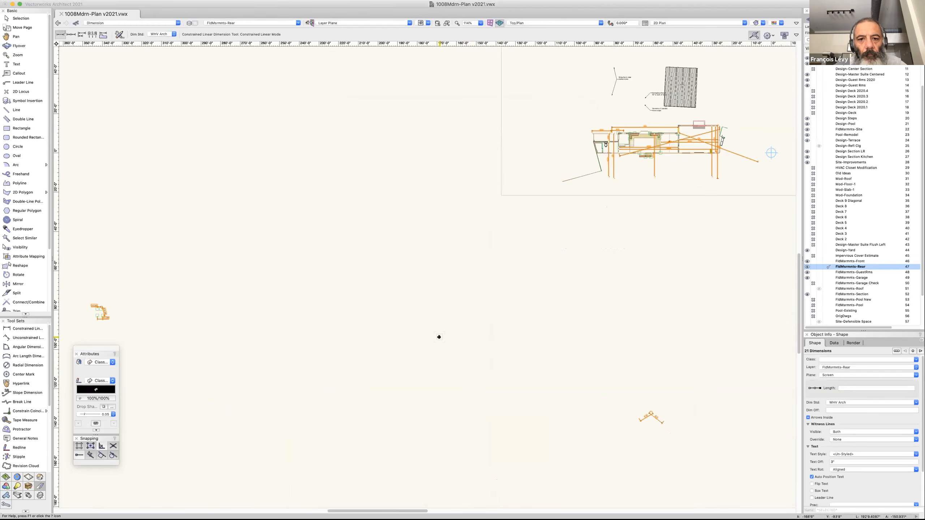
{"action": "key", "text": "grave"}
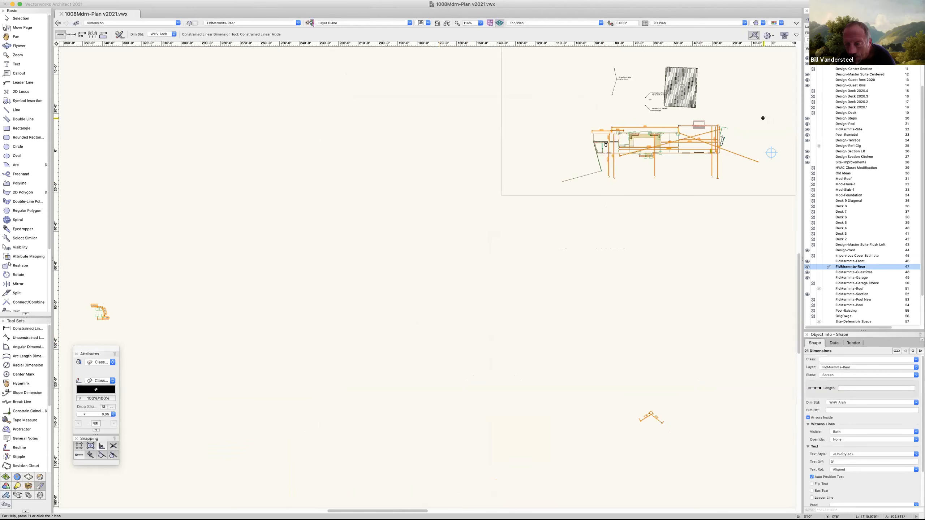
{"action": "scroll", "coordinate": [756, 115], "scroll_direction": "right", "scroll_amount": 5}
{"action": "scroll", "coordinate": [756, 115], "scroll_direction": "up", "scroll_amount": 3}
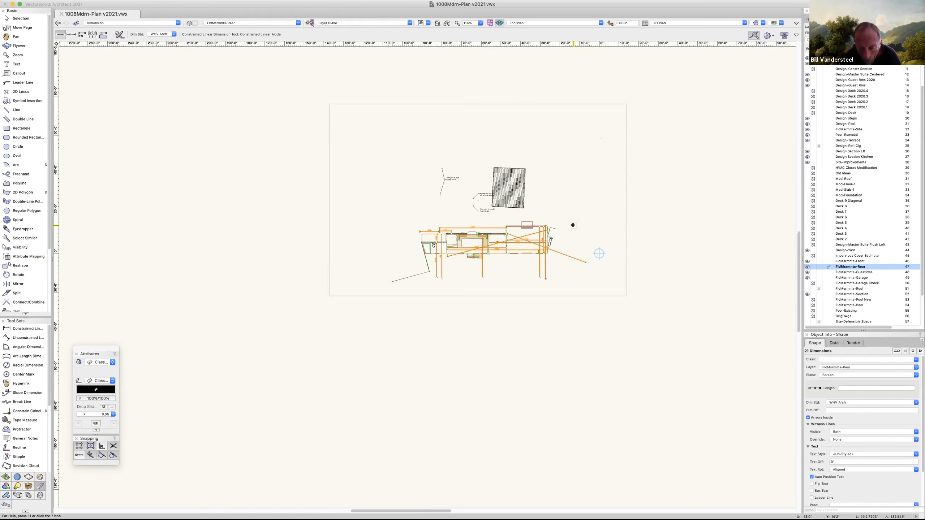
{"action": "scroll", "coordinate": [573, 225], "scroll_direction": "up", "scroll_amount": 3}
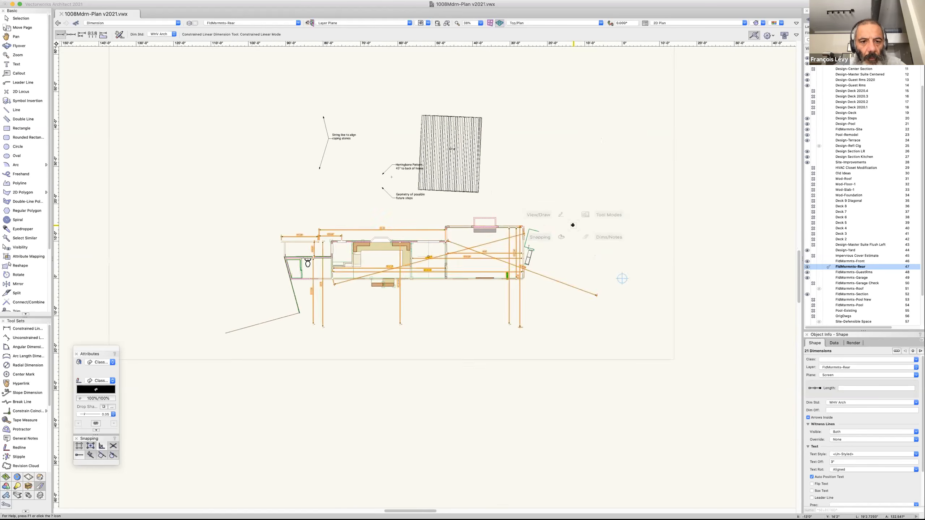
{"action": "scroll", "coordinate": [573, 225], "scroll_direction": "down", "scroll_amount": 3}
{"action": "scroll", "coordinate": [573, 225], "scroll_direction": "down", "scroll_amount": 2}
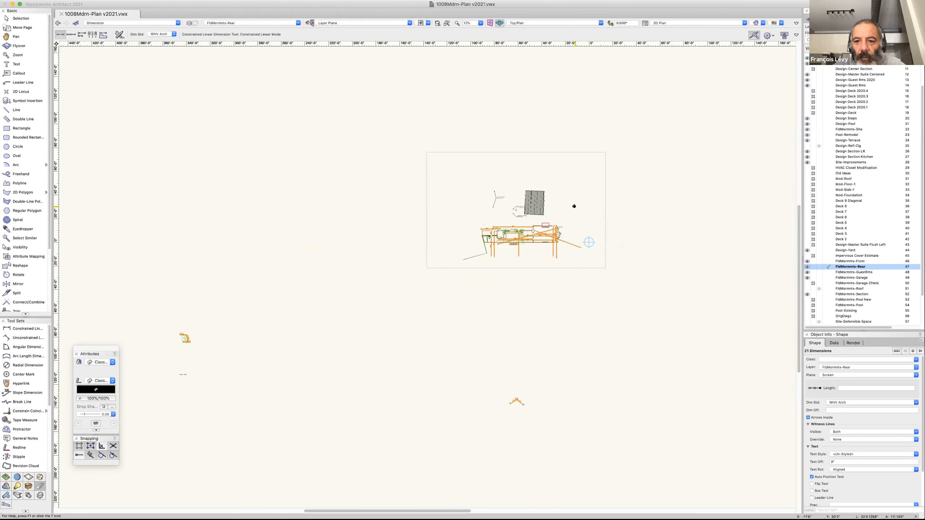
{"action": "scroll", "coordinate": [559, 196], "scroll_direction": "up", "scroll_amount": 5}
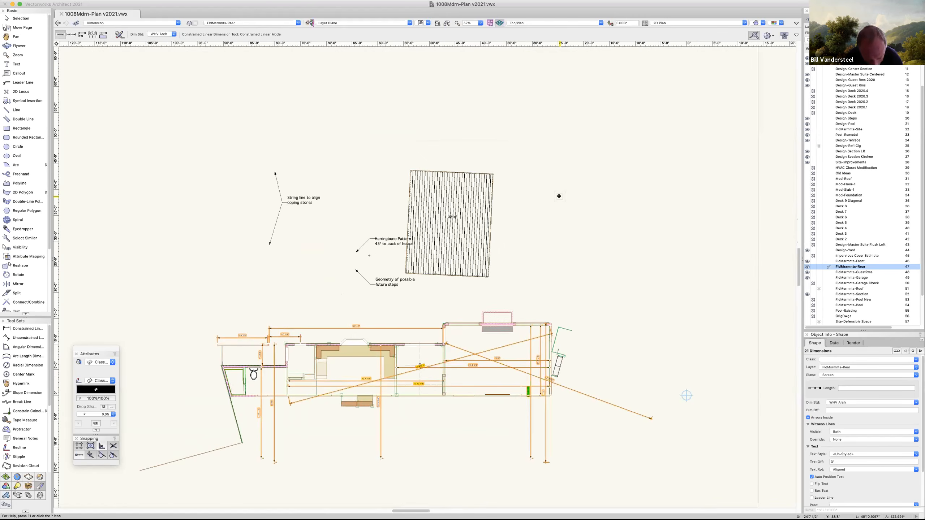
Try to dimension the upper edge of the striped 321sf area from corner to corner.
{"action": "left_click", "coordinate": [410, 171]}
{"action": "left_click", "coordinate": [492, 173]}
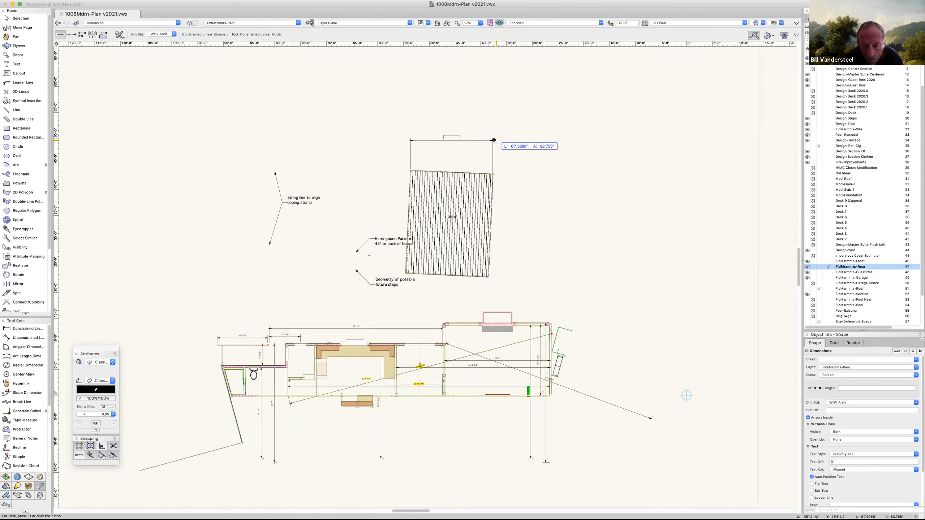
{"action": "key", "text": "Escape"}
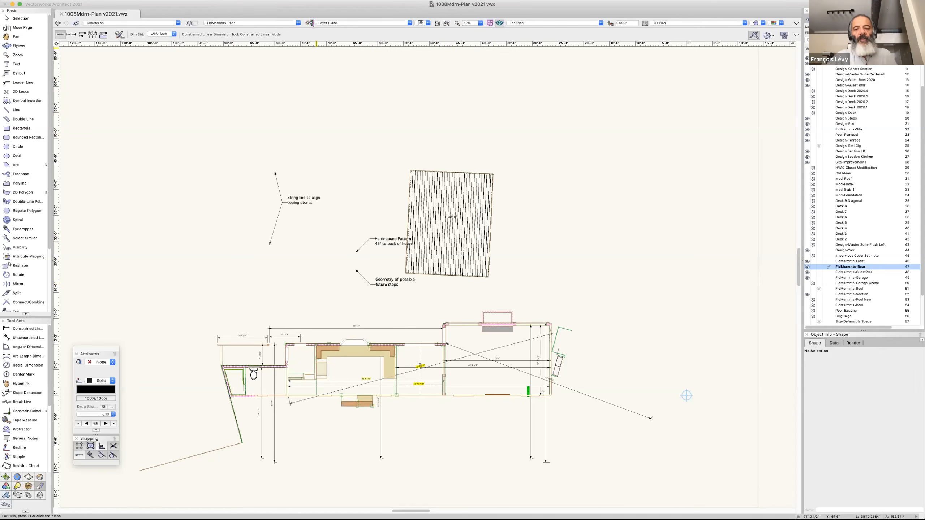
Examine the settings of the custom dimension standard WHV Arch in the document's dimension preferences, leaving it unedited.
{"action": "left_click", "coordinate": [48, 1]}
{"action": "mouse_move", "coordinate": [73, 97]}
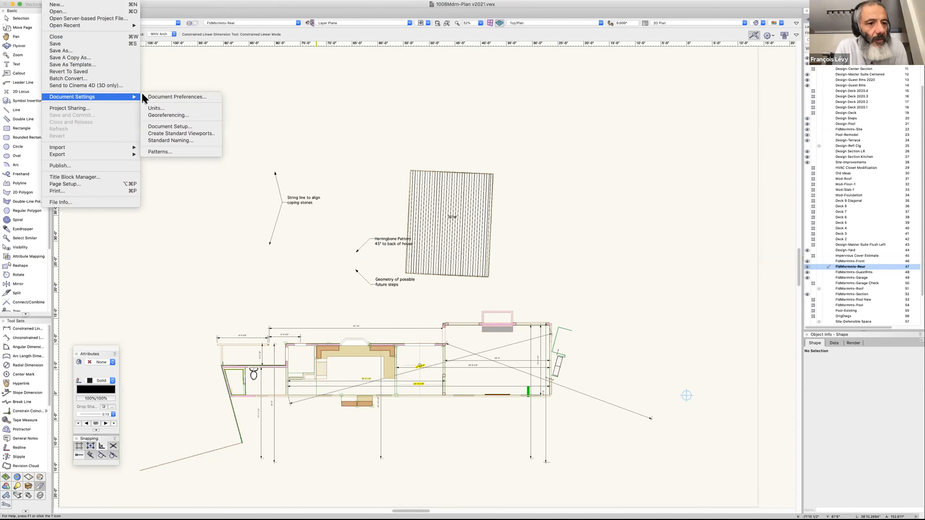
{"action": "left_click", "coordinate": [149, 98]}
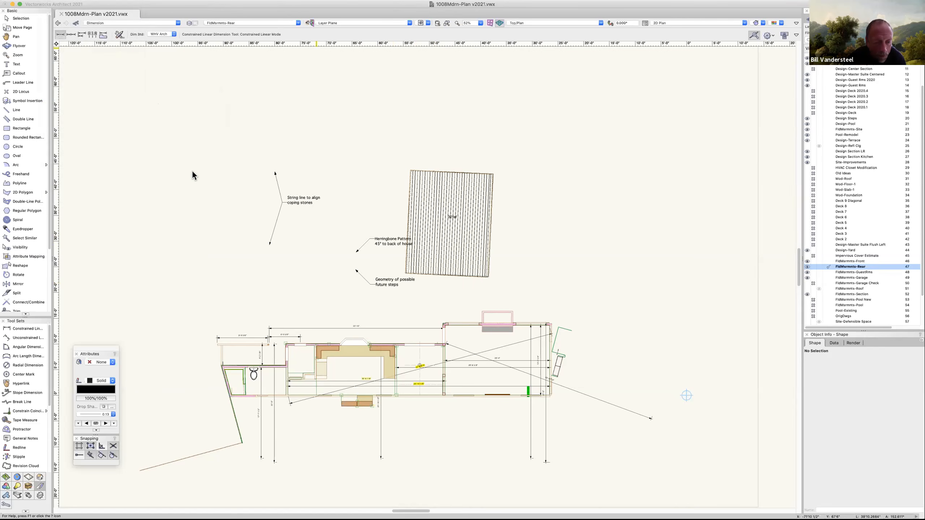
{"action": "left_click", "coordinate": [435, 140]}
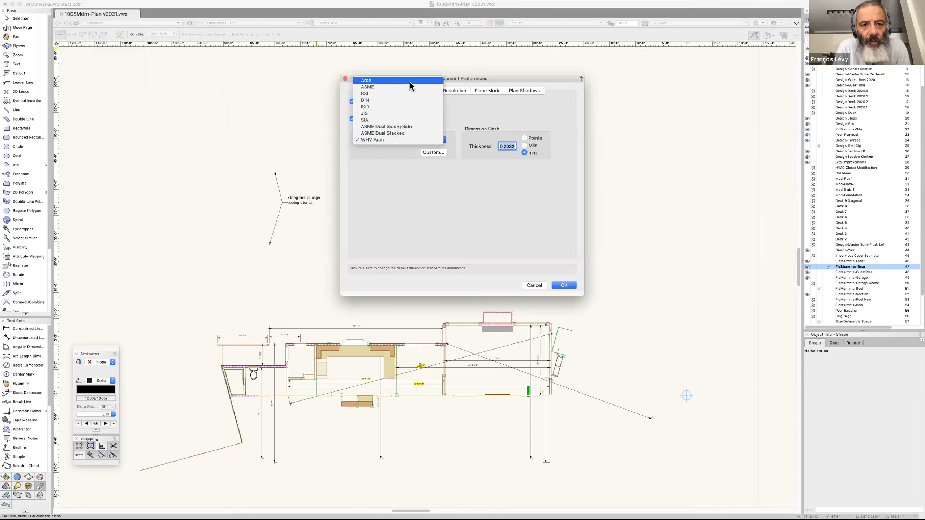
{"action": "left_click", "coordinate": [436, 150]}
{"action": "left_click", "coordinate": [437, 151]}
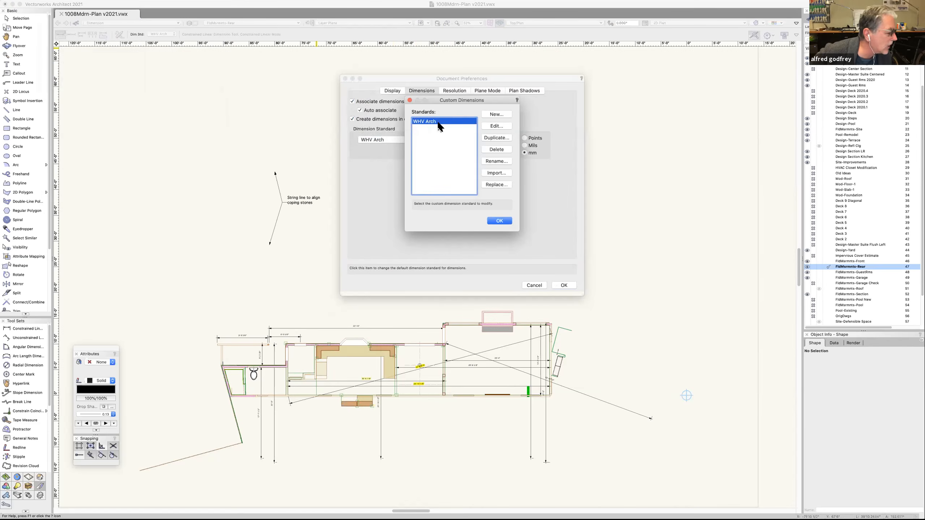
{"action": "left_click", "coordinate": [497, 115]}
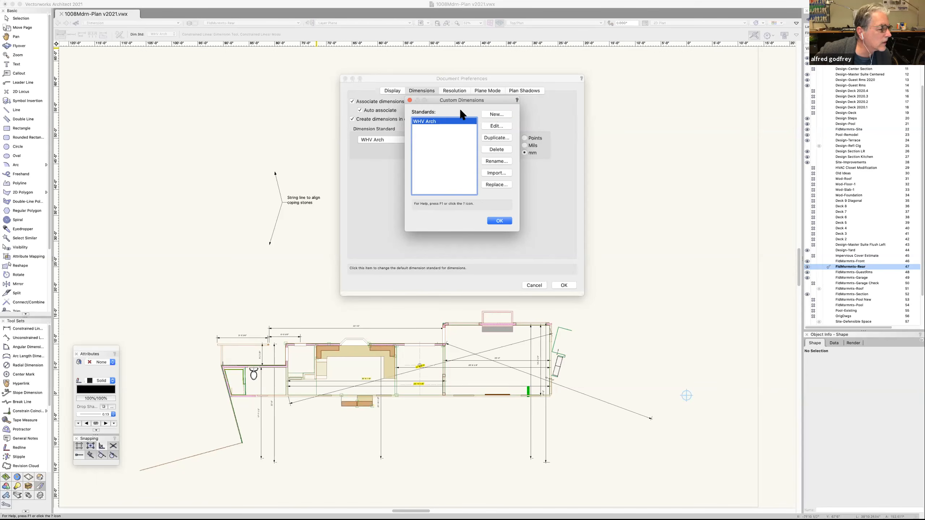
{"action": "left_click", "coordinate": [495, 127]}
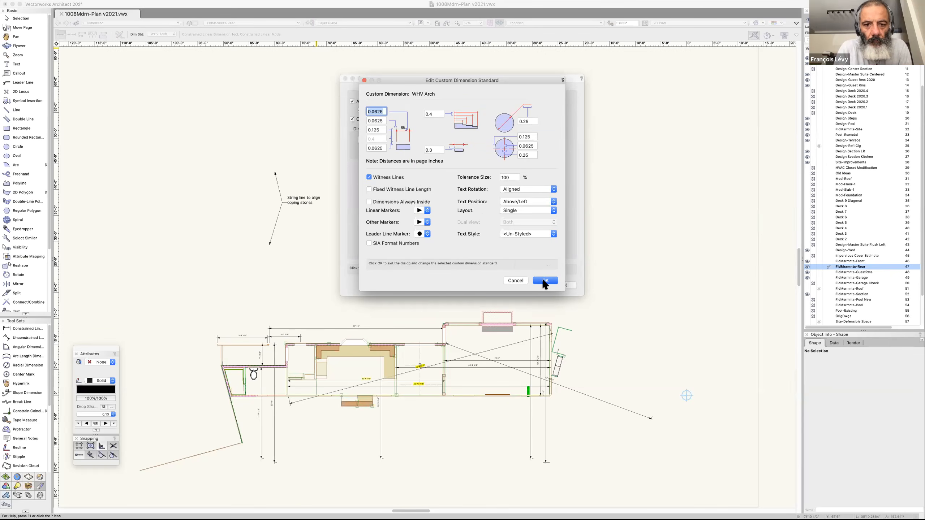
{"action": "left_click", "coordinate": [512, 280]}
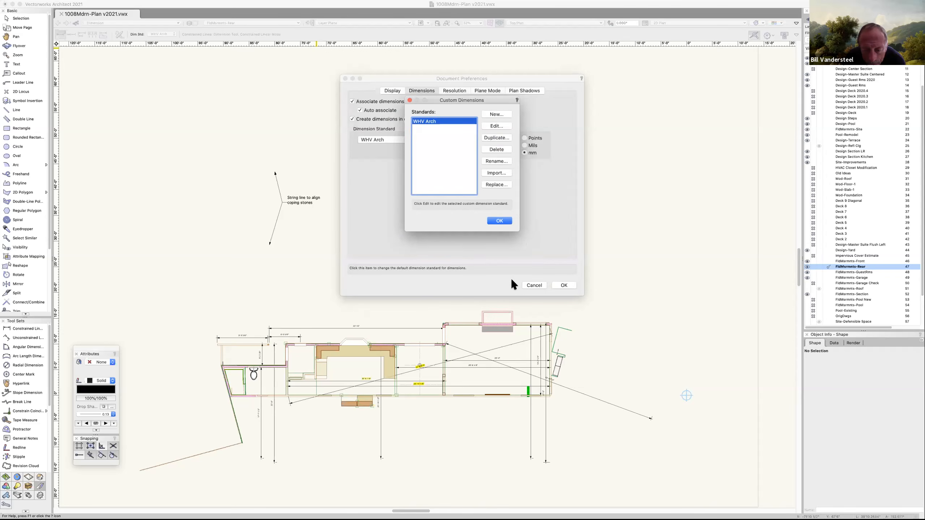
{"action": "left_click", "coordinate": [499, 220]}
Set the document's default dimension standard to Arch.
{"action": "left_click", "coordinate": [442, 140]}
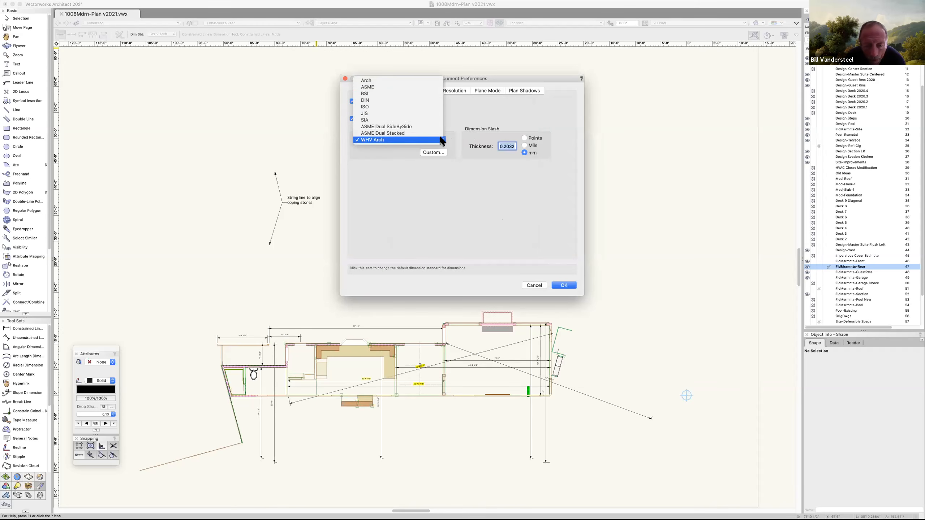
{"action": "left_click", "coordinate": [412, 82]}
{"action": "left_click", "coordinate": [565, 286]}
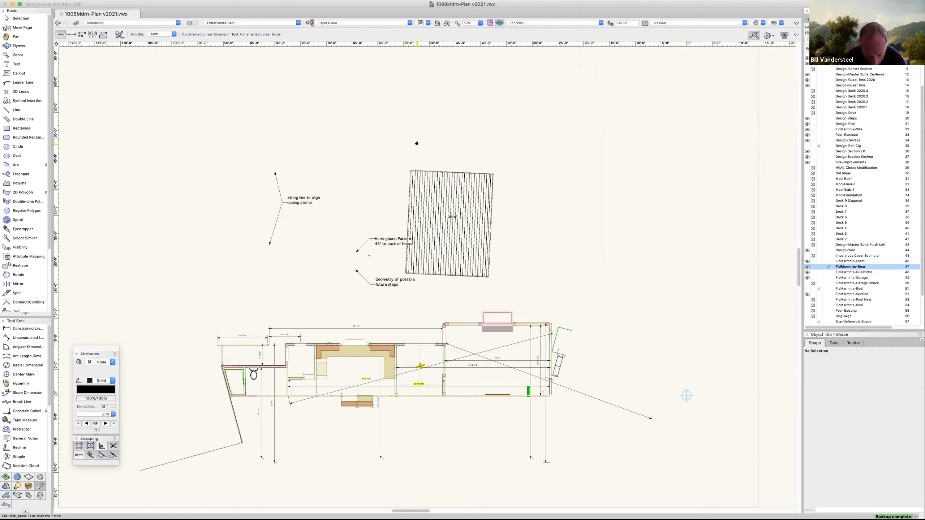
Try again to dimension the upper edge of the striped 321sf area, and review the Chain Dimension Preferences.
{"action": "left_click", "coordinate": [410, 170]}
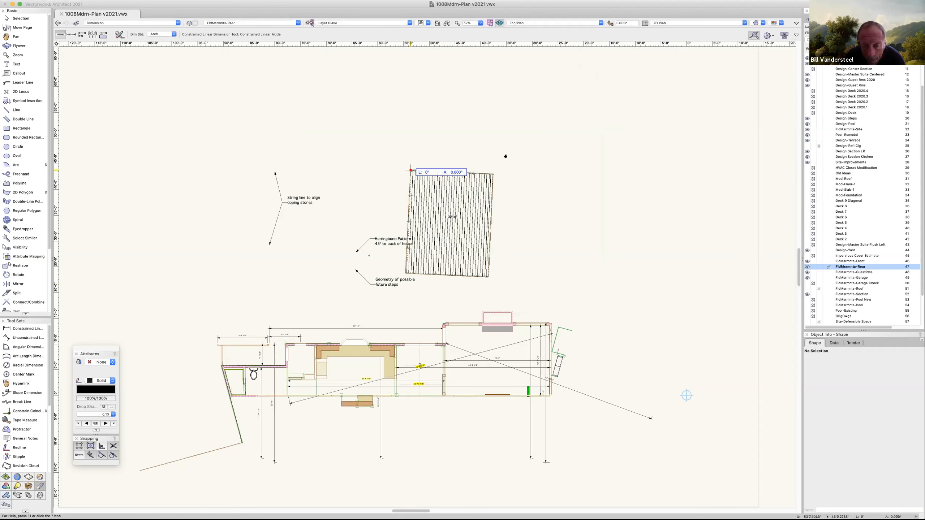
{"action": "left_click", "coordinate": [493, 174]}
{"action": "left_click", "coordinate": [501, 129]}
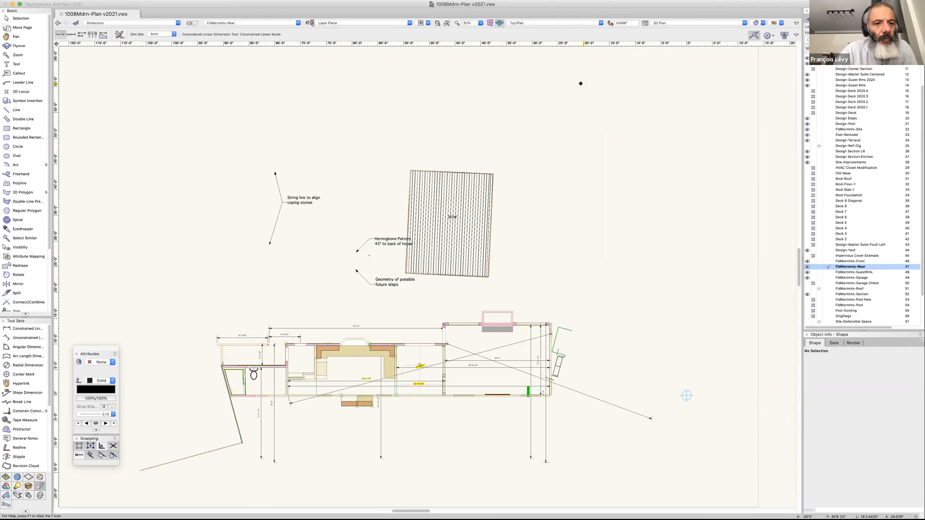
{"action": "left_click", "coordinate": [120, 34]}
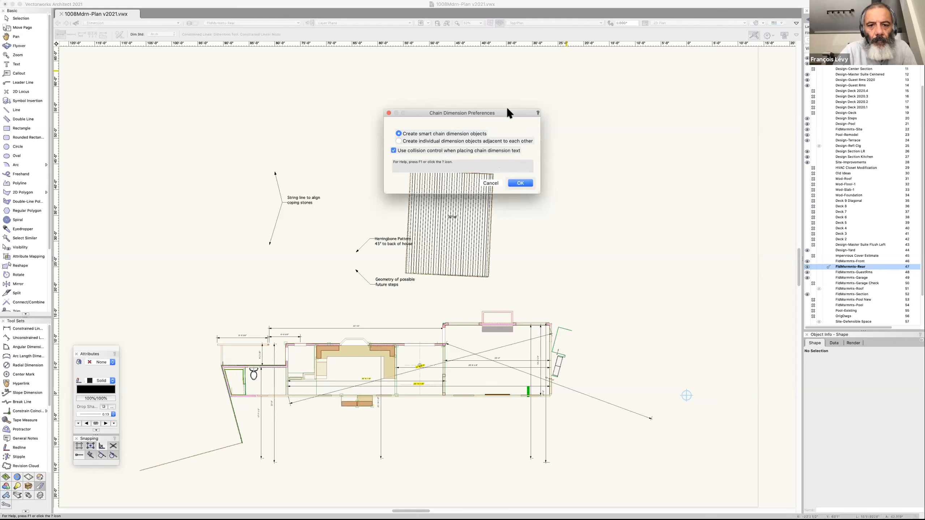
{"action": "left_click", "coordinate": [521, 183]}
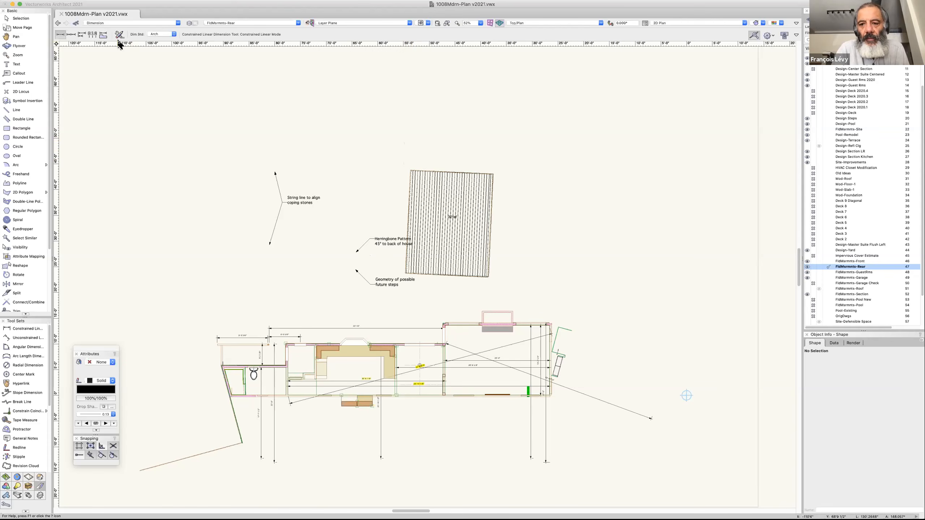
Create a new blank document.
{"action": "left_click", "coordinate": [50, 1]}
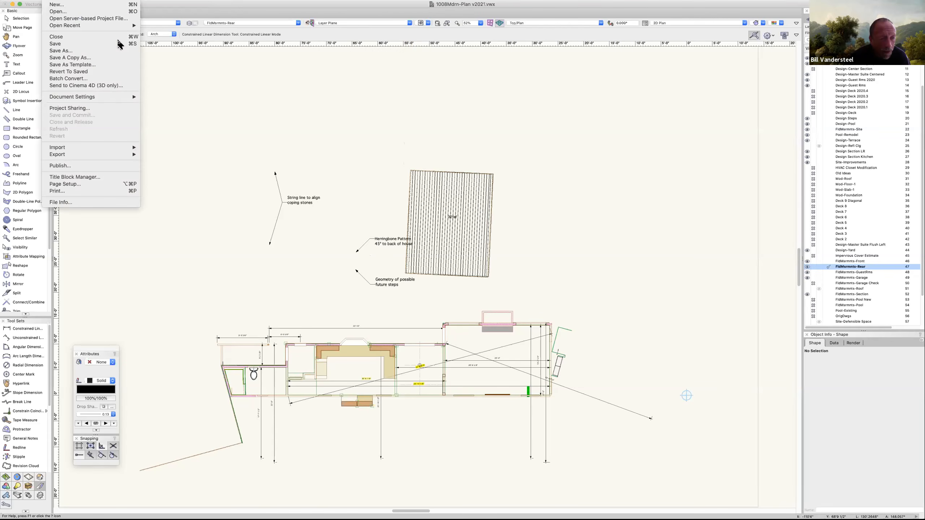
{"action": "left_click", "coordinate": [50, 5]}
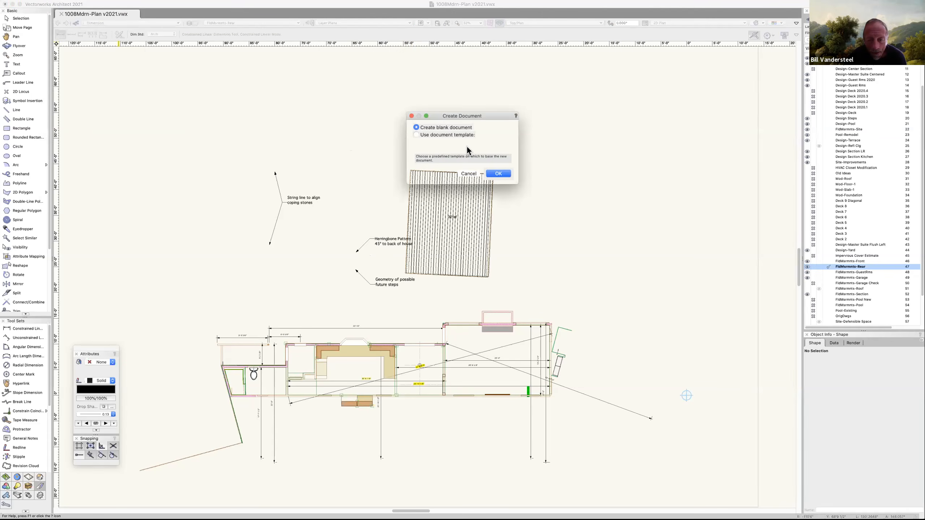
{"action": "left_click", "coordinate": [497, 174]}
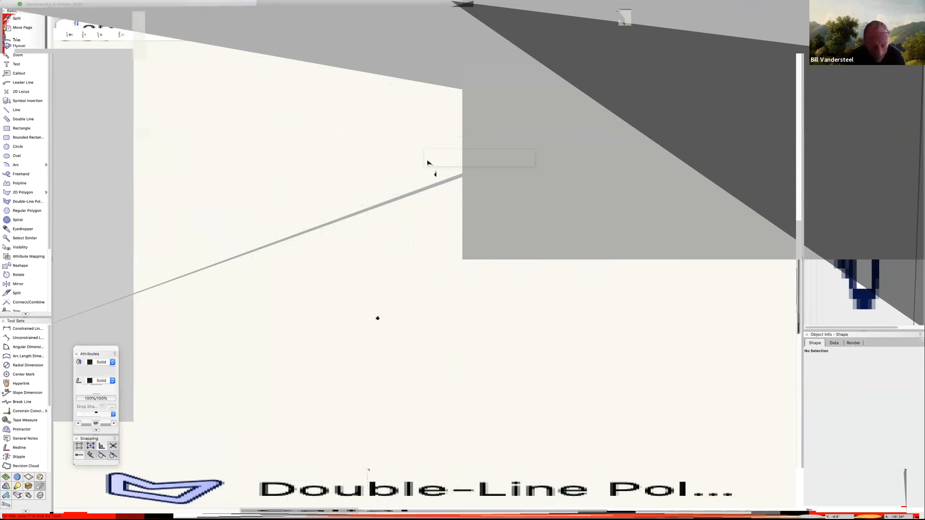
Decline to name and save the Untitled 2 document for a backup copy.
{"action": "key", "text": "super+q"}
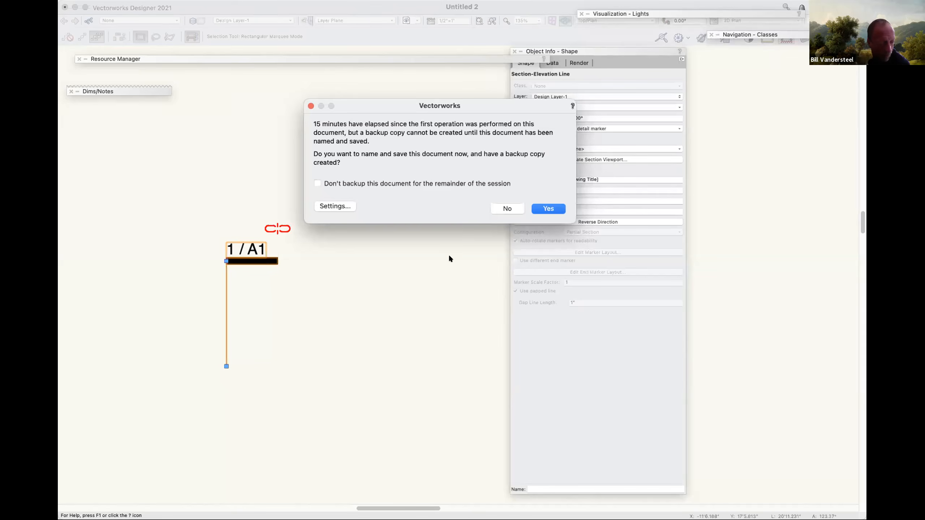
{"action": "left_click", "coordinate": [506, 208]}
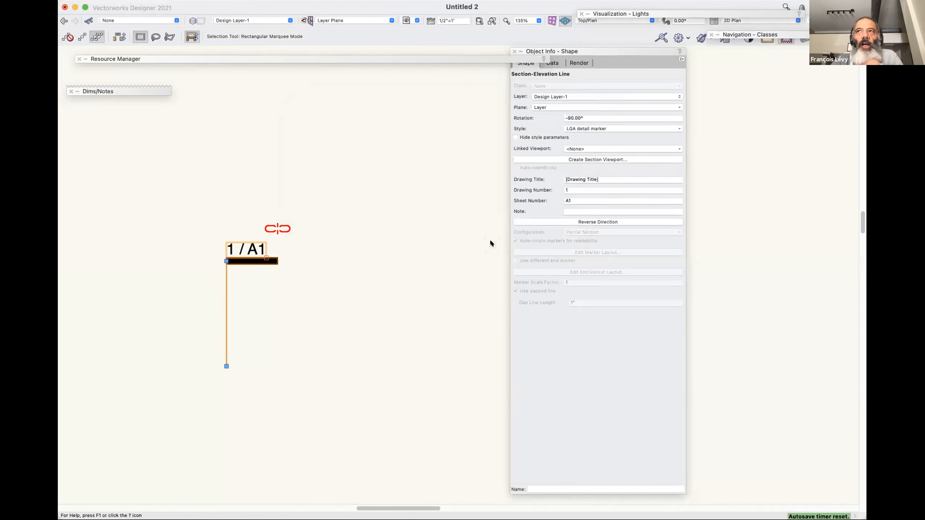
{"action": "key", "text": "u"}
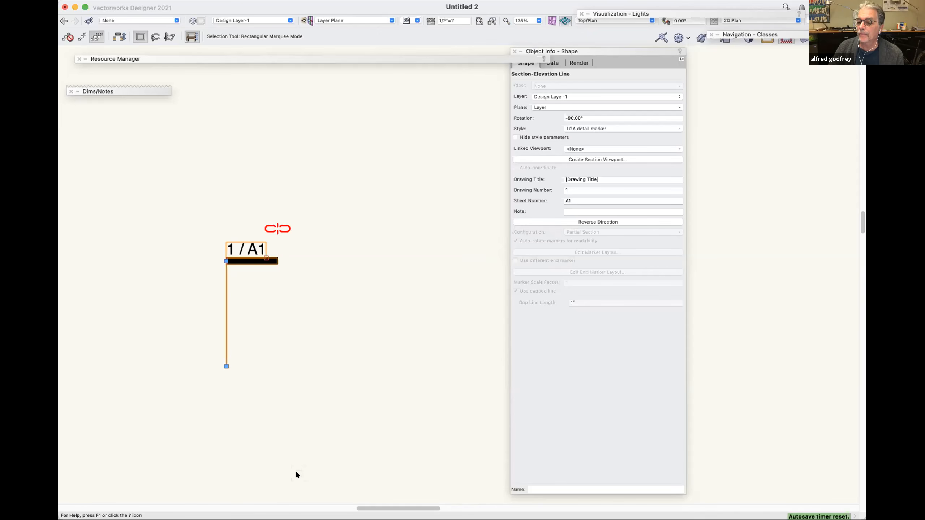
{"action": "mouse_move", "coordinate": [296, 473]}
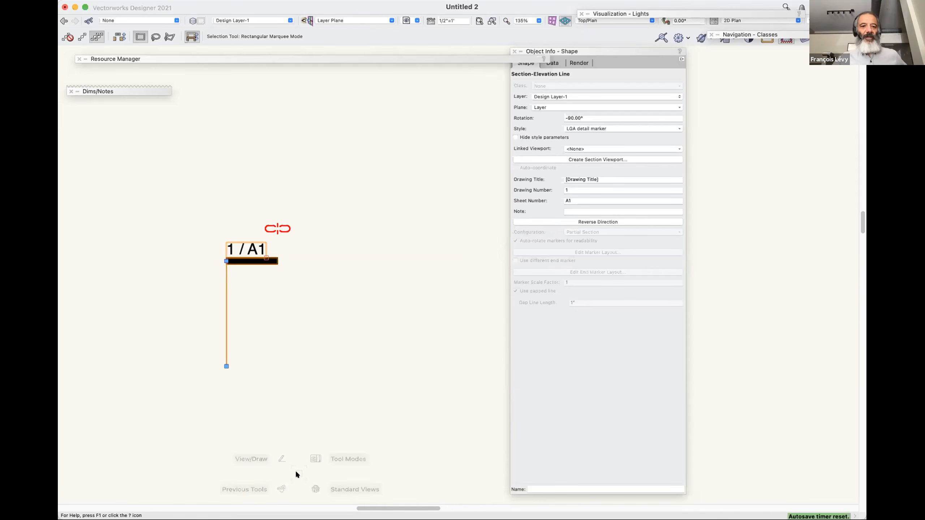